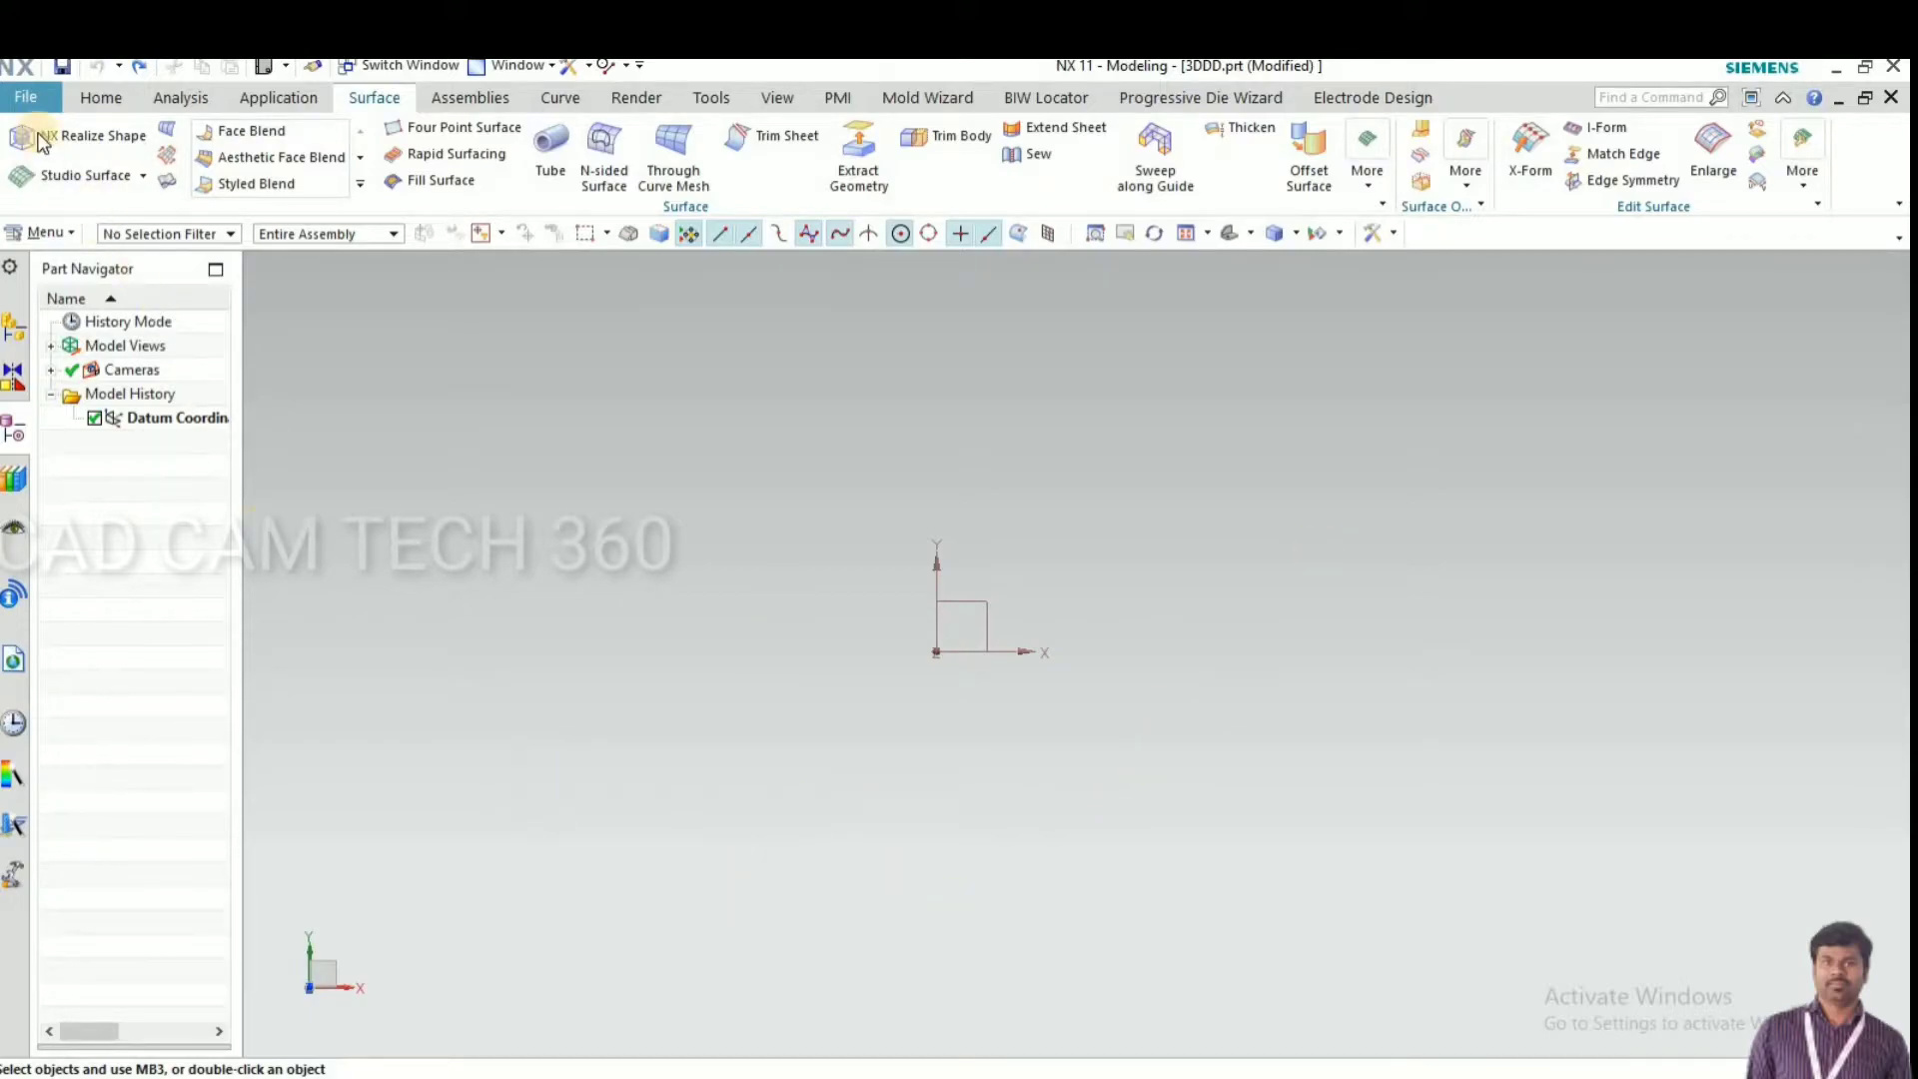
Start a direct sketch on the XY plane of the datum coordinate system
click(27, 99)
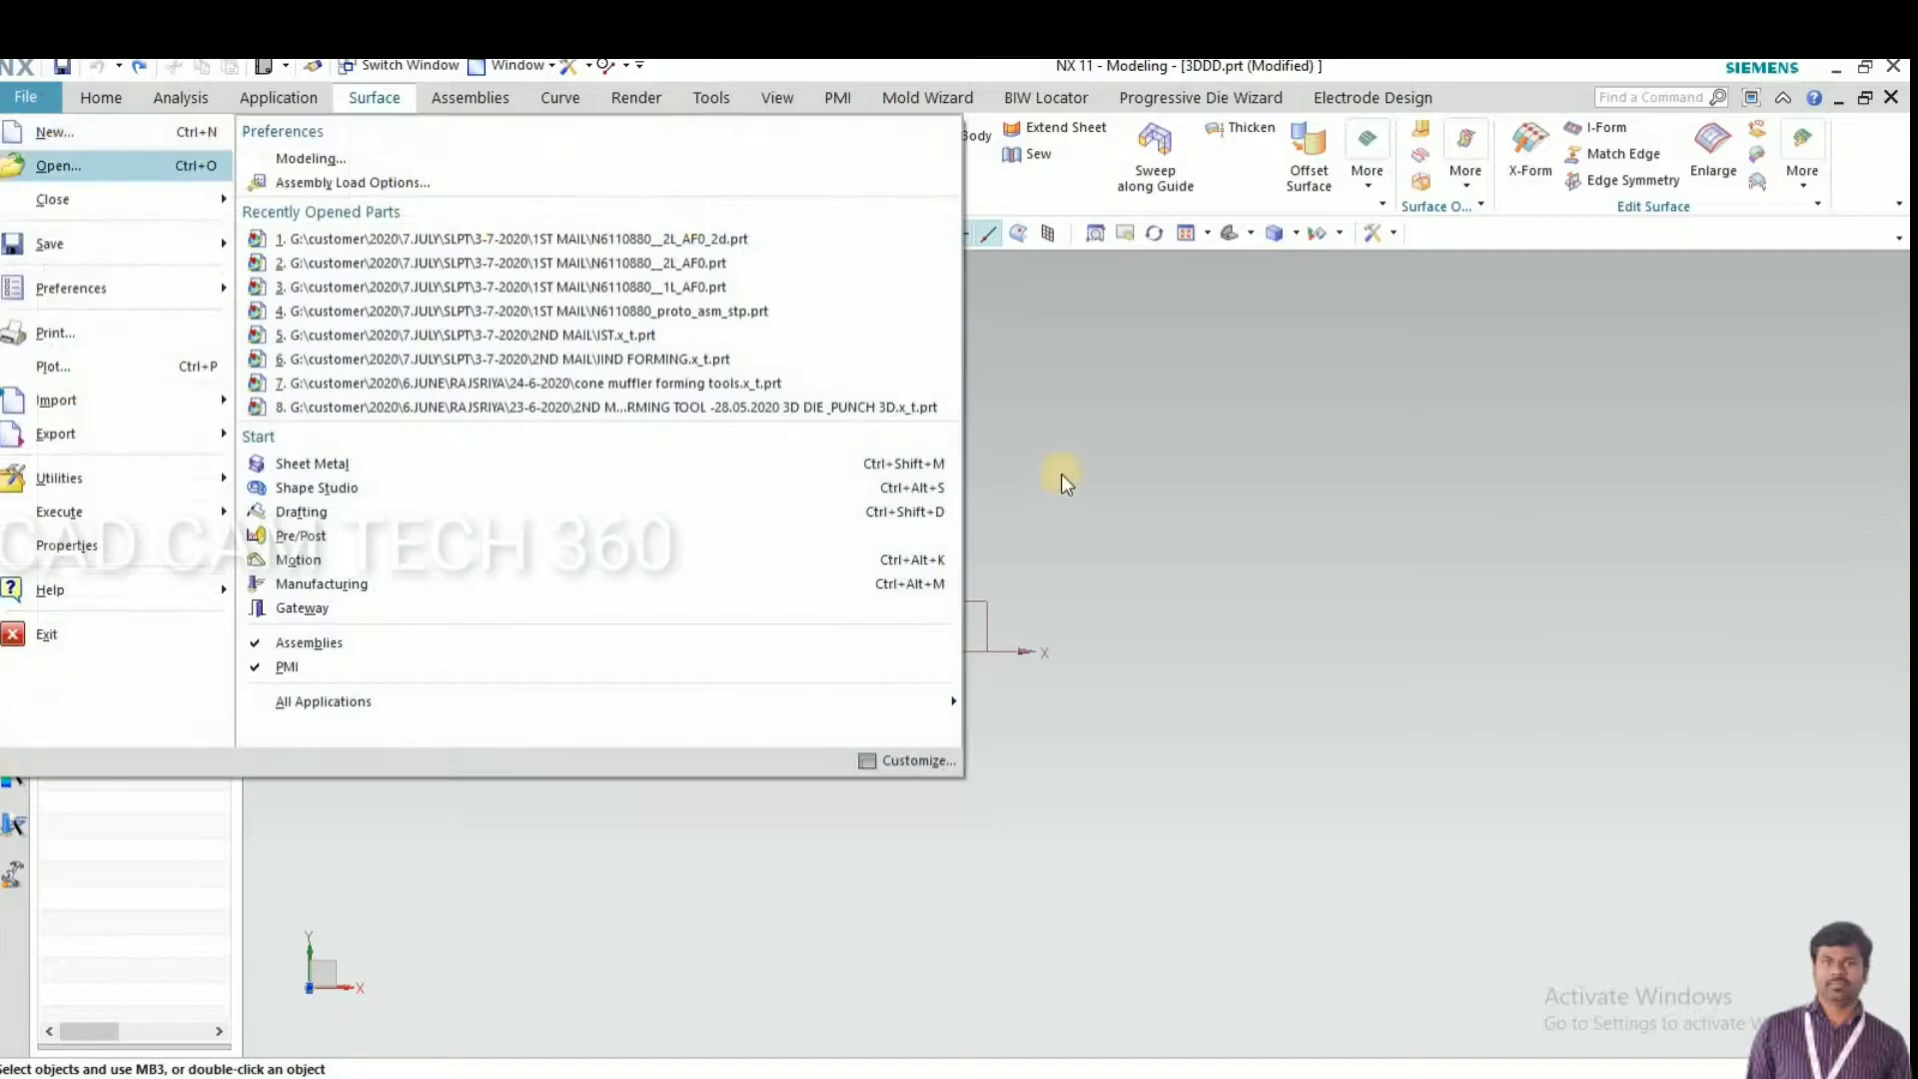
click(81, 124)
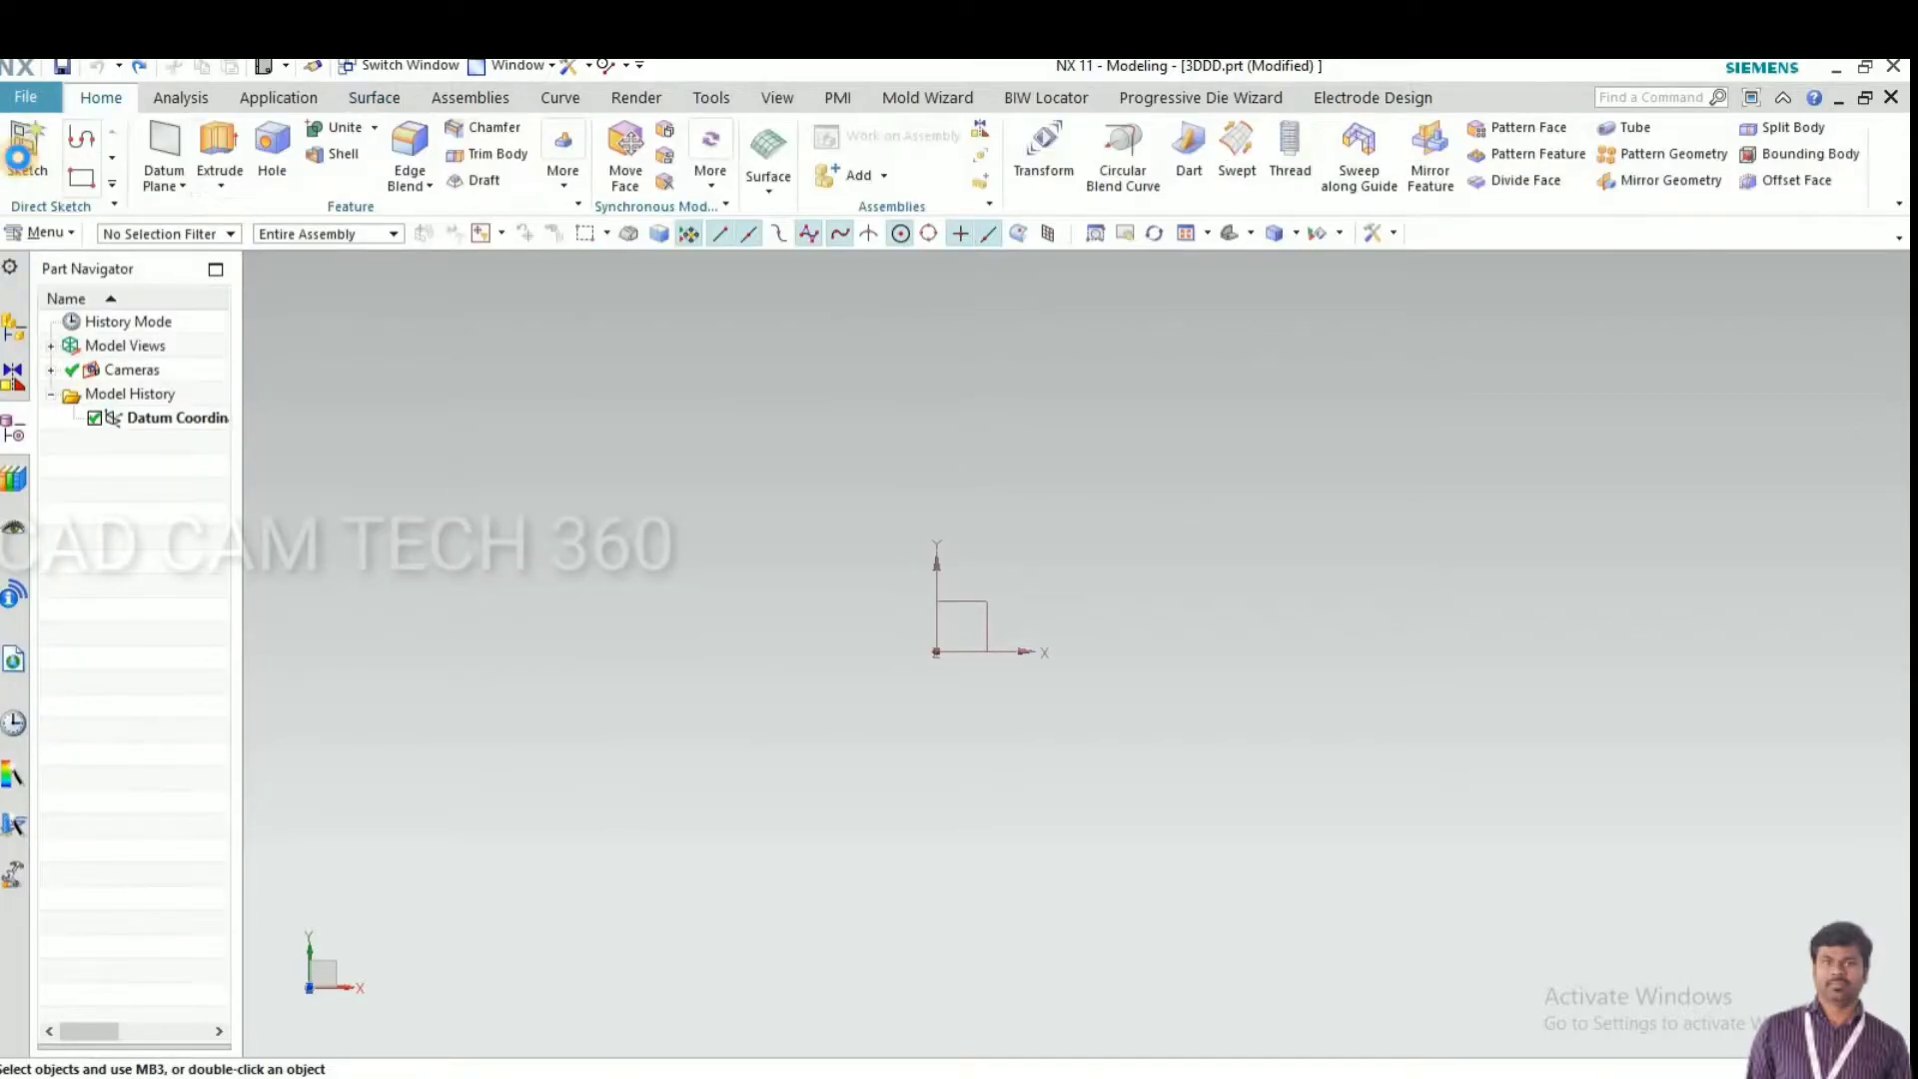
click(966, 606)
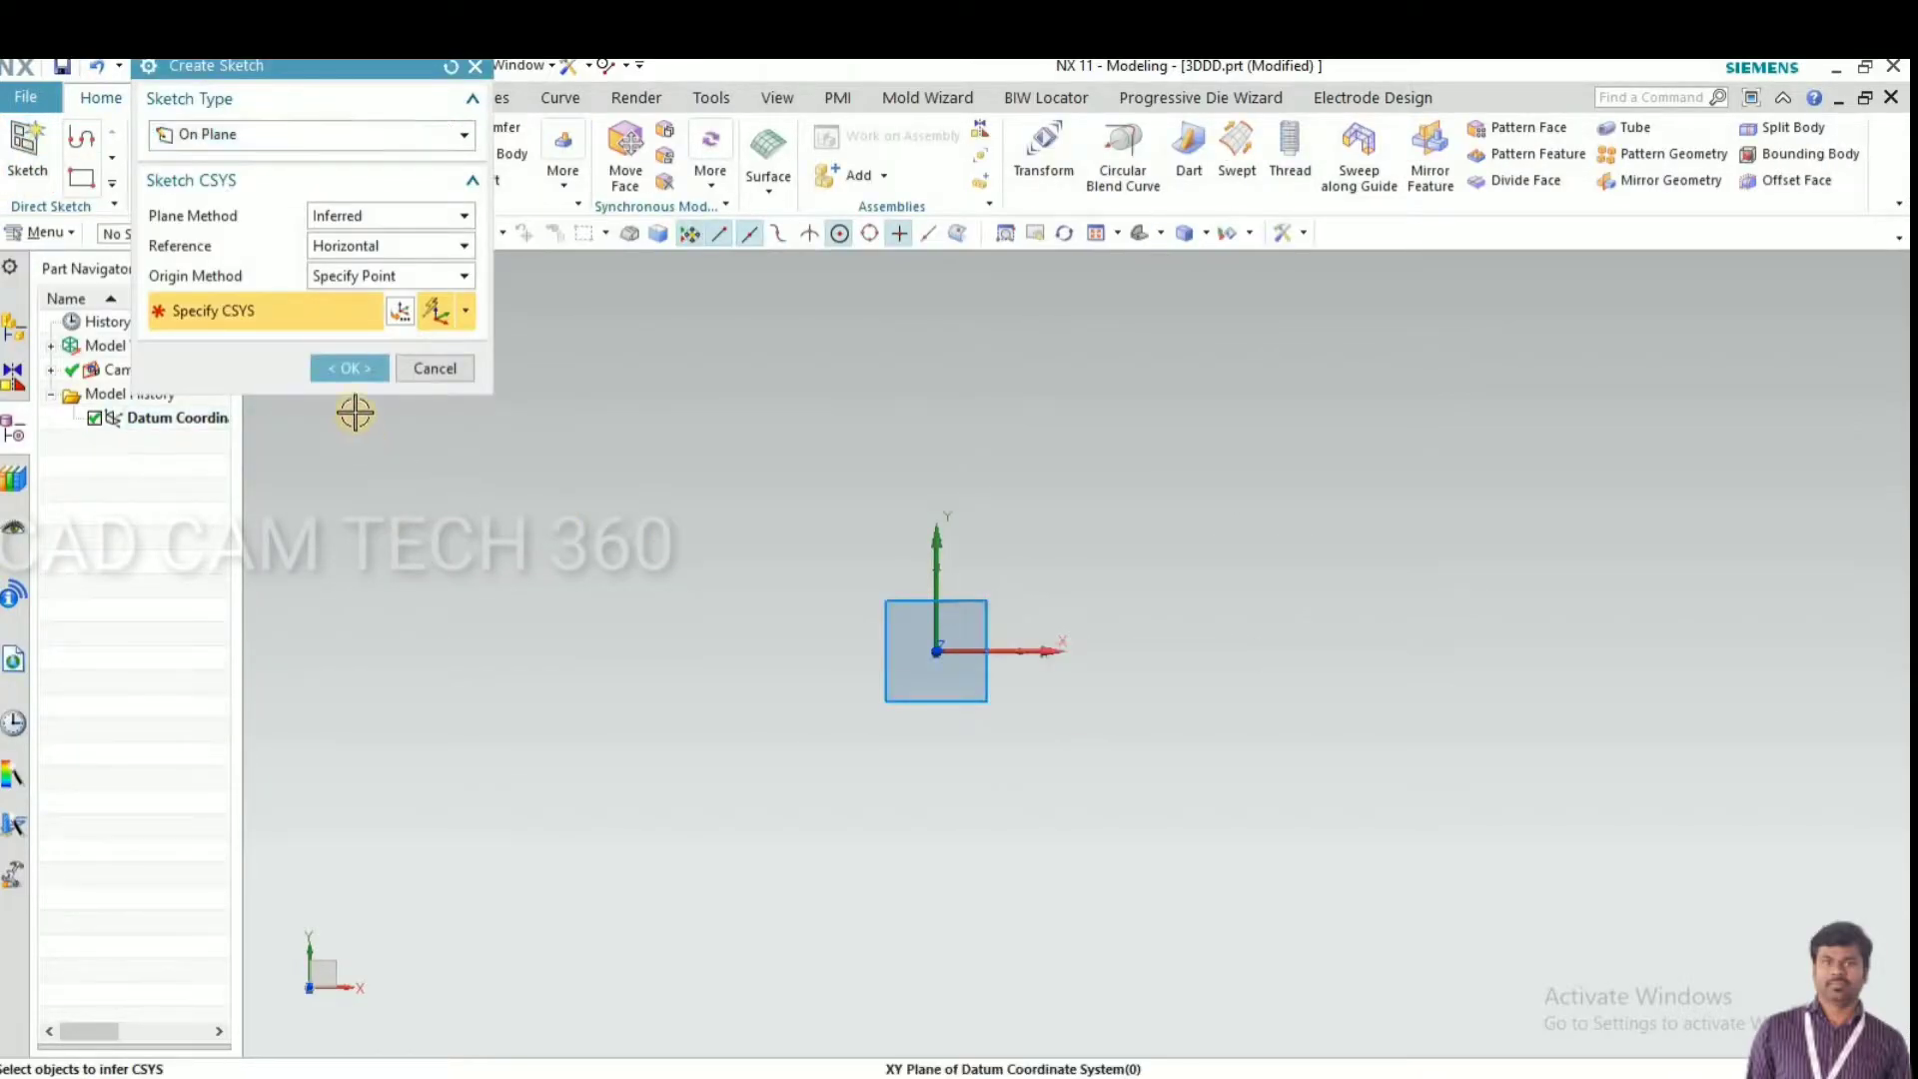
click(349, 368)
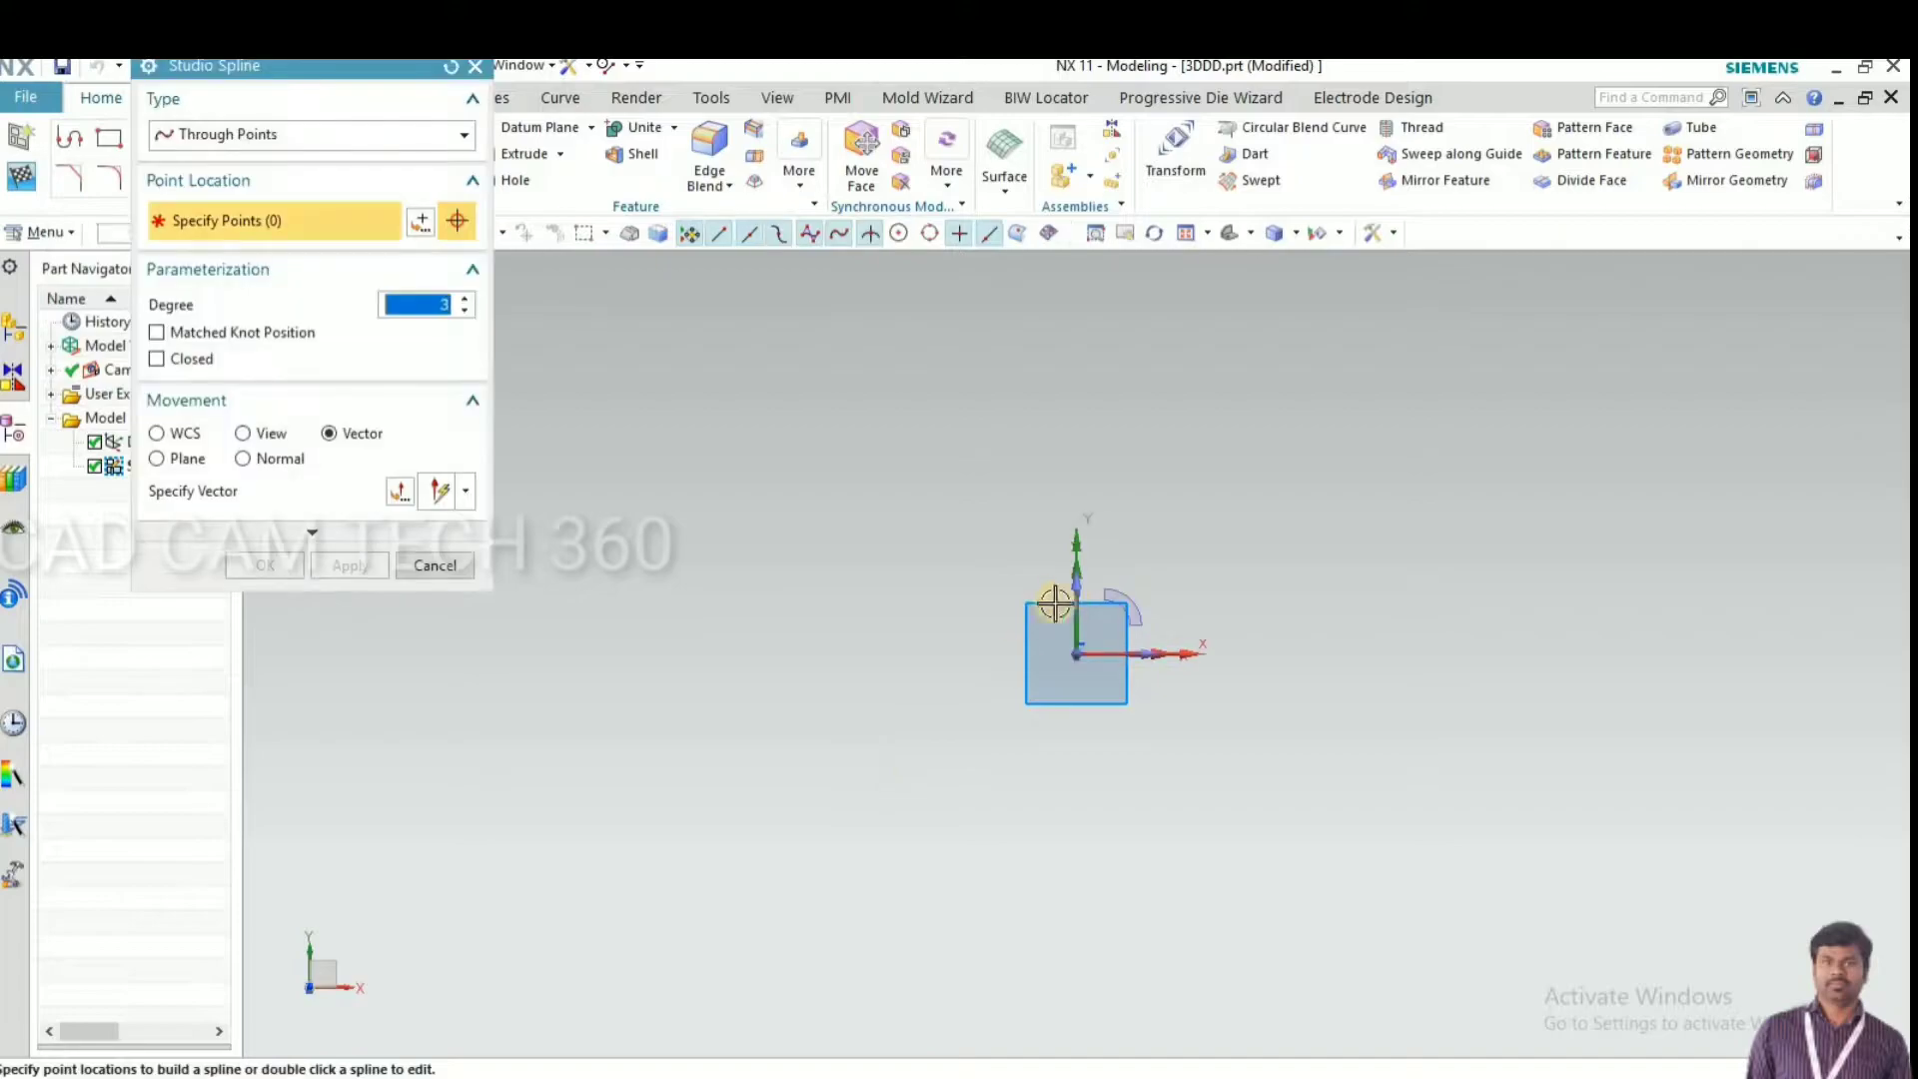
Draw a closed degree-3 studio spline through six points around the origin, about 141 mm wide, and adjust its leftmost defining point
click(968, 546)
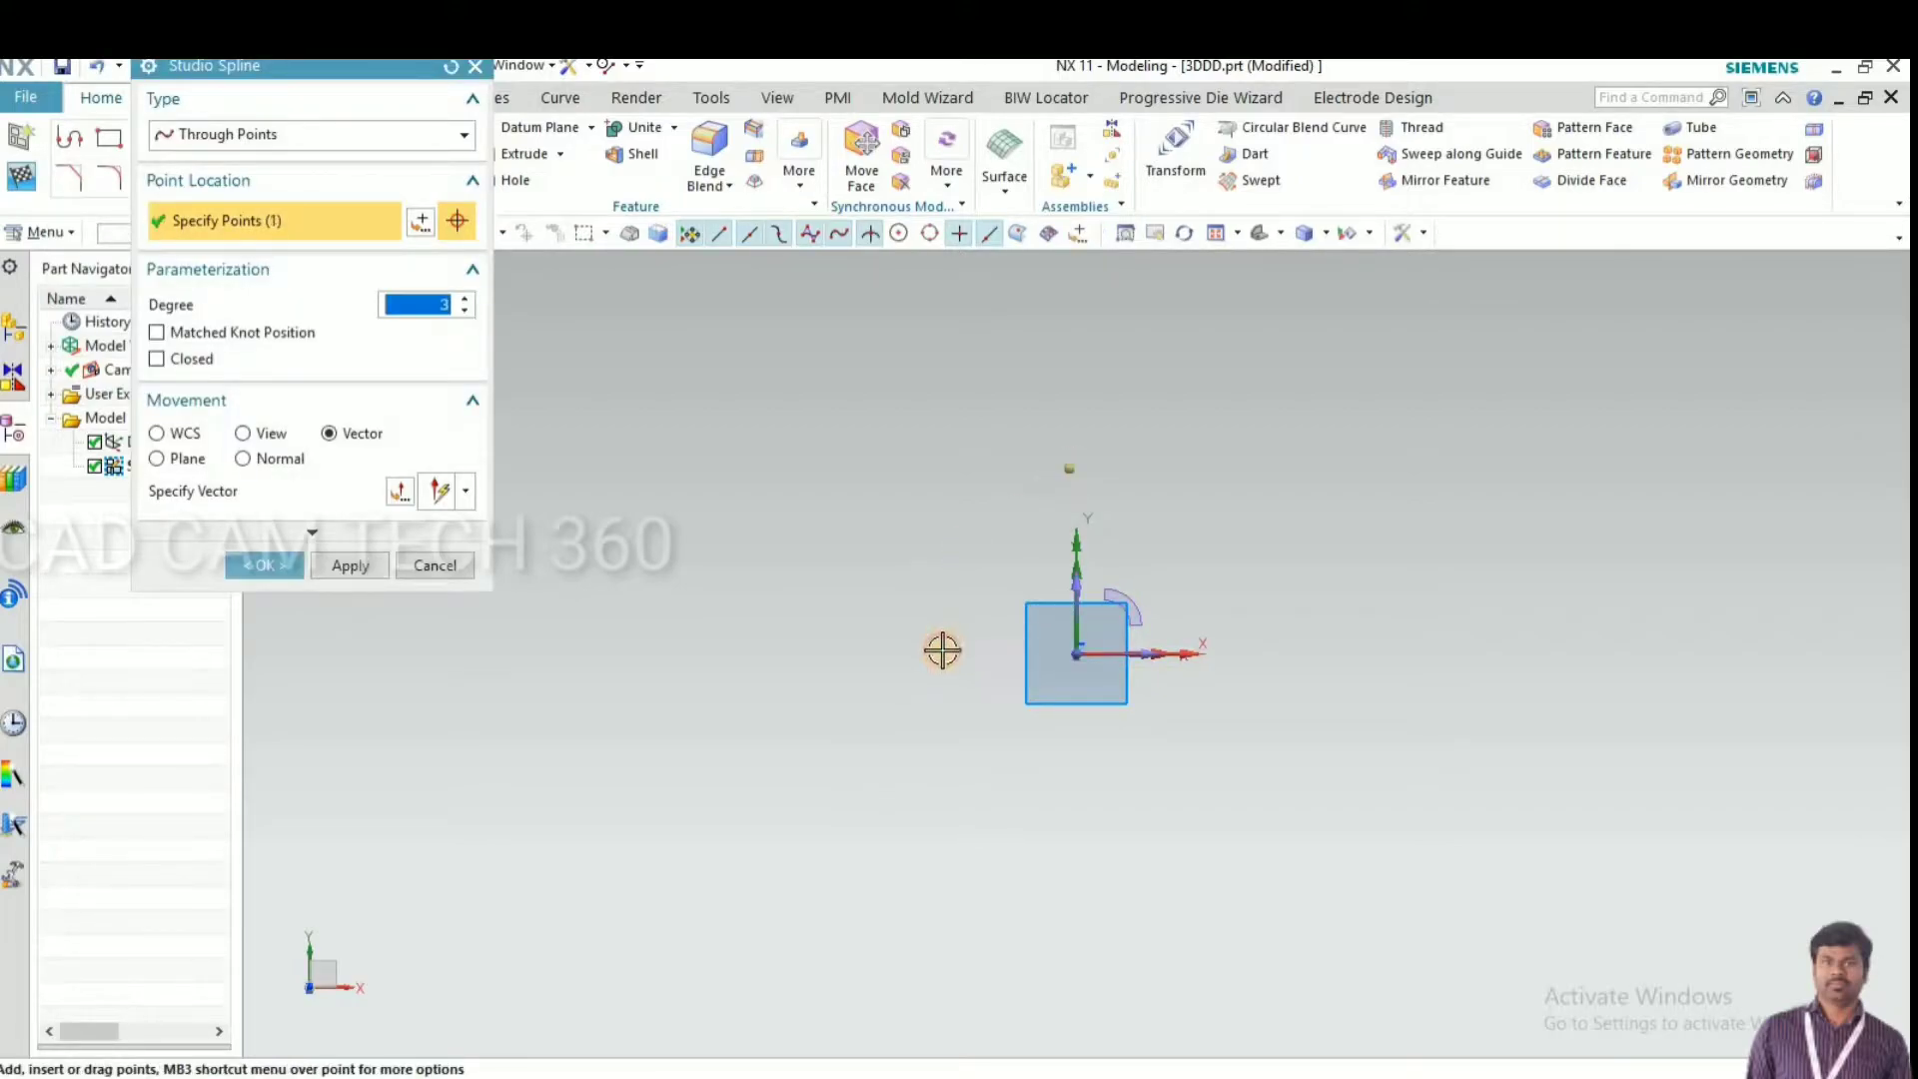
click(1116, 794)
click(1263, 661)
click(1181, 515)
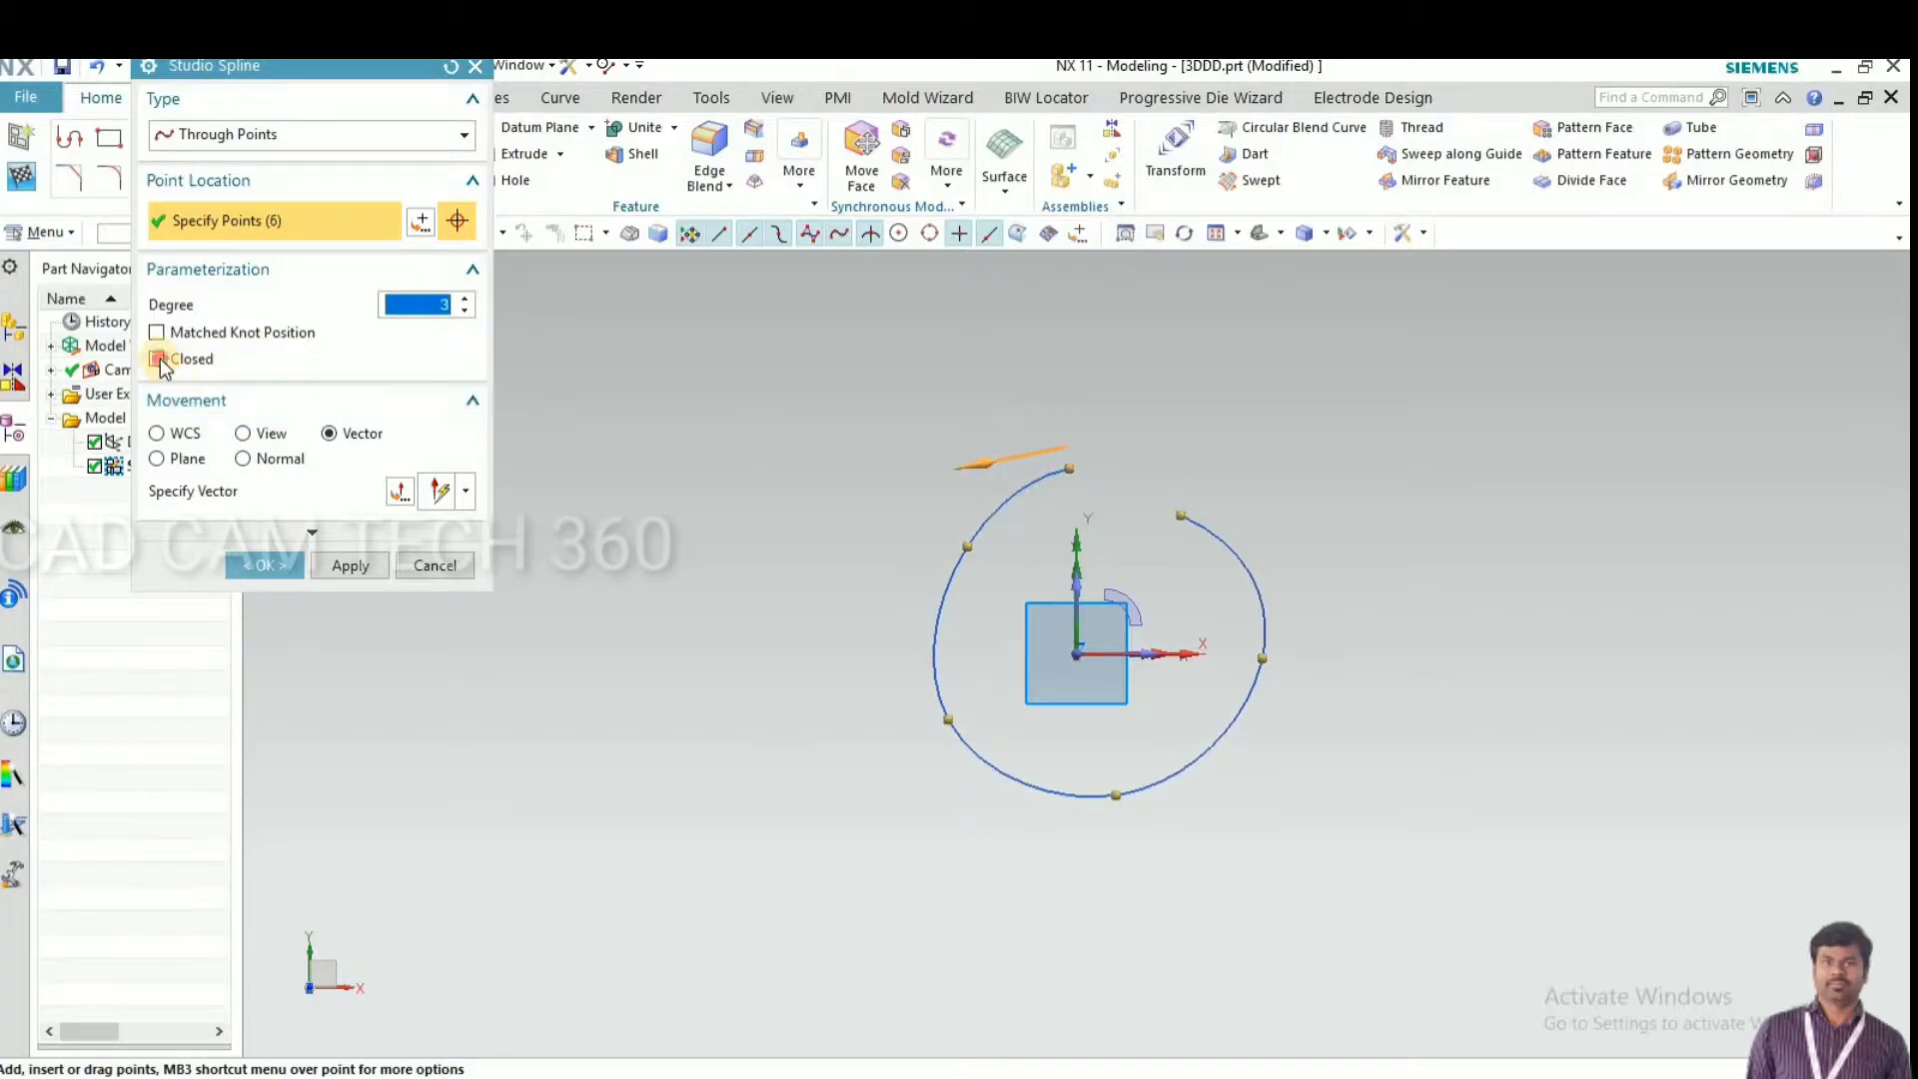
click(160, 357)
click(295, 571)
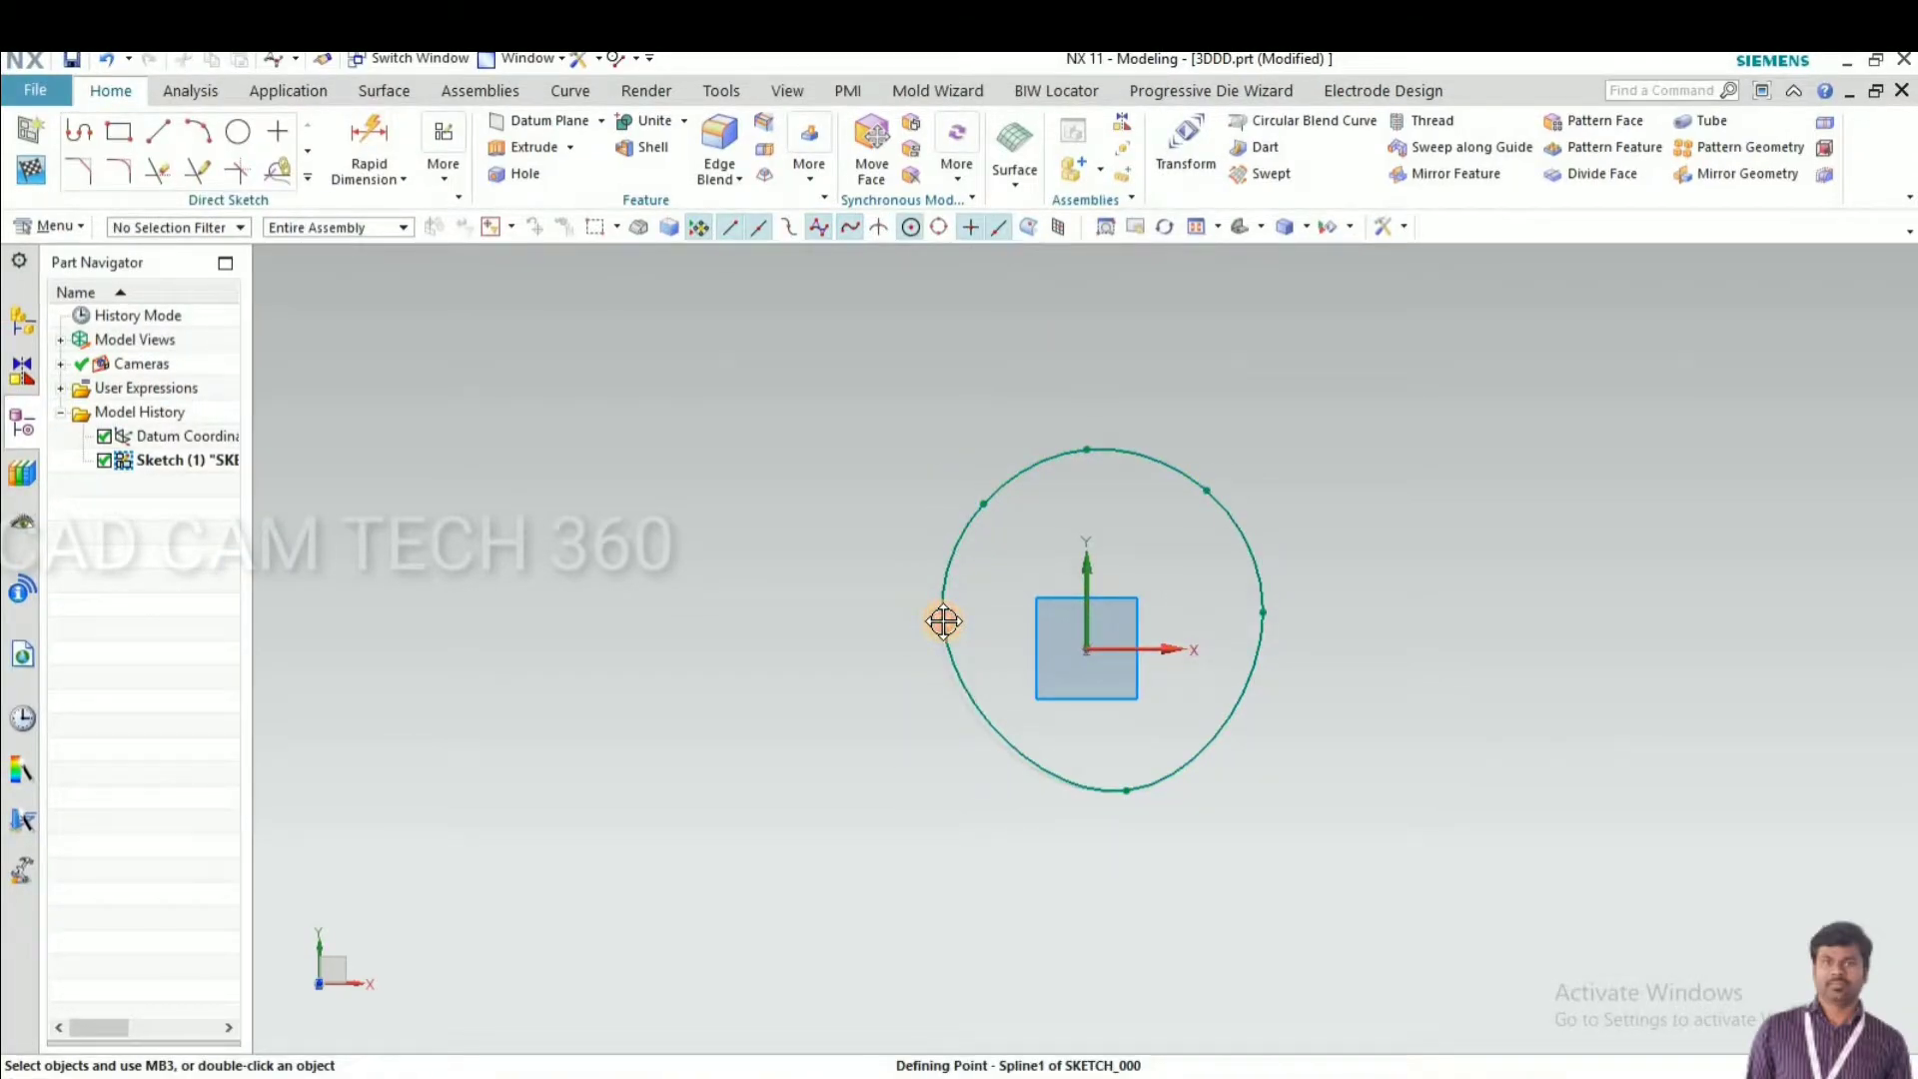
drag(931, 631, 939, 623)
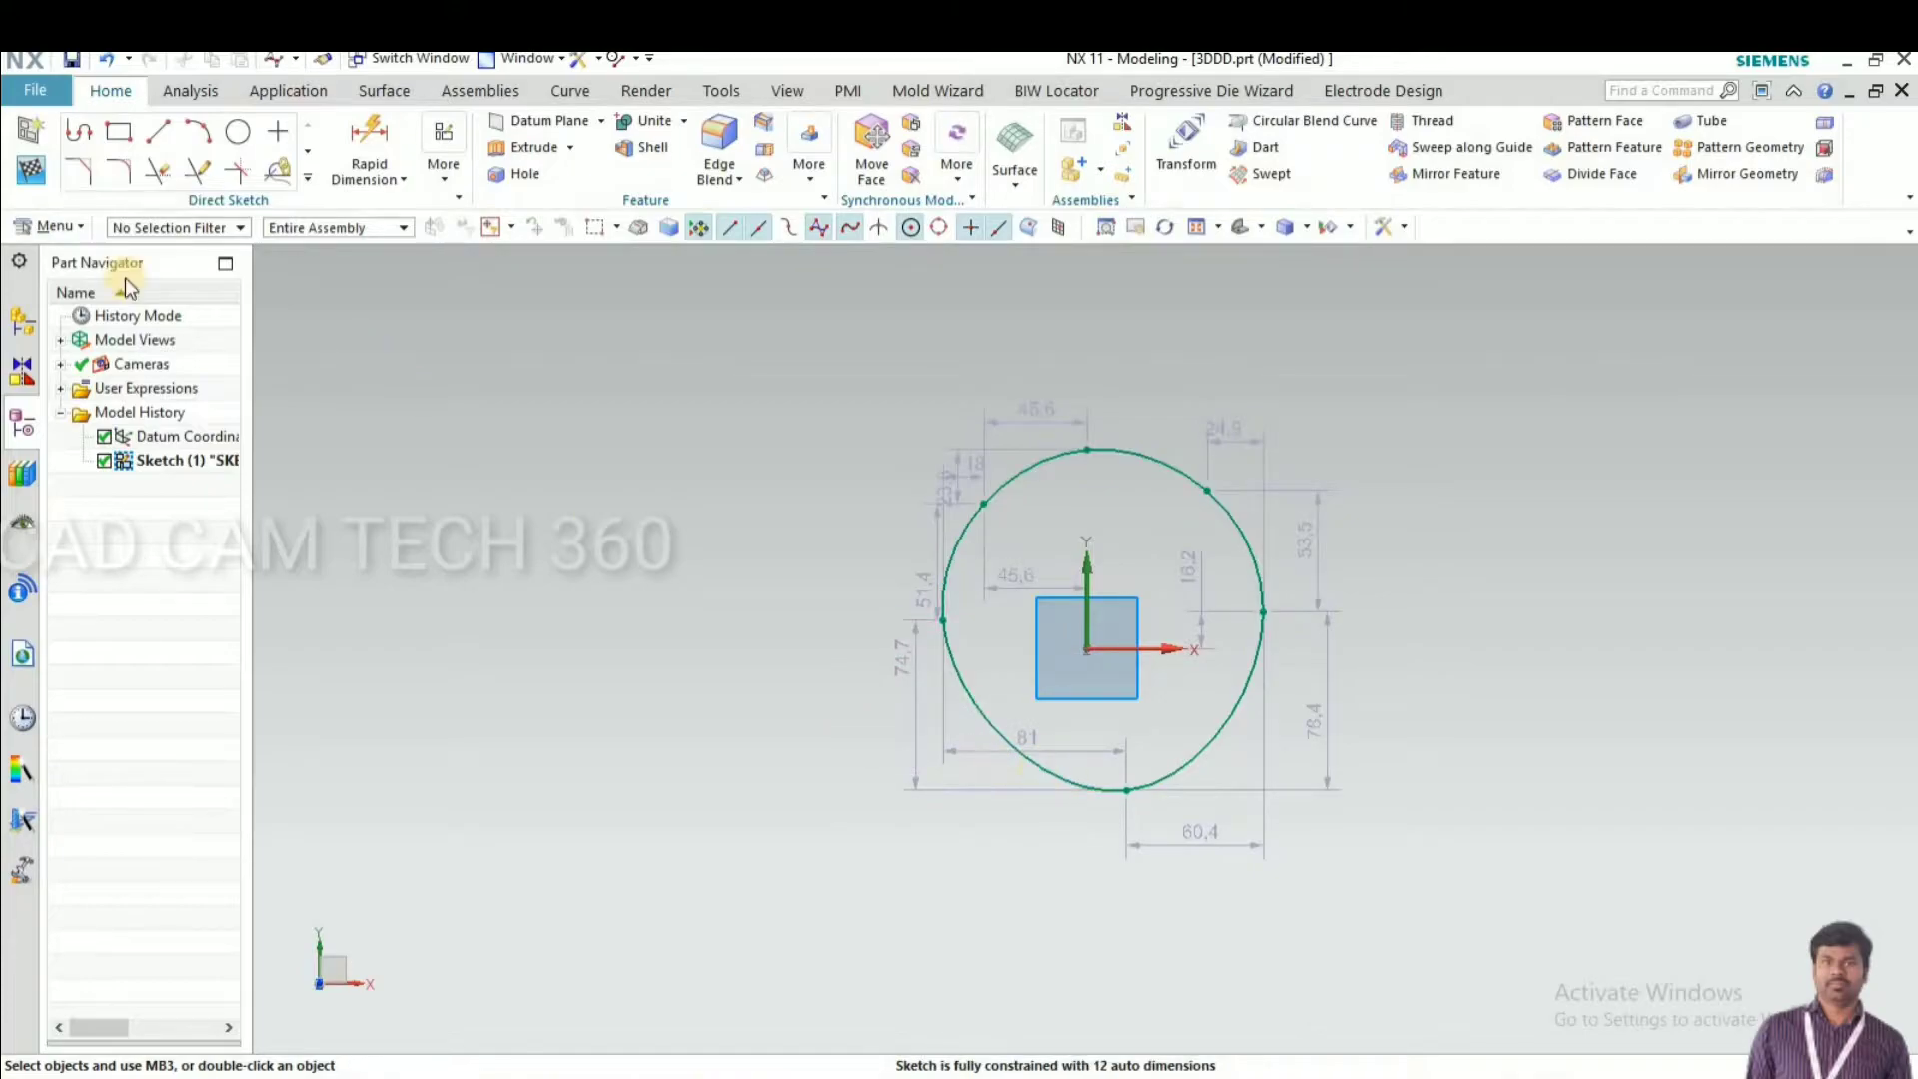
Draw two vertical lines from the sketch origin, one 130 mm upward and one 110 mm downward
click(158, 131)
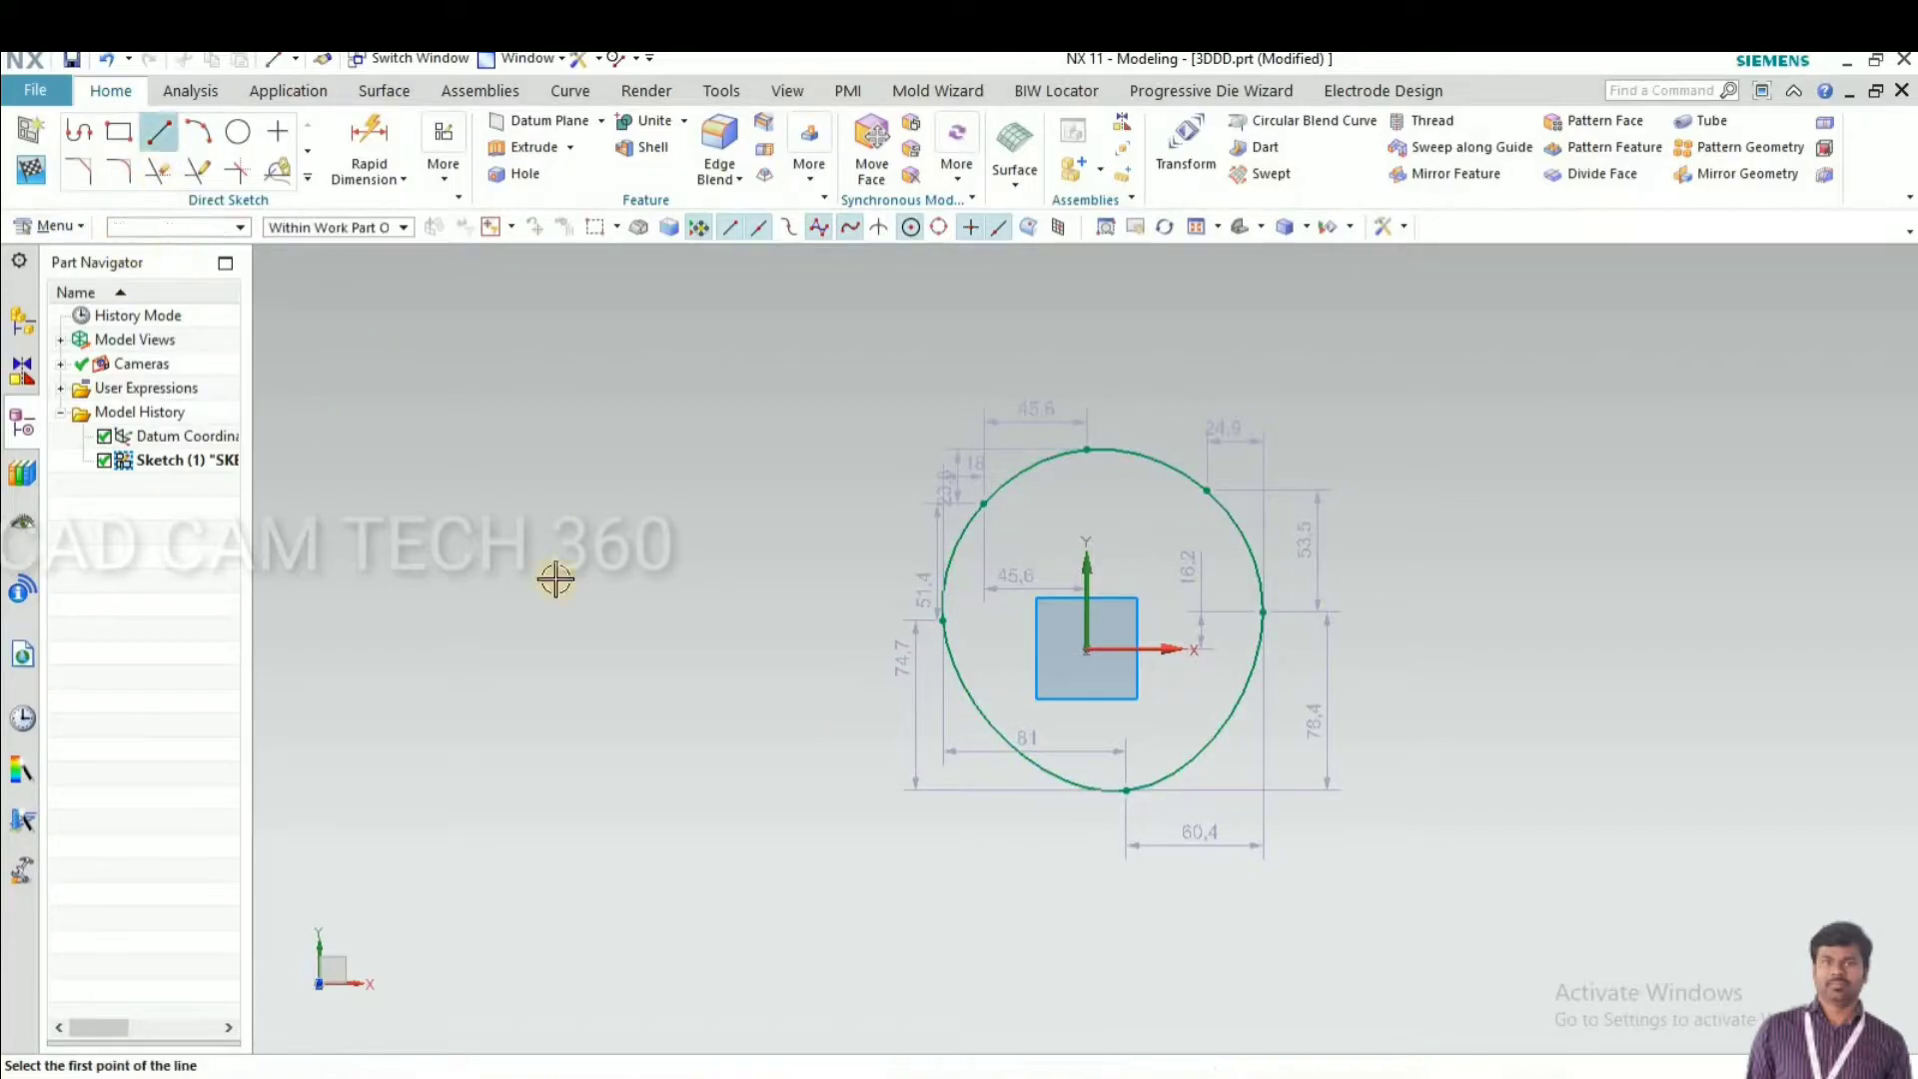
click(1085, 649)
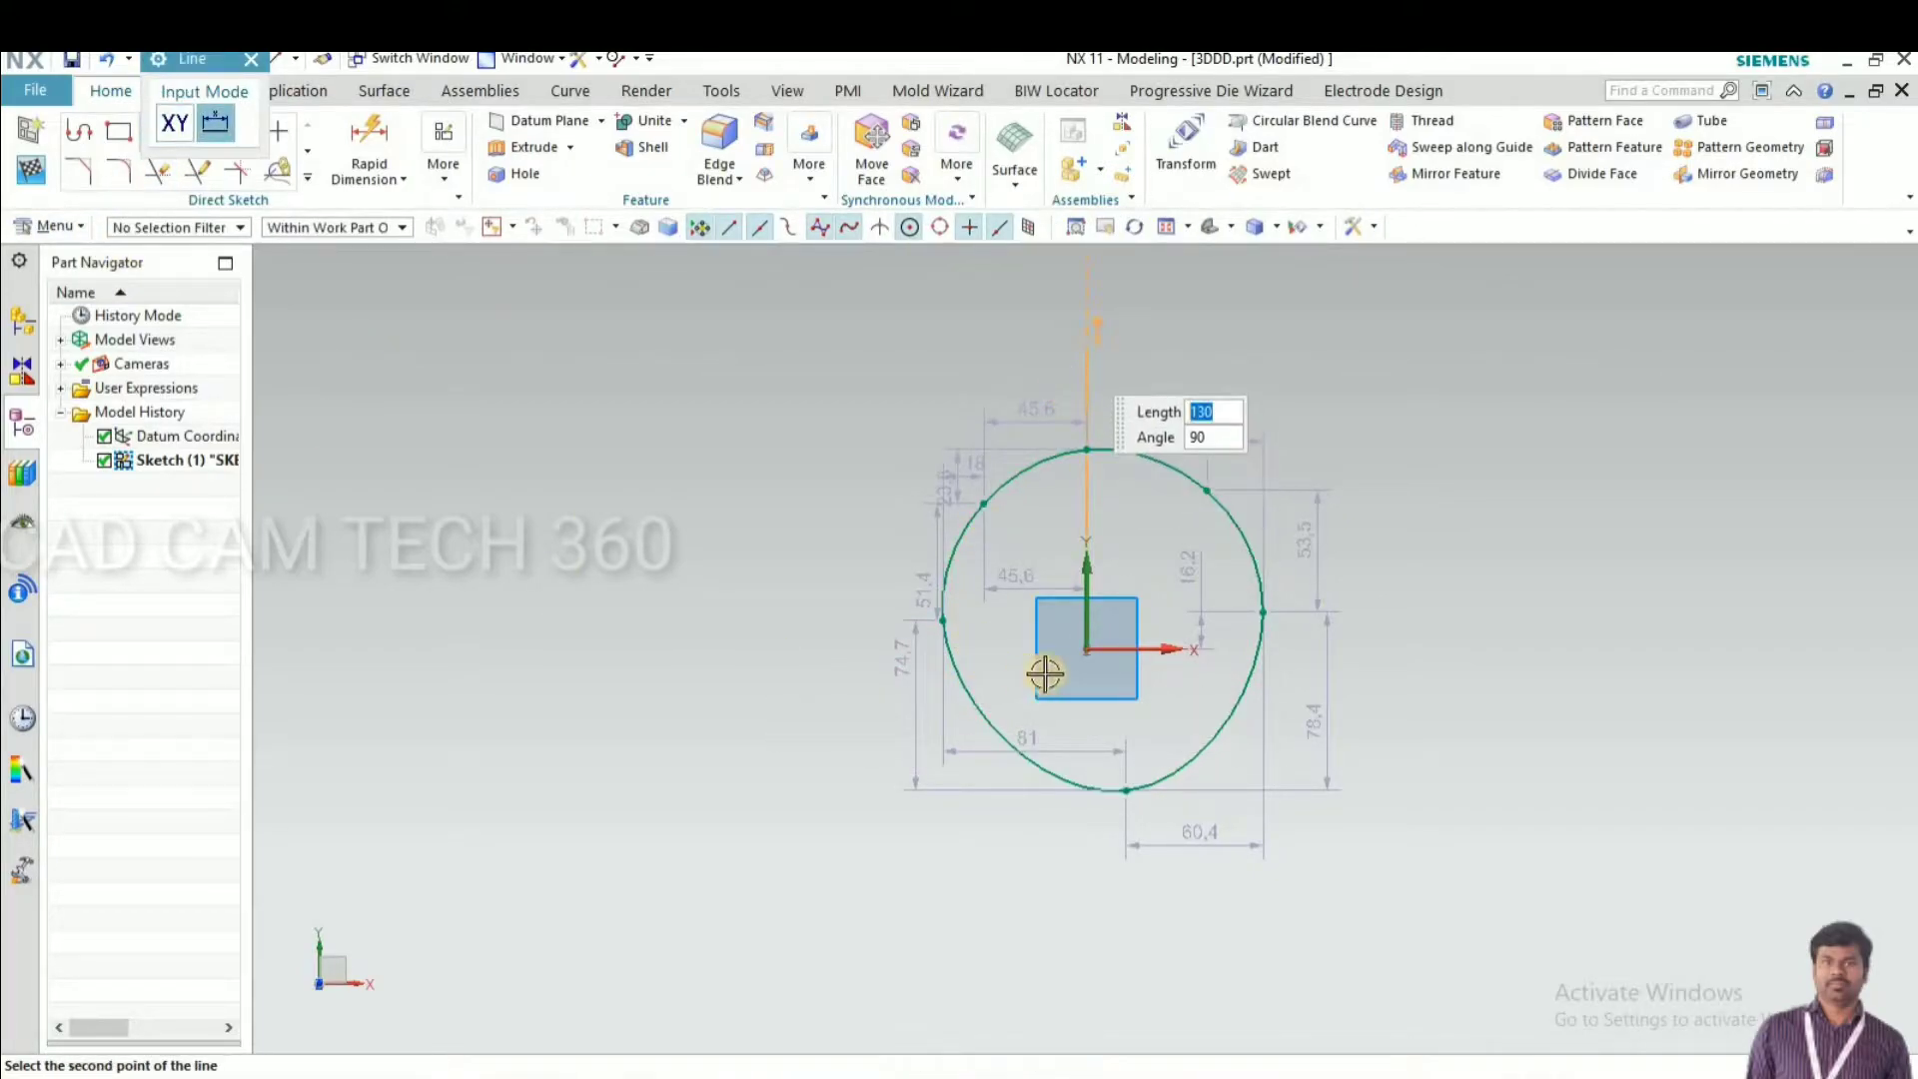
key(Return)
click(1086, 649)
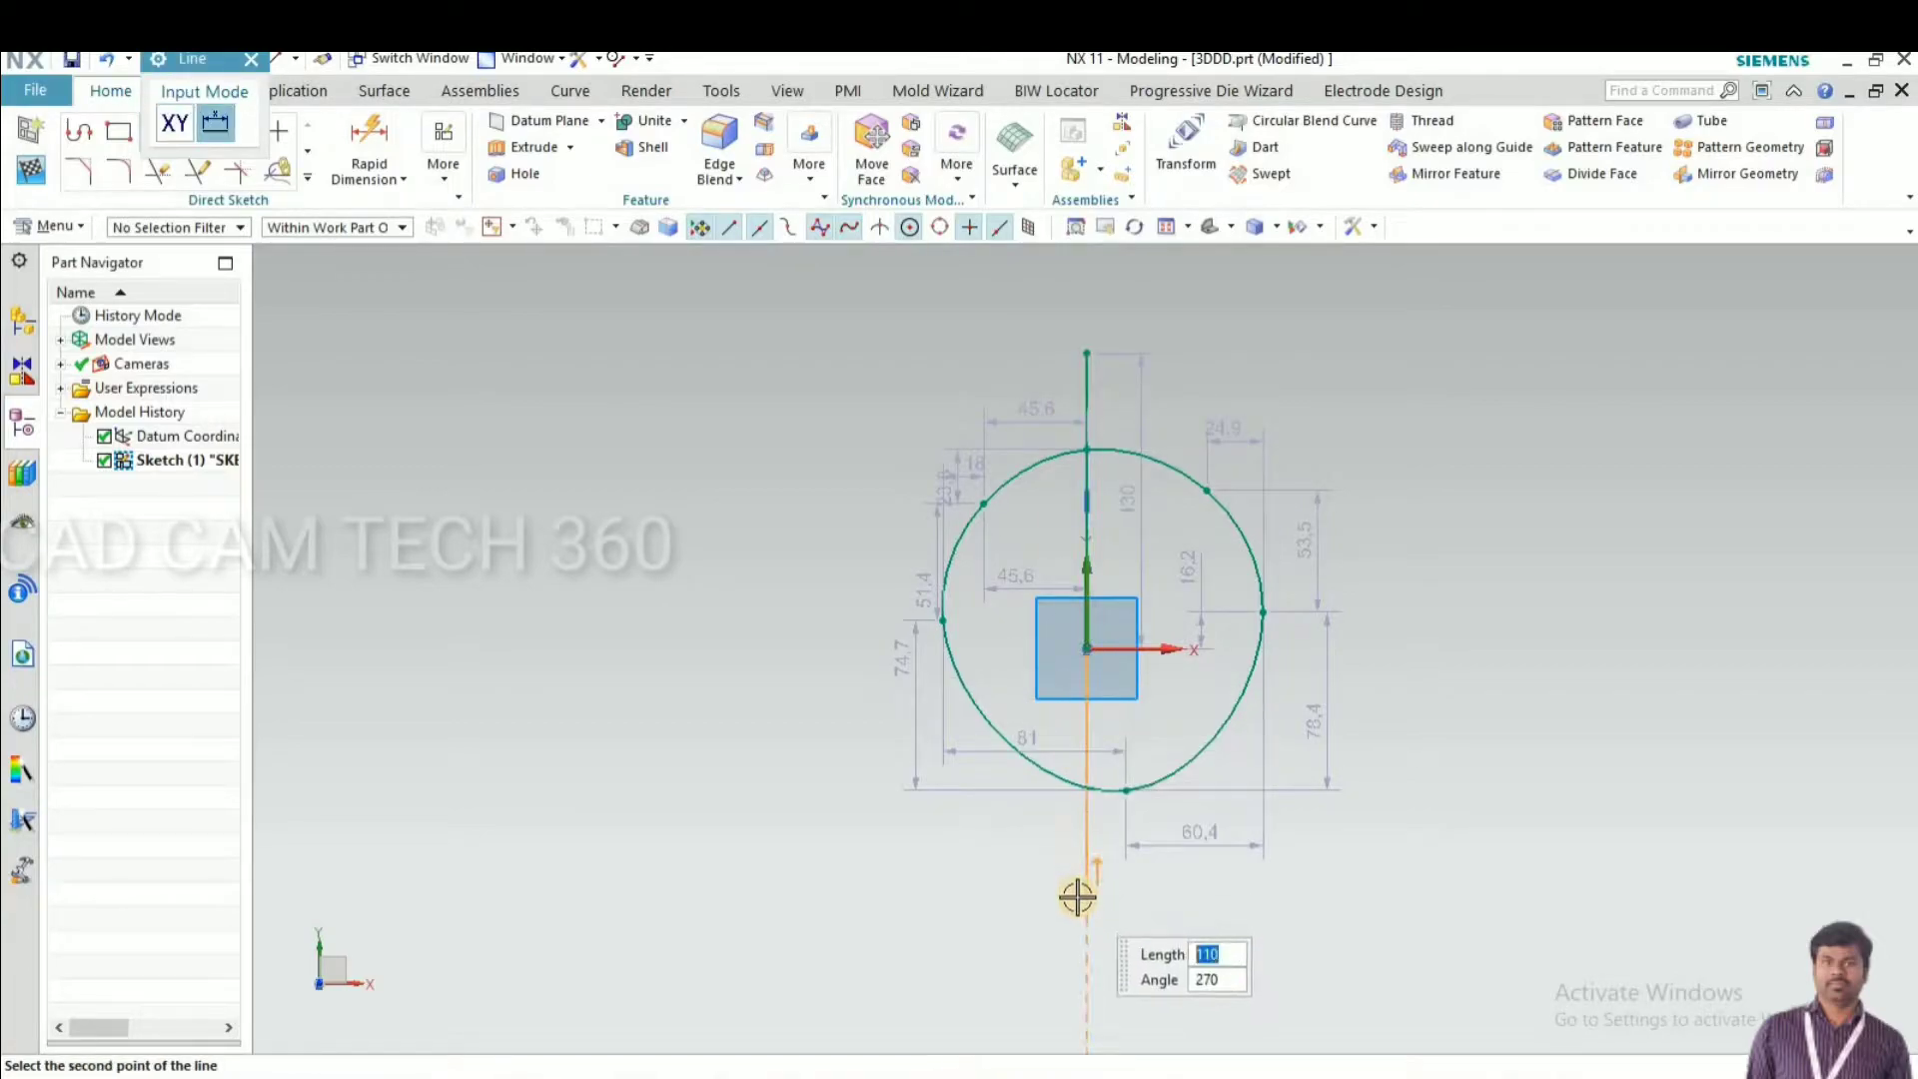
key(Return)
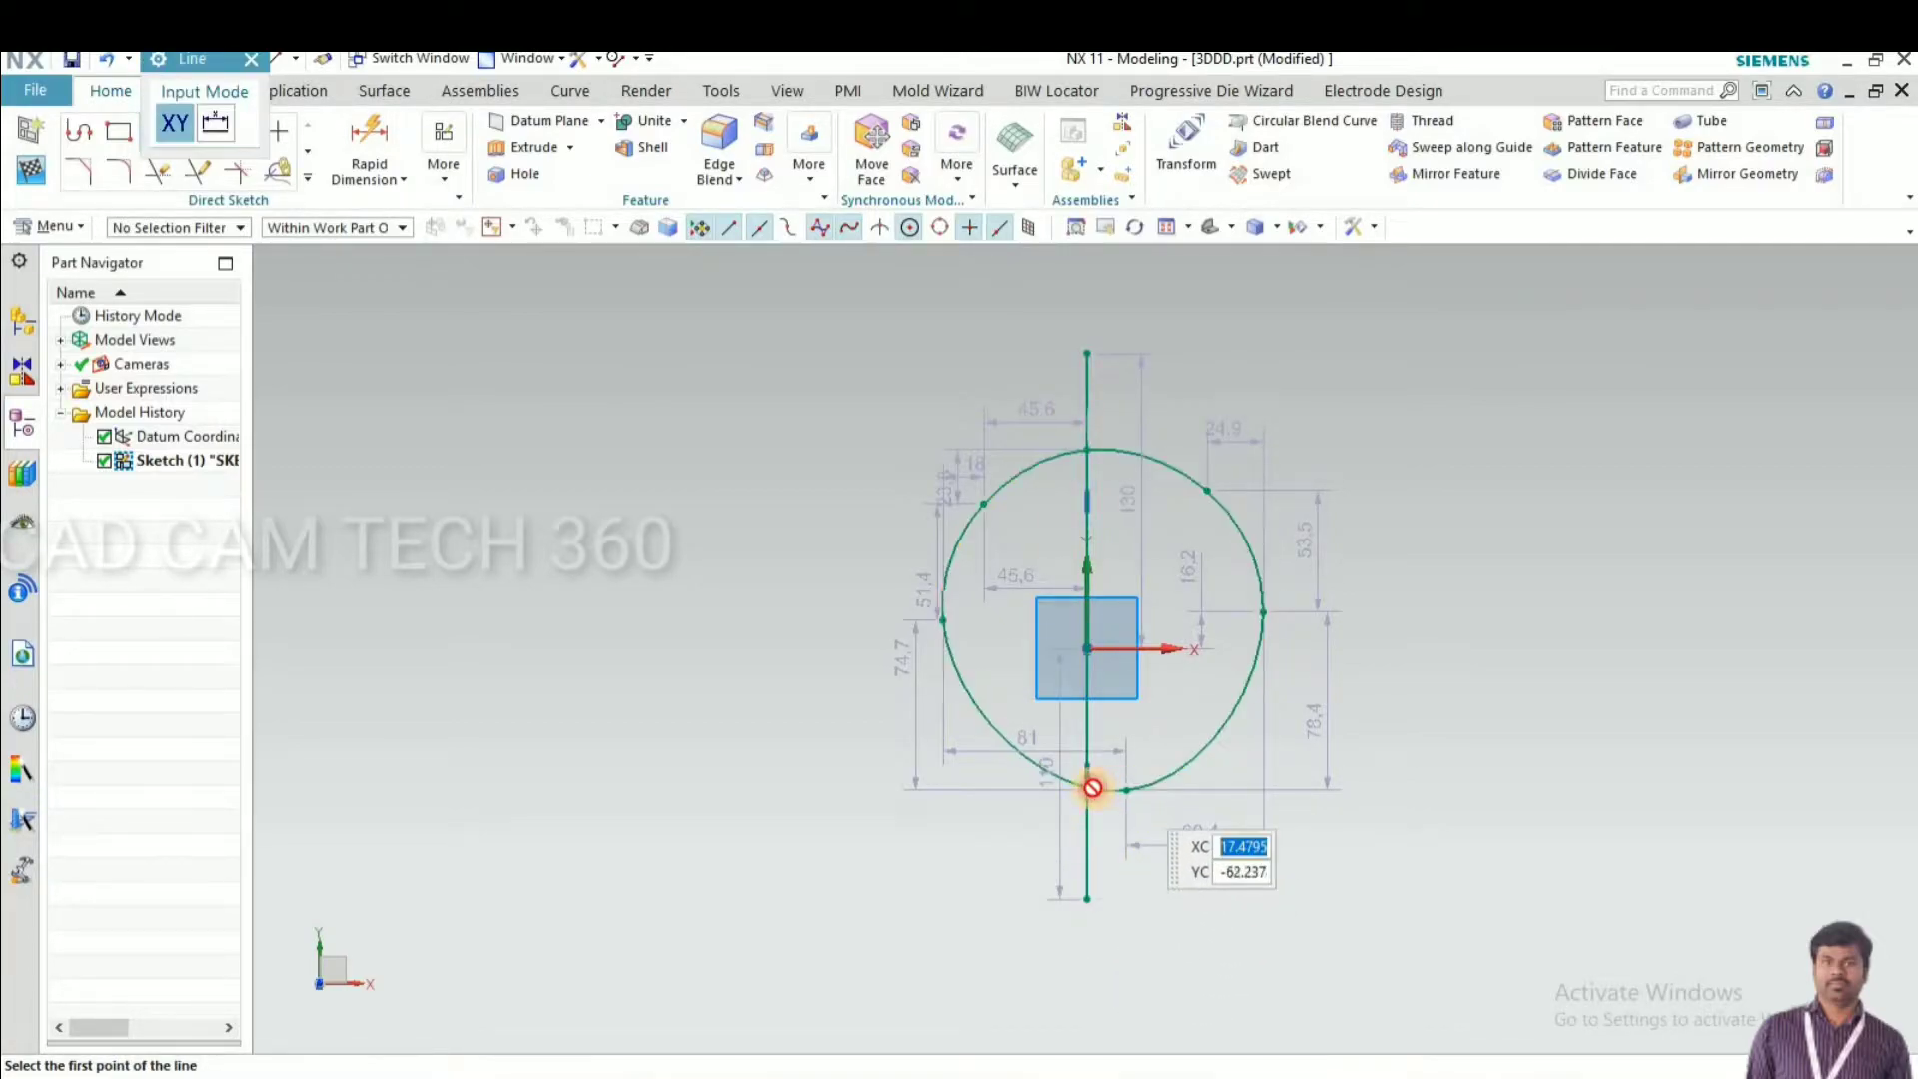
key(Escape)
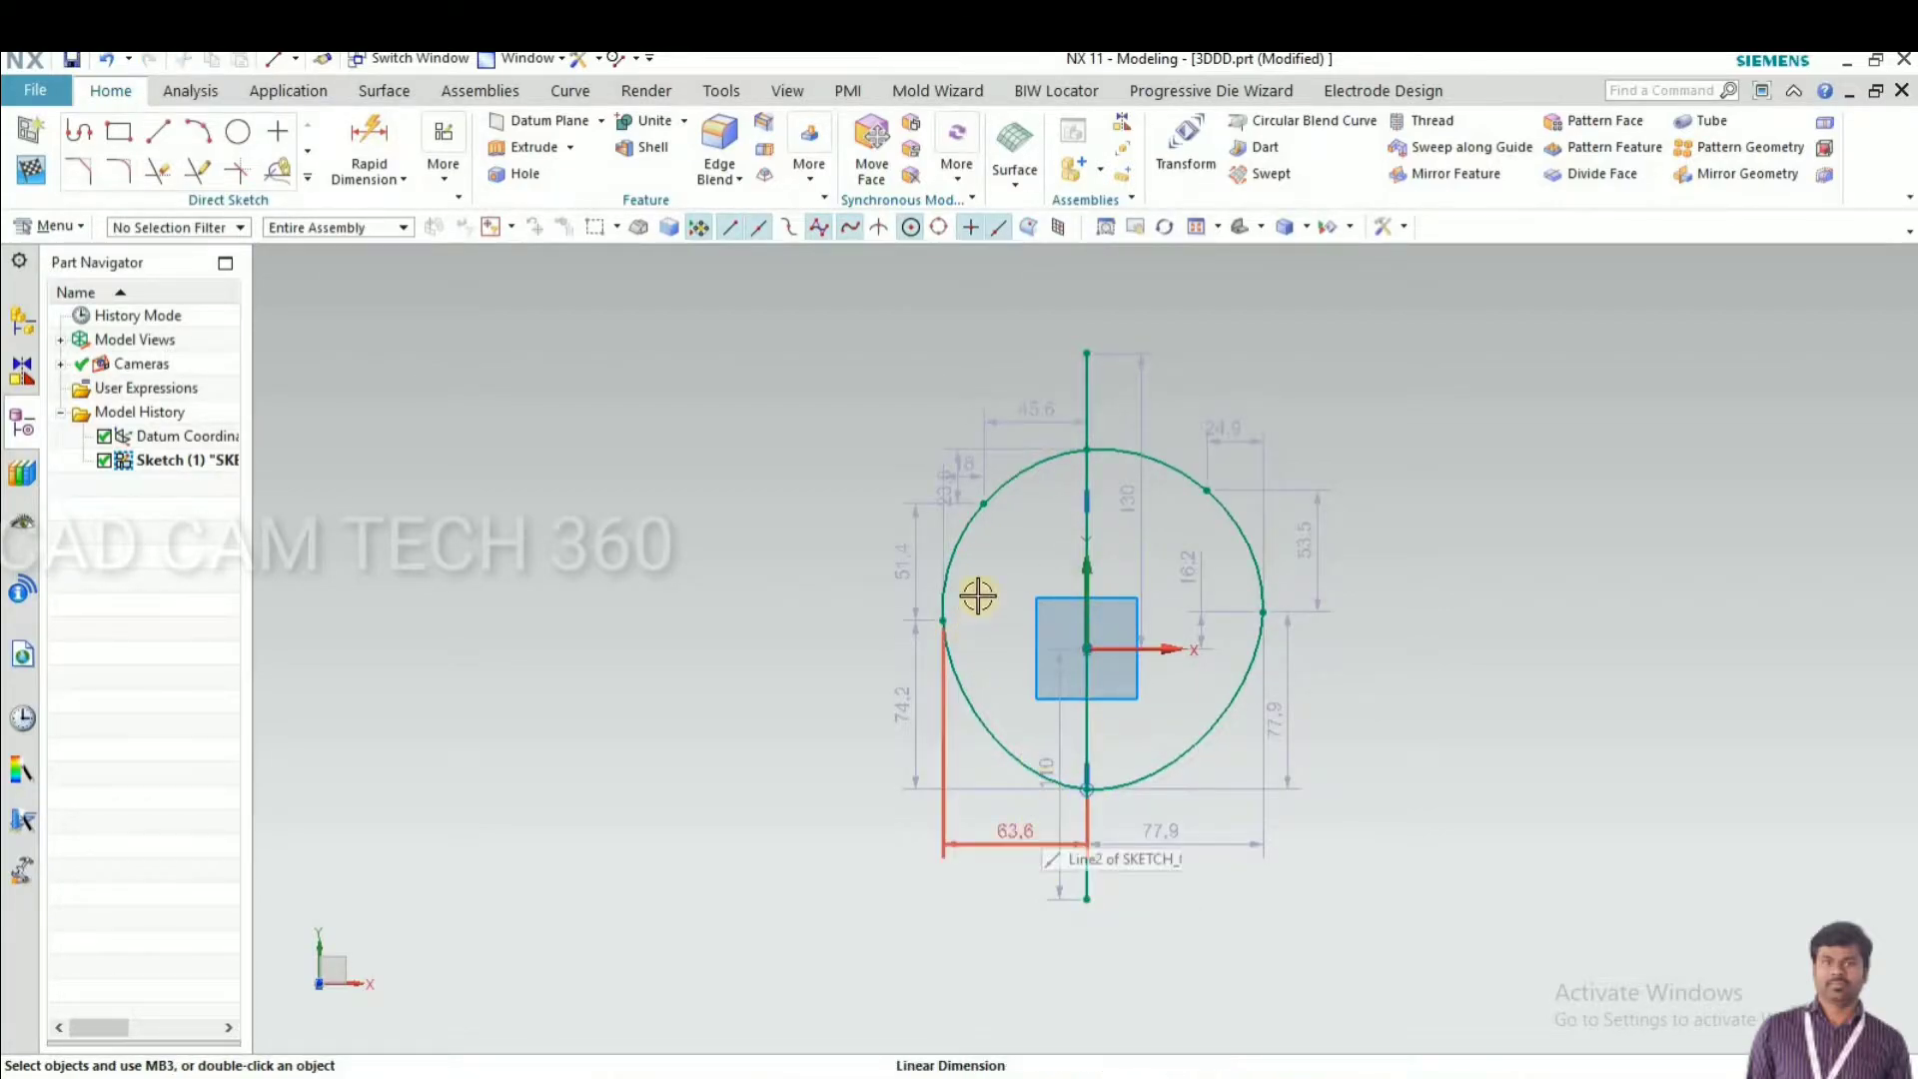
Trim away the half of the spline on the negative X side of the vertical lines, accepting the loss of its defining points
scroll(995, 599, up, 1)
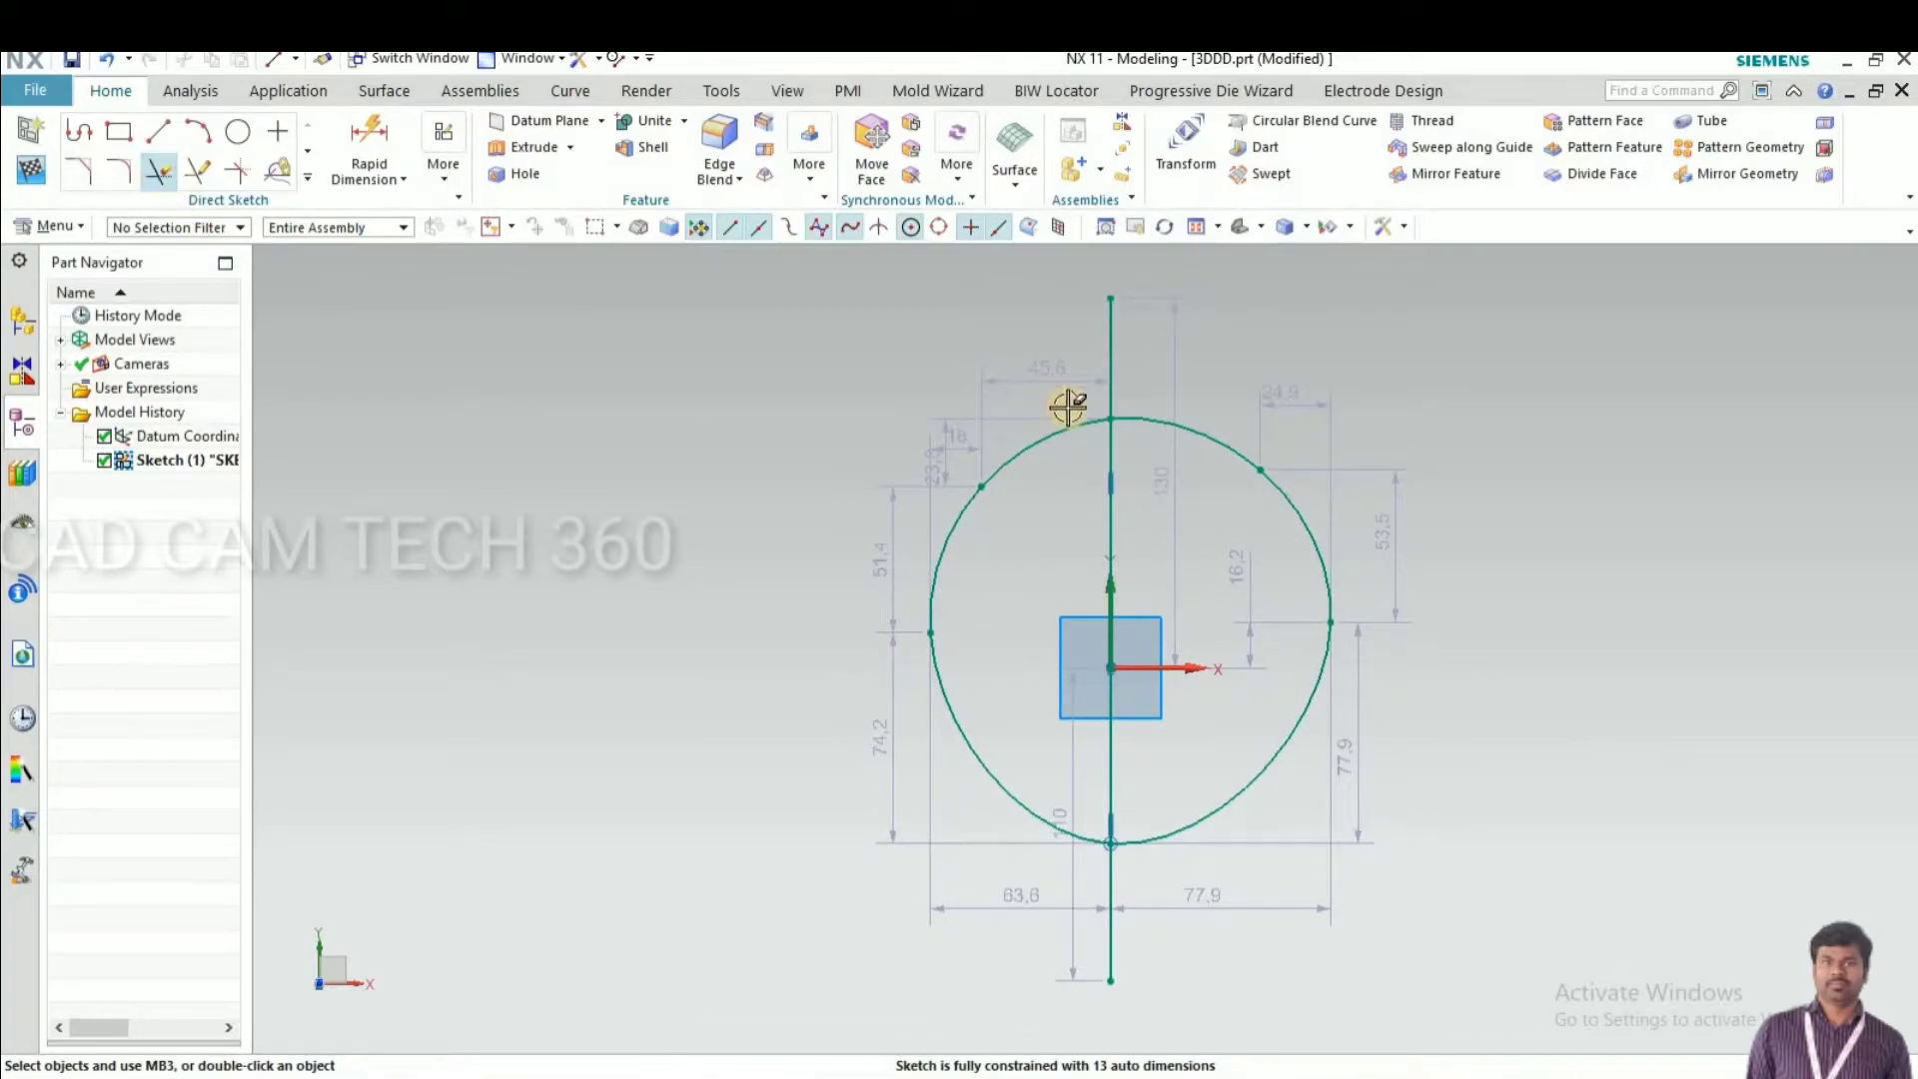
click(967, 541)
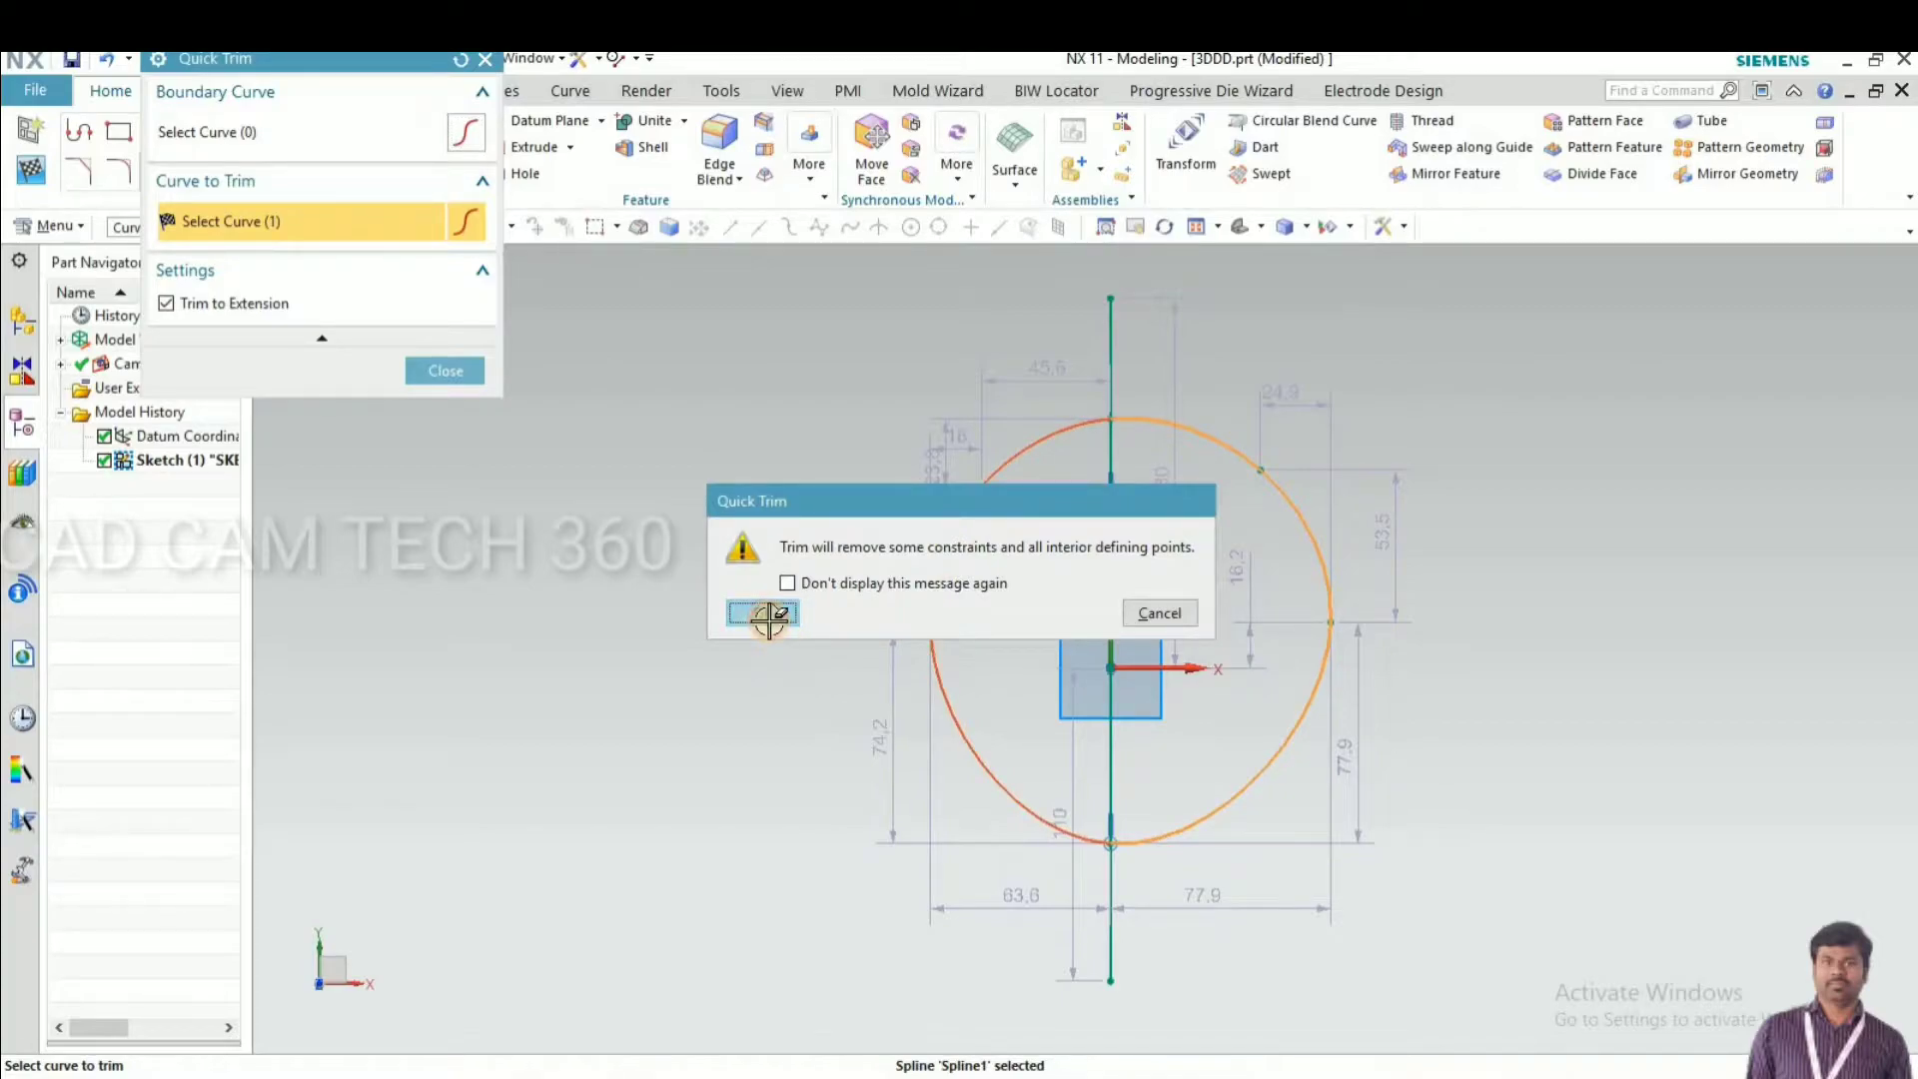
click(764, 613)
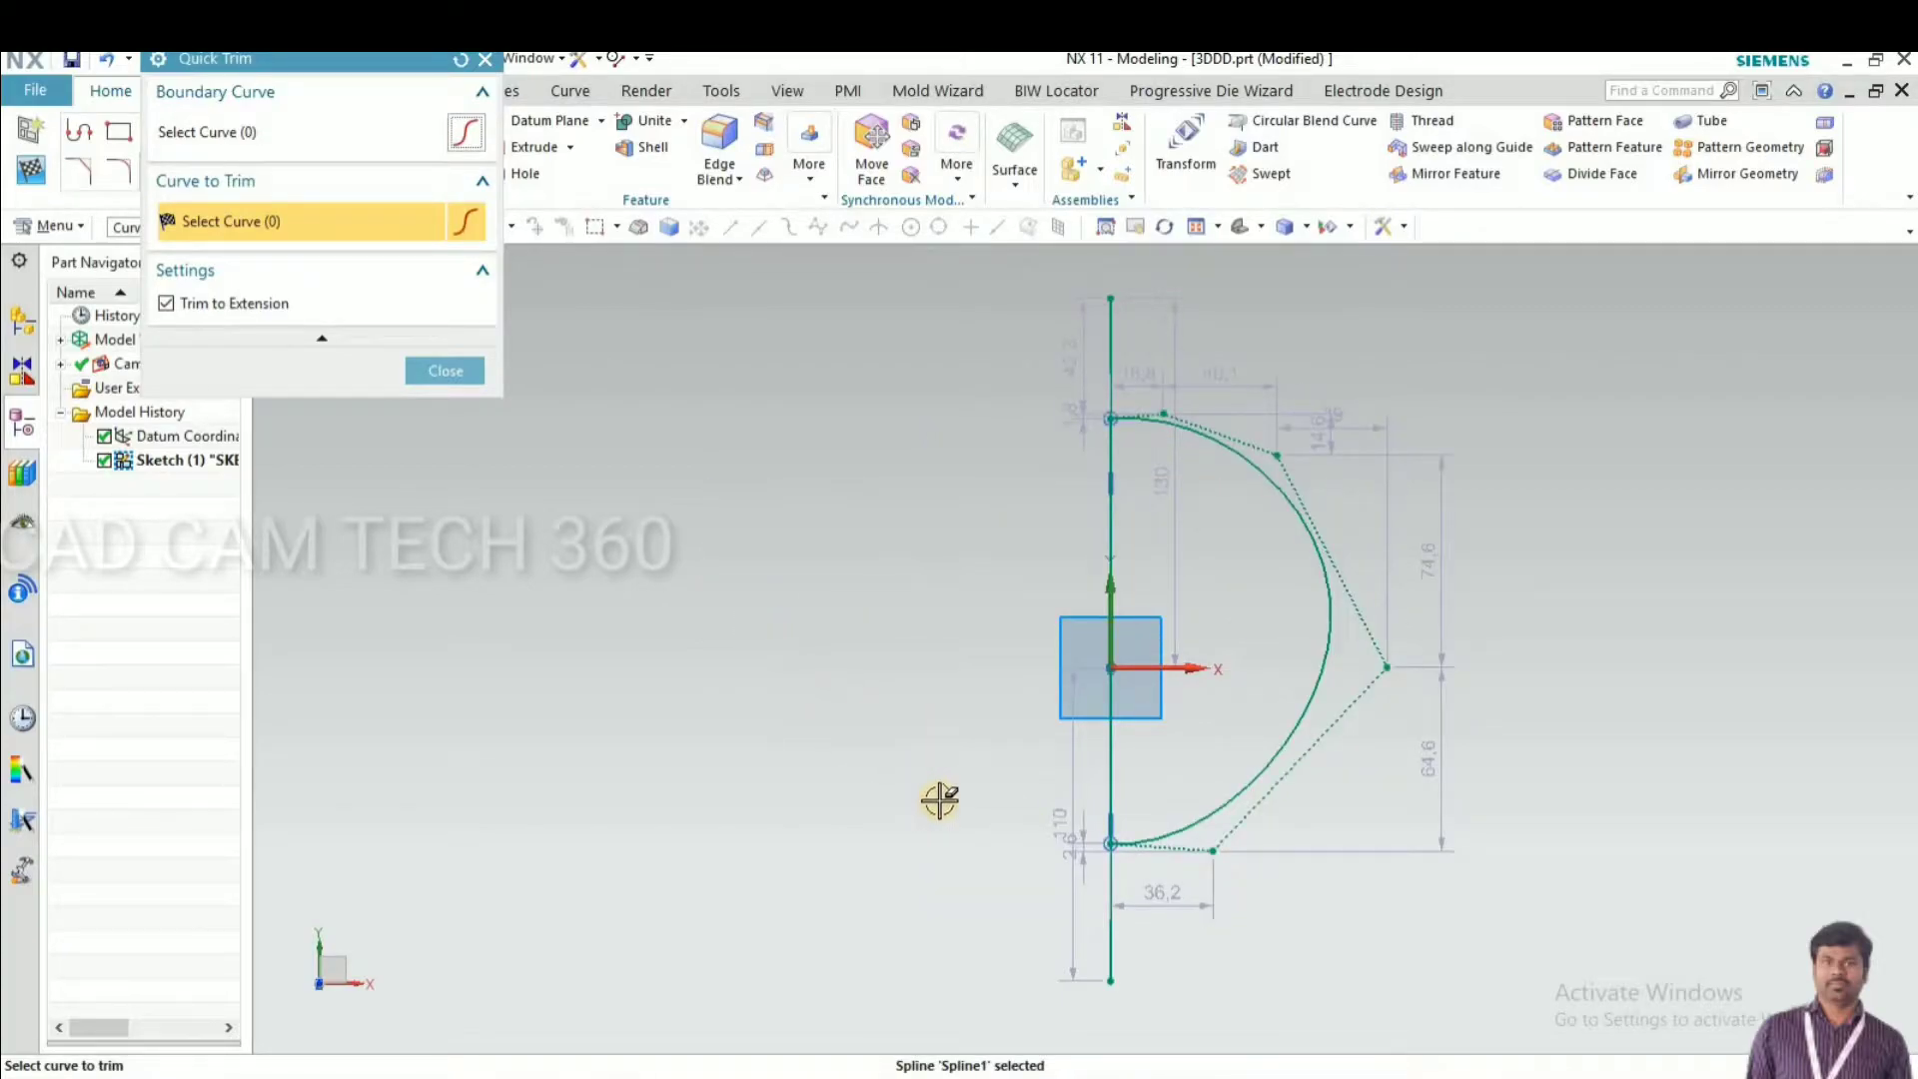
click(449, 371)
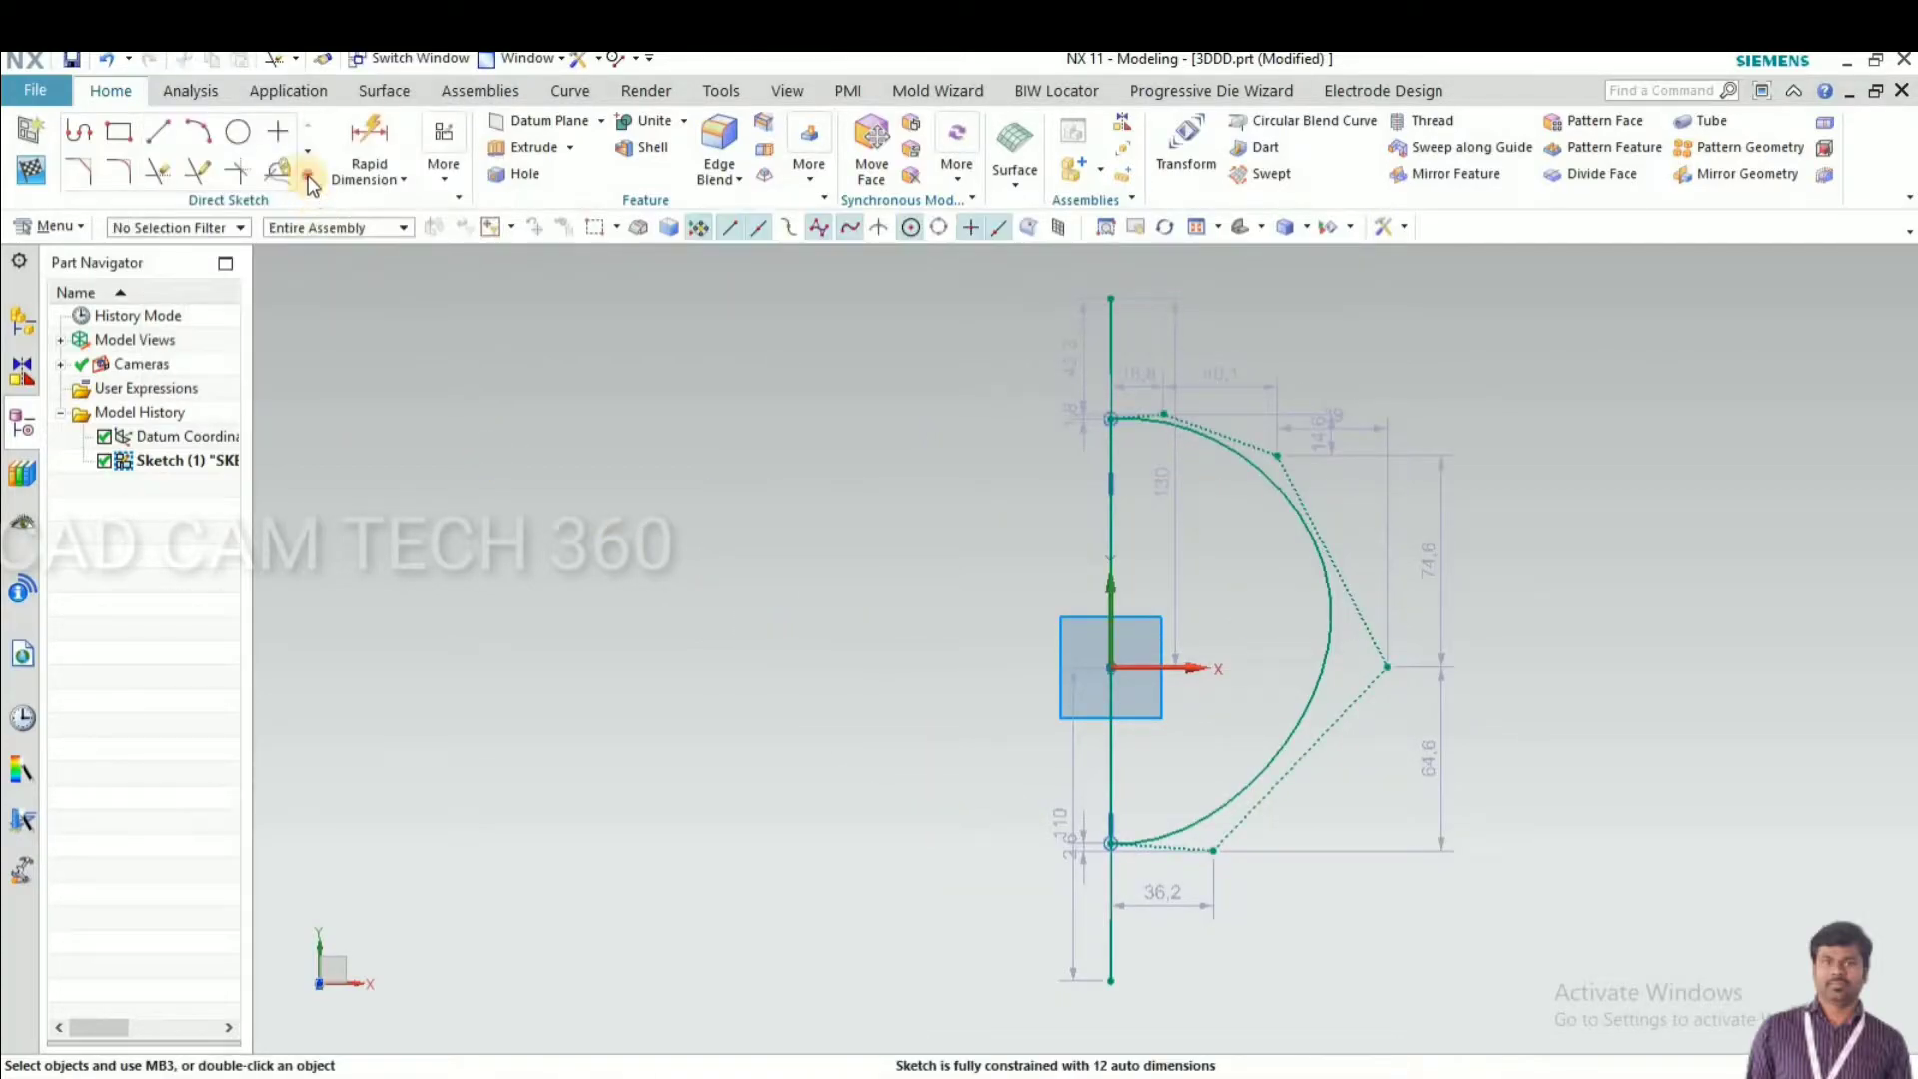
Mirror the remaining half spline about the upper vertical line and finish the sketch
click(306, 177)
click(1211, 430)
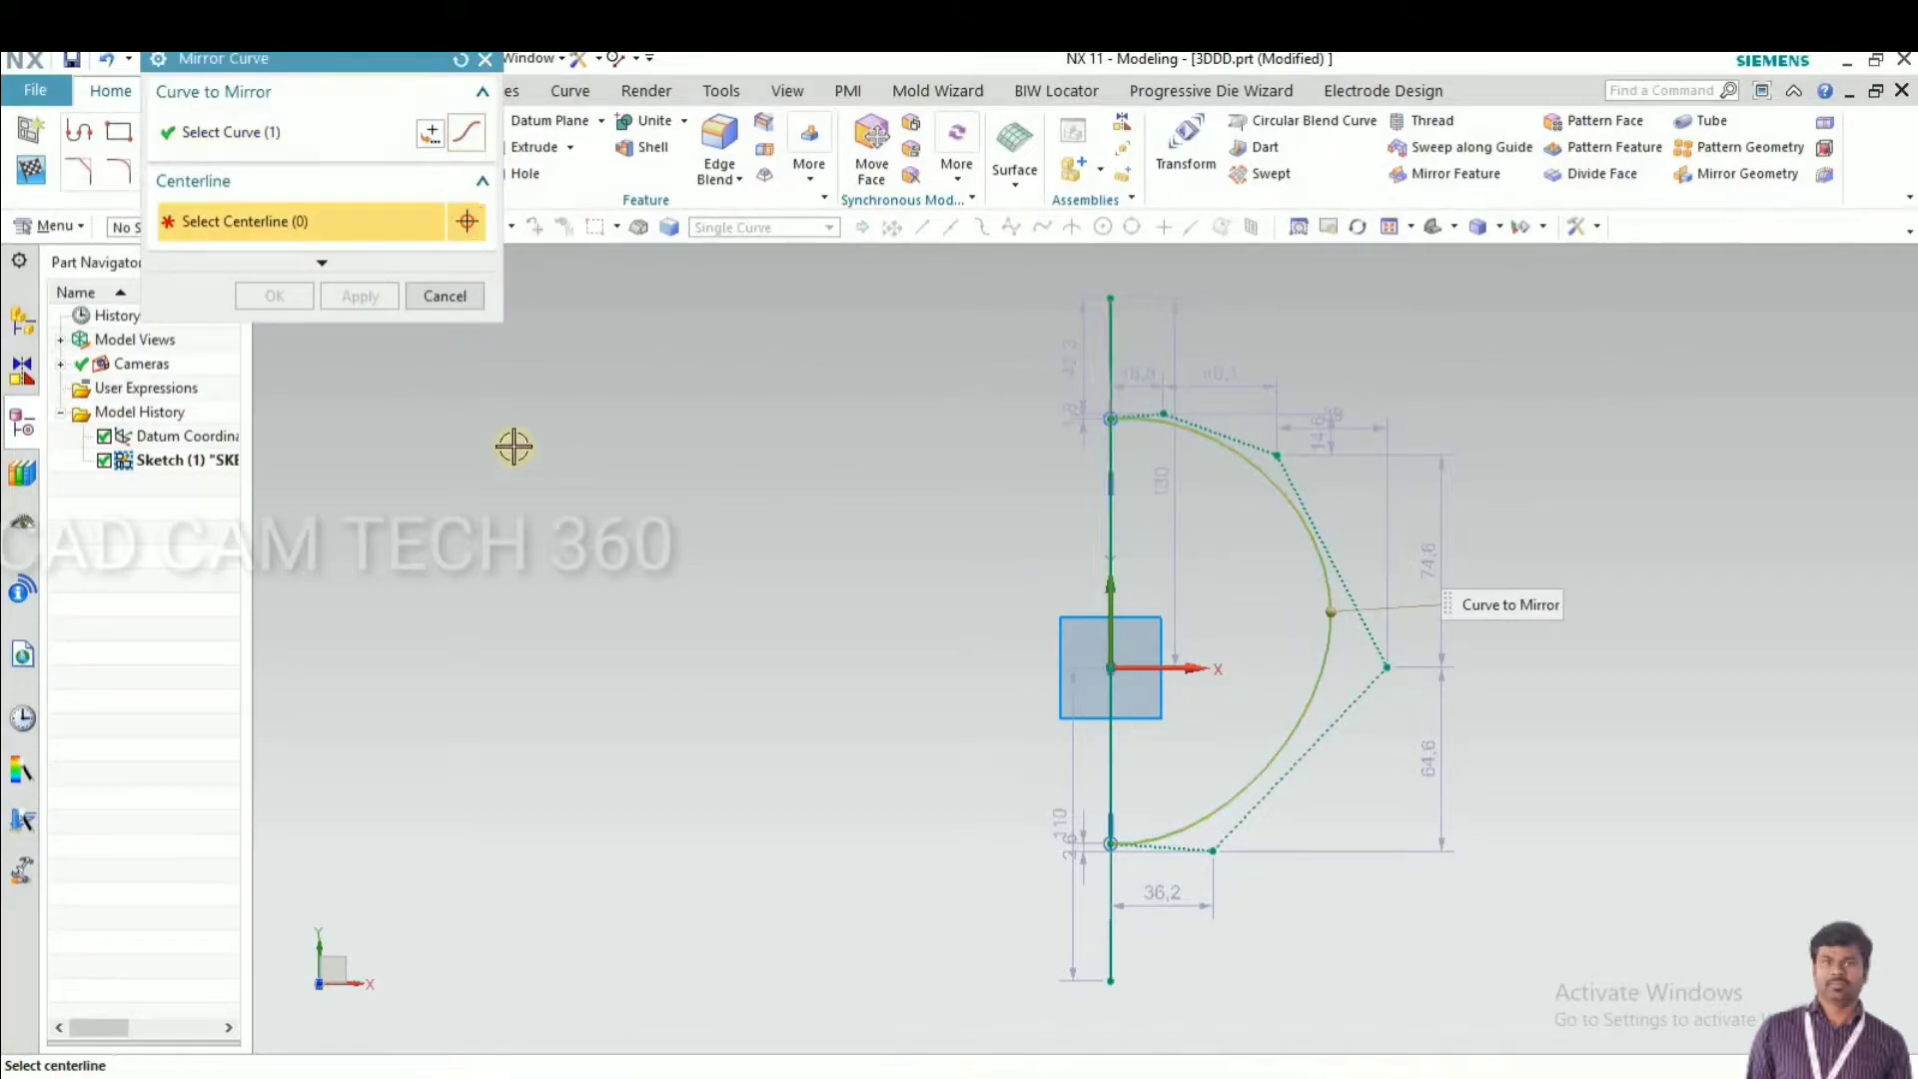
click(271, 296)
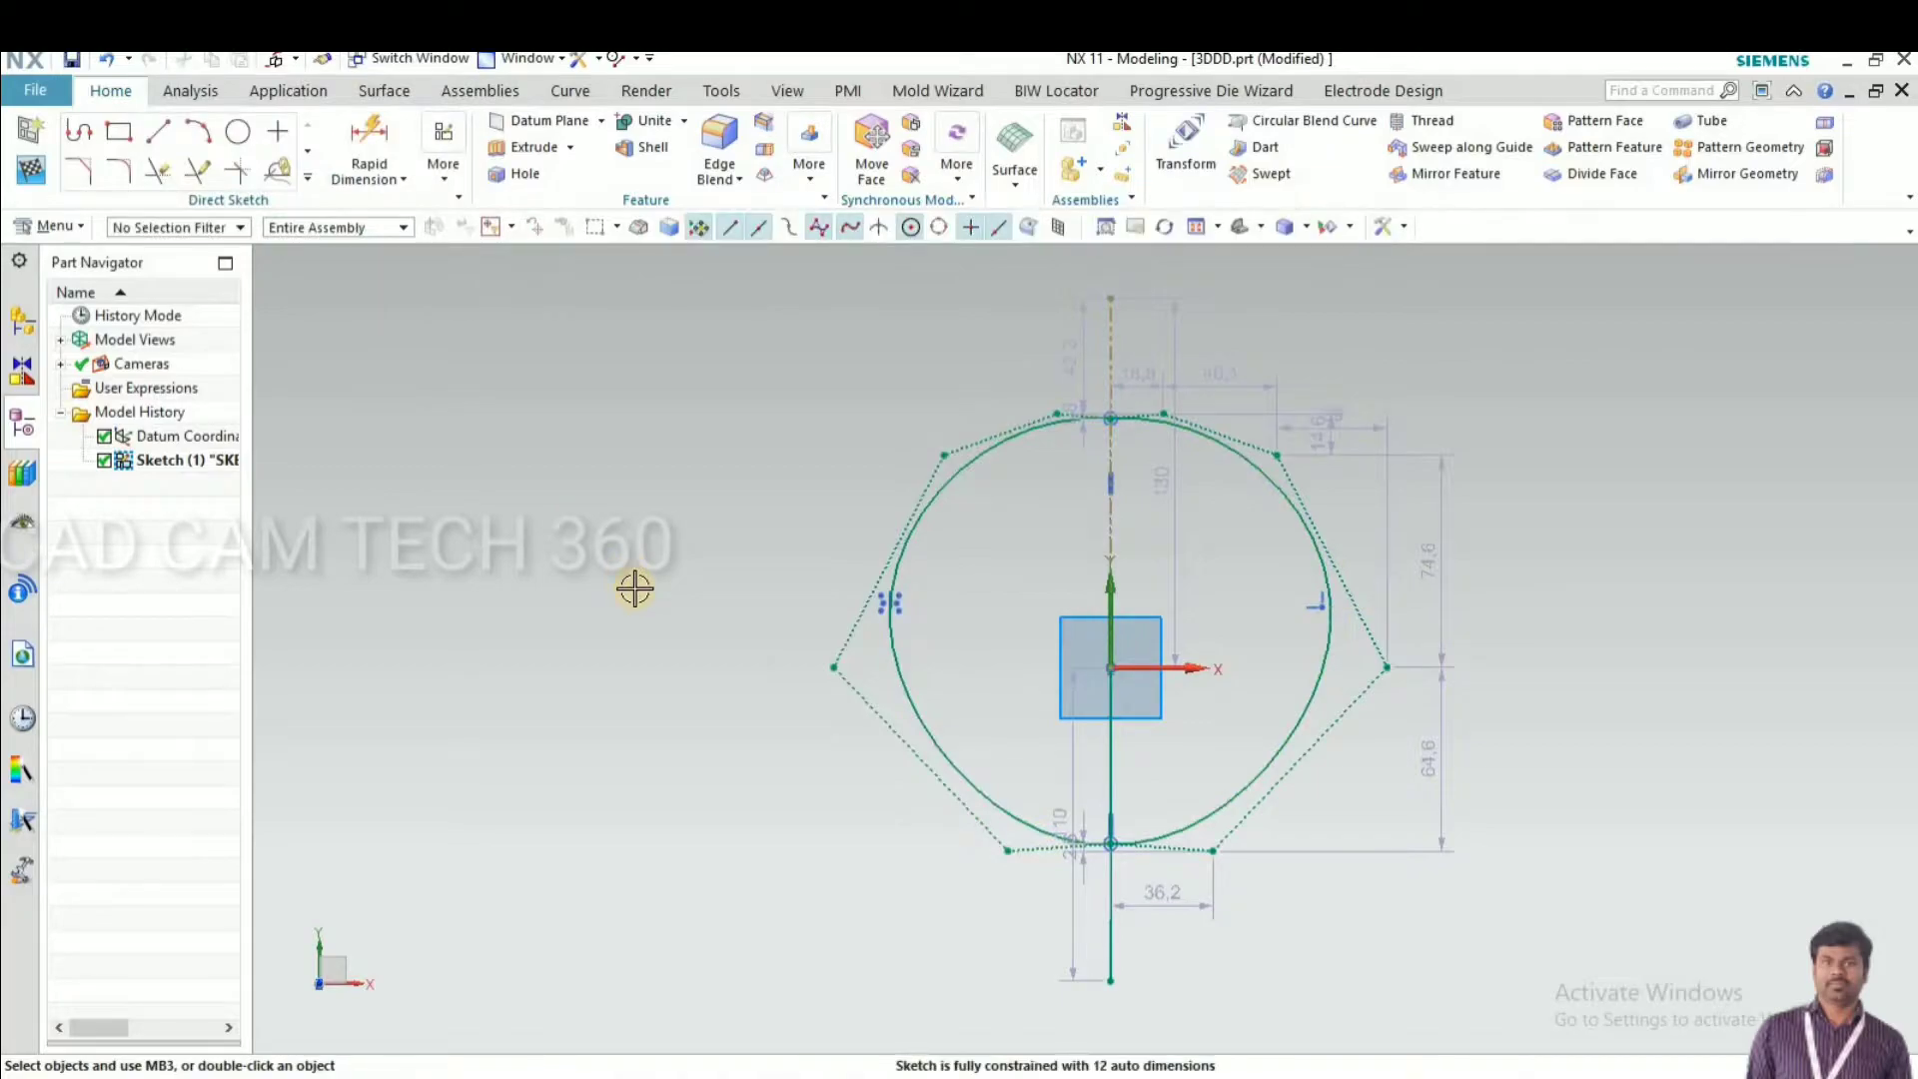
key(ctrl+q)
Preview a 115 mm extrusion of both spline halves and examine the seam at their upper joint, without creating the body
scroll(835, 715, down, 2)
mouse_move(835, 715)
middle_down()
mouse_move(848, 728)
mouse_move(827, 724)
middle_up()
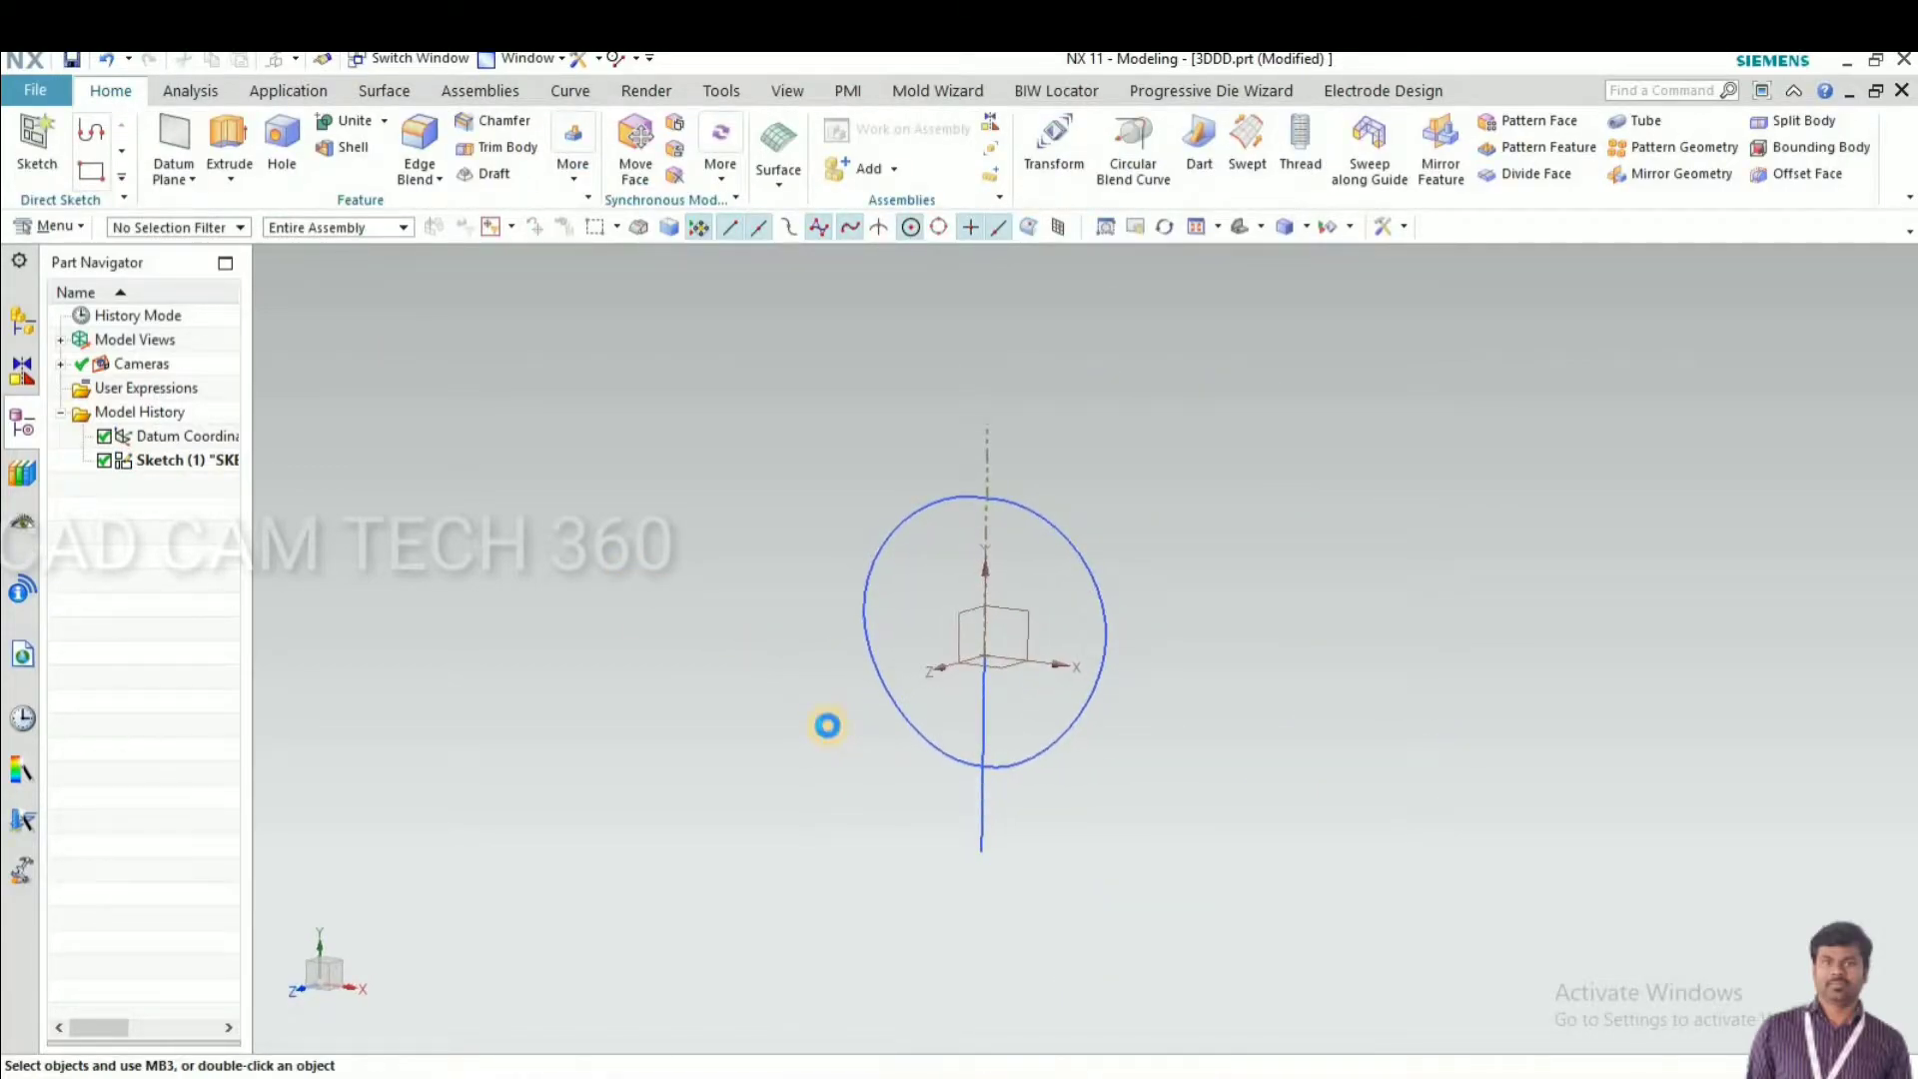
key(x)
click(903, 523)
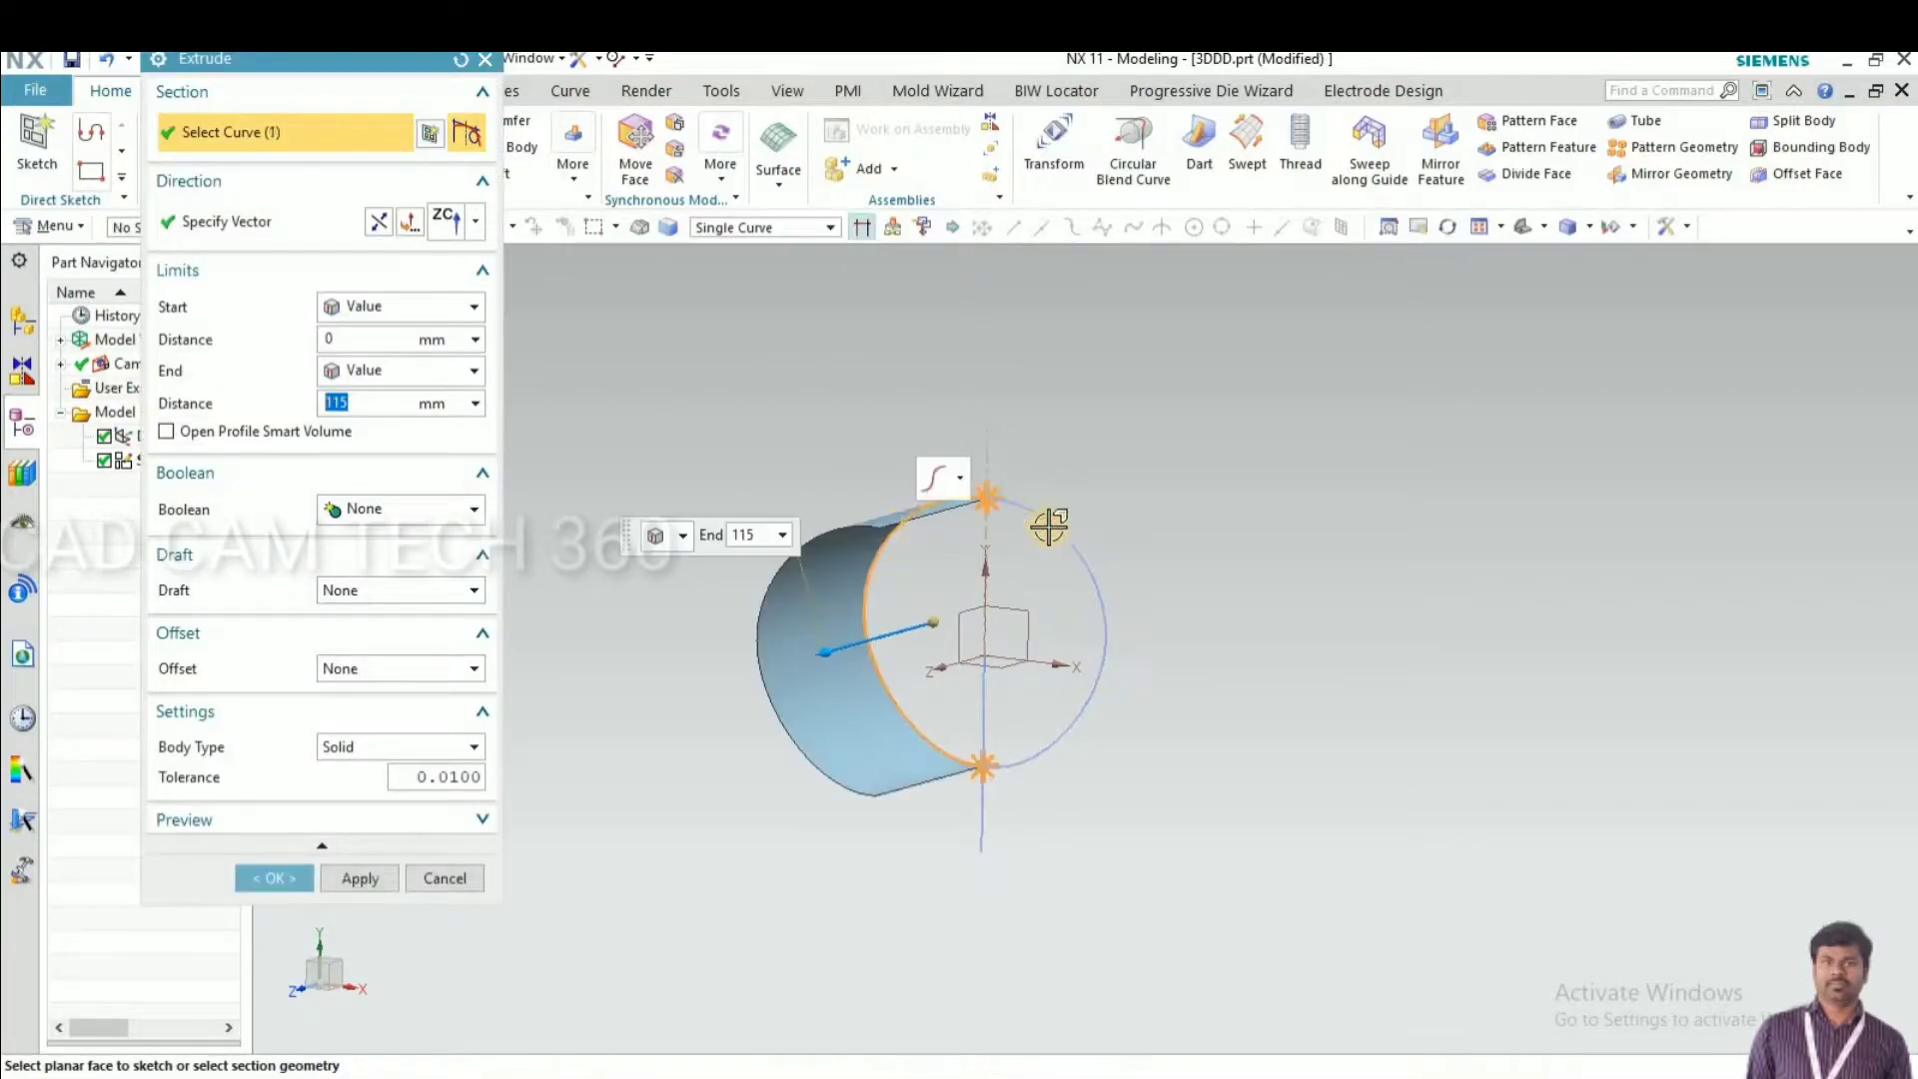
click(1016, 559)
middle_drag(962, 633, 925, 539)
scroll(918, 529, up, 8)
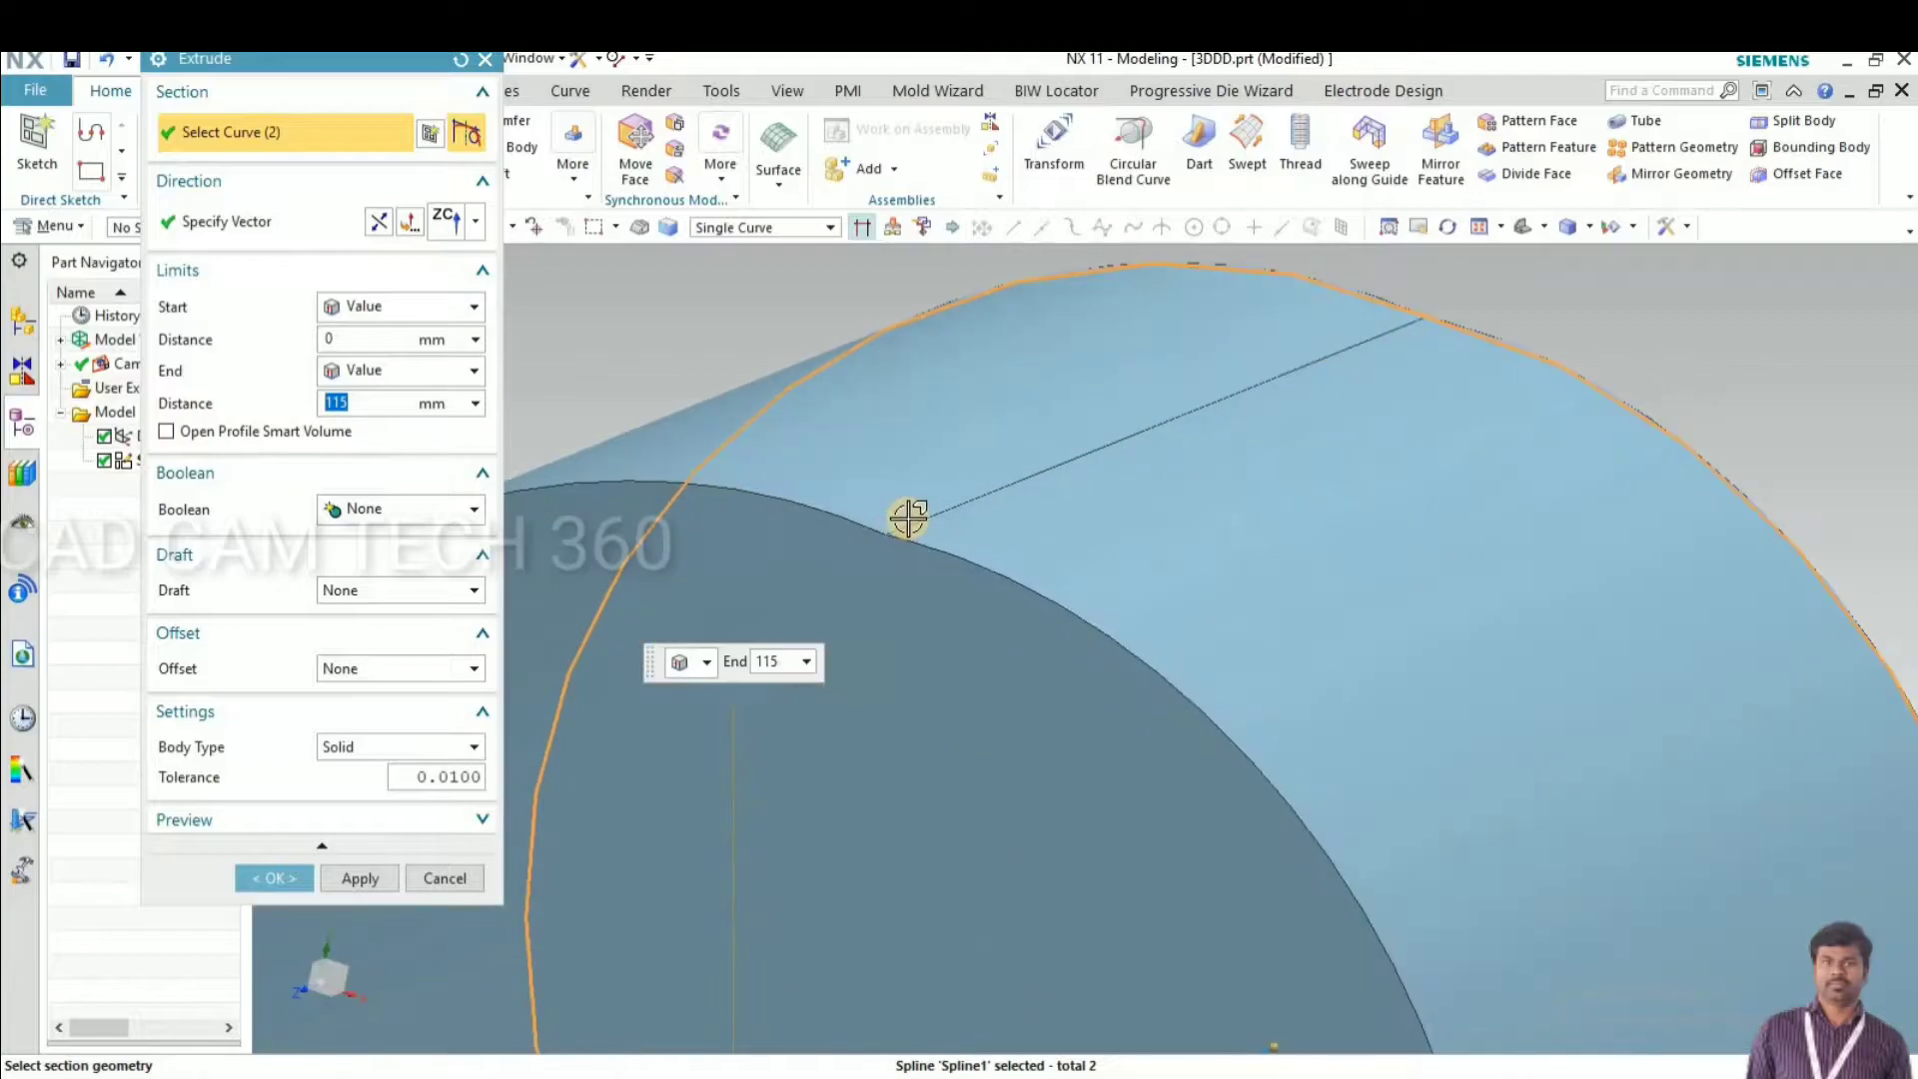
scroll(914, 512, down, 6)
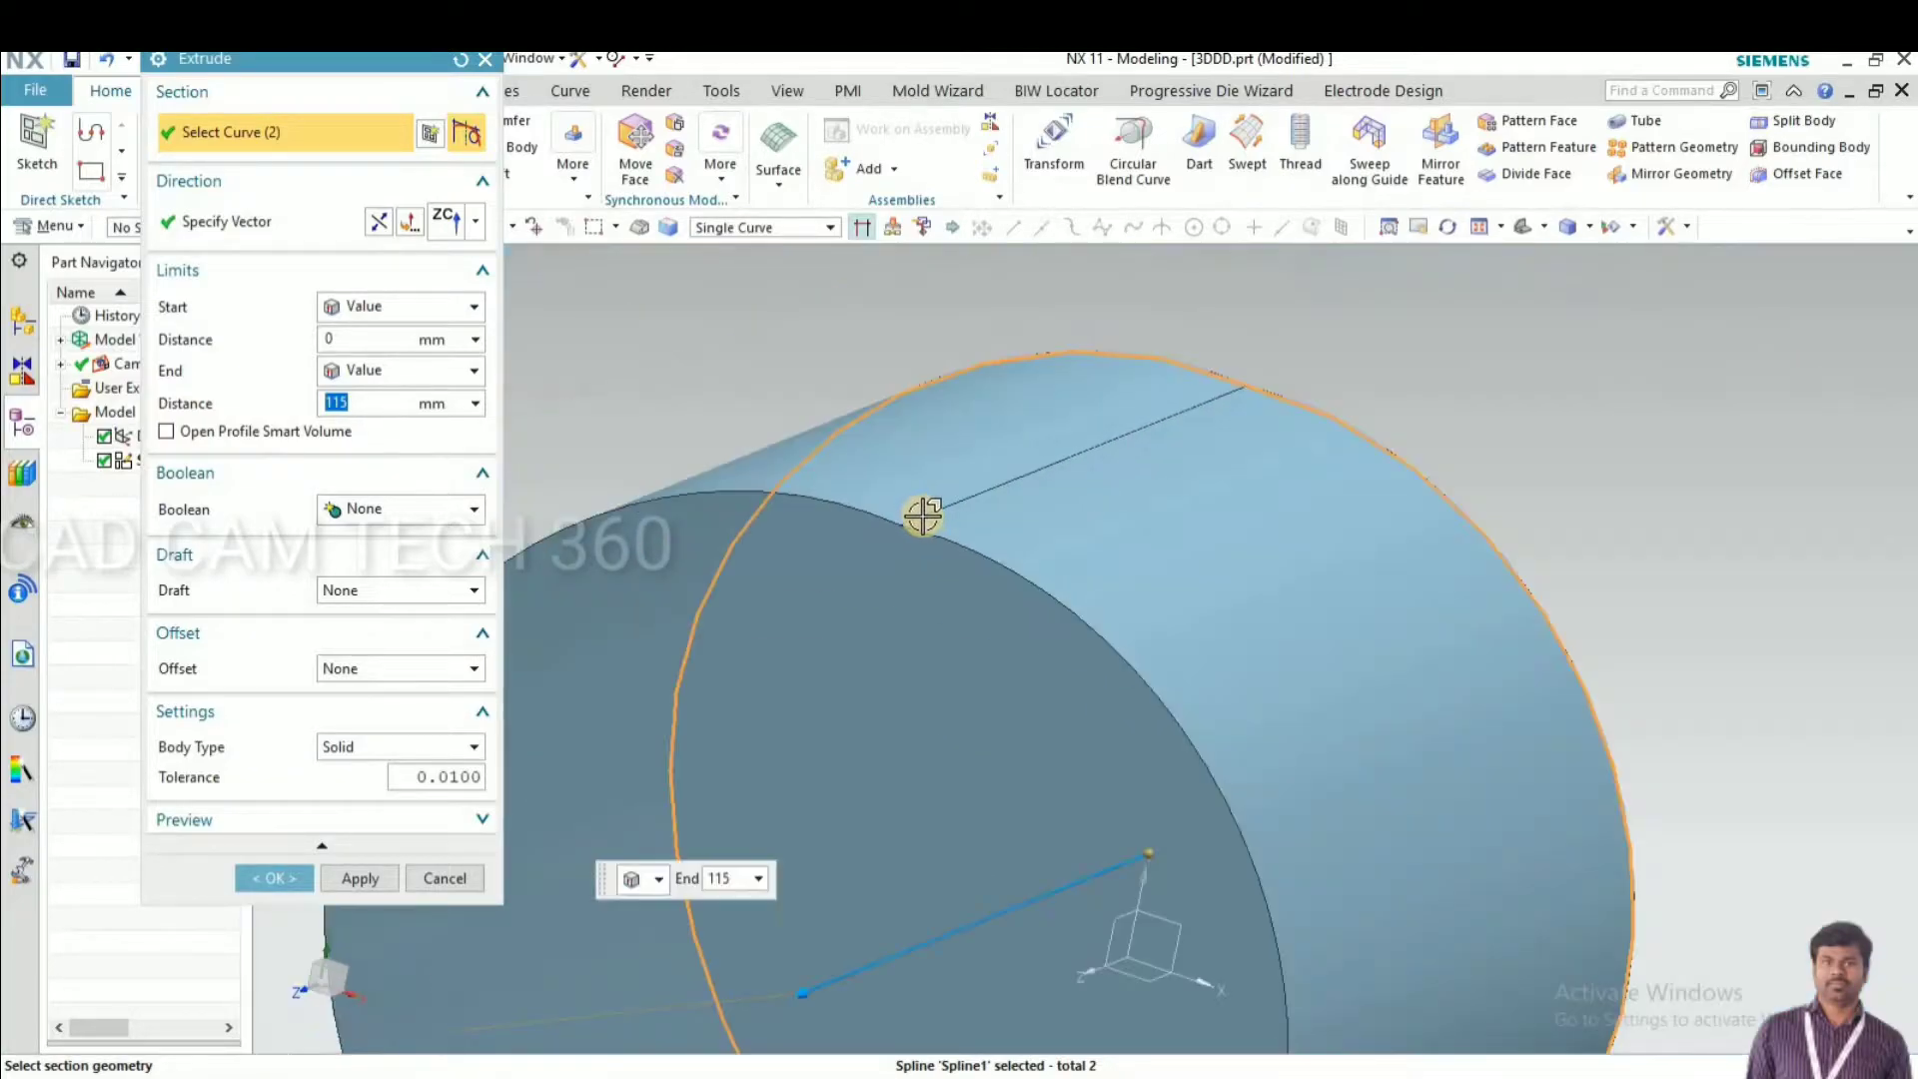
scroll(888, 538, up, 6)
scroll(959, 489, down, 8)
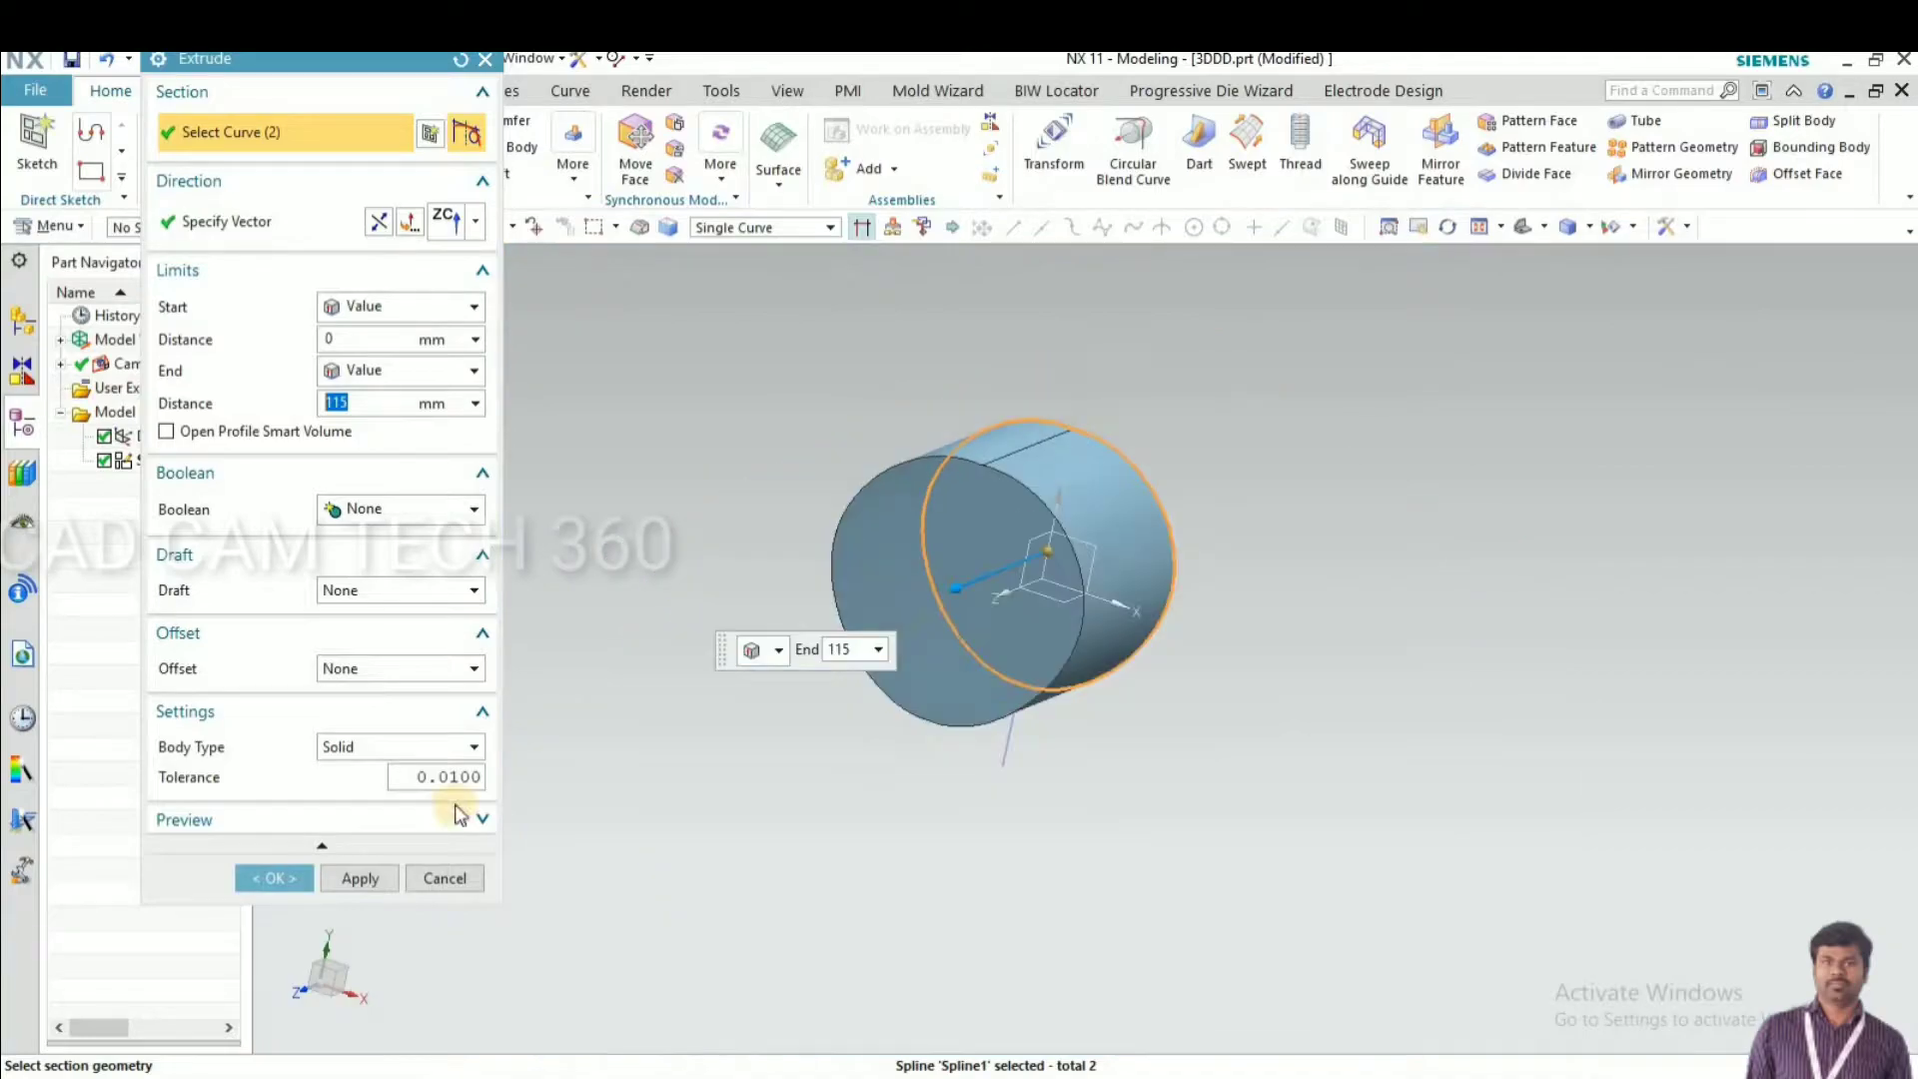
click(444, 878)
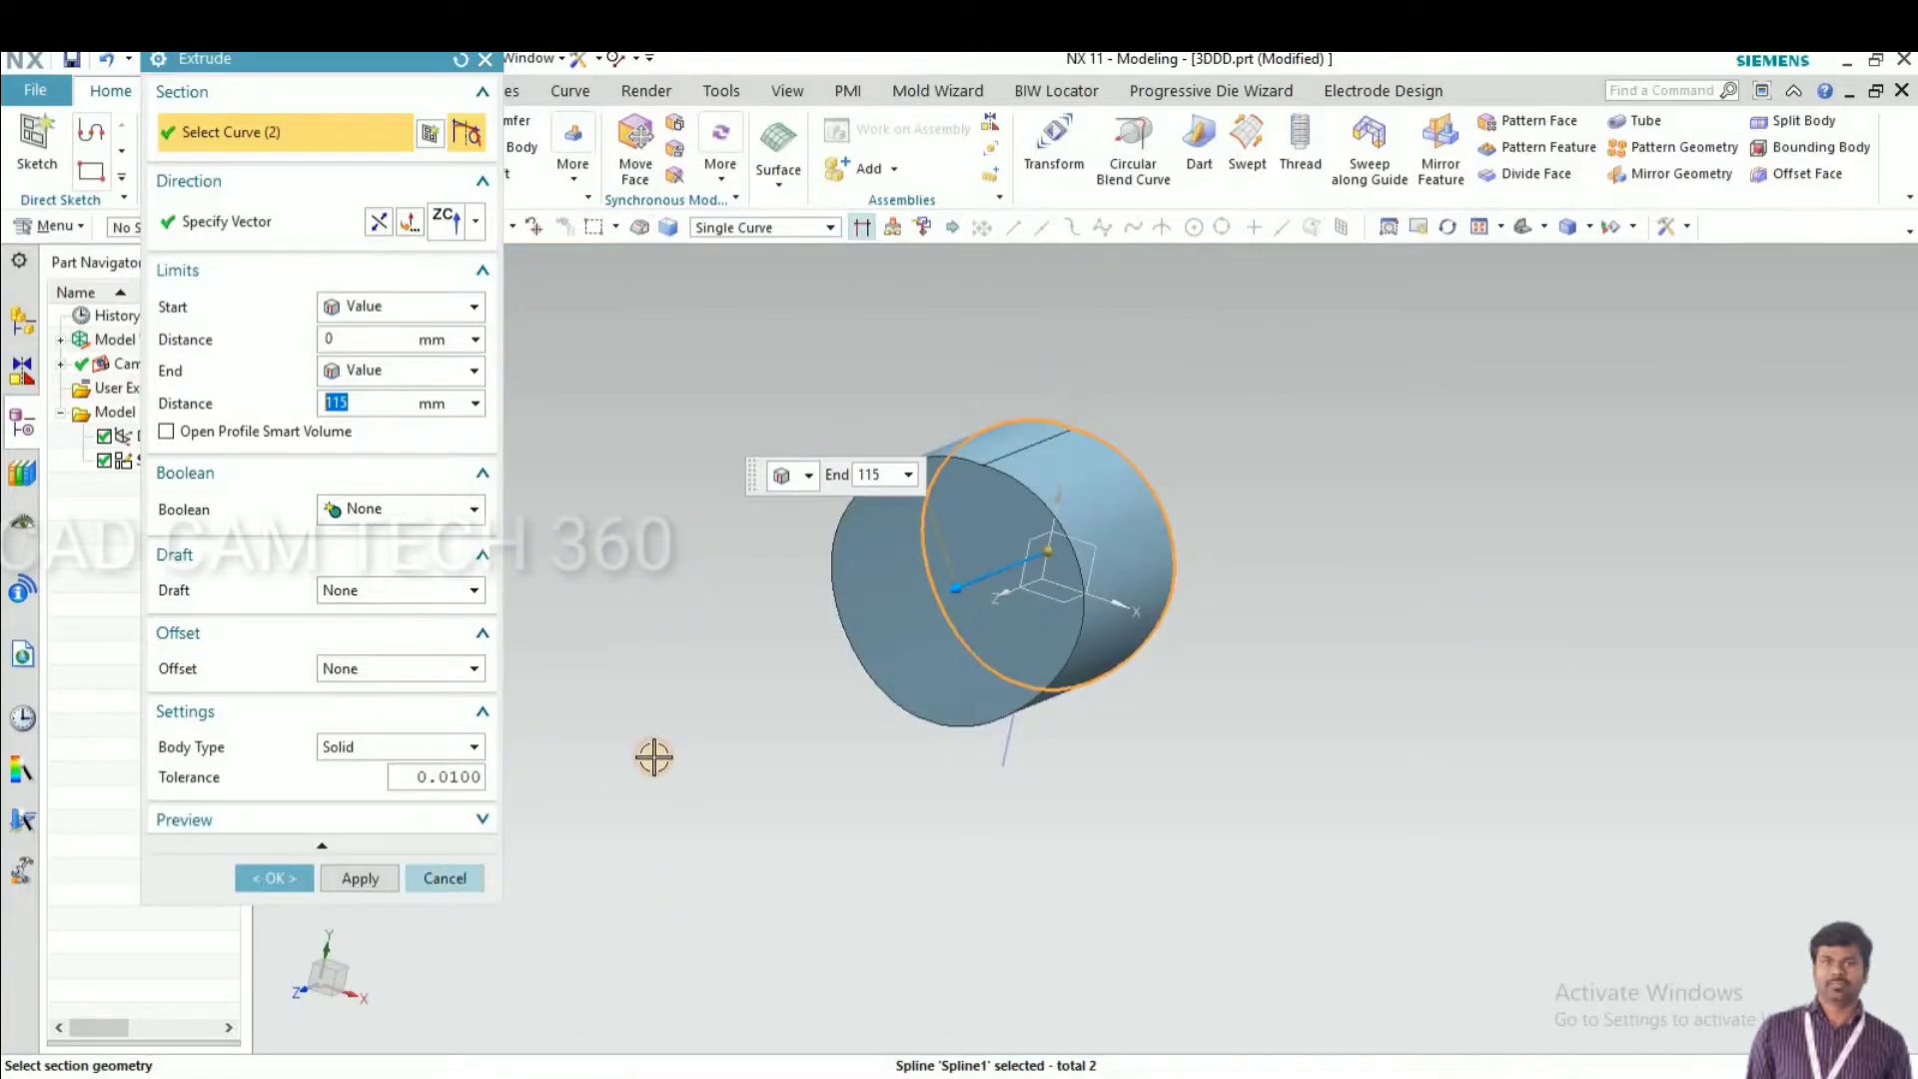
Reopen the spline sketch for editing at the upper joint of the two halves
double_click(944, 461)
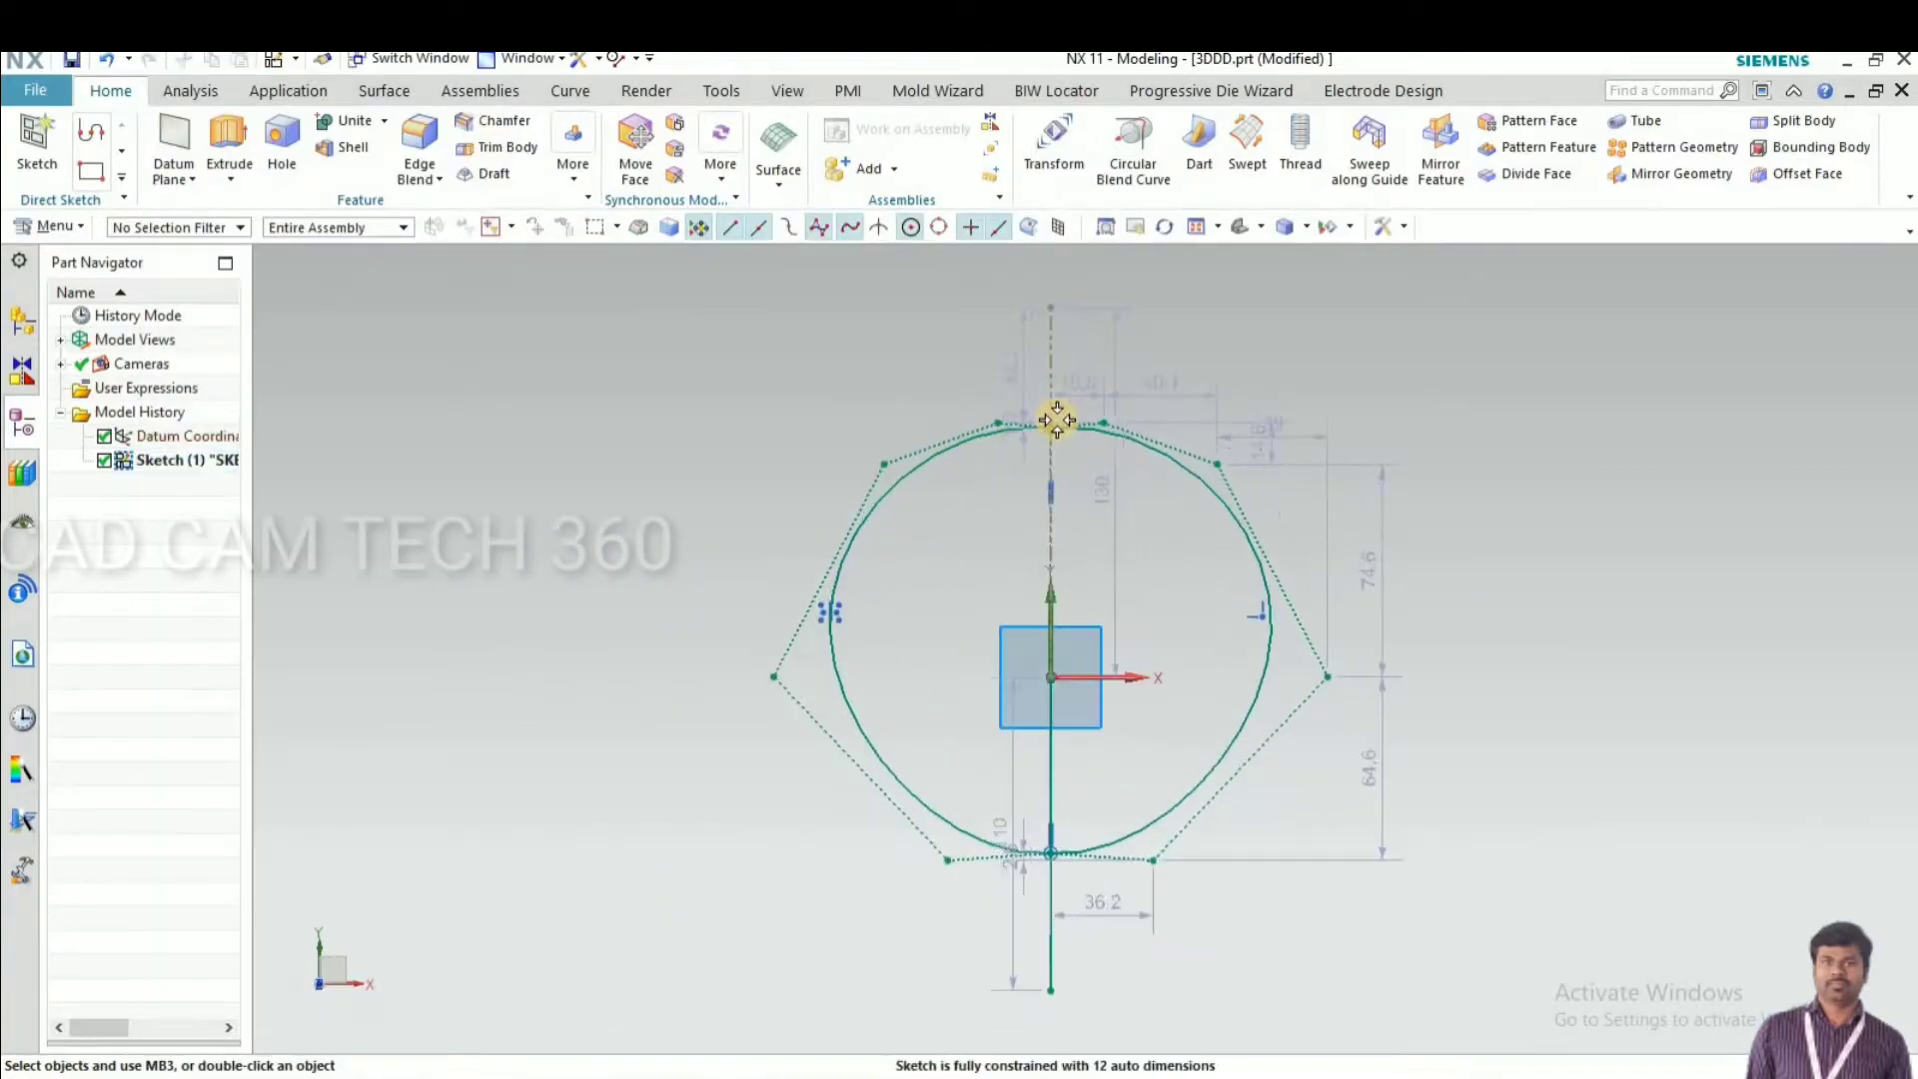
scroll(1054, 417, up, 5)
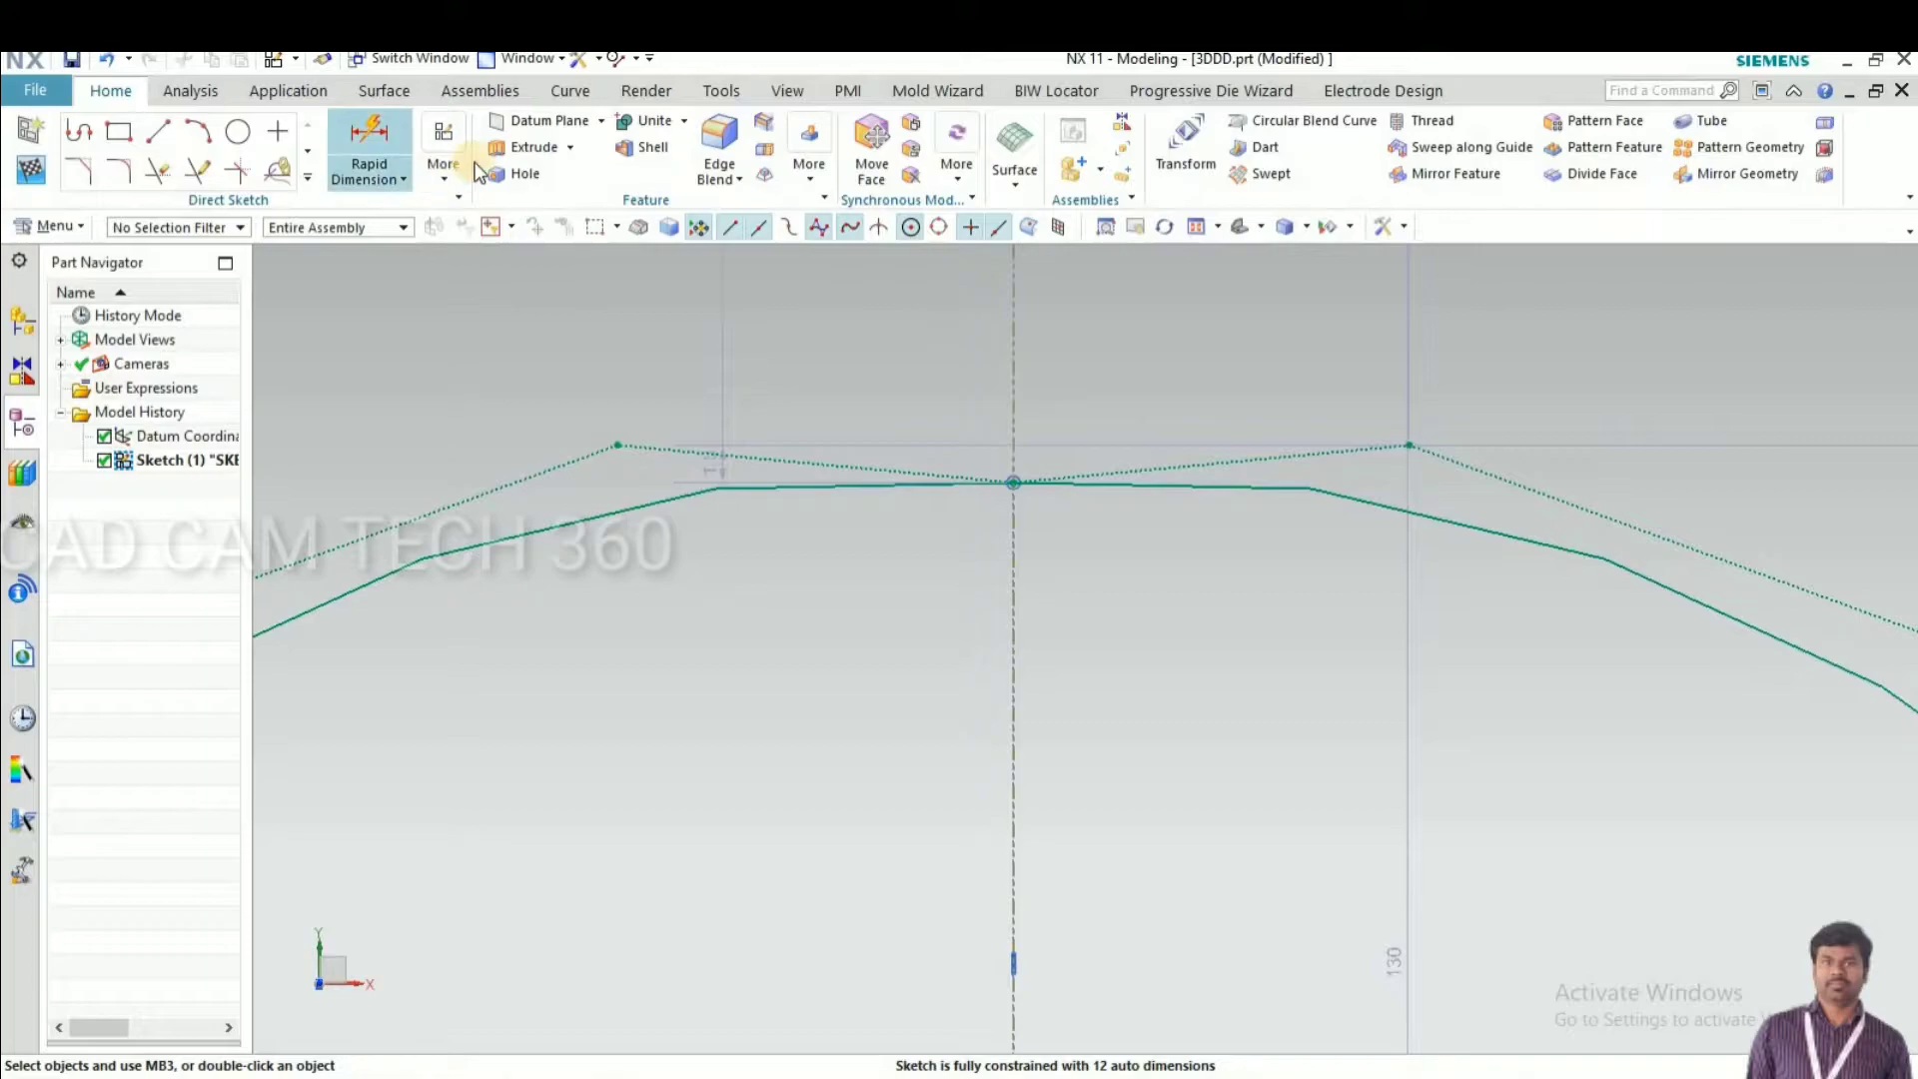
click(369, 150)
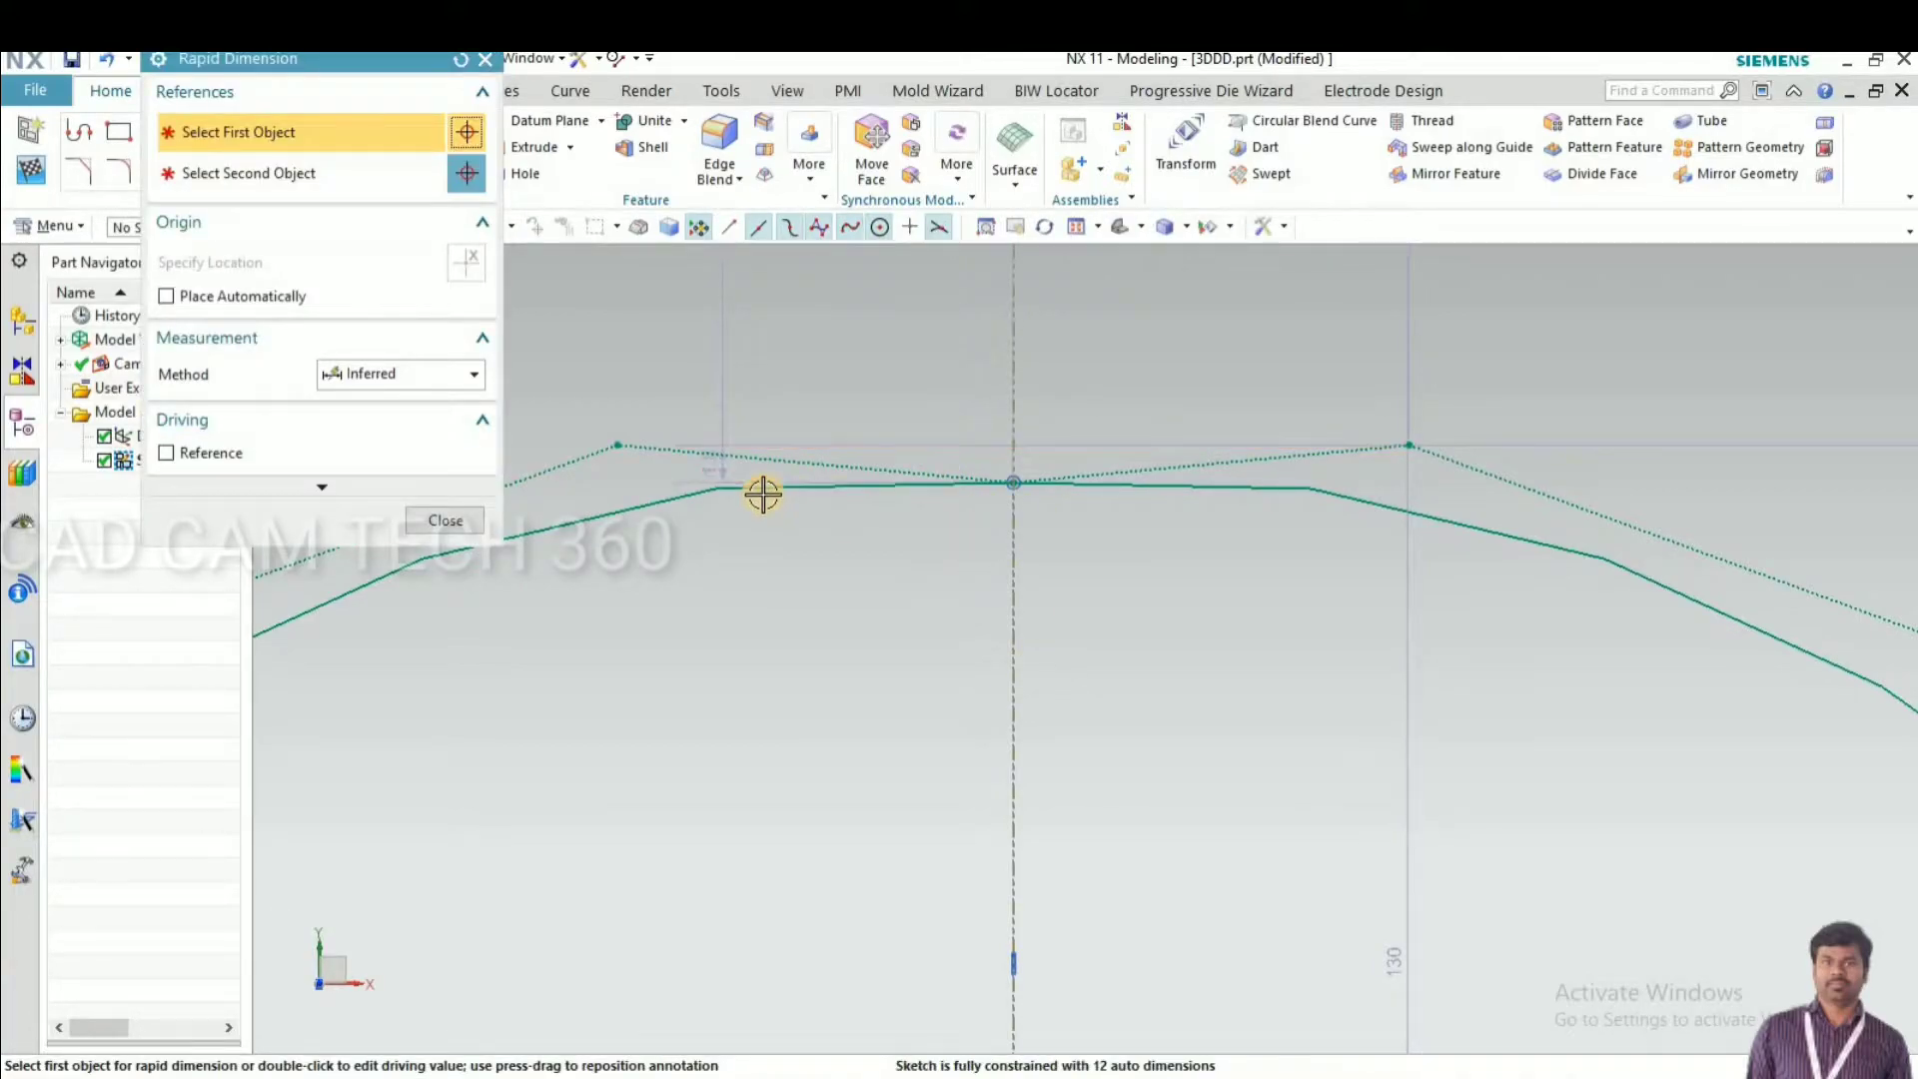
click(1084, 549)
click(440, 519)
Make the two spline halves tangent at their upper joint and move the joint slightly upward along the centerline
click(663, 502)
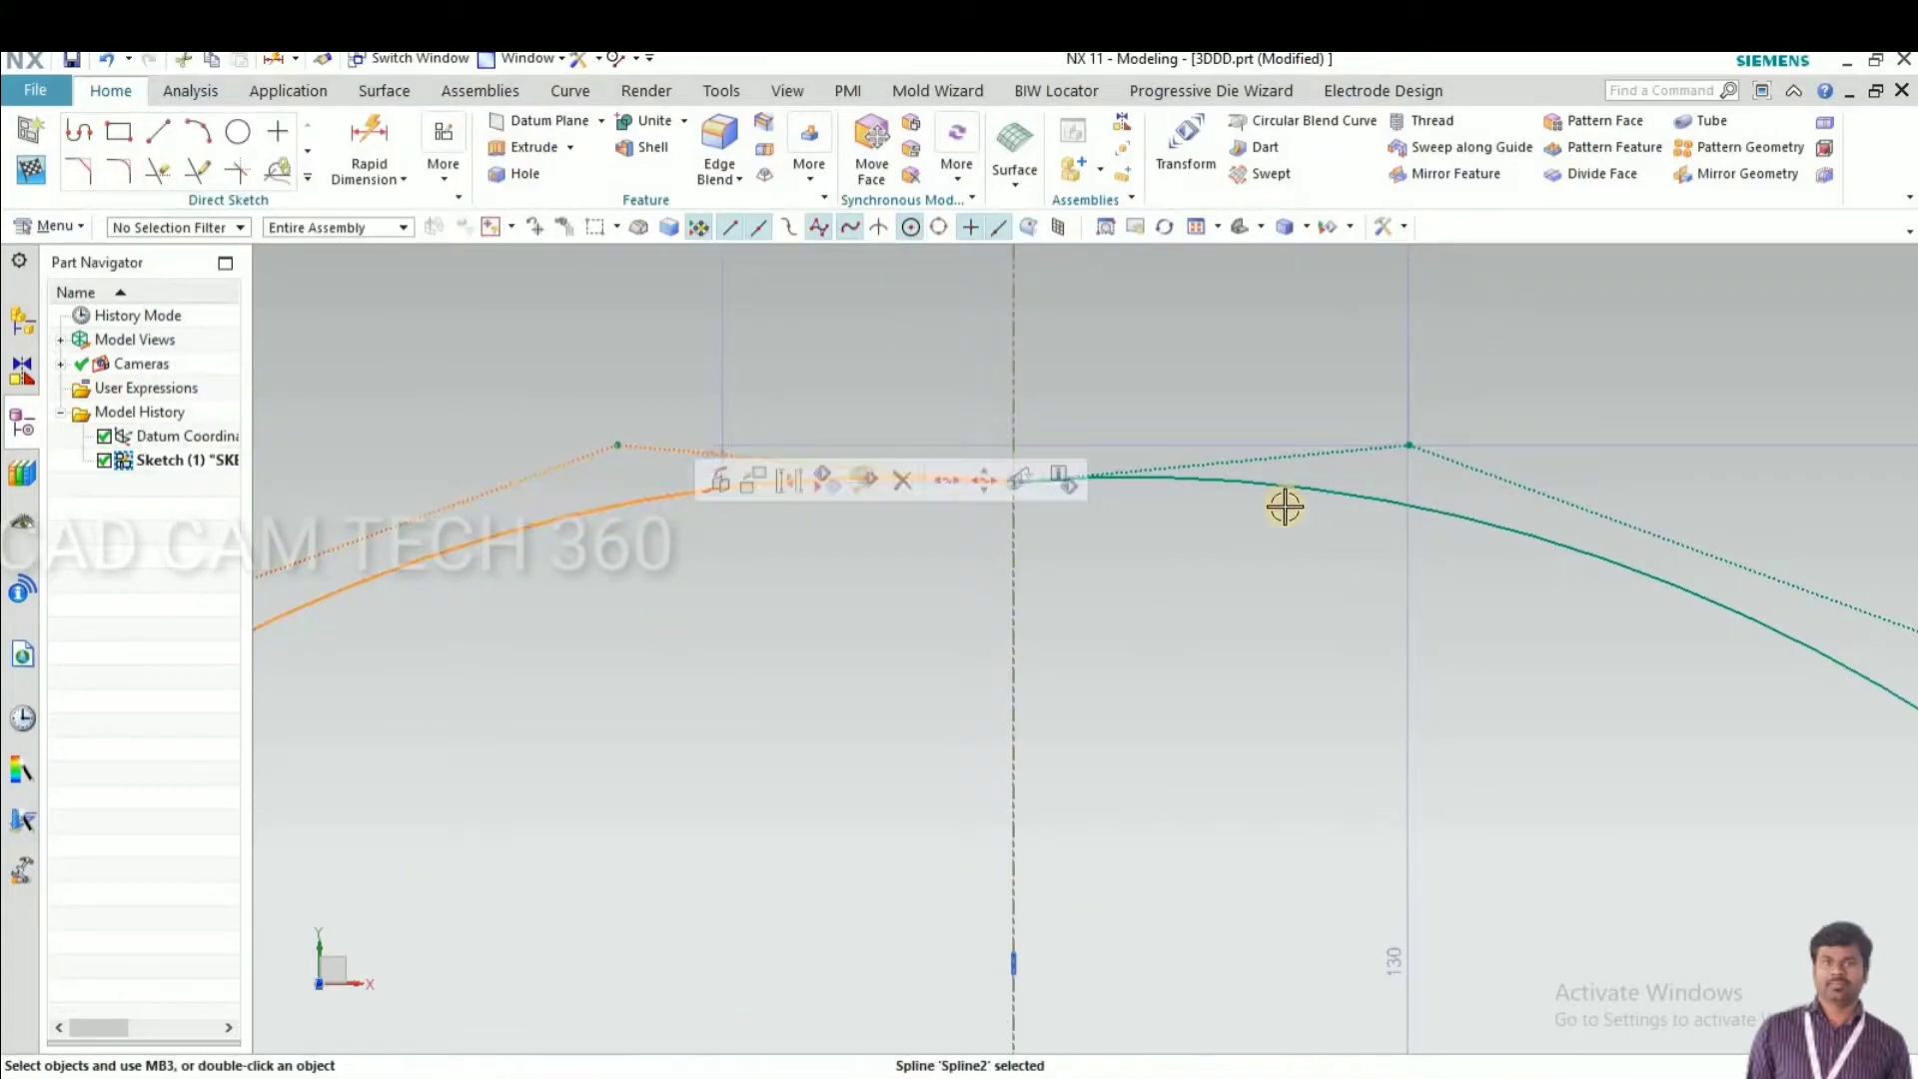
click(1239, 521)
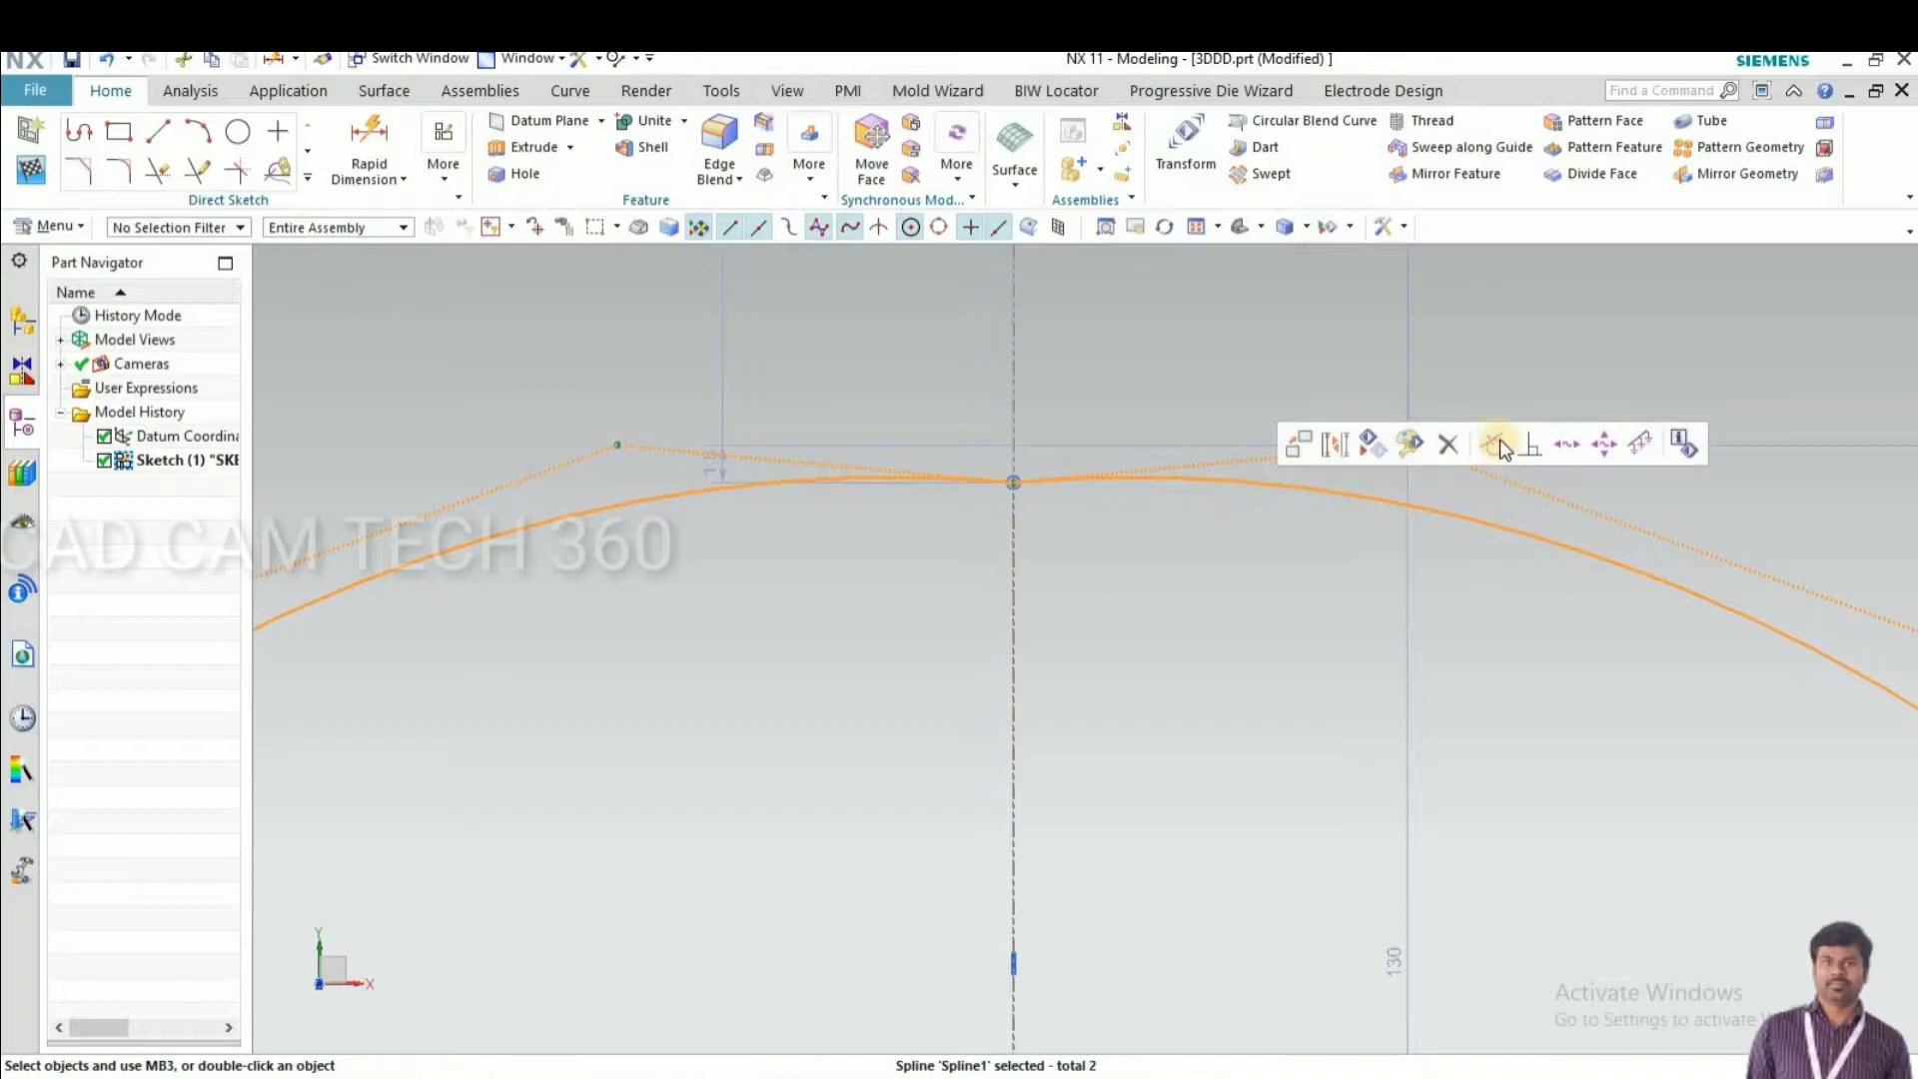
click(1489, 440)
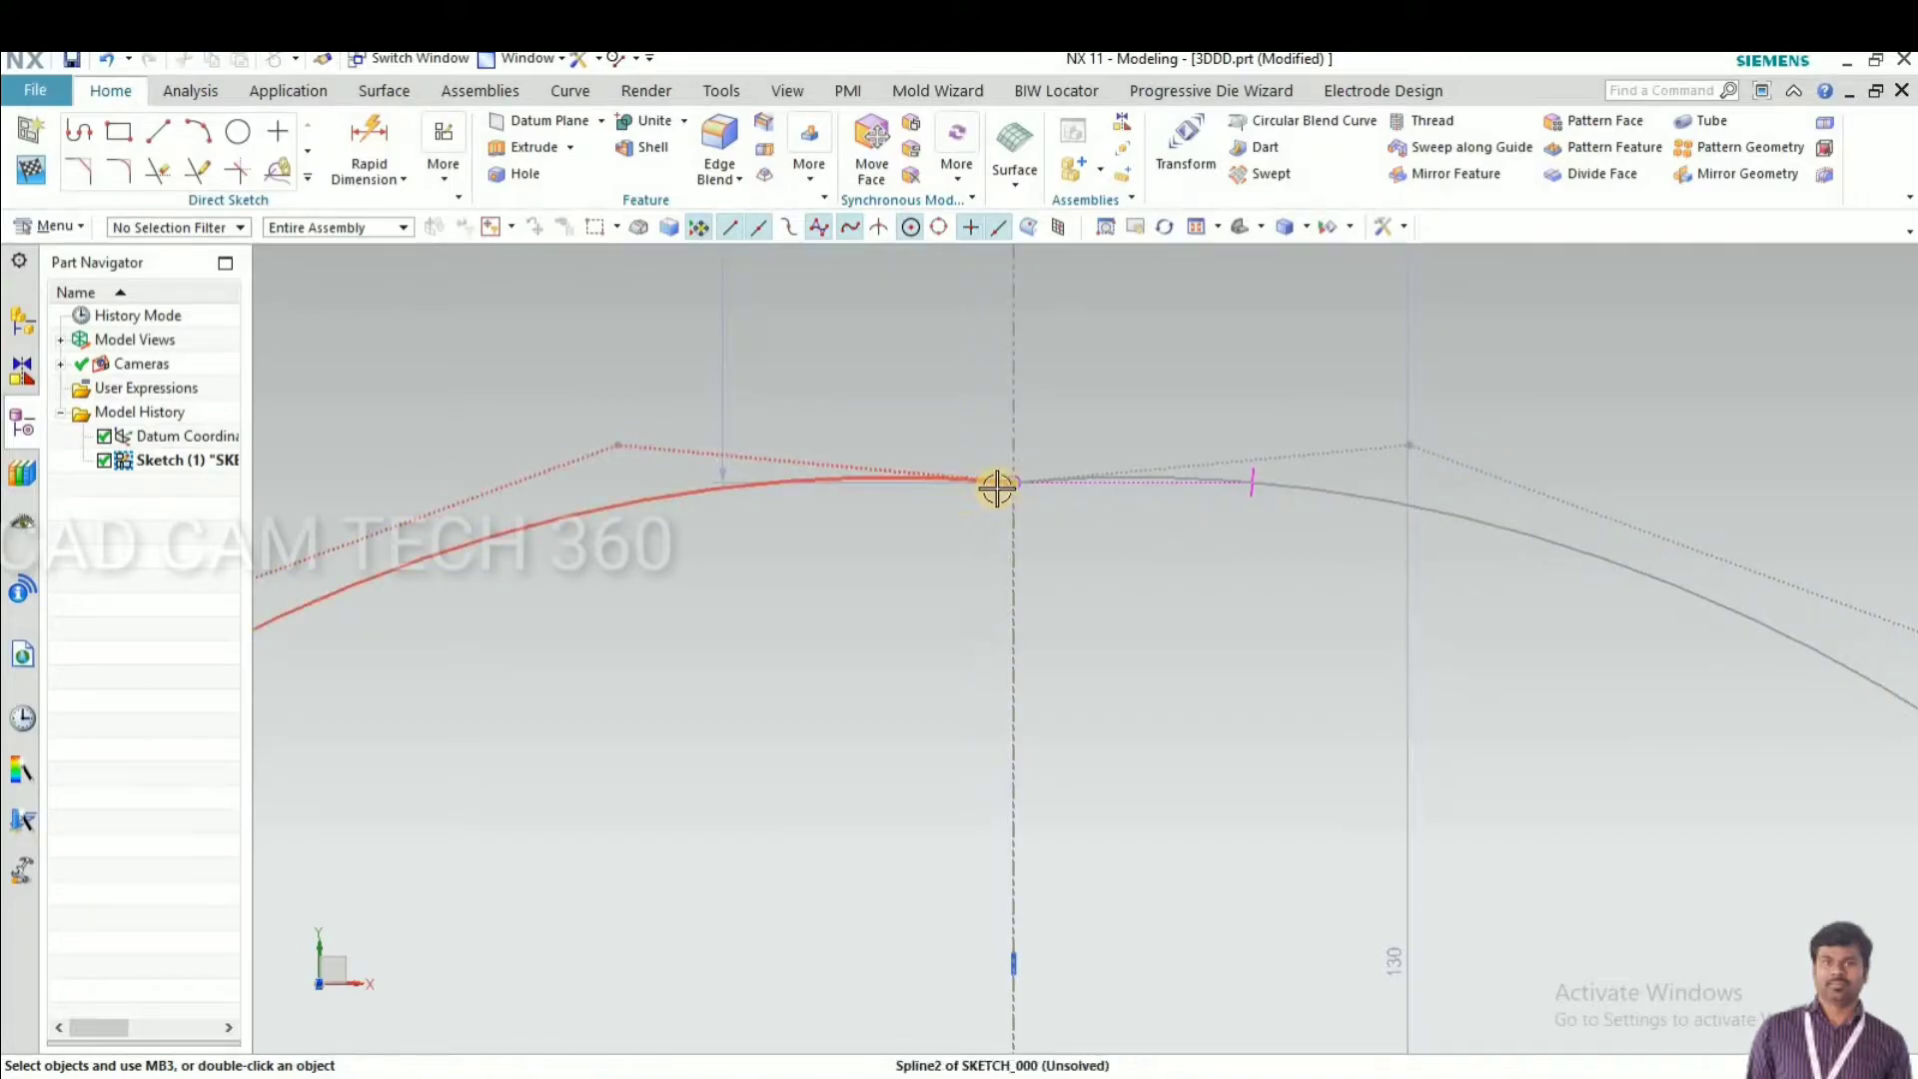
drag(1014, 462, 1013, 402)
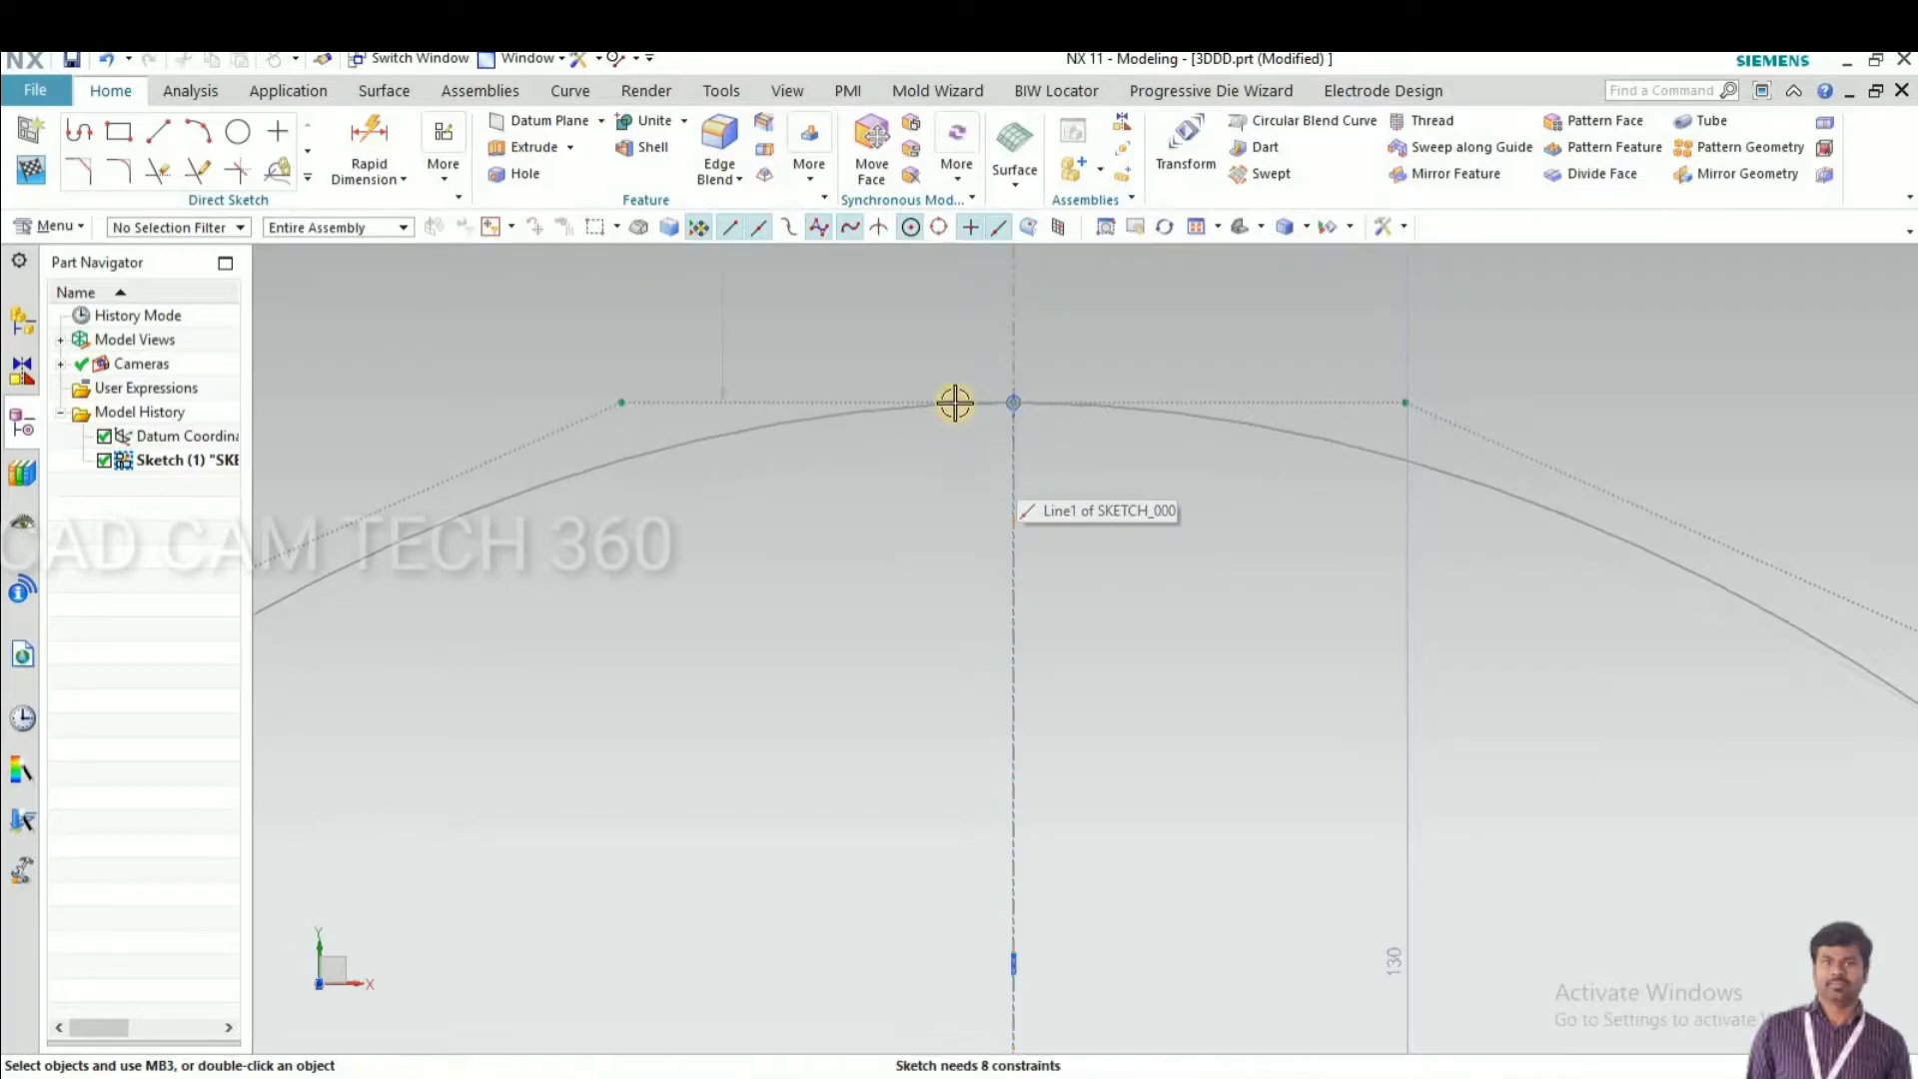
Move the lower joint of the two spline halves slightly downward along the centerline and finish the sketch
scroll(939, 559, down, 5)
scroll(975, 860, up, 5)
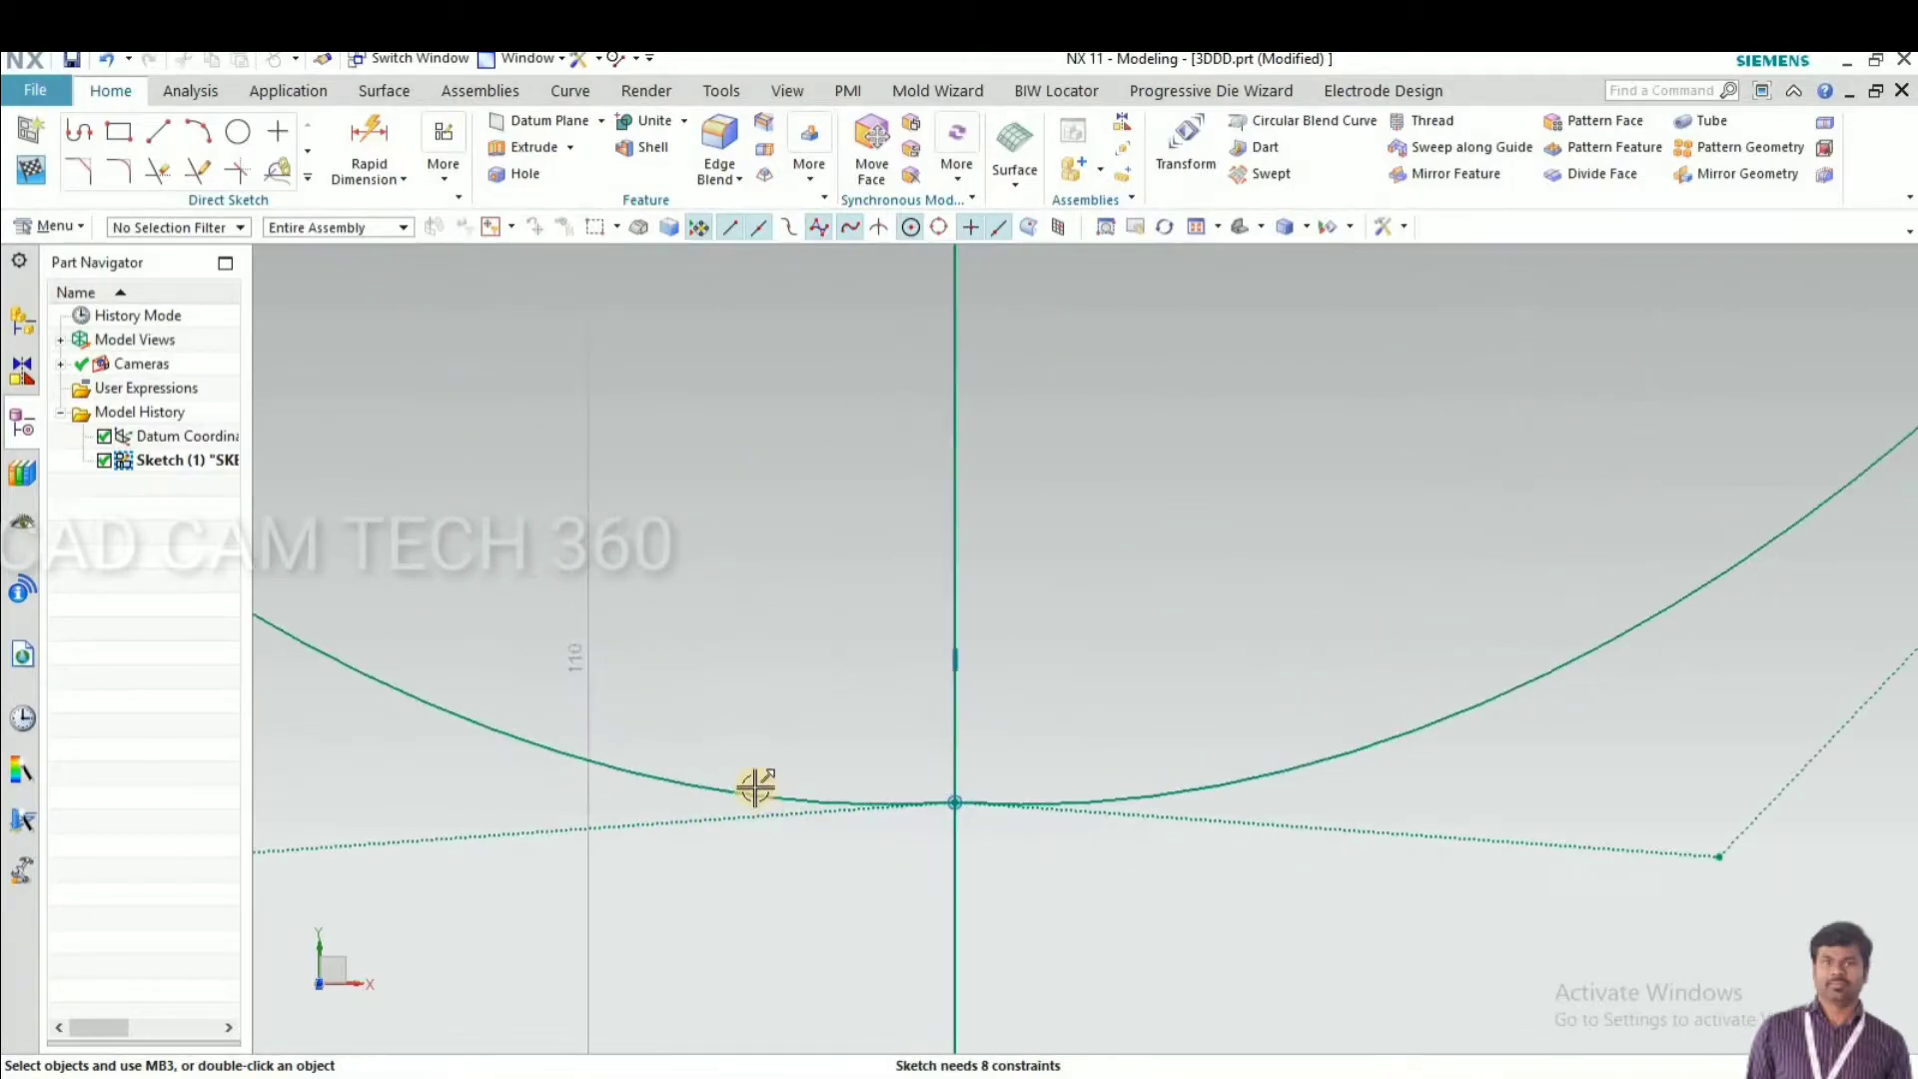
click(1189, 791)
click(1189, 791)
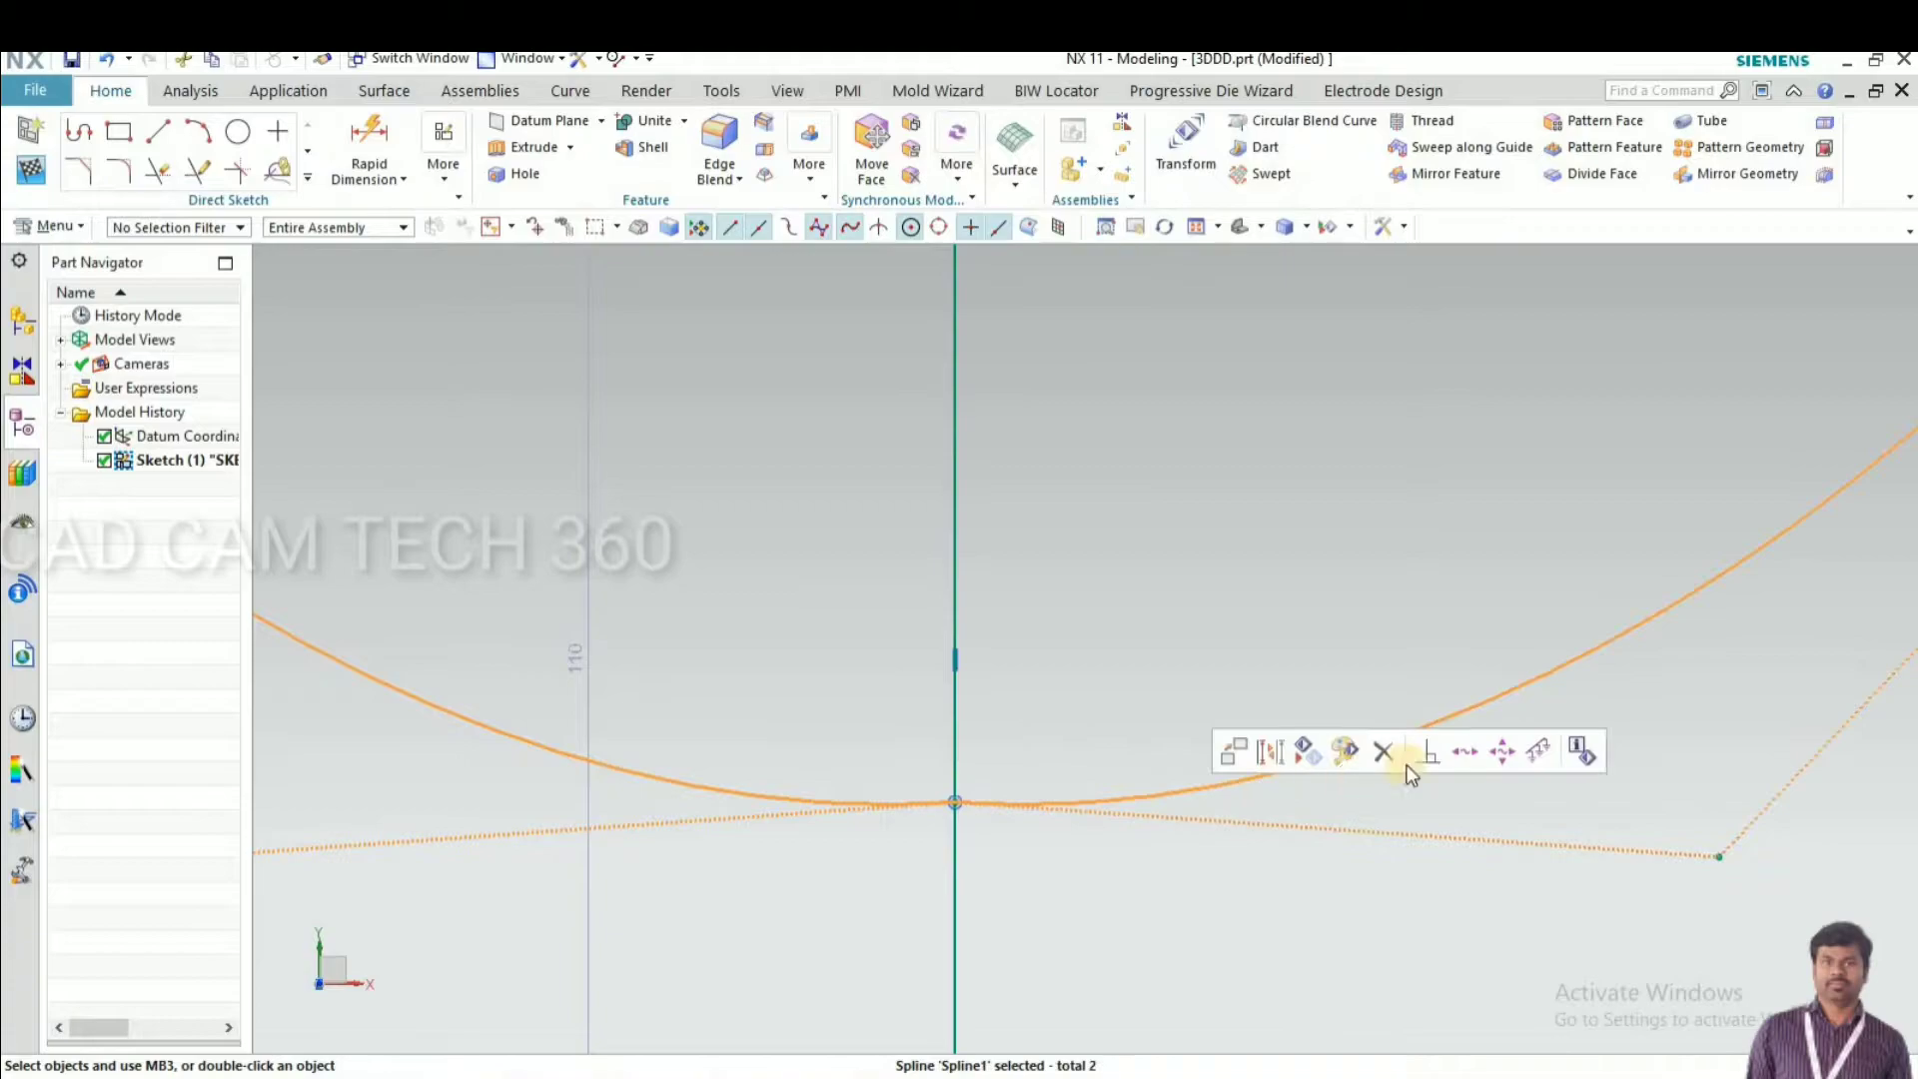
key(Escape)
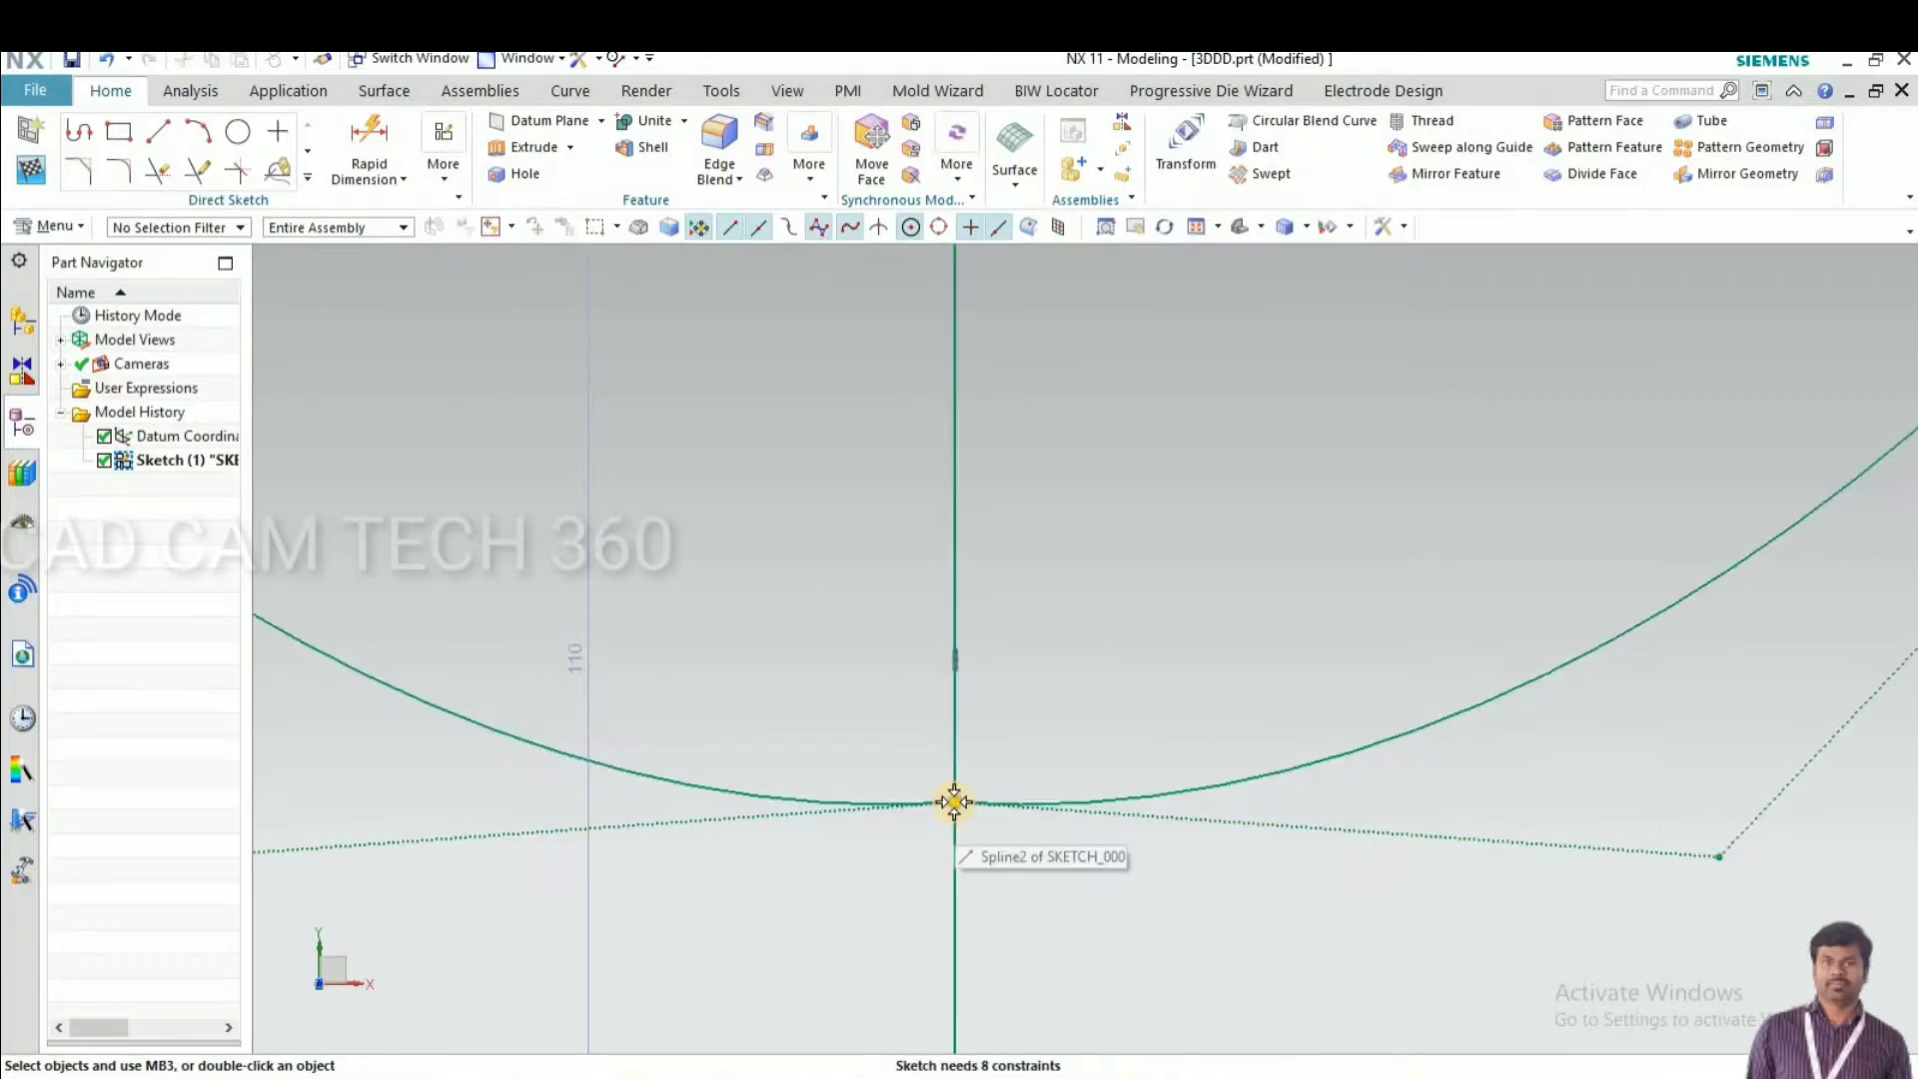
click(958, 802)
click(1017, 804)
click(952, 814)
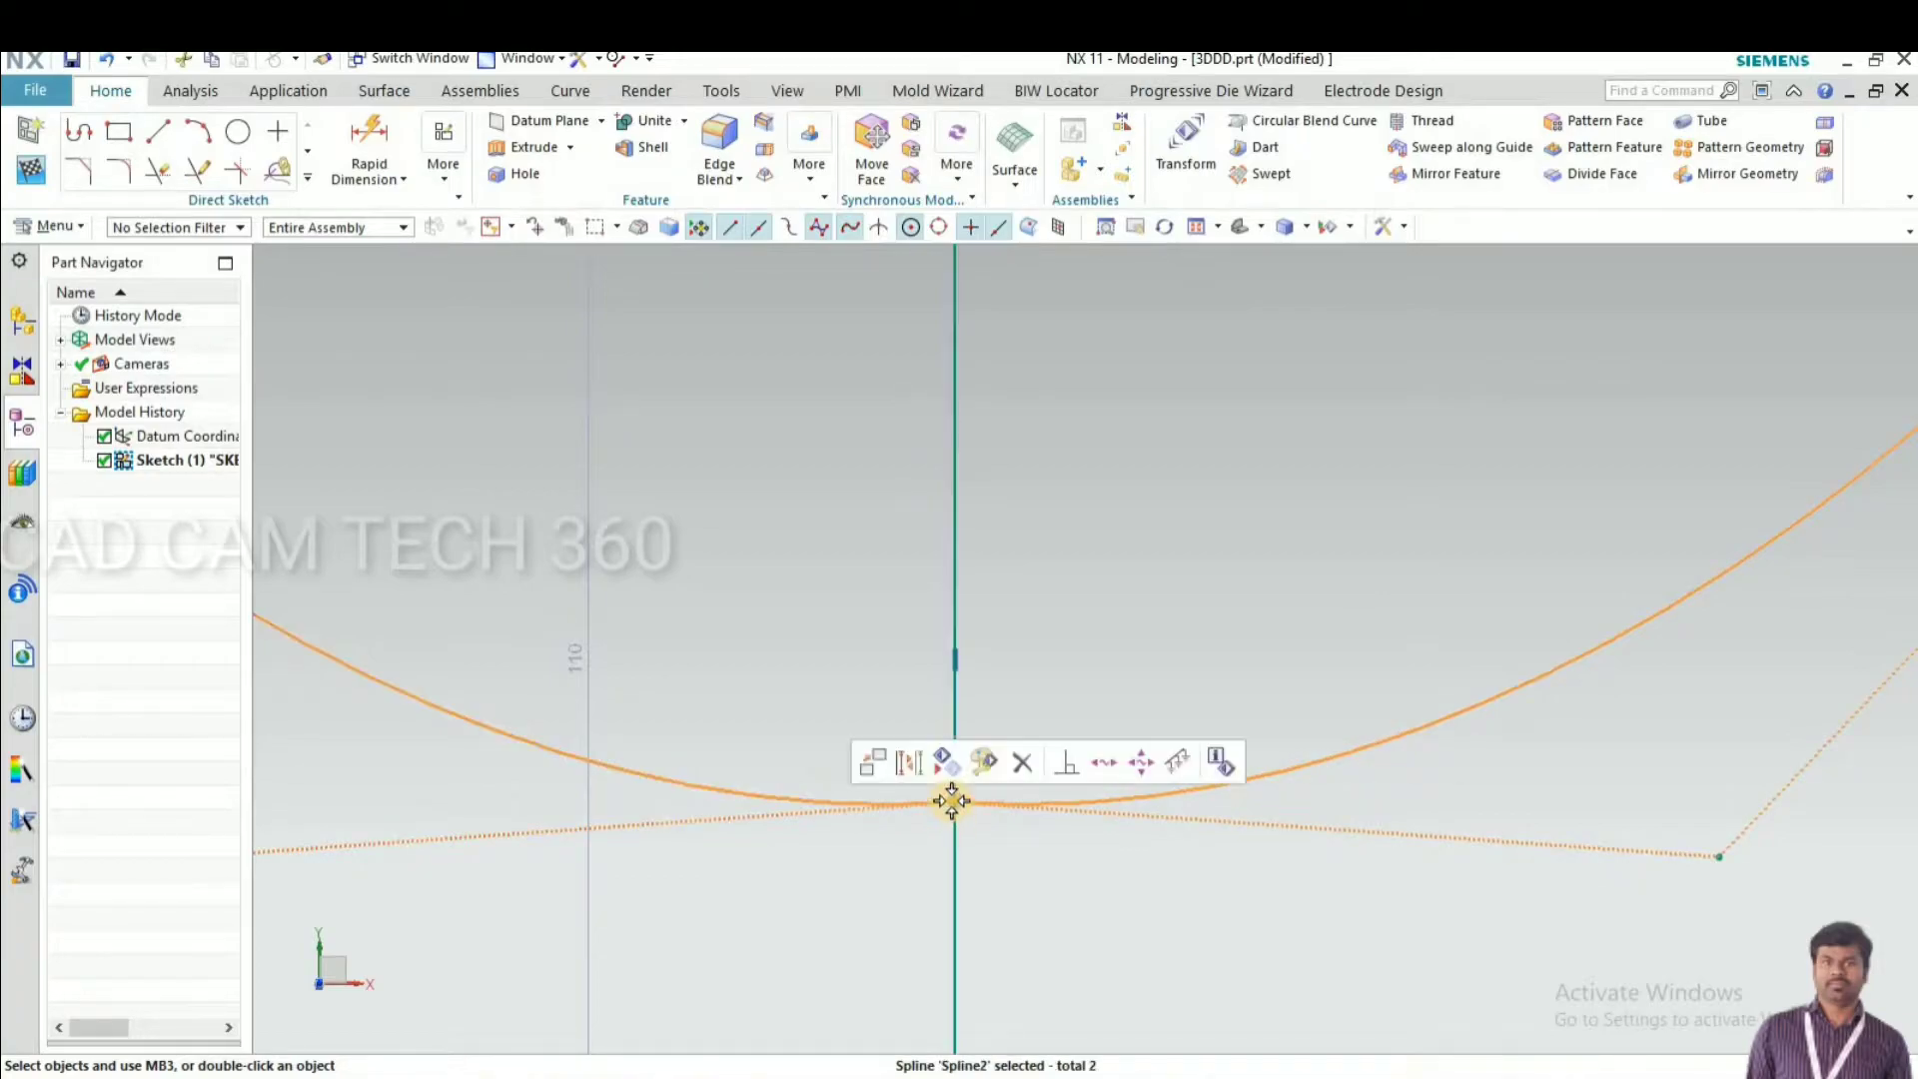
drag(952, 814, 956, 888)
scroll(886, 825, down, 8)
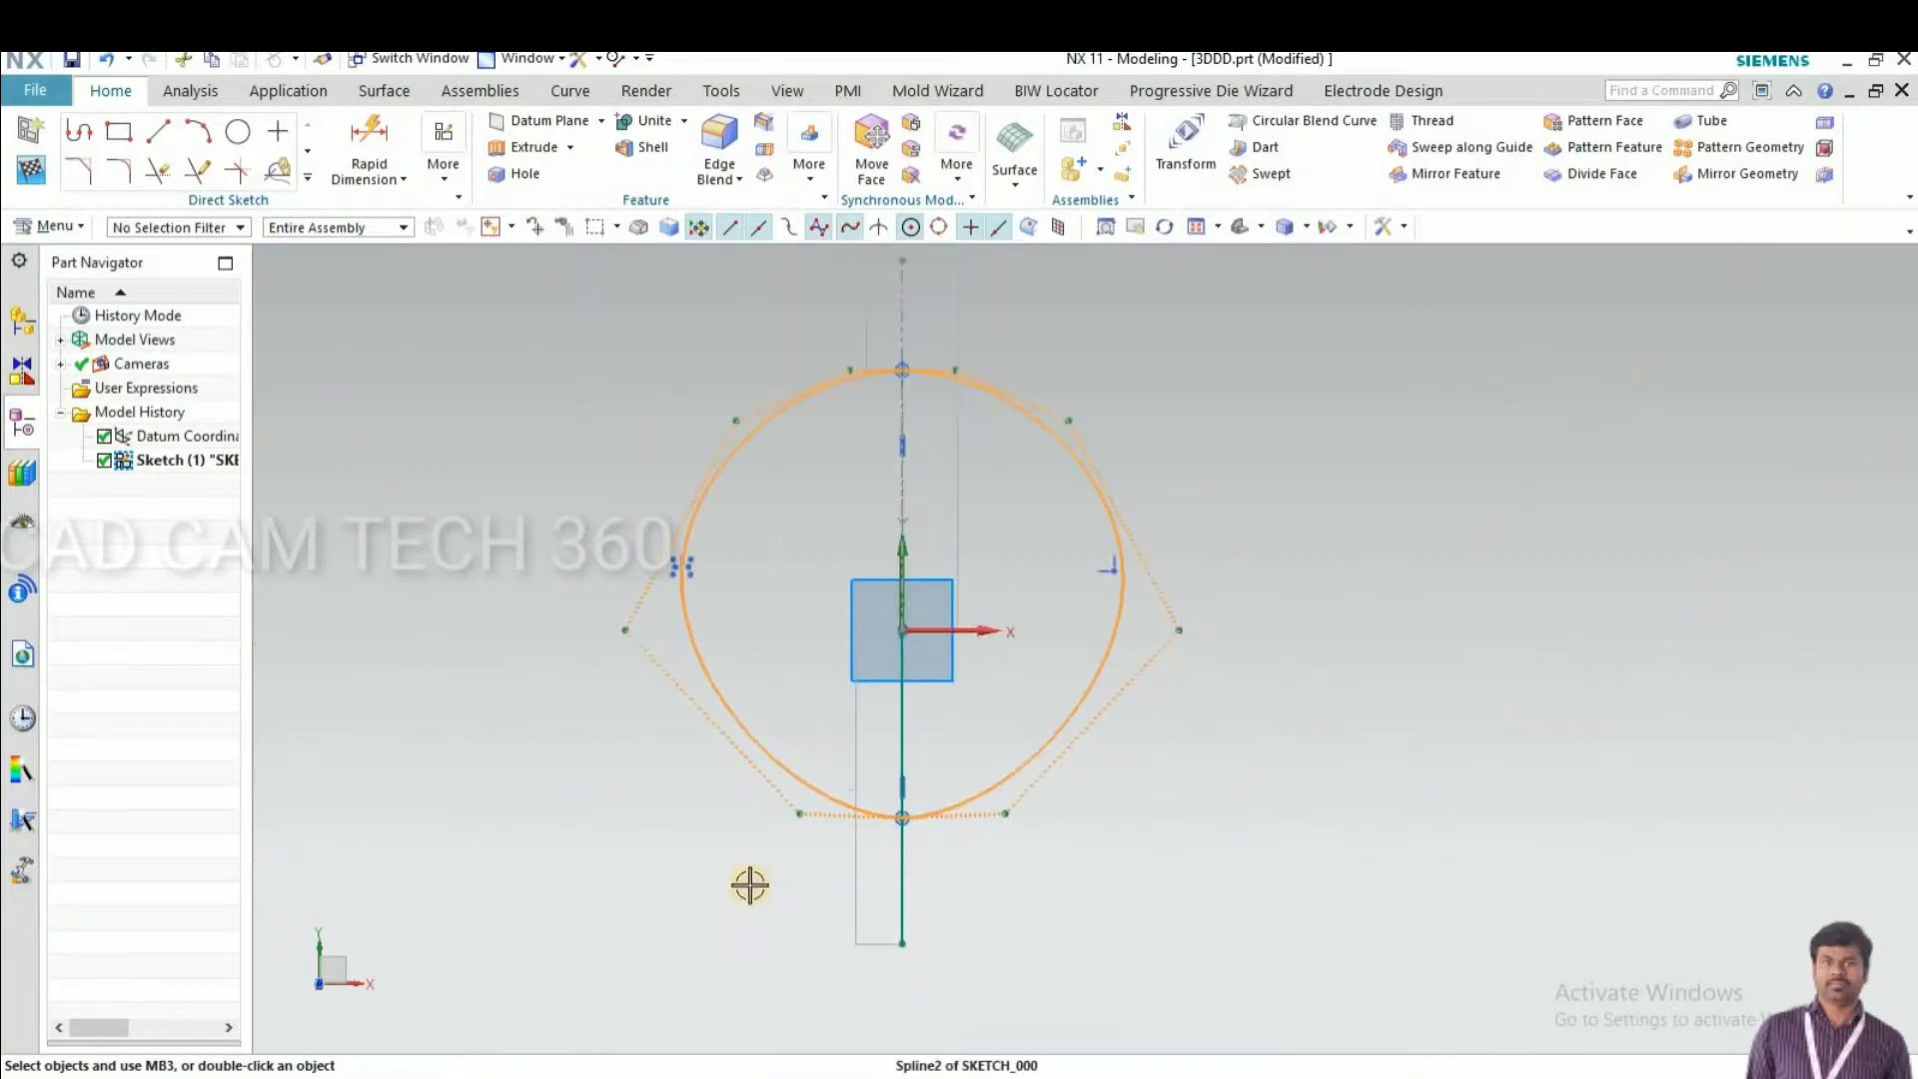
key(ctrl+q)
Set up an extrusion of both spline halves in the reversed direction with an end distance of 225 mm
middle_drag(770, 766, 747, 818)
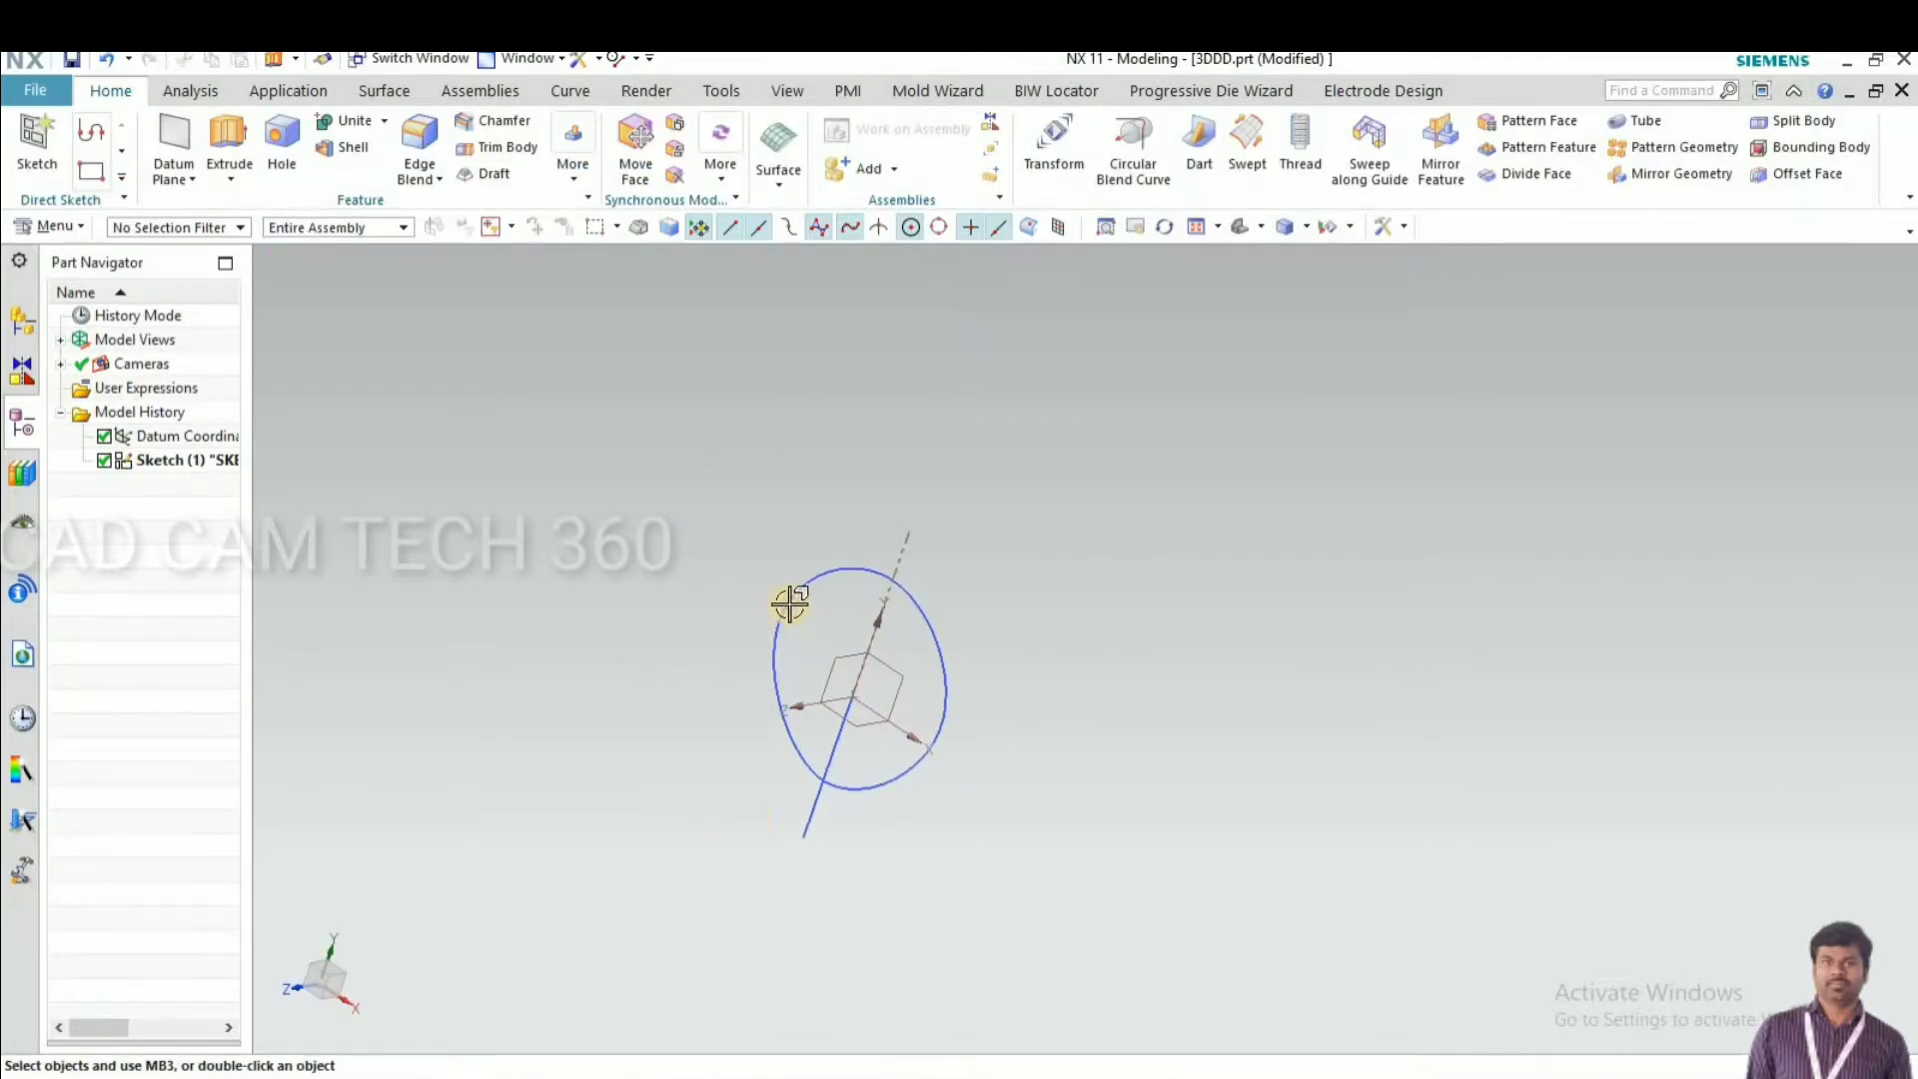
key(x)
scroll(797, 590, up, 4)
click(1089, 612)
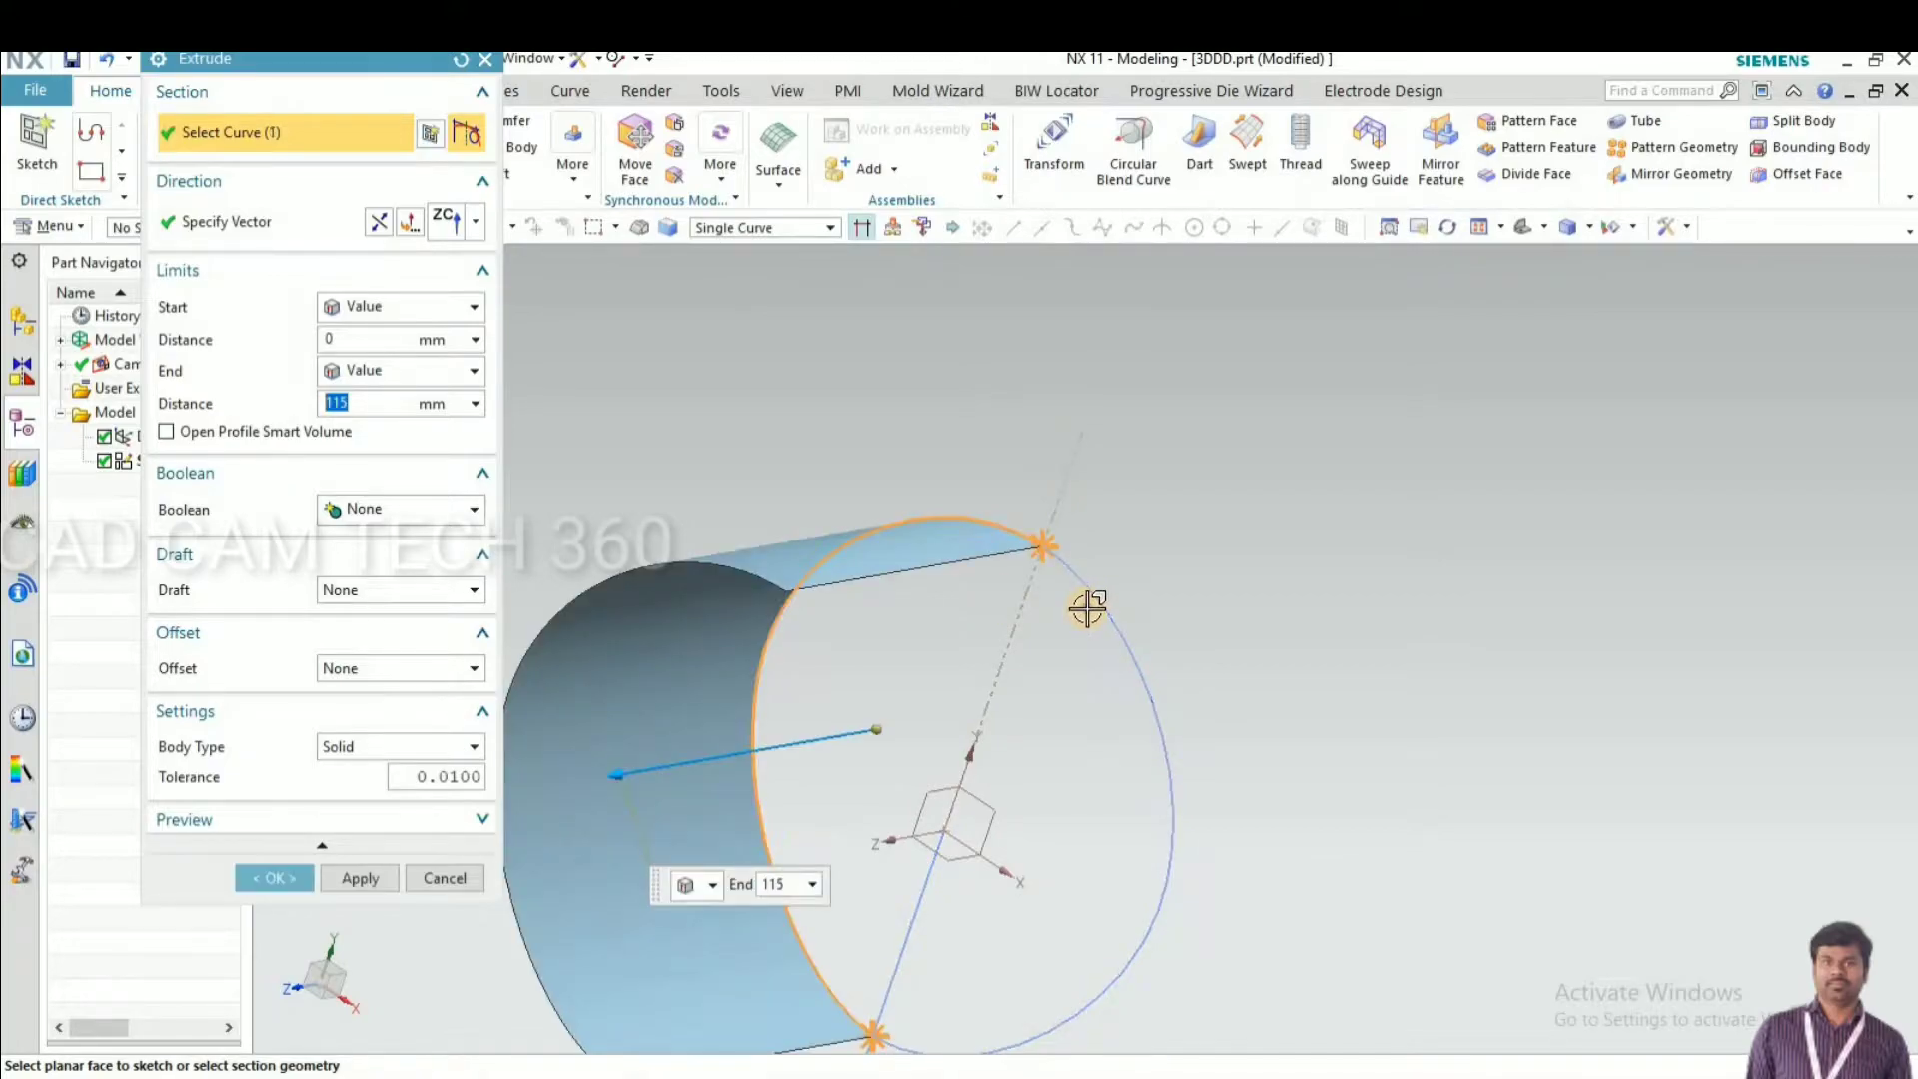
click(917, 572)
scroll(899, 619, down, 3)
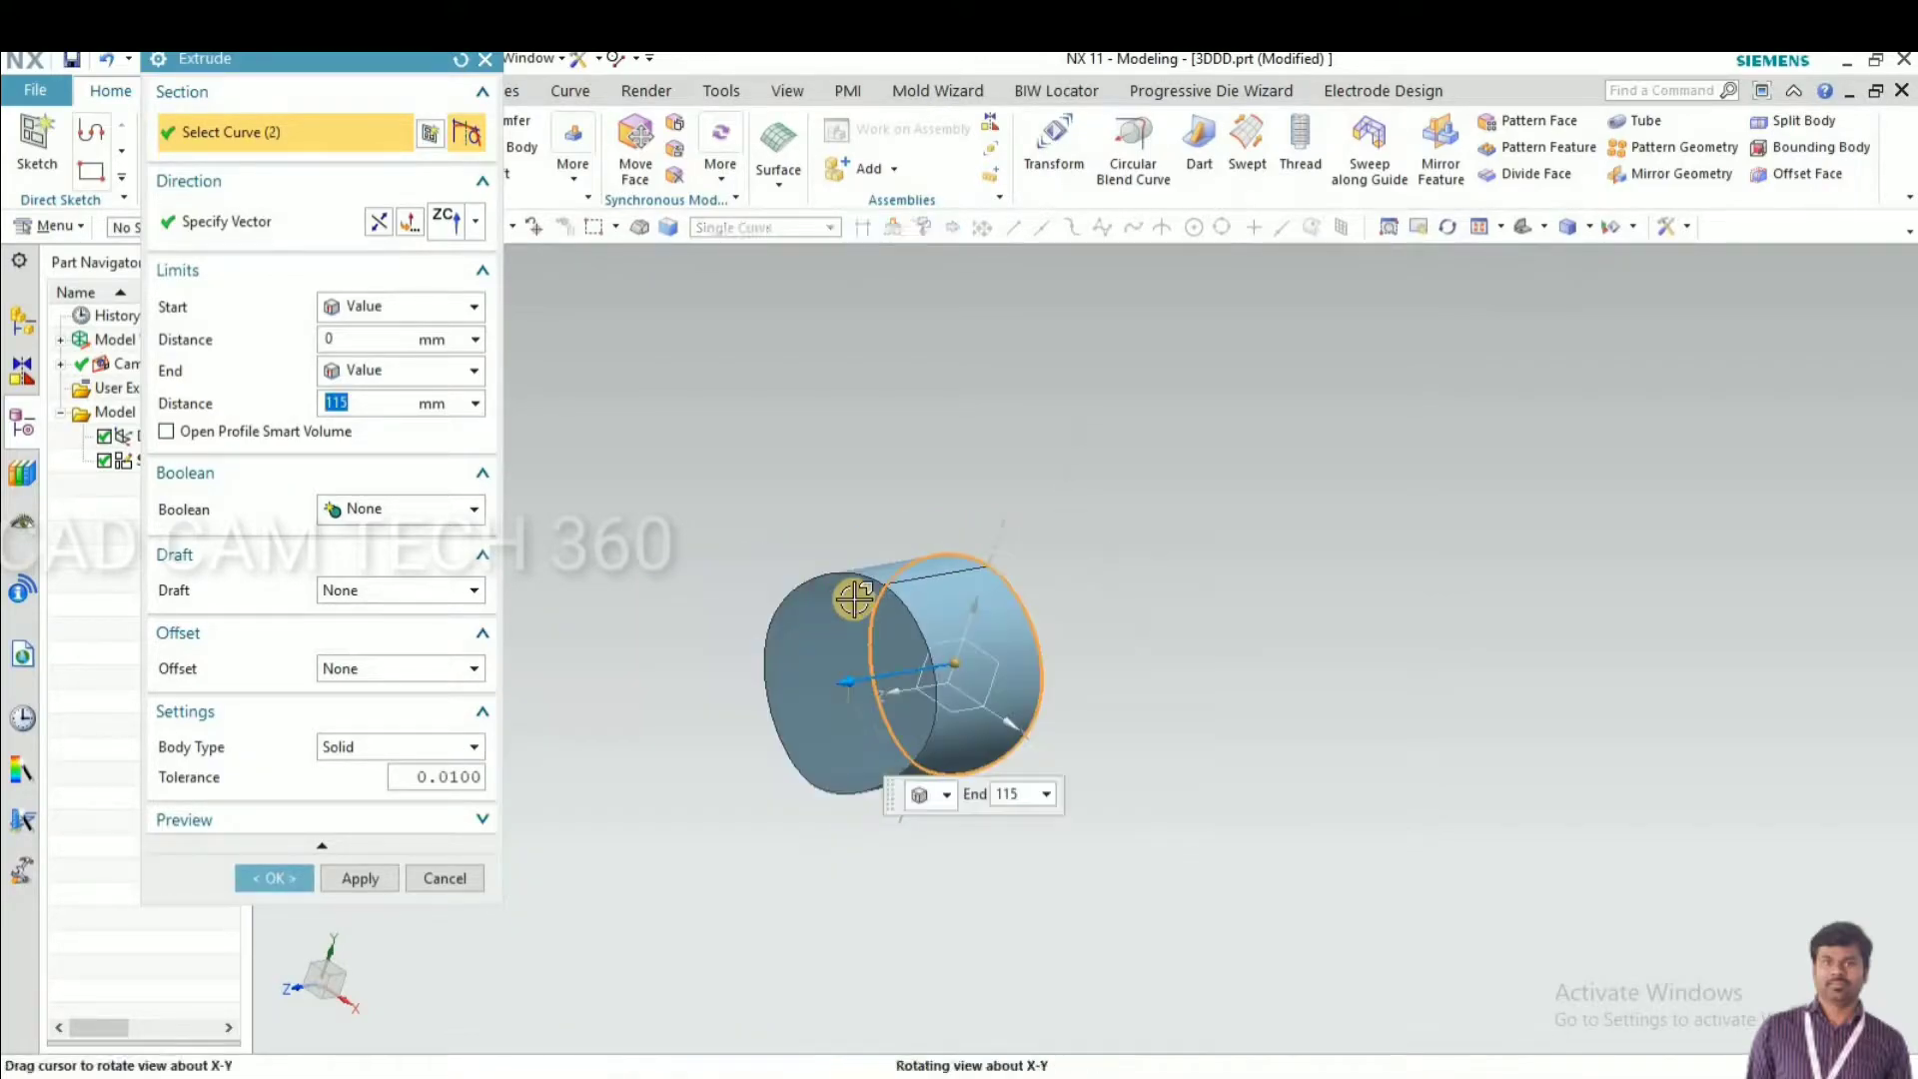
key(F8)
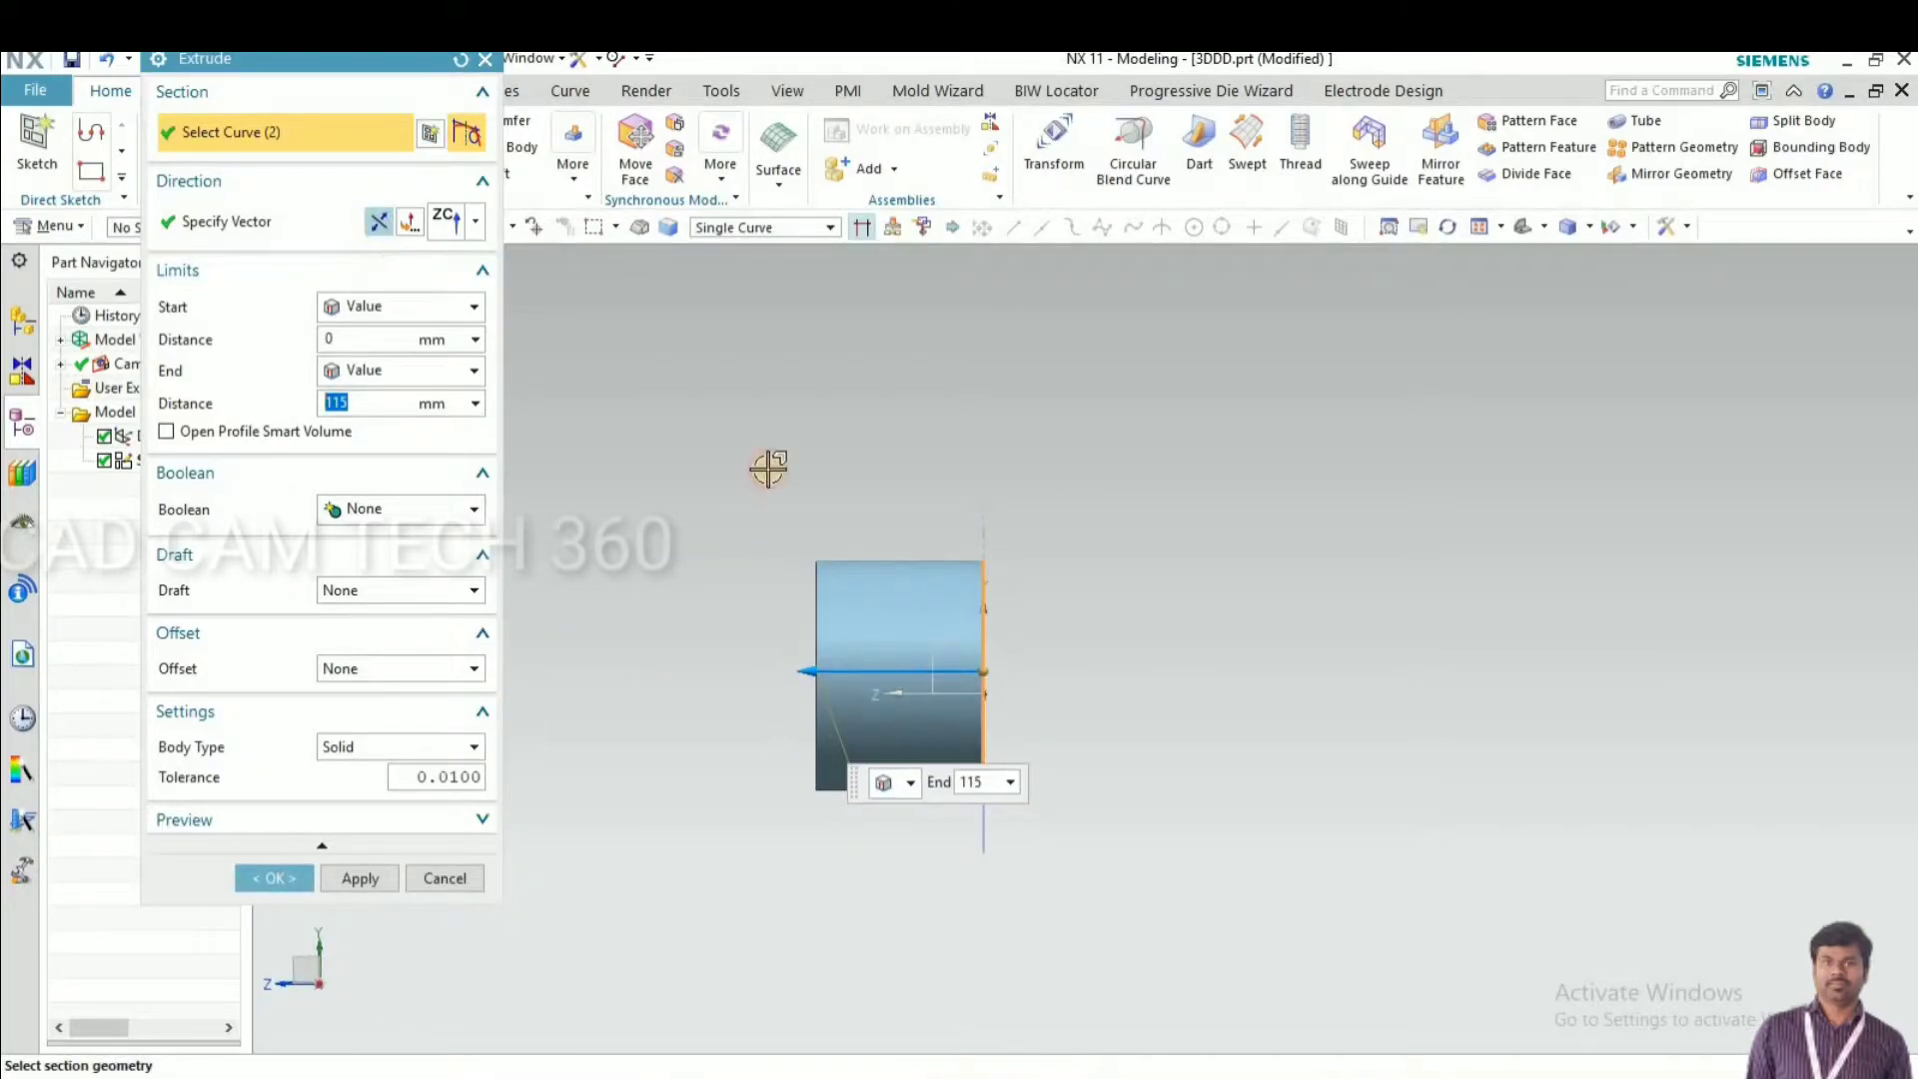
drag(1214, 669, 1311, 669)
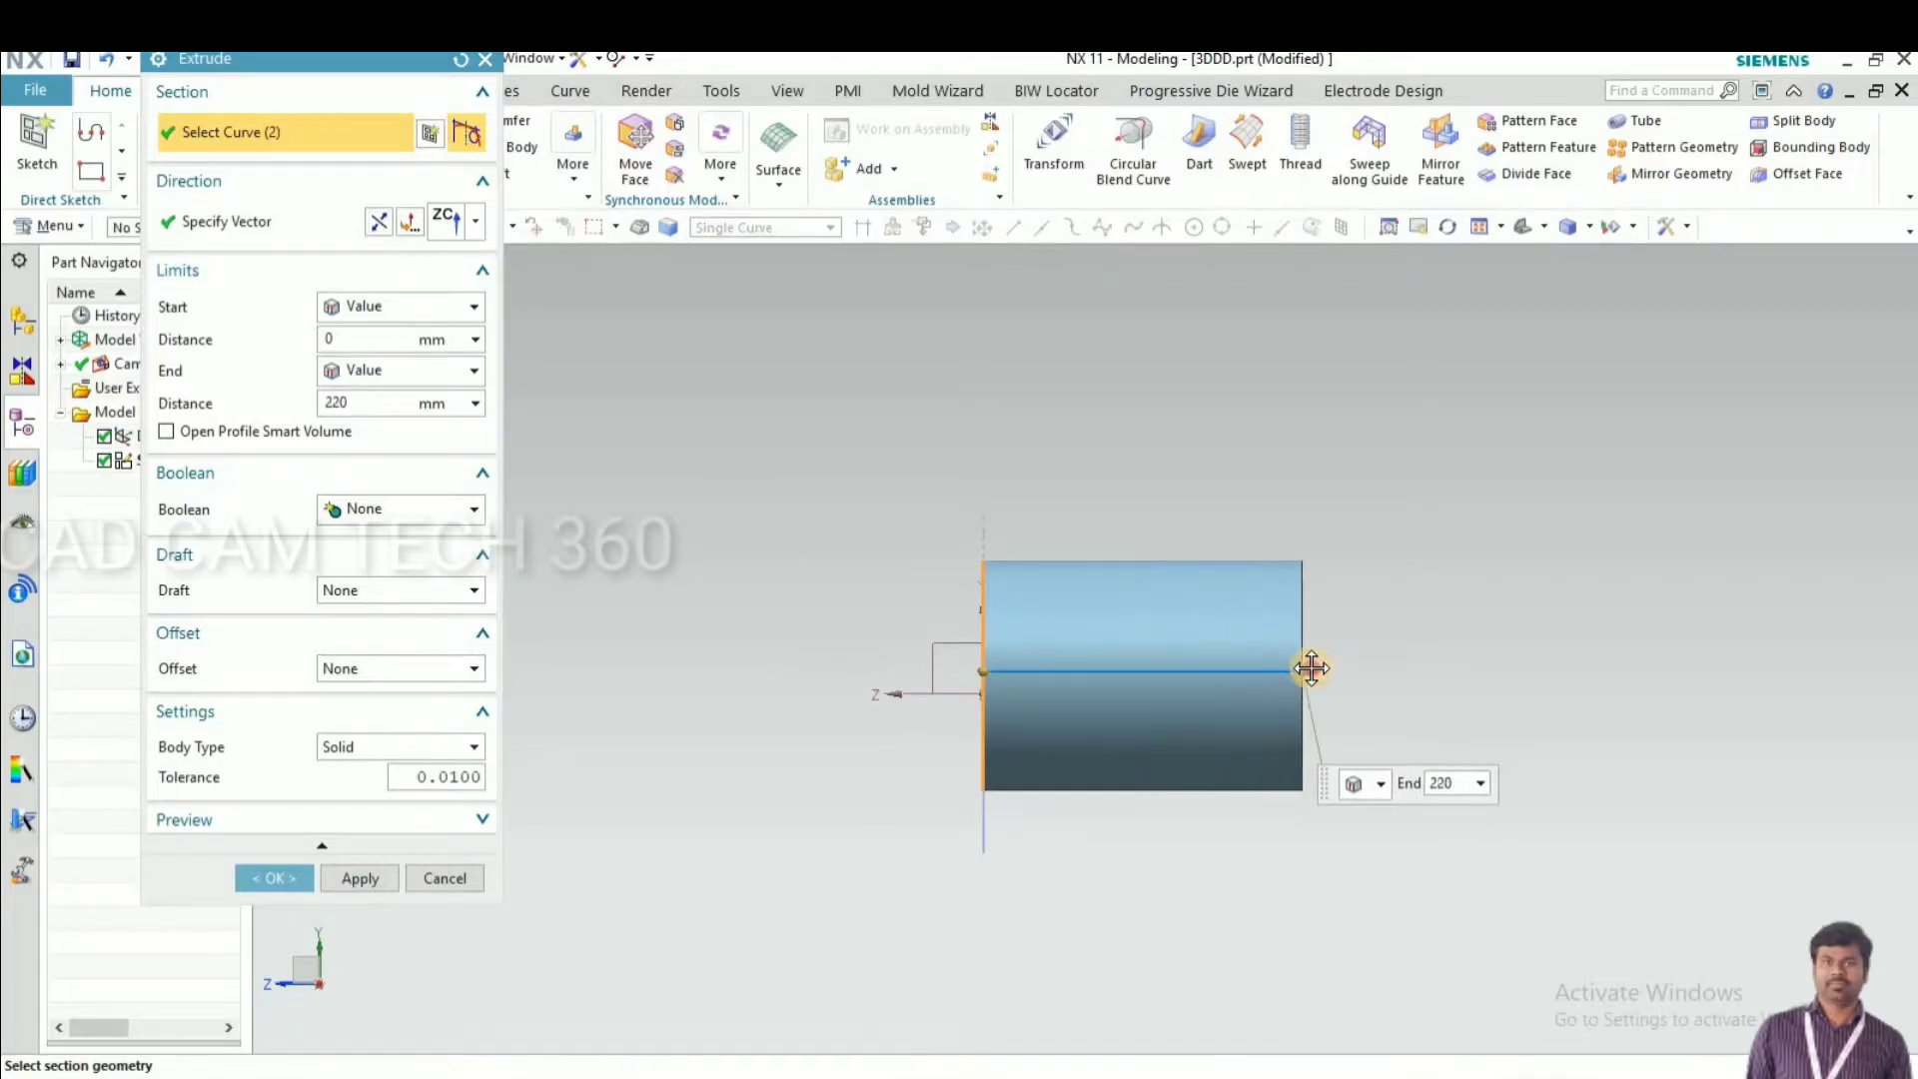
text(225)
key(Return)
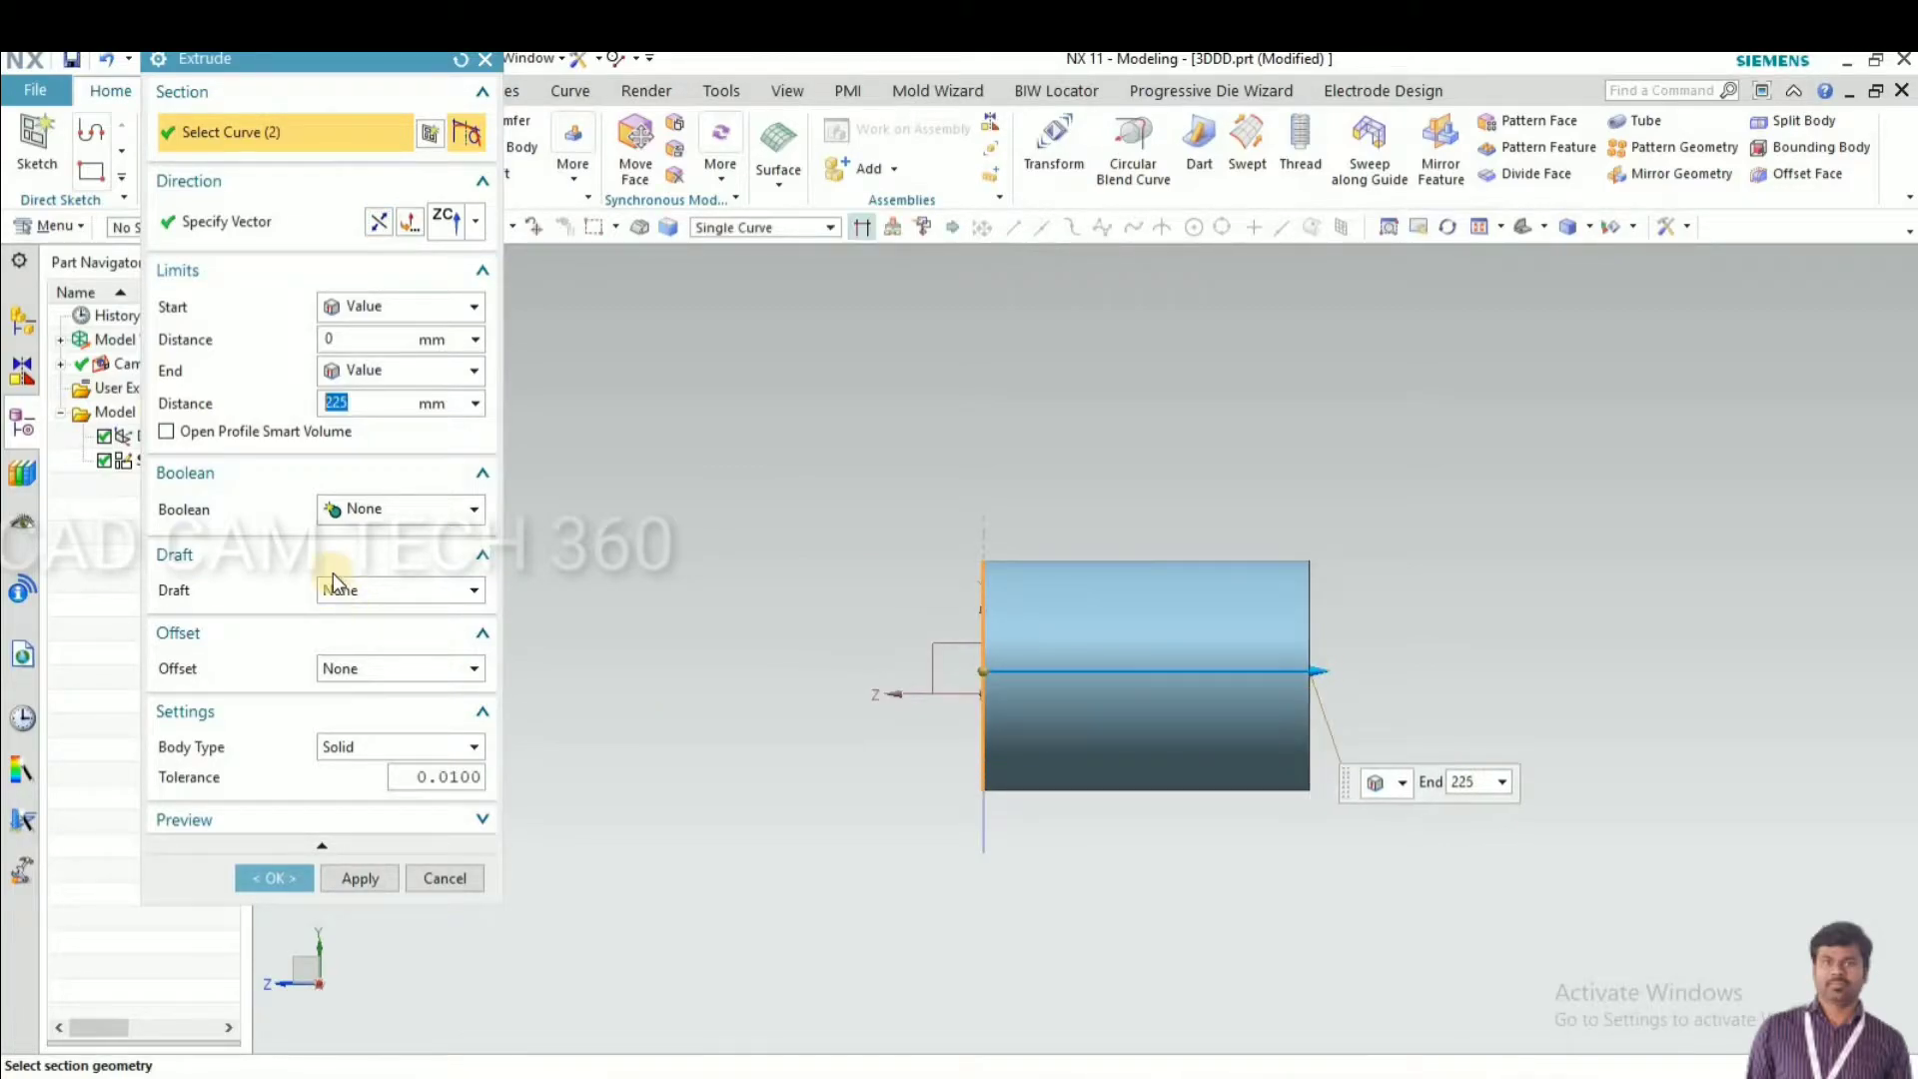
Add a 5° draft from the start limit, shorten the end distance to 205 mm and create the solid body
click(381, 590)
click(372, 636)
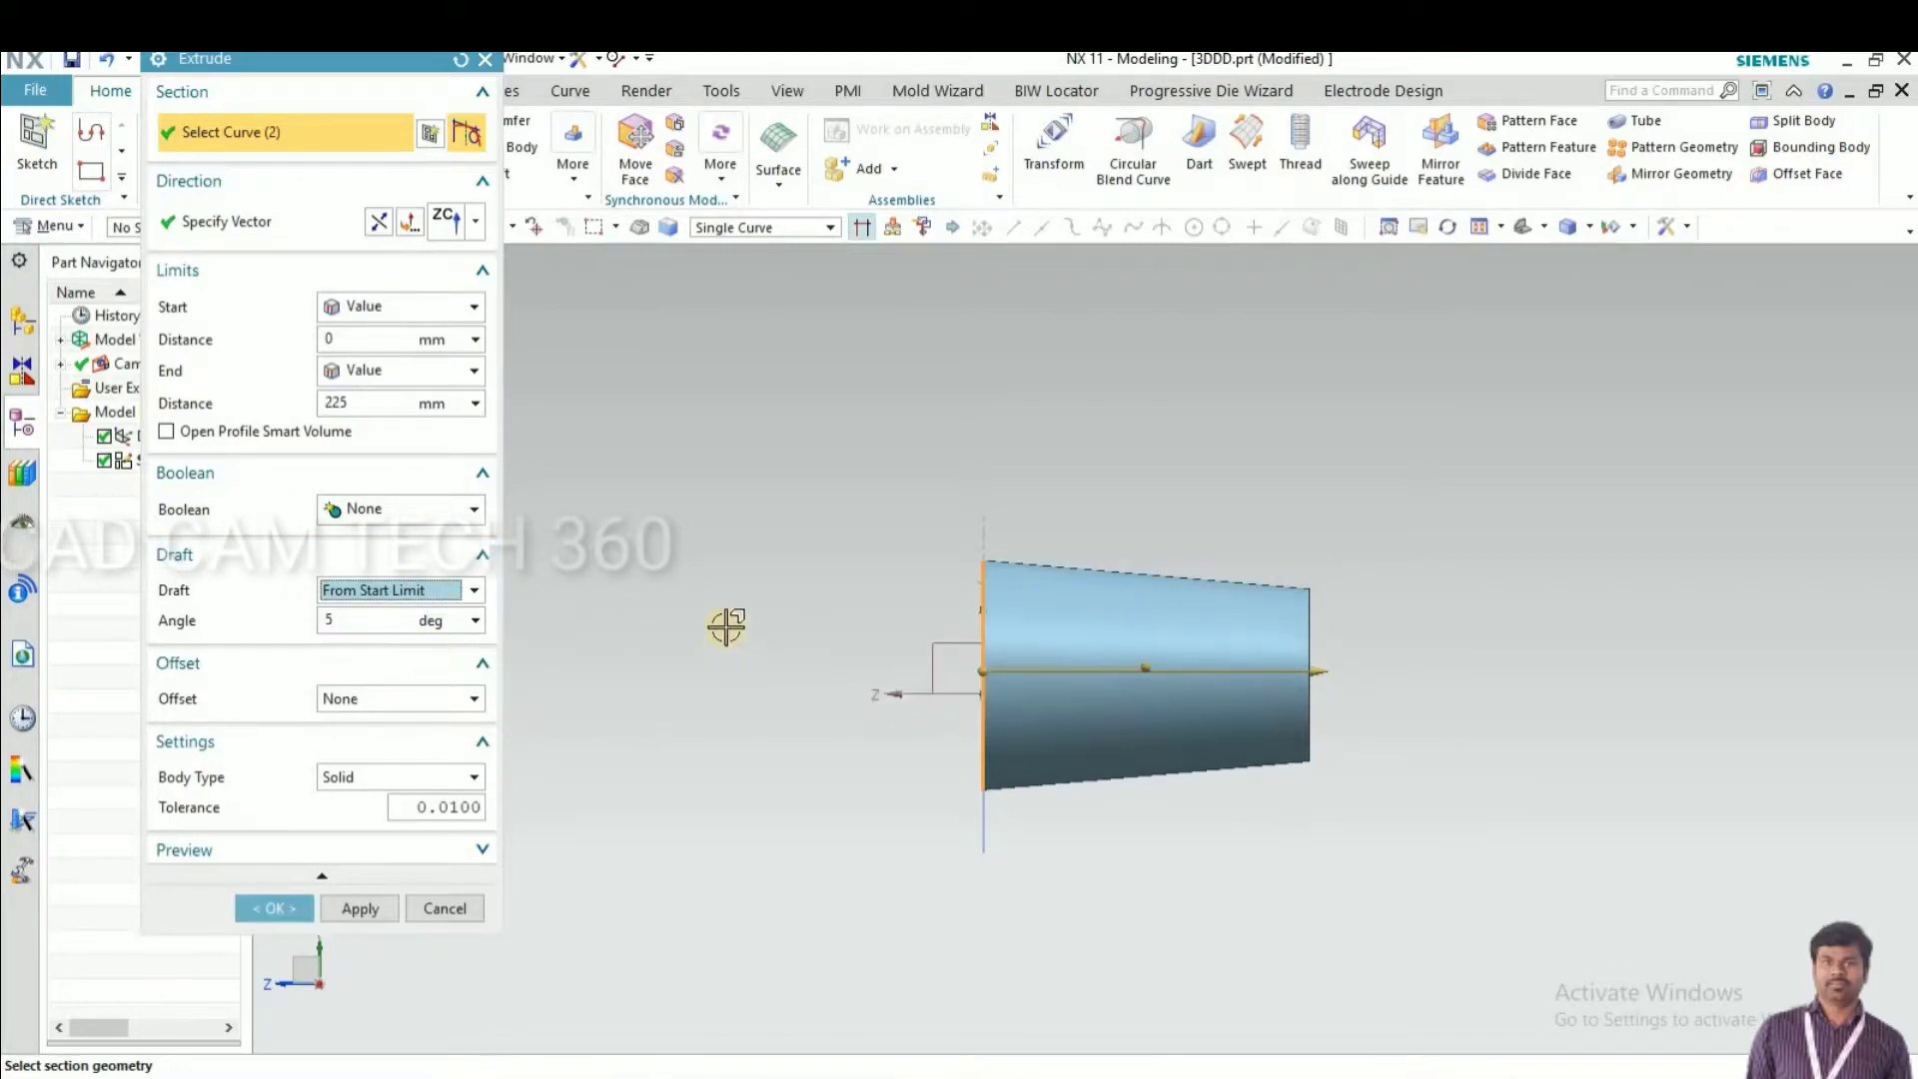
middle_drag(736, 682, 1234, 685)
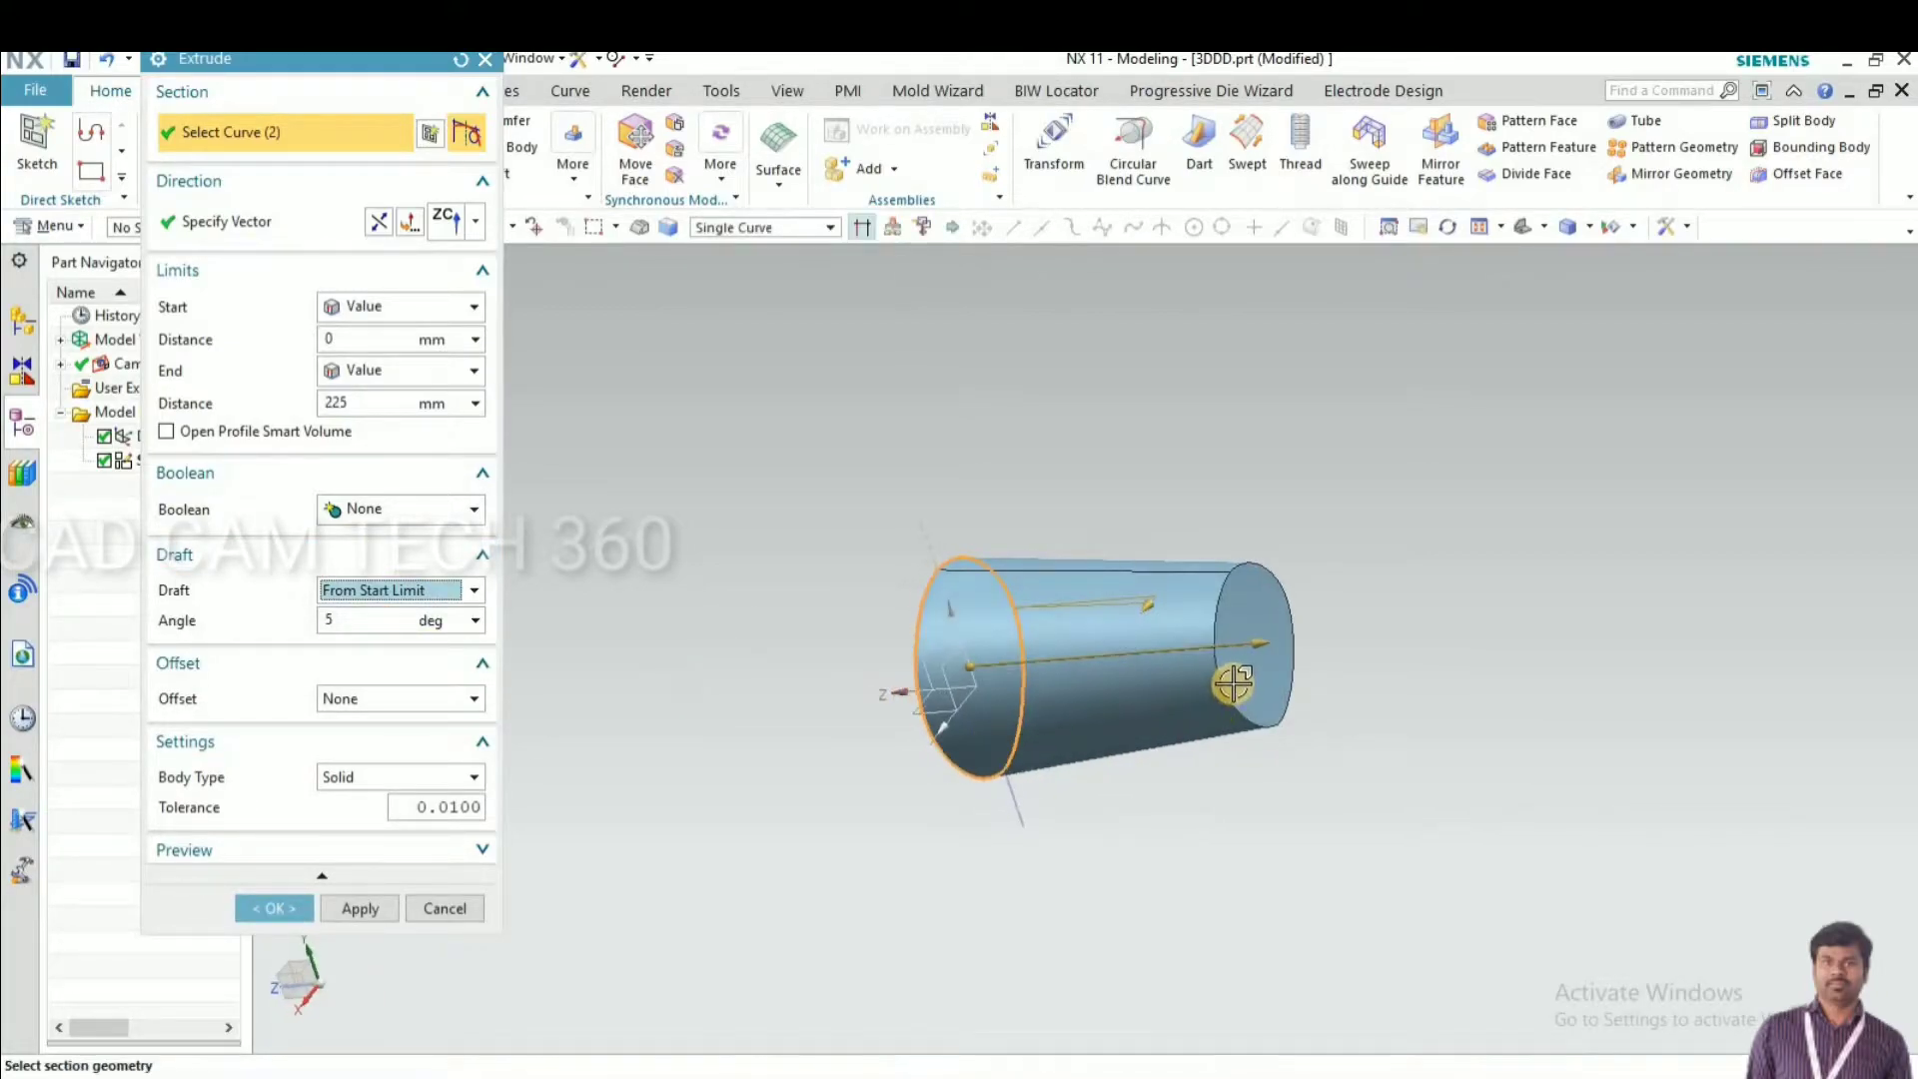
drag(1240, 649, 1240, 651)
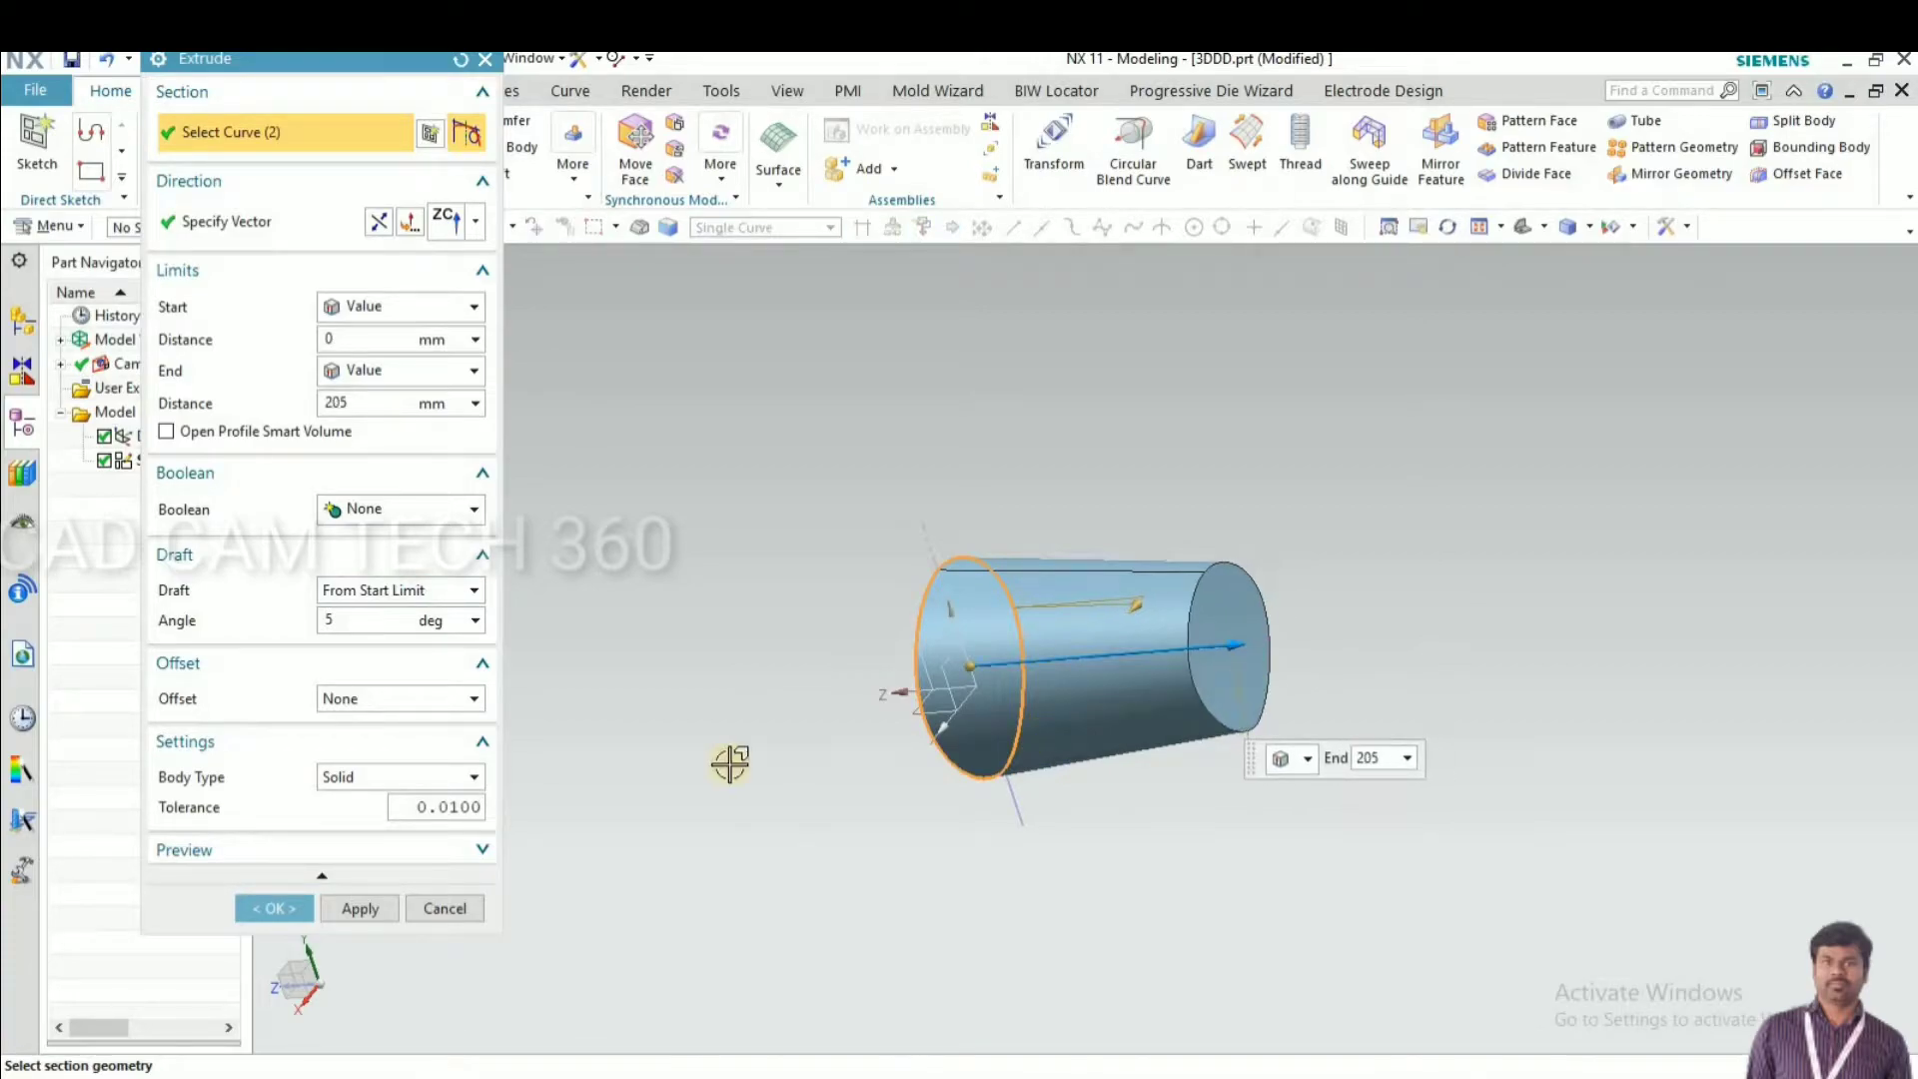
mouse_move(775, 720)
middle_down()
mouse_move(728, 715)
mouse_move(756, 689)
mouse_move(740, 726)
middle_up()
middle_click(740, 726)
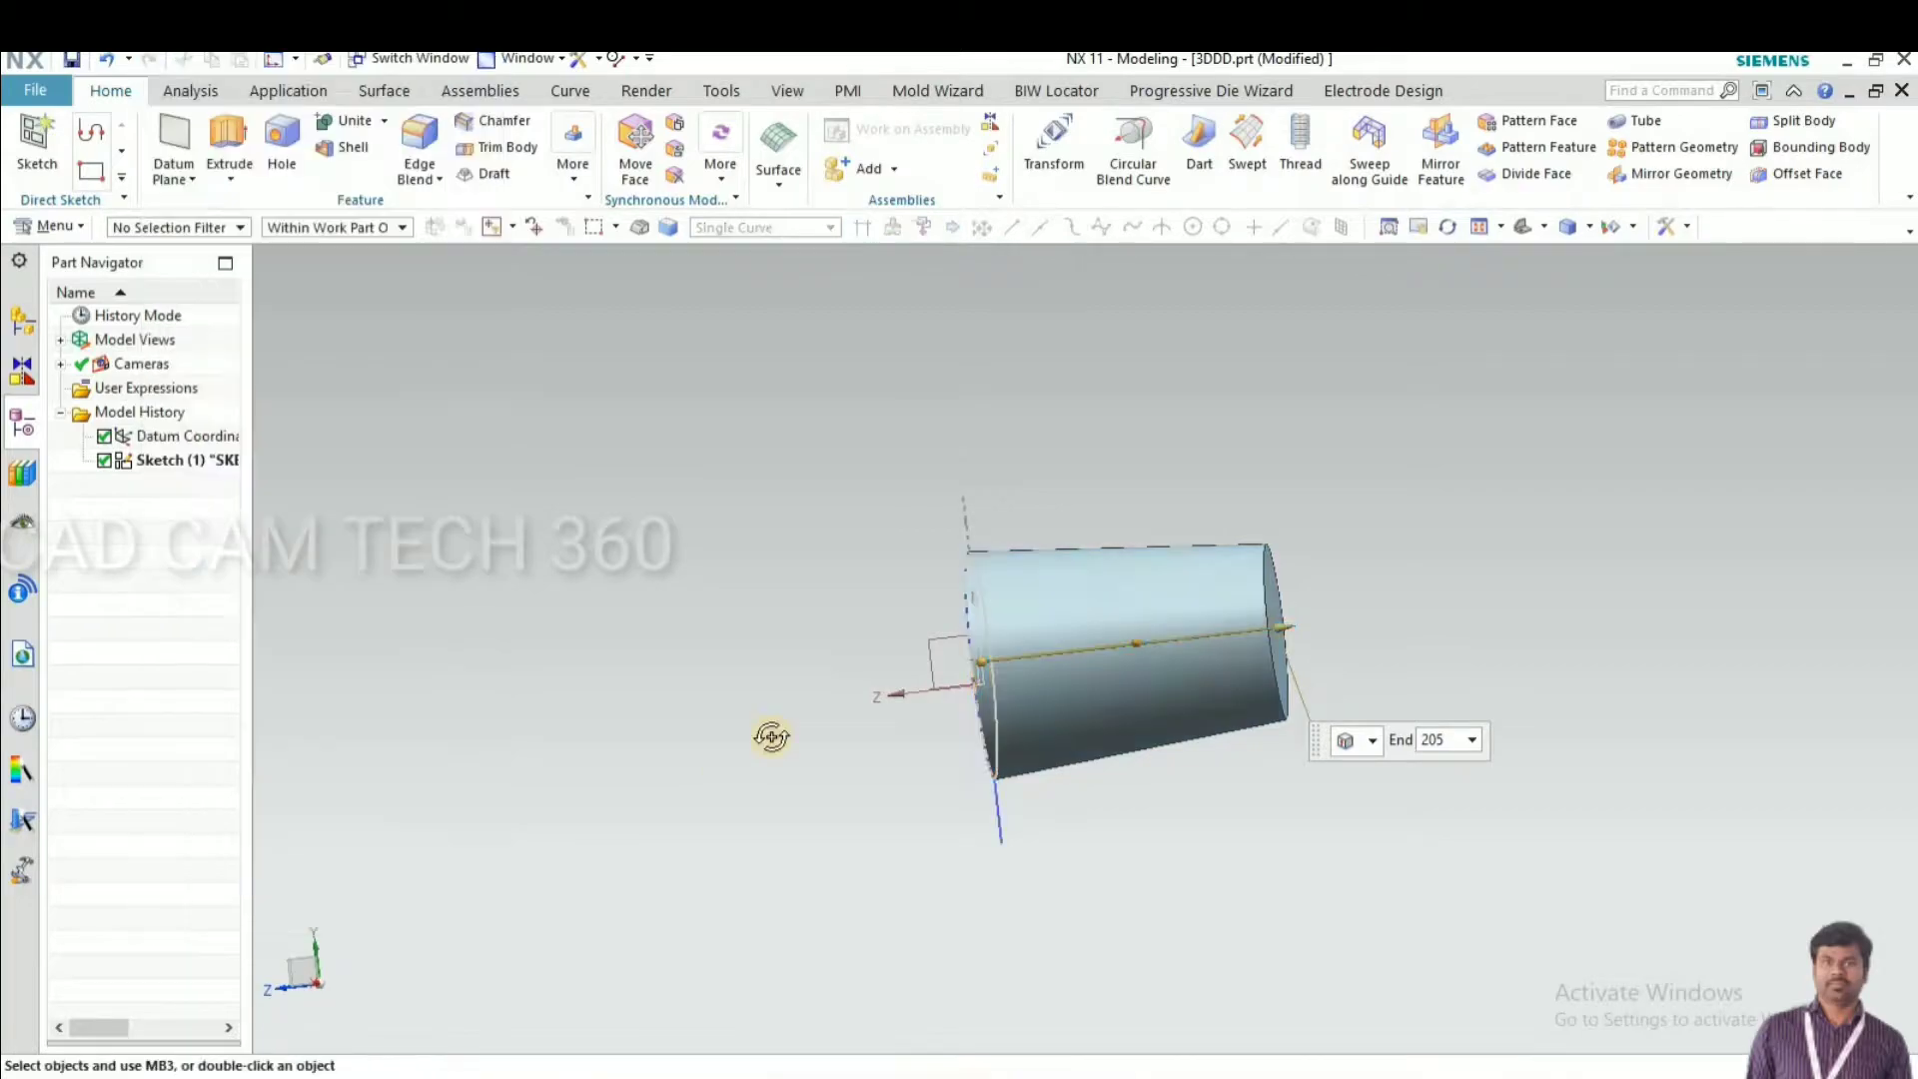
Create a new sketch on the YZ plane of the datum coordinate system
middle_drag(869, 689, 825, 705)
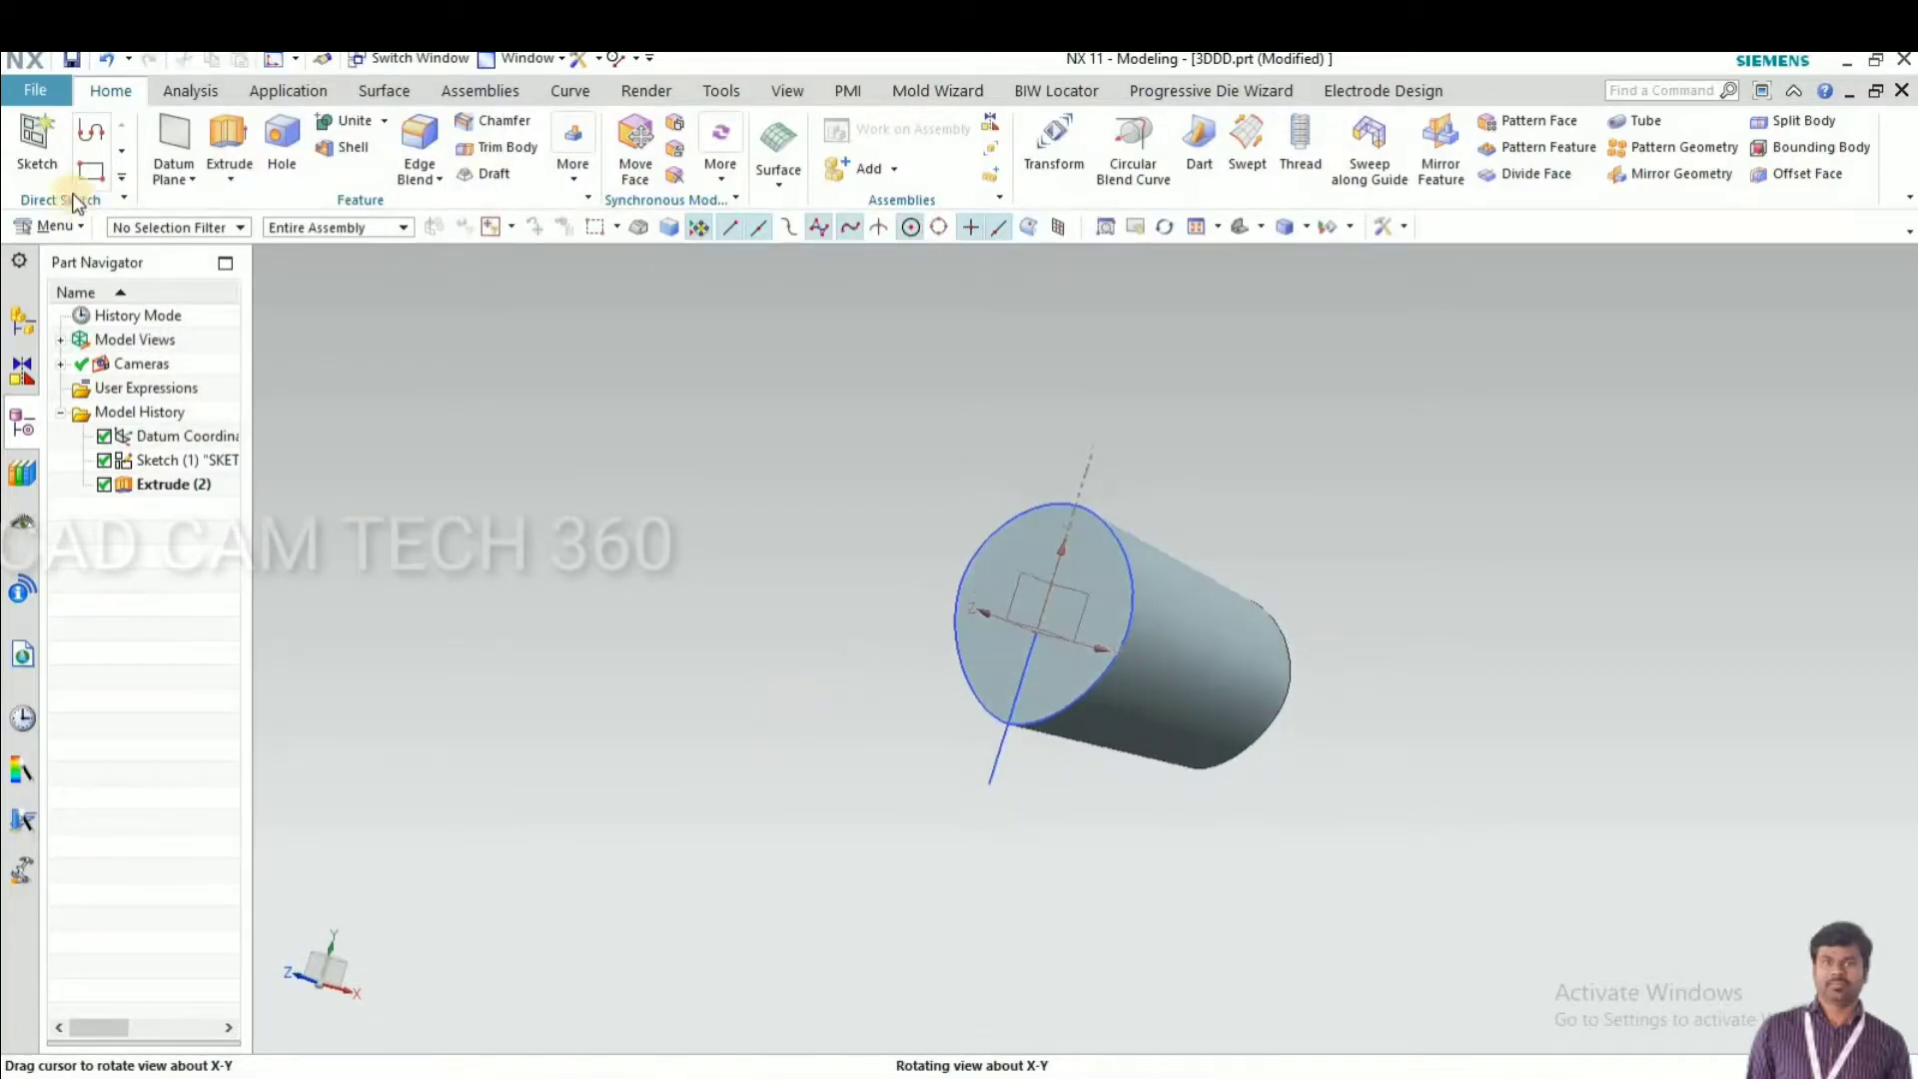
click(1003, 591)
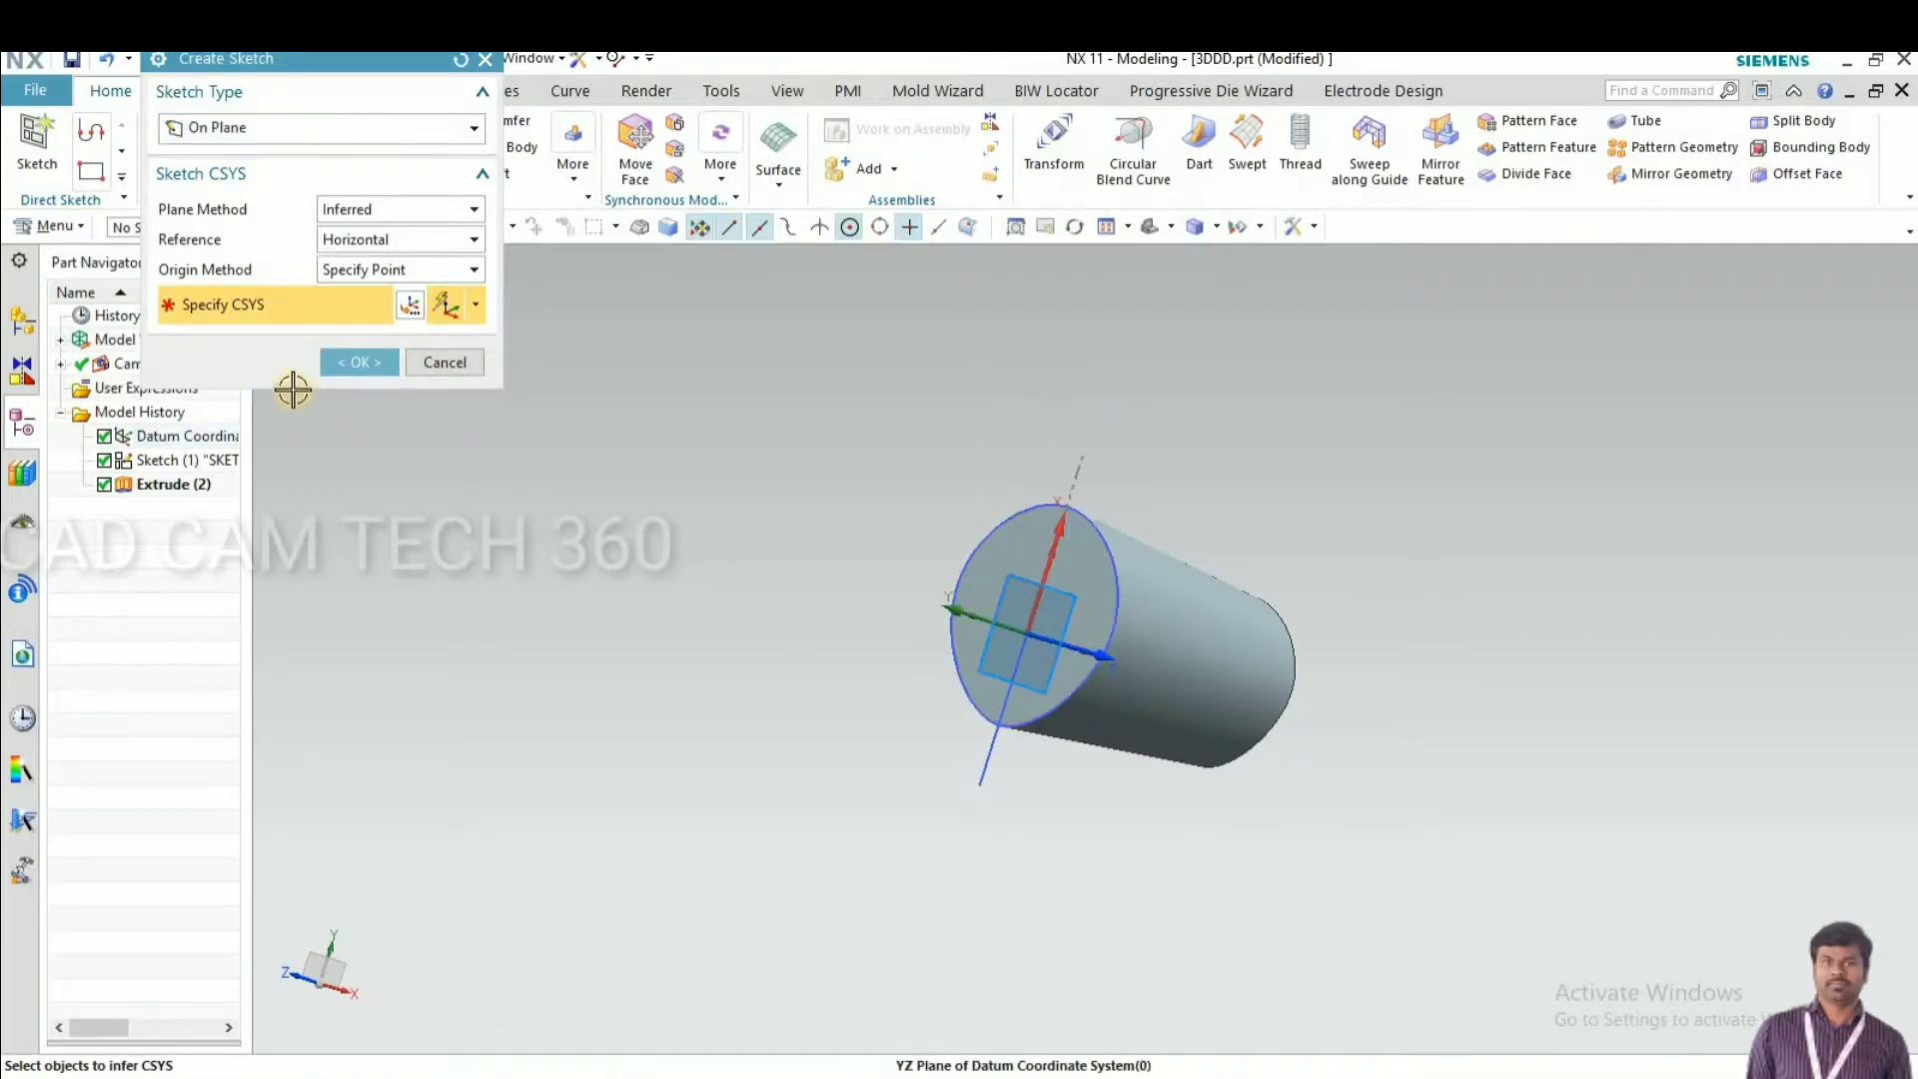
click(359, 361)
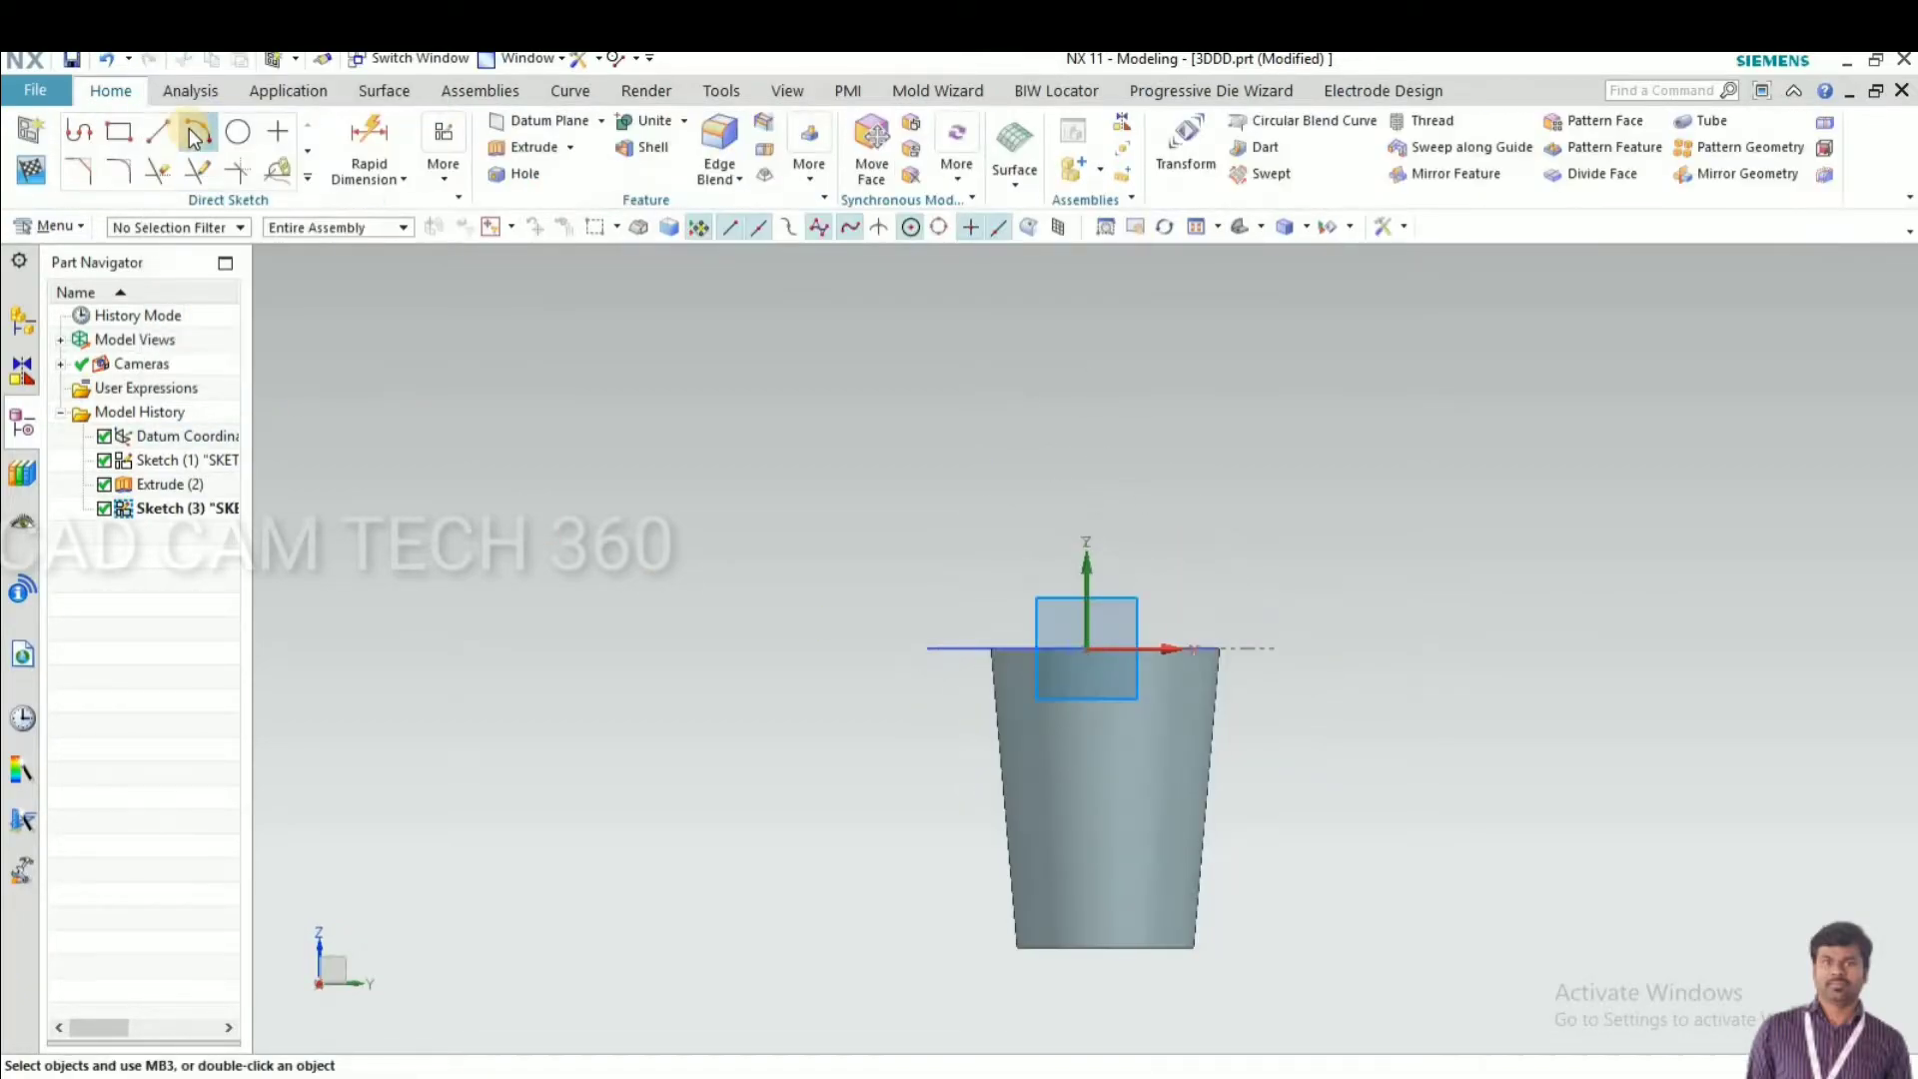
Sketch an open degree 3 studio spline through five points, arching above the body from one side of its rim to the other
click(306, 178)
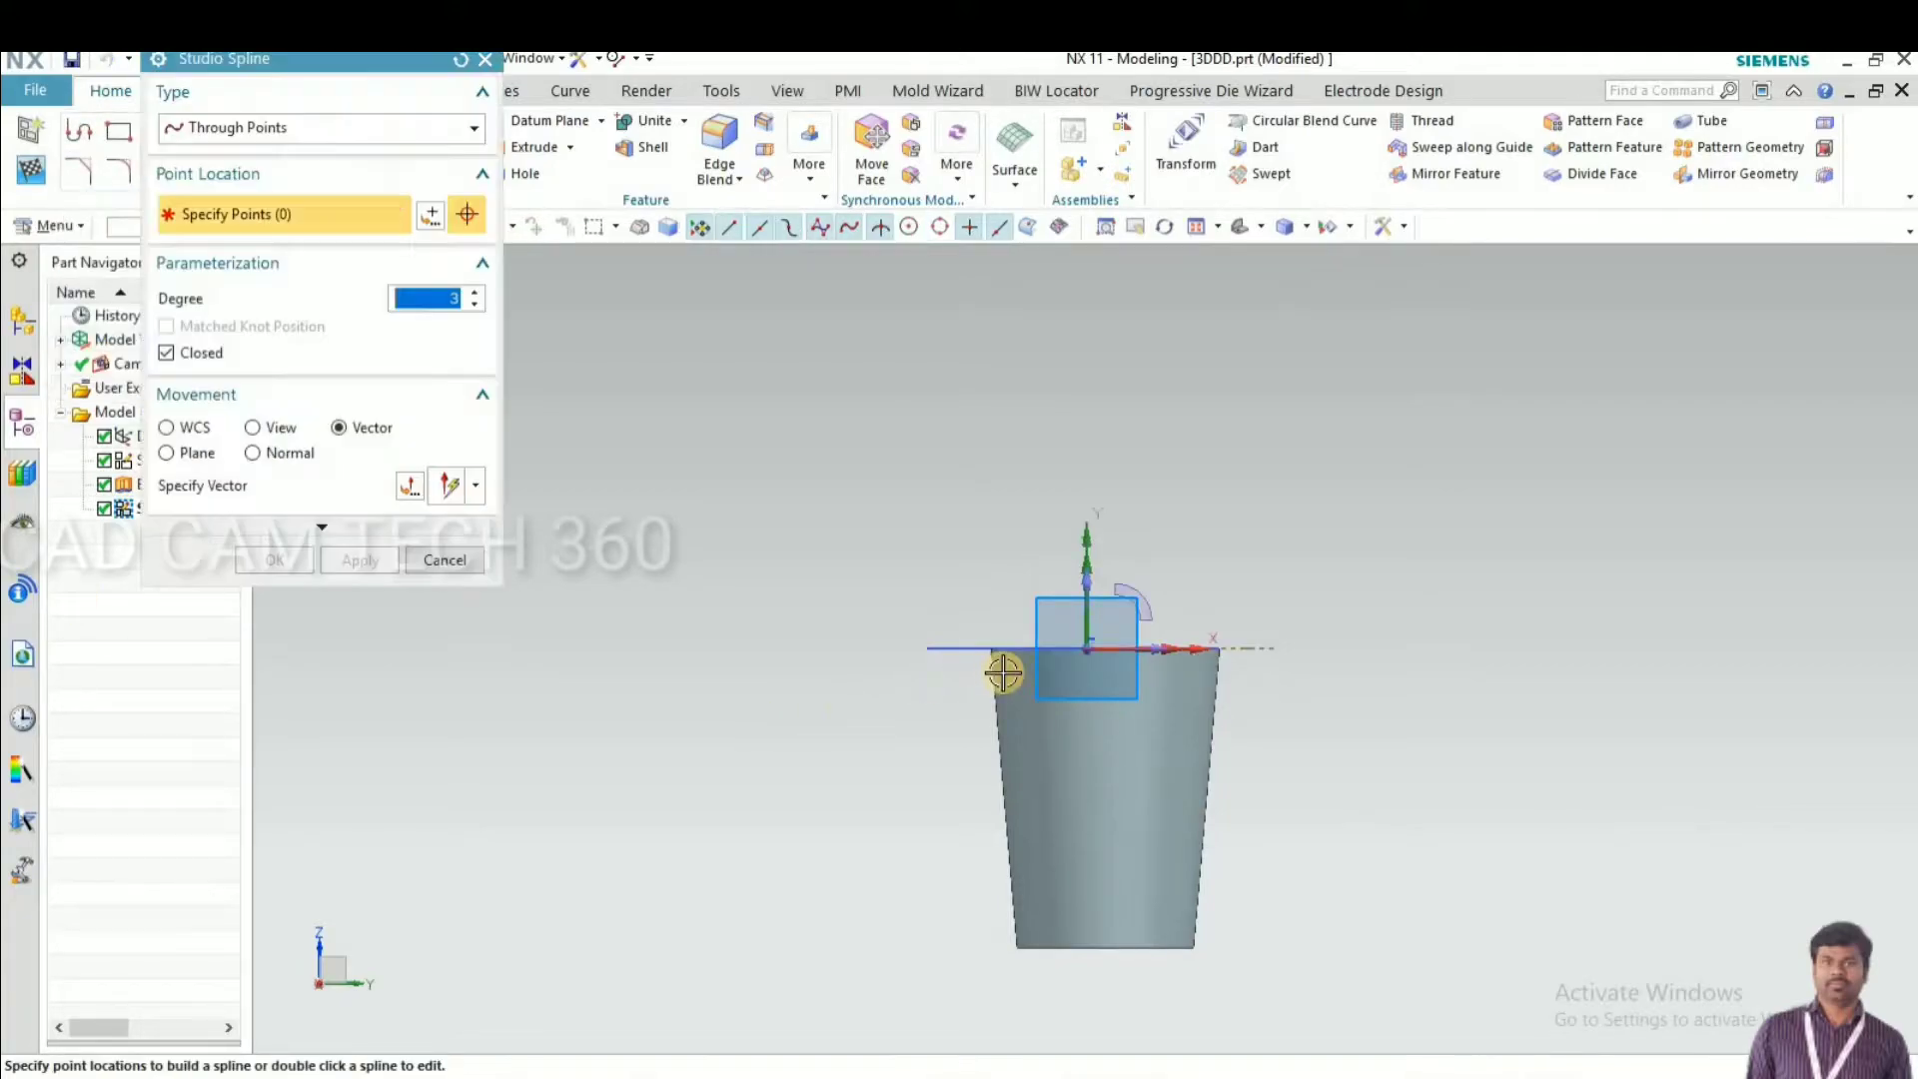
click(1004, 533)
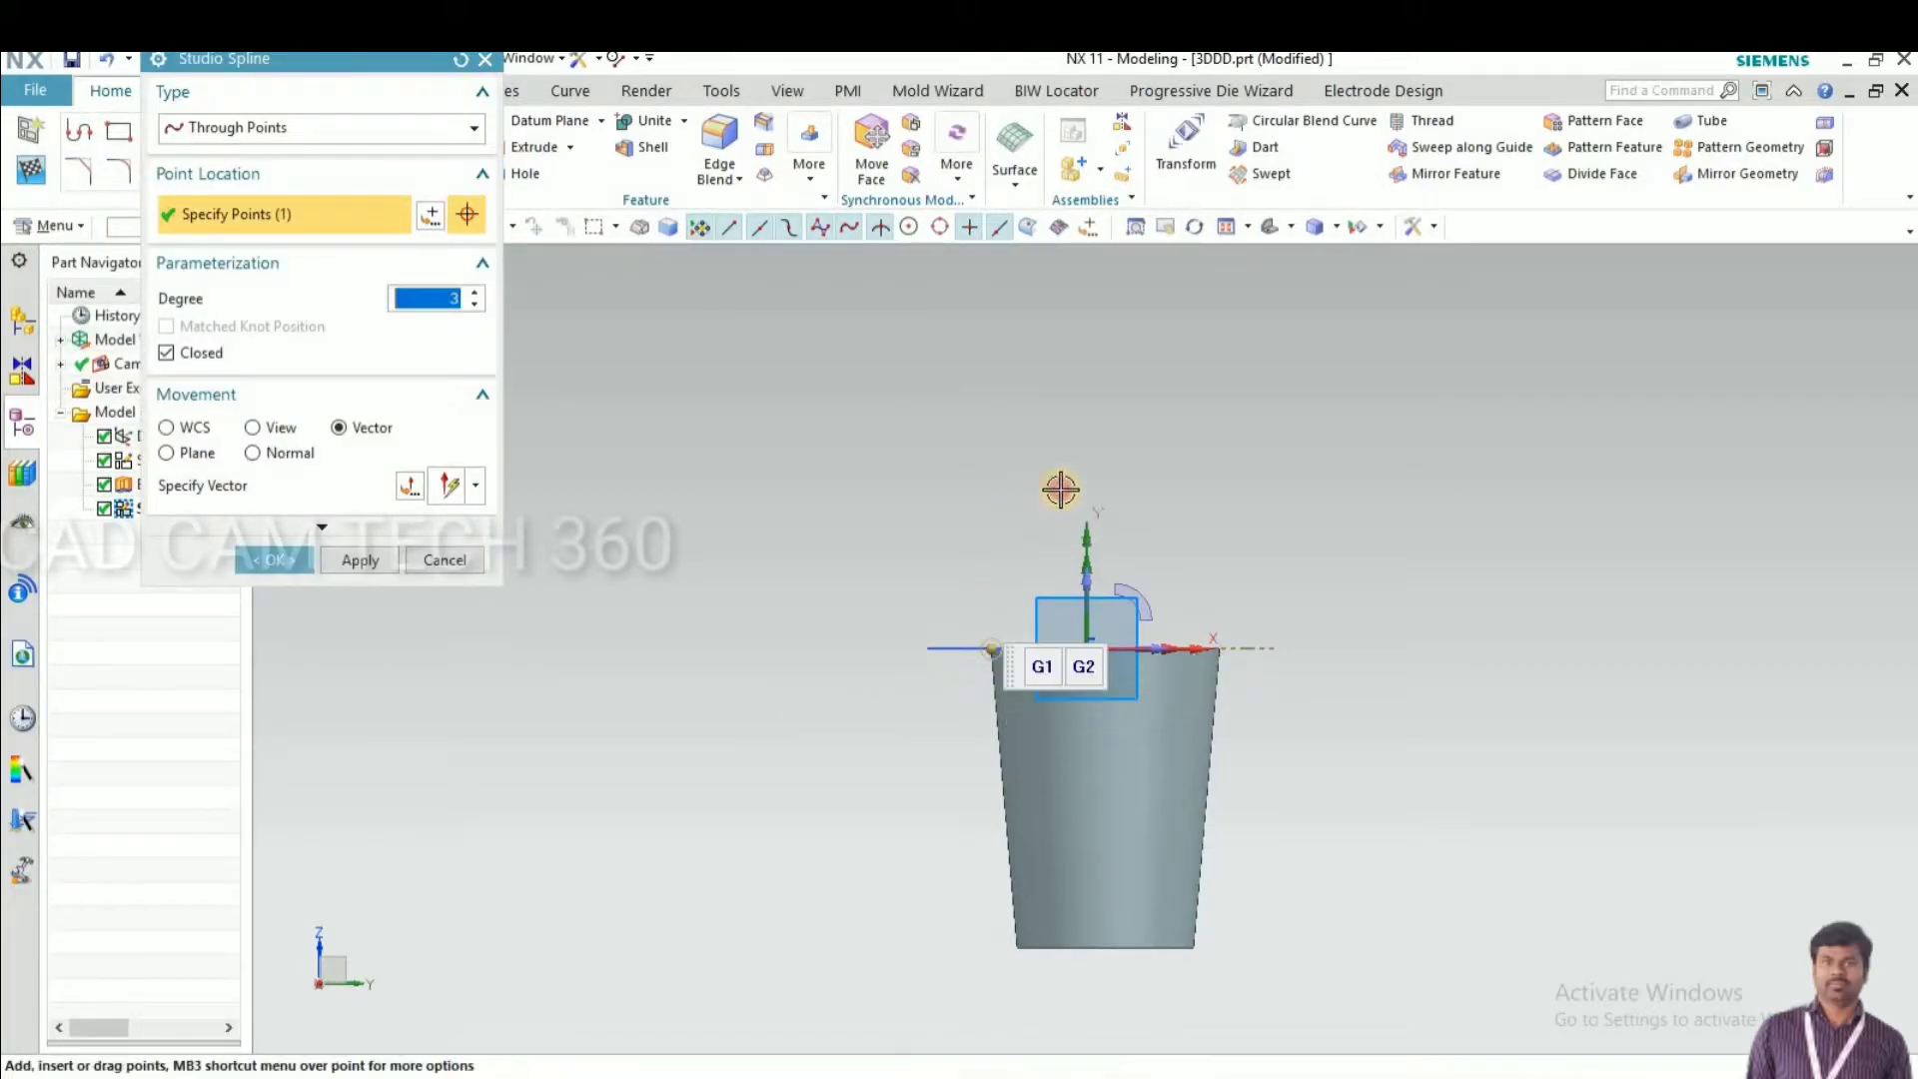
click(1009, 522)
click(1103, 471)
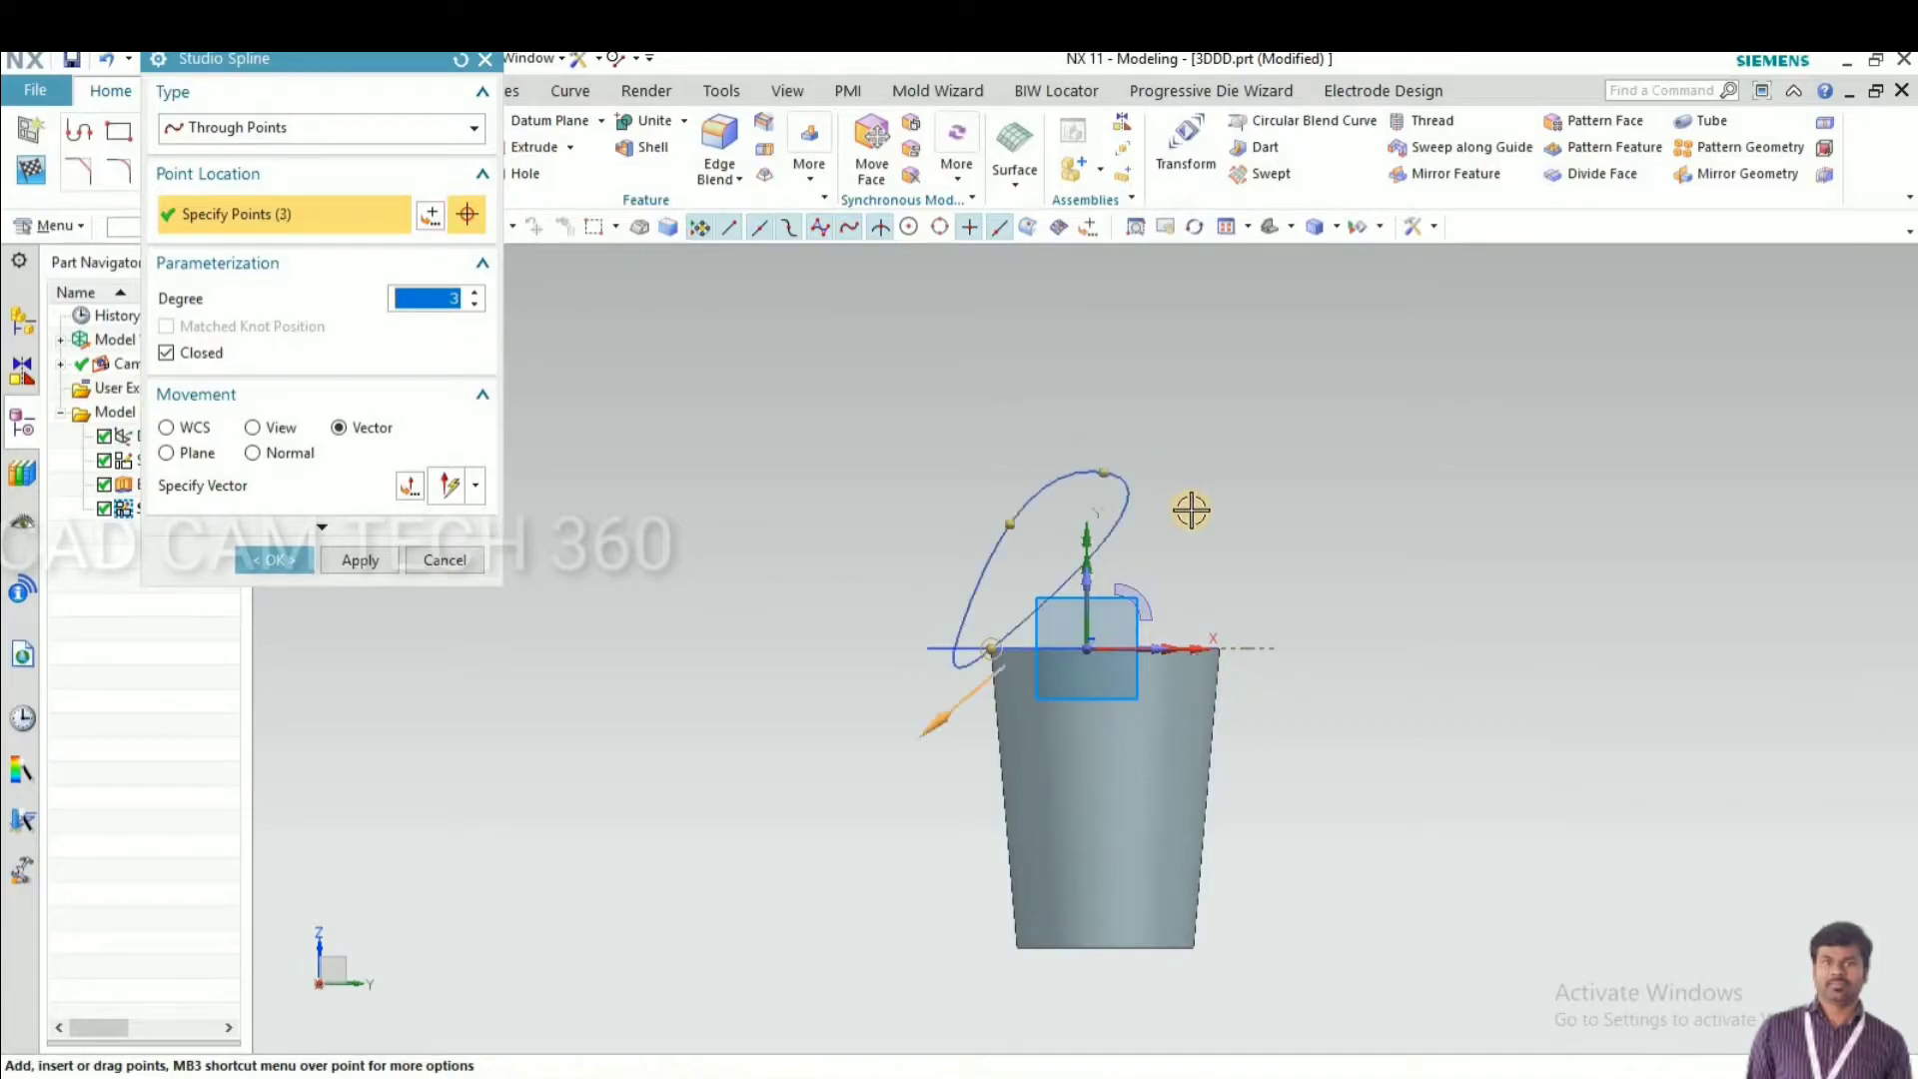
click(1198, 517)
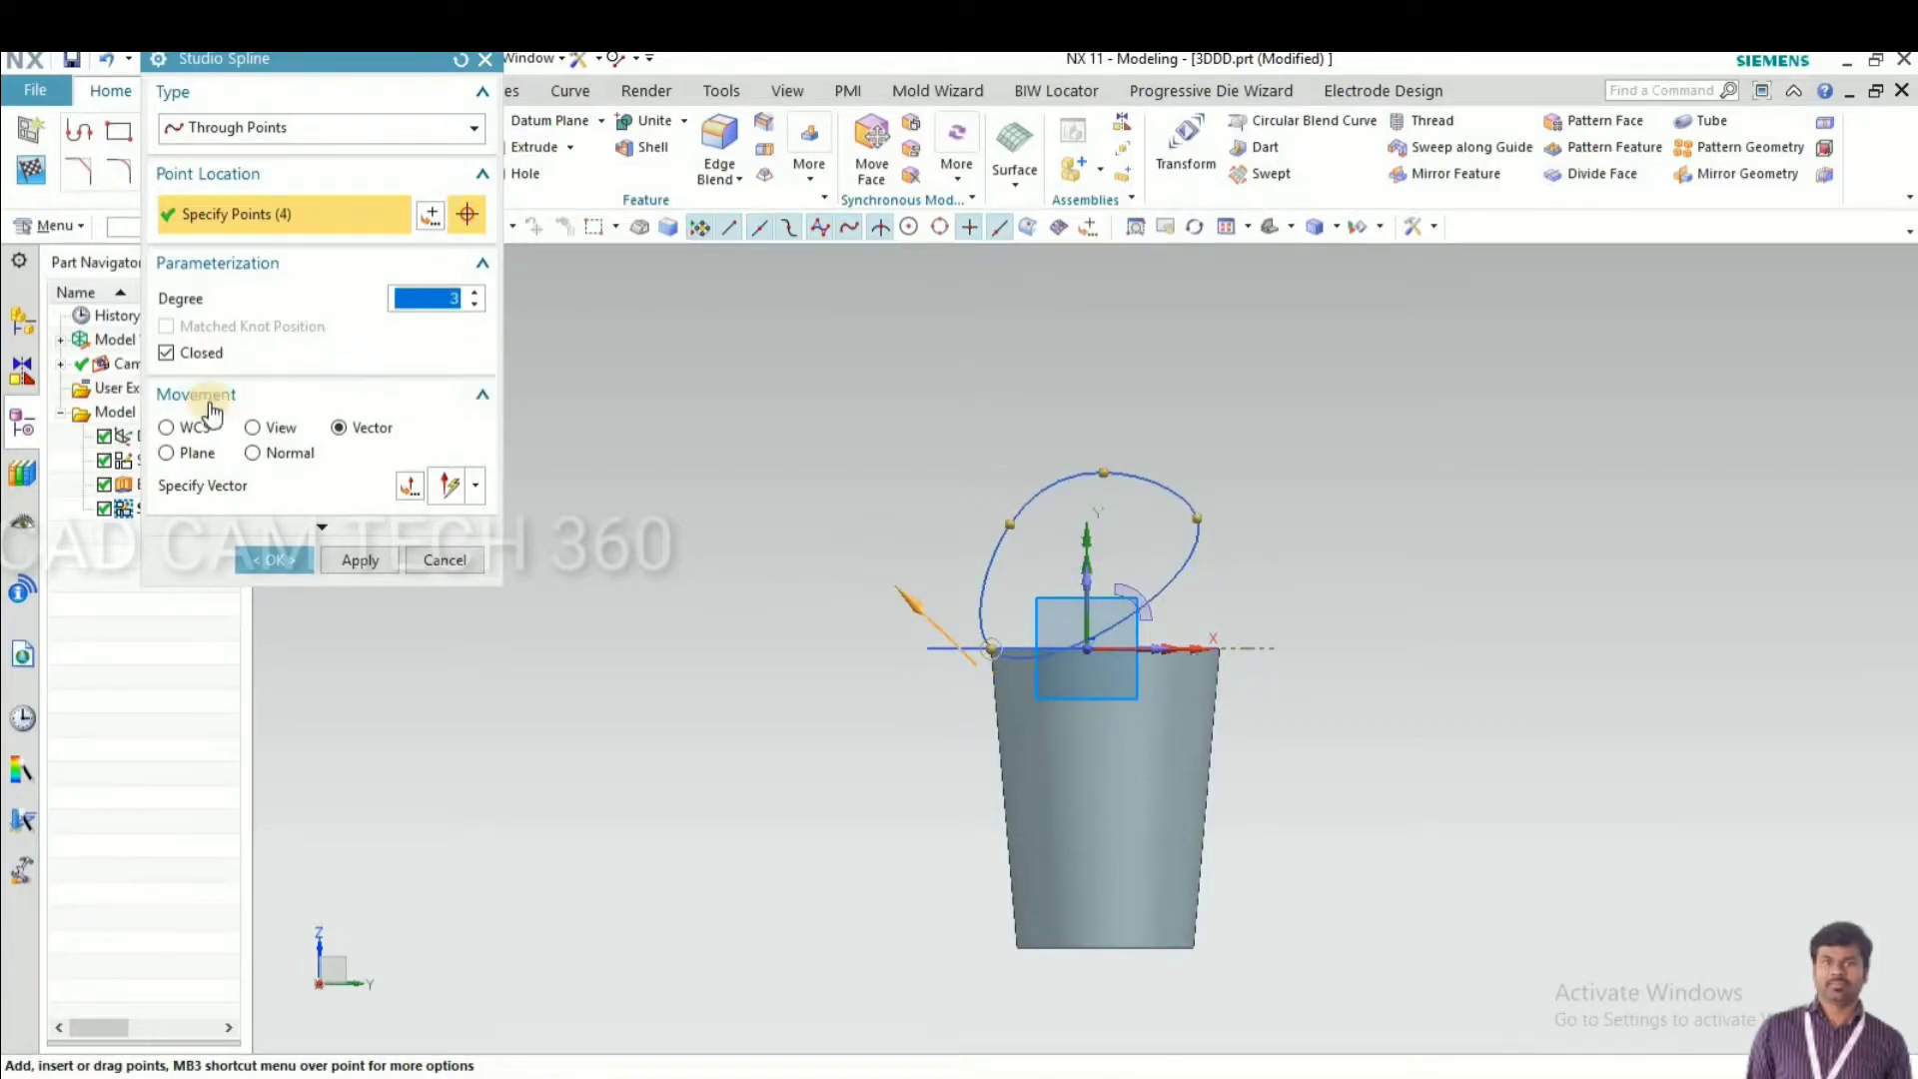
click(166, 353)
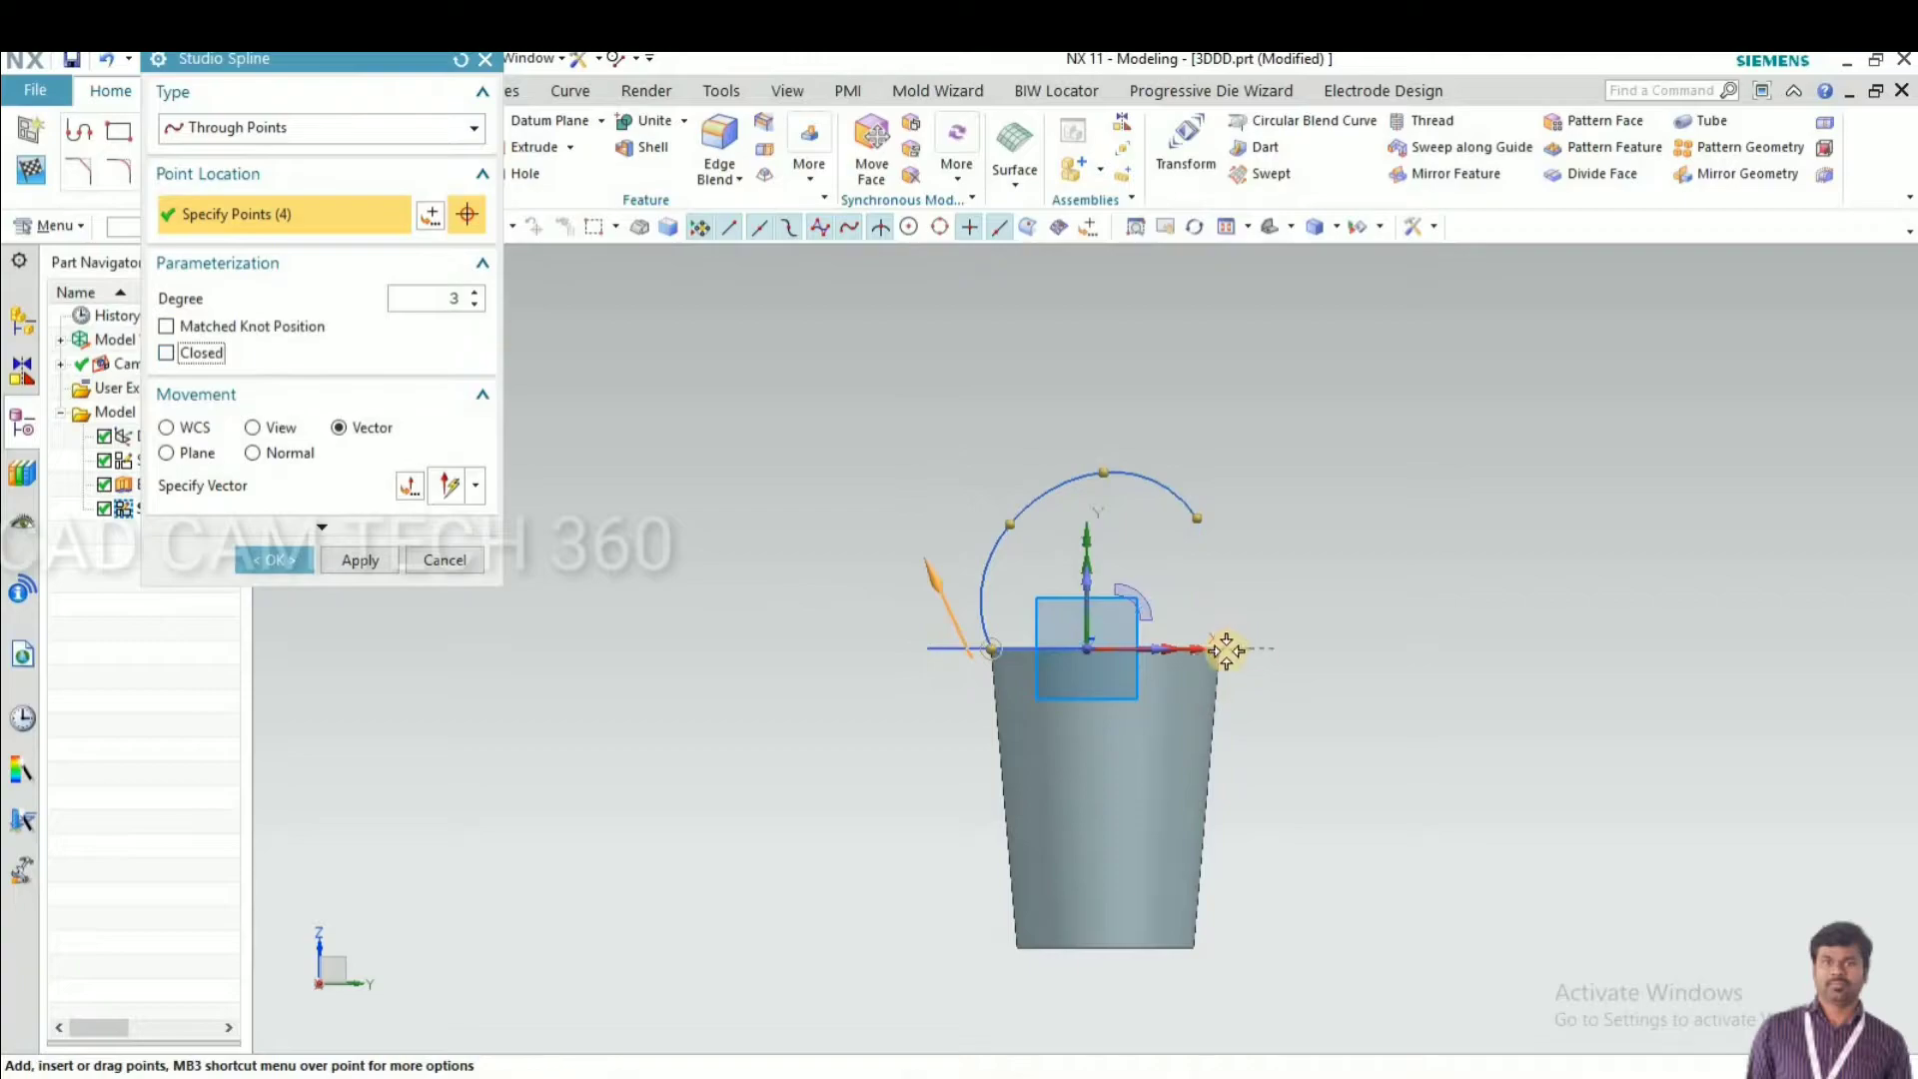
click(1220, 649)
click(277, 559)
Draw a line from the spline's start point at the rim down the body's side edge to its narrow end
mouse_move(903, 496)
middle_down()
mouse_move(920, 556)
mouse_move(906, 542)
middle_up()
scroll(994, 685, up, 1)
scroll(934, 707, up, 3)
middle_drag(969, 655, 977, 679)
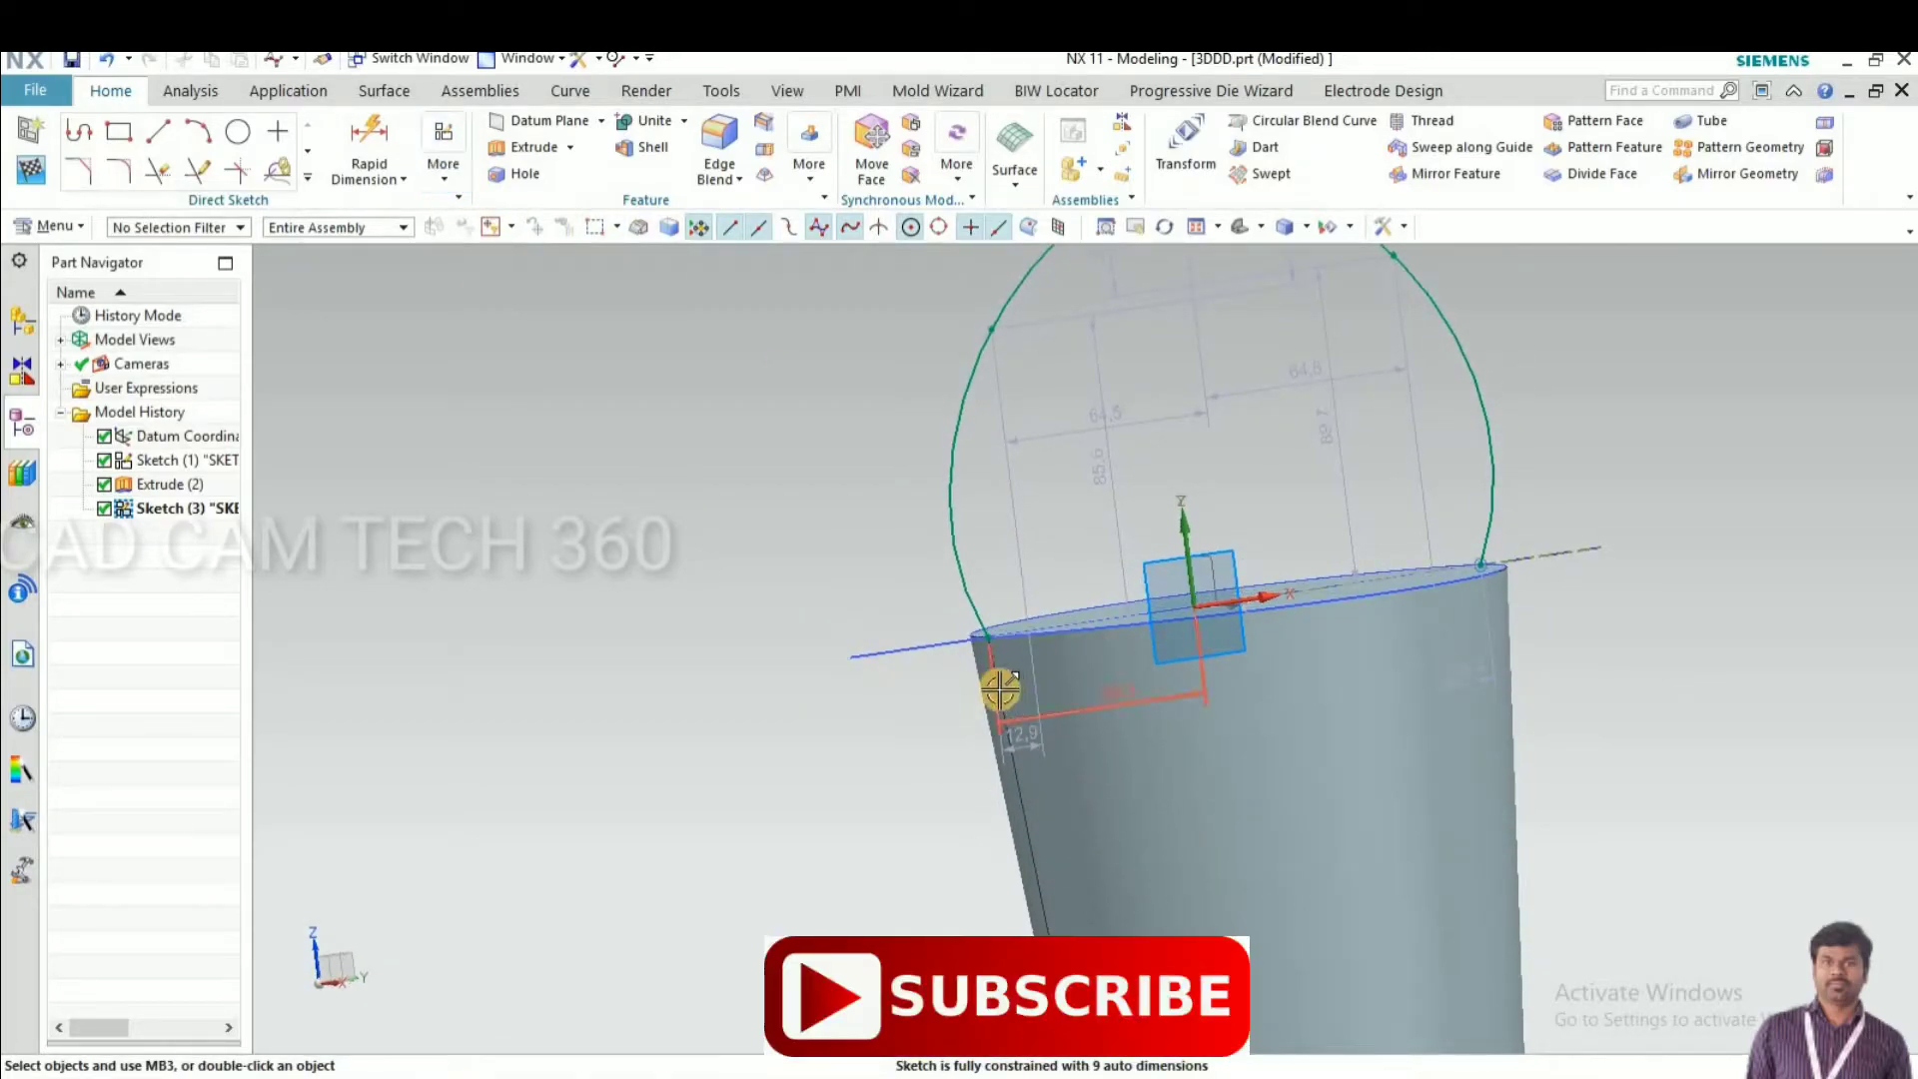
click(1024, 799)
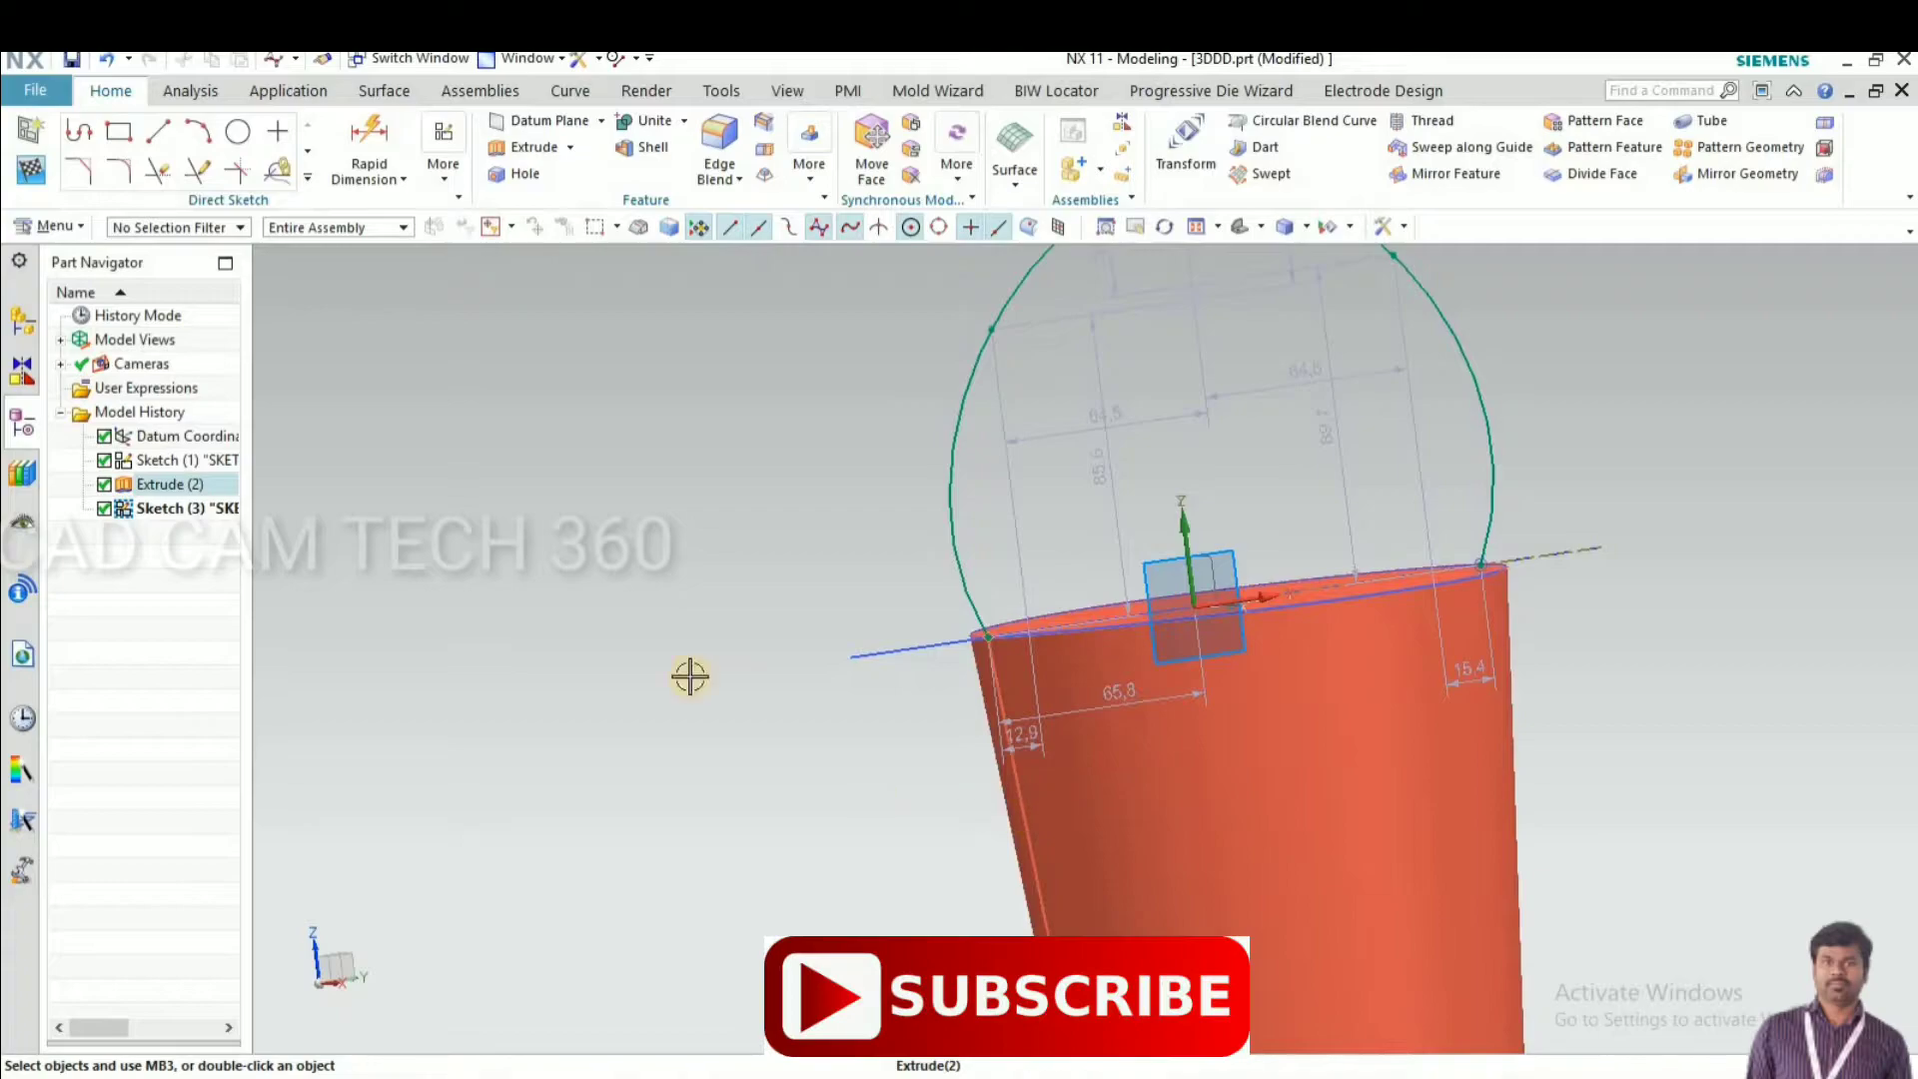
key(Escape)
click(157, 131)
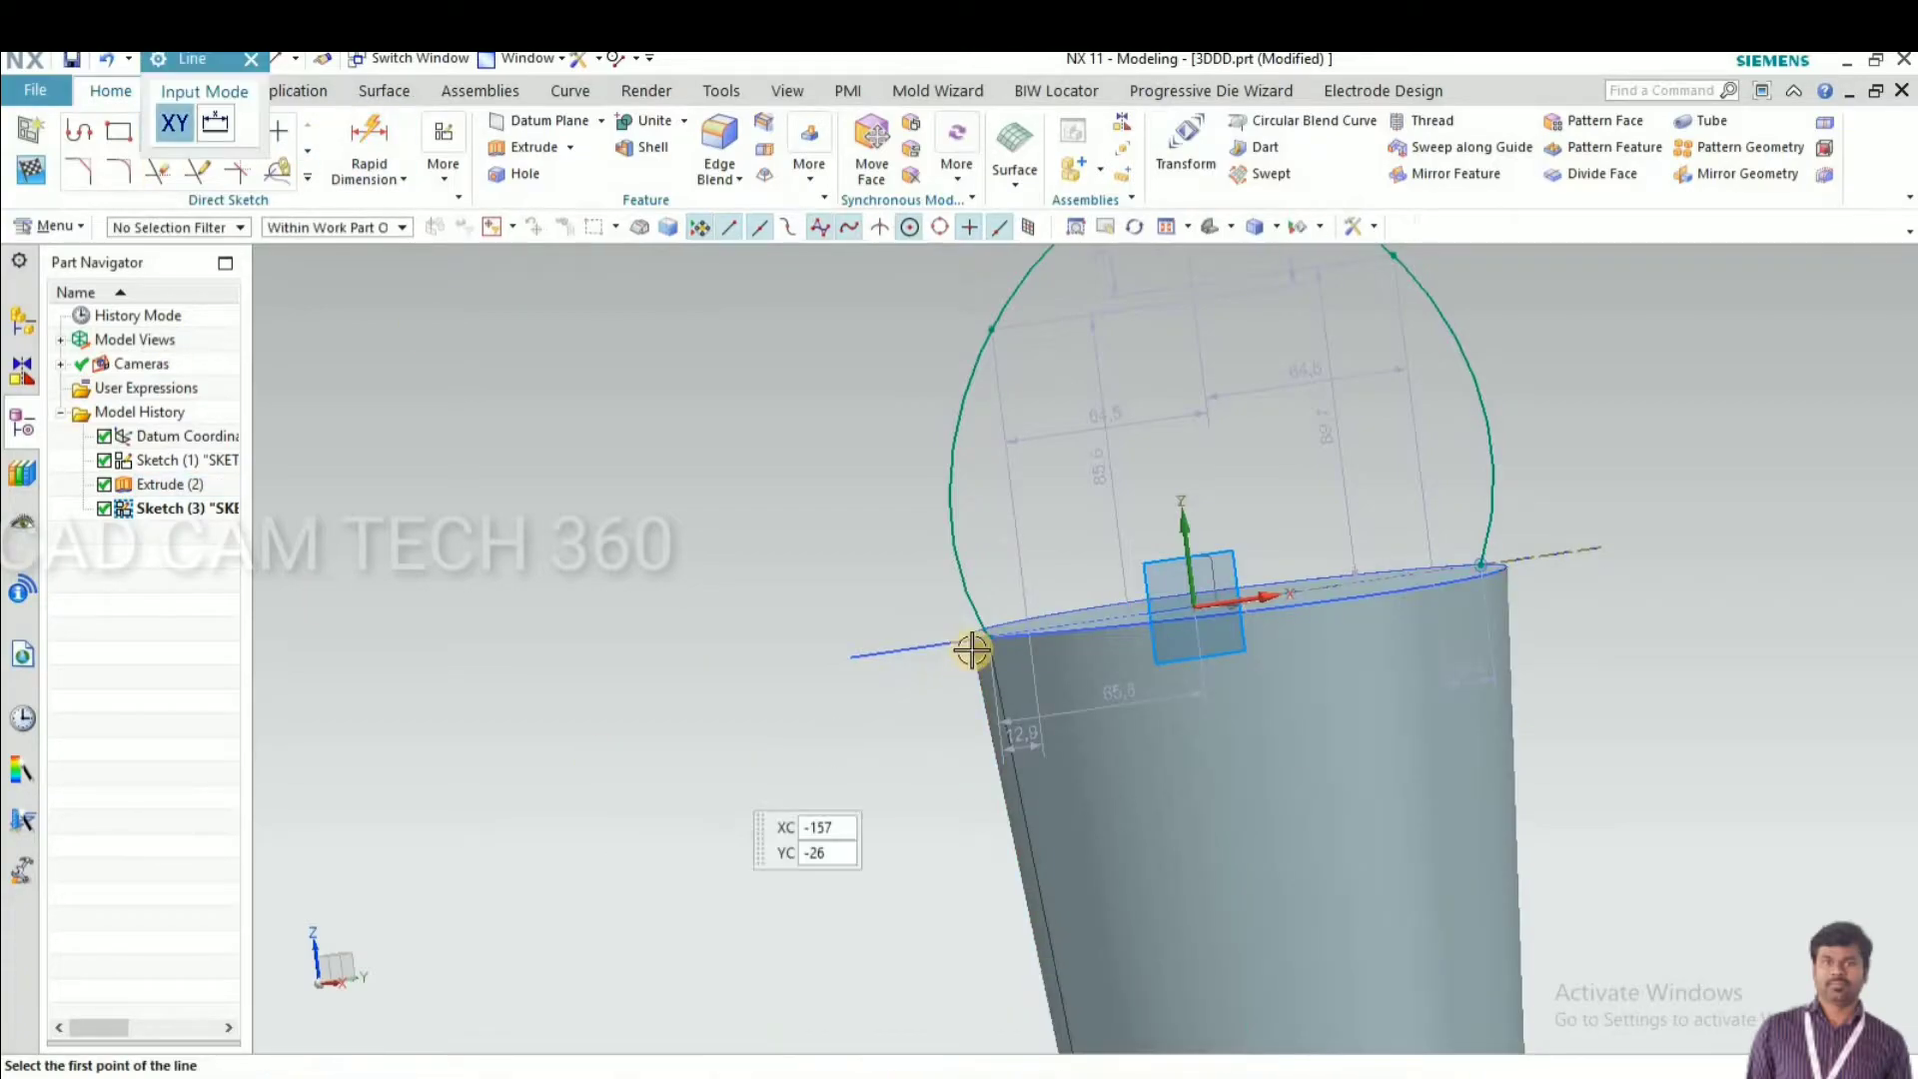
click(852, 506)
middle_drag(852, 505, 885, 799)
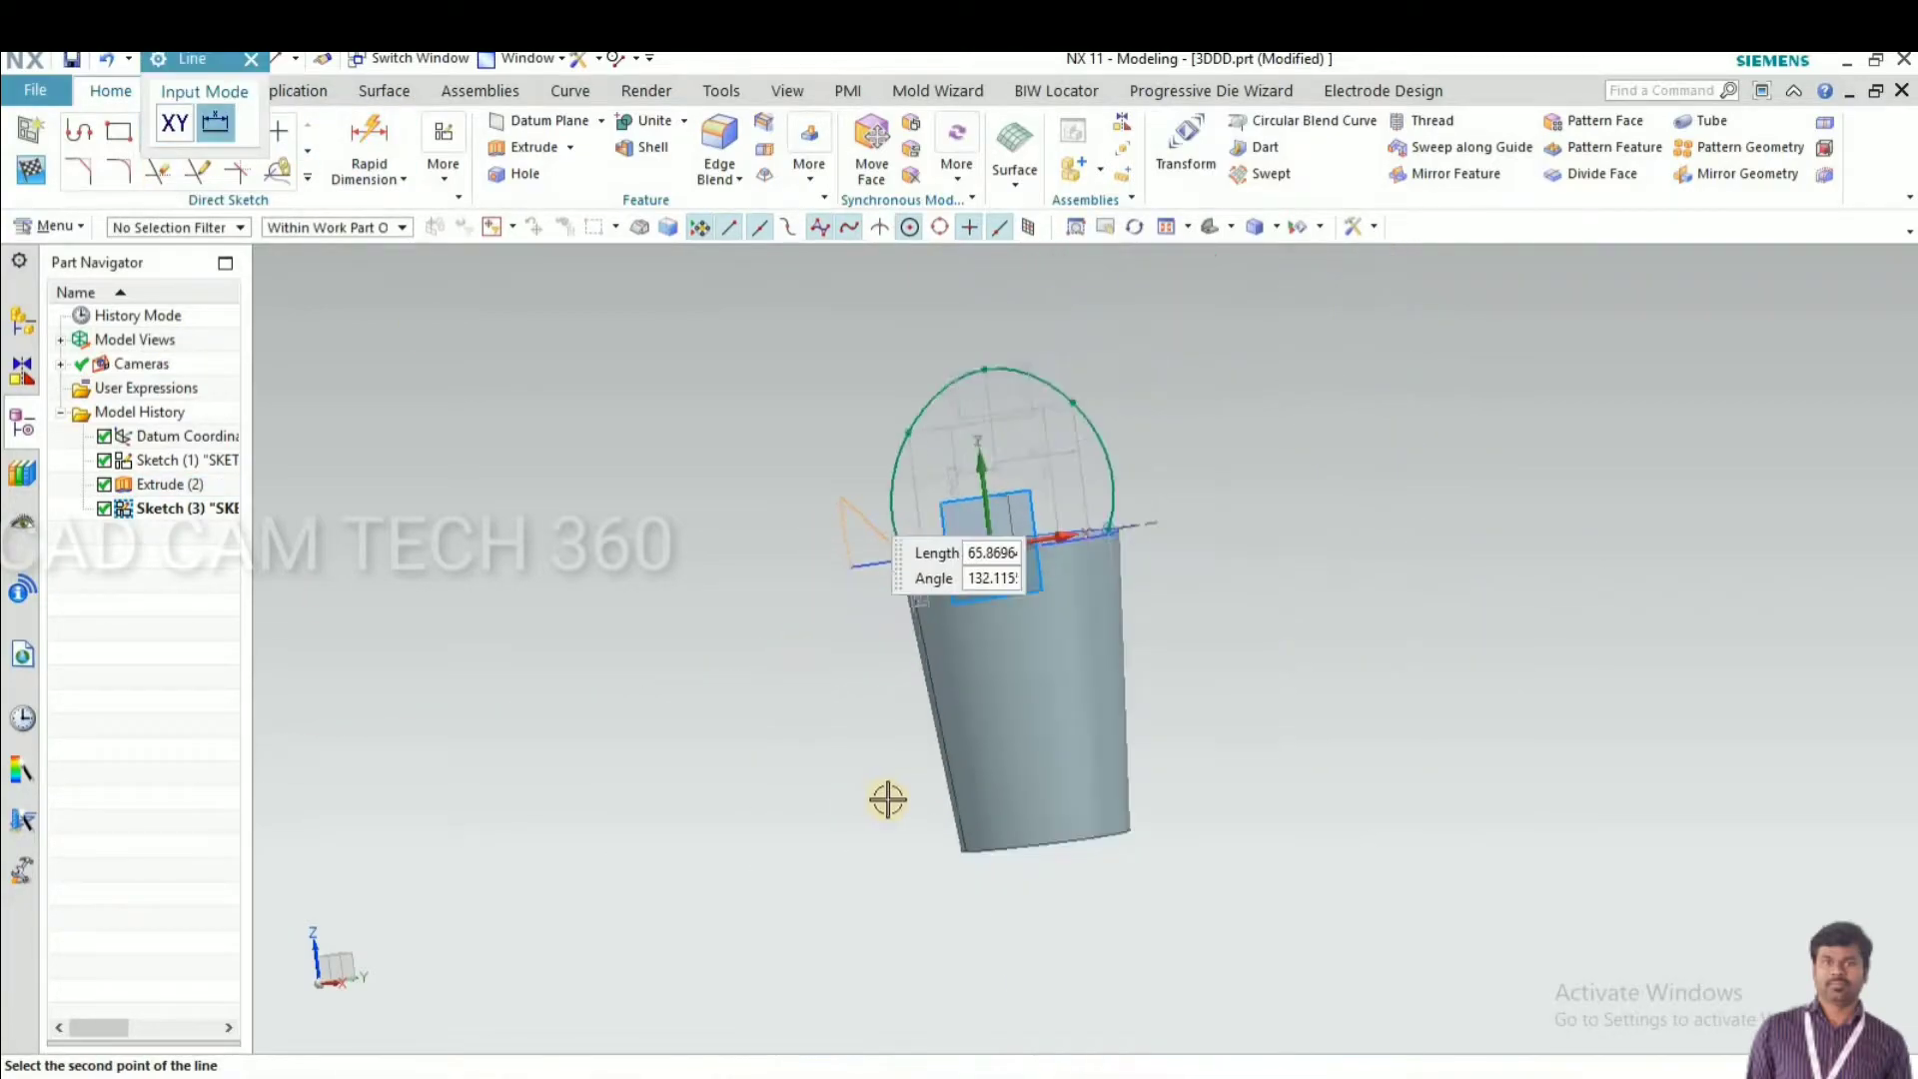
scroll(1014, 744, up, 3)
click(1024, 754)
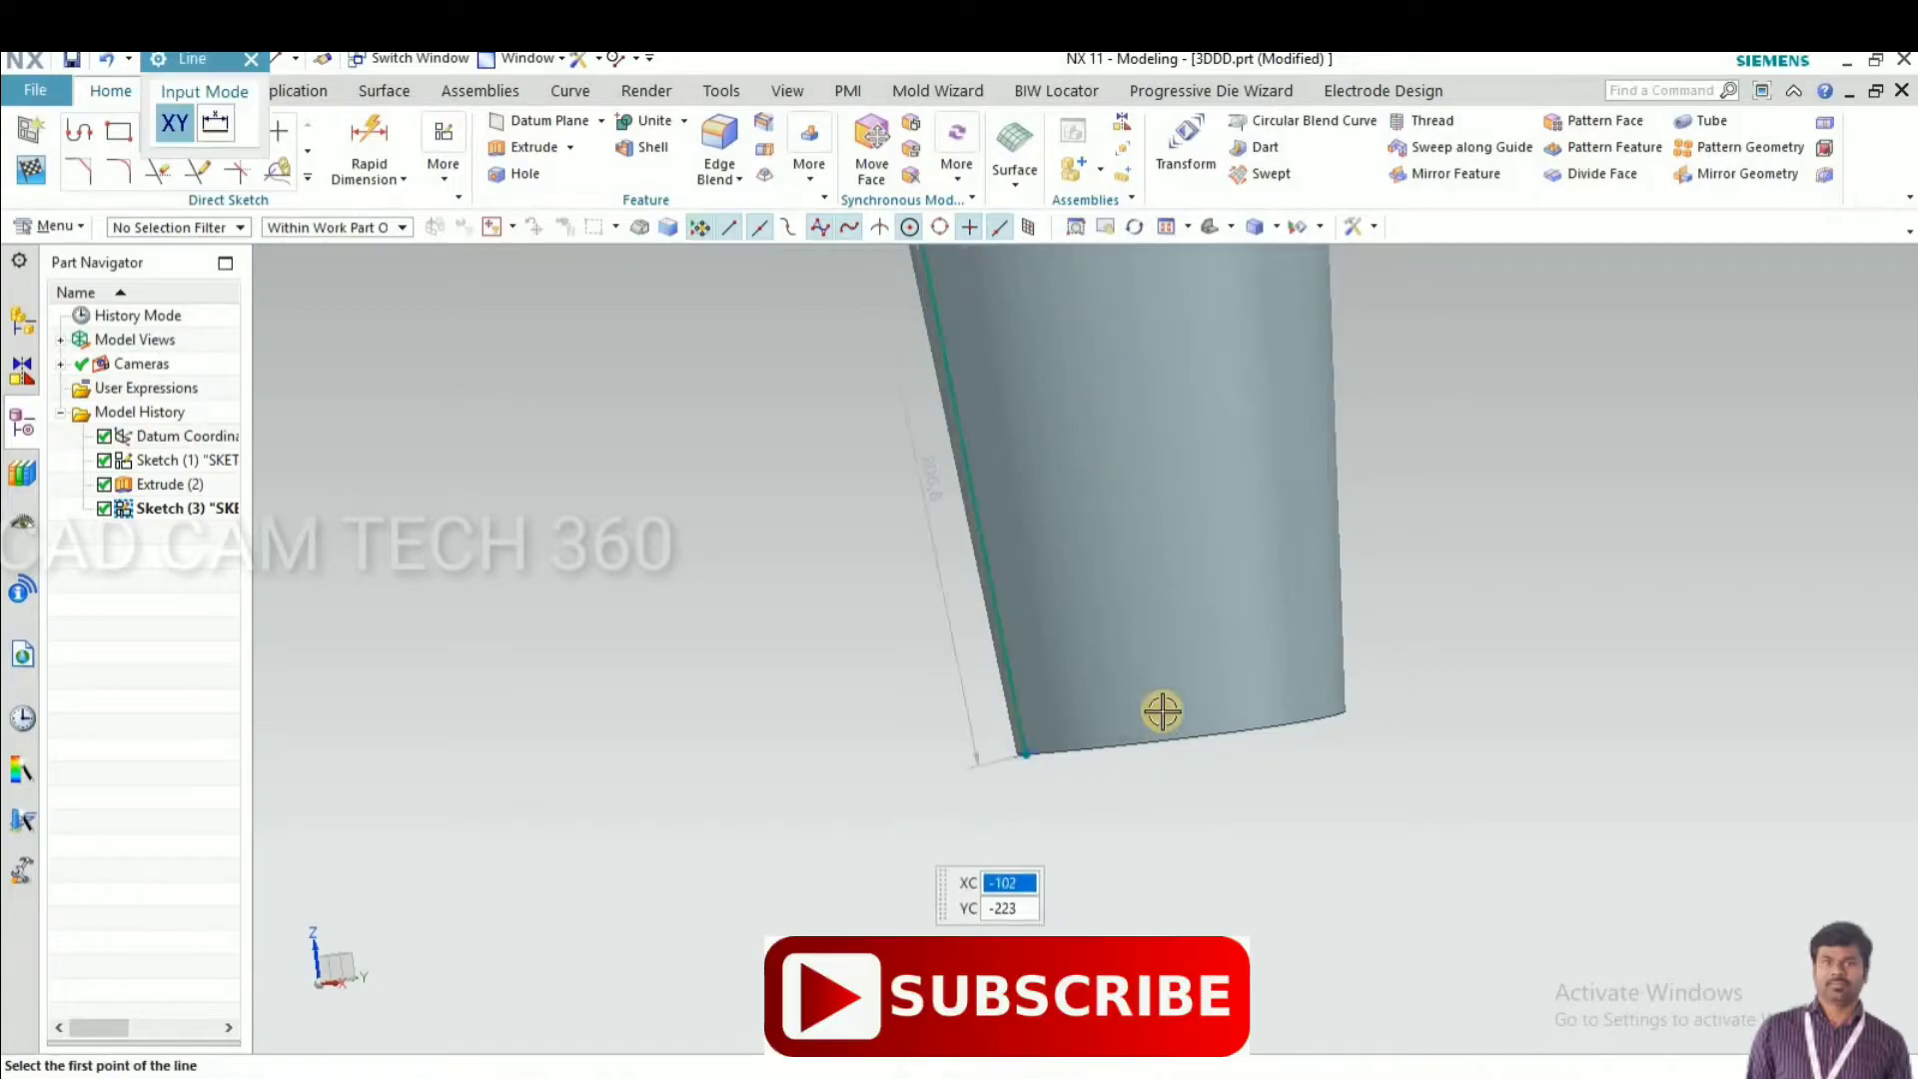
Draw a second line about 205.8 mm long from the spline's other endpoint down the opposite side edge to the narrow end
scroll(1132, 719, down, 3)
middle_drag(1095, 745, 1069, 556)
scroll(1062, 496, up, 5)
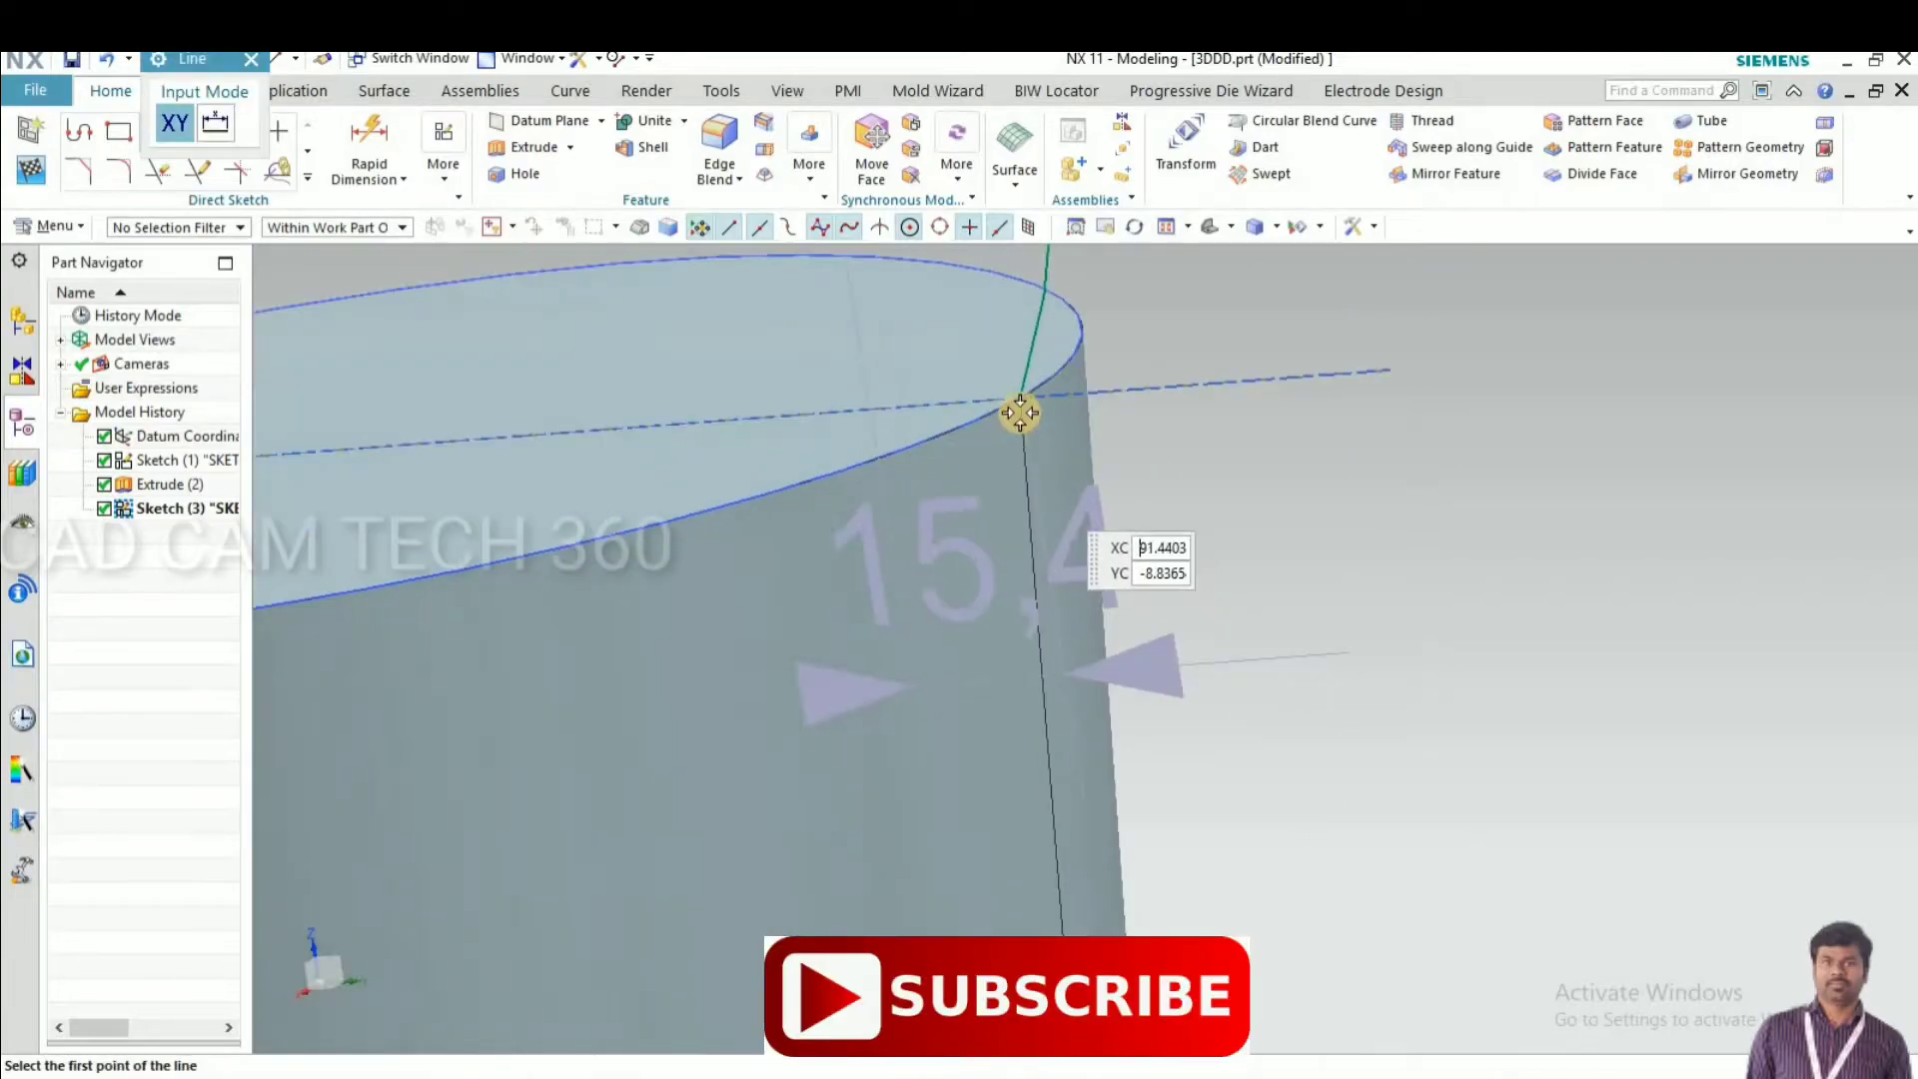
click(1021, 403)
scroll(1014, 567, down, 2)
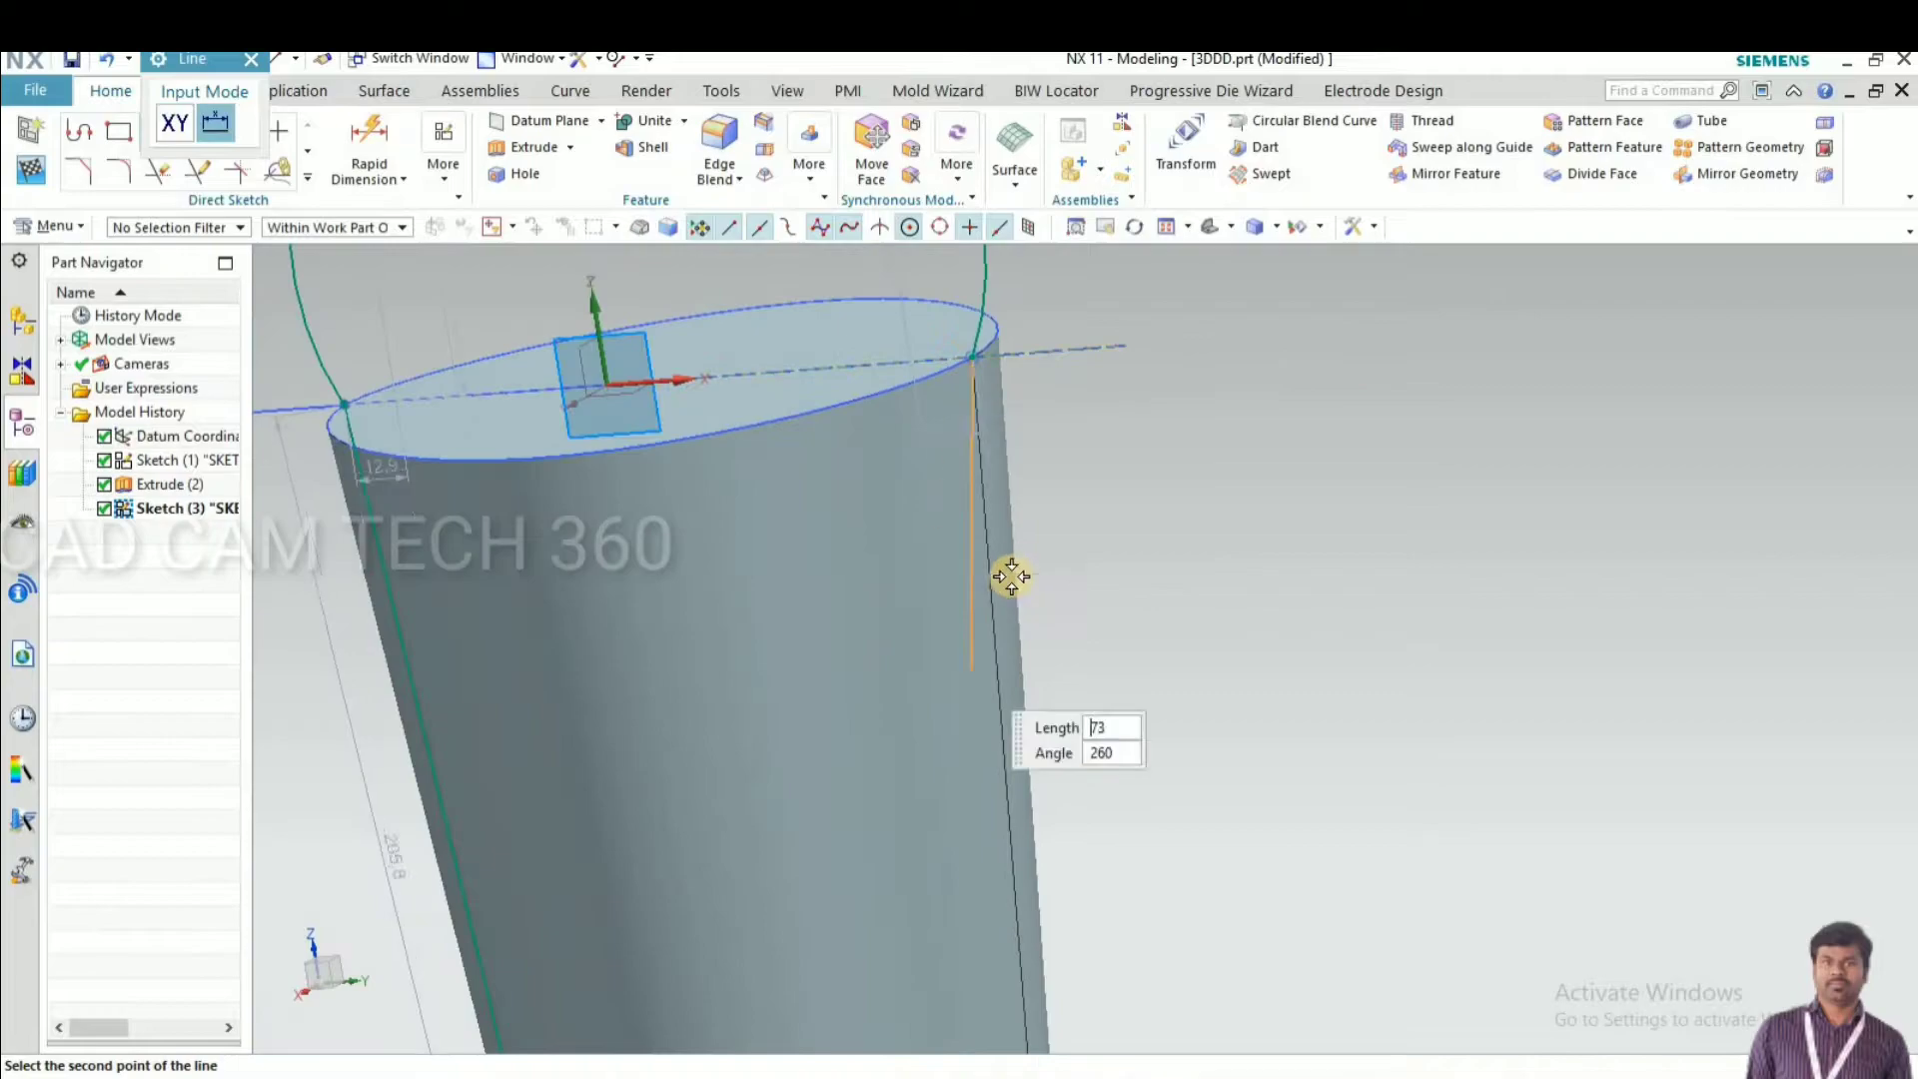
scroll(1014, 566, down, 2)
scroll(1019, 835, up, 3)
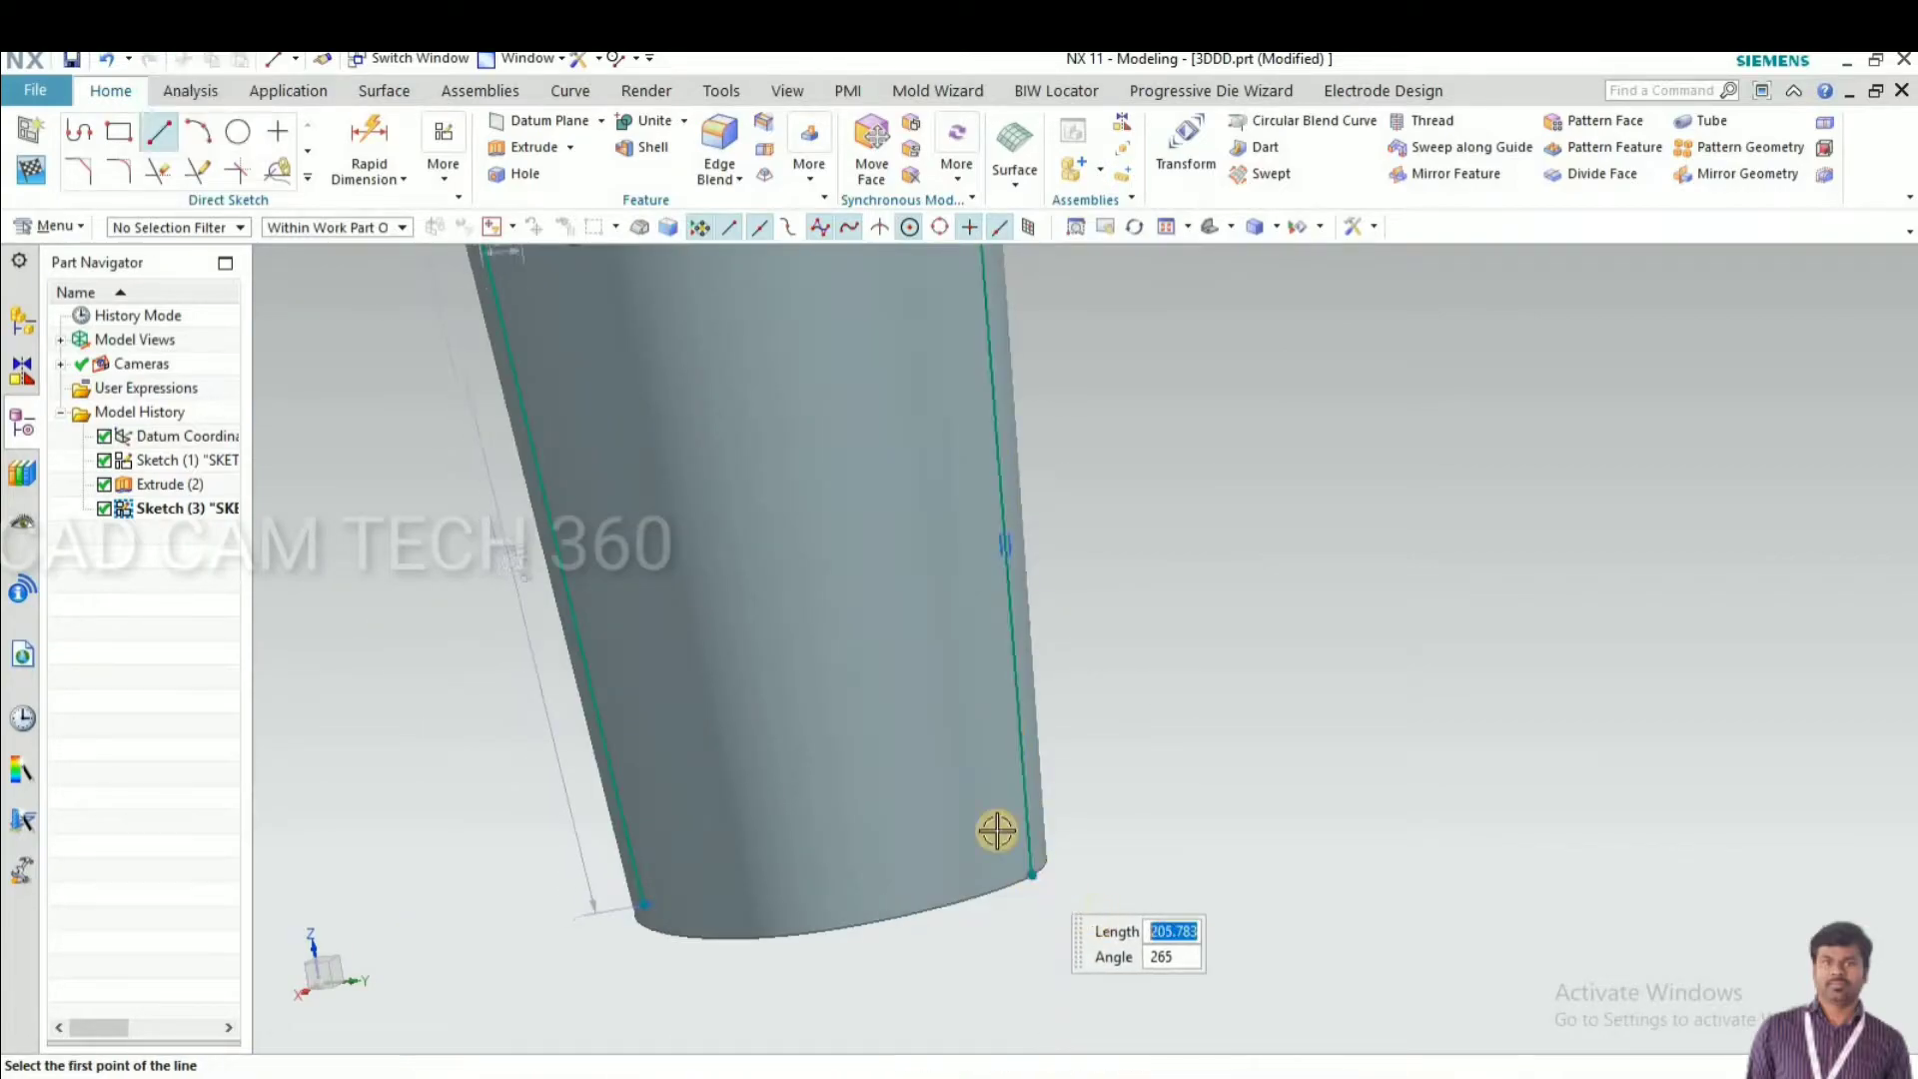
click(1067, 897)
End the line drawing and apply a geometric constraint to the second side line
scroll(883, 749, down, 3)
scroll(939, 792, up, 3)
middle_drag(938, 792, 878, 730)
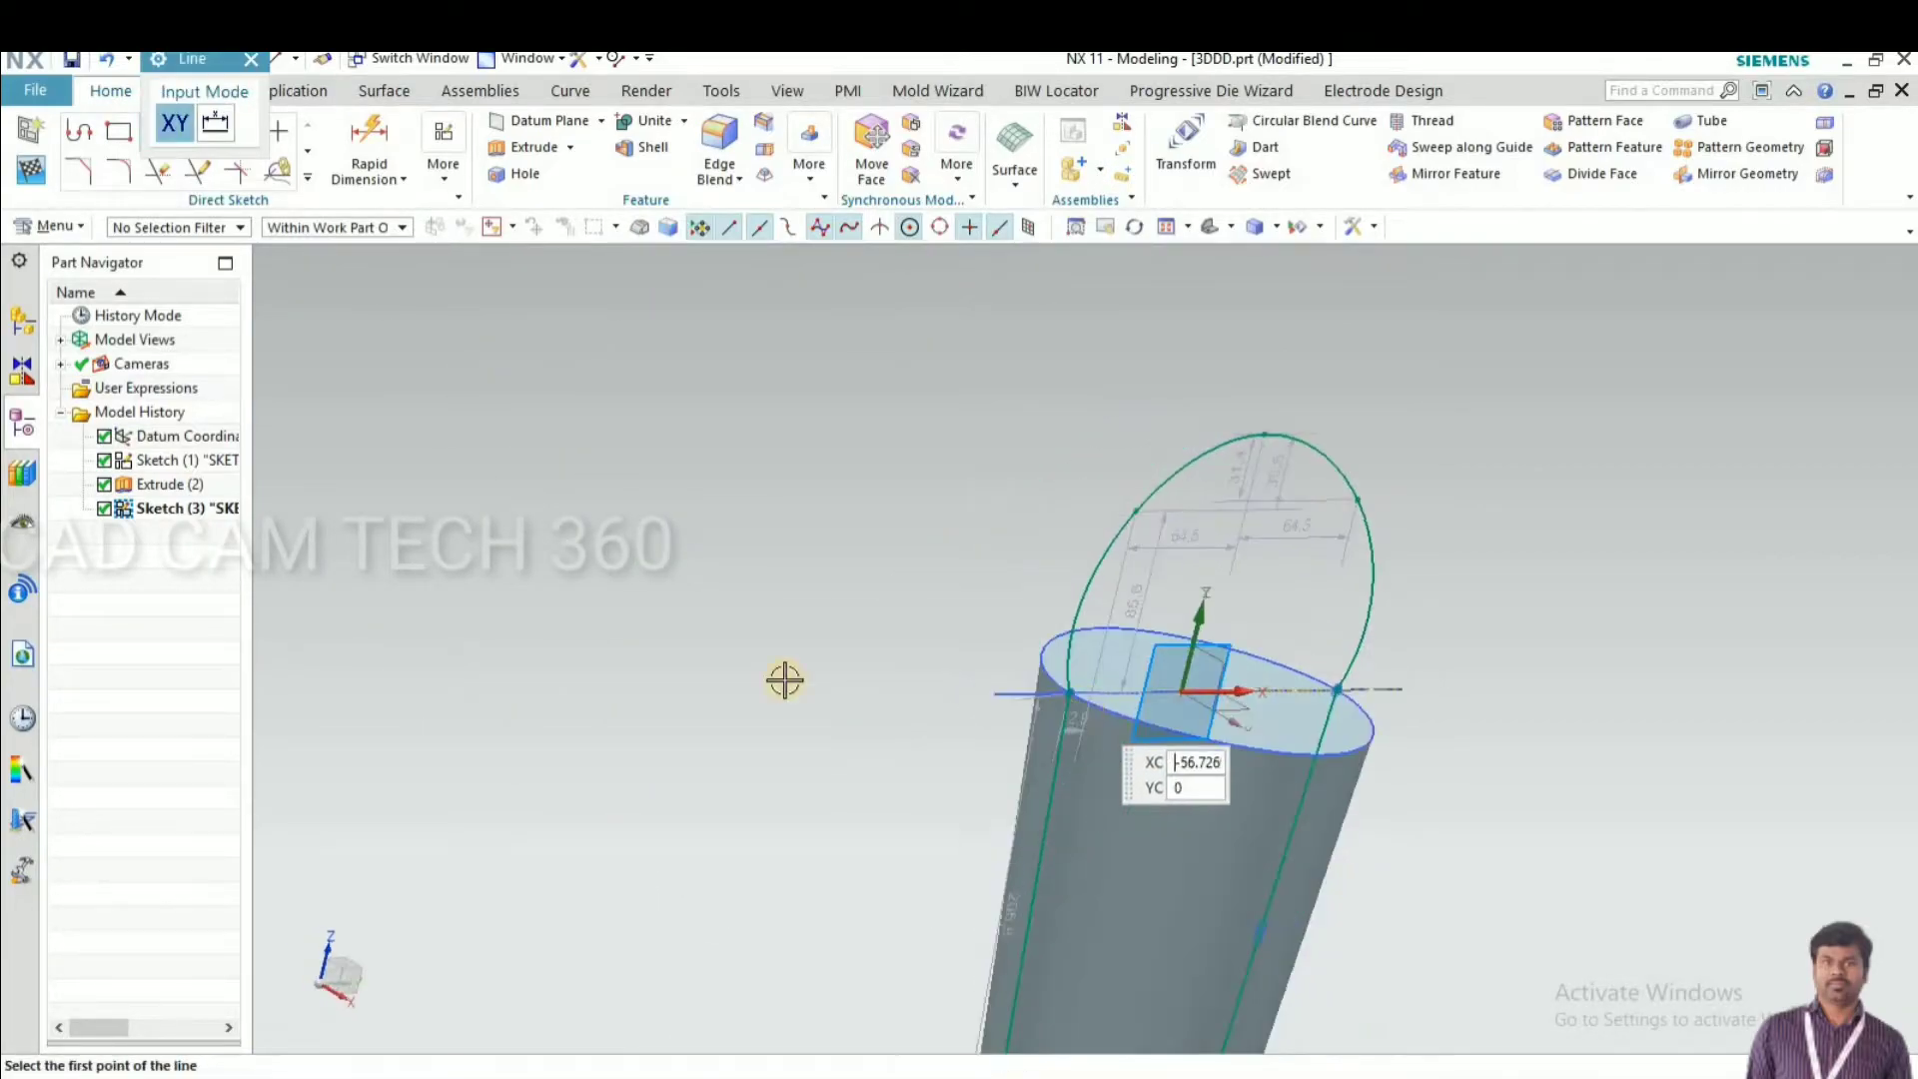
scroll(878, 730, up, 3)
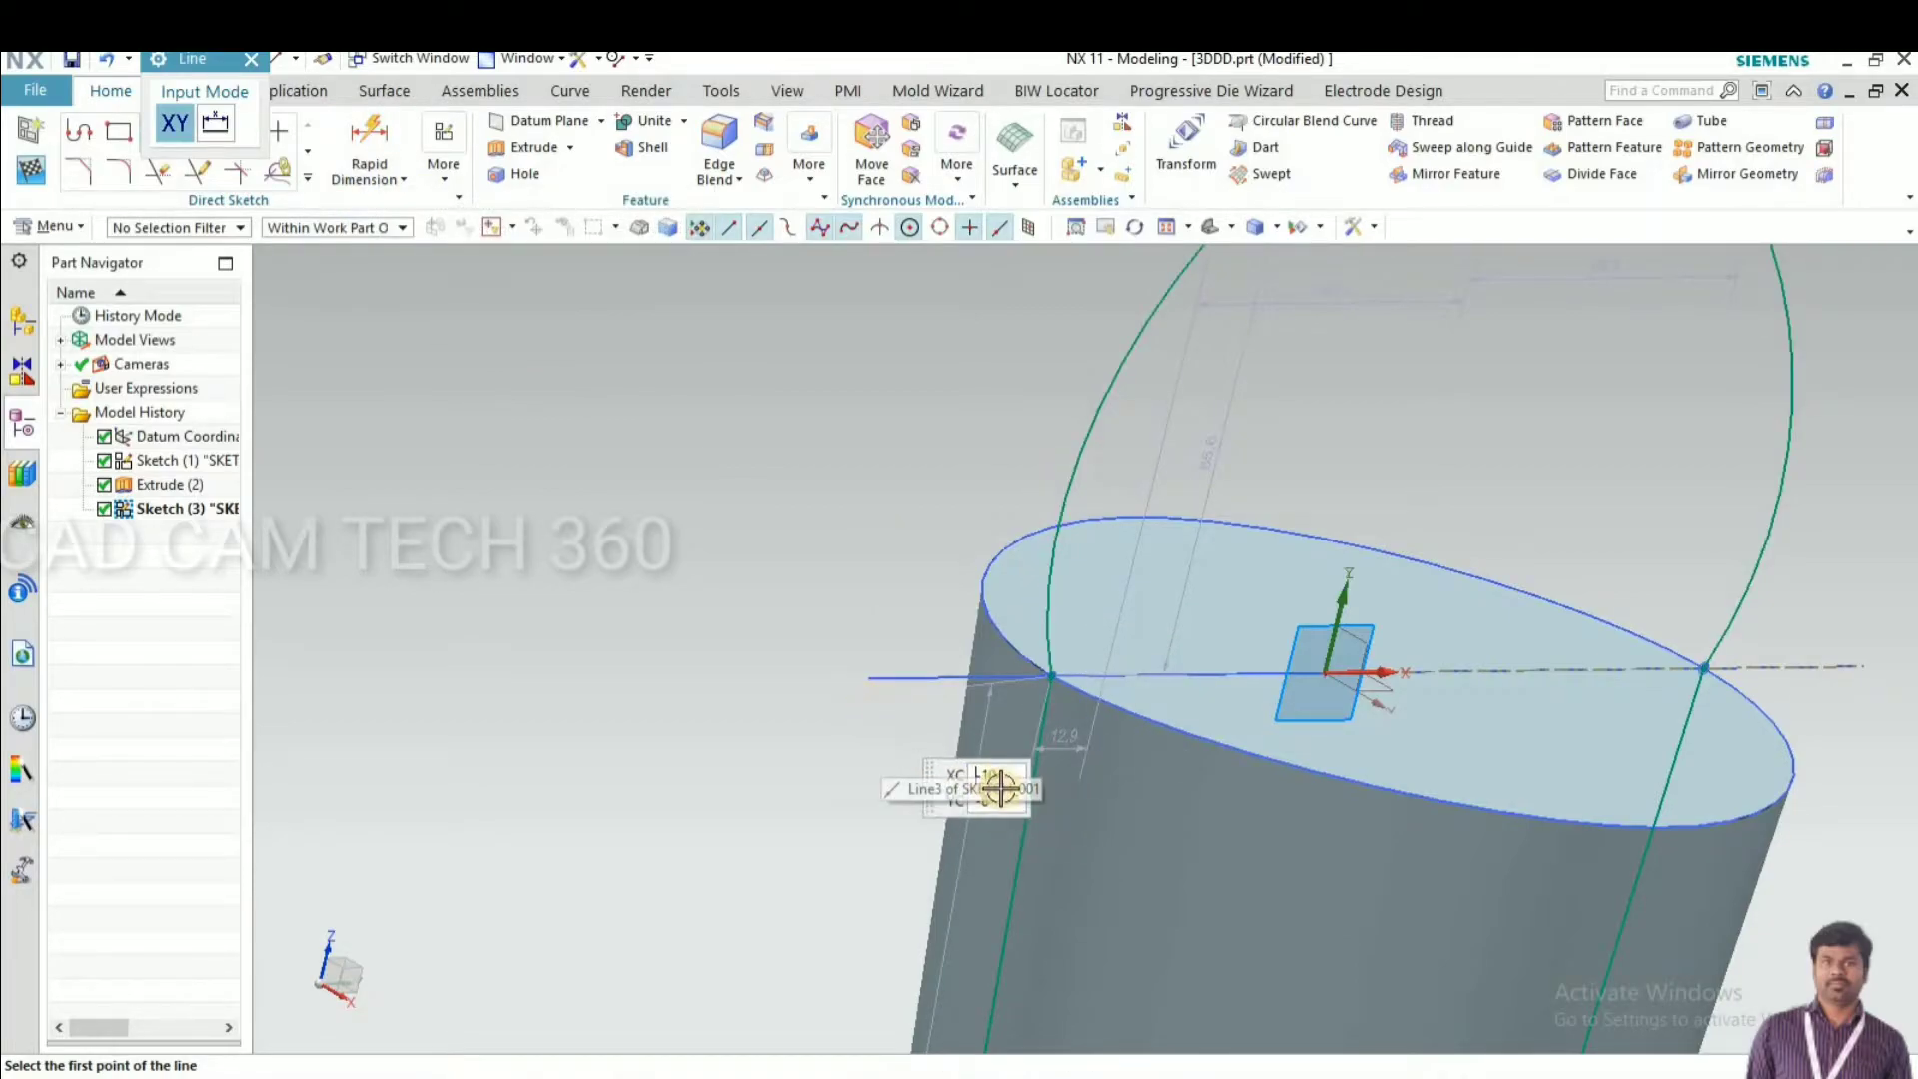
key(Escape)
click(1077, 806)
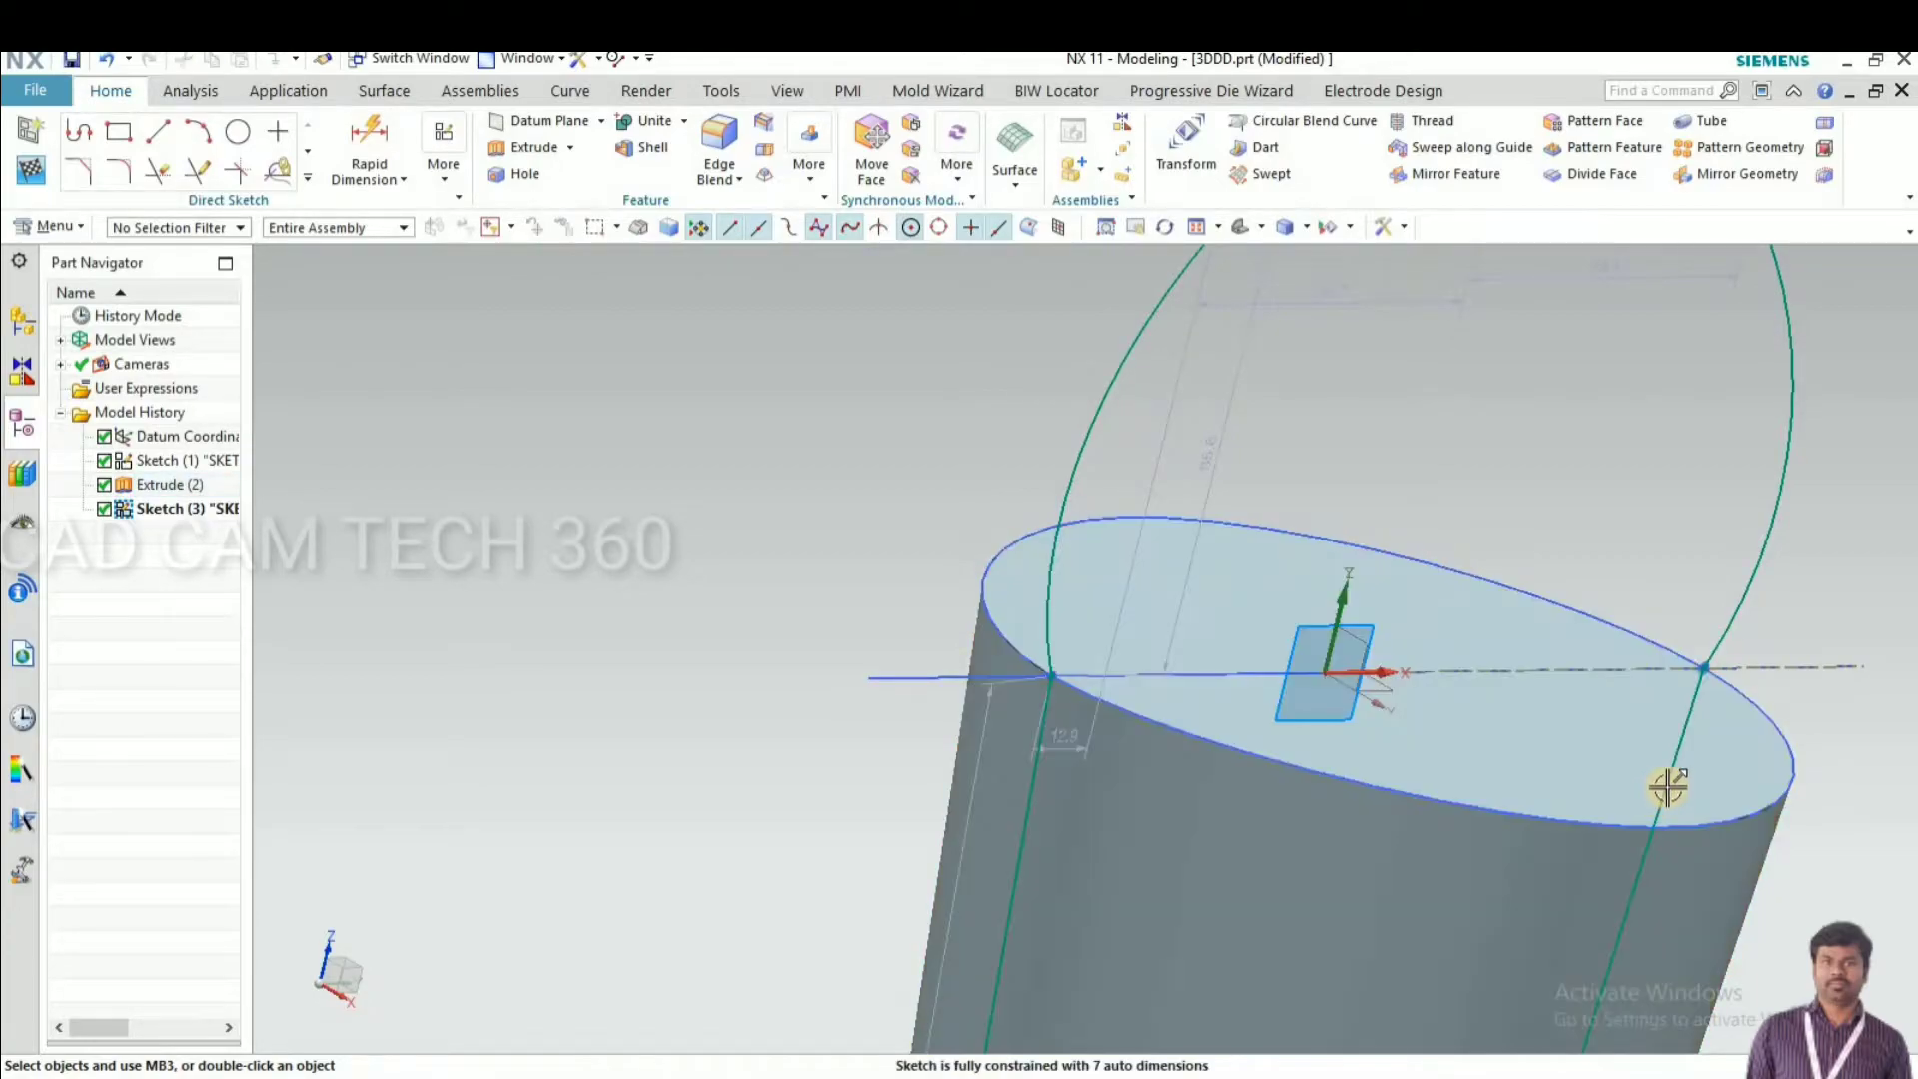
click(1676, 737)
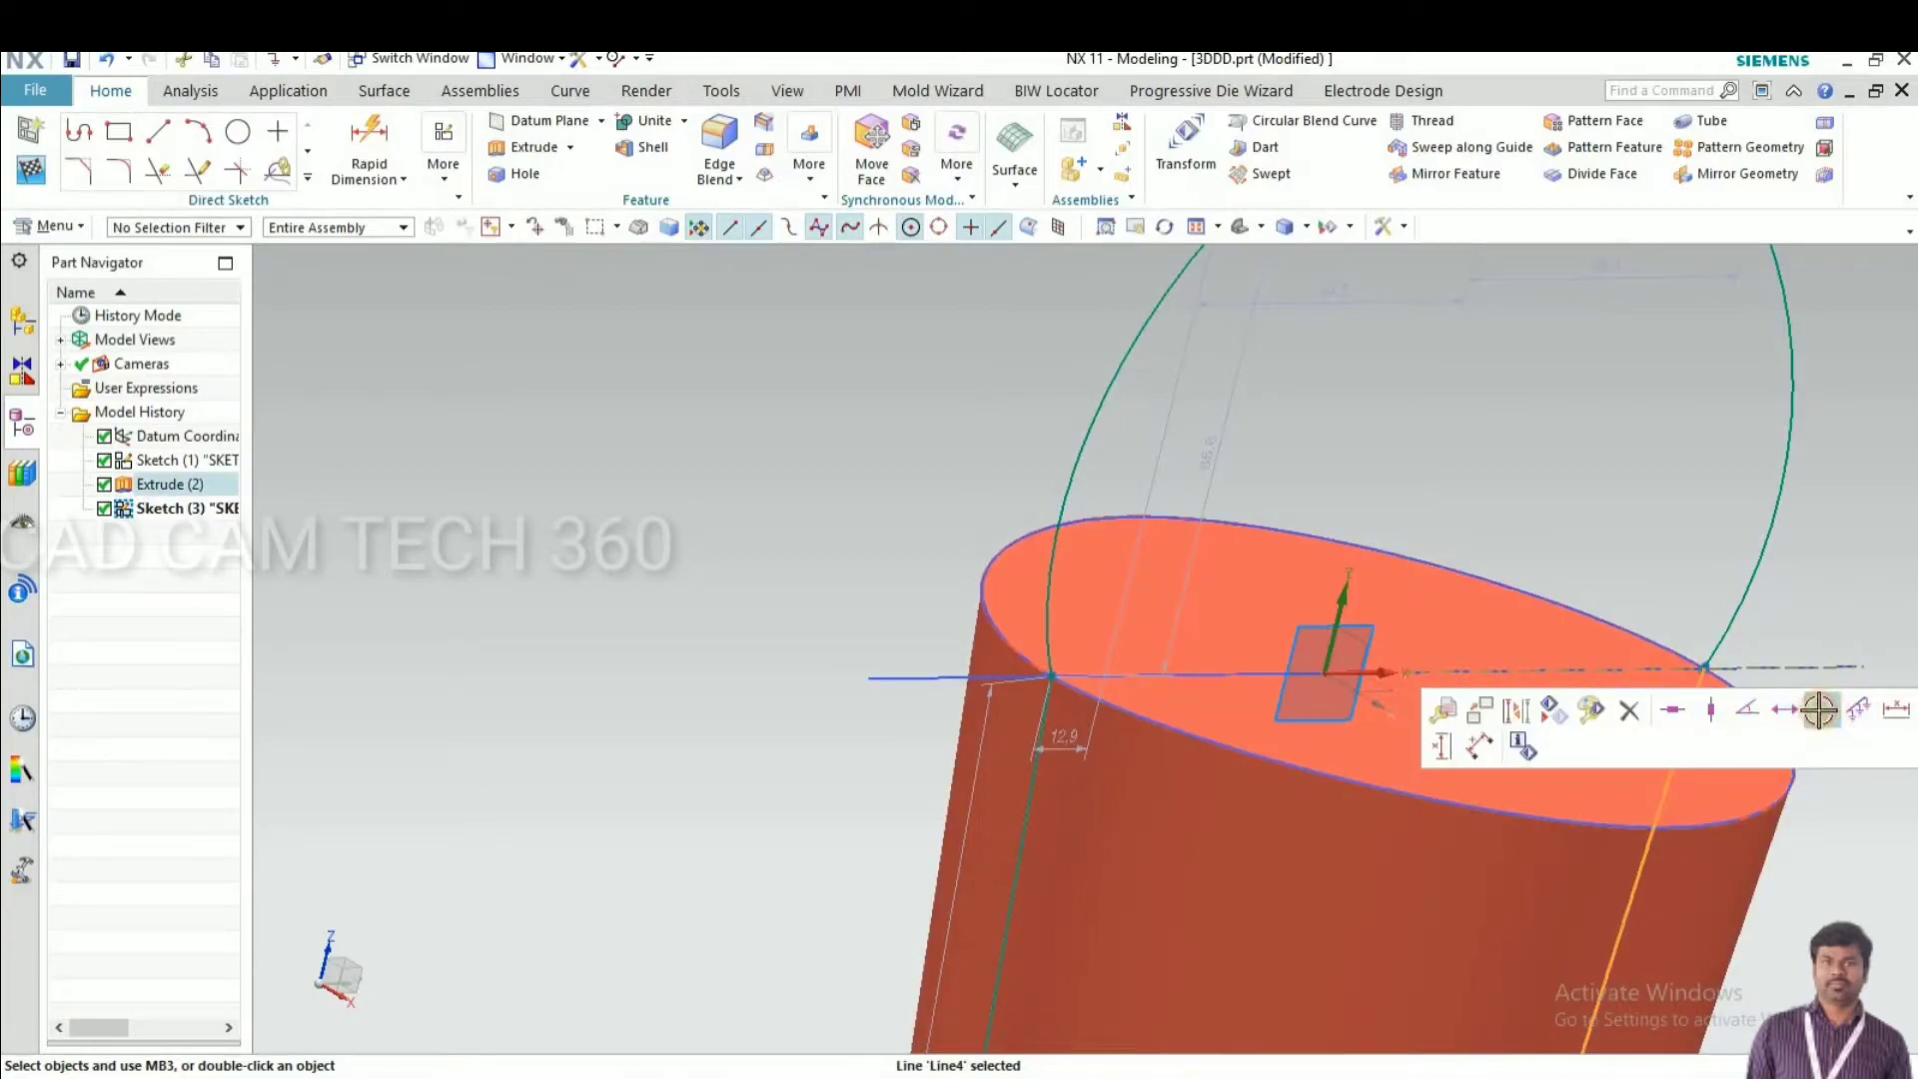
click(1818, 710)
Add a tangent constraint between the arch spline and the first side line where they meet at the rim
click(1041, 772)
click(1051, 587)
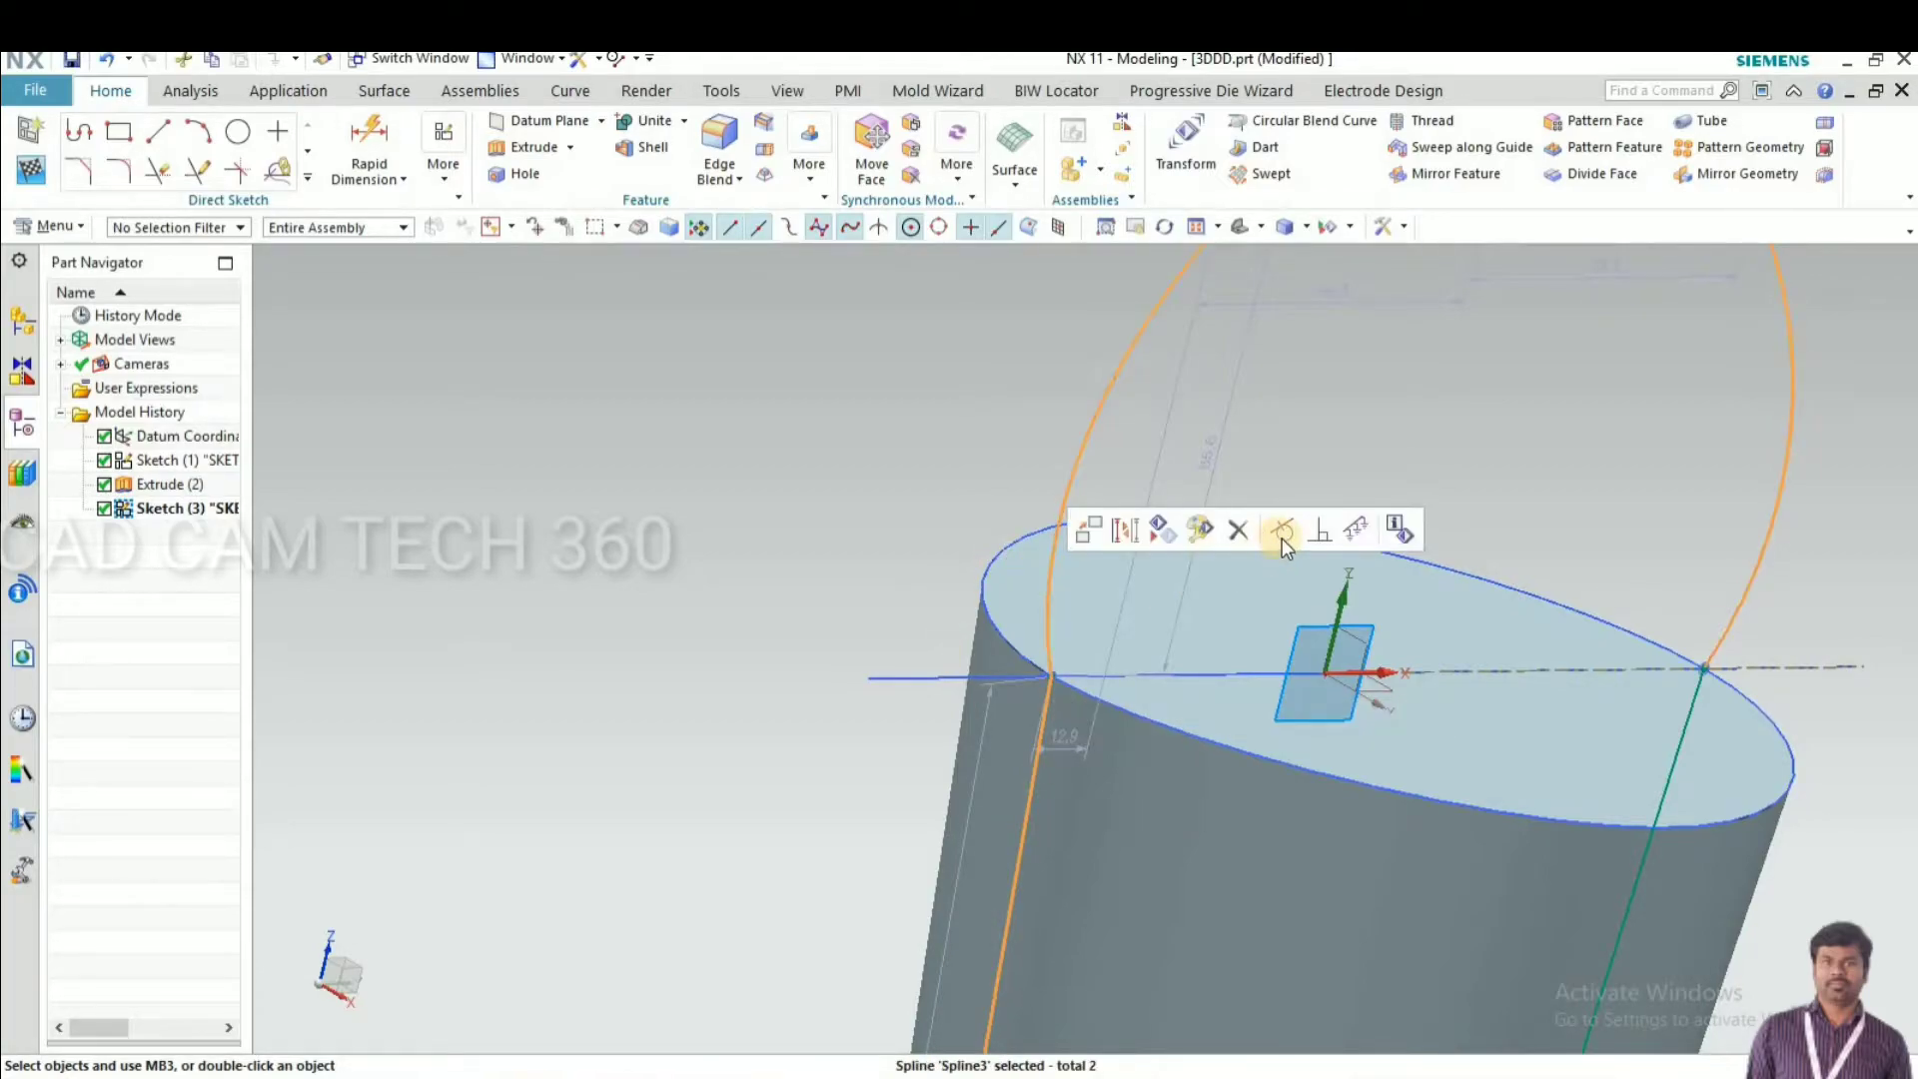
click(1276, 532)
Add a tangent constraint between the arch spline's other end and the second side line
scroll(1108, 697, down, 5)
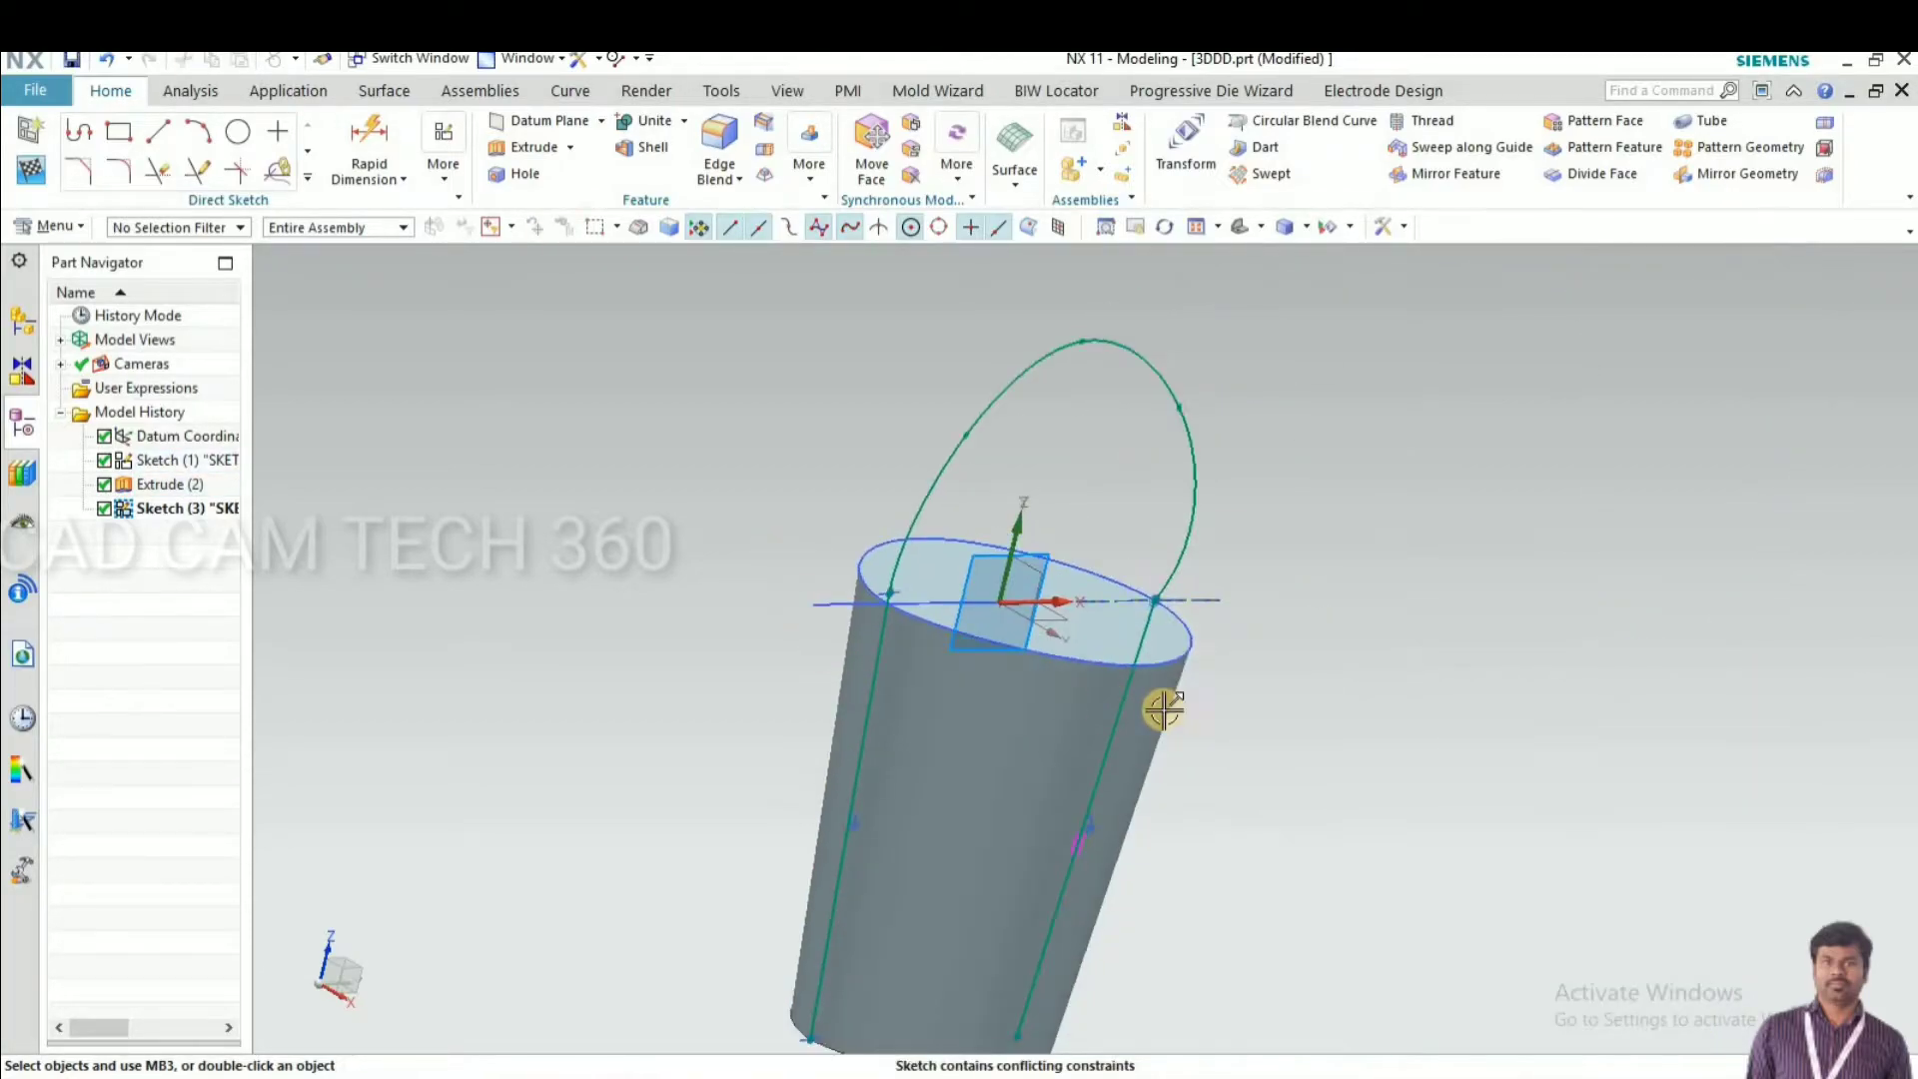
middle_drag(1134, 697, 1167, 670)
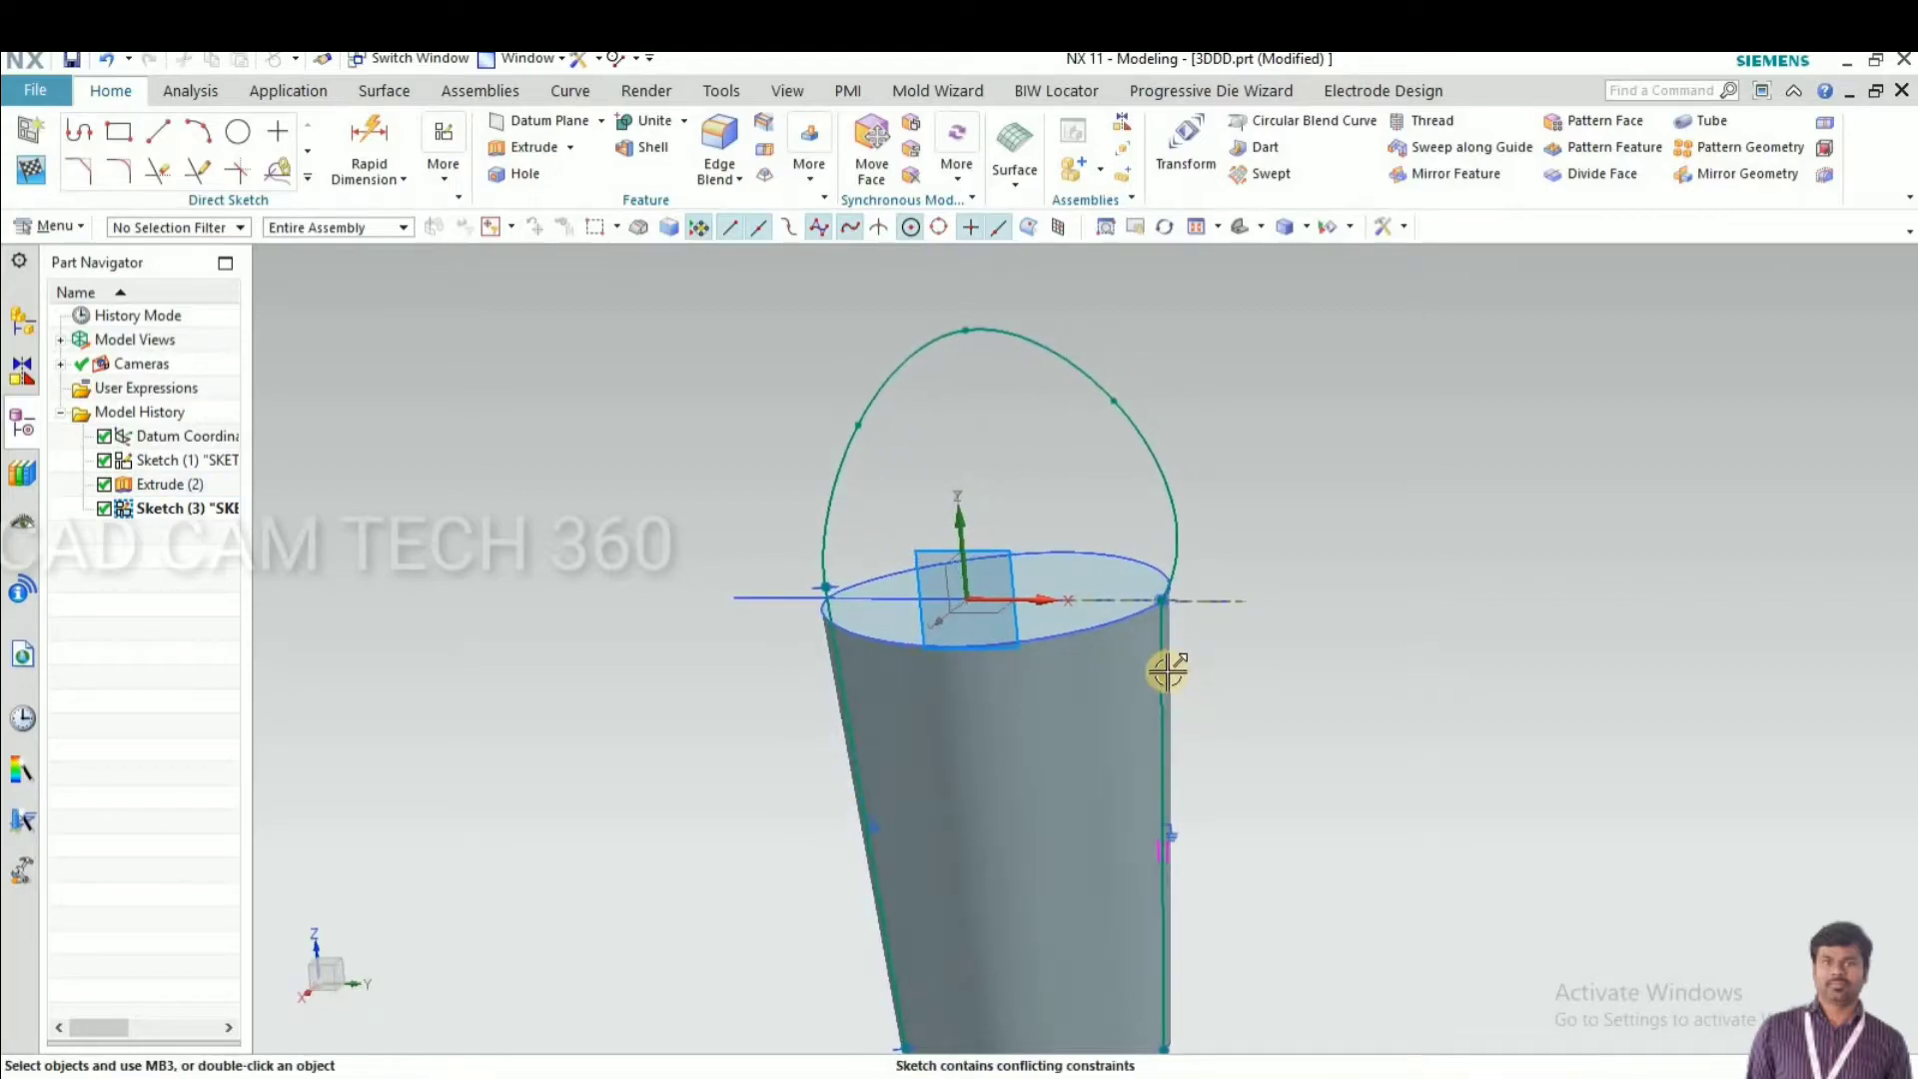
click(1245, 683)
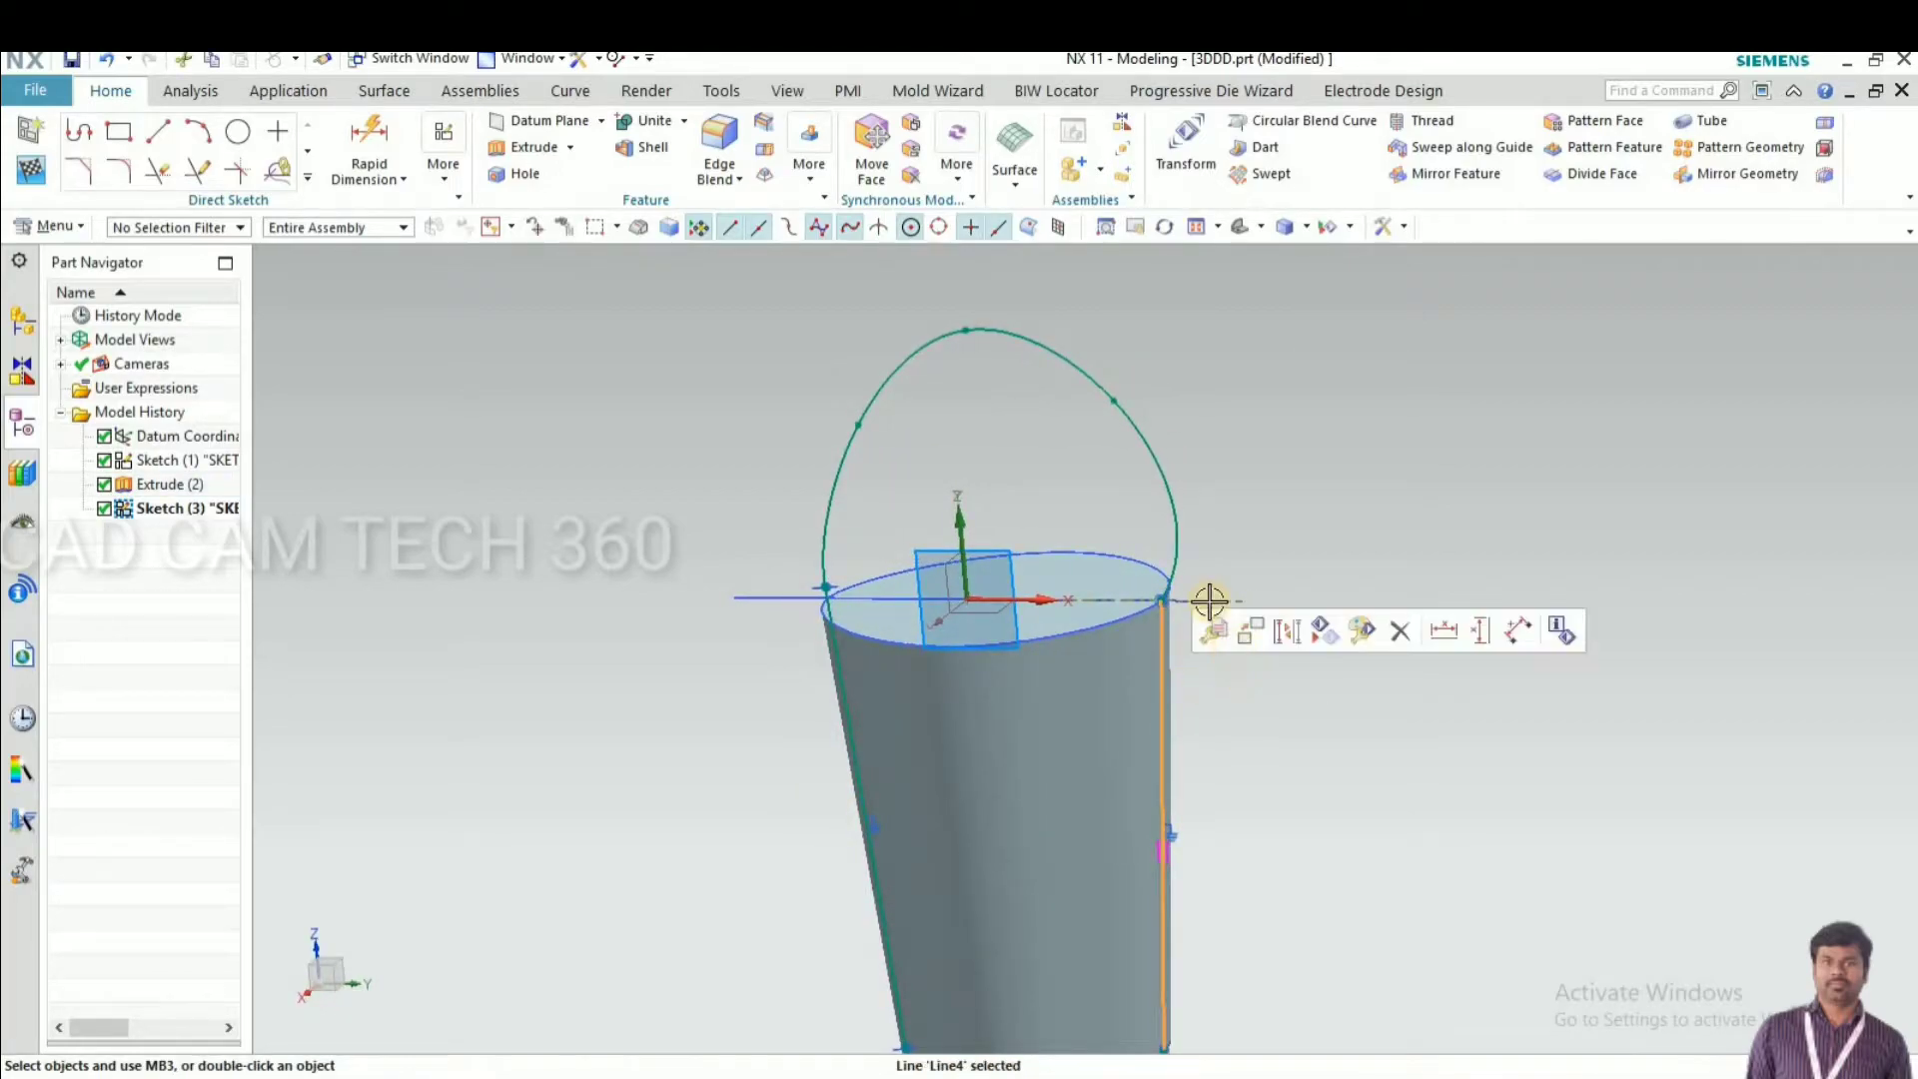
click(1181, 545)
click(1424, 488)
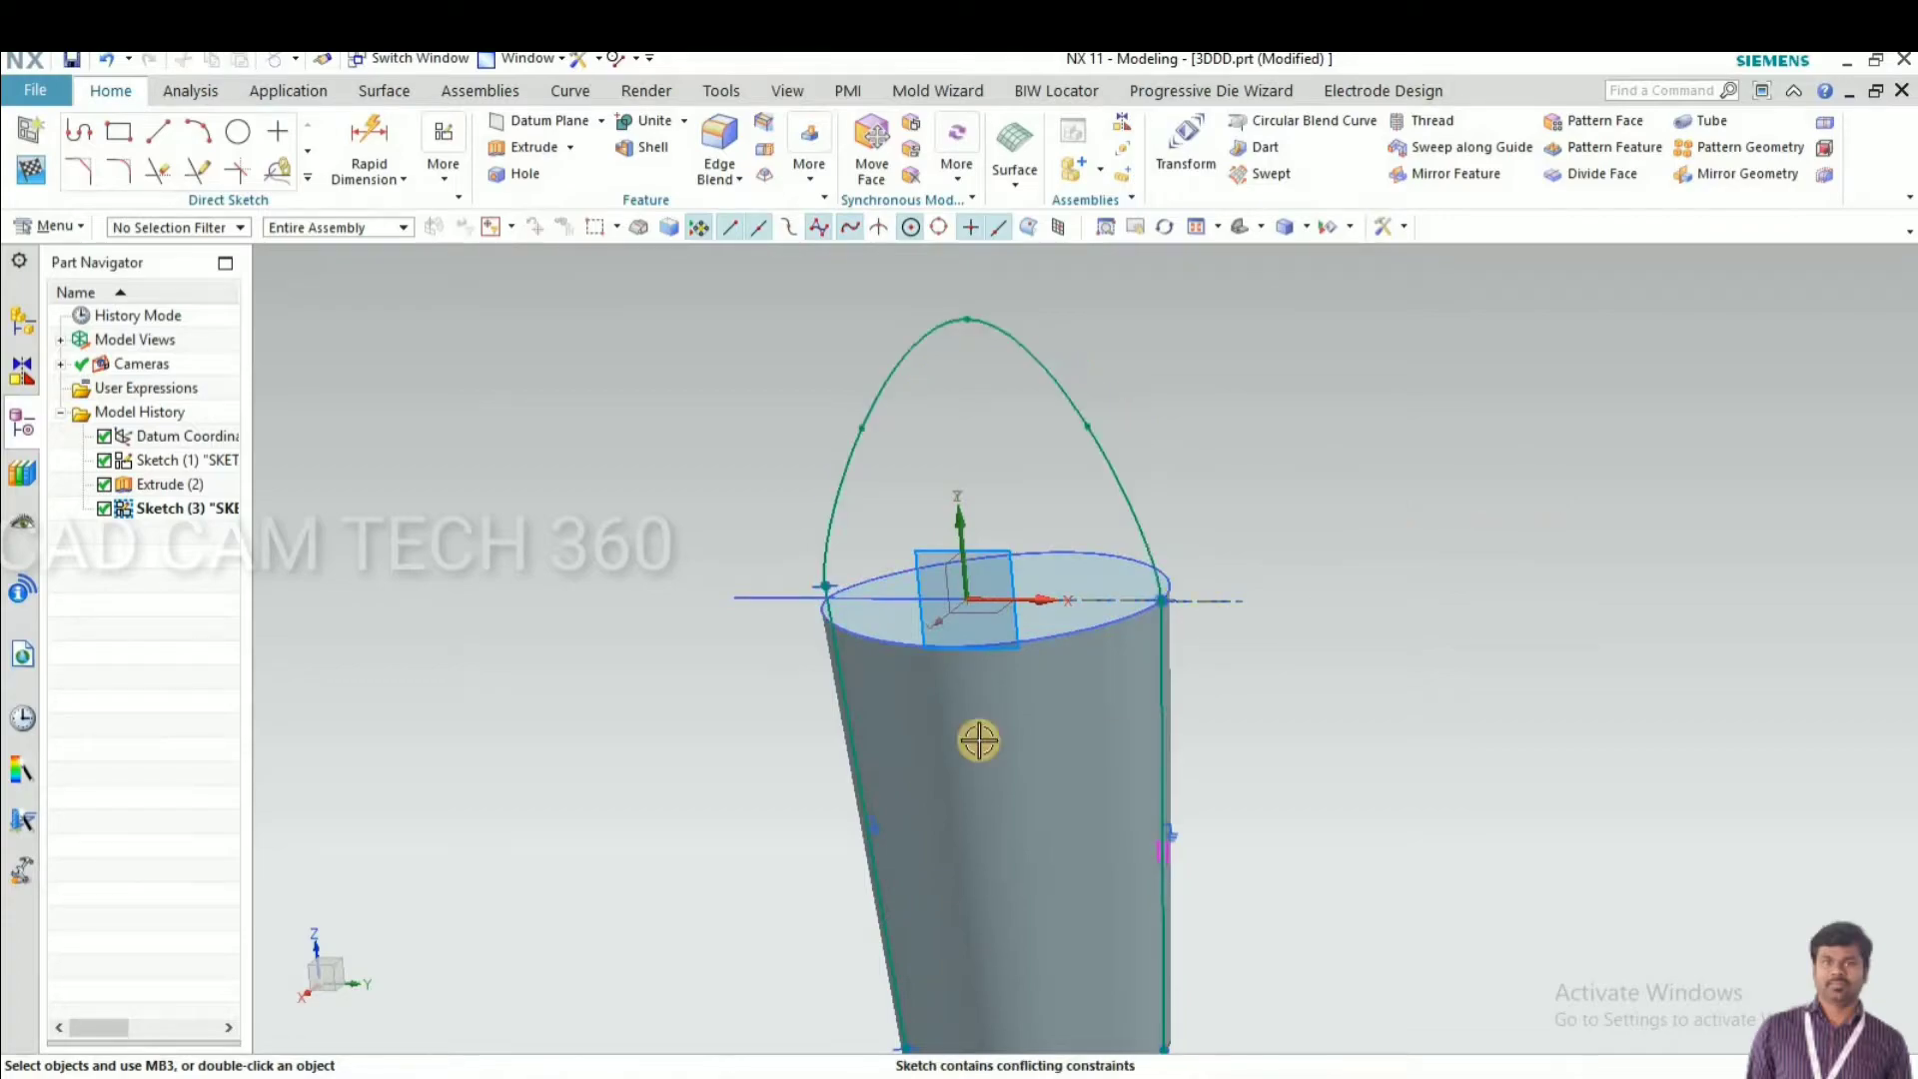
Move the spline's start point onto the first side line's upper endpoint at the rim and finish the sketch
middle_drag(783, 720, 735, 761)
scroll(1089, 545, up, 8)
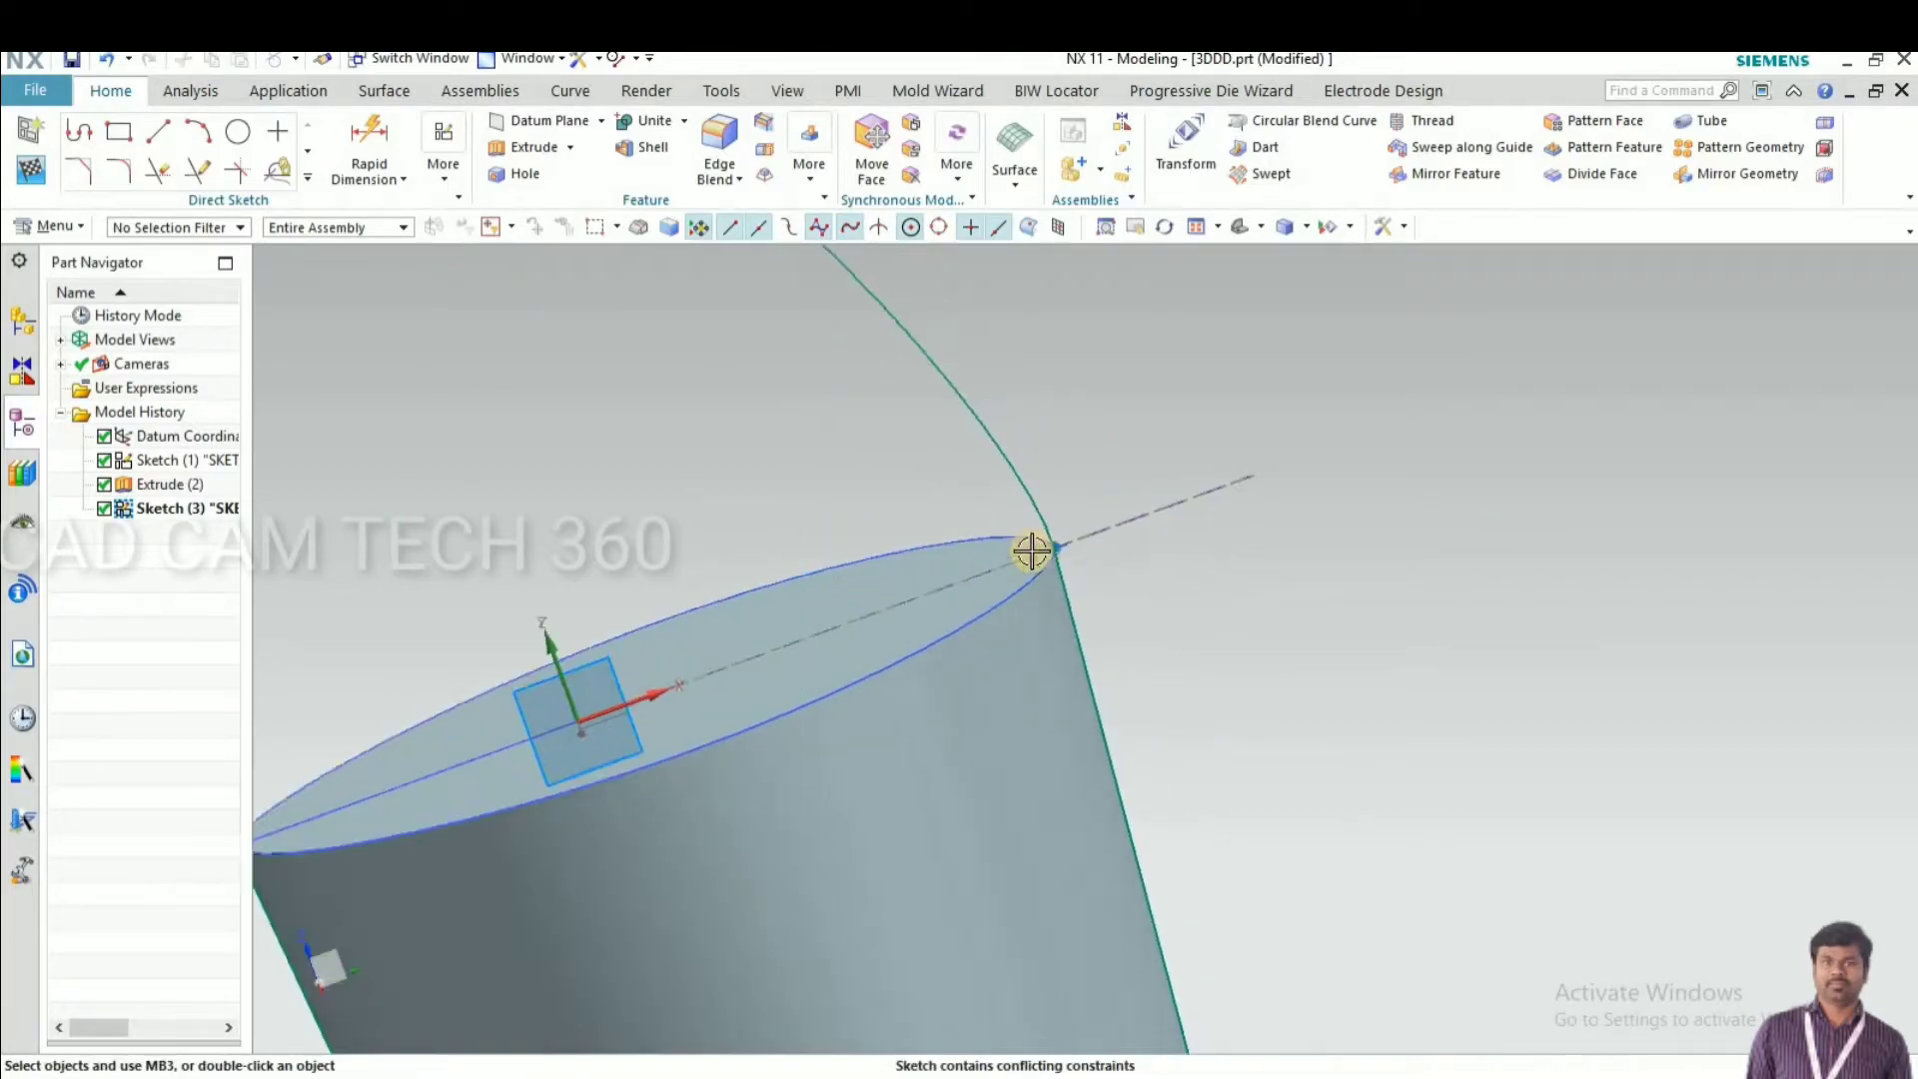
scroll(1118, 555, up, 2)
scroll(1105, 506, down, 5)
middle_drag(1104, 503, 710, 630)
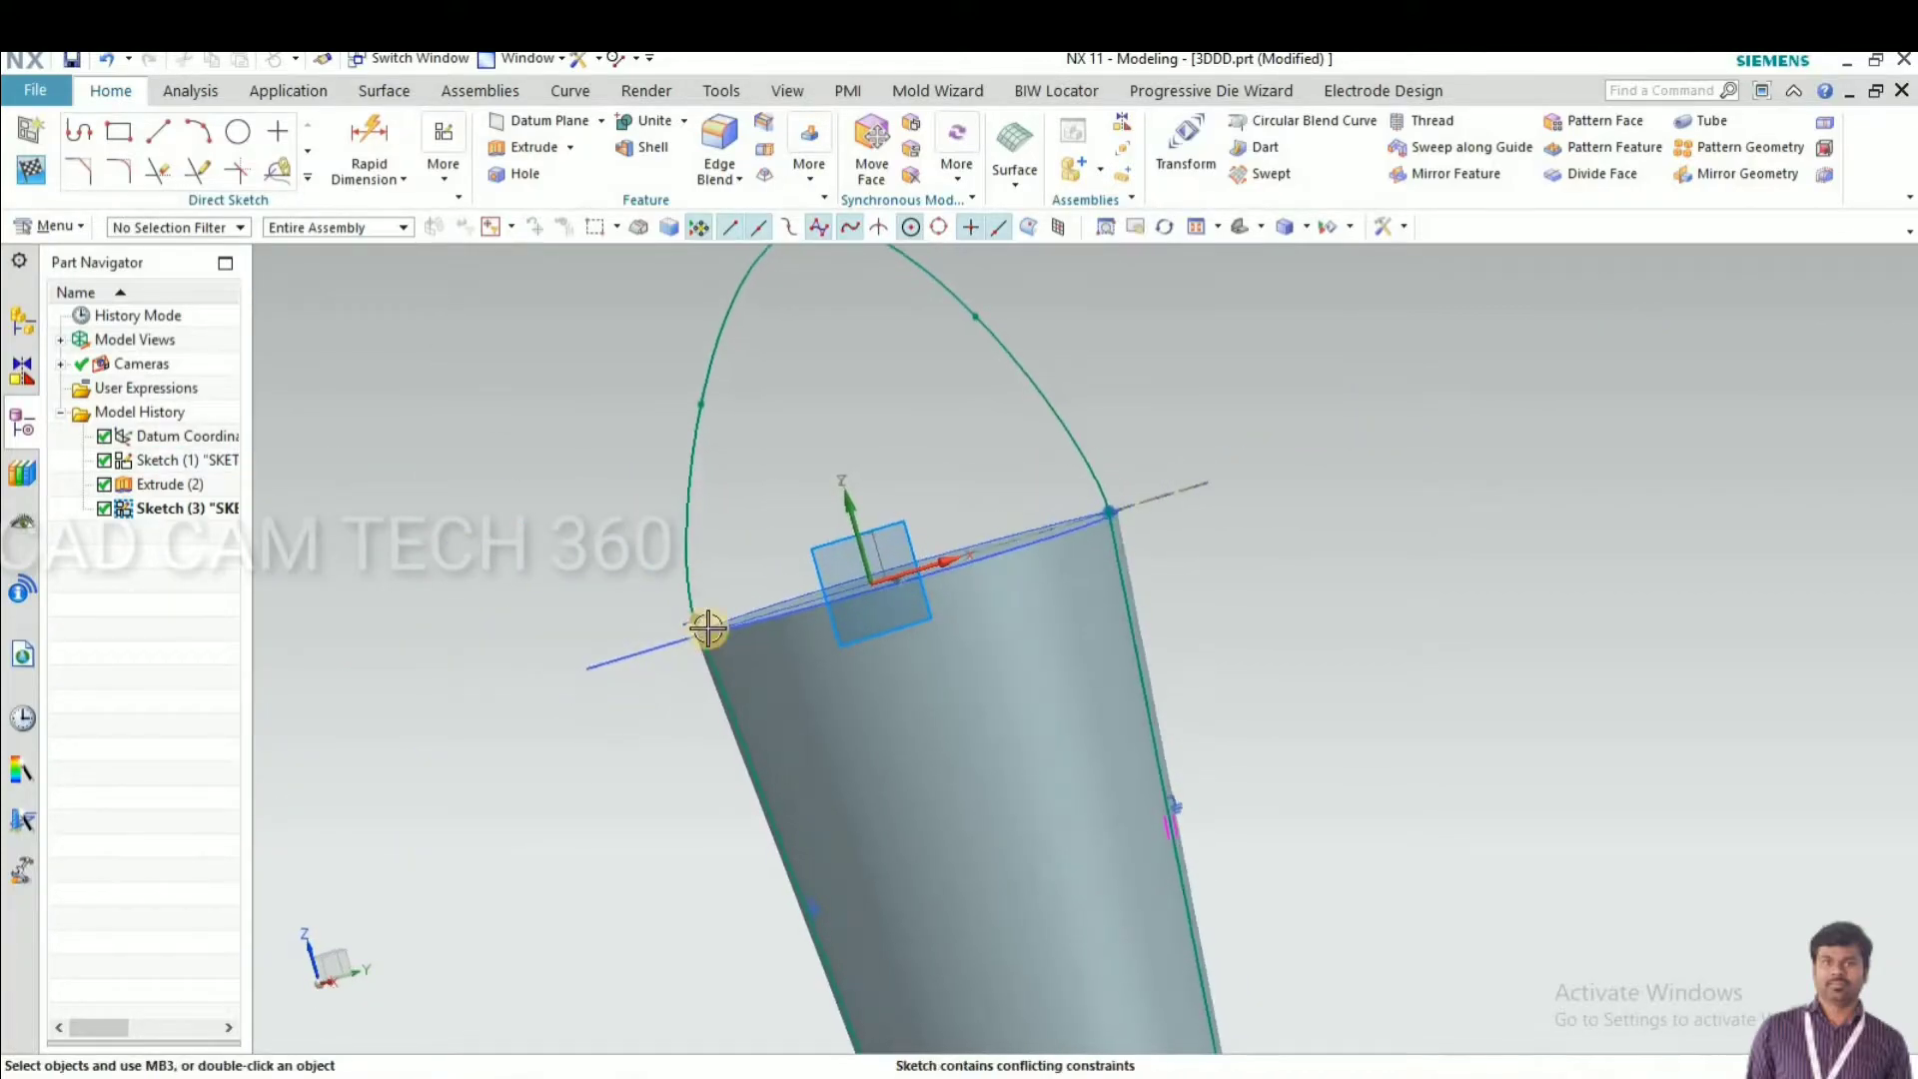
scroll(732, 569, up, 5)
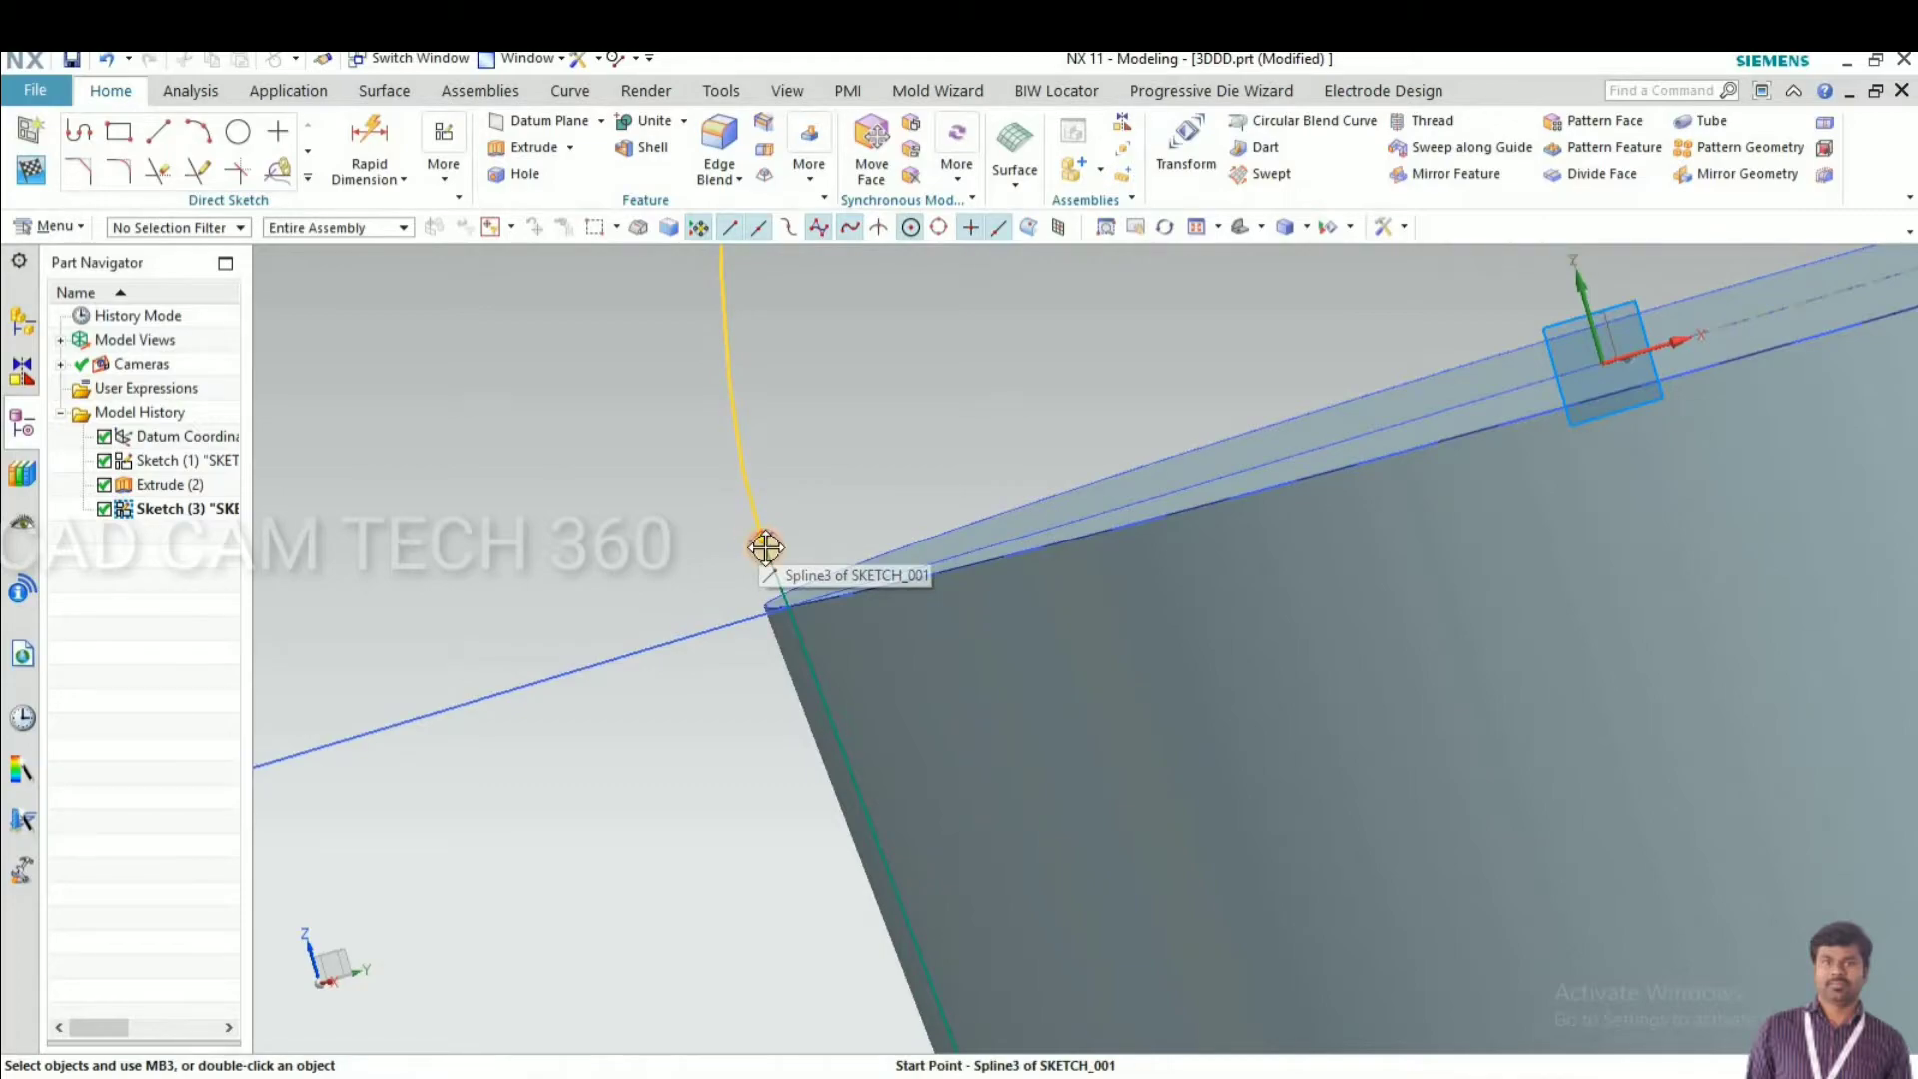
drag(775, 592, 782, 600)
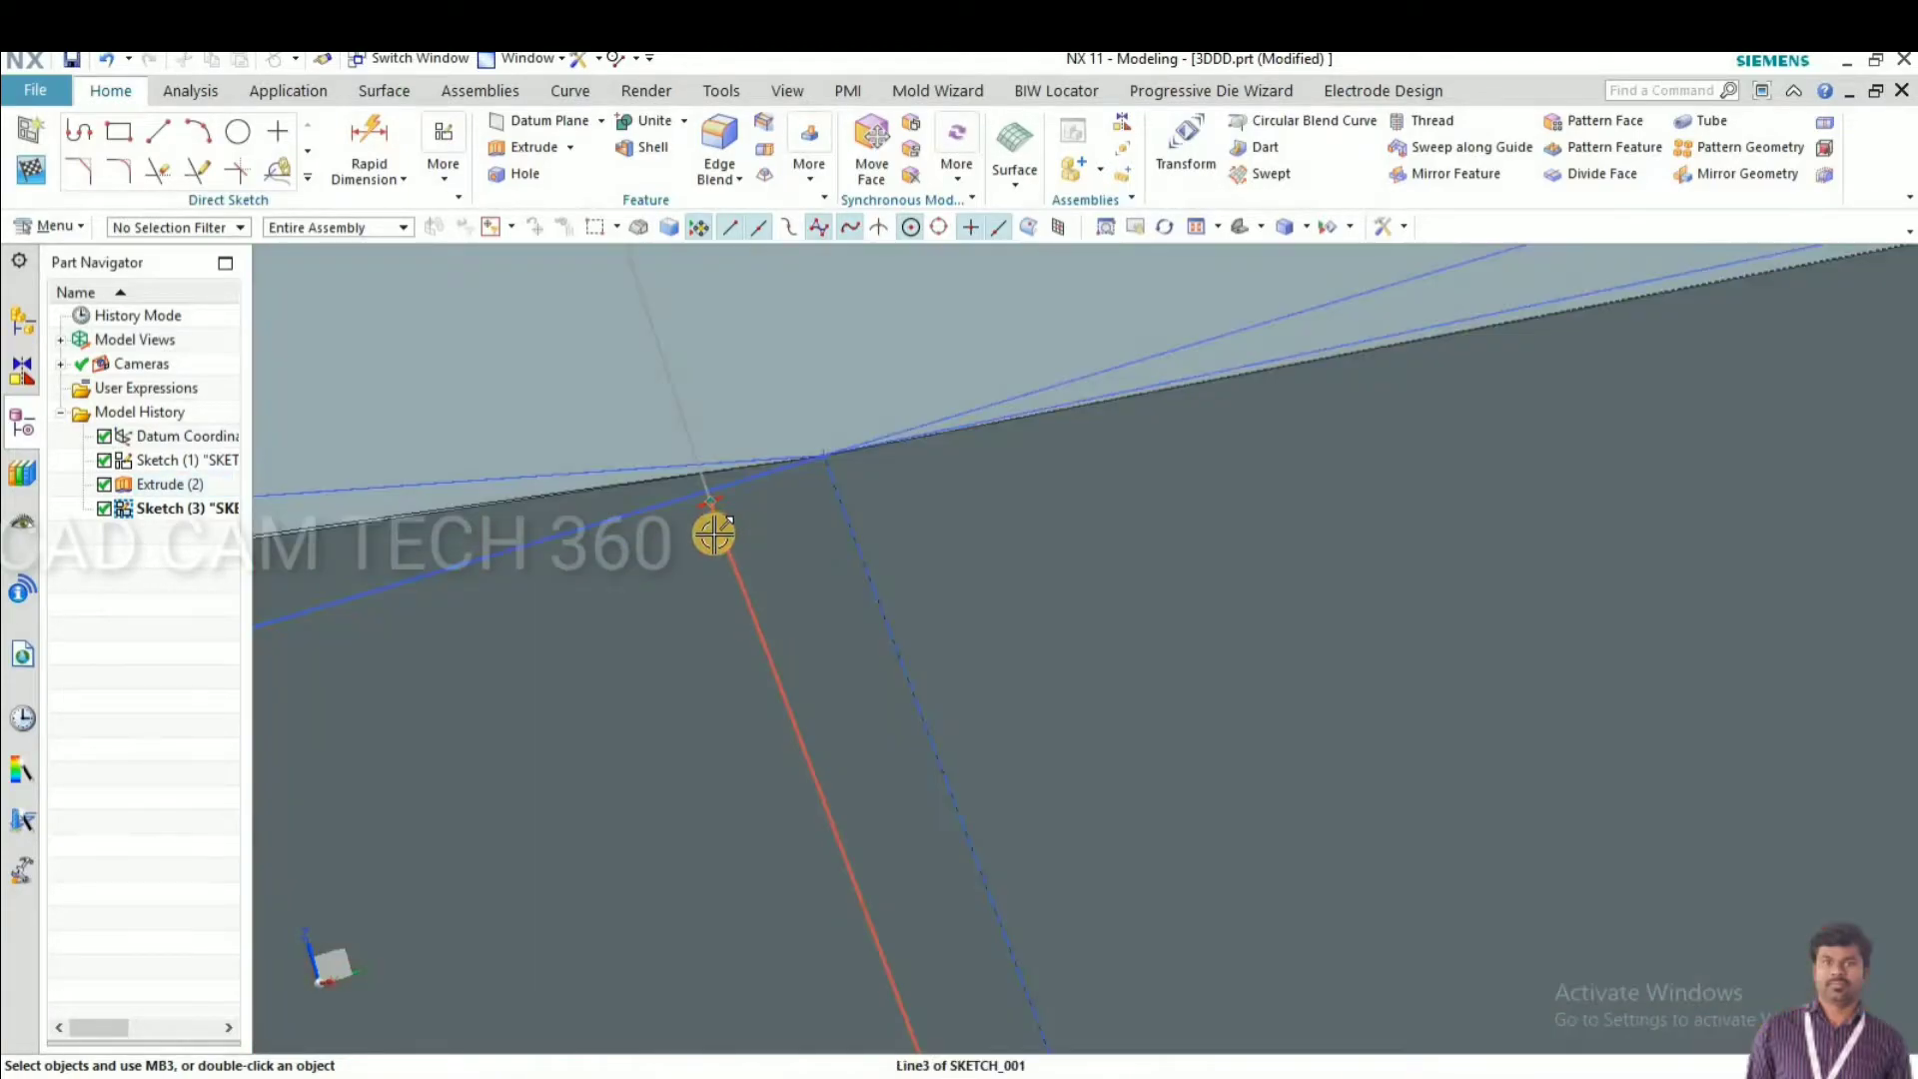
middle_drag(694, 614, 811, 647)
scroll(811, 646, down, 5)
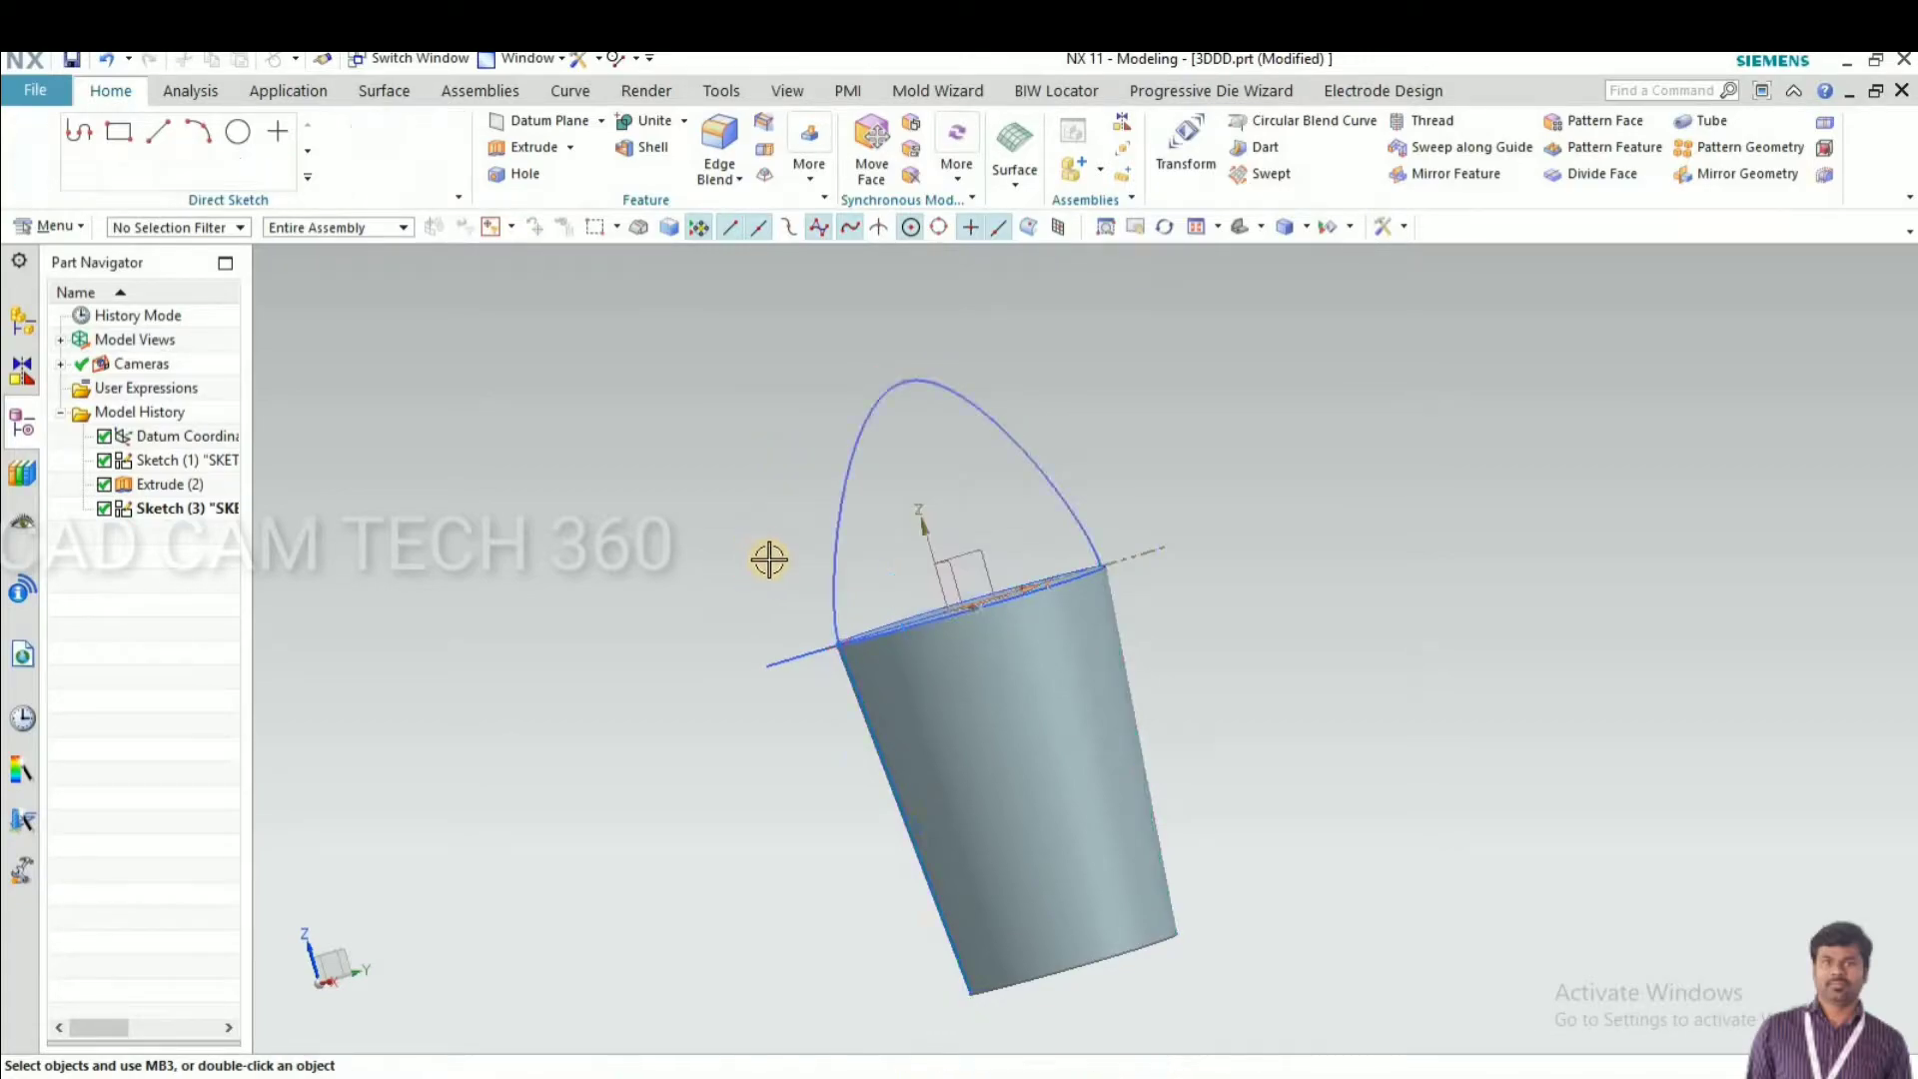
Start a Through Curves surface with one rim half as section 1 and the arch spline as section 2, setting last-section continuity to G0 (Position)
scroll(739, 610, down, 3)
middle_drag(710, 663, 796, 578)
scroll(796, 578, up, 4)
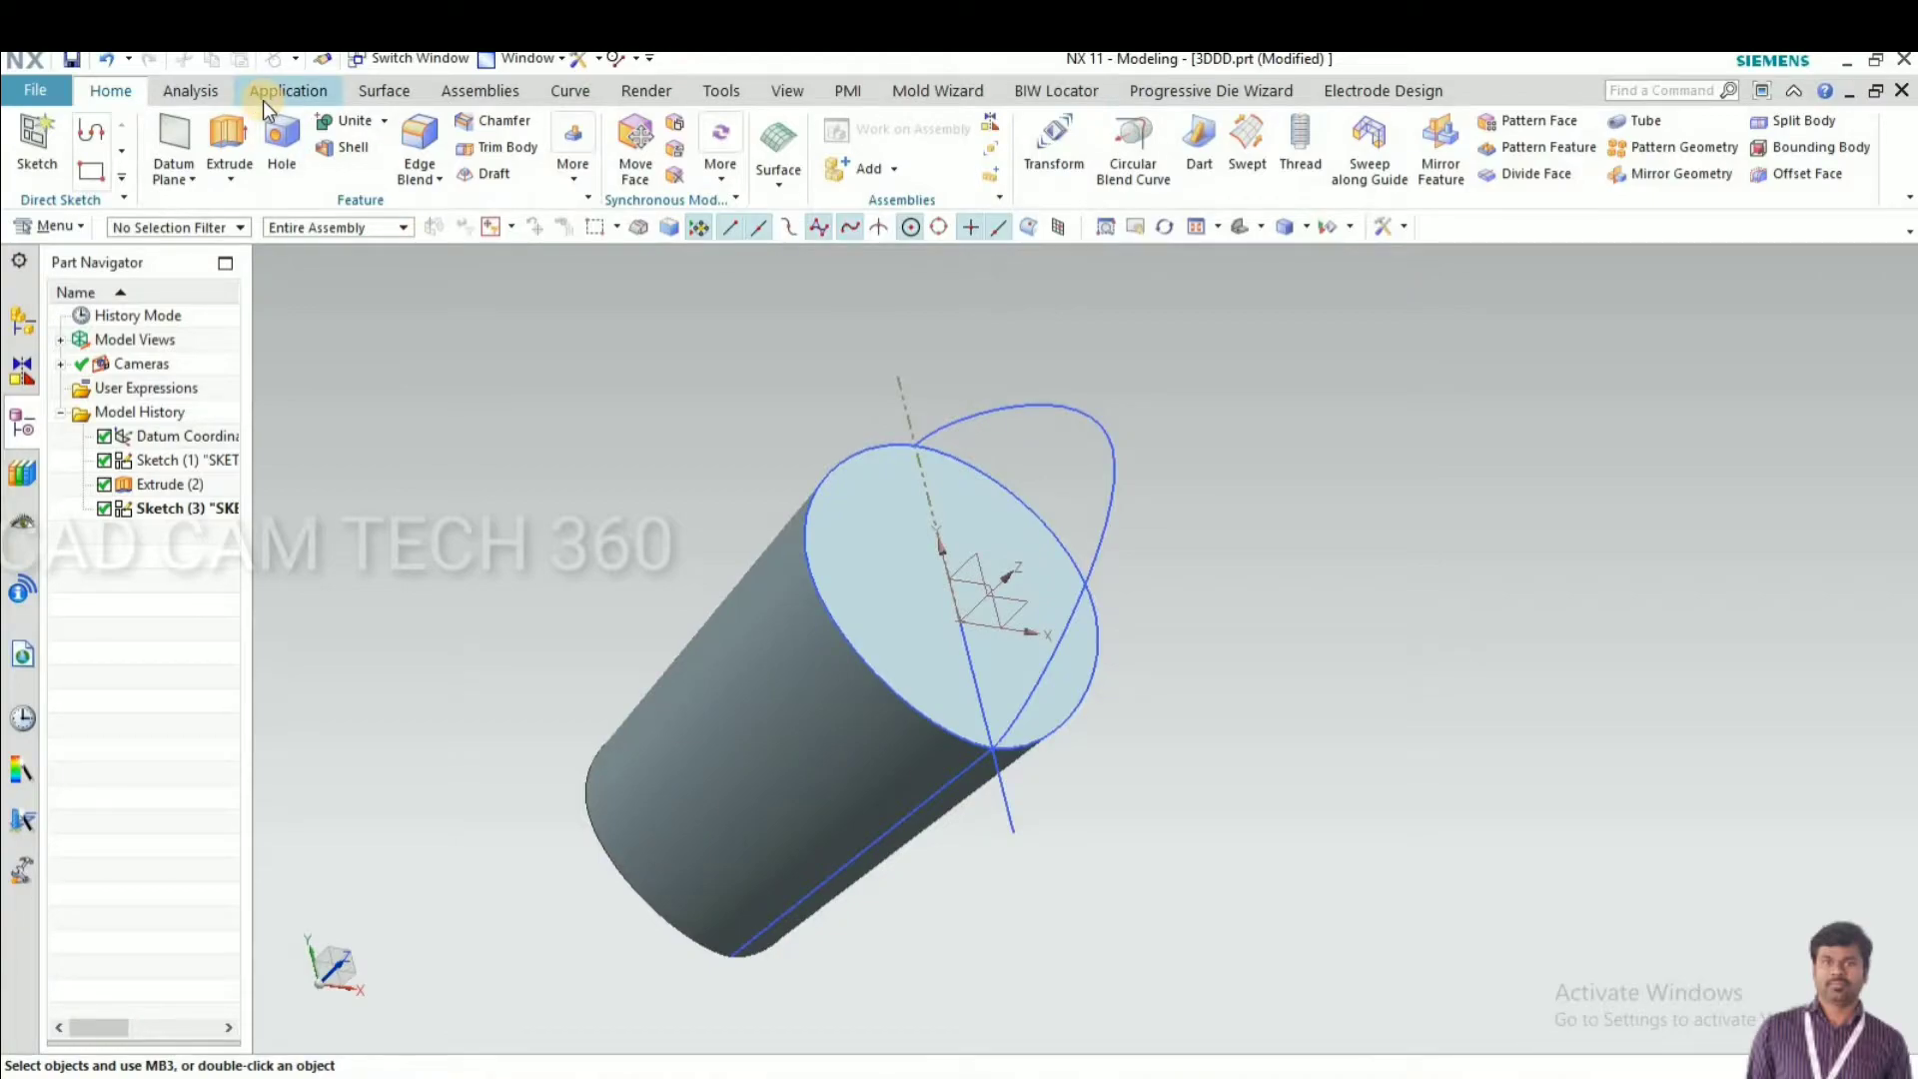
click(381, 93)
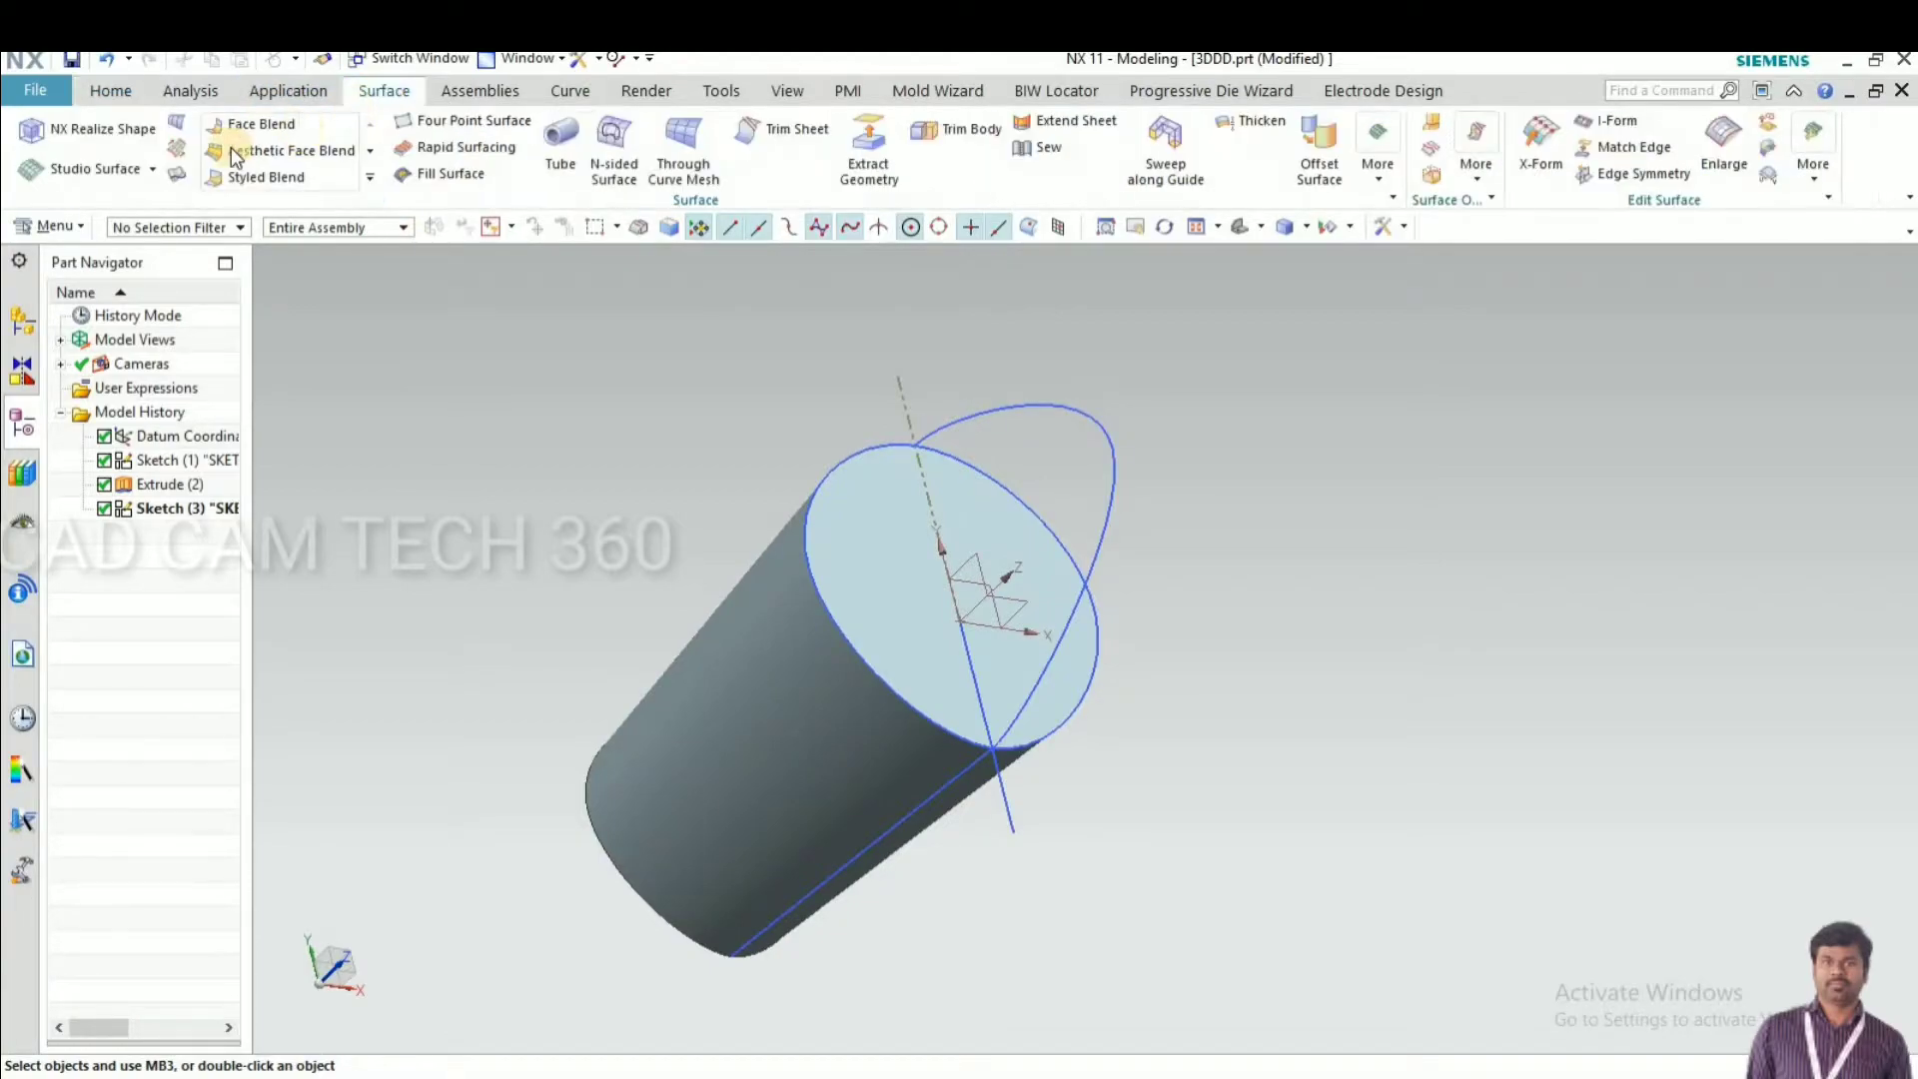
click(270, 152)
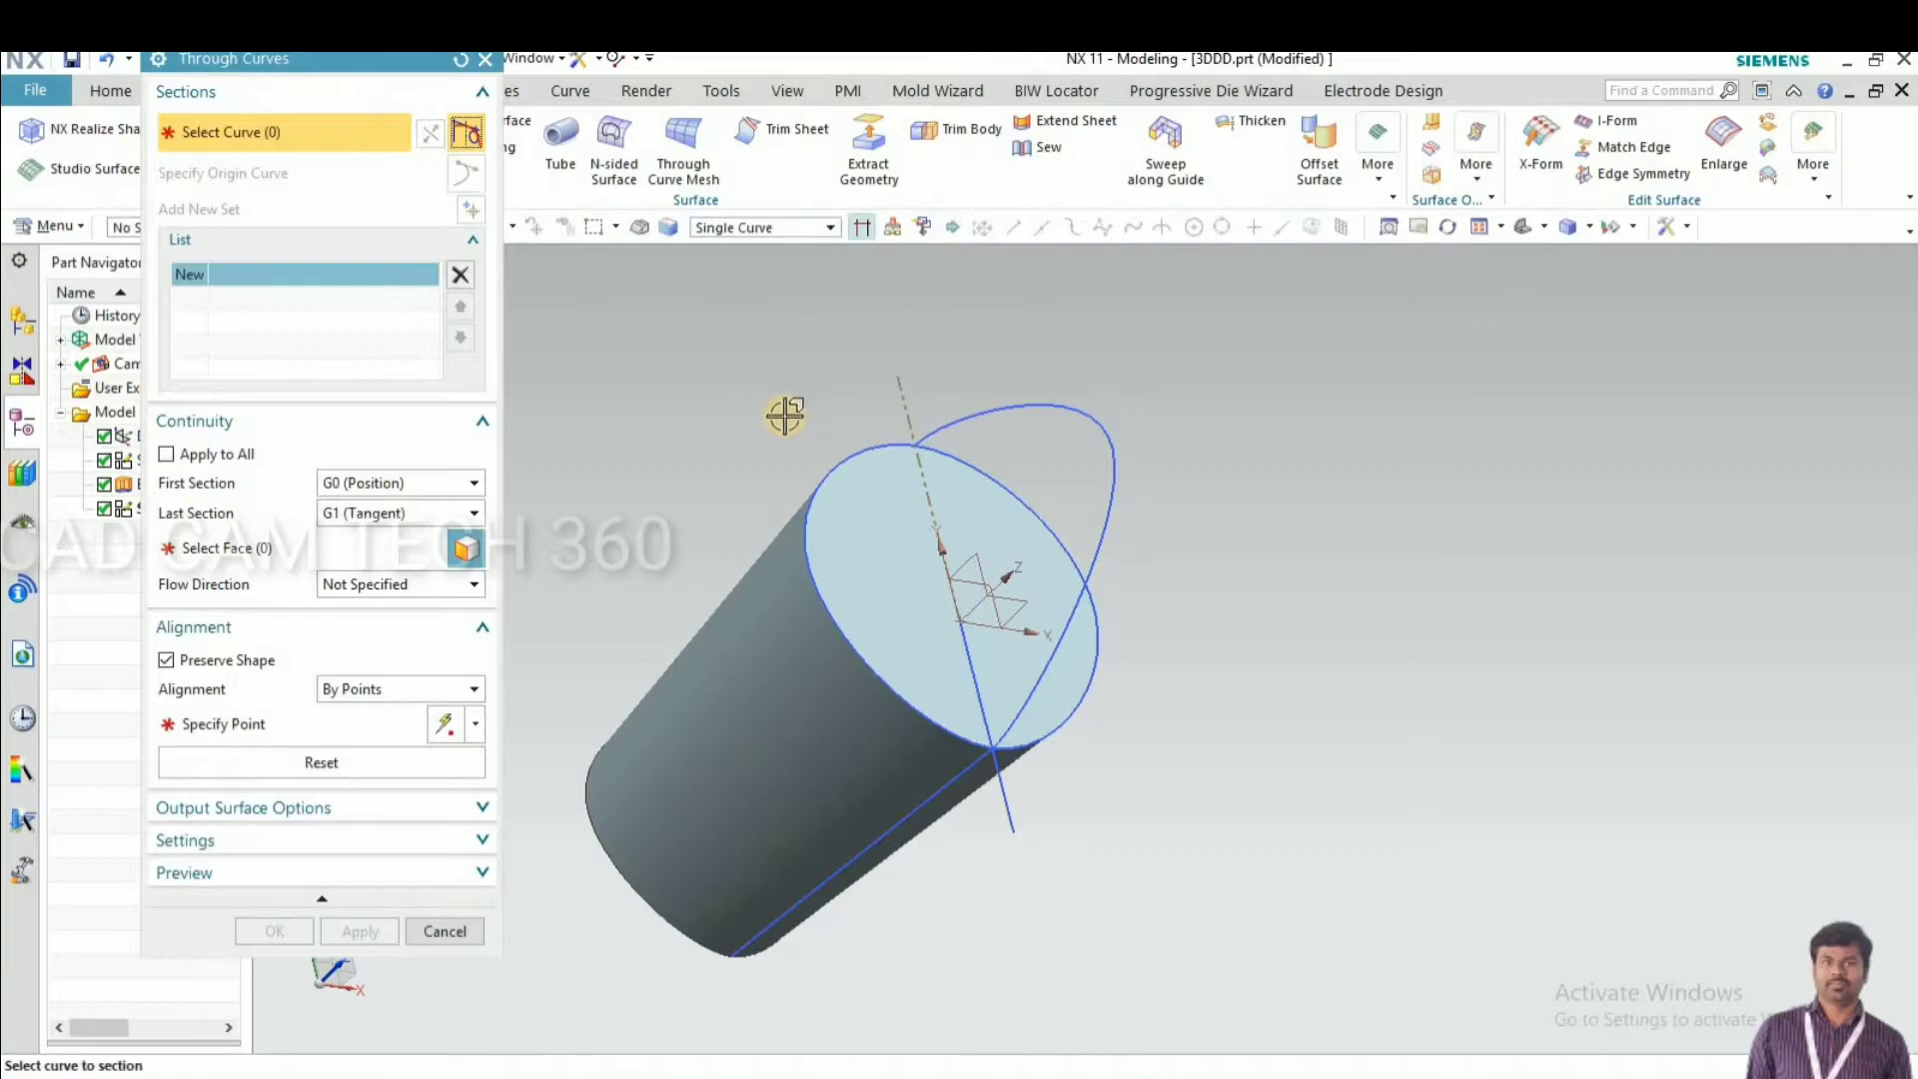
click(870, 439)
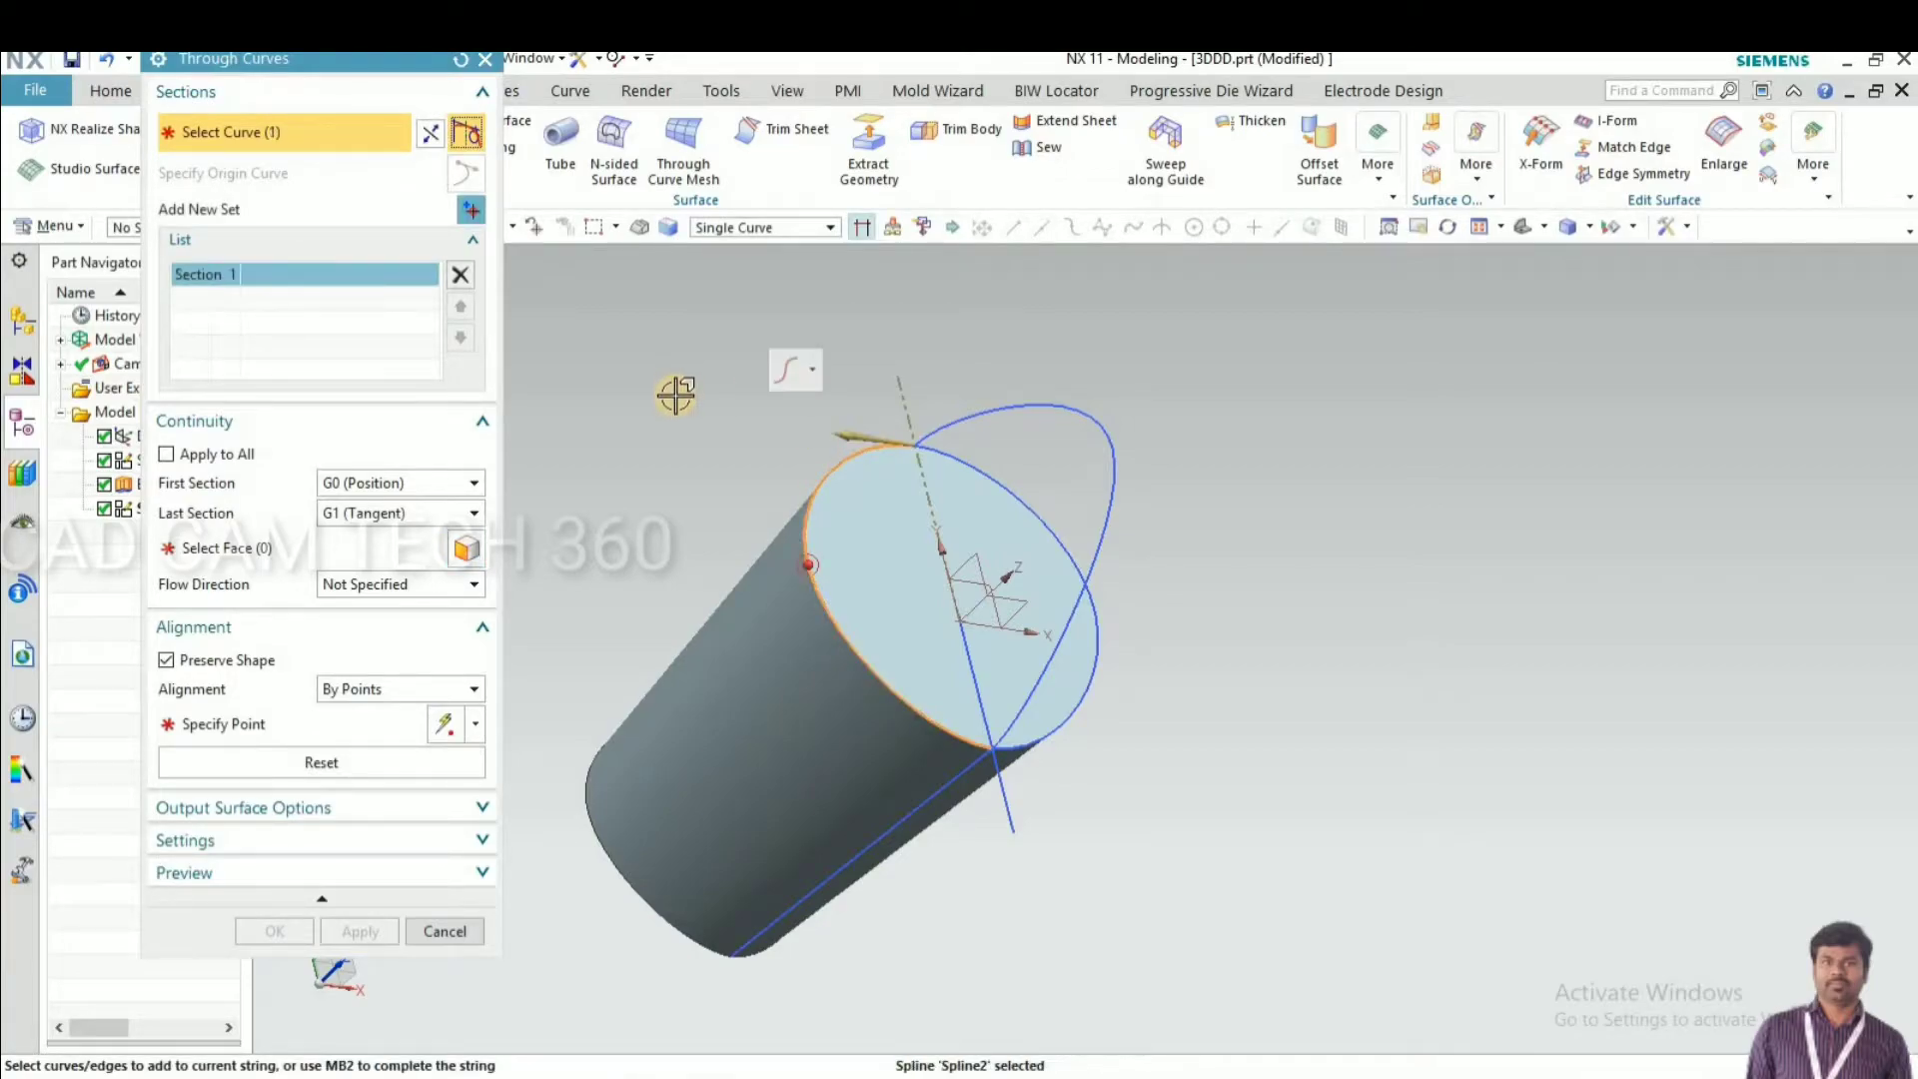
click(465, 207)
click(392, 513)
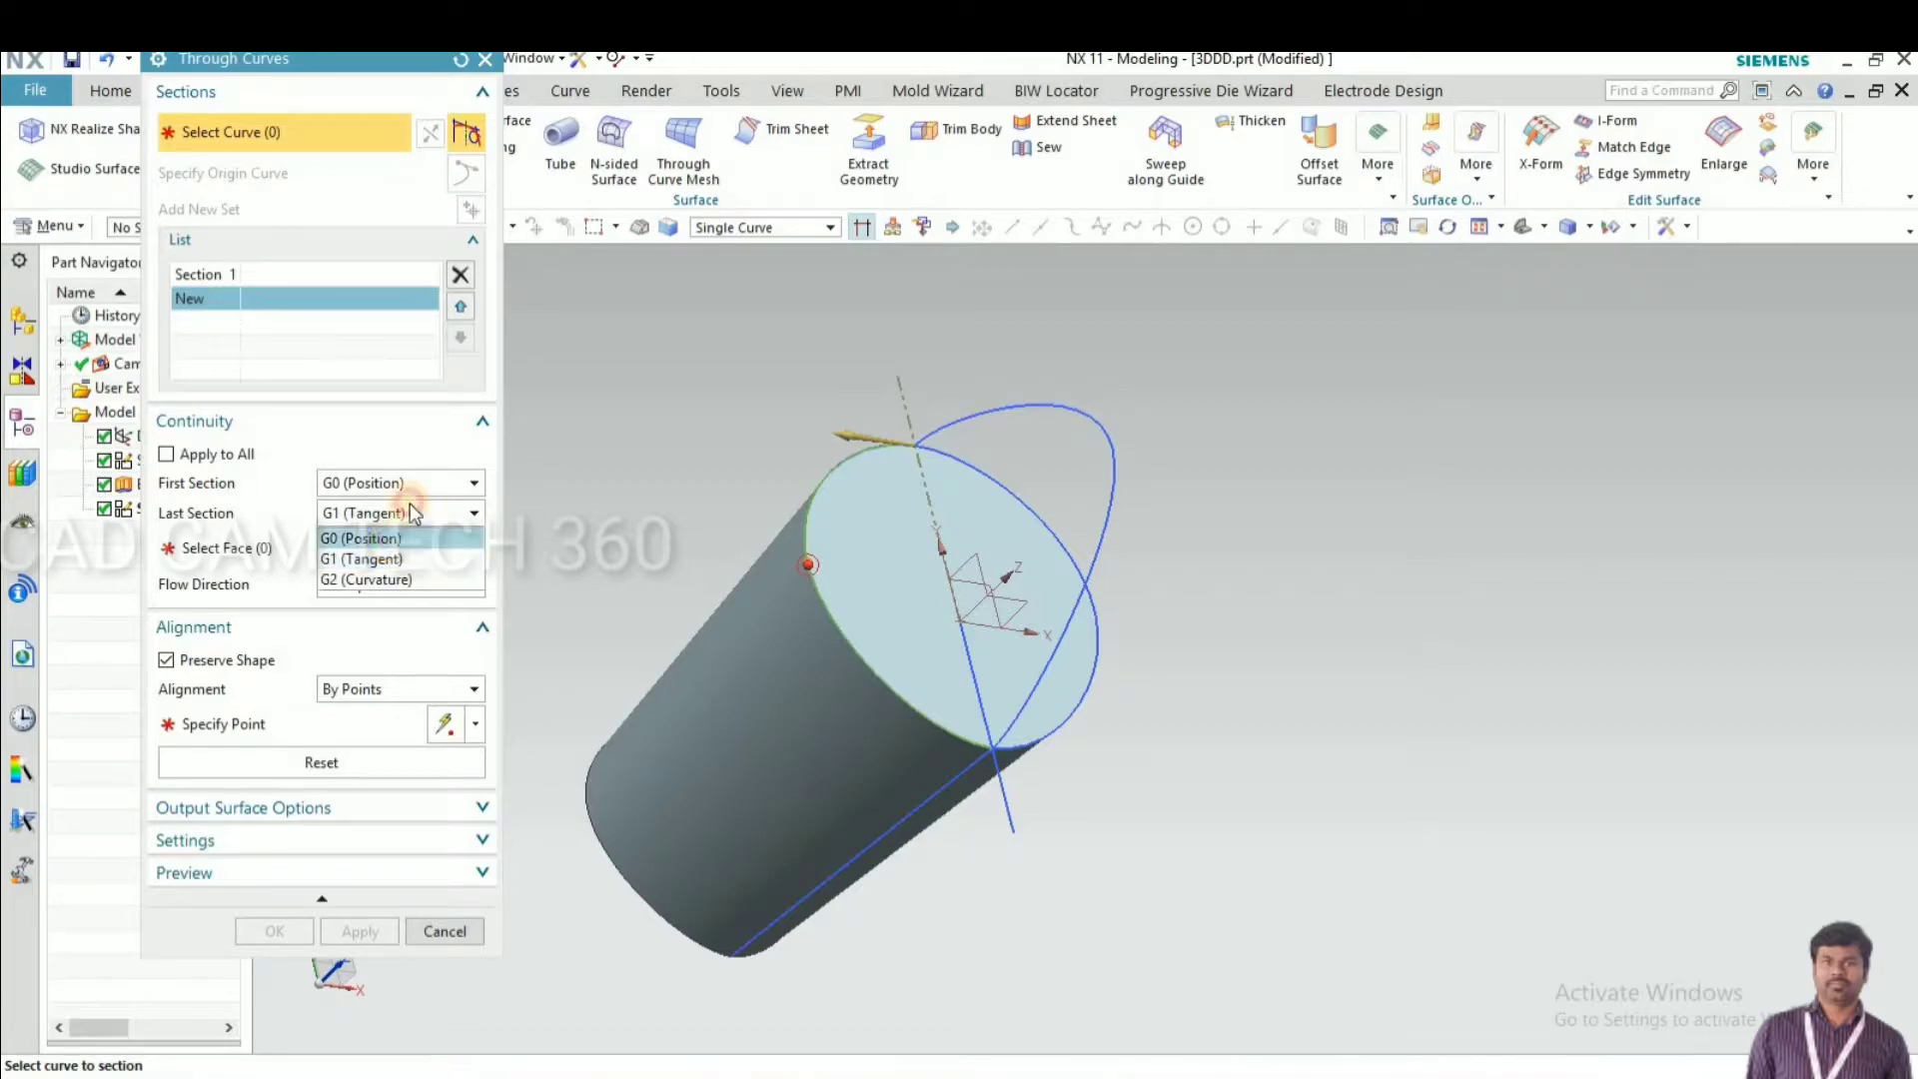
click(388, 540)
click(937, 423)
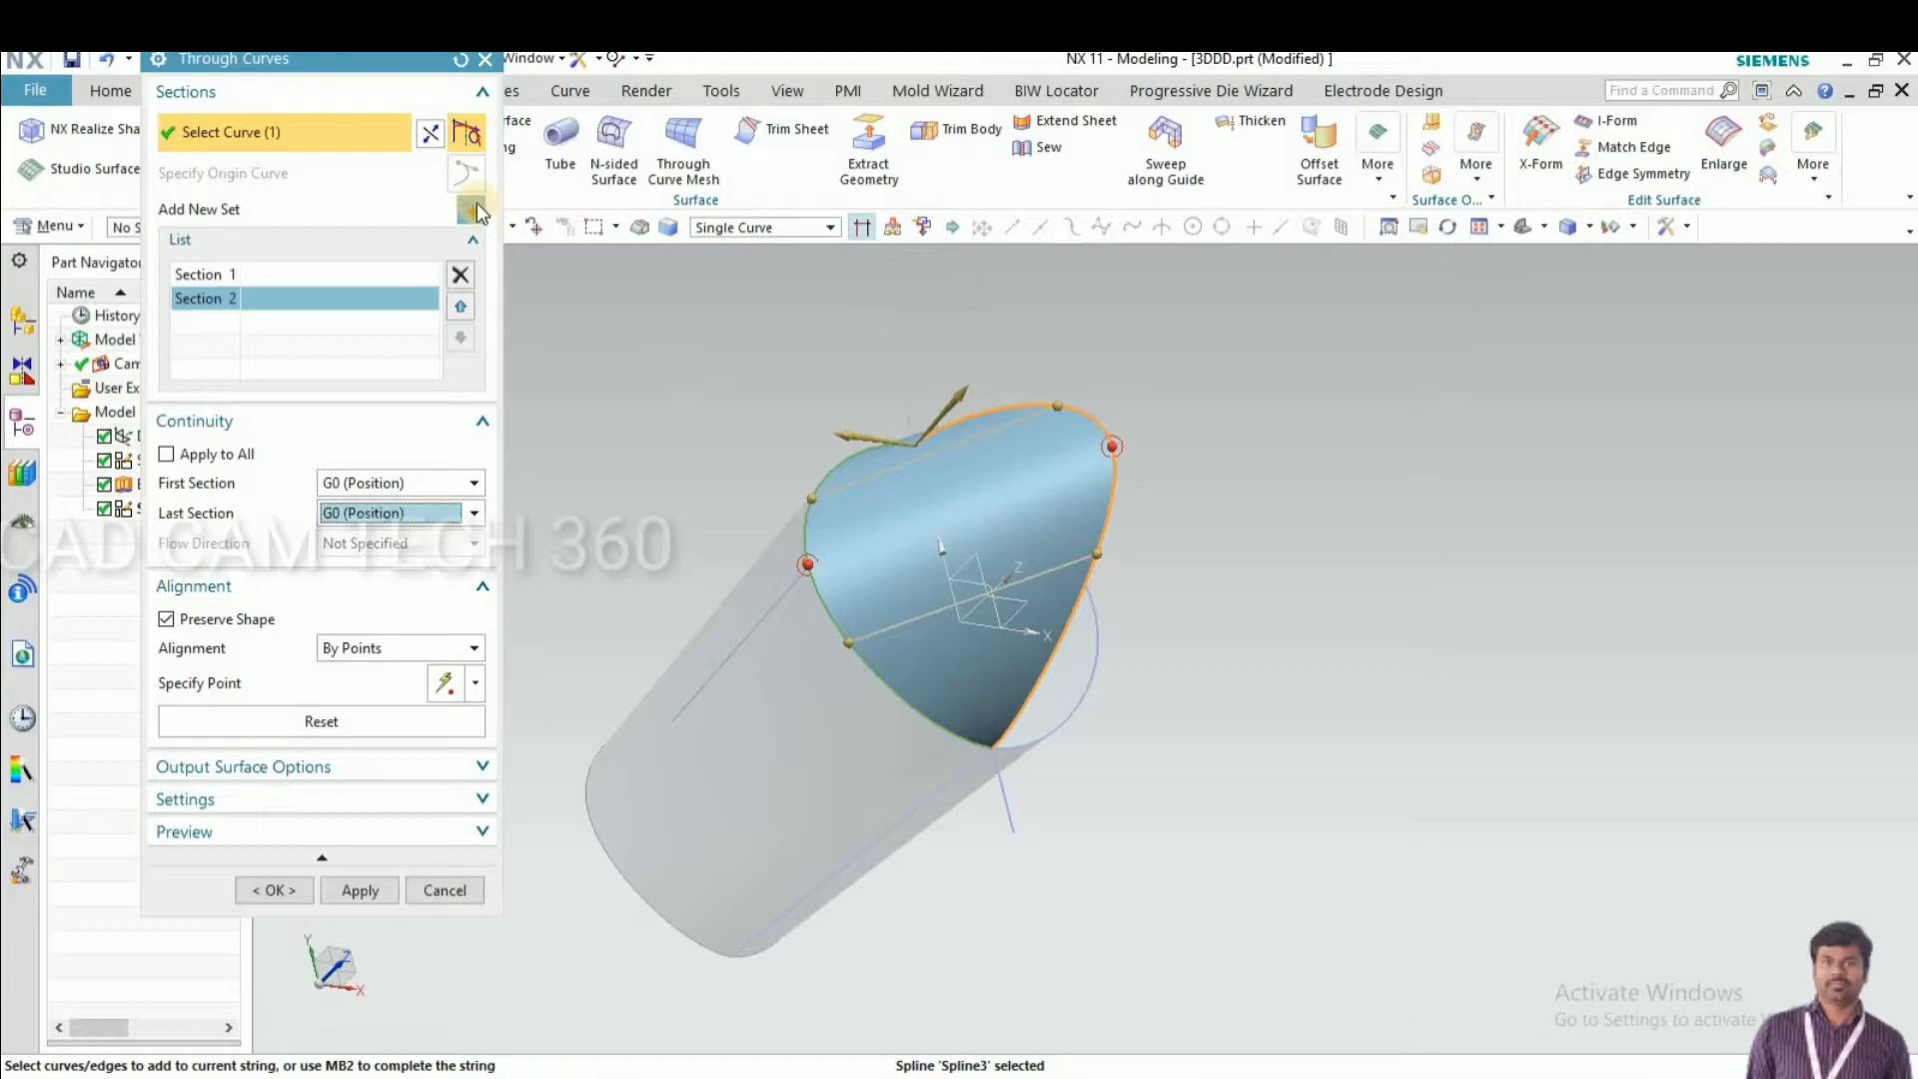
Add the opposite half of the rim as the third section of the Through Curves surface
middle_click(1219, 415)
middle_drag(1220, 415, 974, 461)
click(974, 460)
middle_drag(770, 313, 770, 385)
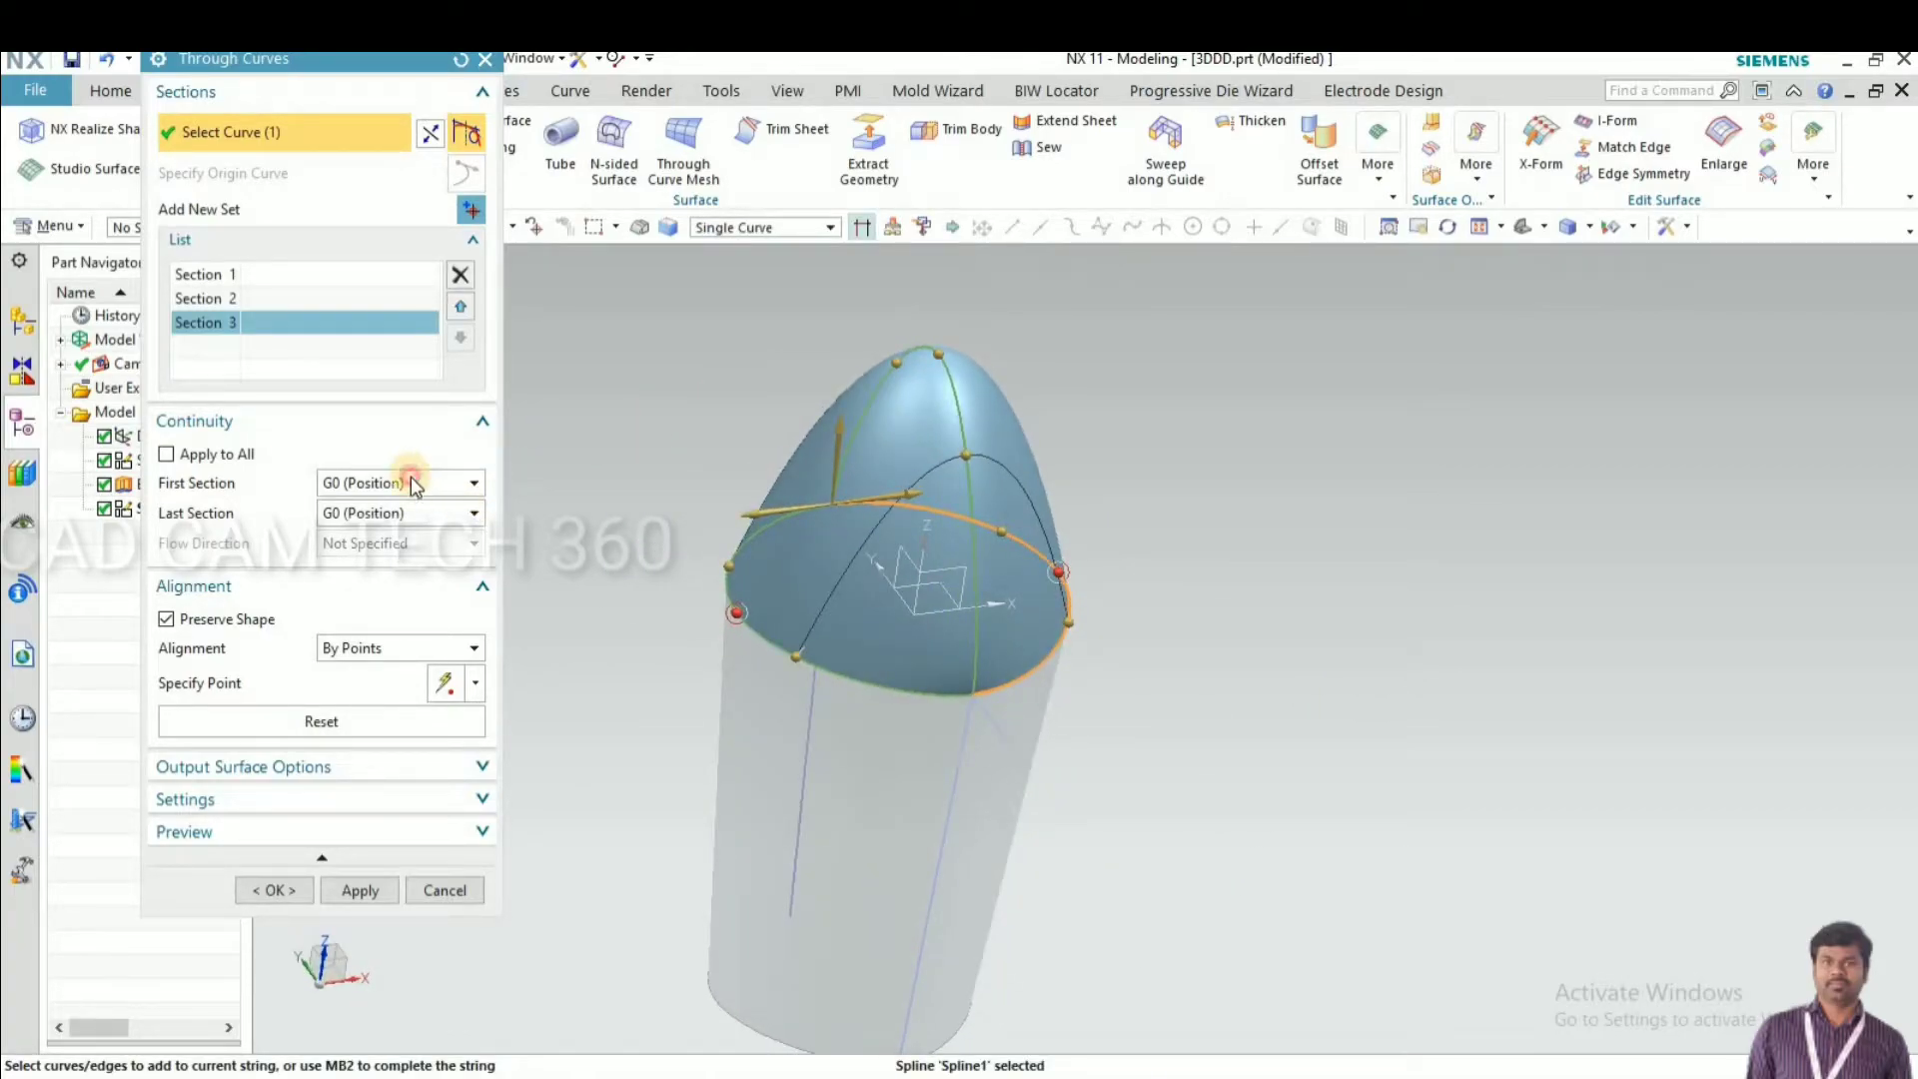
Set the first and last sections to G1 (Tangent) against the body's adjoining side faces and create the dome surface
click(382, 526)
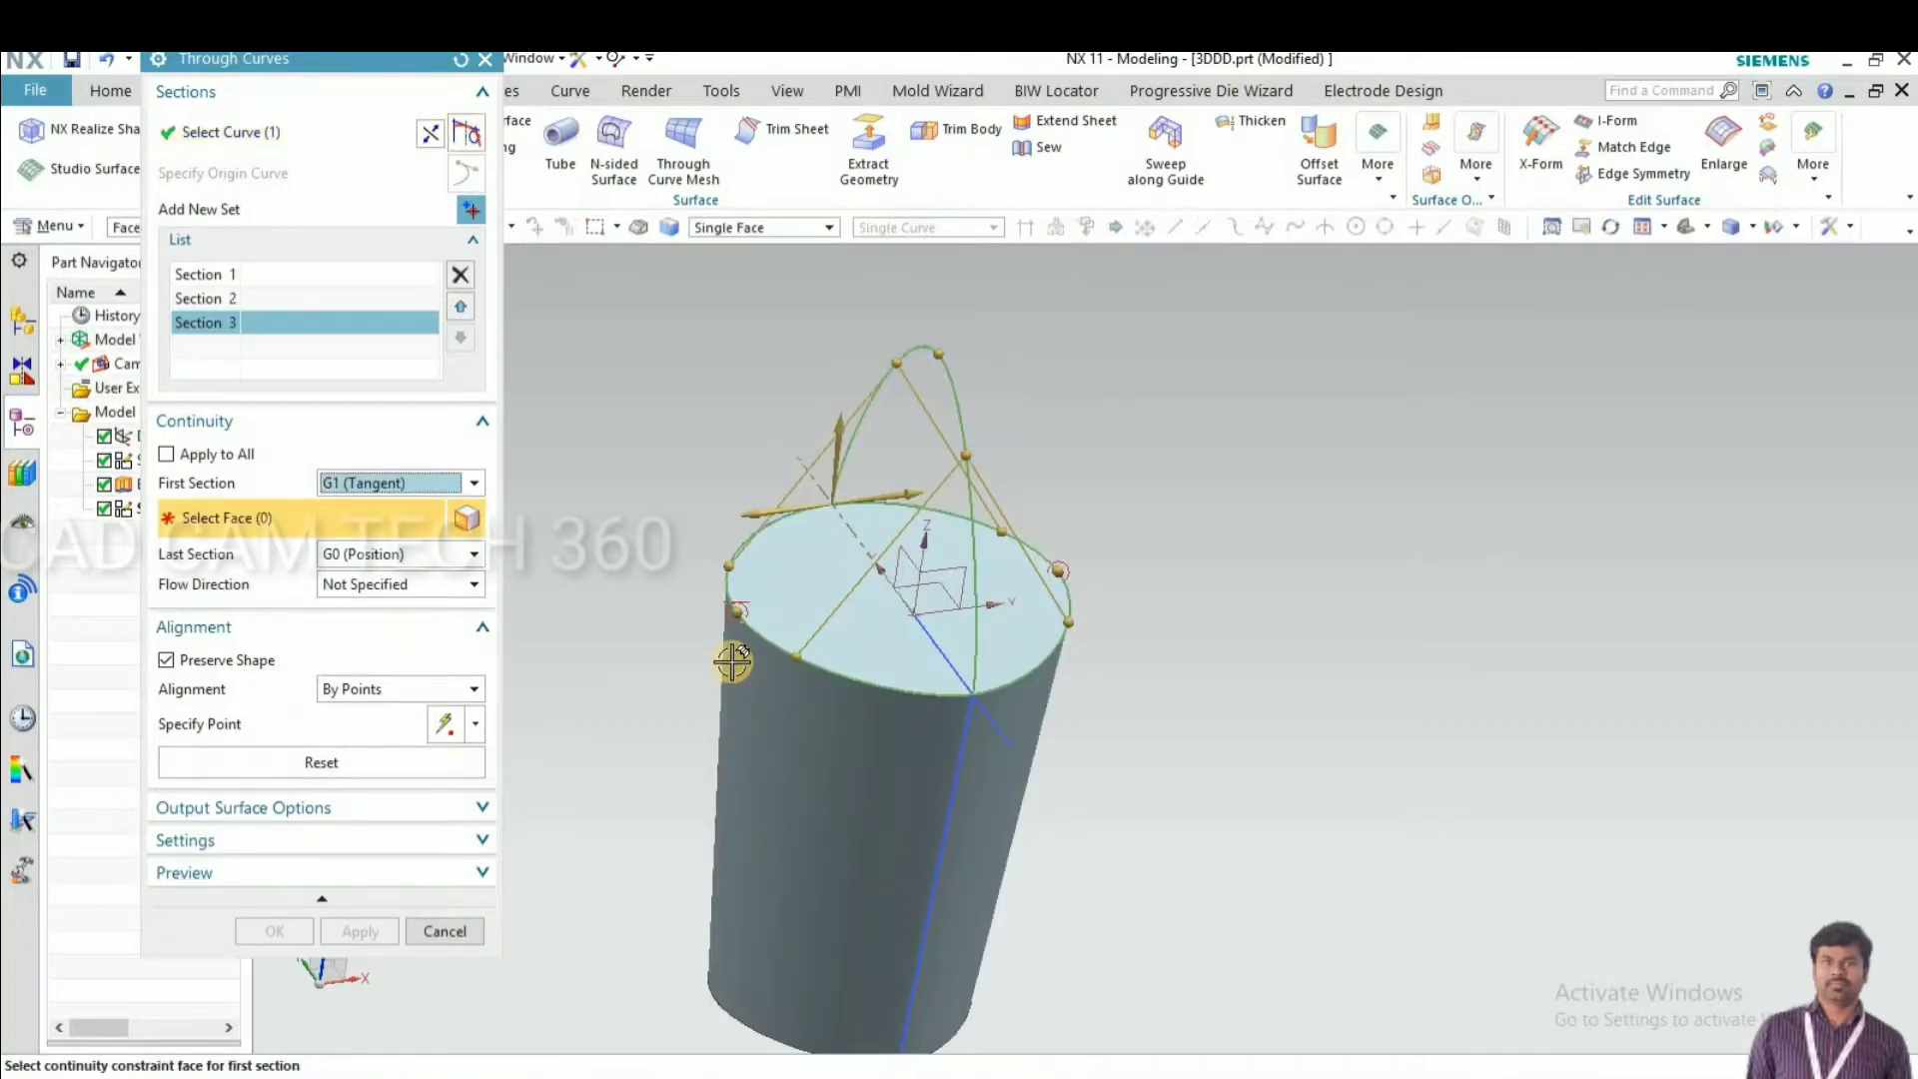
click(635, 592)
middle_drag(628, 463, 589, 461)
click(399, 554)
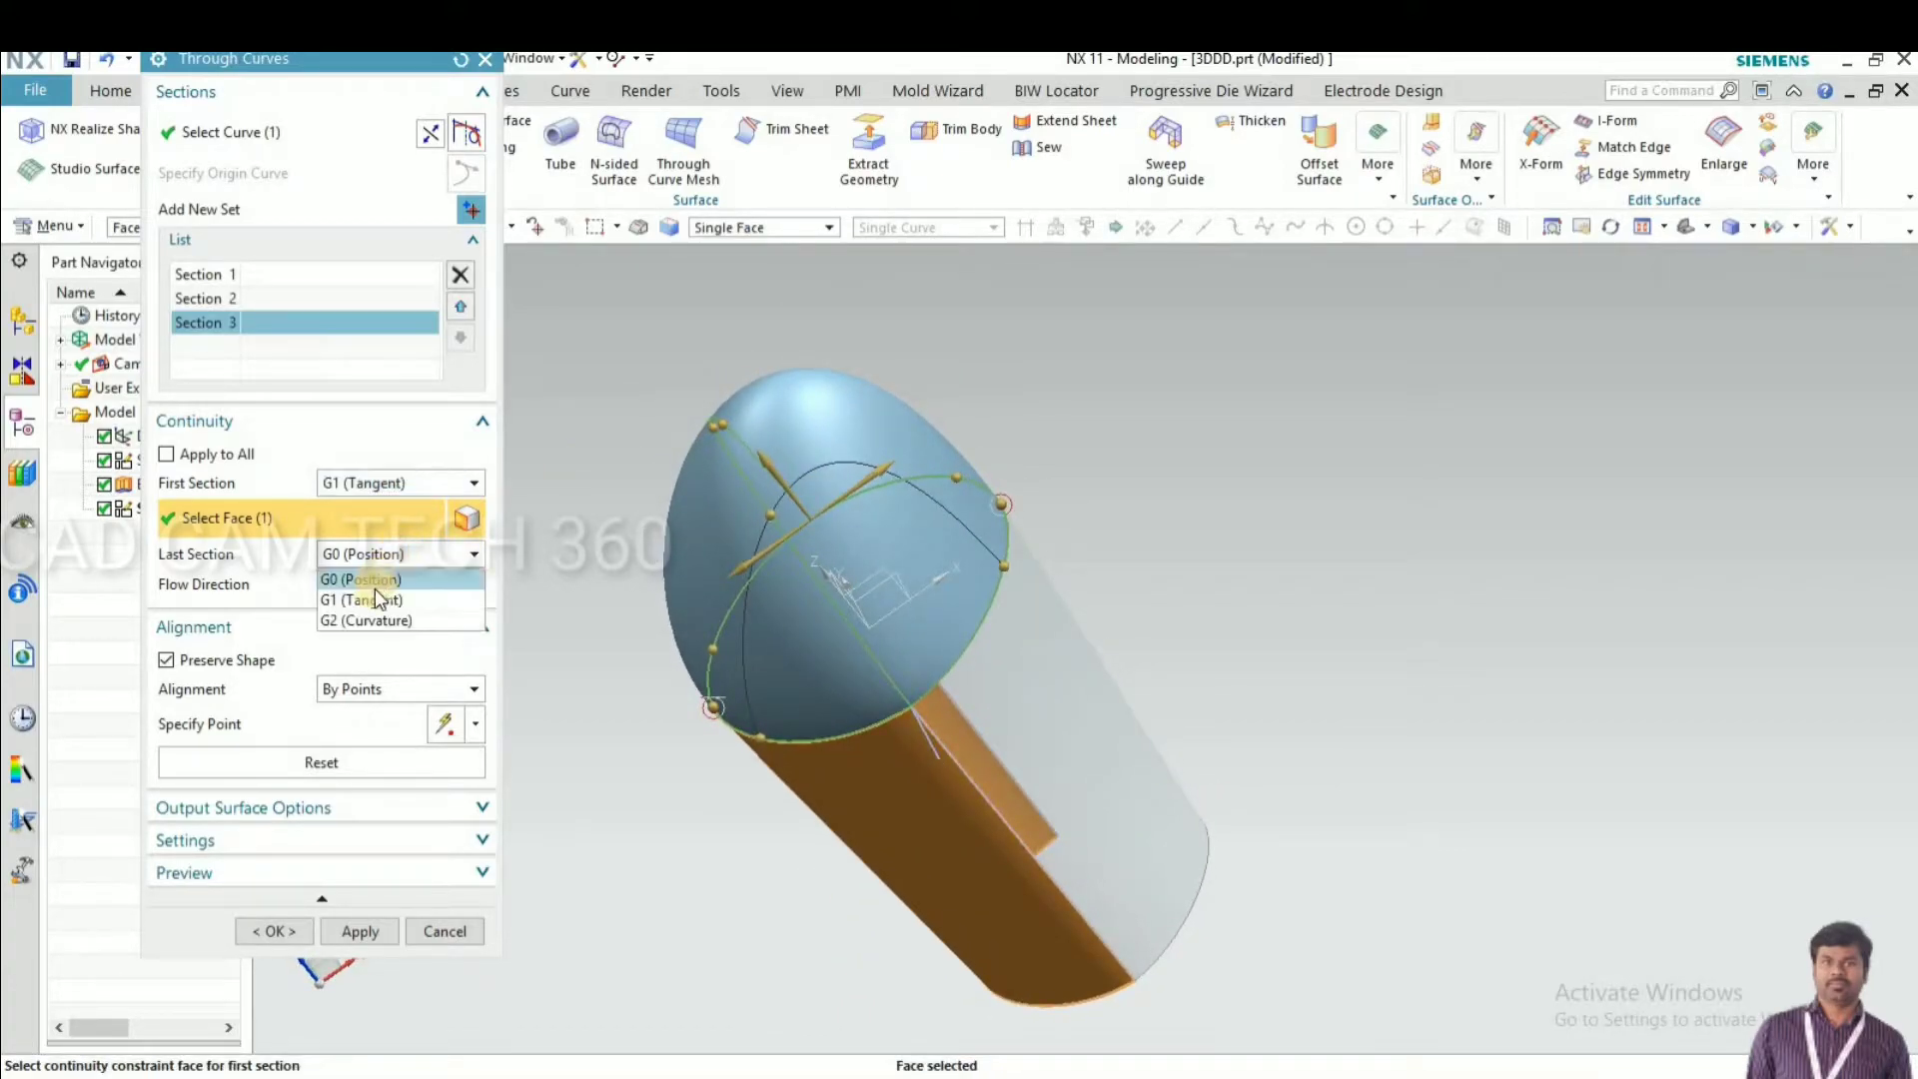
click(370, 617)
click(1051, 632)
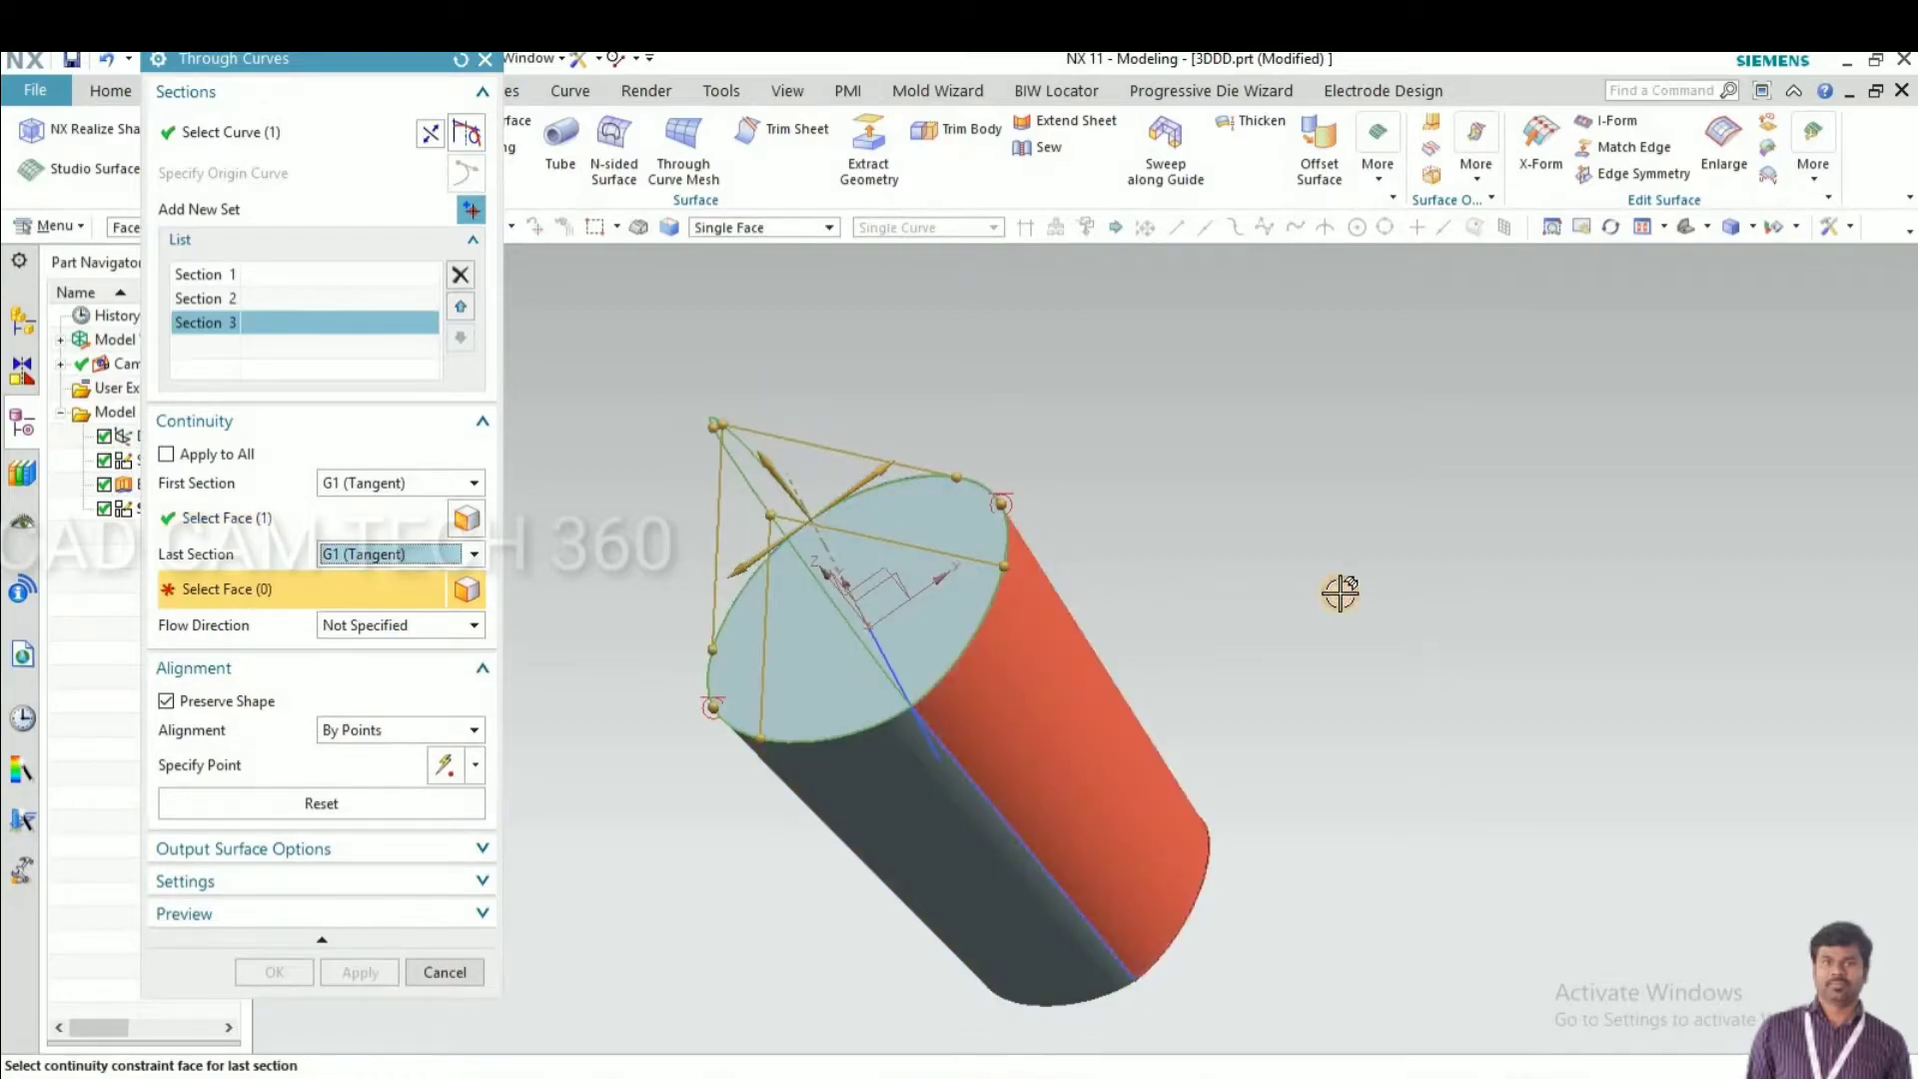
middle_drag(1010, 552, 979, 410)
click(274, 969)
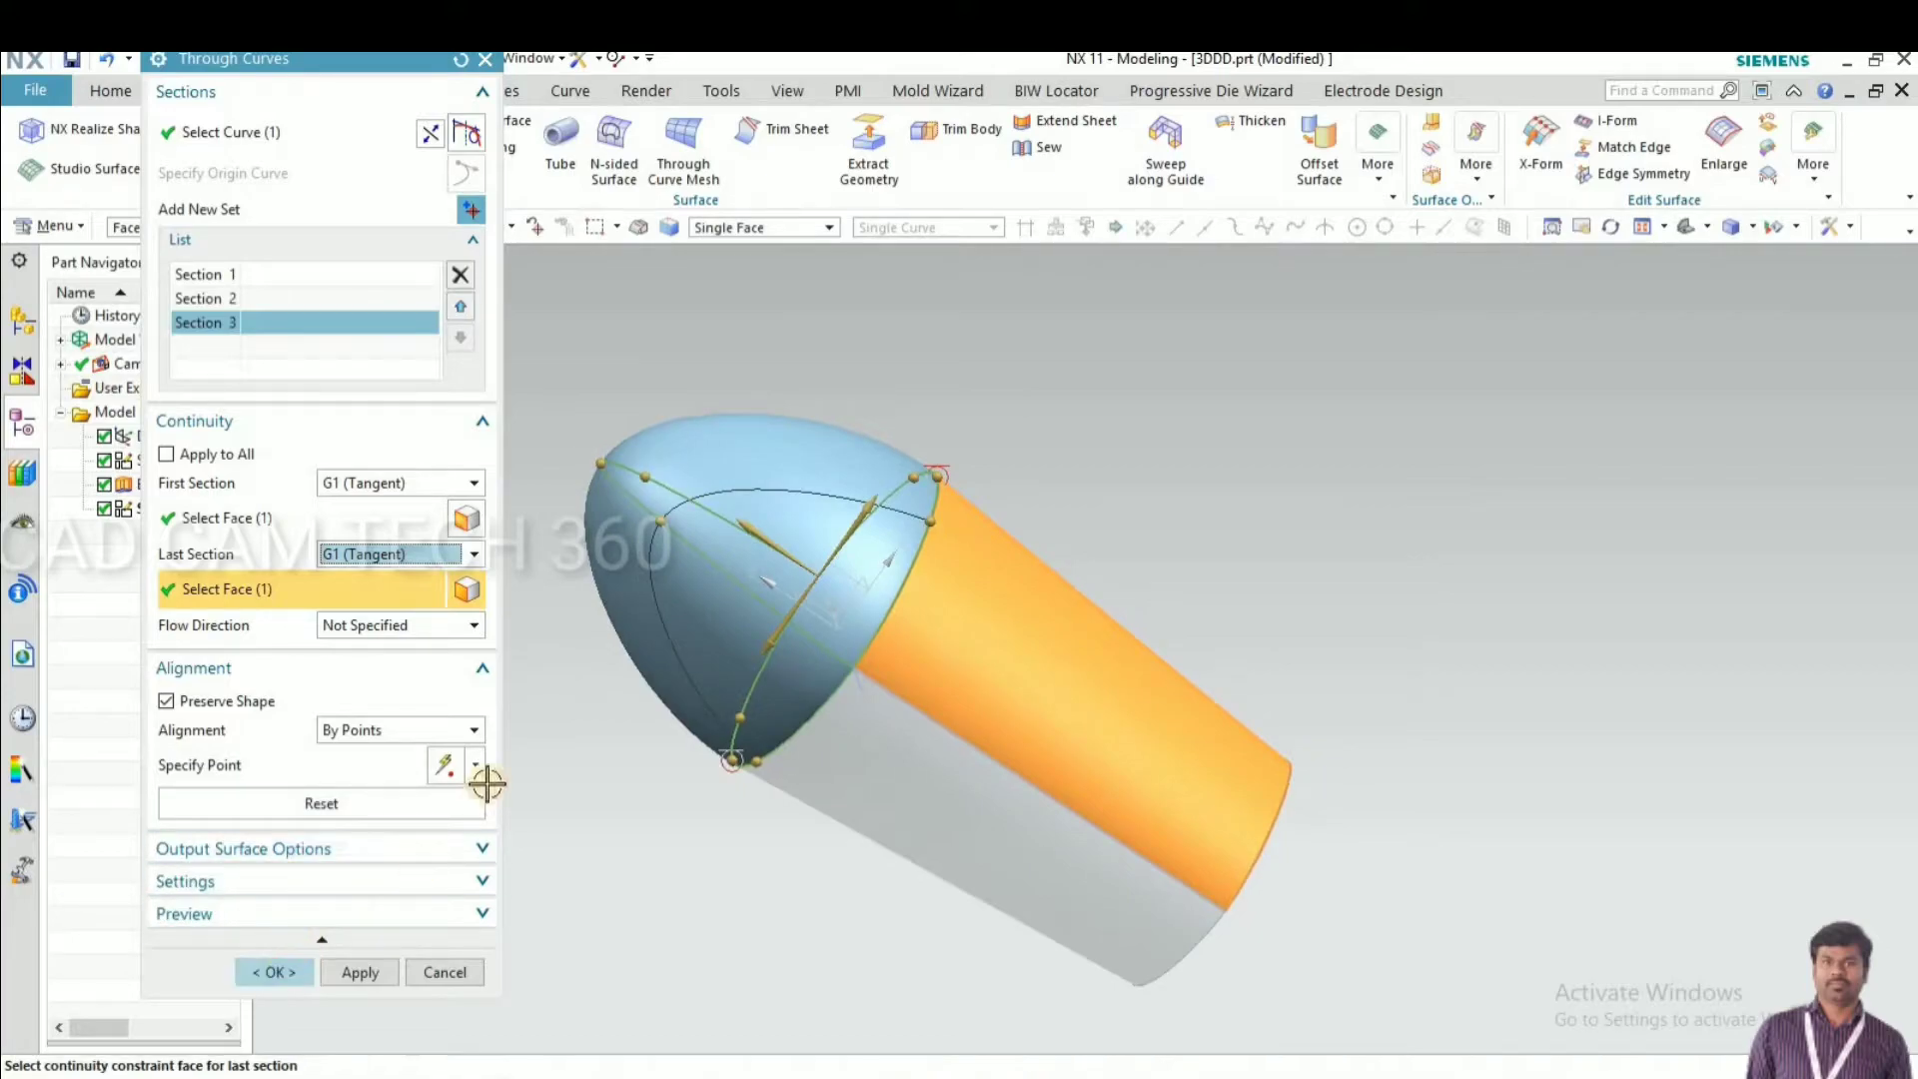
Hide the Through Curves dome surface
middle_drag(599, 779, 416, 285)
click(579, 693)
key(ctrl+b)
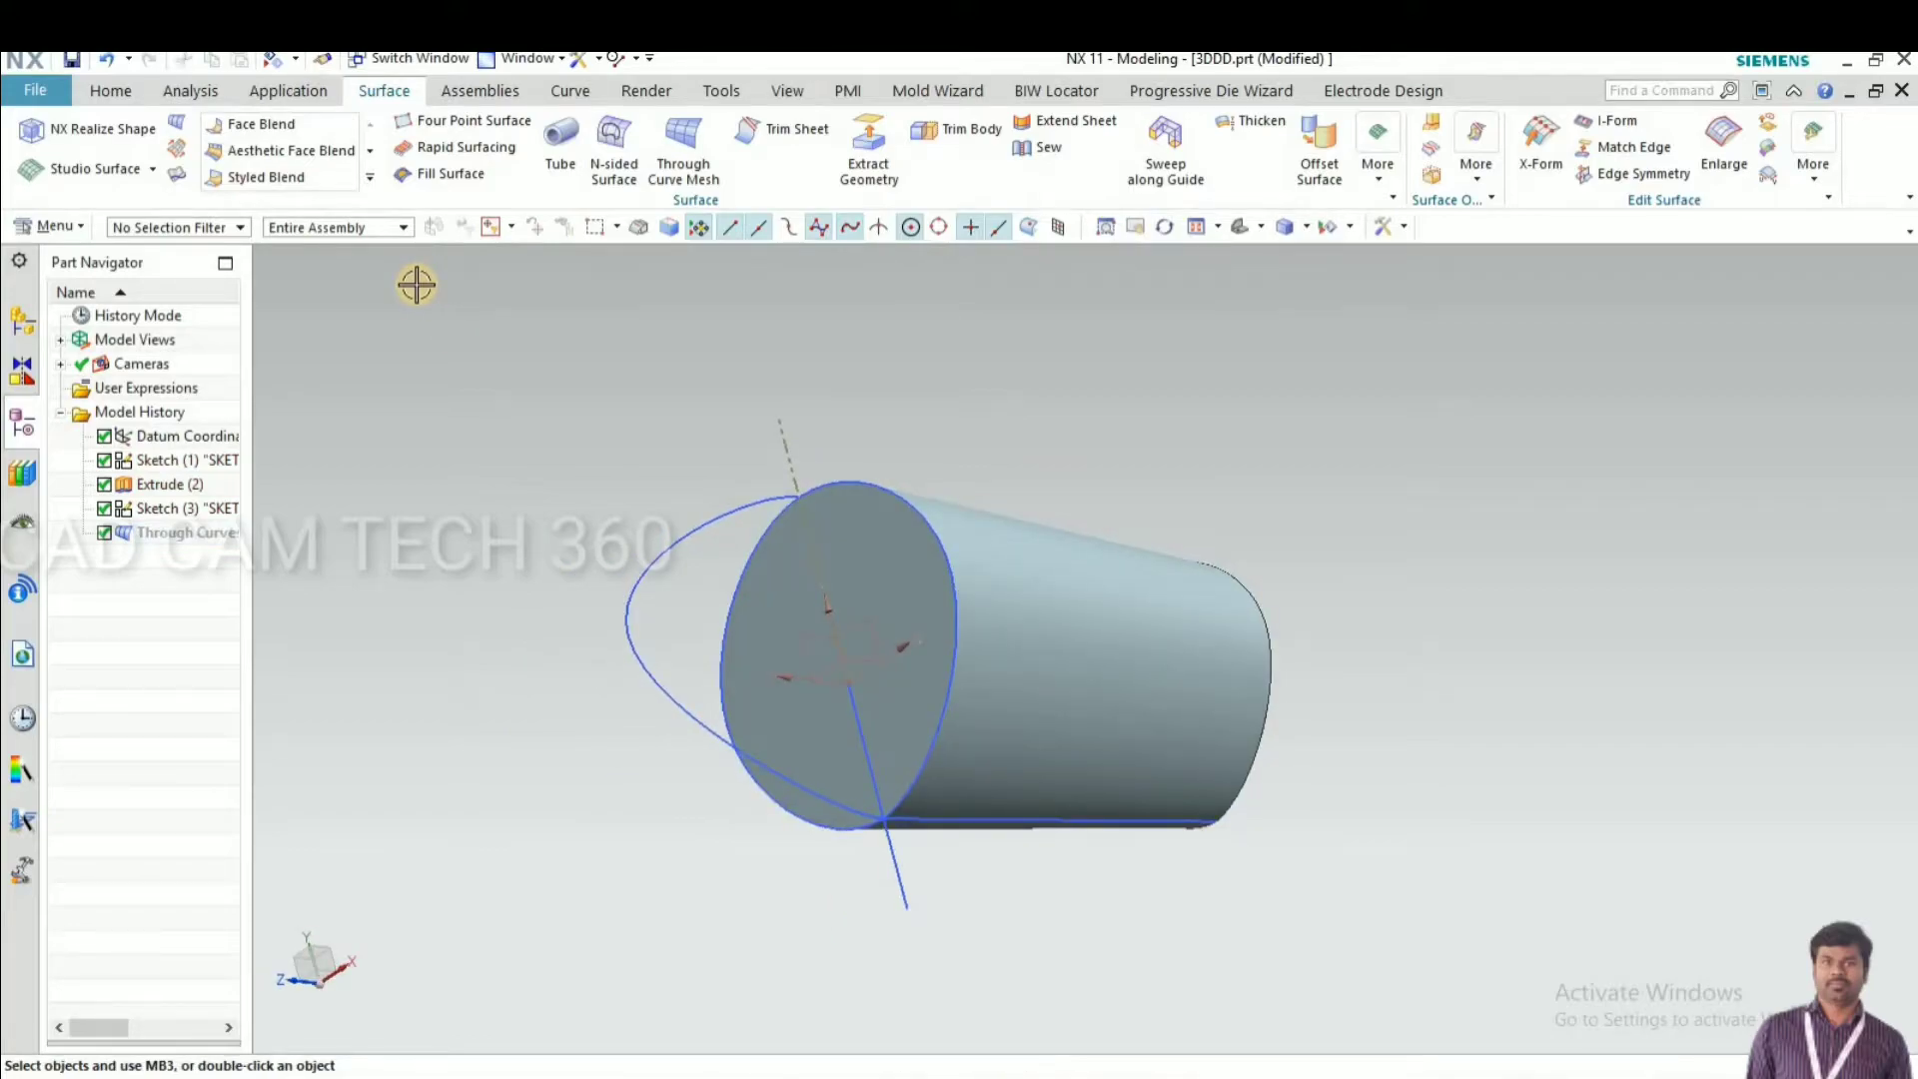
Extract the body's flat end face inside the rim as a separate sheet
click(868, 148)
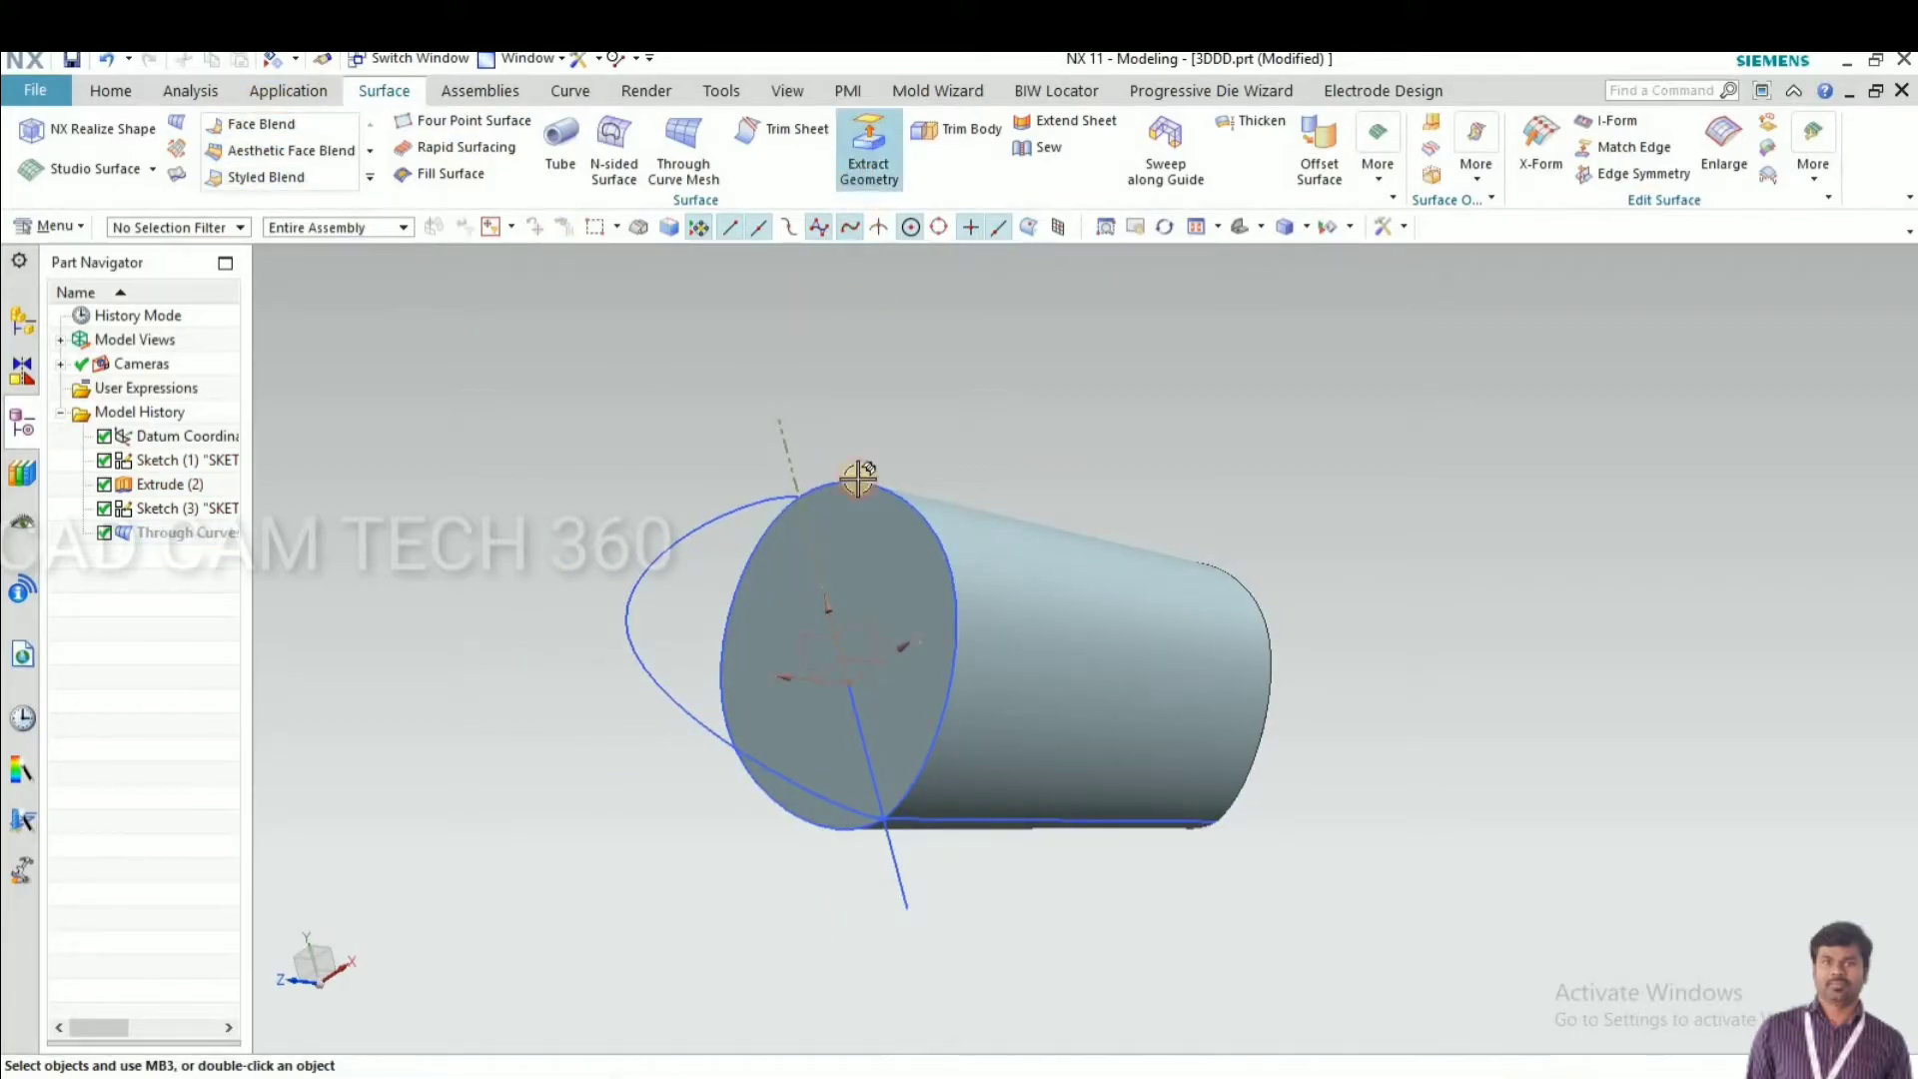
click(861, 585)
middle_click(1139, 509)
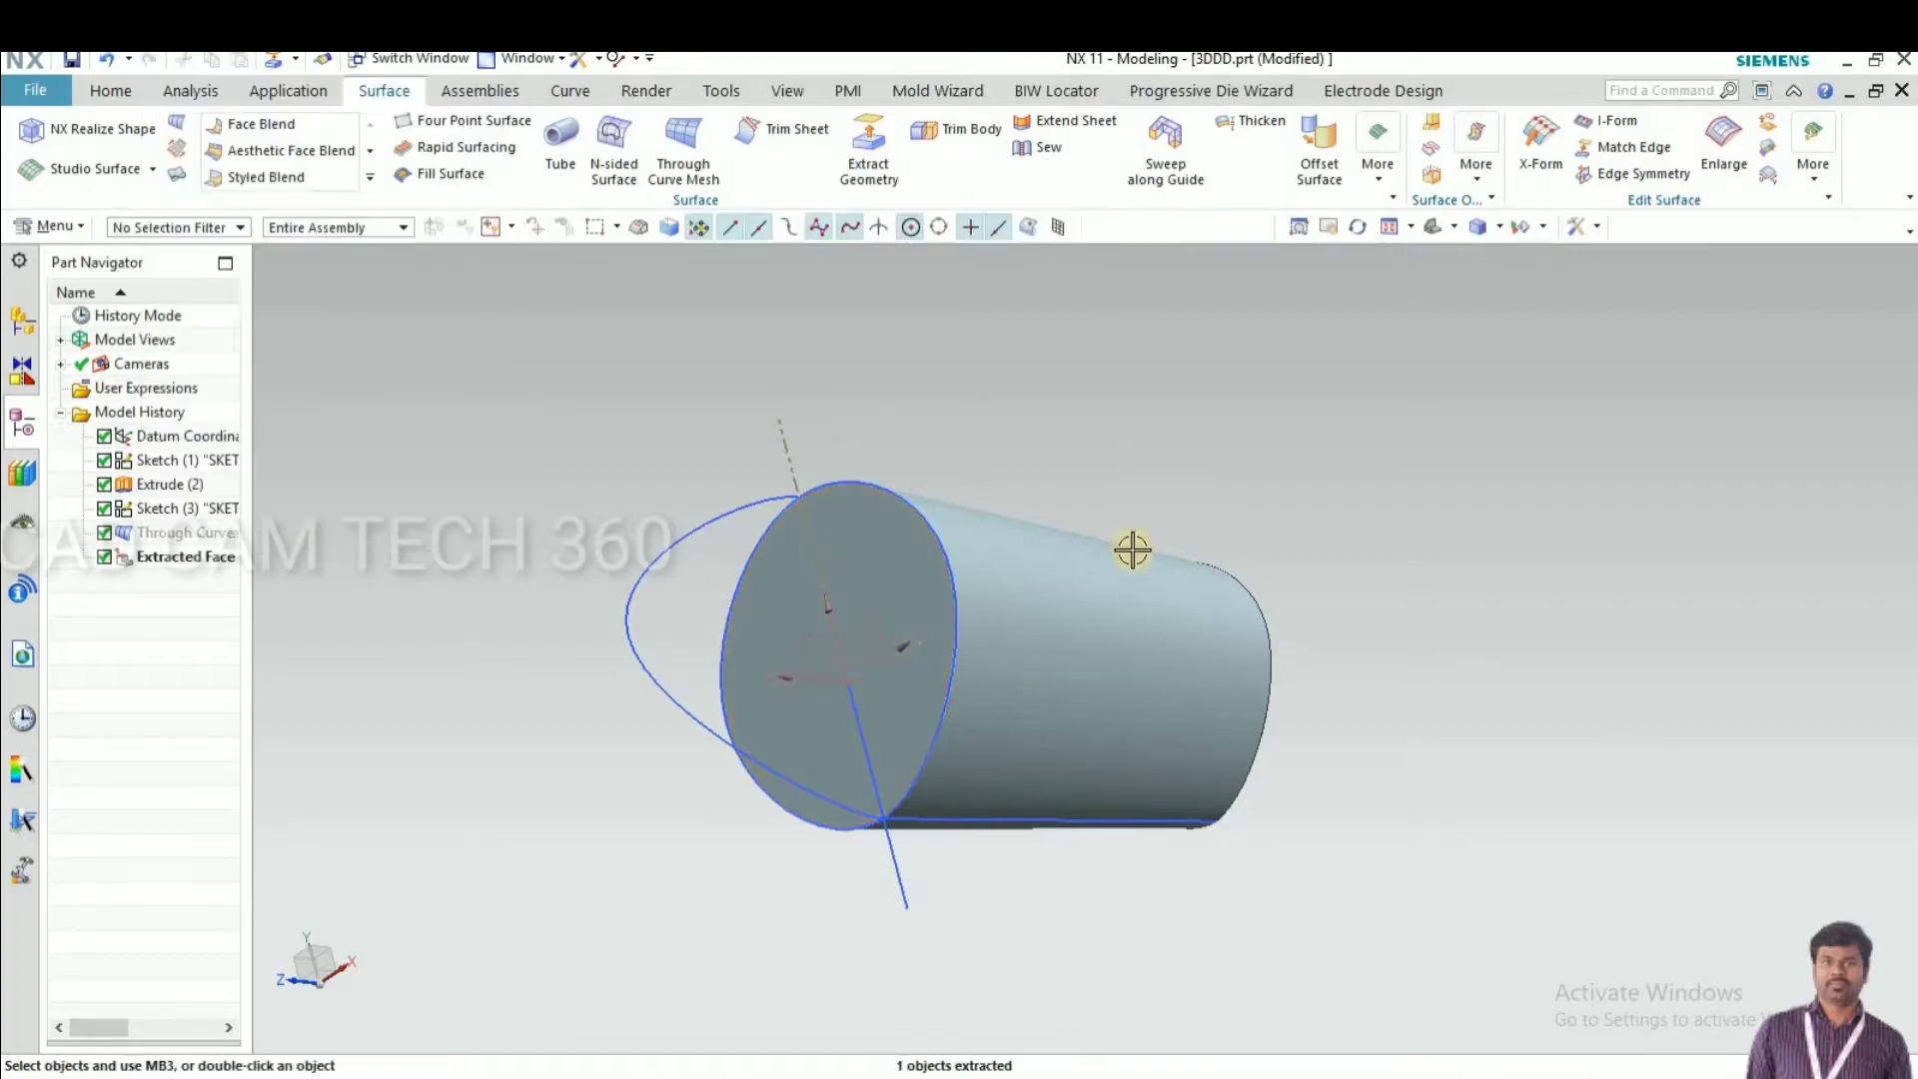
Hide the extruded body and bring the hidden dome surface back into view
click(852, 509)
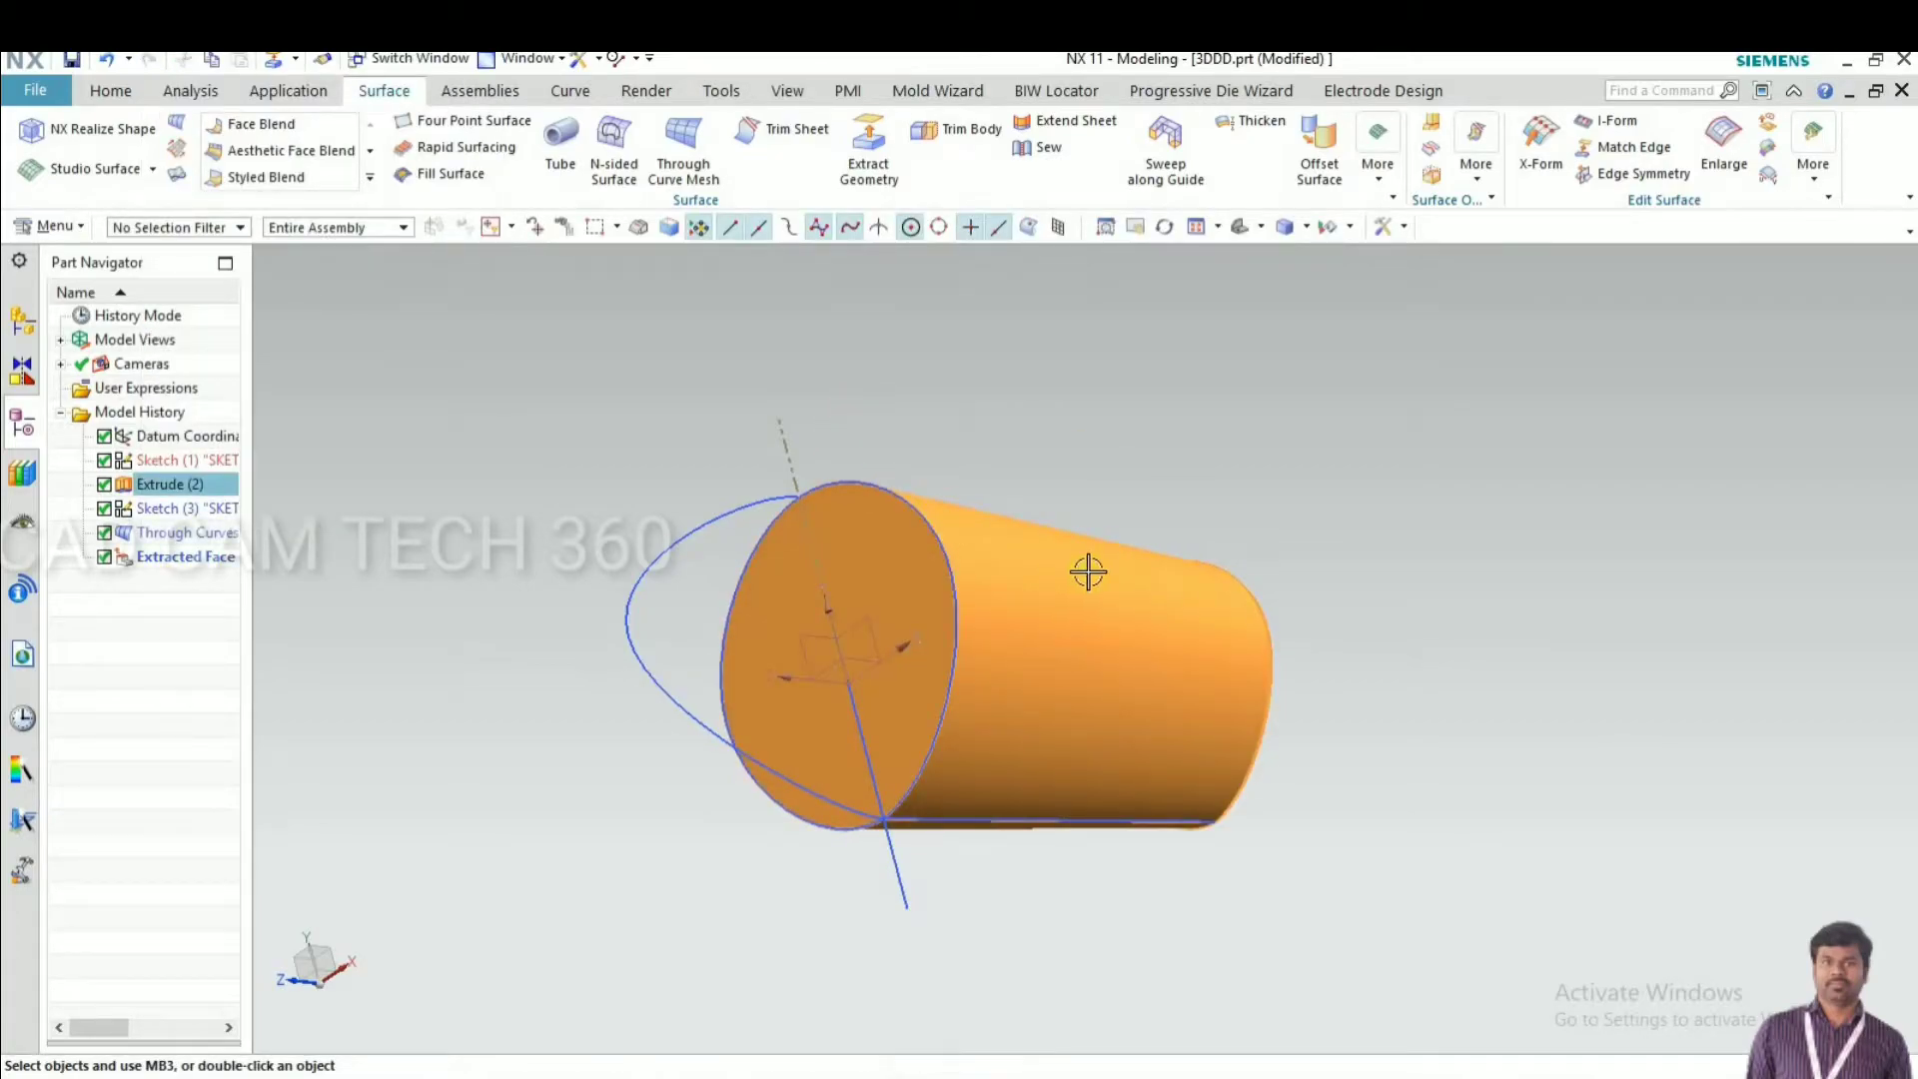
key(ctrl+b)
key(ctrl+shift+k)
click(624, 629)
click(362, 670)
middle_drag(587, 530, 429, 564)
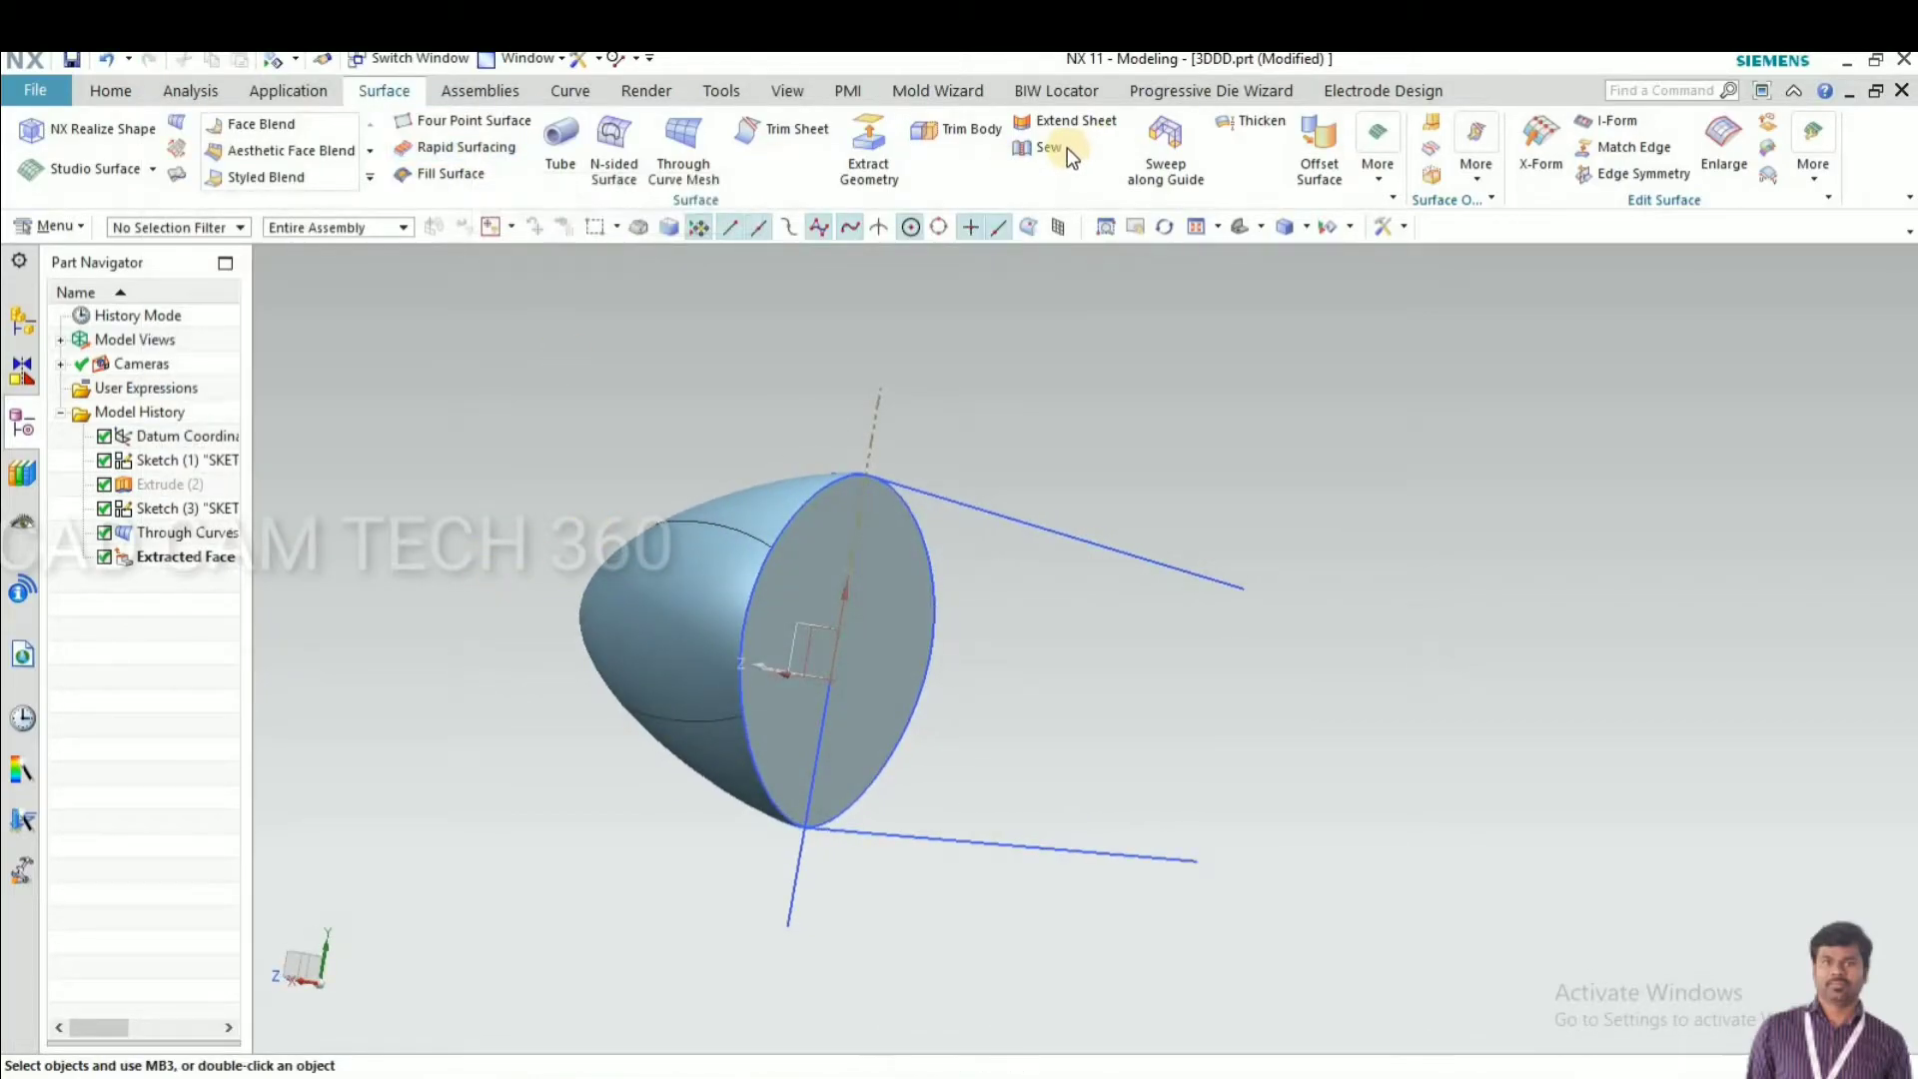
Sew the dome surface and the extracted end face together into one body
click(1010, 156)
click(779, 486)
scroll(888, 338, down, 3)
drag(693, 335, 1099, 659)
click(286, 581)
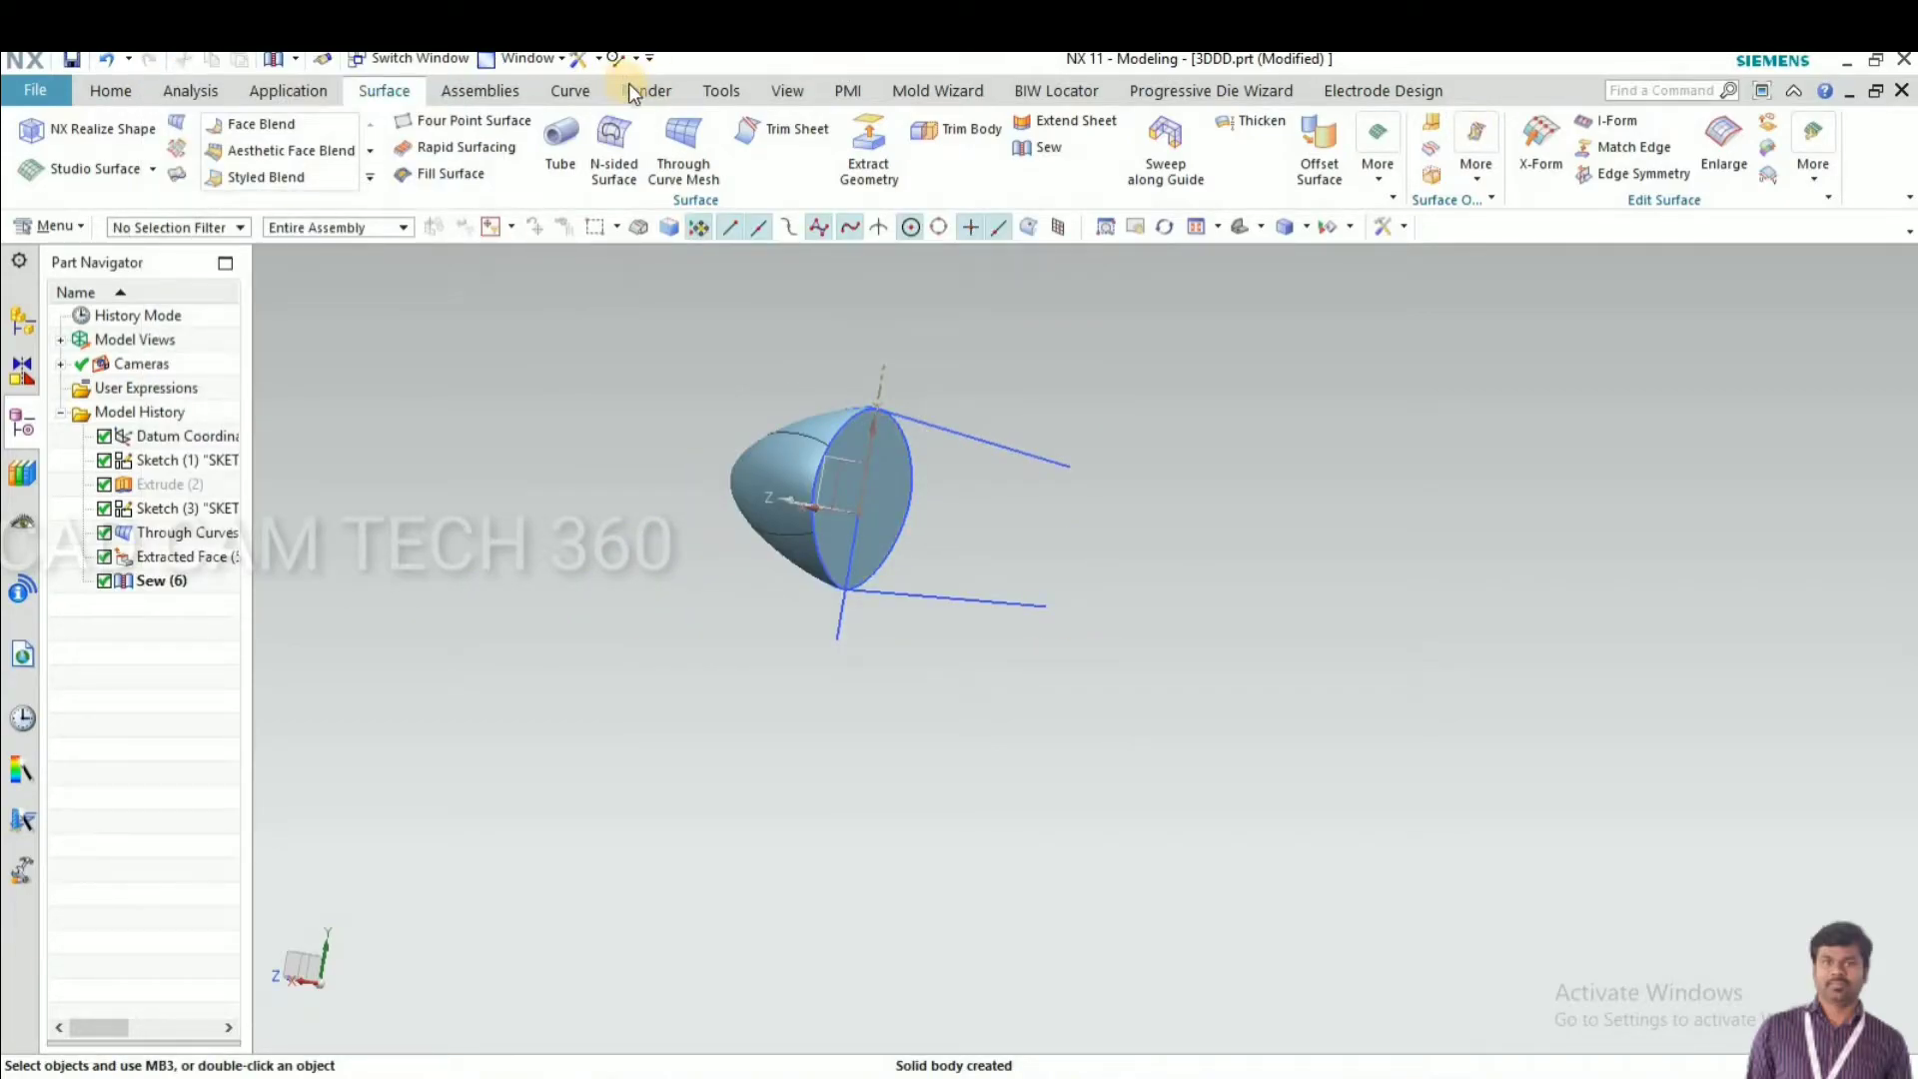
Cut through the sewn dome with a temporary section view to check whether its interior is solid
click(789, 91)
click(757, 141)
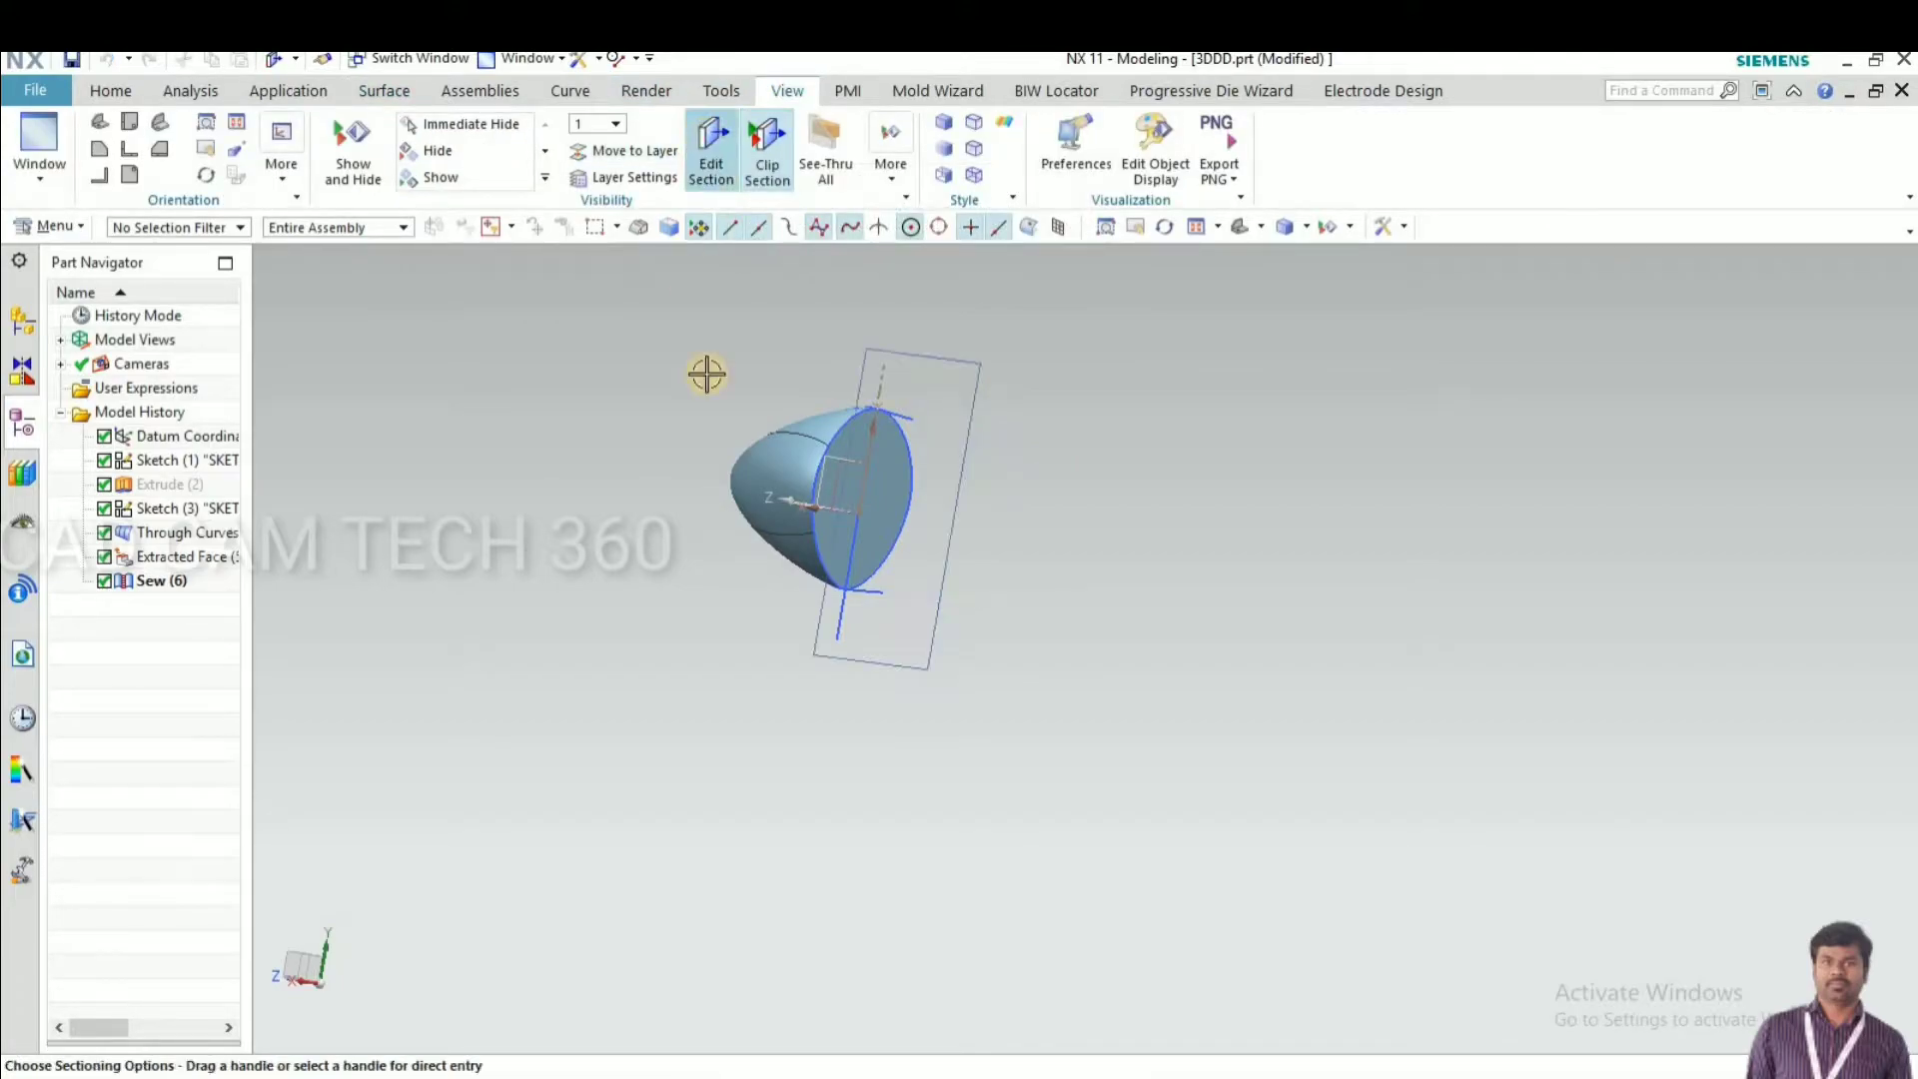
drag(924, 506, 780, 466)
scroll(779, 466, up, 5)
scroll(869, 456, up, 2)
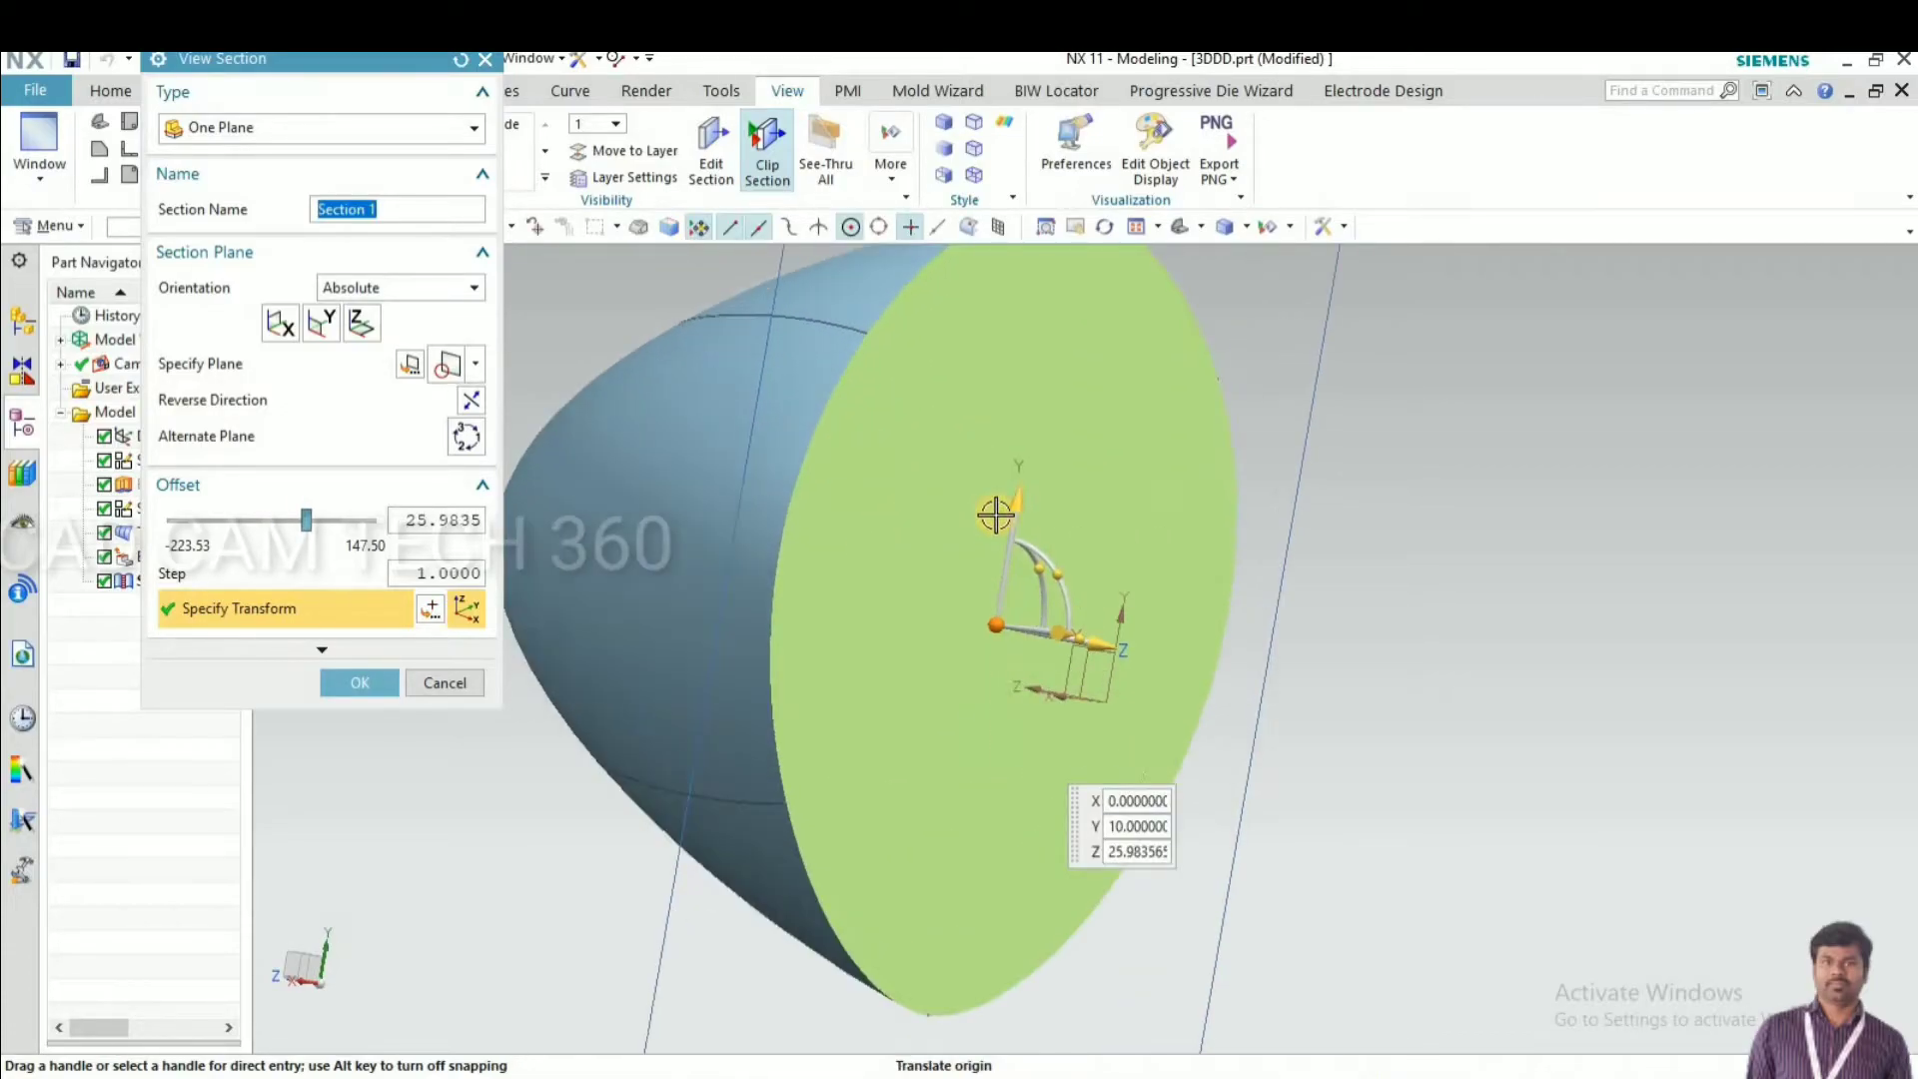
scroll(984, 517, down, 5)
click(456, 685)
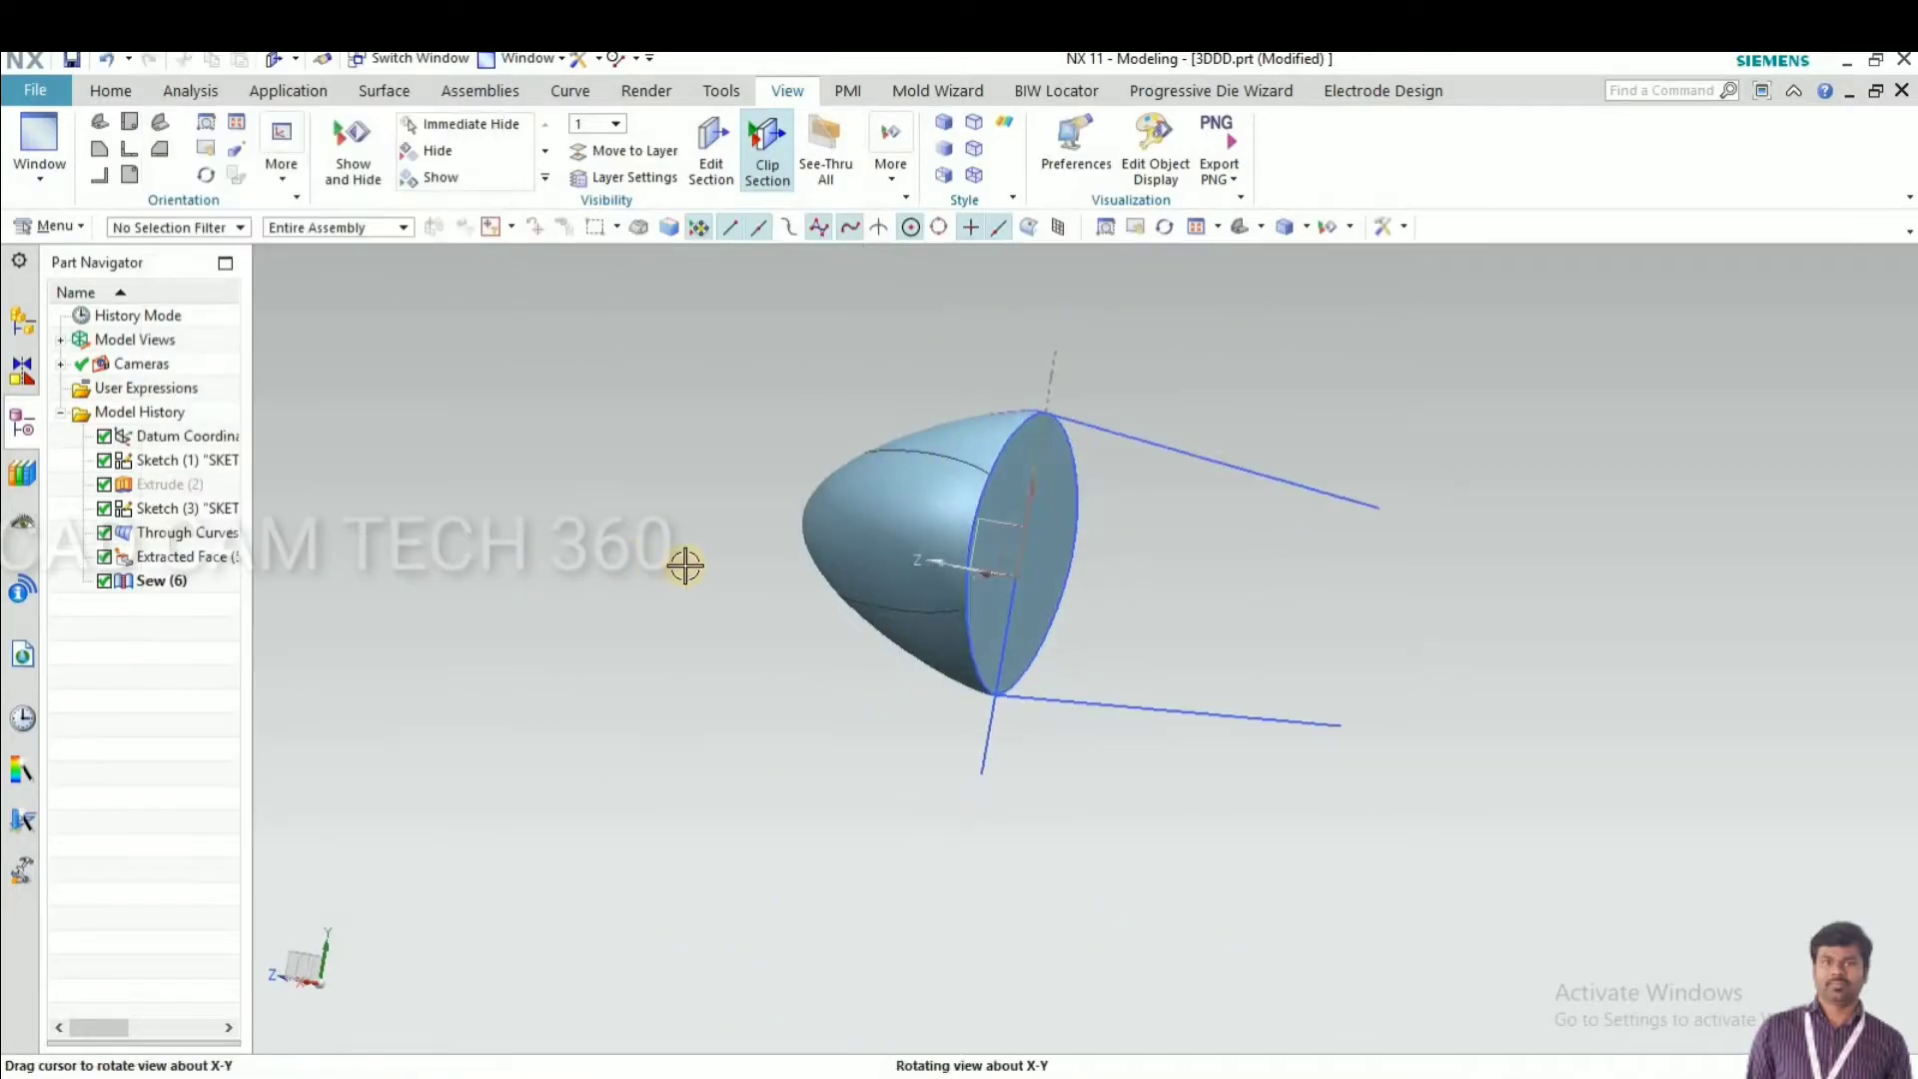
Show the hidden extruded body again alongside the sewn dome
key(ctrl+shift+k)
click(1096, 543)
click(480, 673)
middle_drag(557, 690, 556, 693)
click(106, 92)
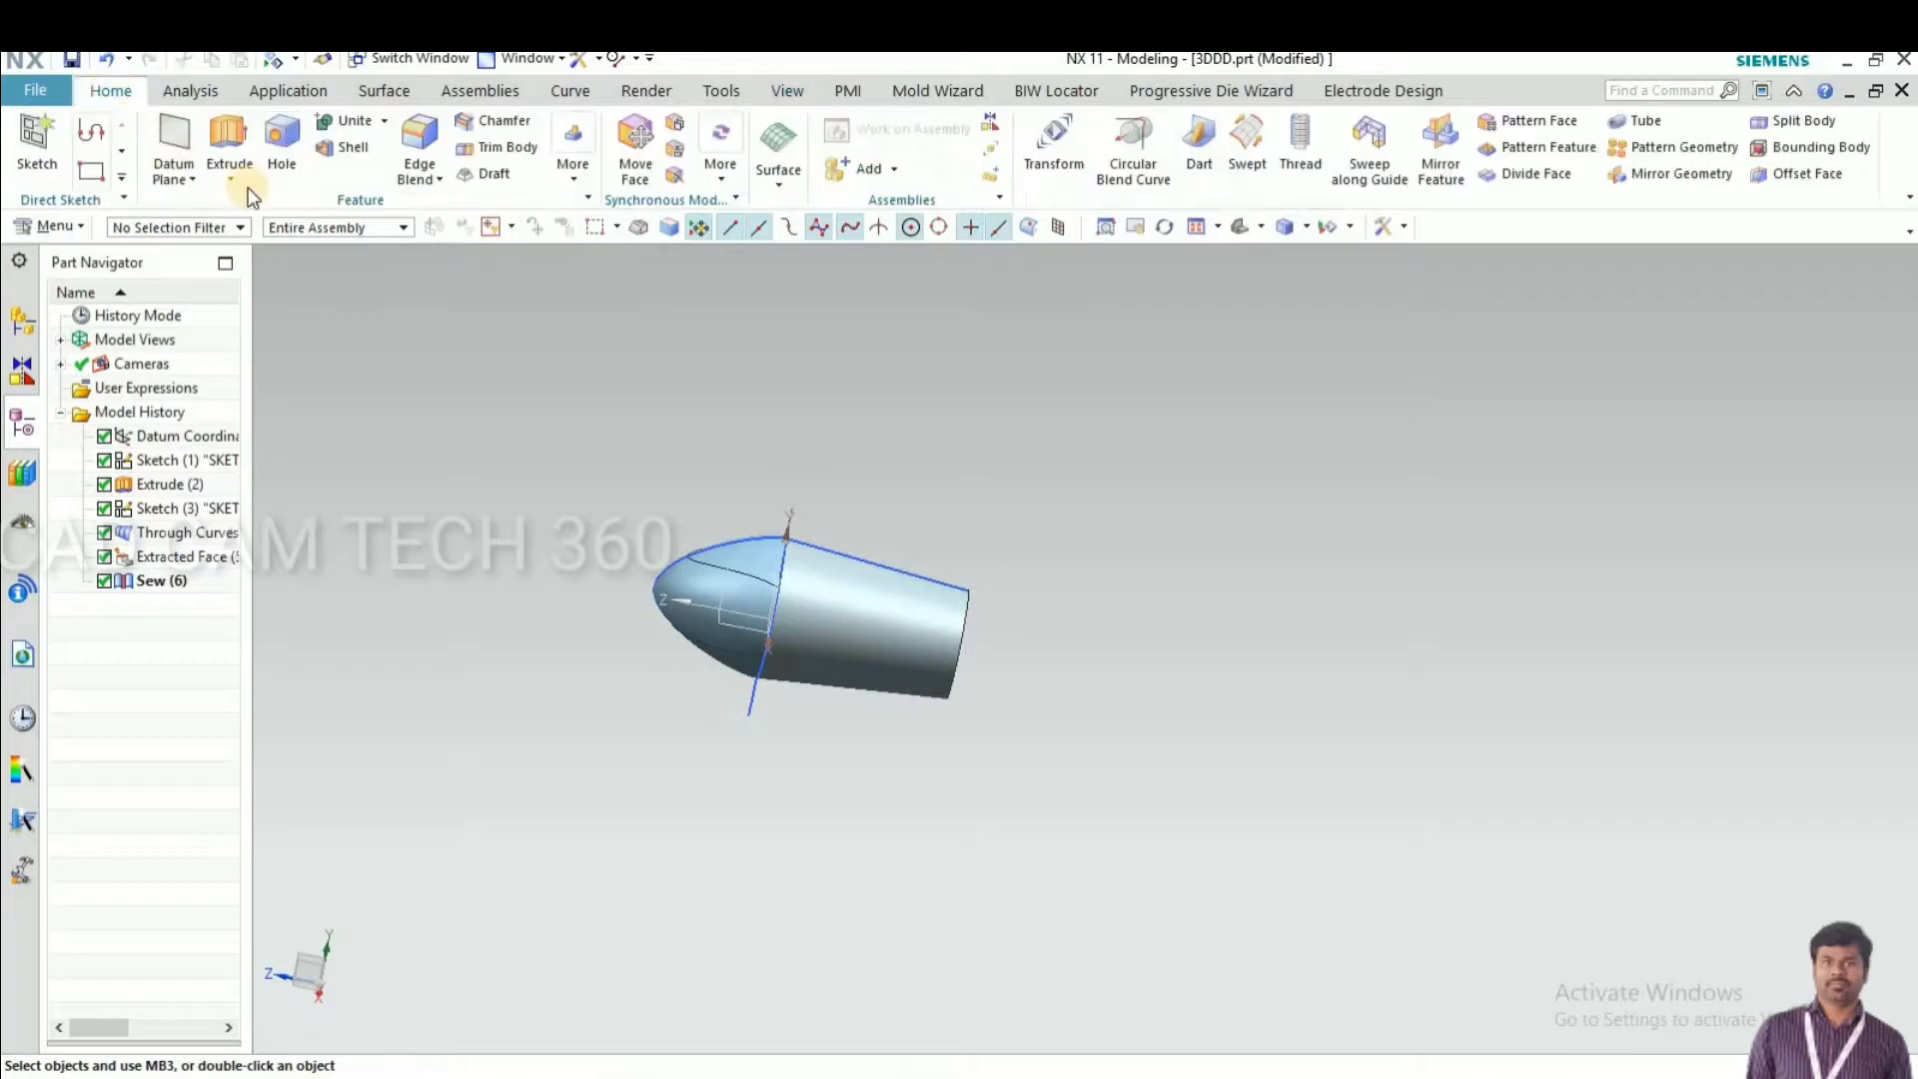
click(715, 590)
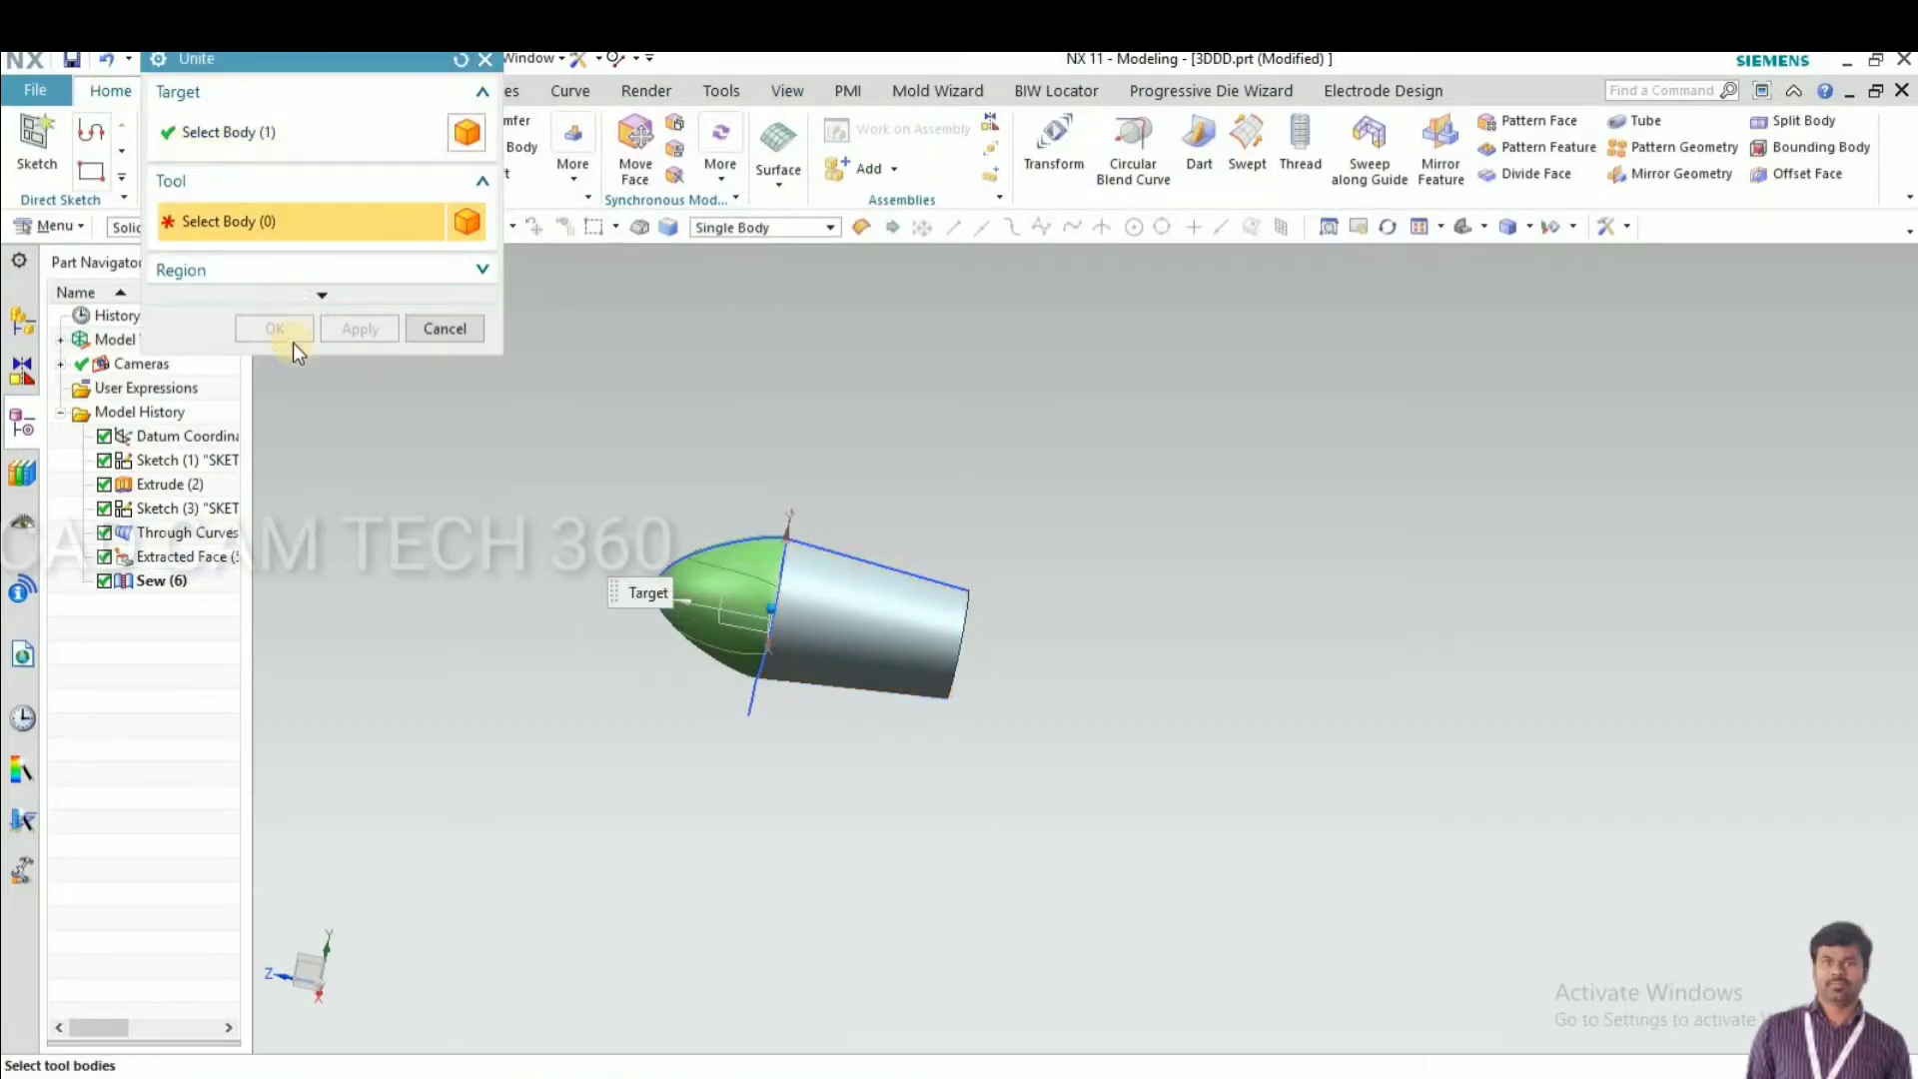
middle_drag(680, 536, 398, 266)
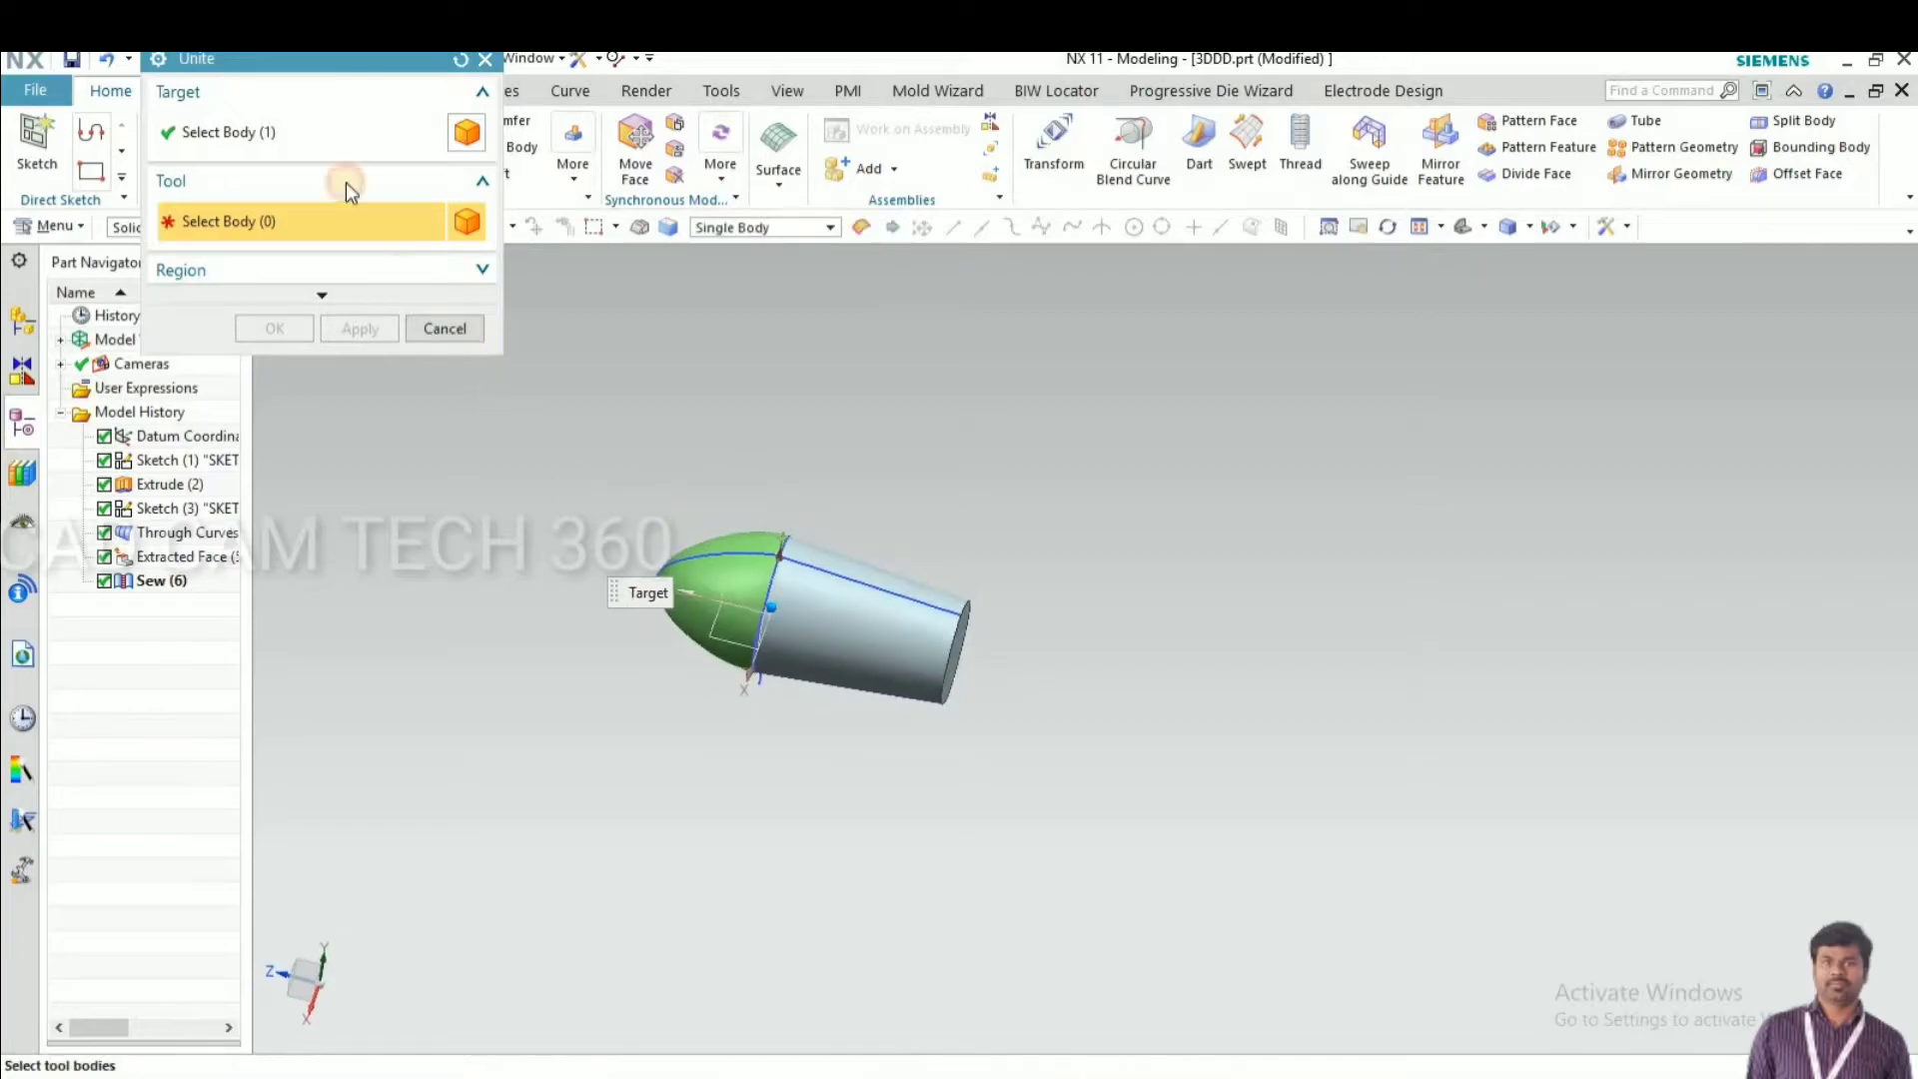
click(445, 329)
Try to unite the two bodies with the extruded body as target and the sewn dome as tool
key(F4)
scroll(856, 505, up, 5)
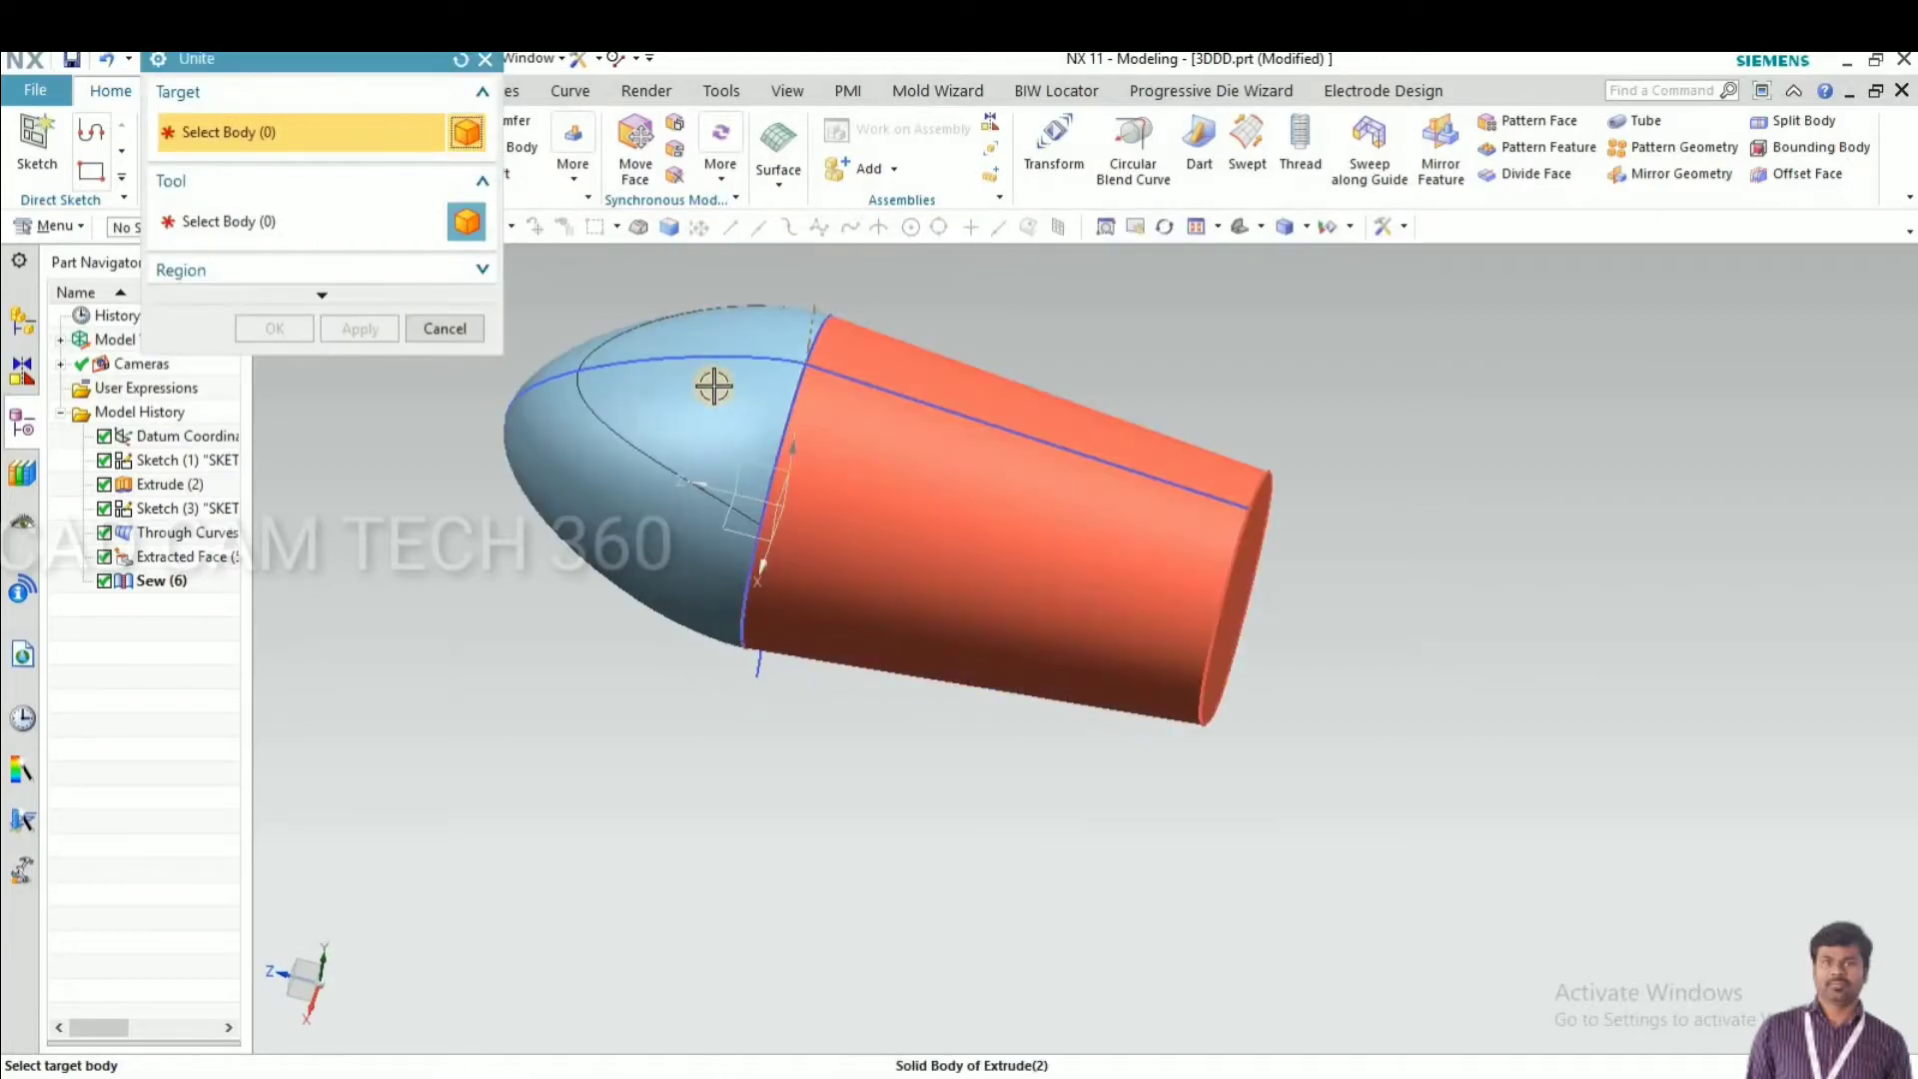
click(730, 391)
click(559, 400)
click(256, 326)
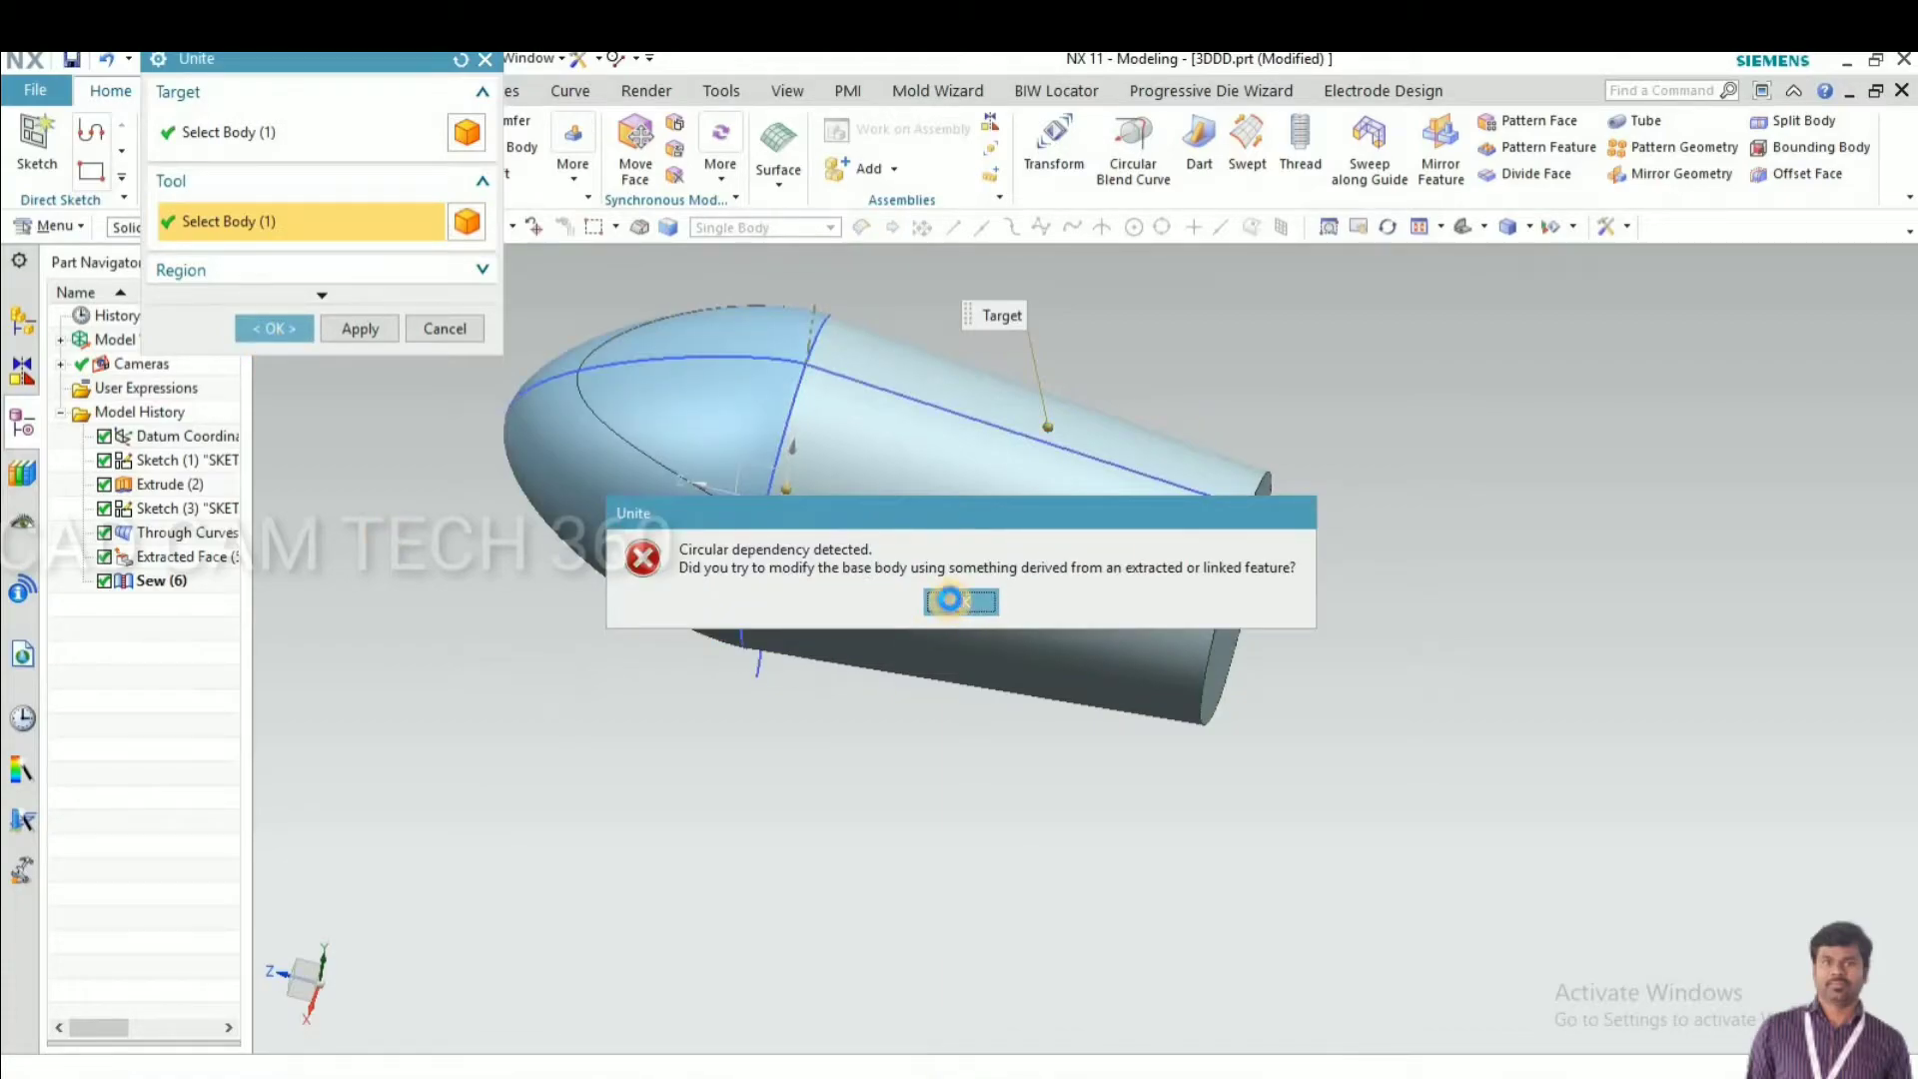
click(949, 600)
click(439, 317)
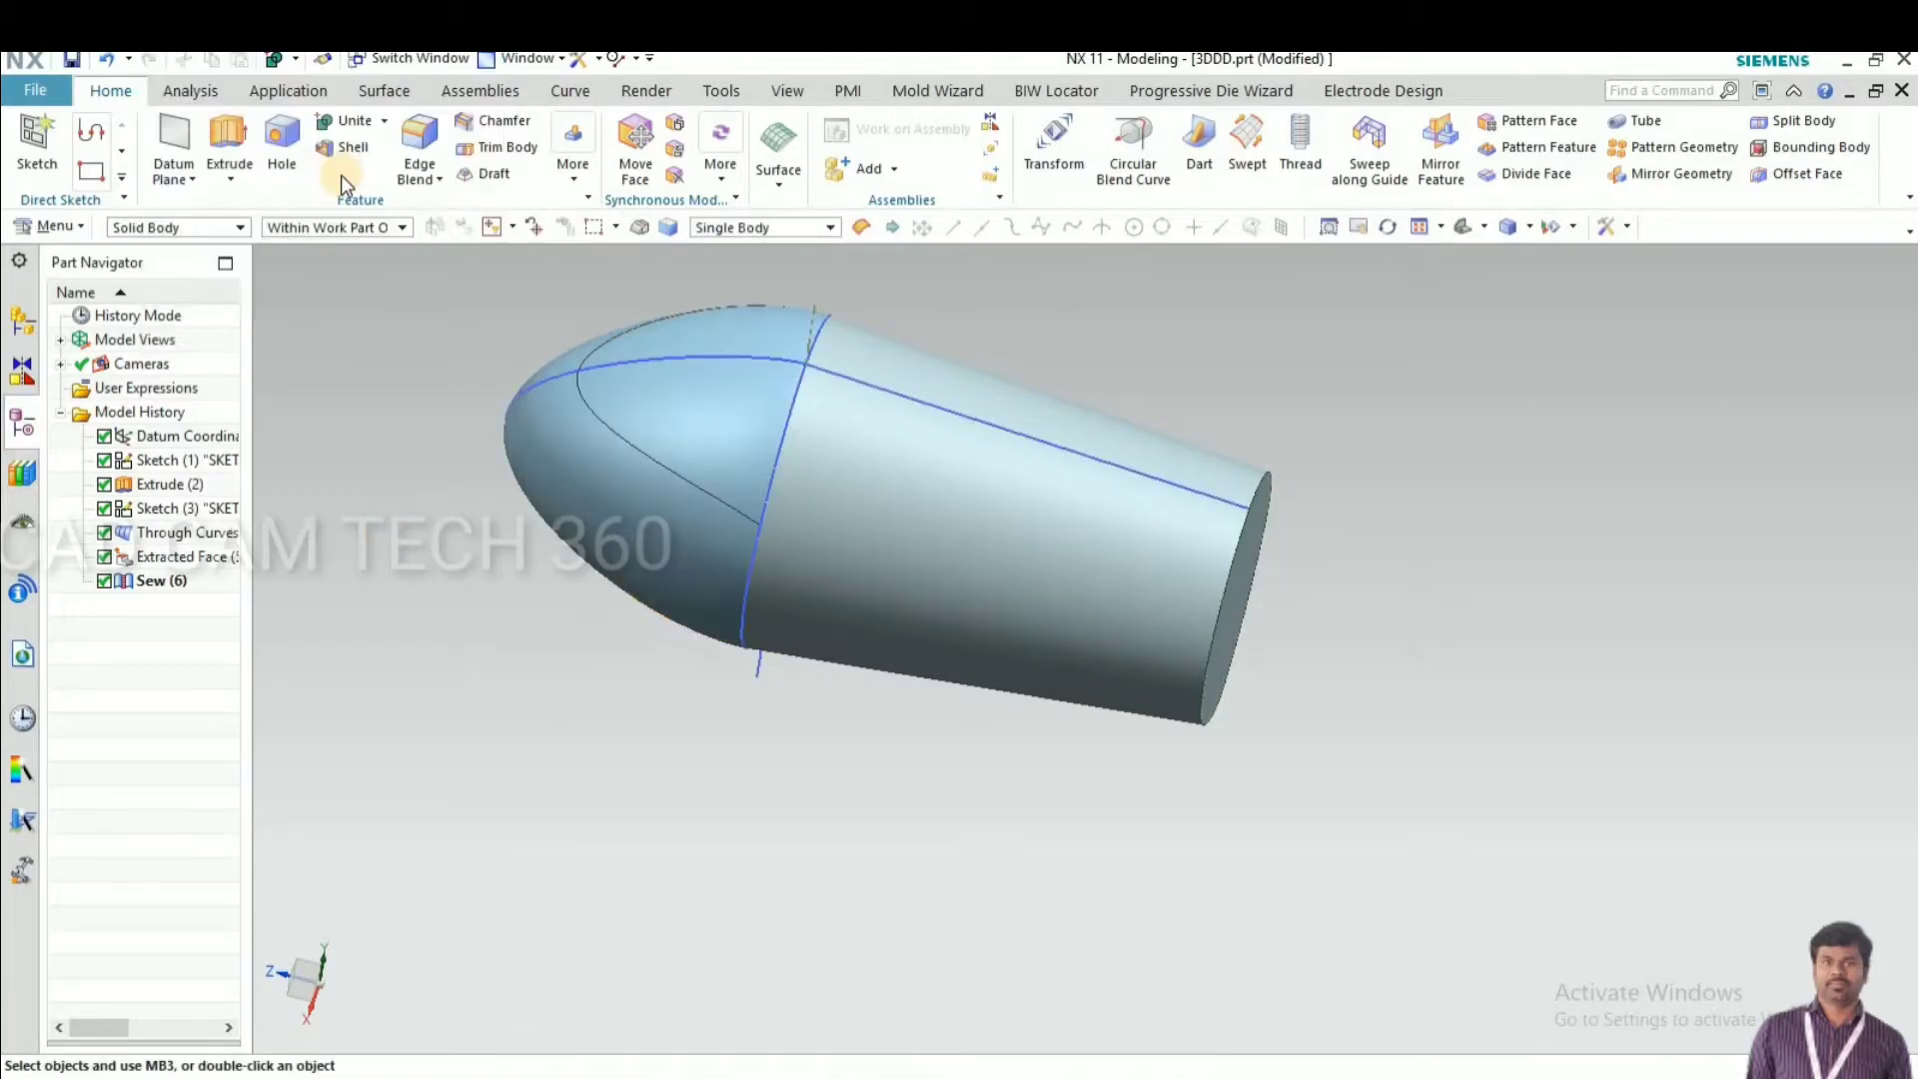
Unite the two bodies with the sewn dome as target and the extruded body as tool
click(676, 489)
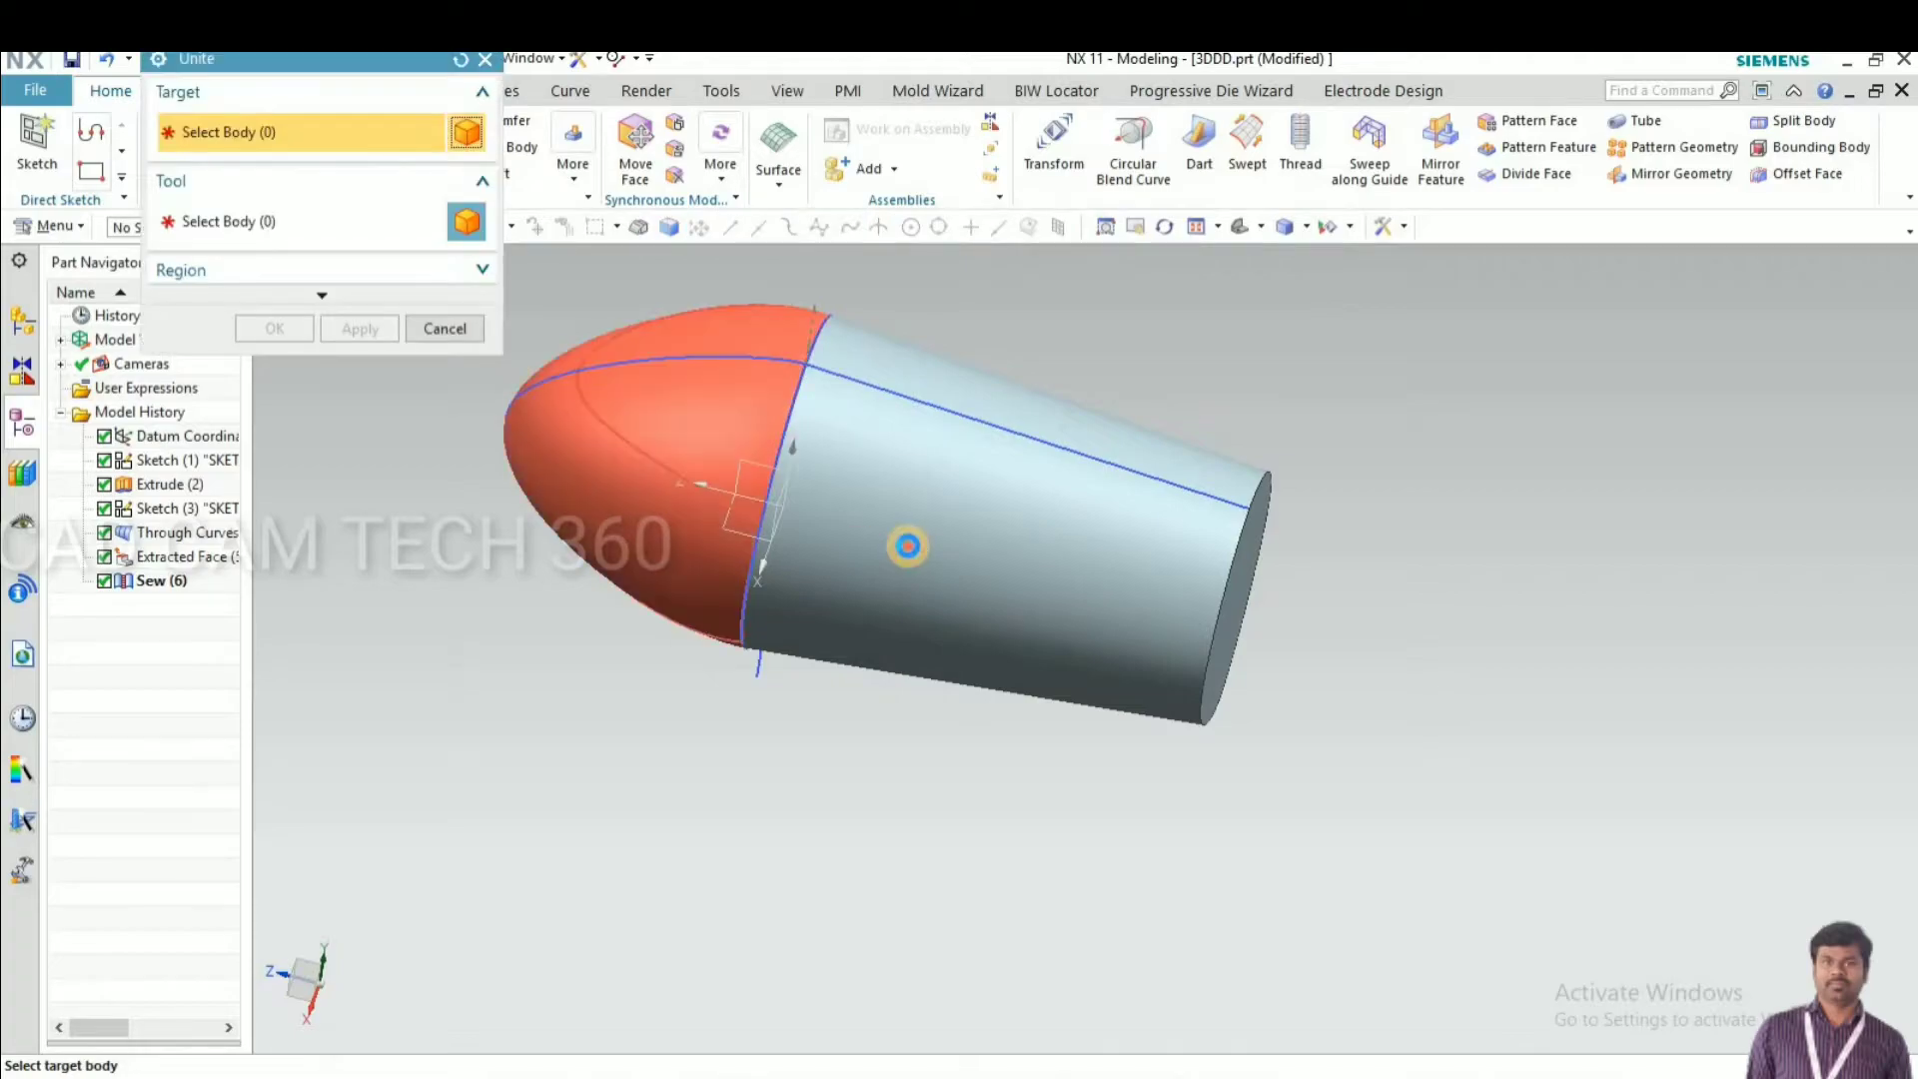
click(531, 412)
click(274, 329)
middle_drag(723, 746, 863, 789)
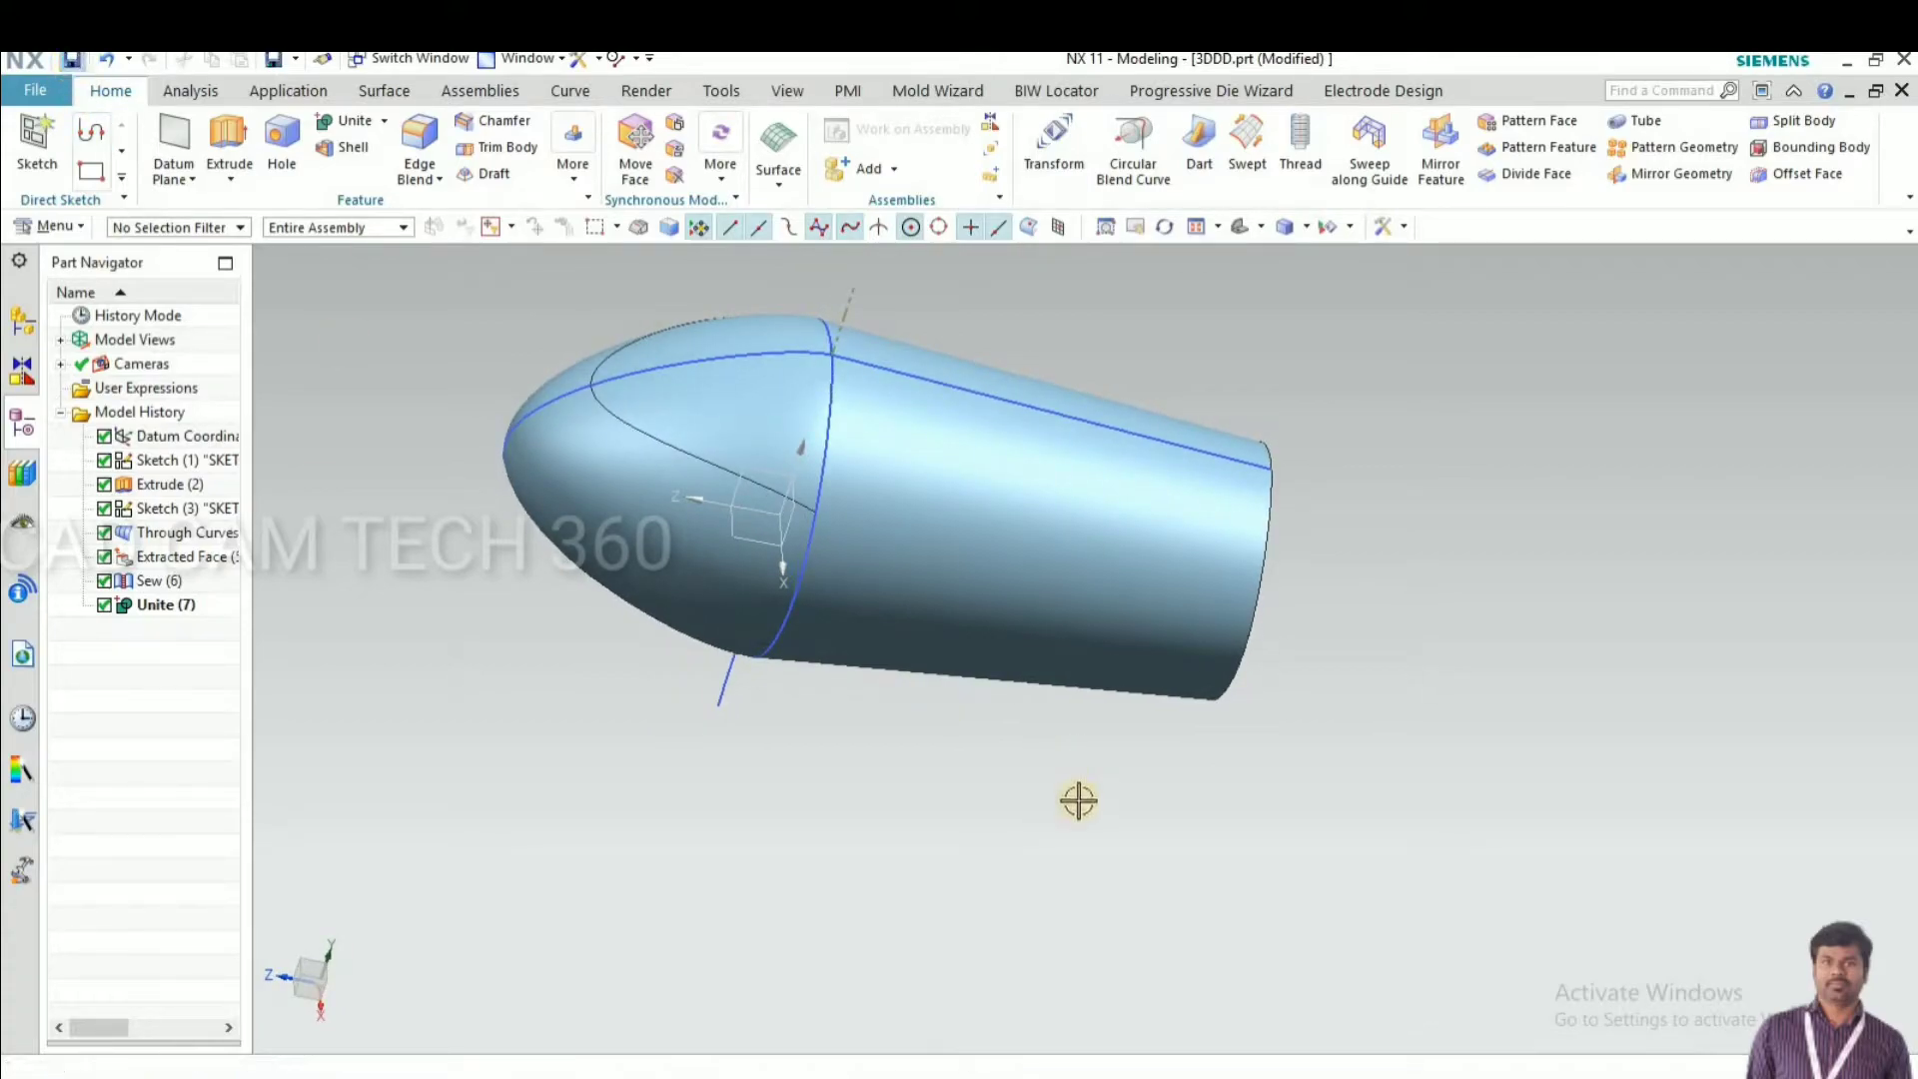
Create a datum plane offset 190 mm from the XZ plane, with the offset direction reversed so it lies below the body
mouse_move(889, 804)
middle_down()
mouse_move(873, 749)
mouse_move(907, 749)
mouse_move(934, 675)
mouse_move(898, 778)
middle_up()
click(174, 150)
click(814, 651)
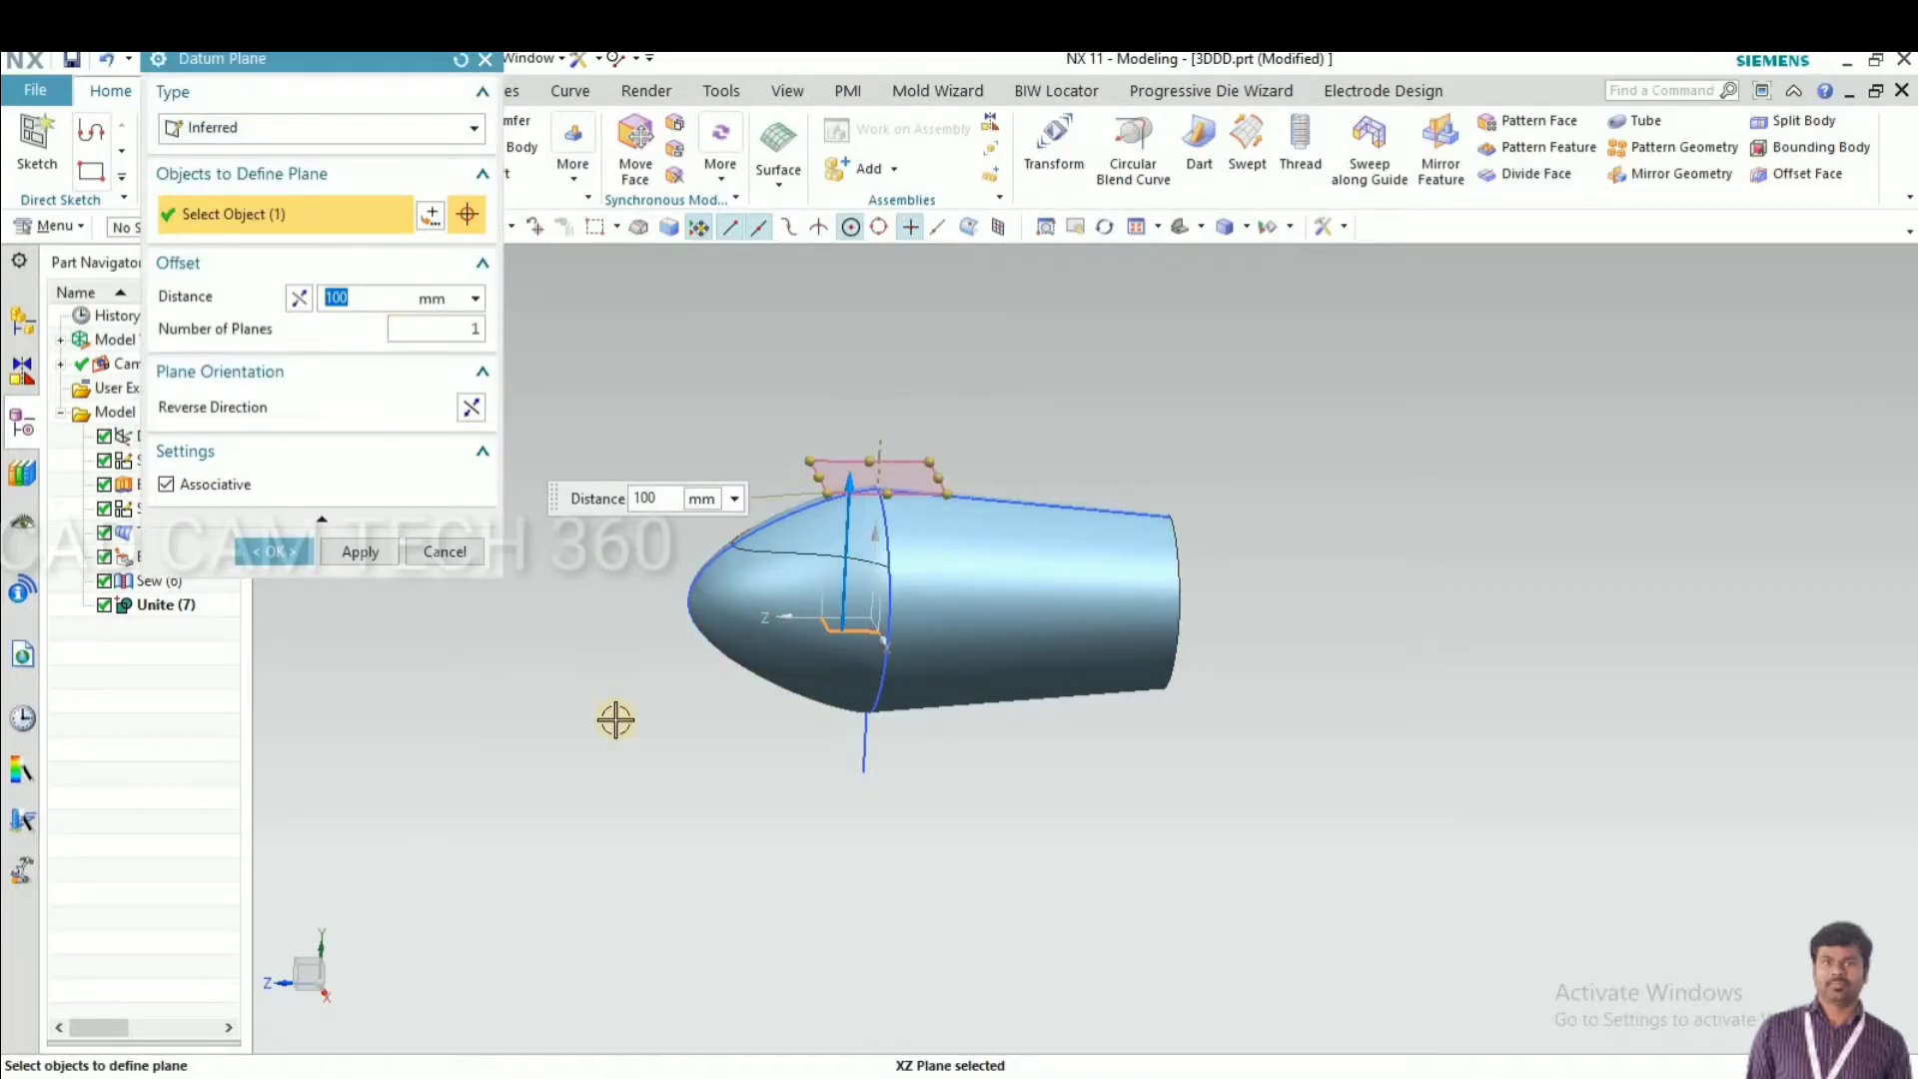
click(301, 297)
middle_drag(568, 744, 573, 745)
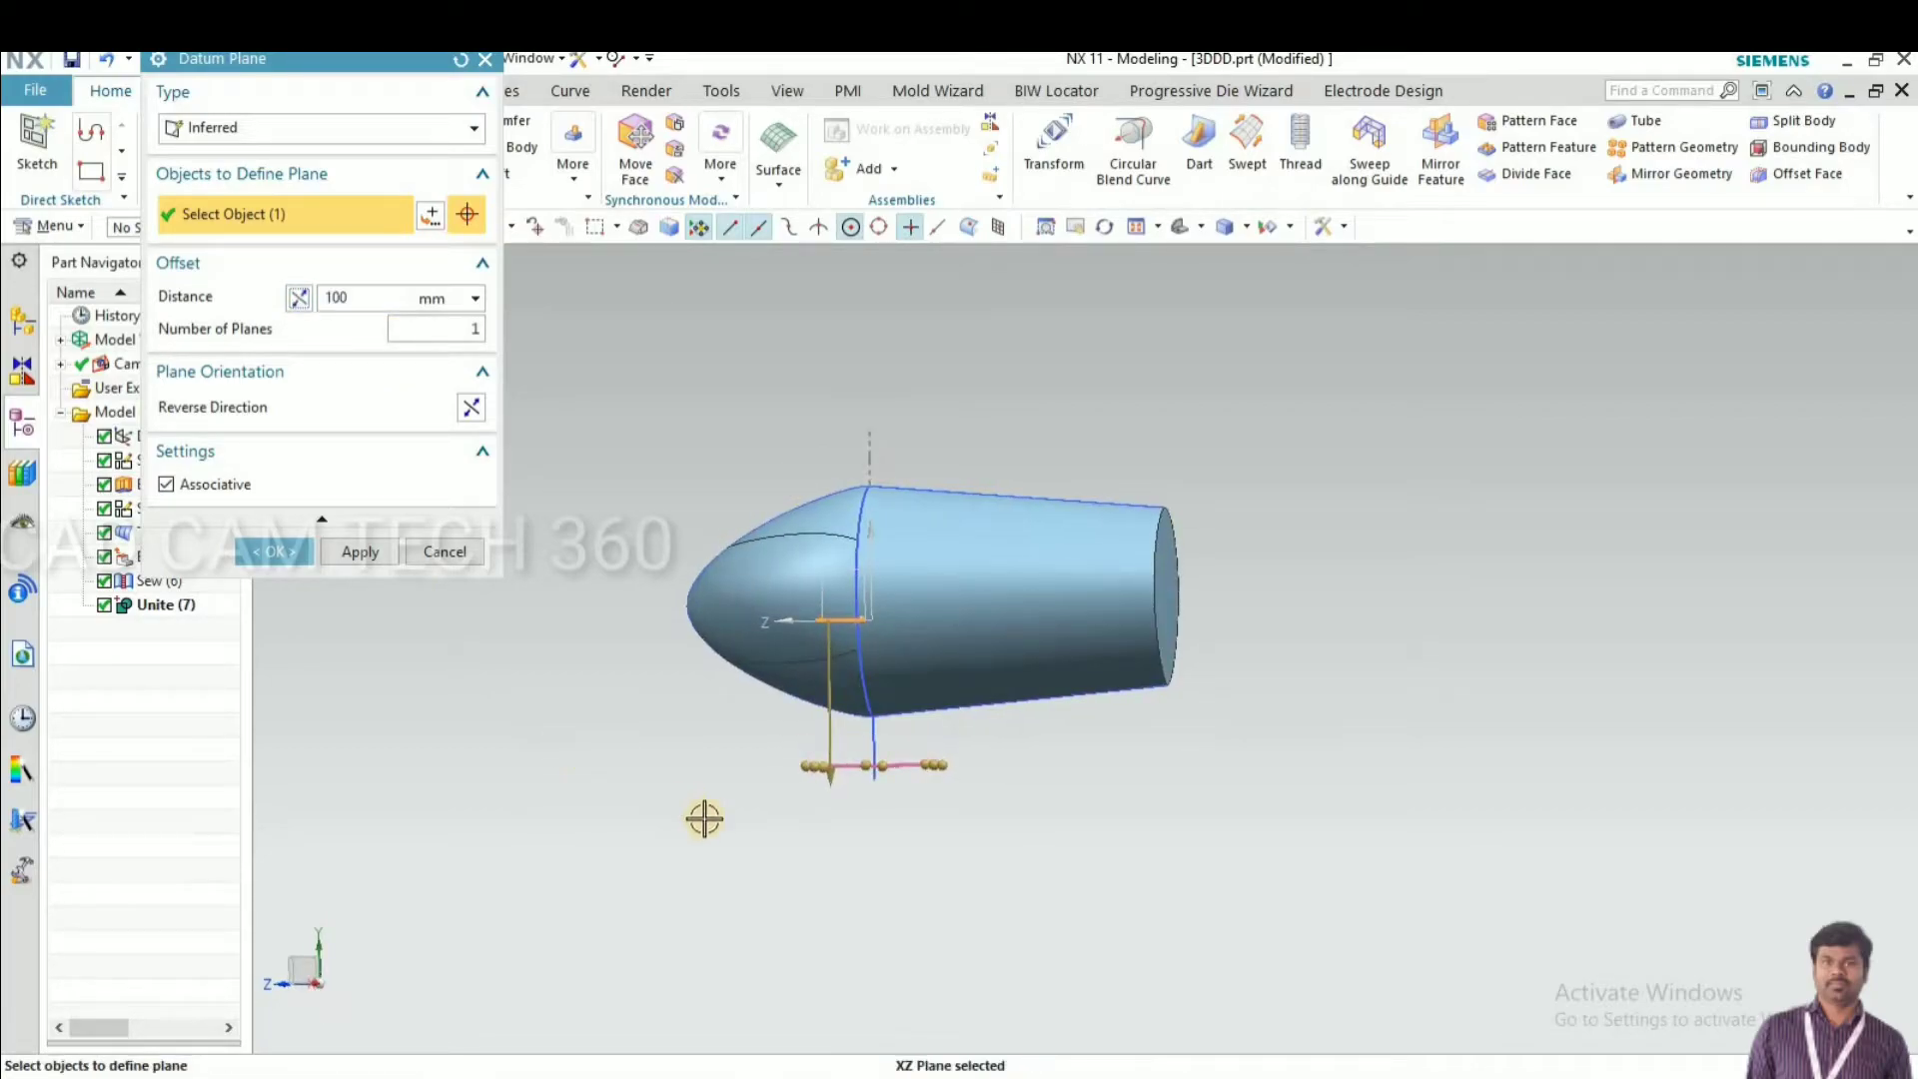
drag(833, 829, 833, 964)
middle_drag(706, 650, 706, 706)
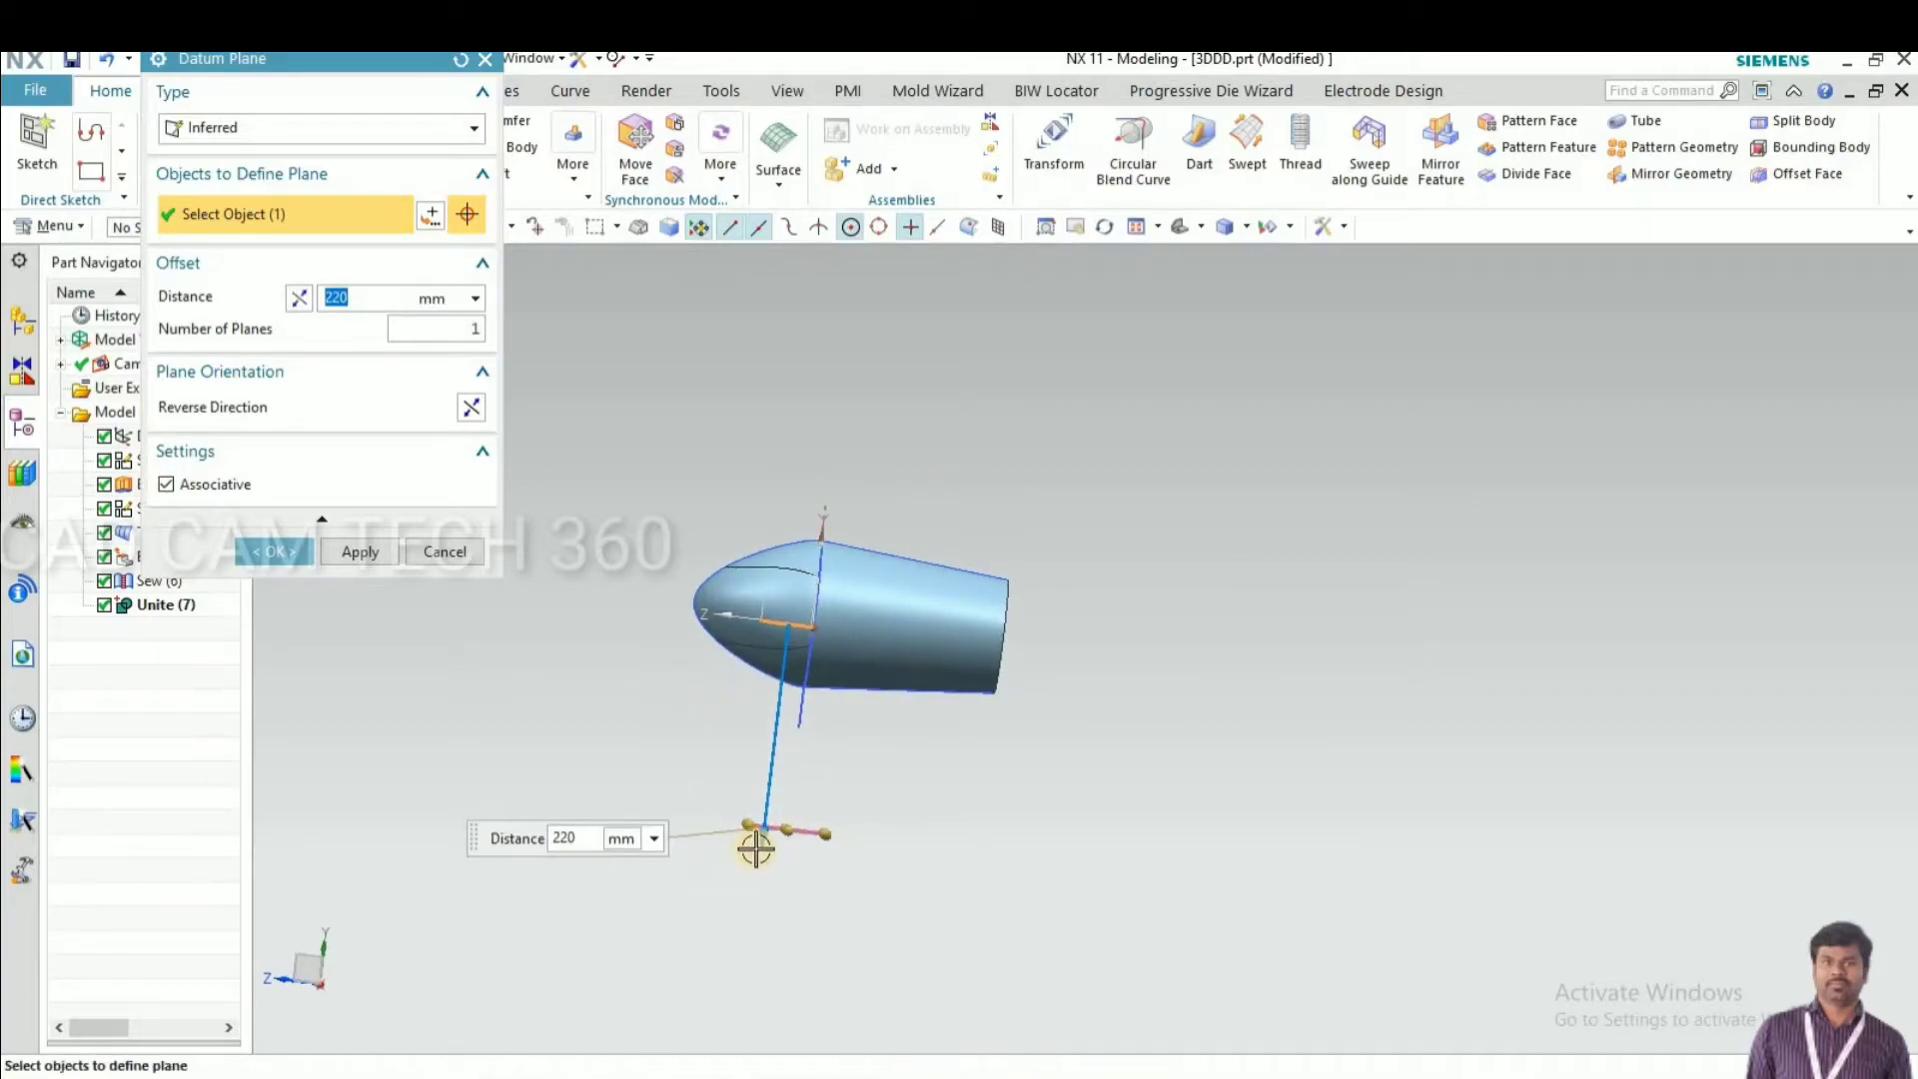
drag(761, 809, 759, 815)
middle_drag(672, 749, 681, 744)
click(276, 551)
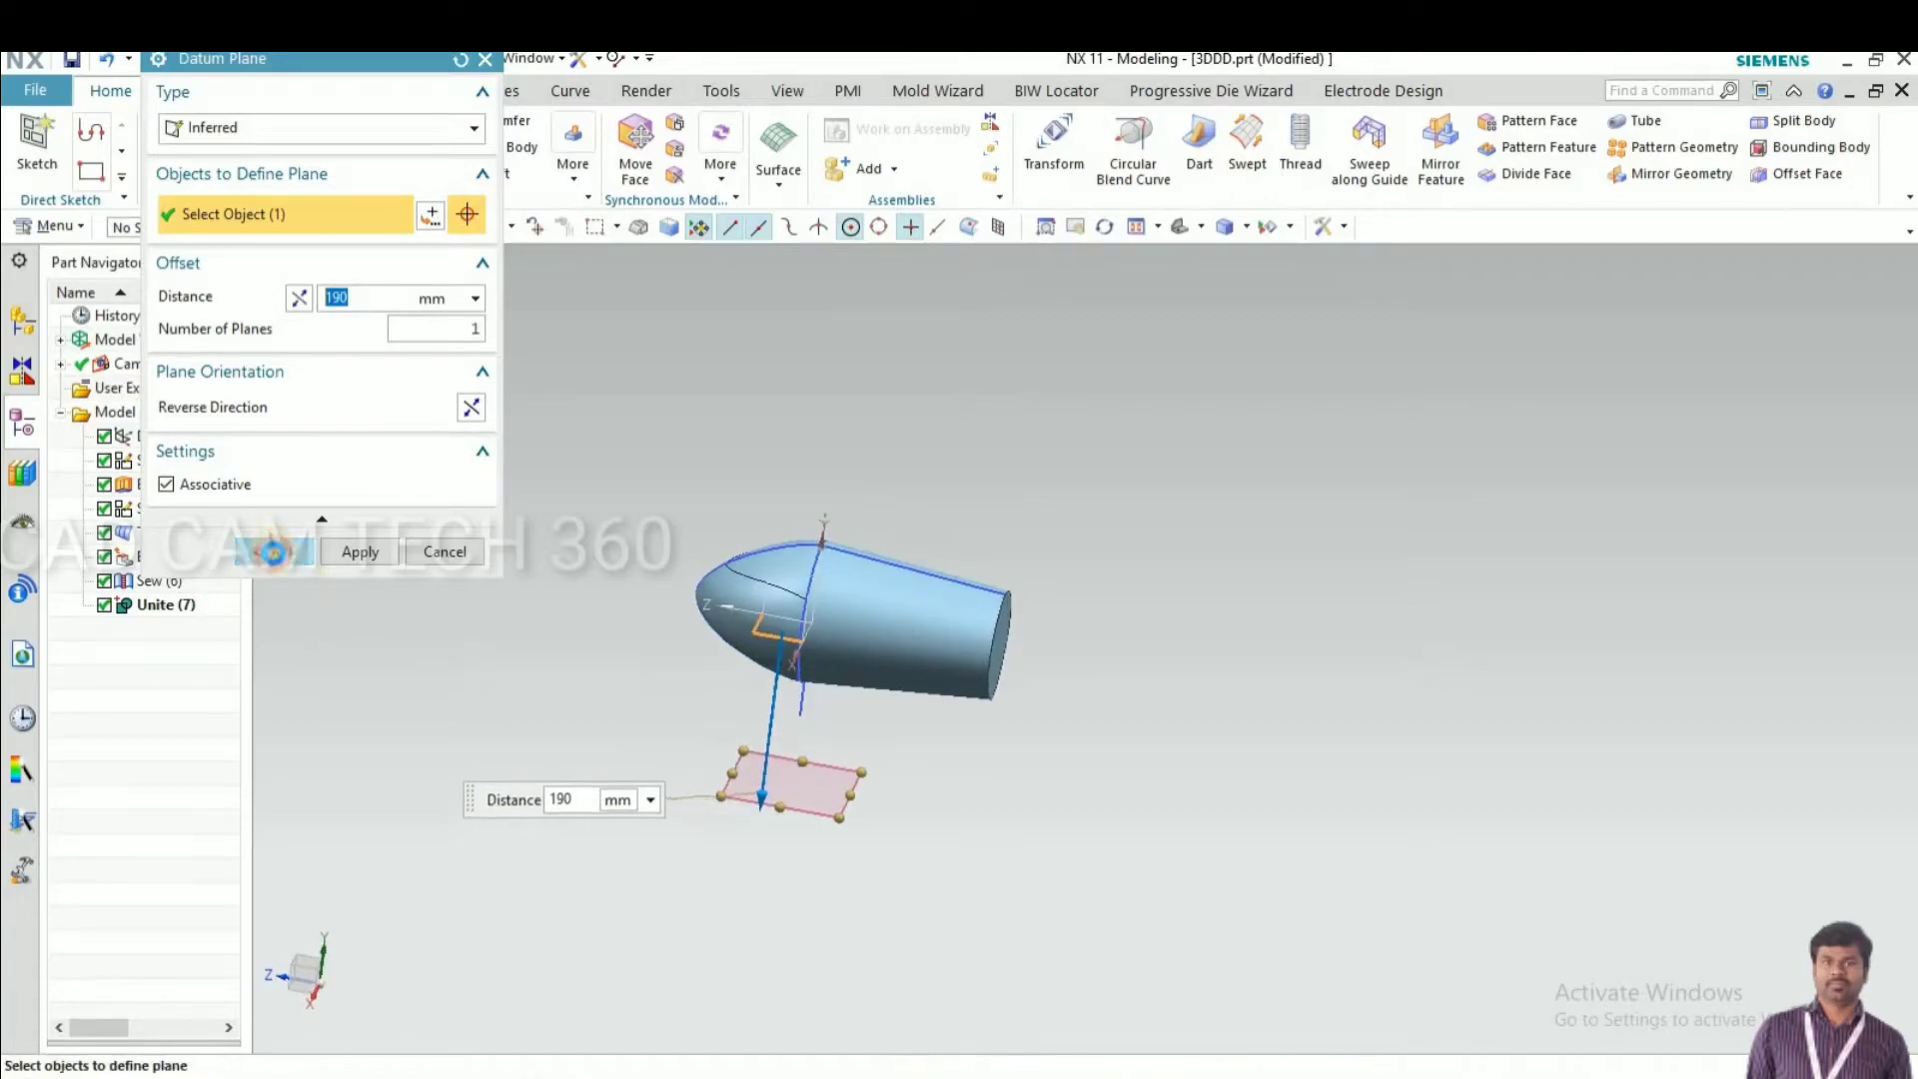
Open a new sketch on the offset datum plane below the body
middle_drag(561, 732, 589, 679)
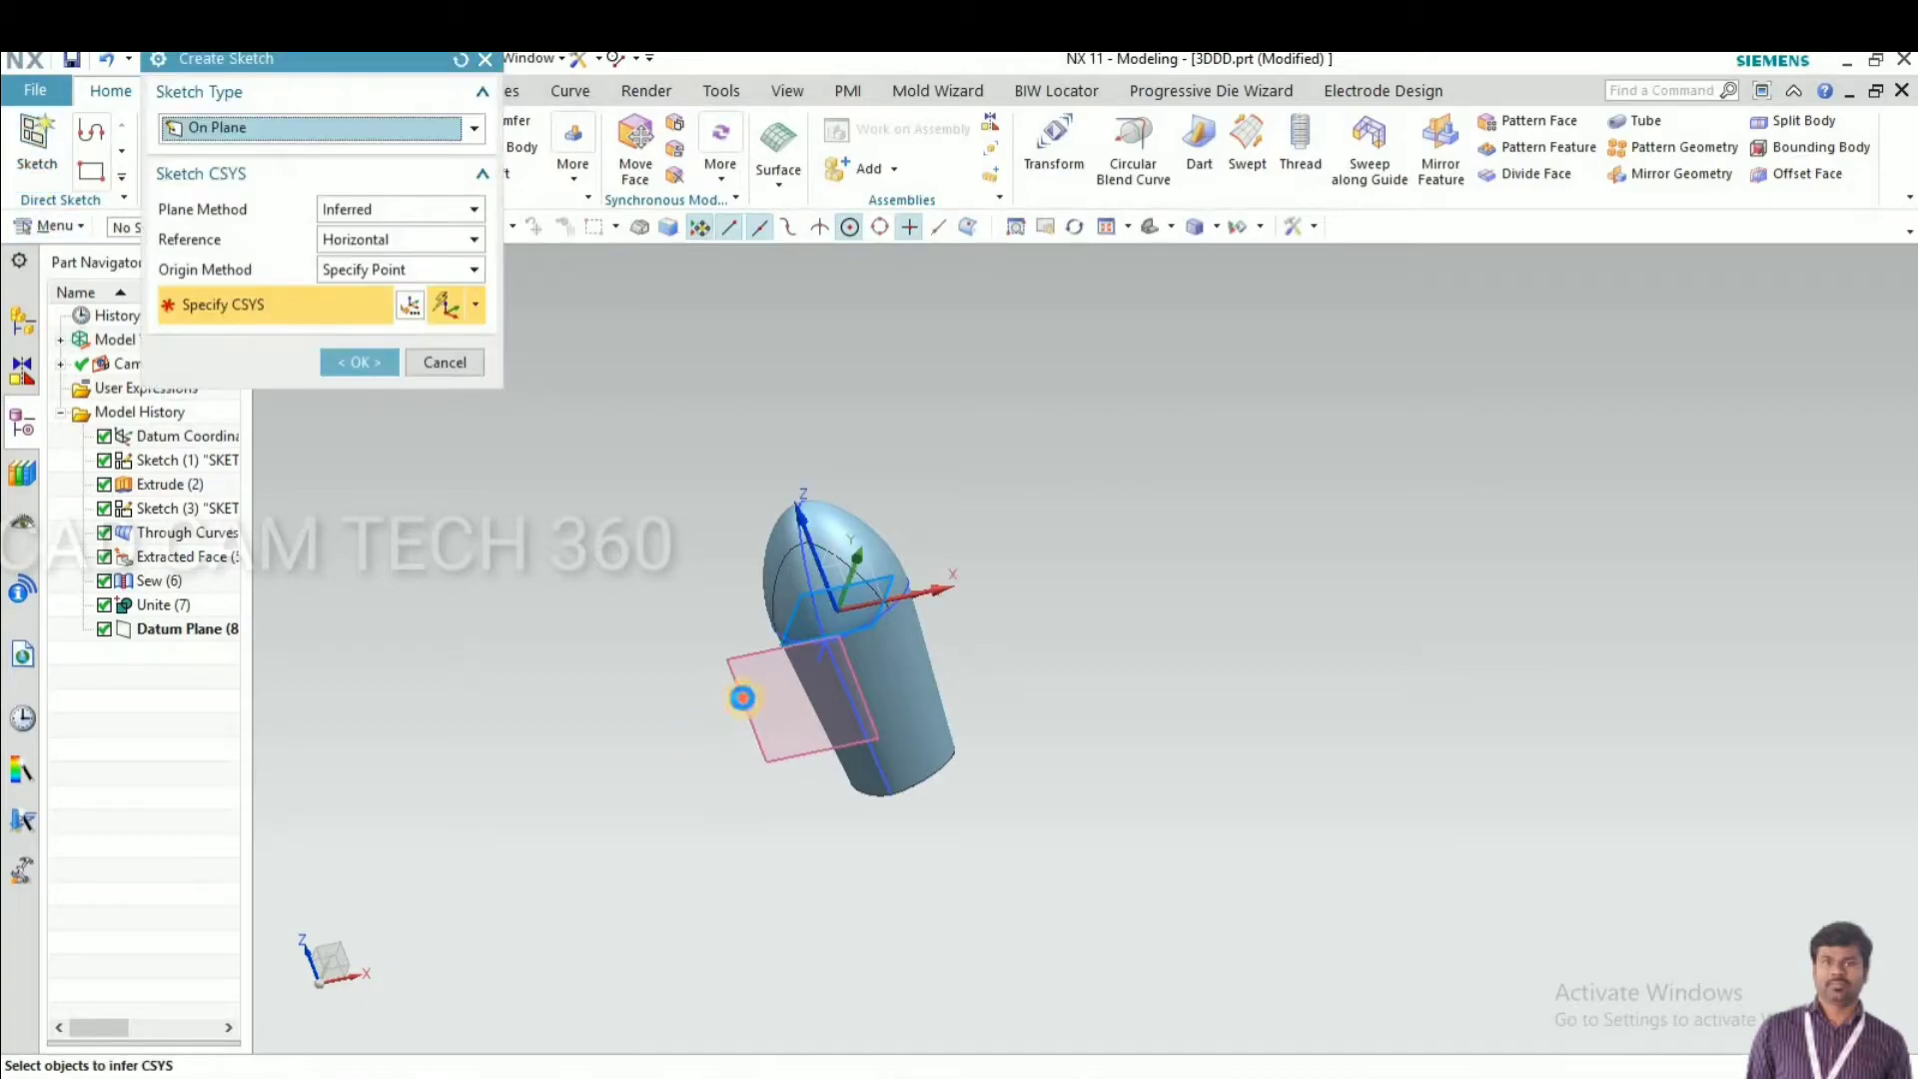
click(746, 699)
click(360, 361)
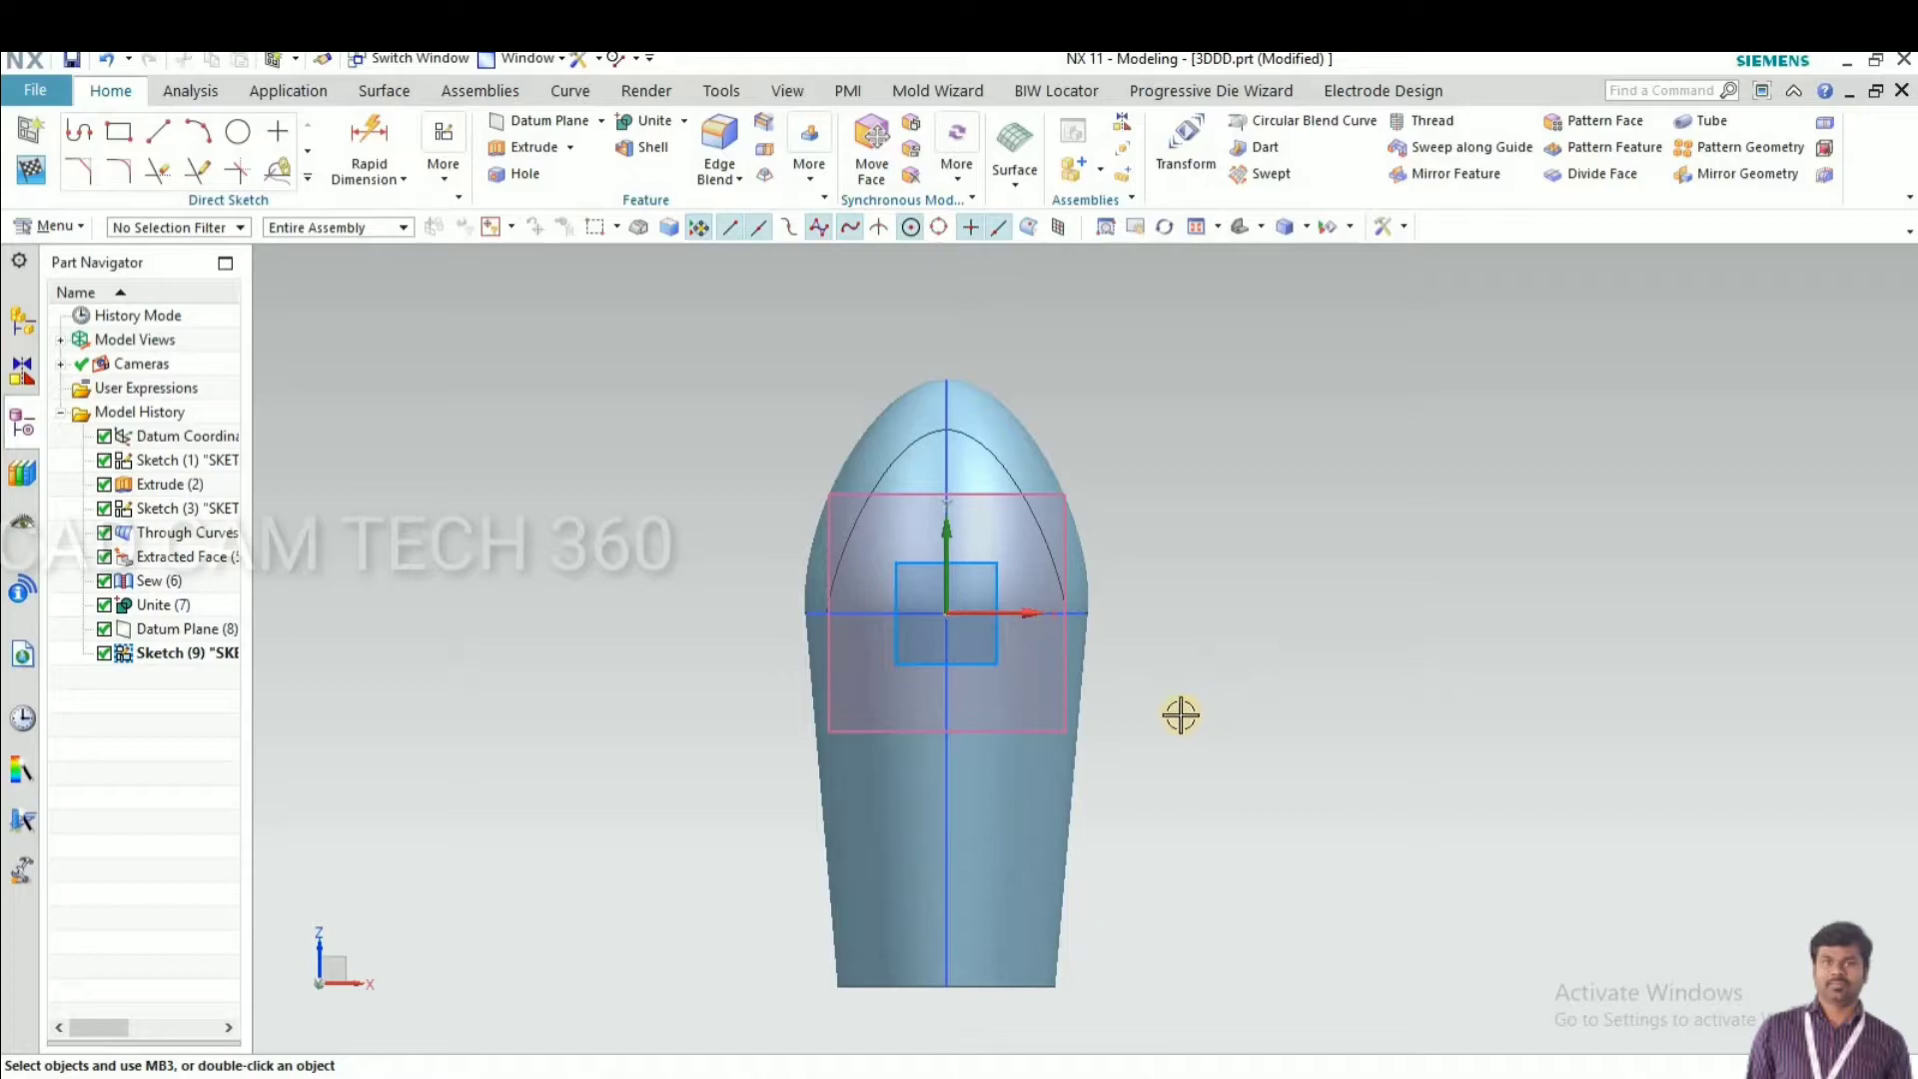
Sketch an ellipse centred on the origin with a 40 mm major radius and about 50 mm minor radius, and finish the sketch
click(309, 180)
click(157, 327)
click(947, 617)
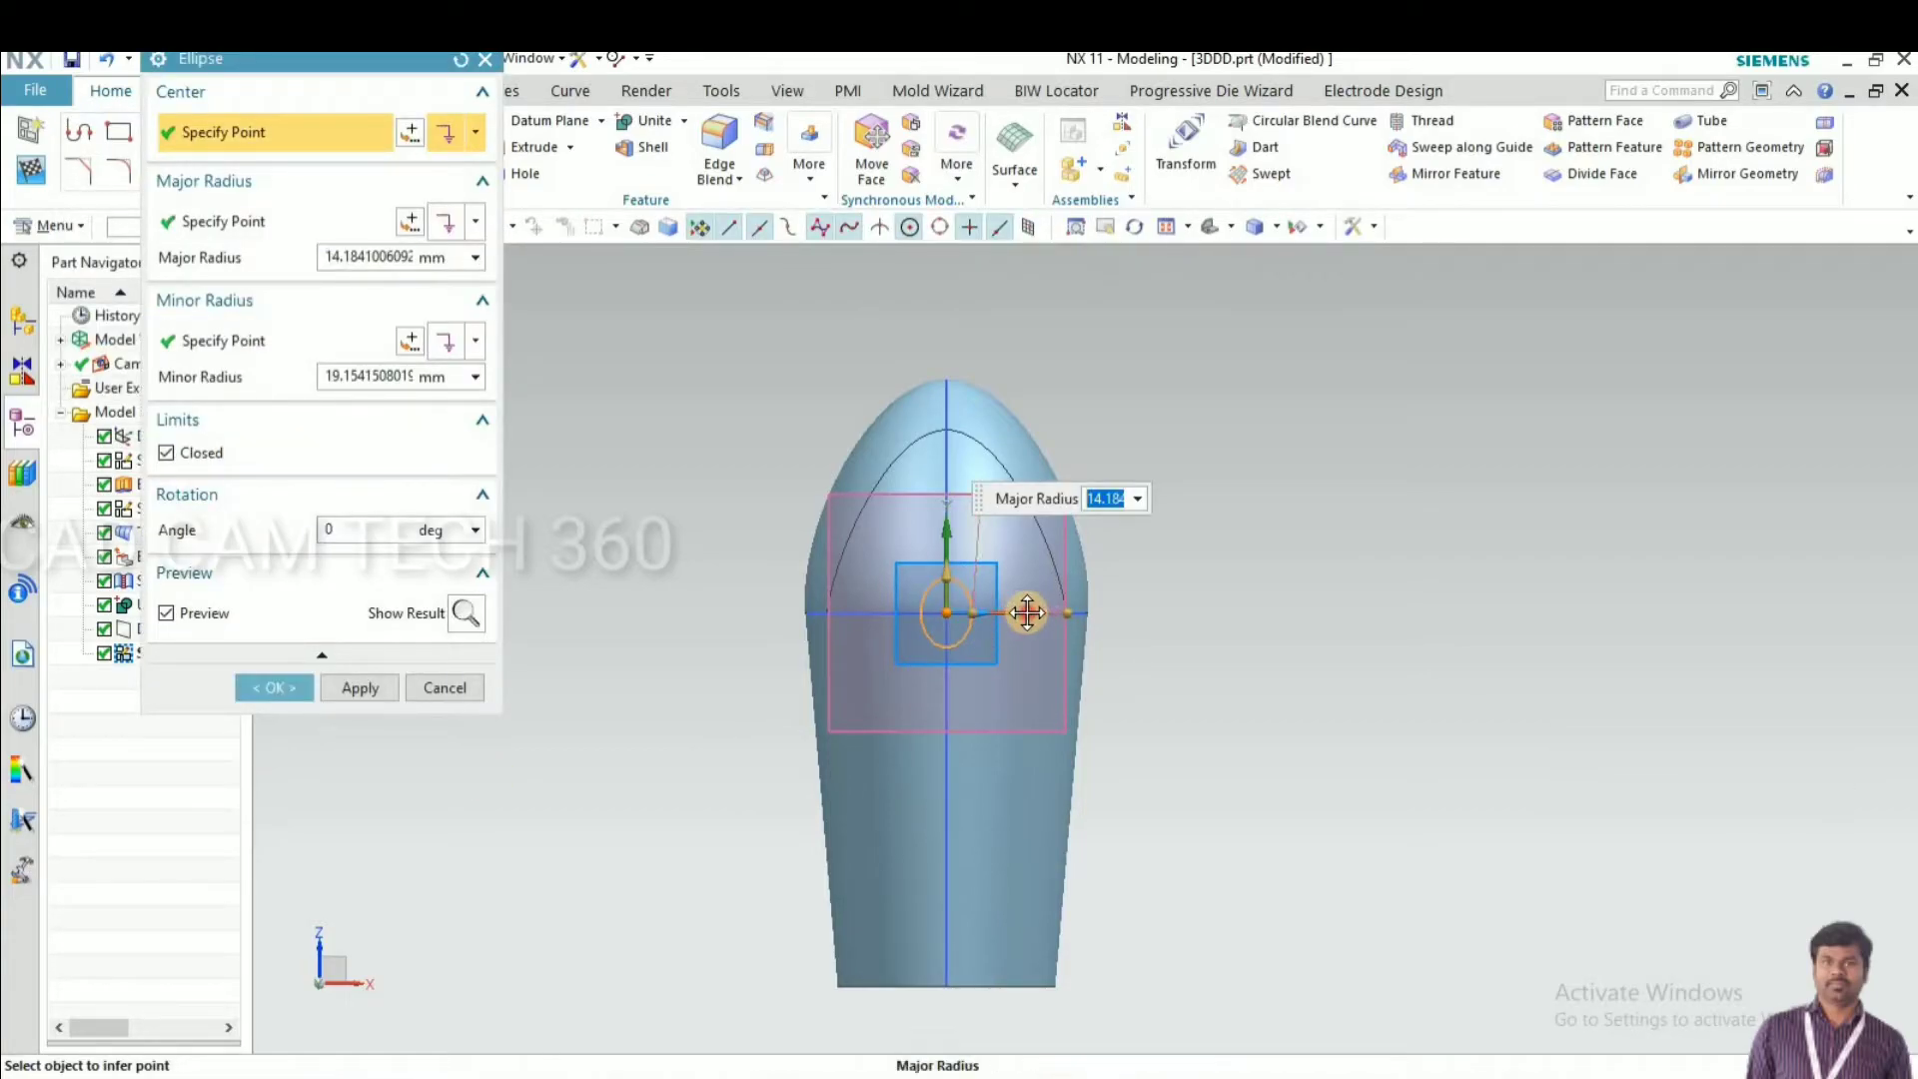
click(953, 521)
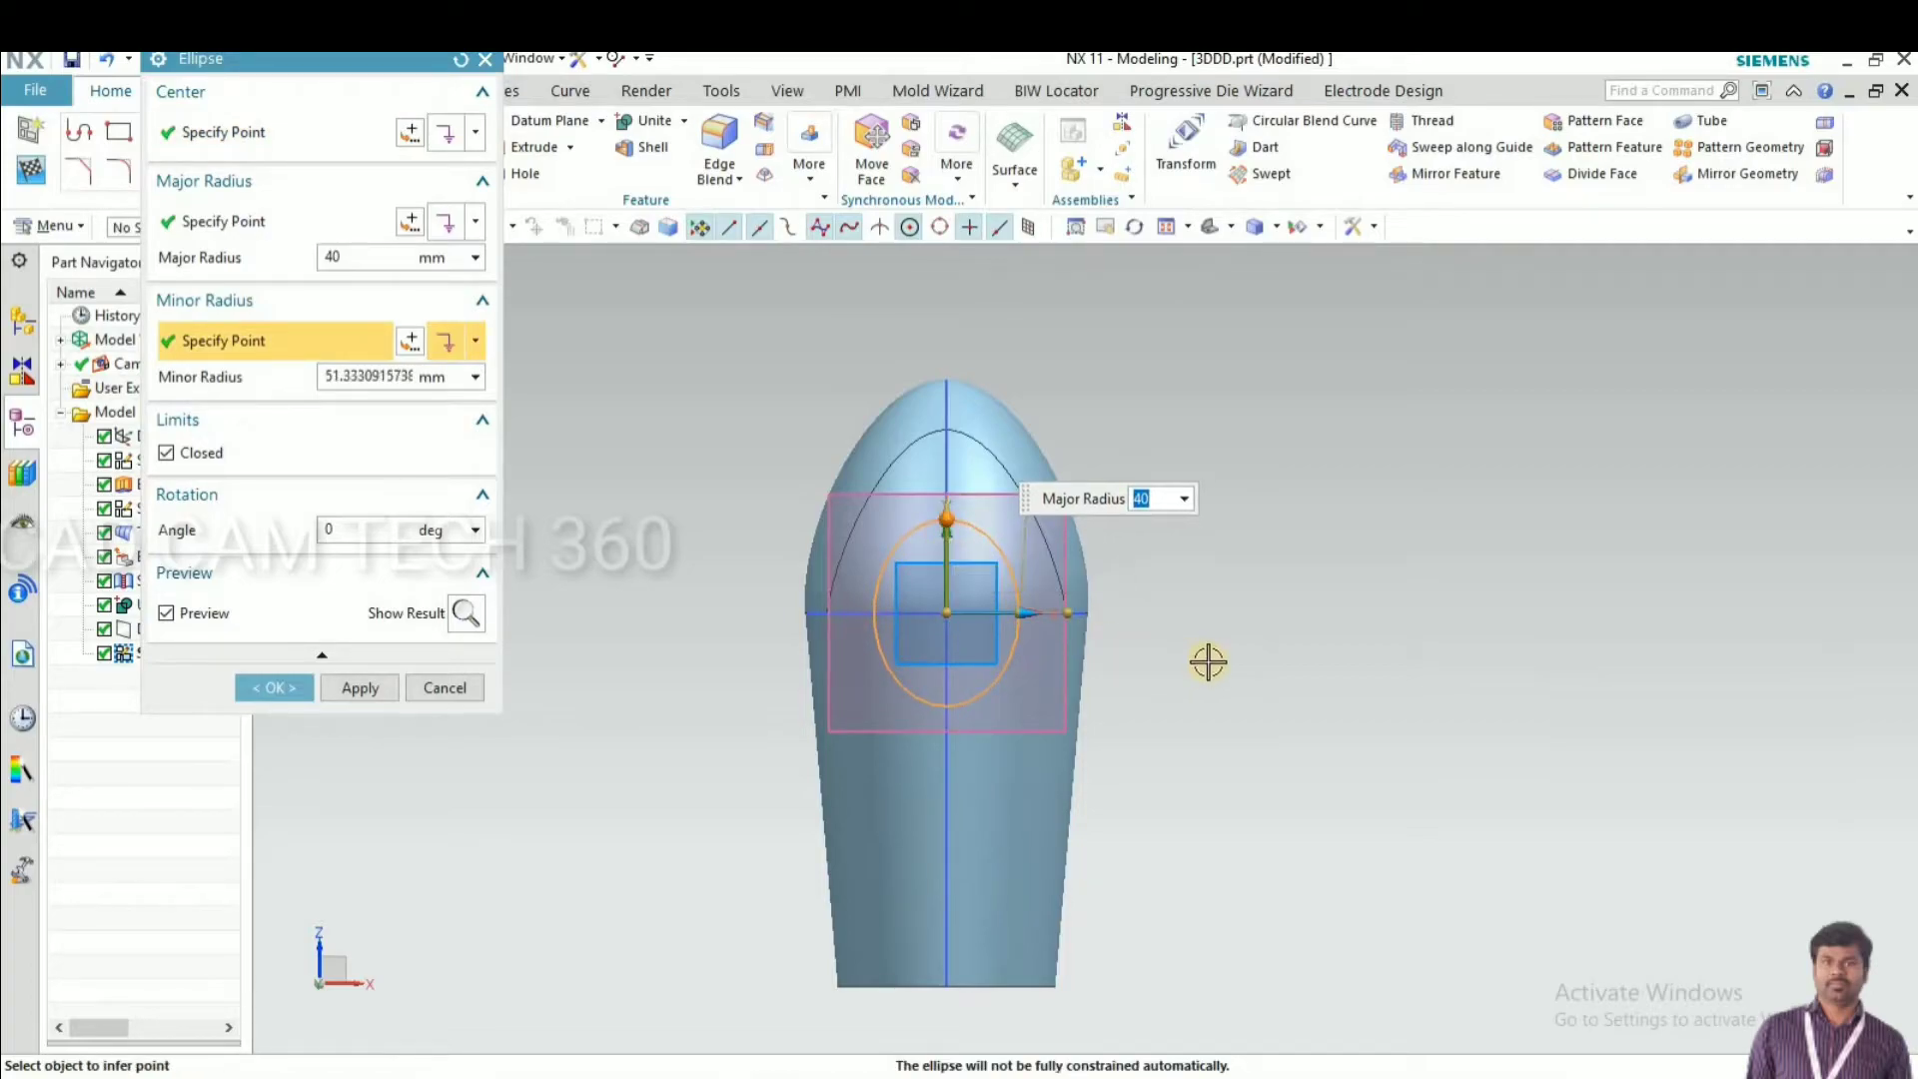
middle_drag(1169, 777, 1225, 712)
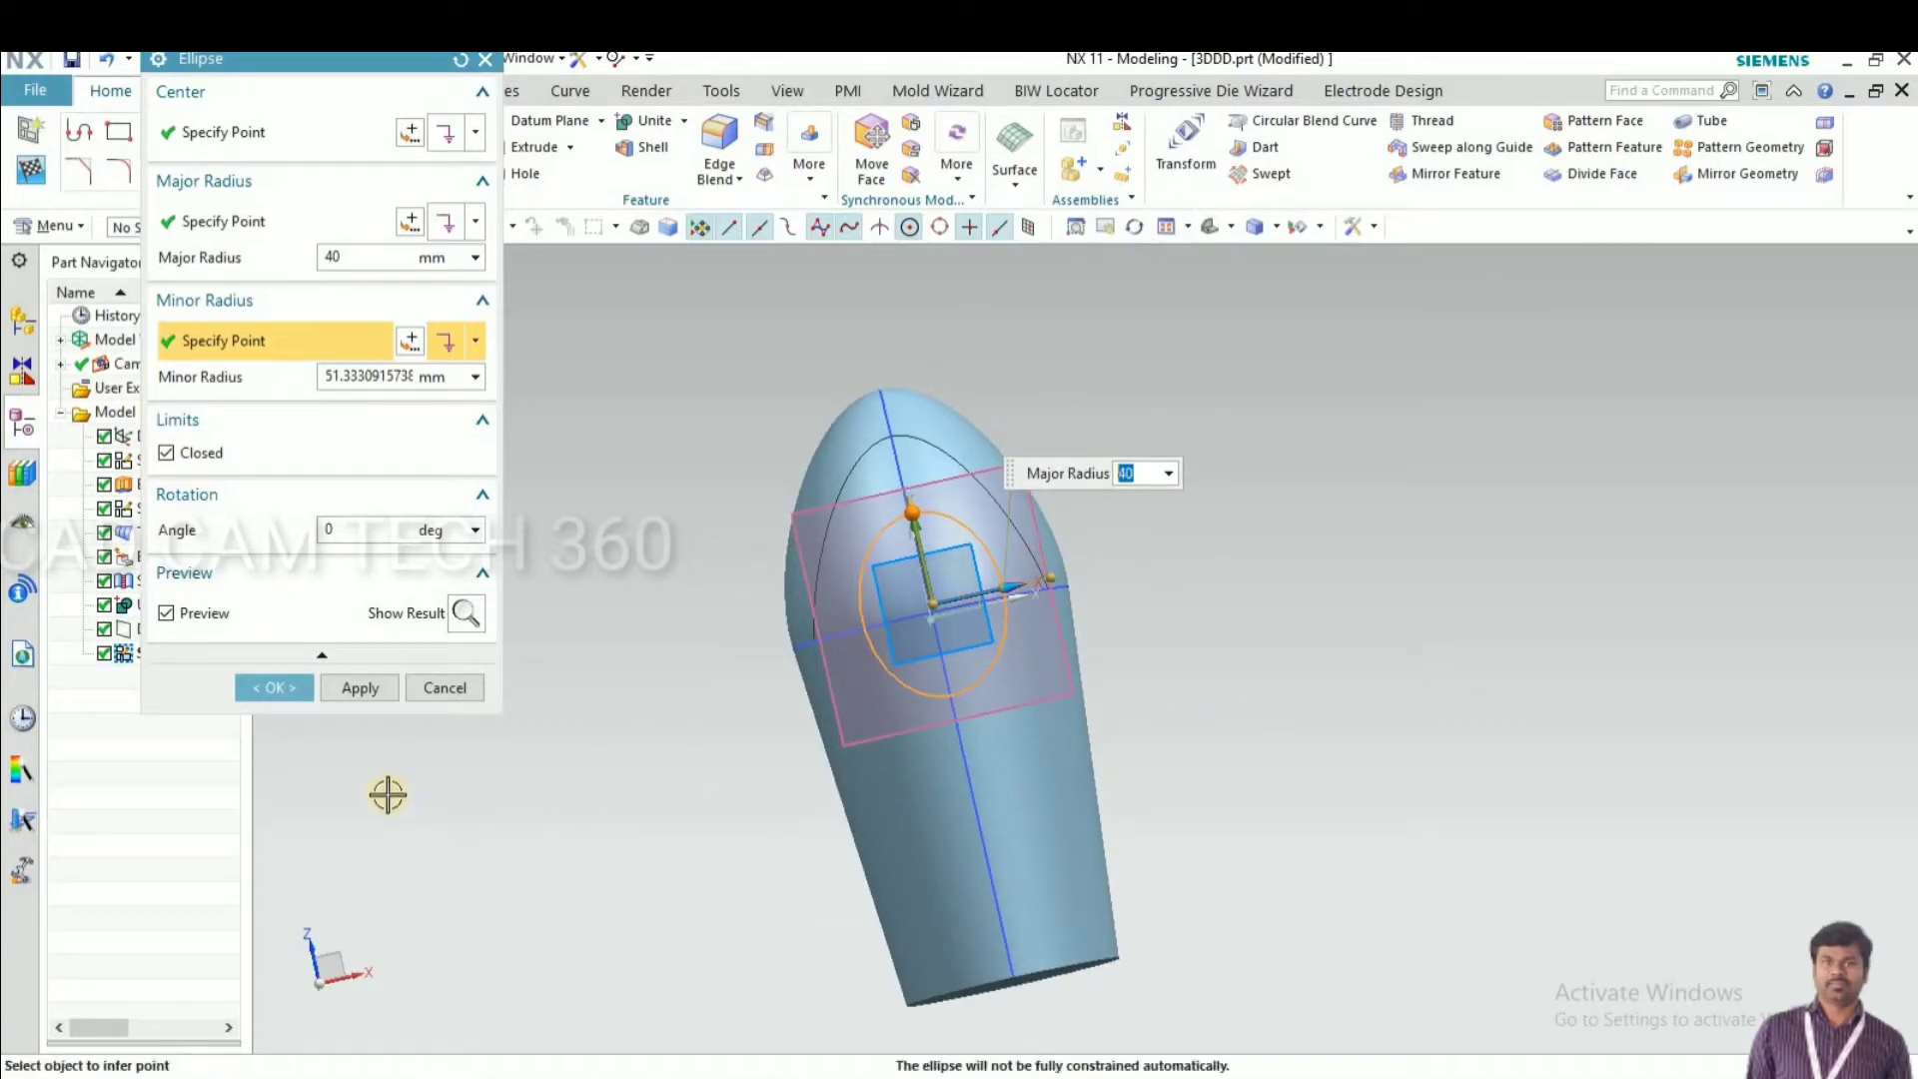
double_click(339, 380)
text(5)
click(270, 685)
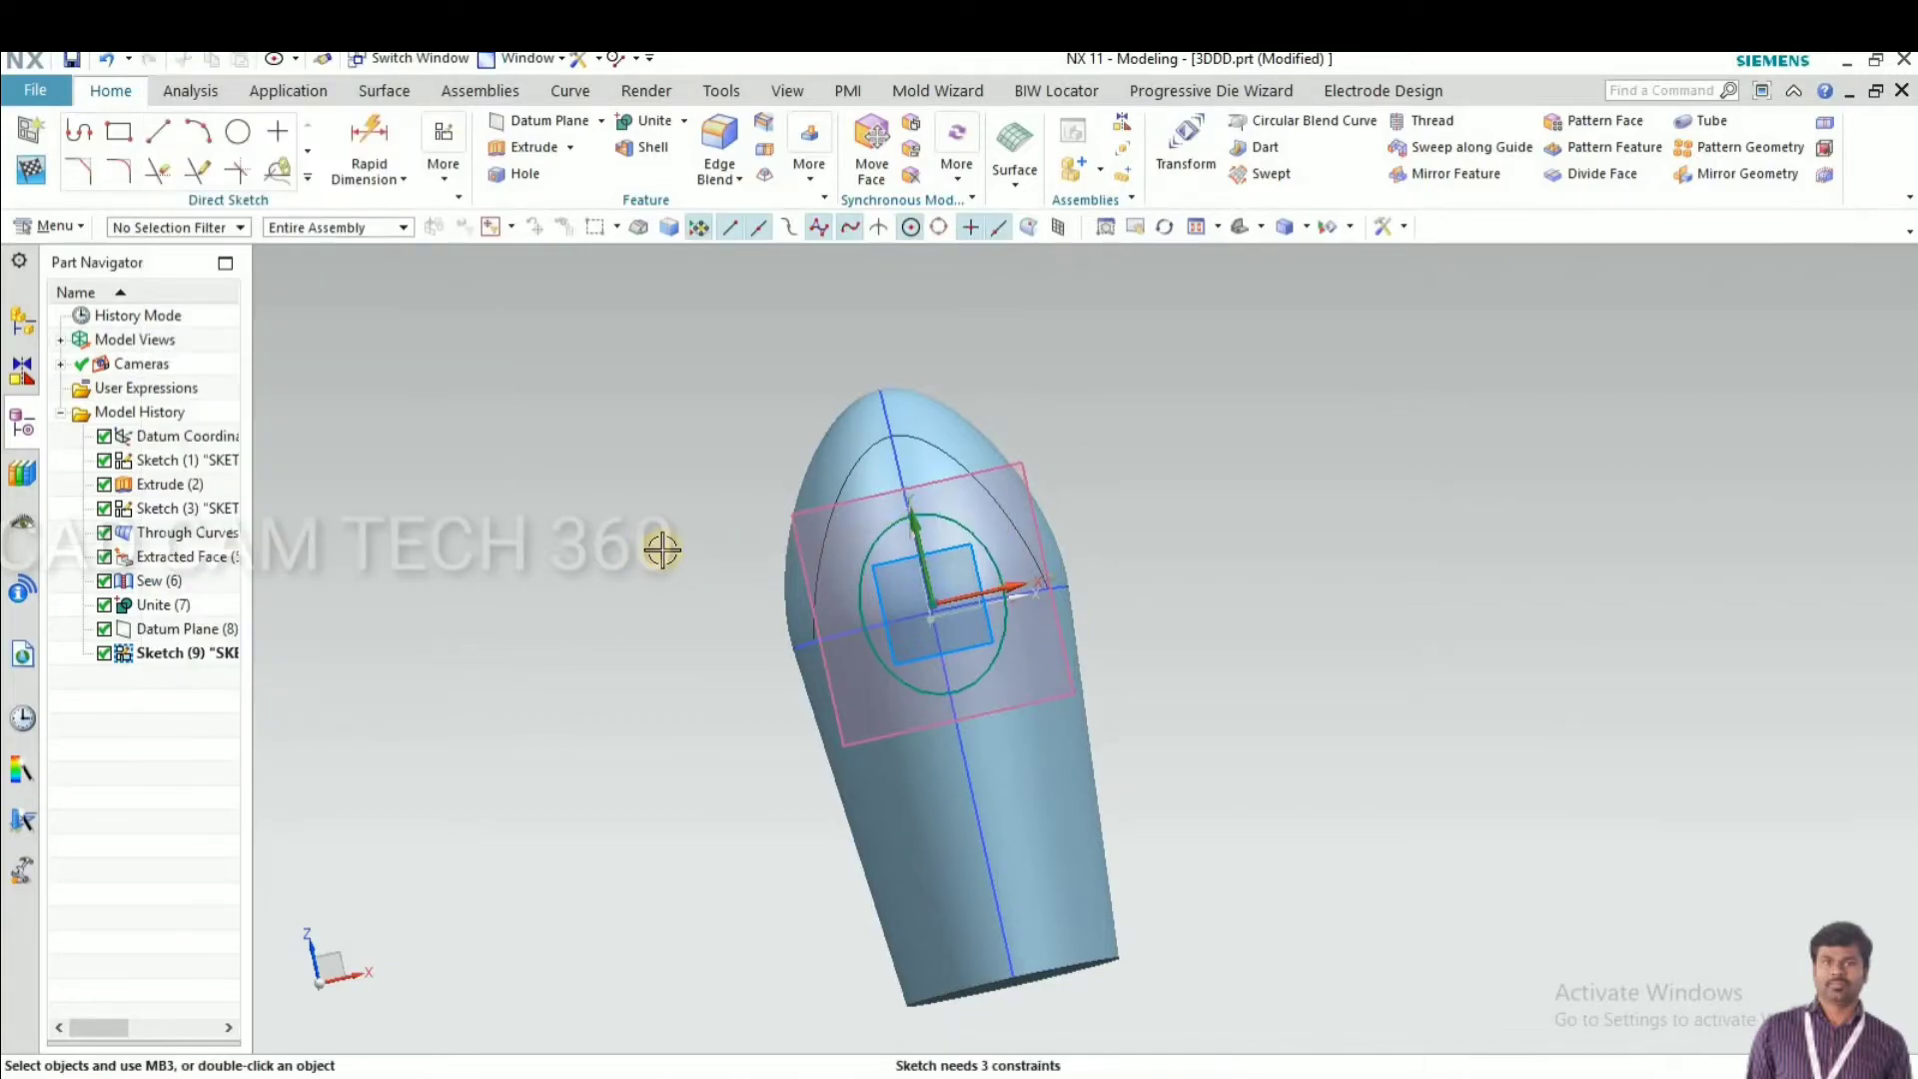
mouse_move(560, 710)
middle_down()
mouse_move(535, 724)
mouse_move(552, 713)
middle_up()
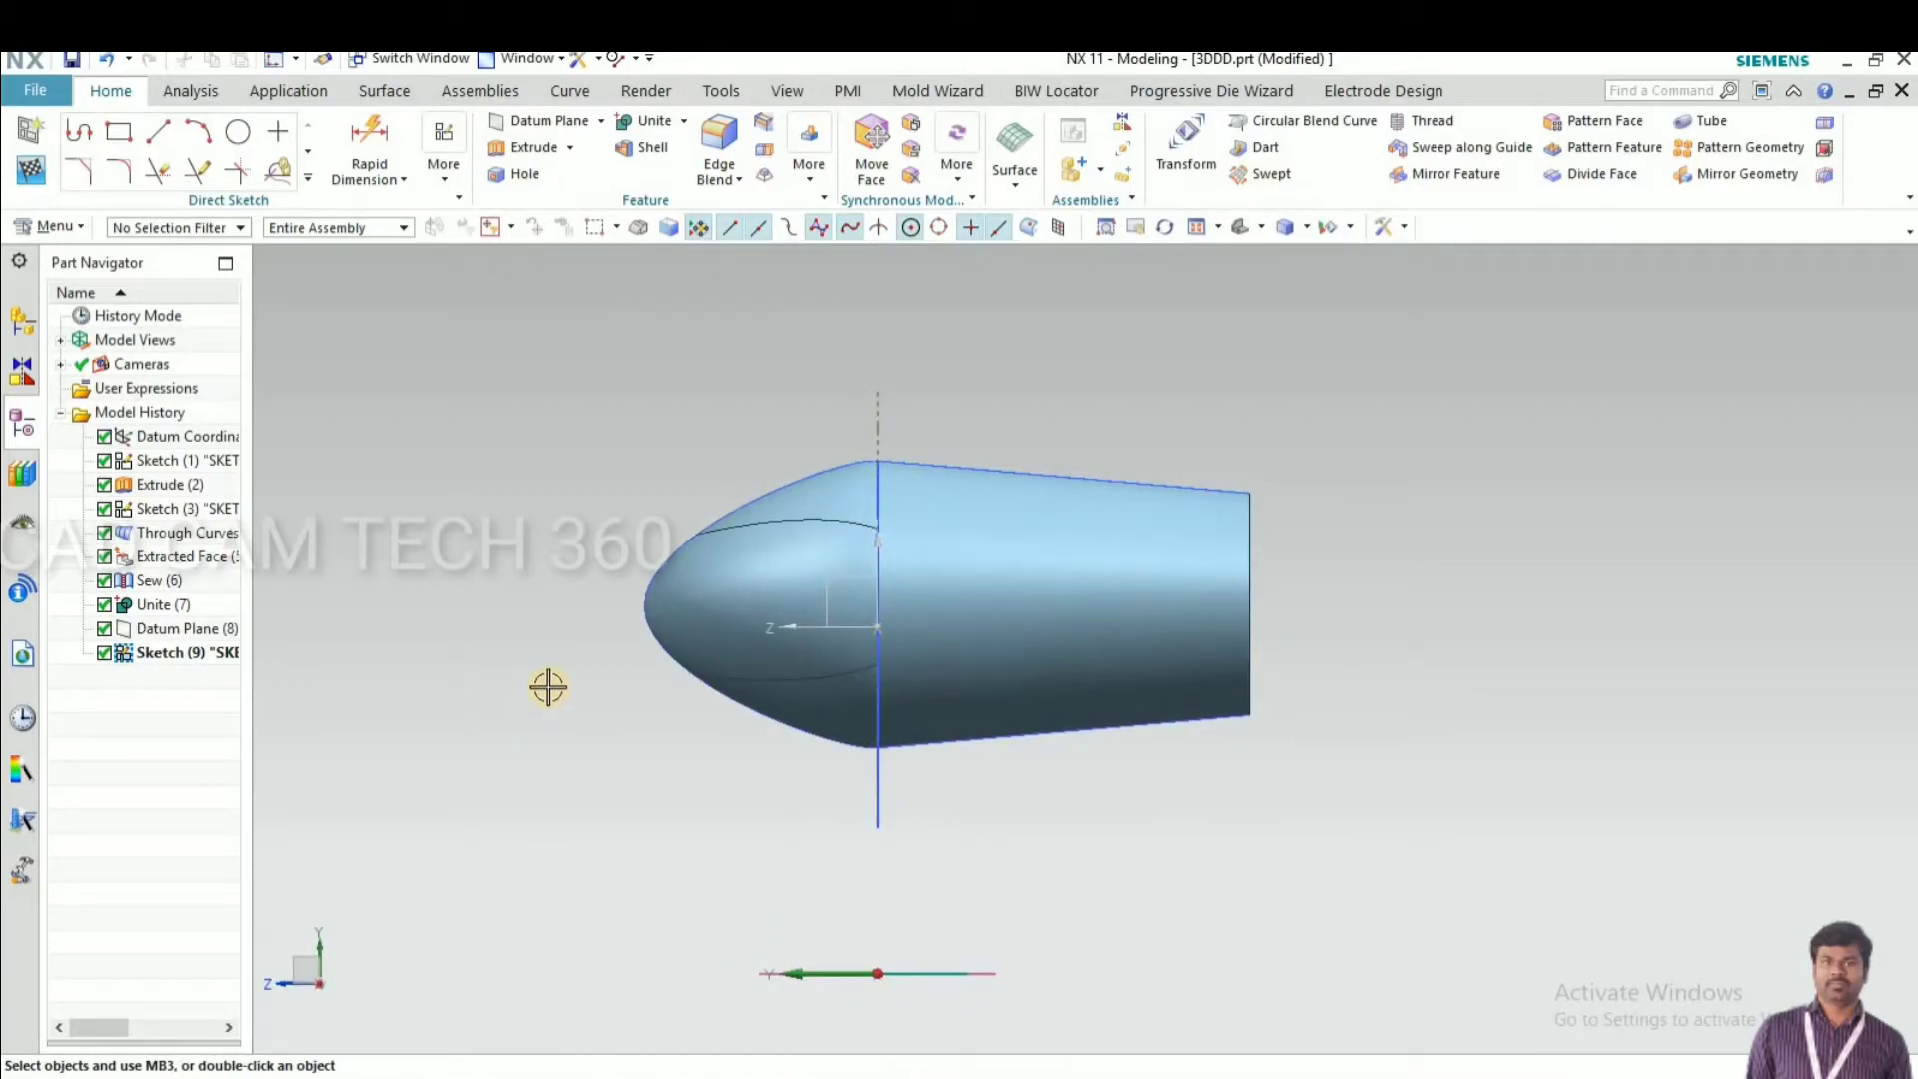
key(ctrl+q)
Open a new sketch on the YZ plane running lengthwise through the body
click(37, 140)
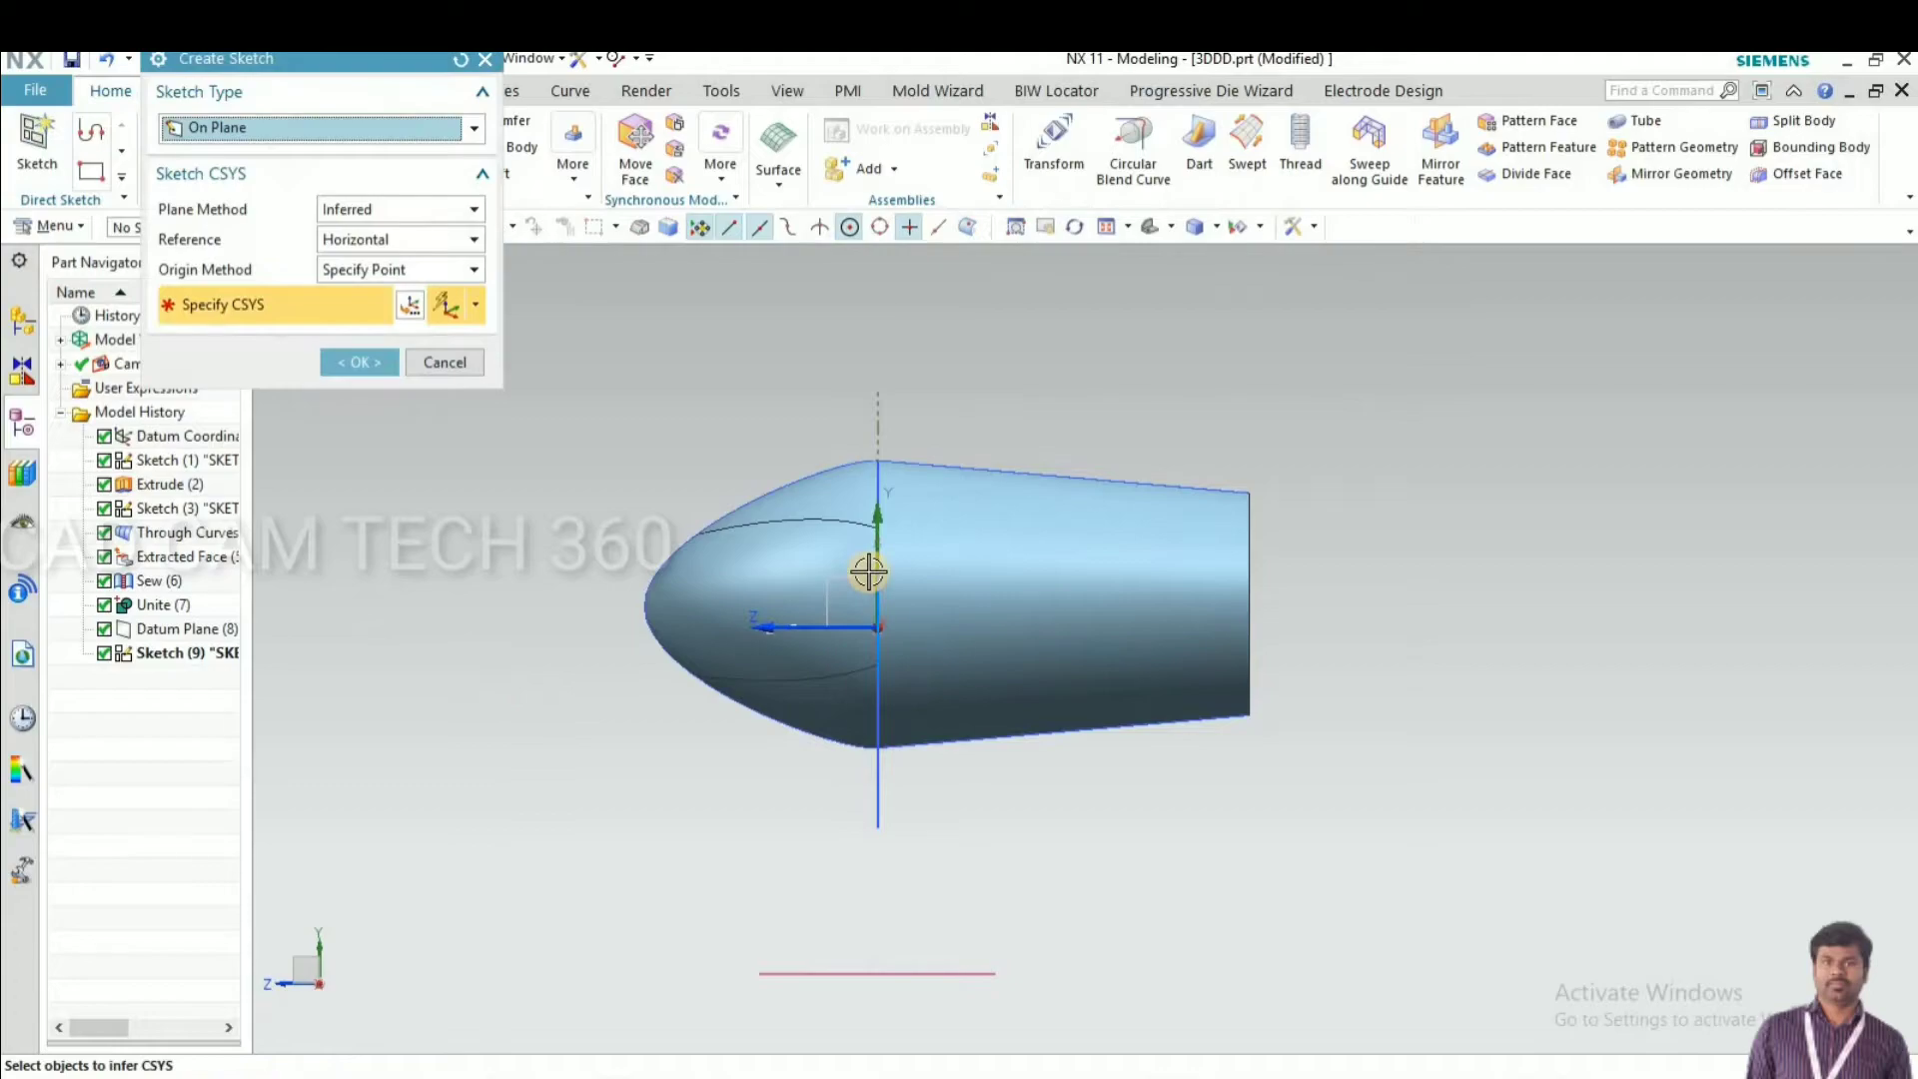
click(358, 361)
middle_drag(949, 380, 728, 549)
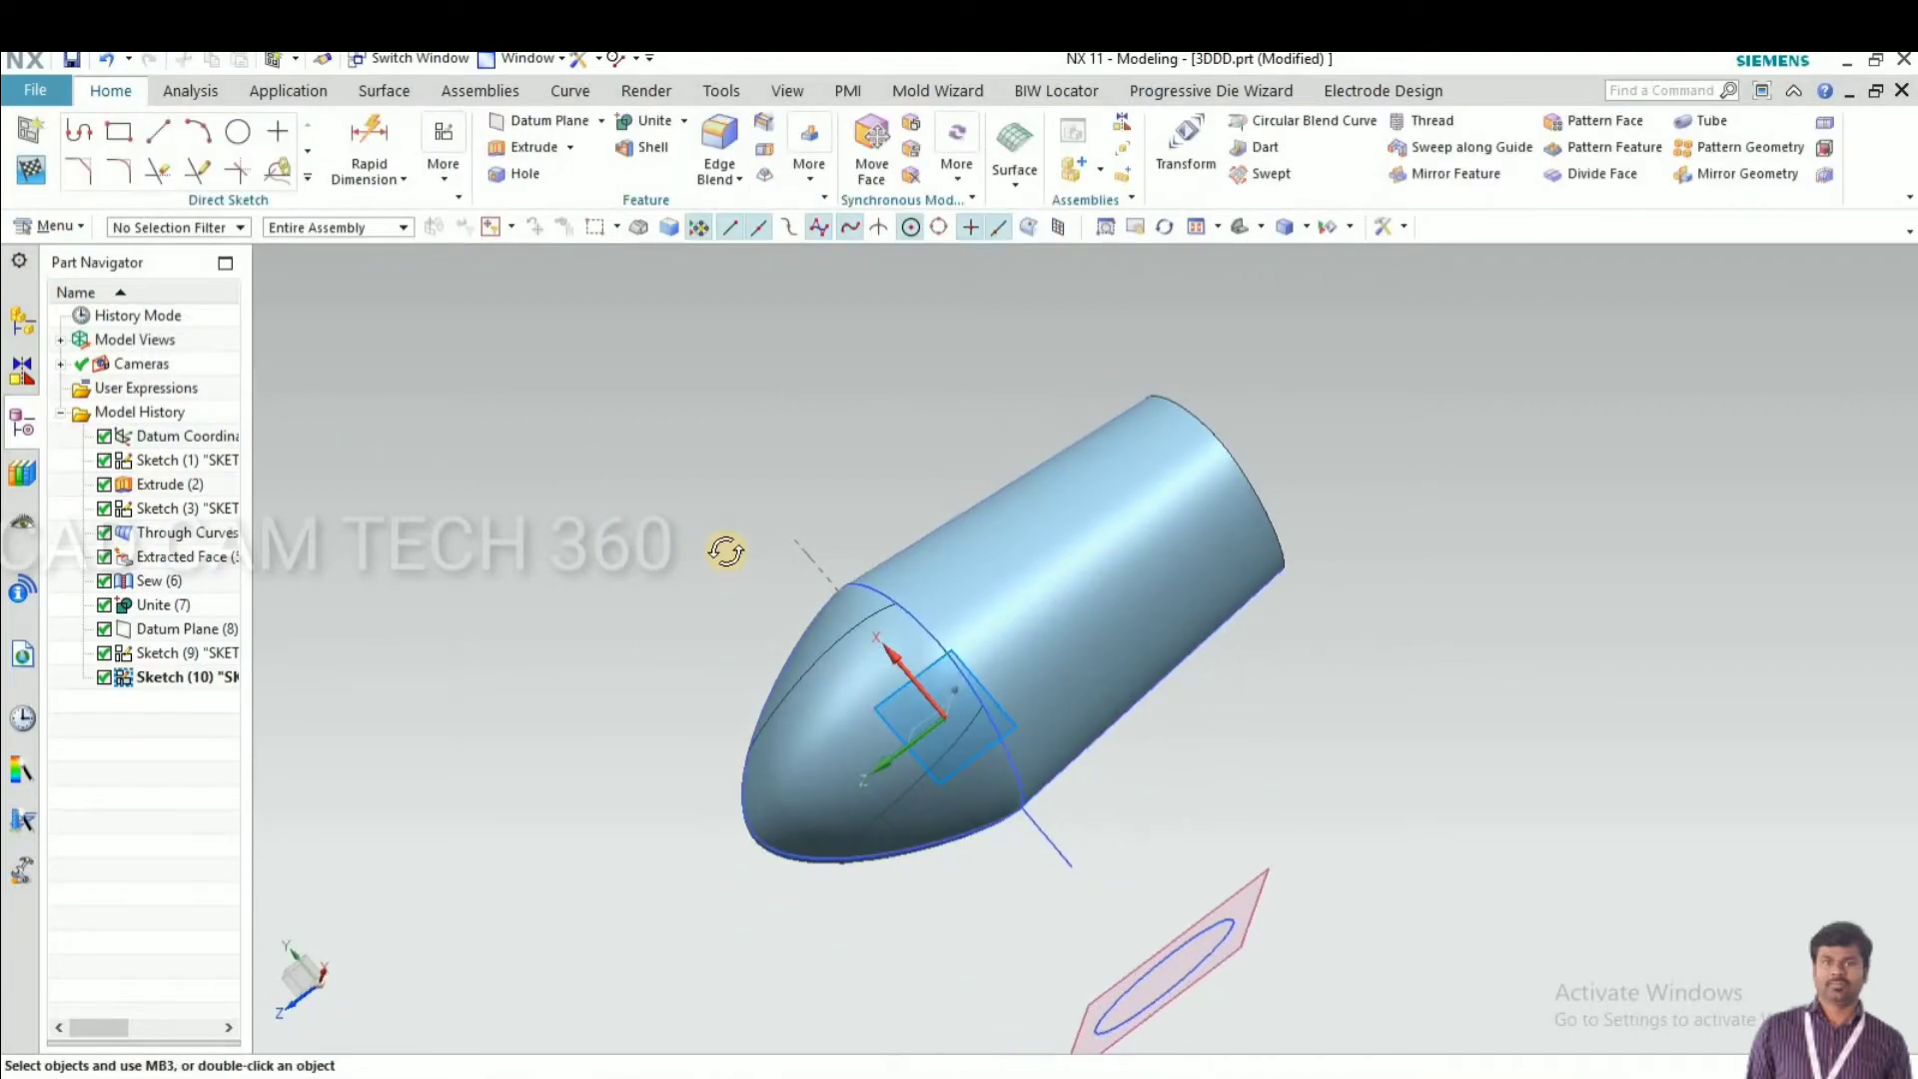
middle_drag(649, 444, 439, 436)
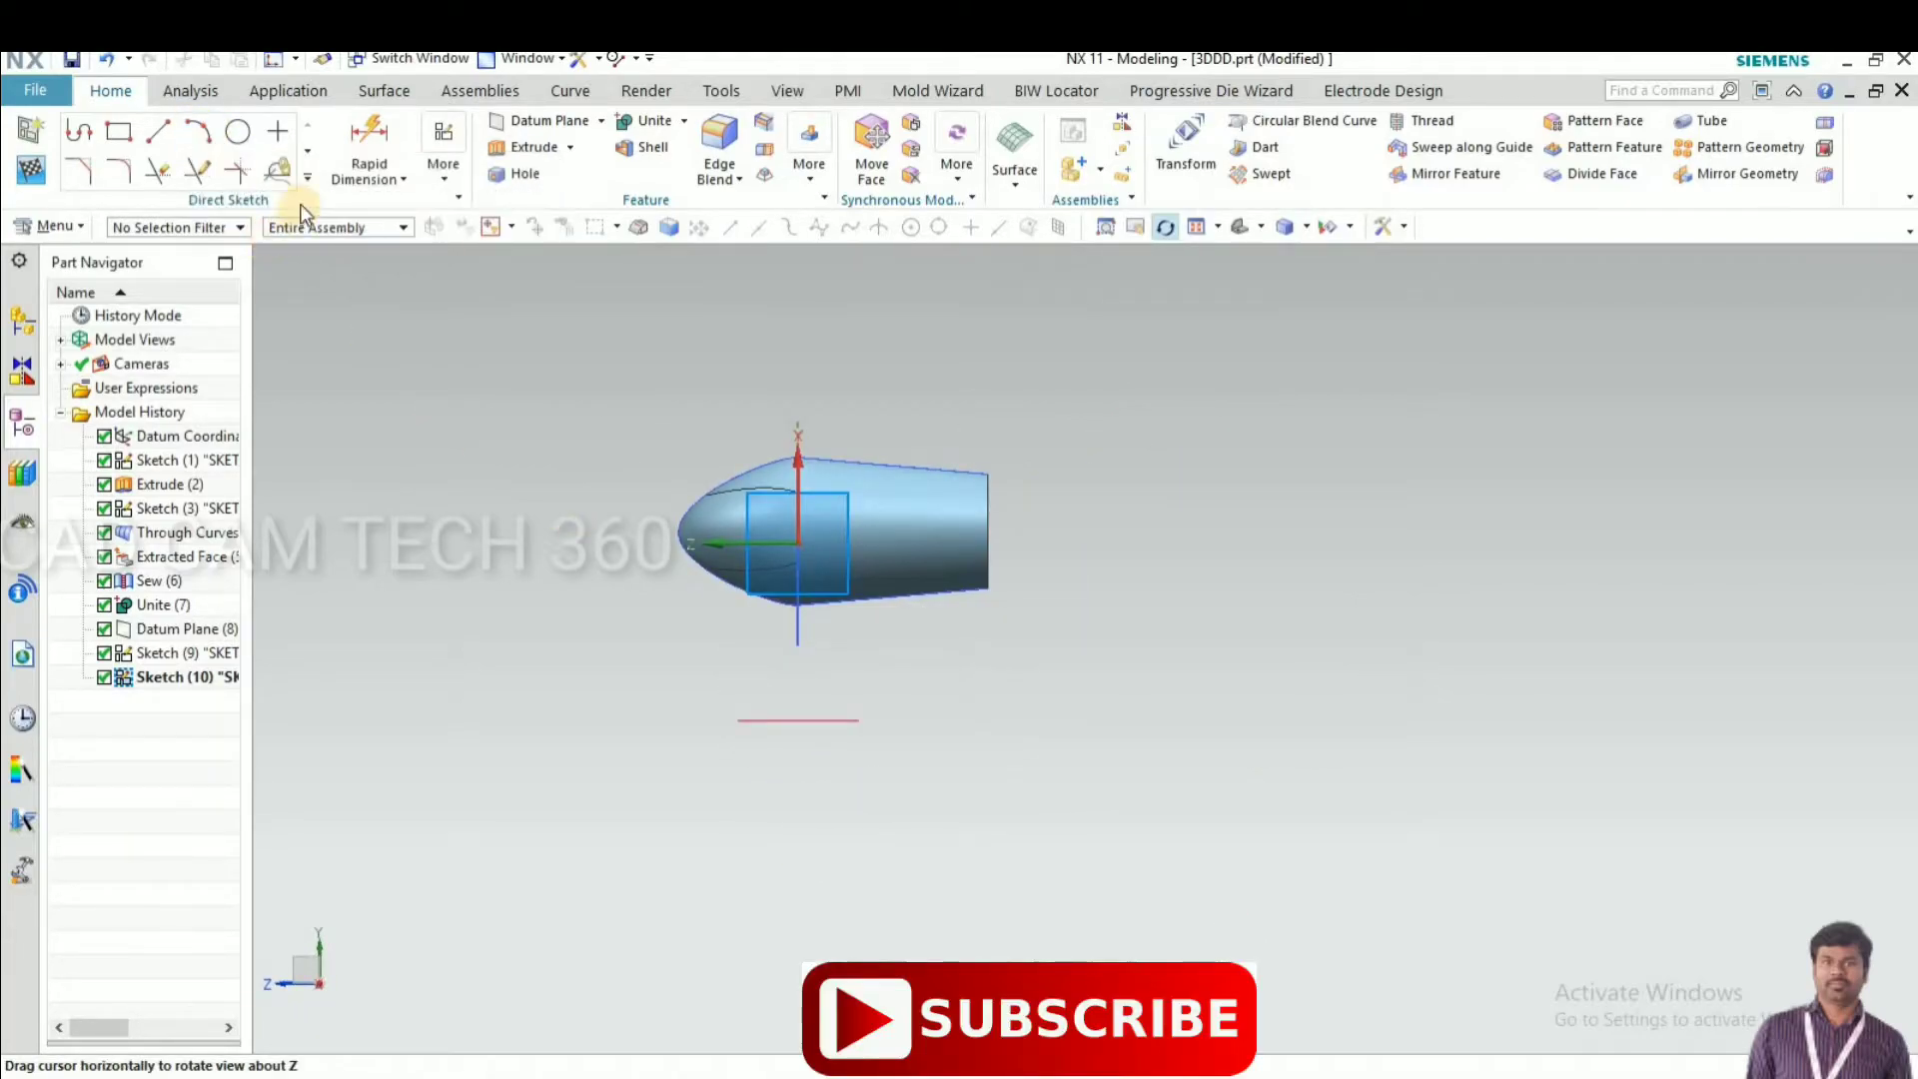
Start a Through Points Studio Spline and hide the offset datum plane around the ellipse
click(304, 175)
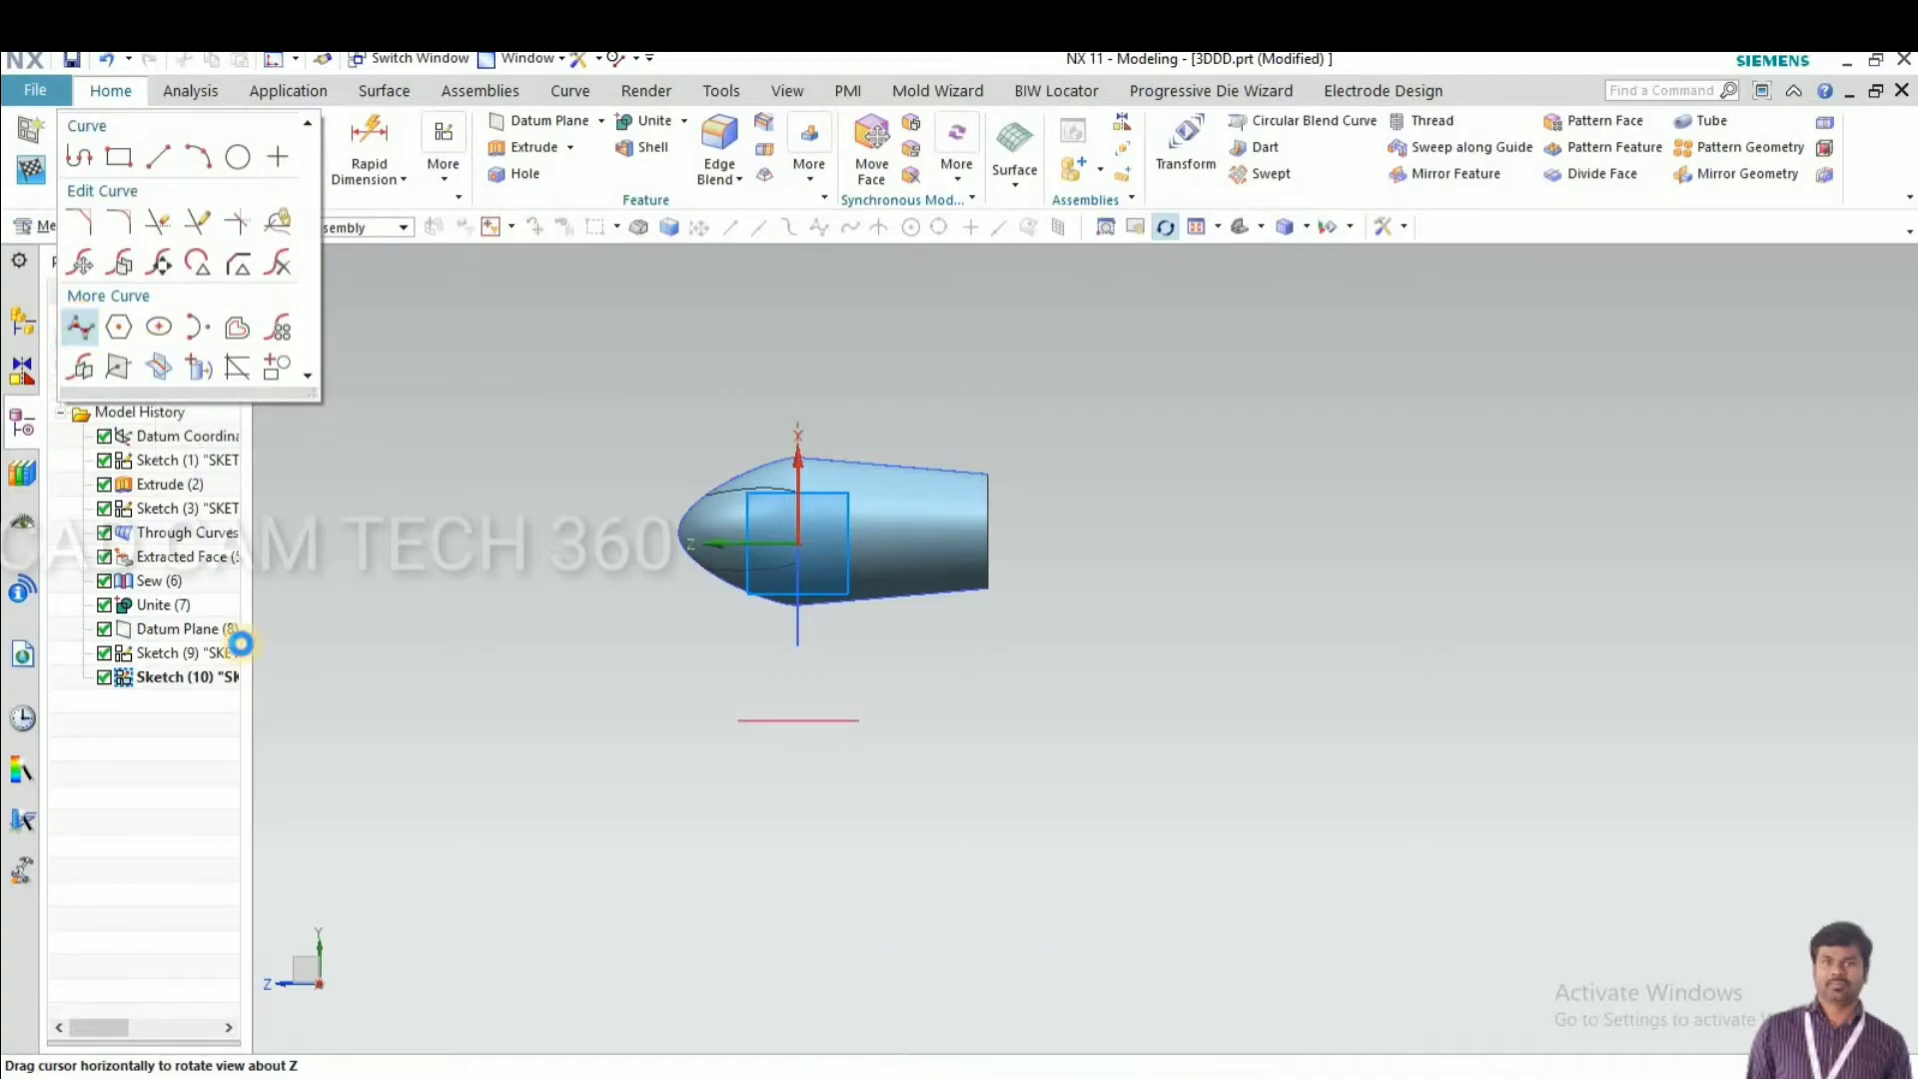
click(79, 327)
scroll(685, 713, up, 4)
scroll(819, 723, up, 2)
mouse_move(817, 729)
middle_down()
mouse_move(843, 732)
mouse_move(878, 689)
mouse_move(875, 738)
mouse_move(878, 706)
middle_up()
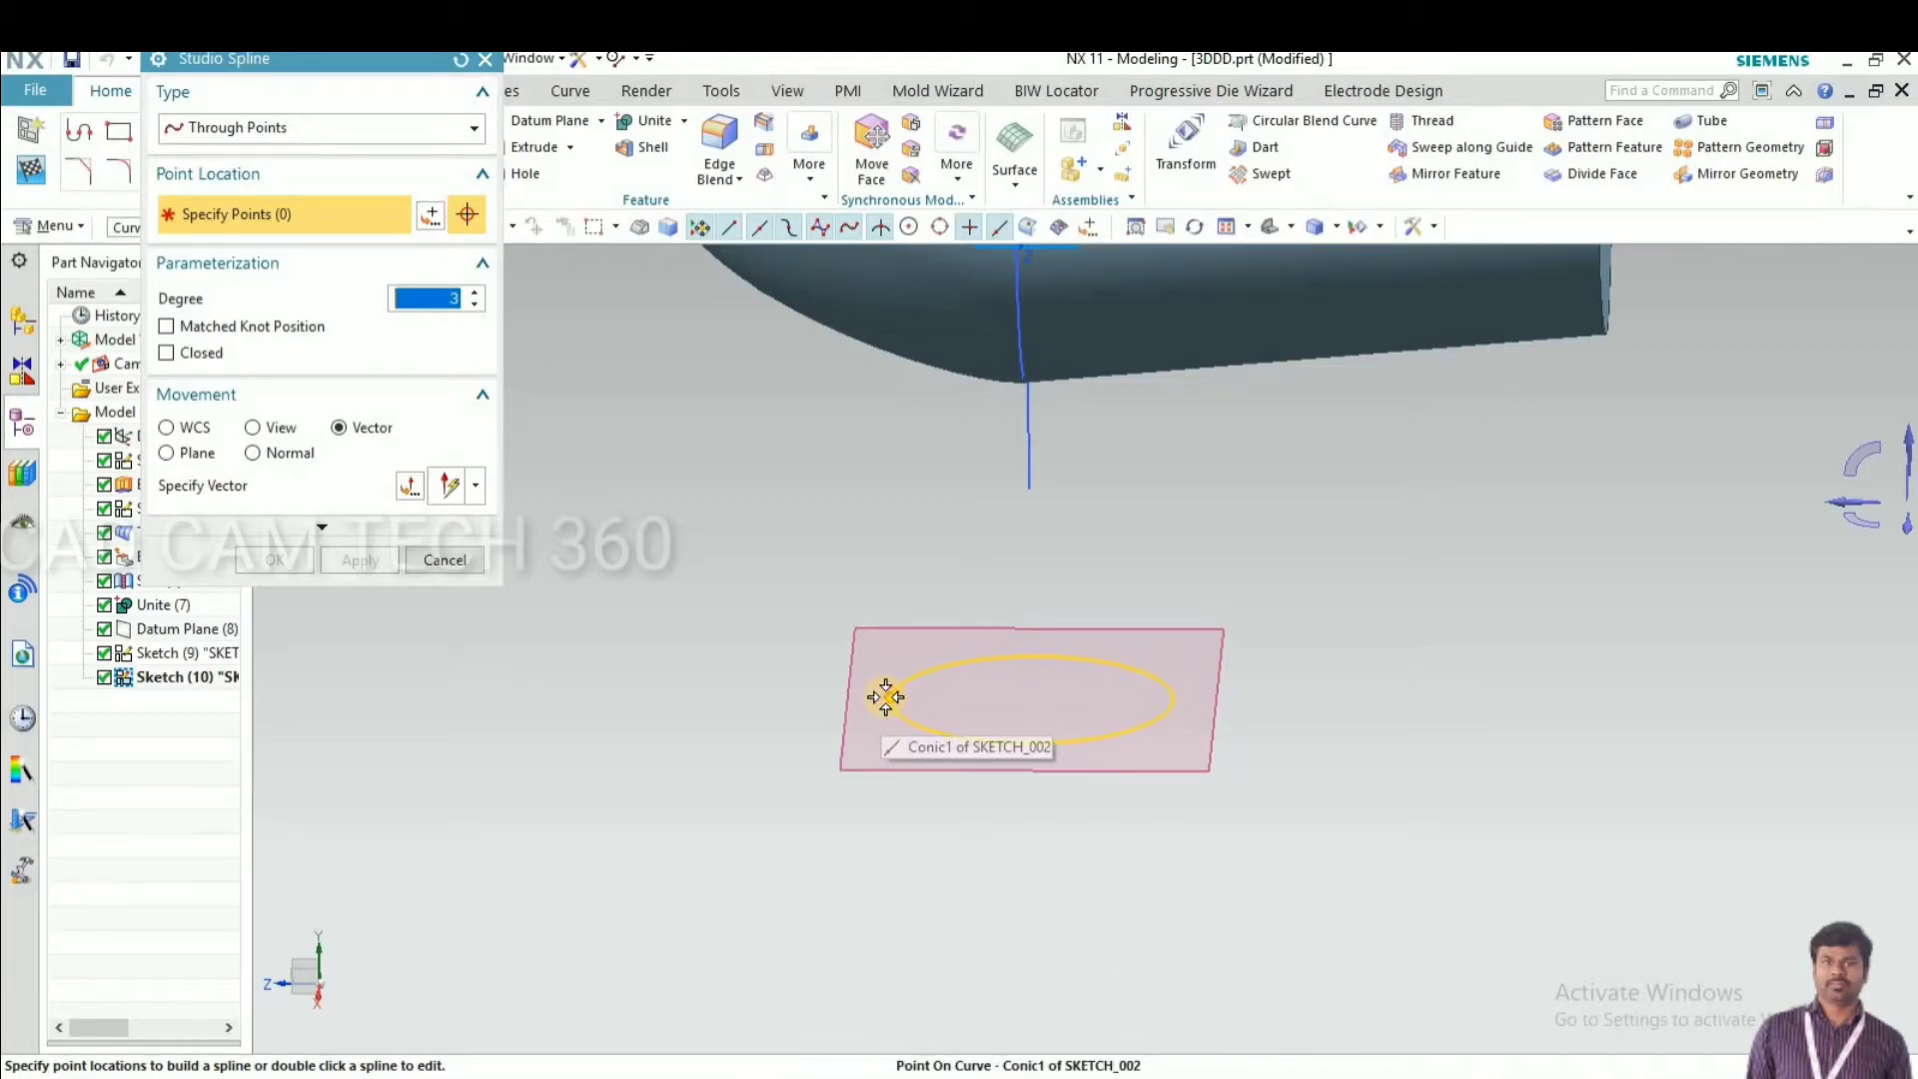
click(884, 693)
middle_drag(882, 696, 865, 728)
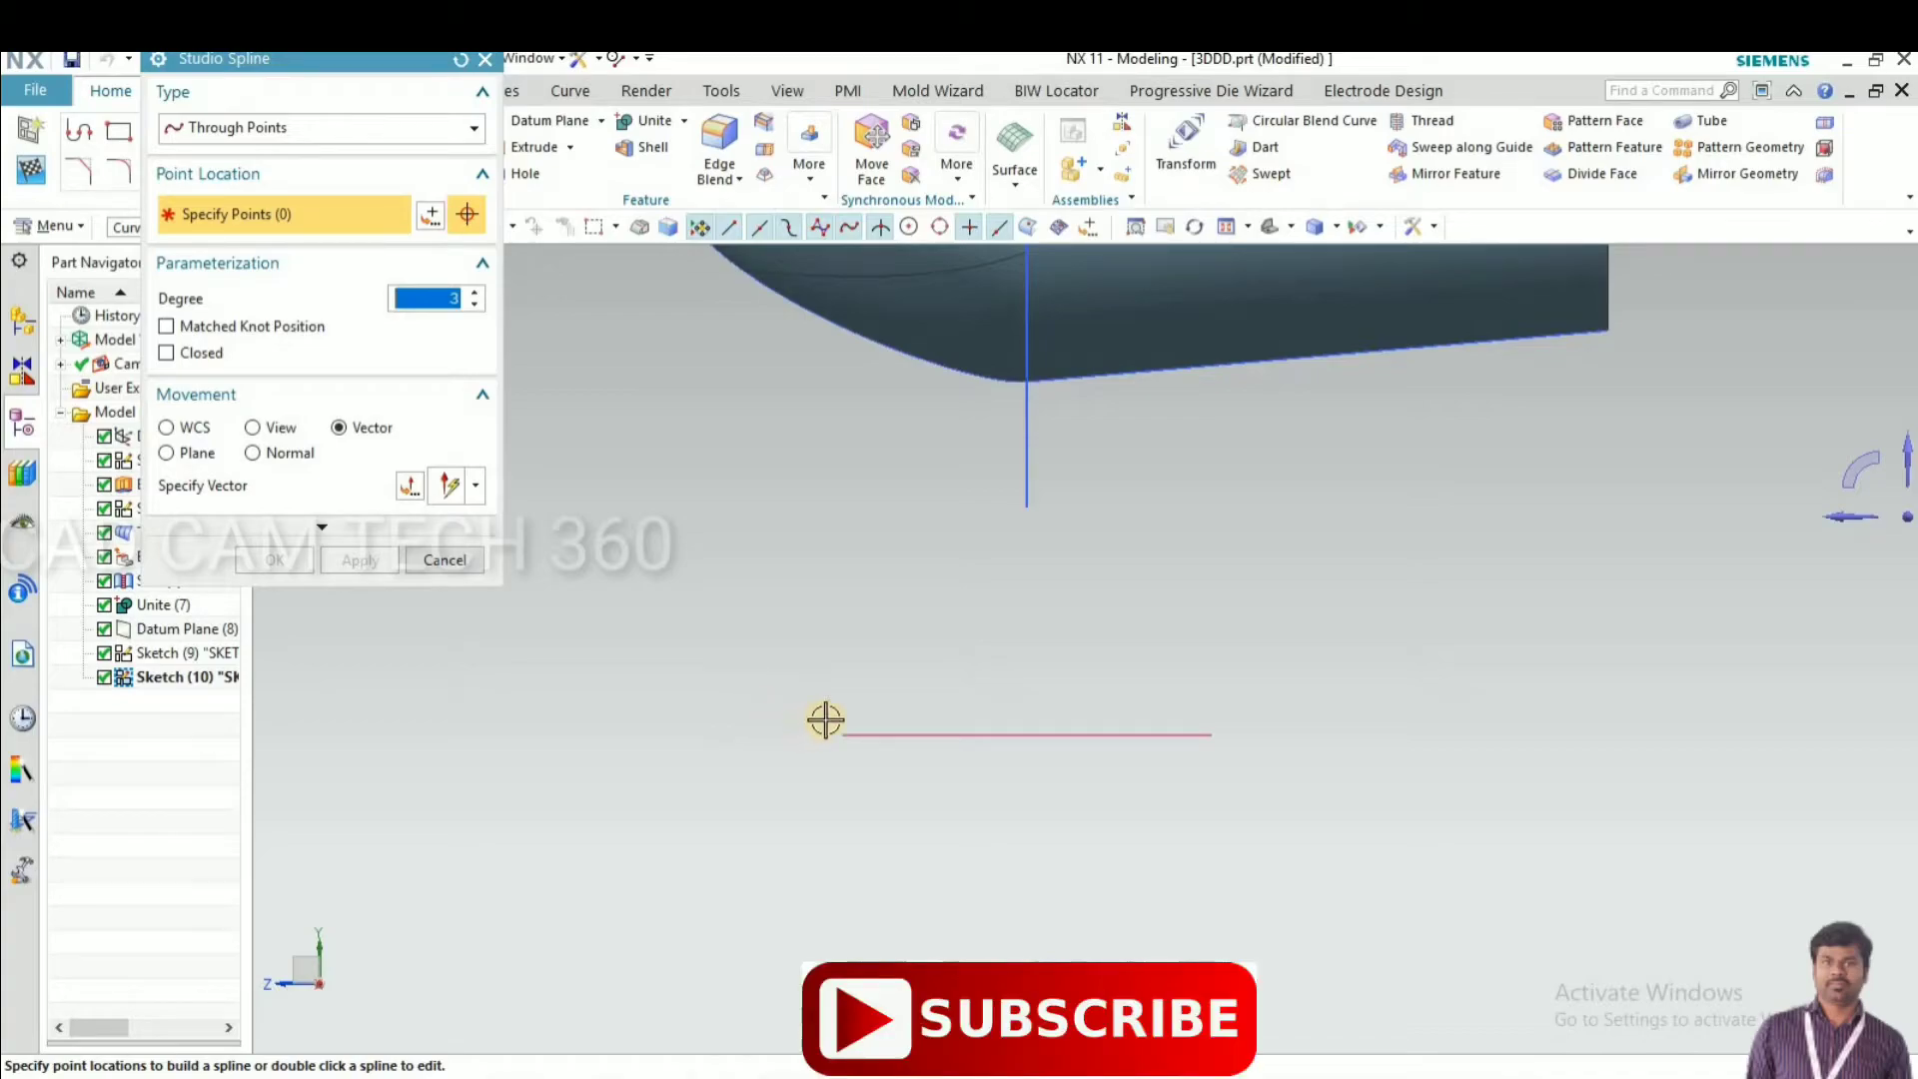
key(ctrl+b)
click(370, 673)
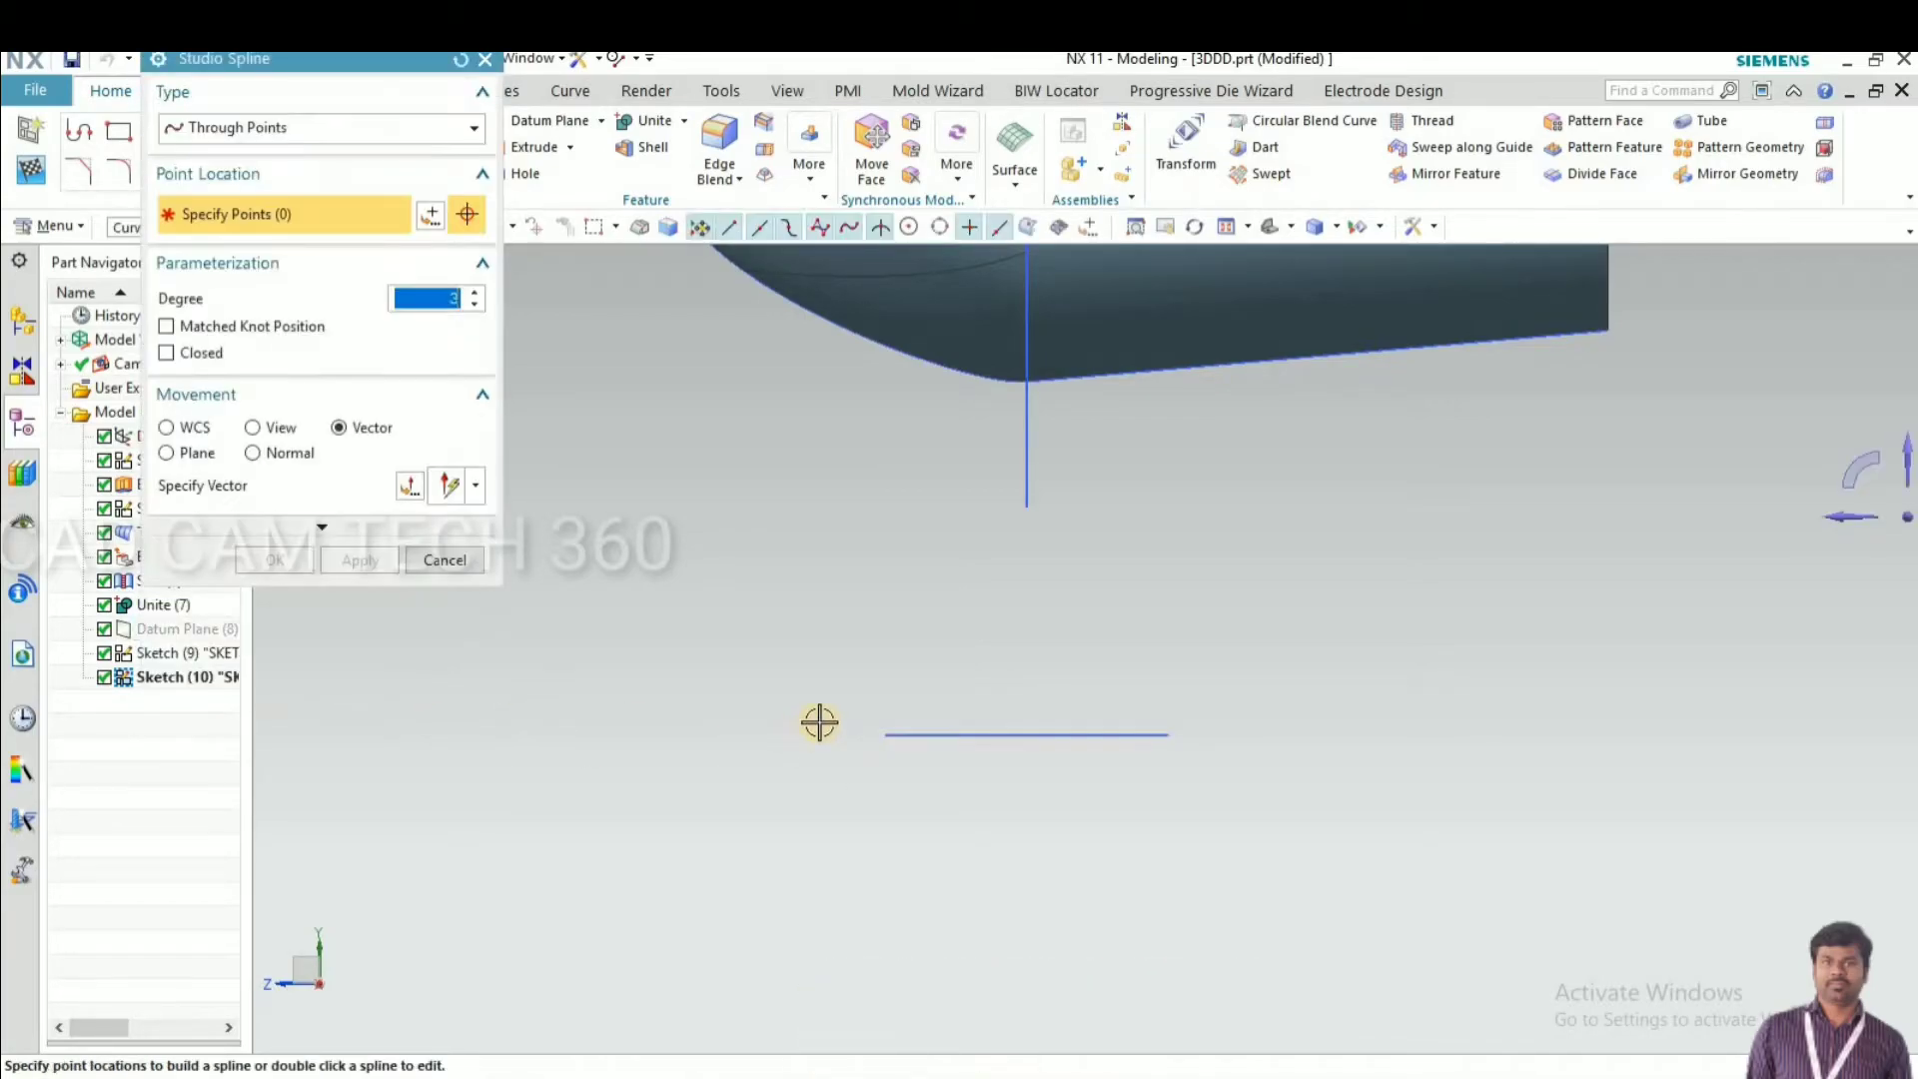
Sketch a four-point, degree 3 spline bowing outward from the ellipse's dome-side end up into the dome
scroll(879, 724, up, 2)
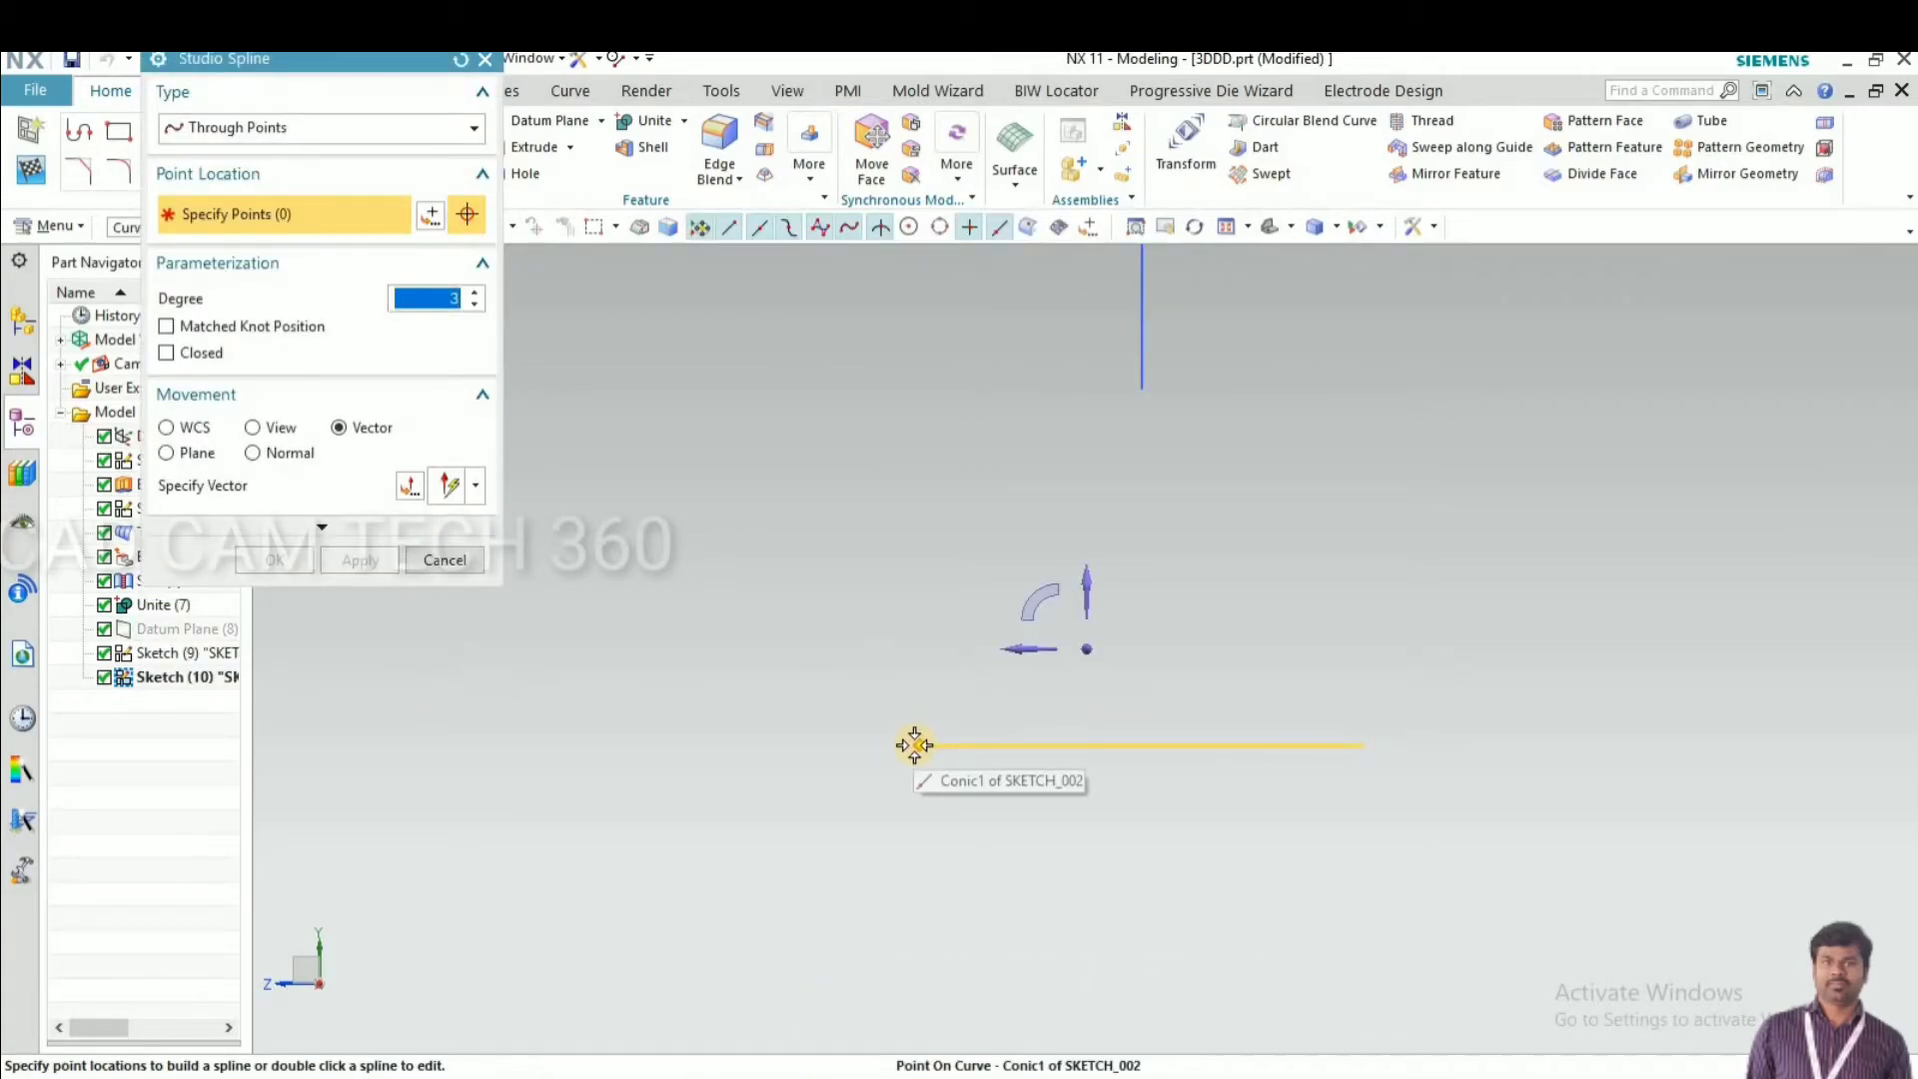
click(784, 802)
scroll(781, 798, down, 3)
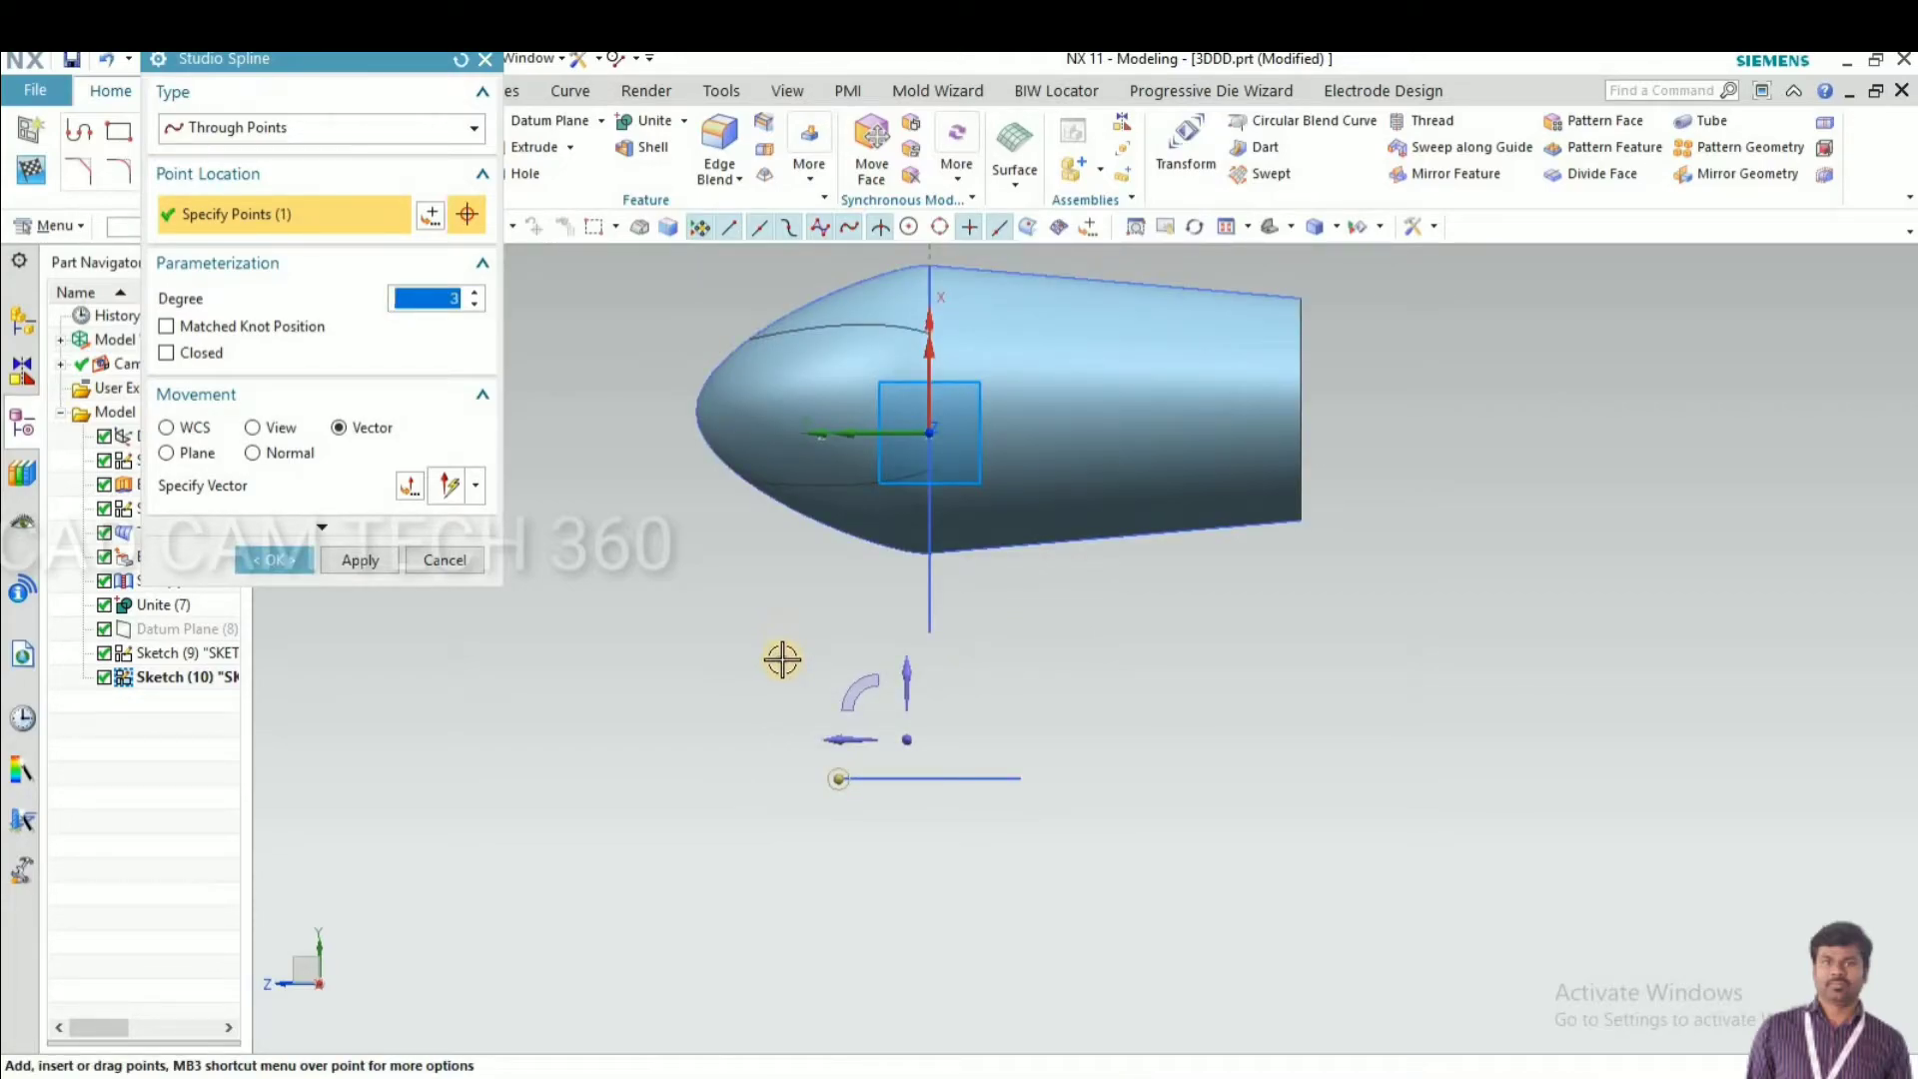
click(799, 490)
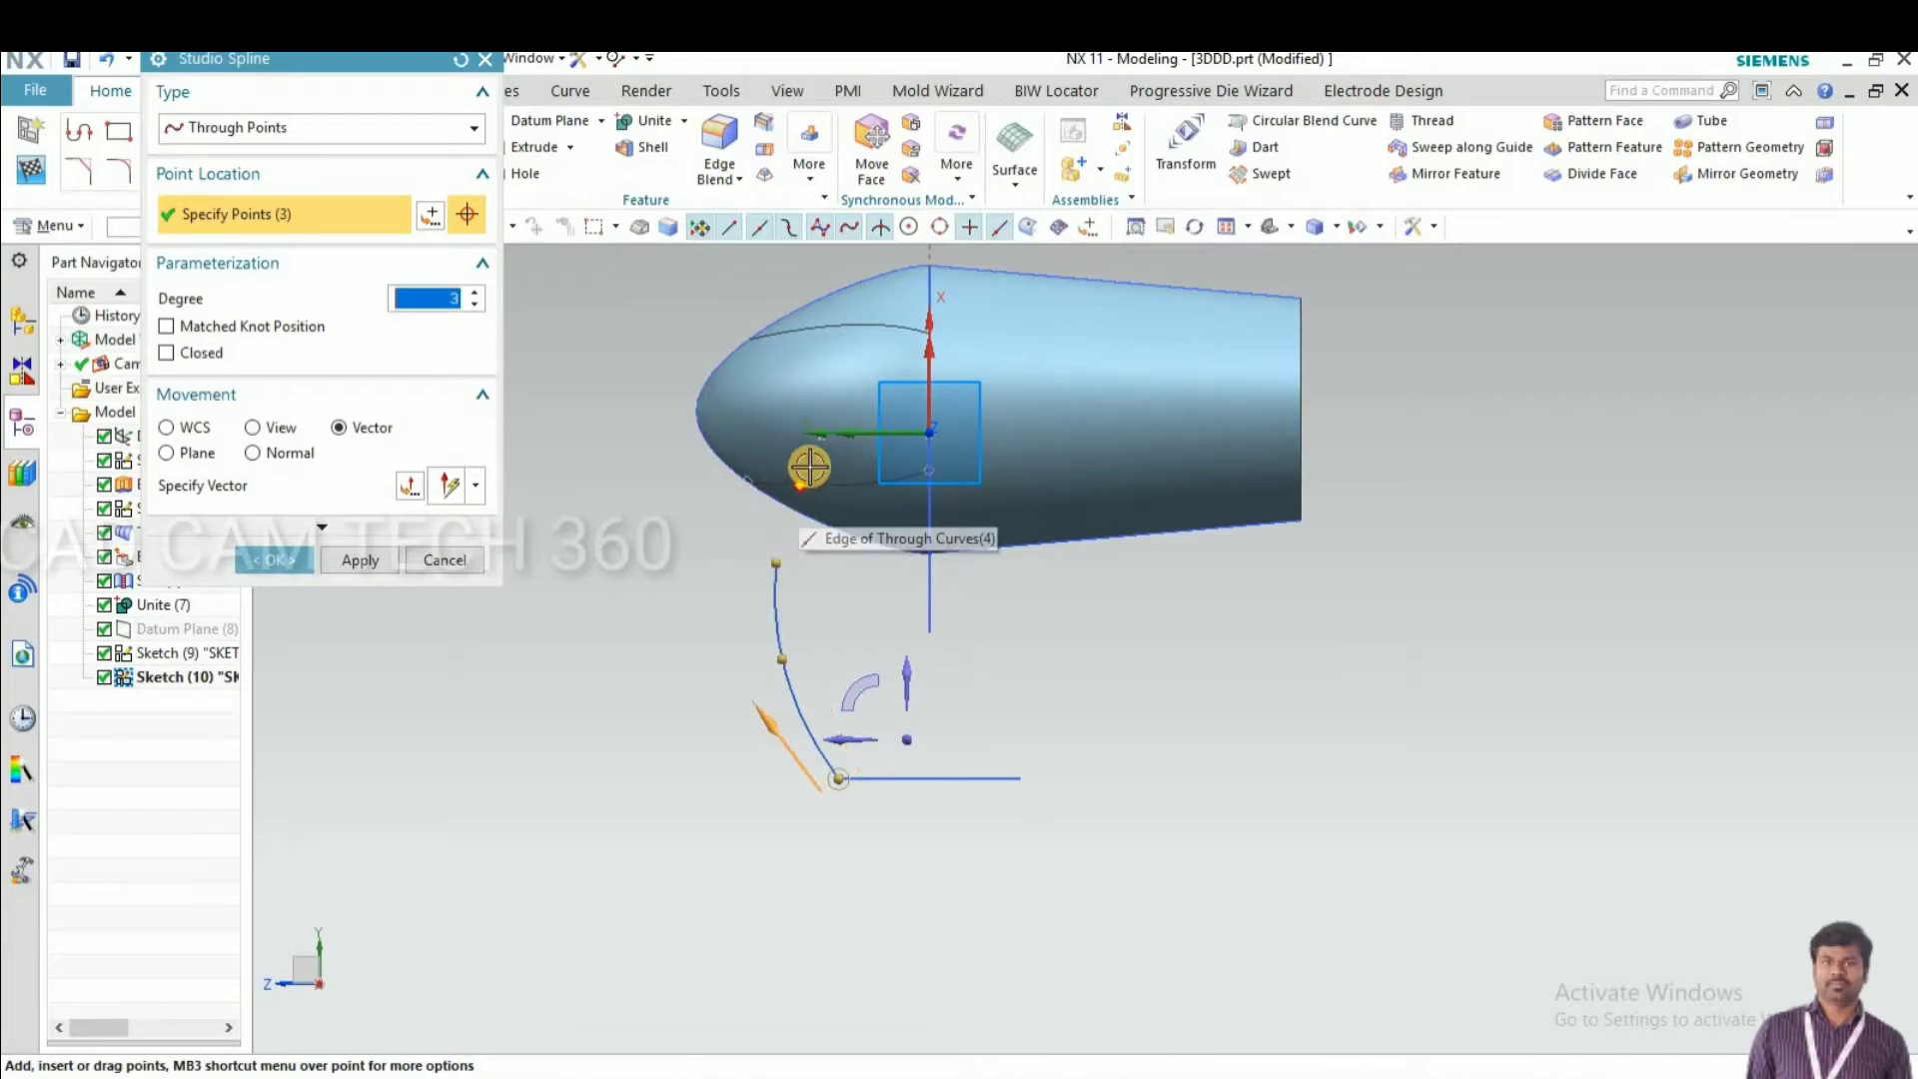
click(809, 465)
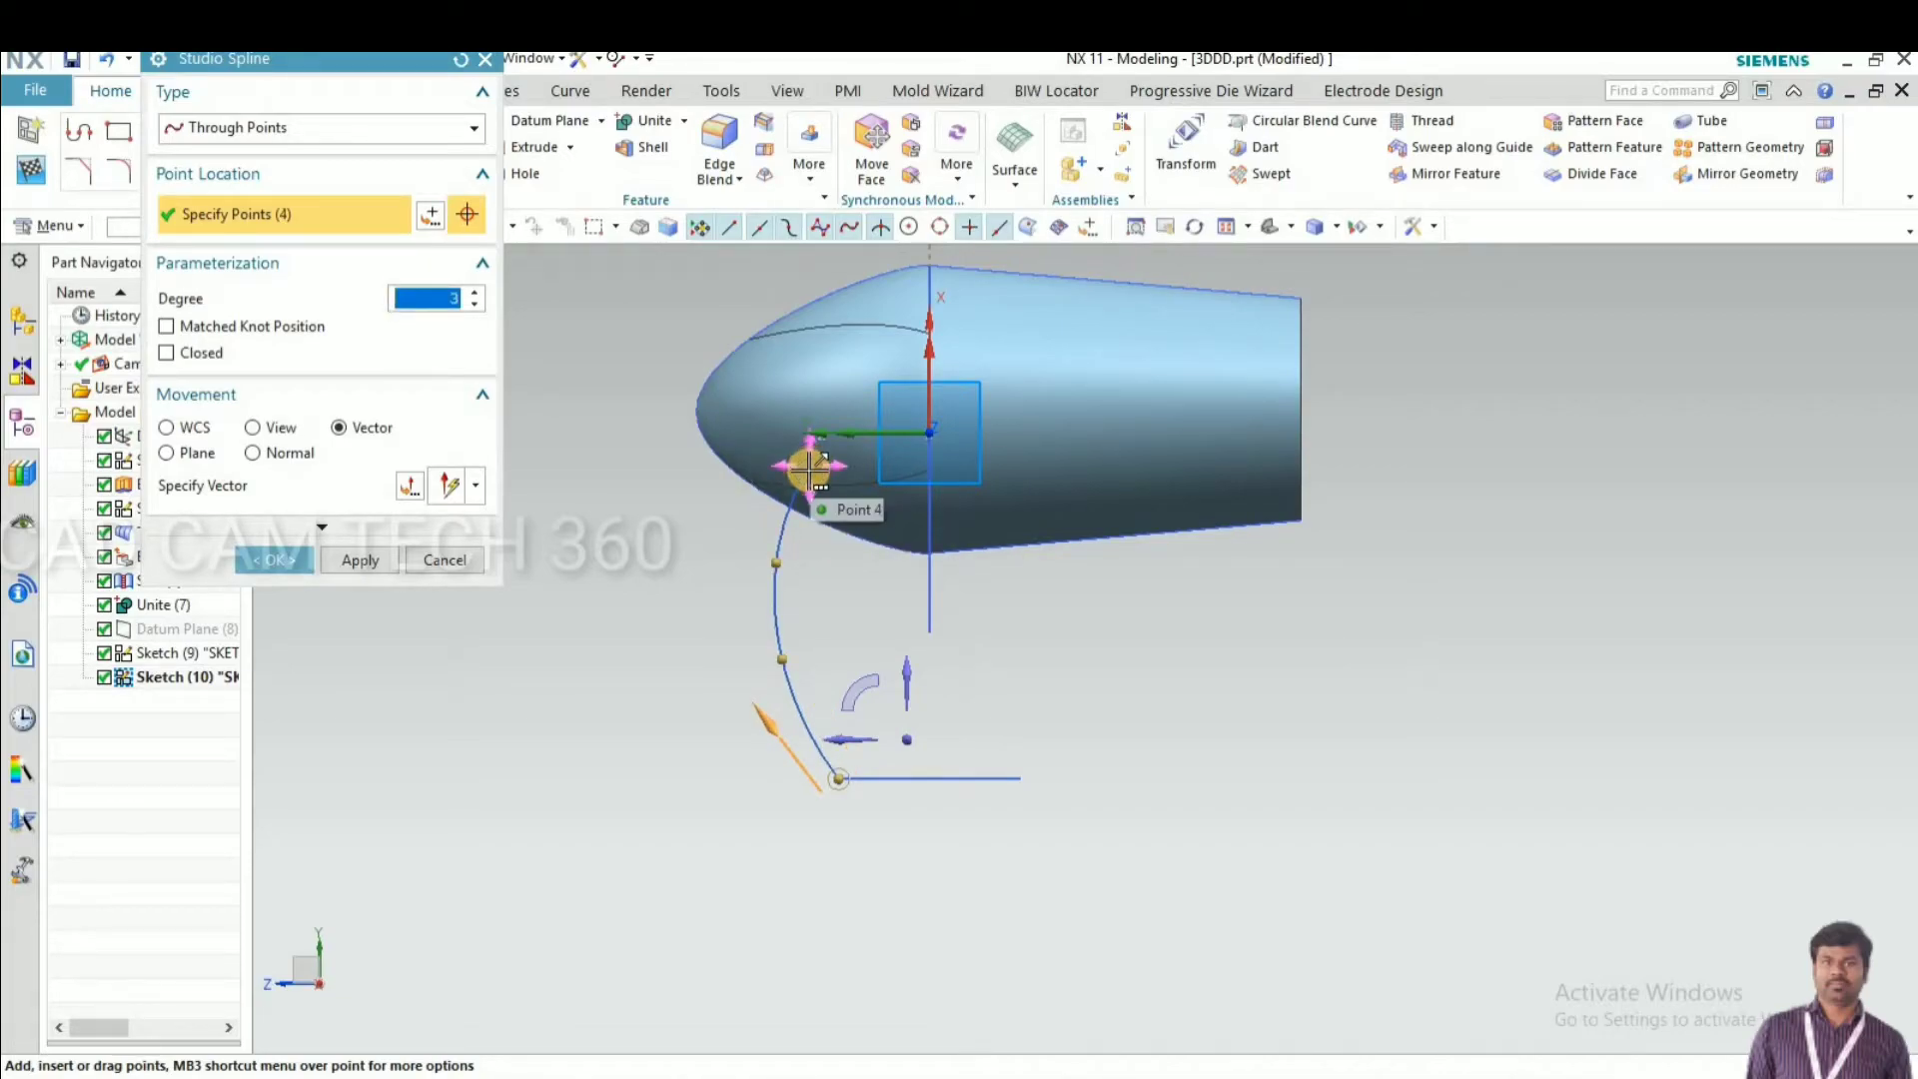
click(774, 565)
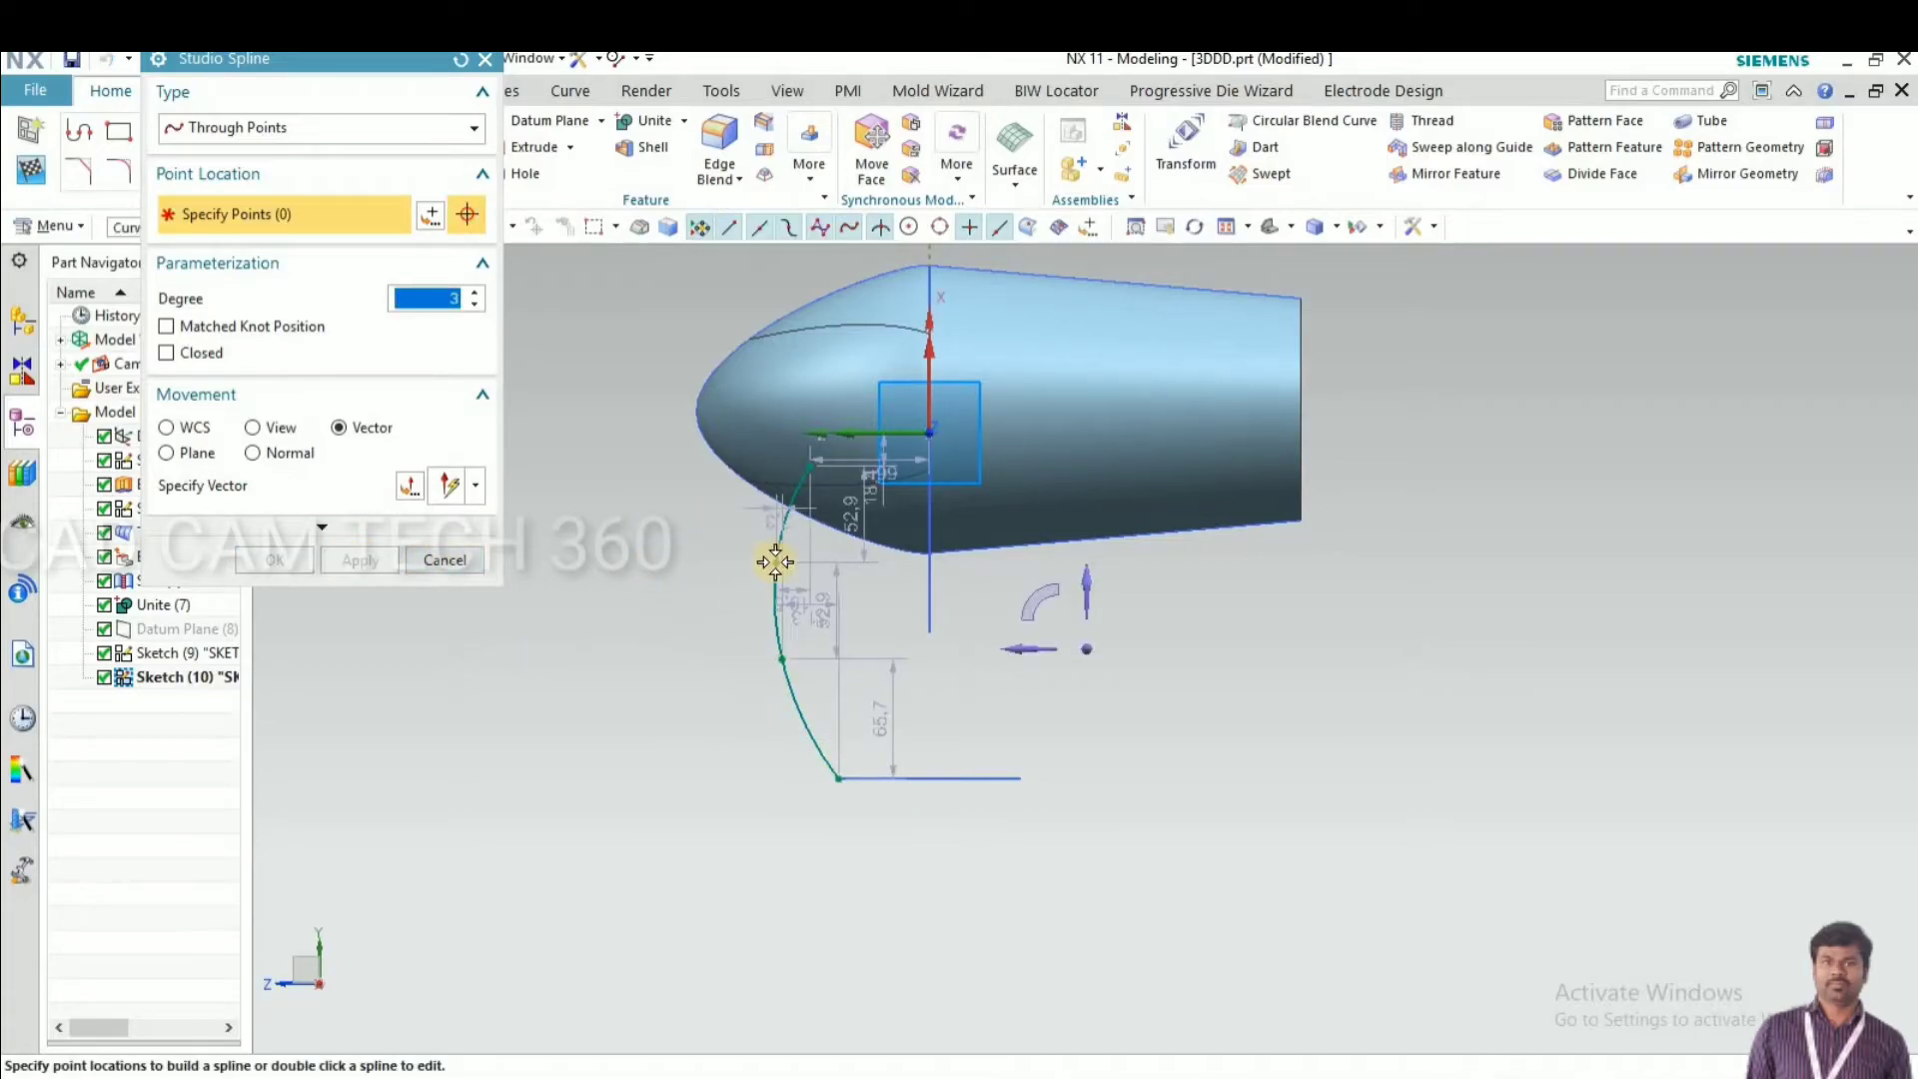
Sketch a wavy nine-point, degree 3 spline from the ellipse's other end up into the body, shaping the finger grips
click(1020, 770)
click(979, 718)
click(1003, 667)
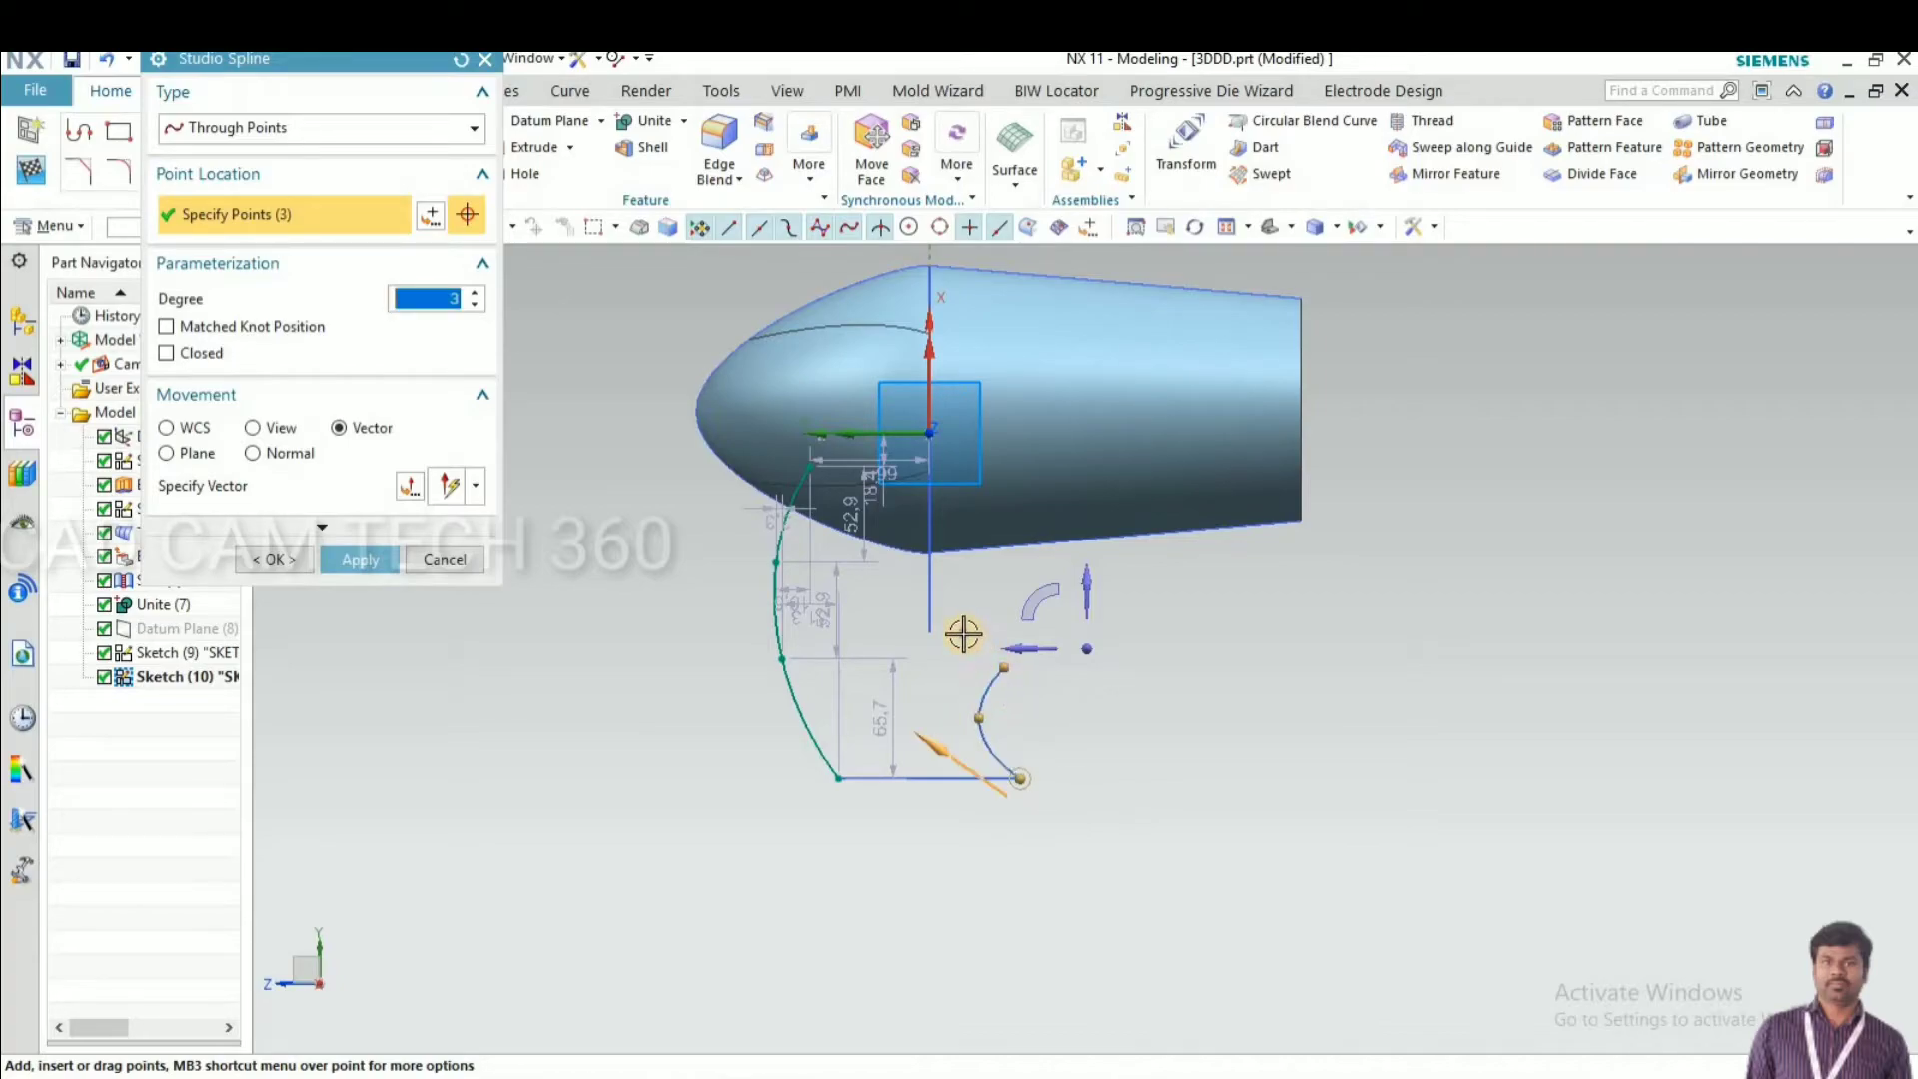
click(964, 633)
click(985, 594)
scroll(981, 594, up, 3)
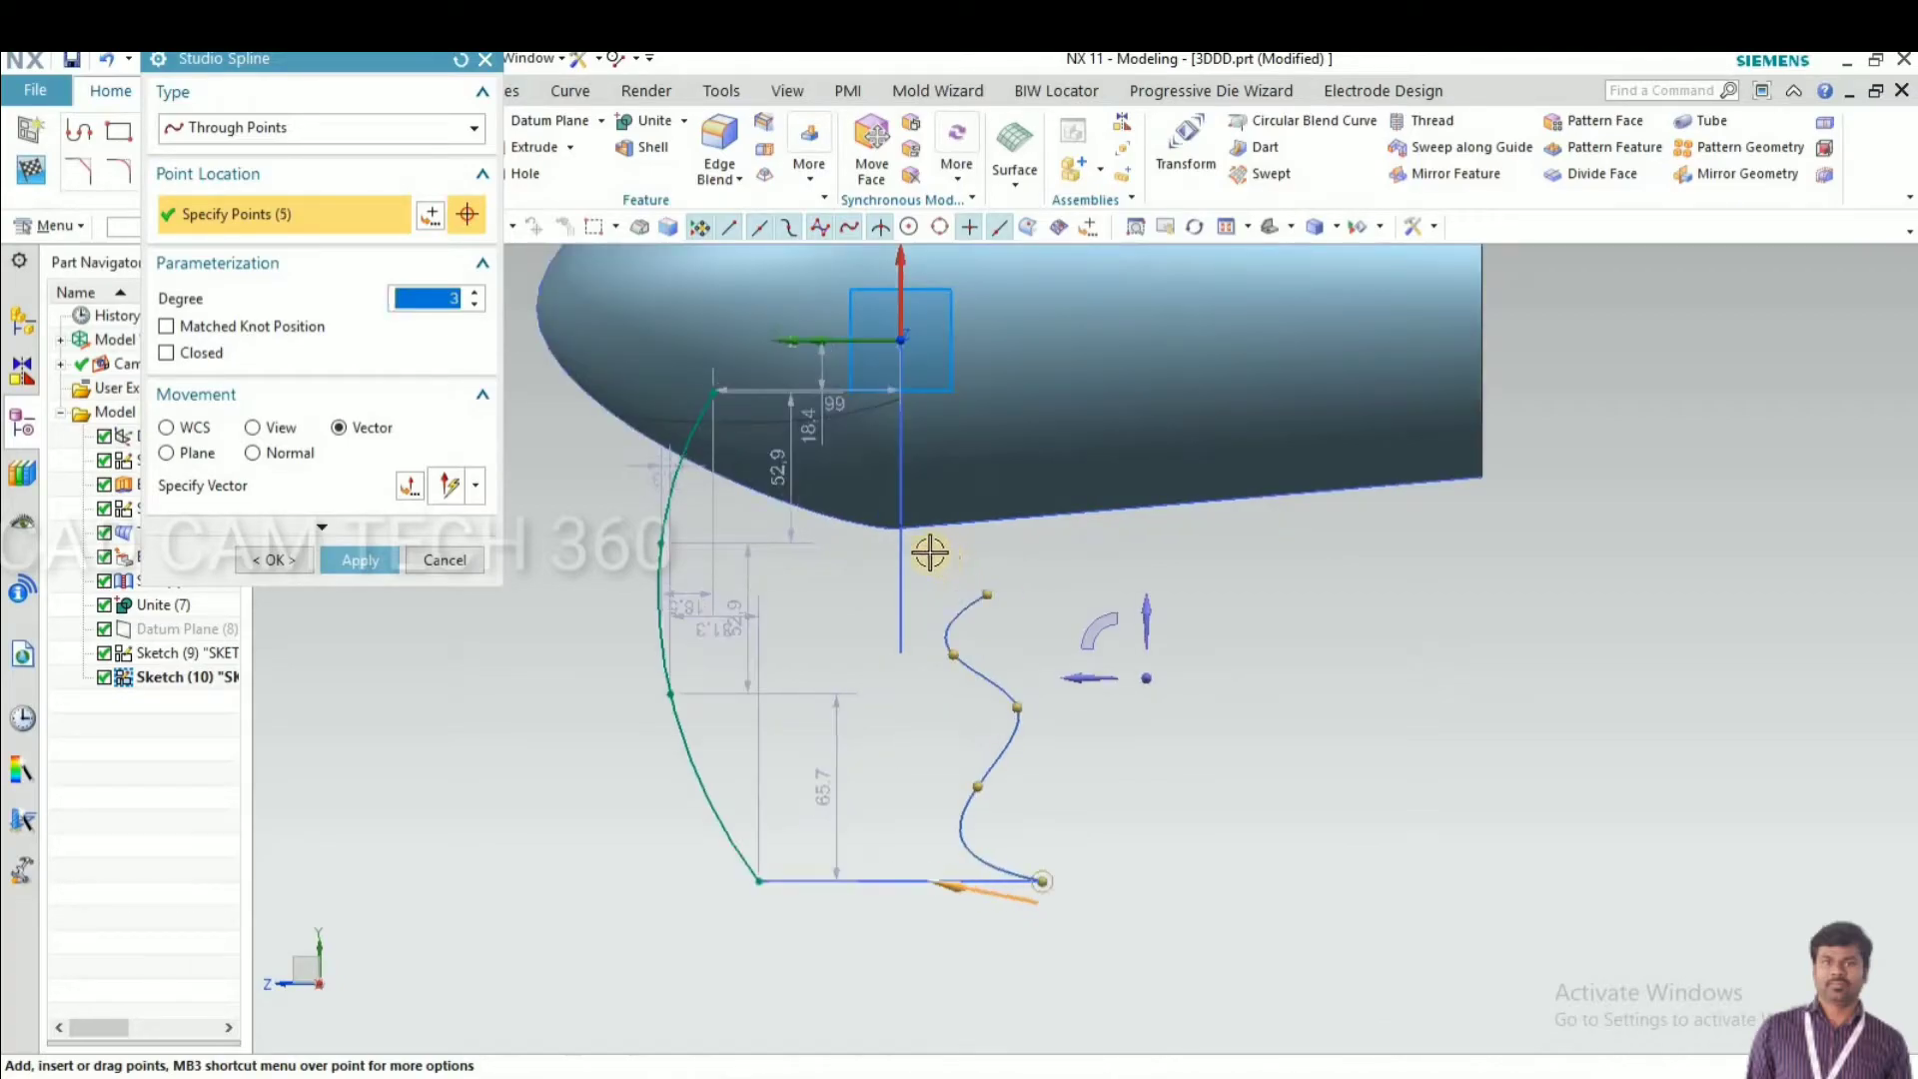
click(925, 550)
click(945, 484)
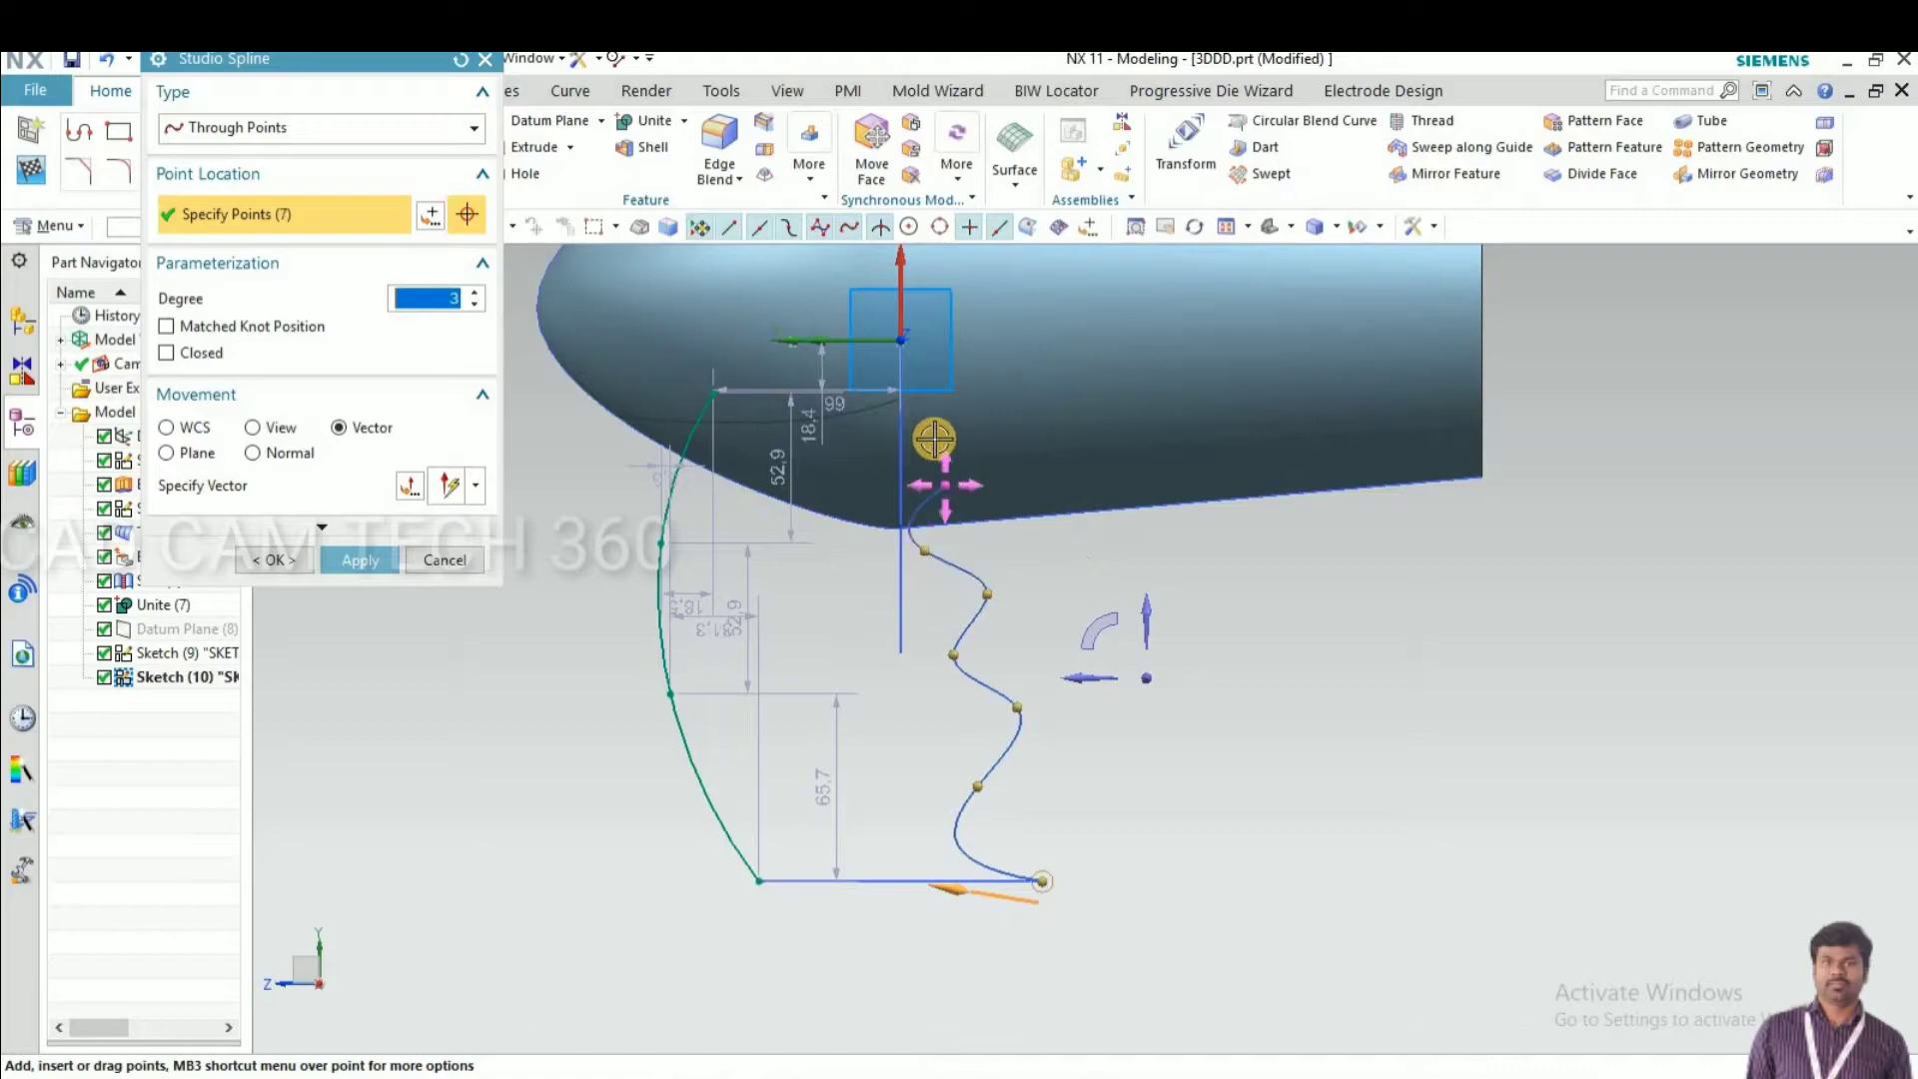
click(924, 432)
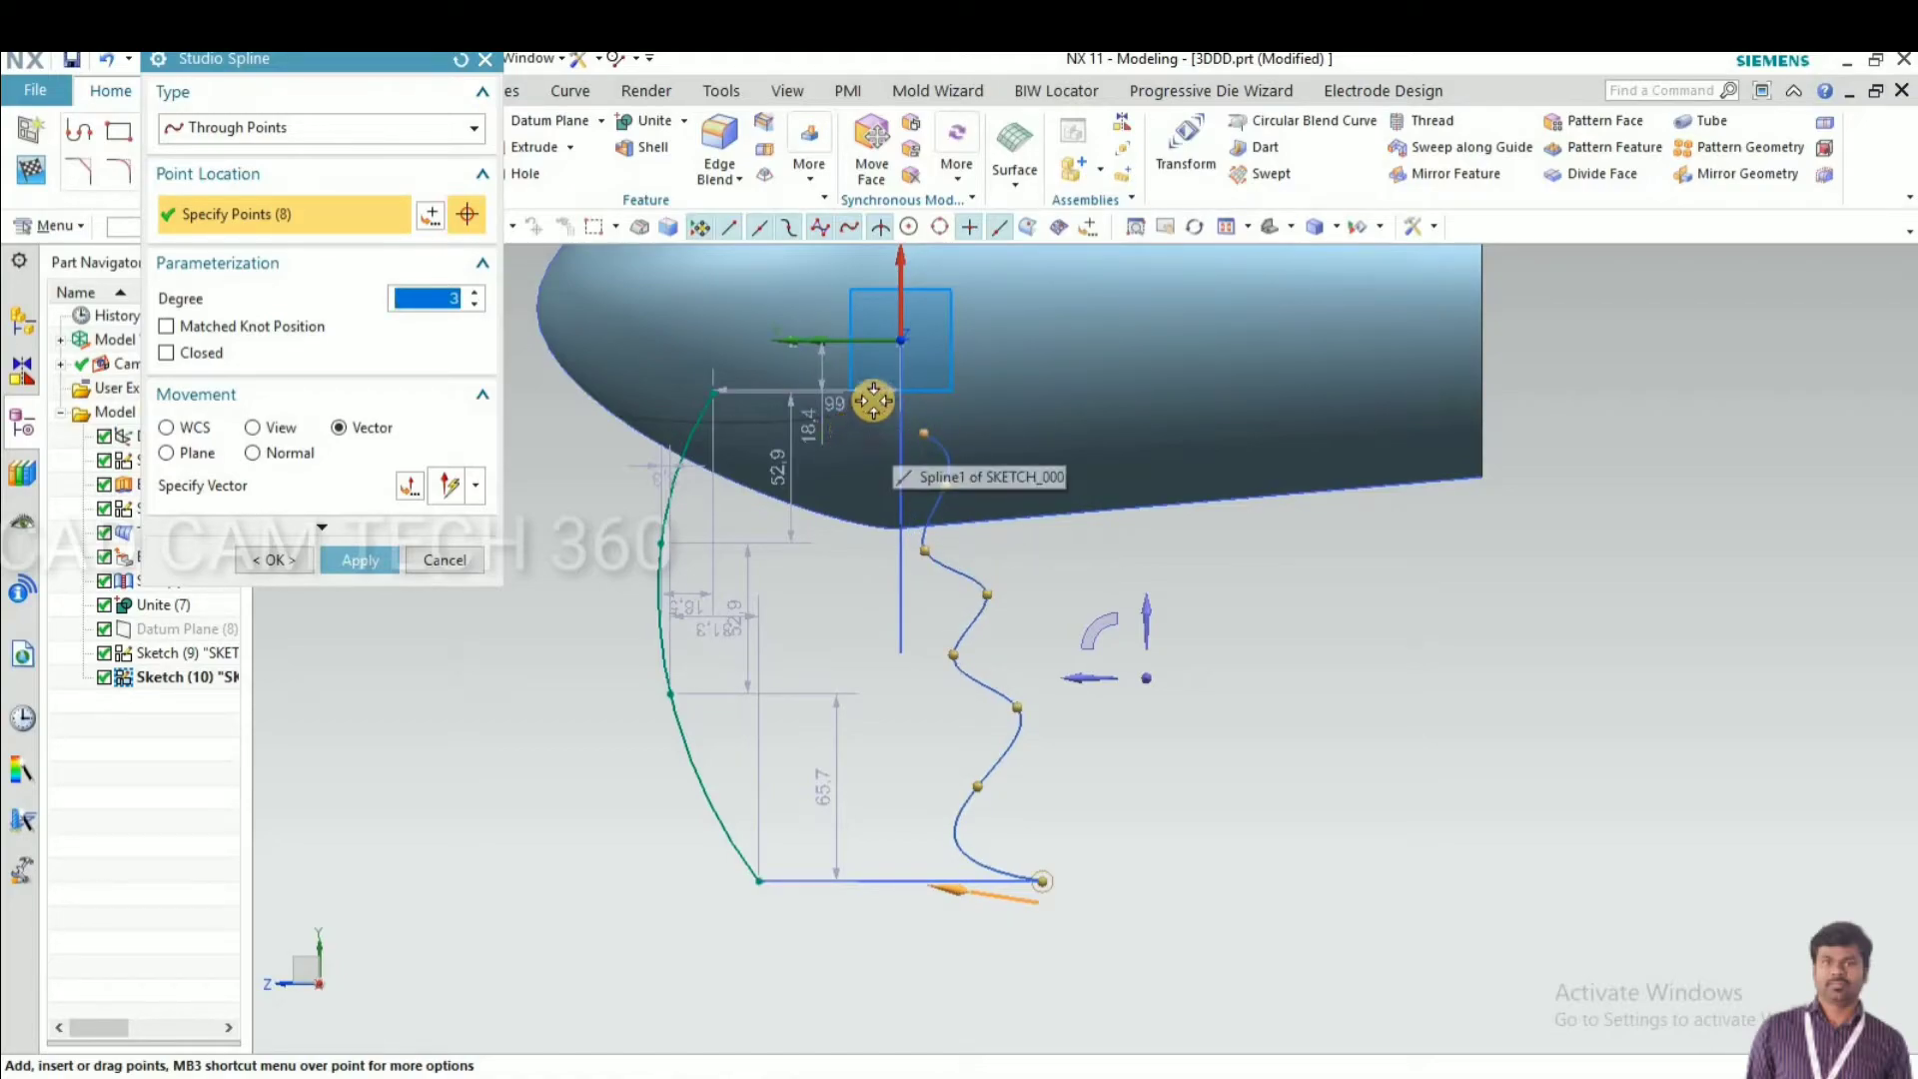
scroll(872, 405, up, 3)
click(979, 352)
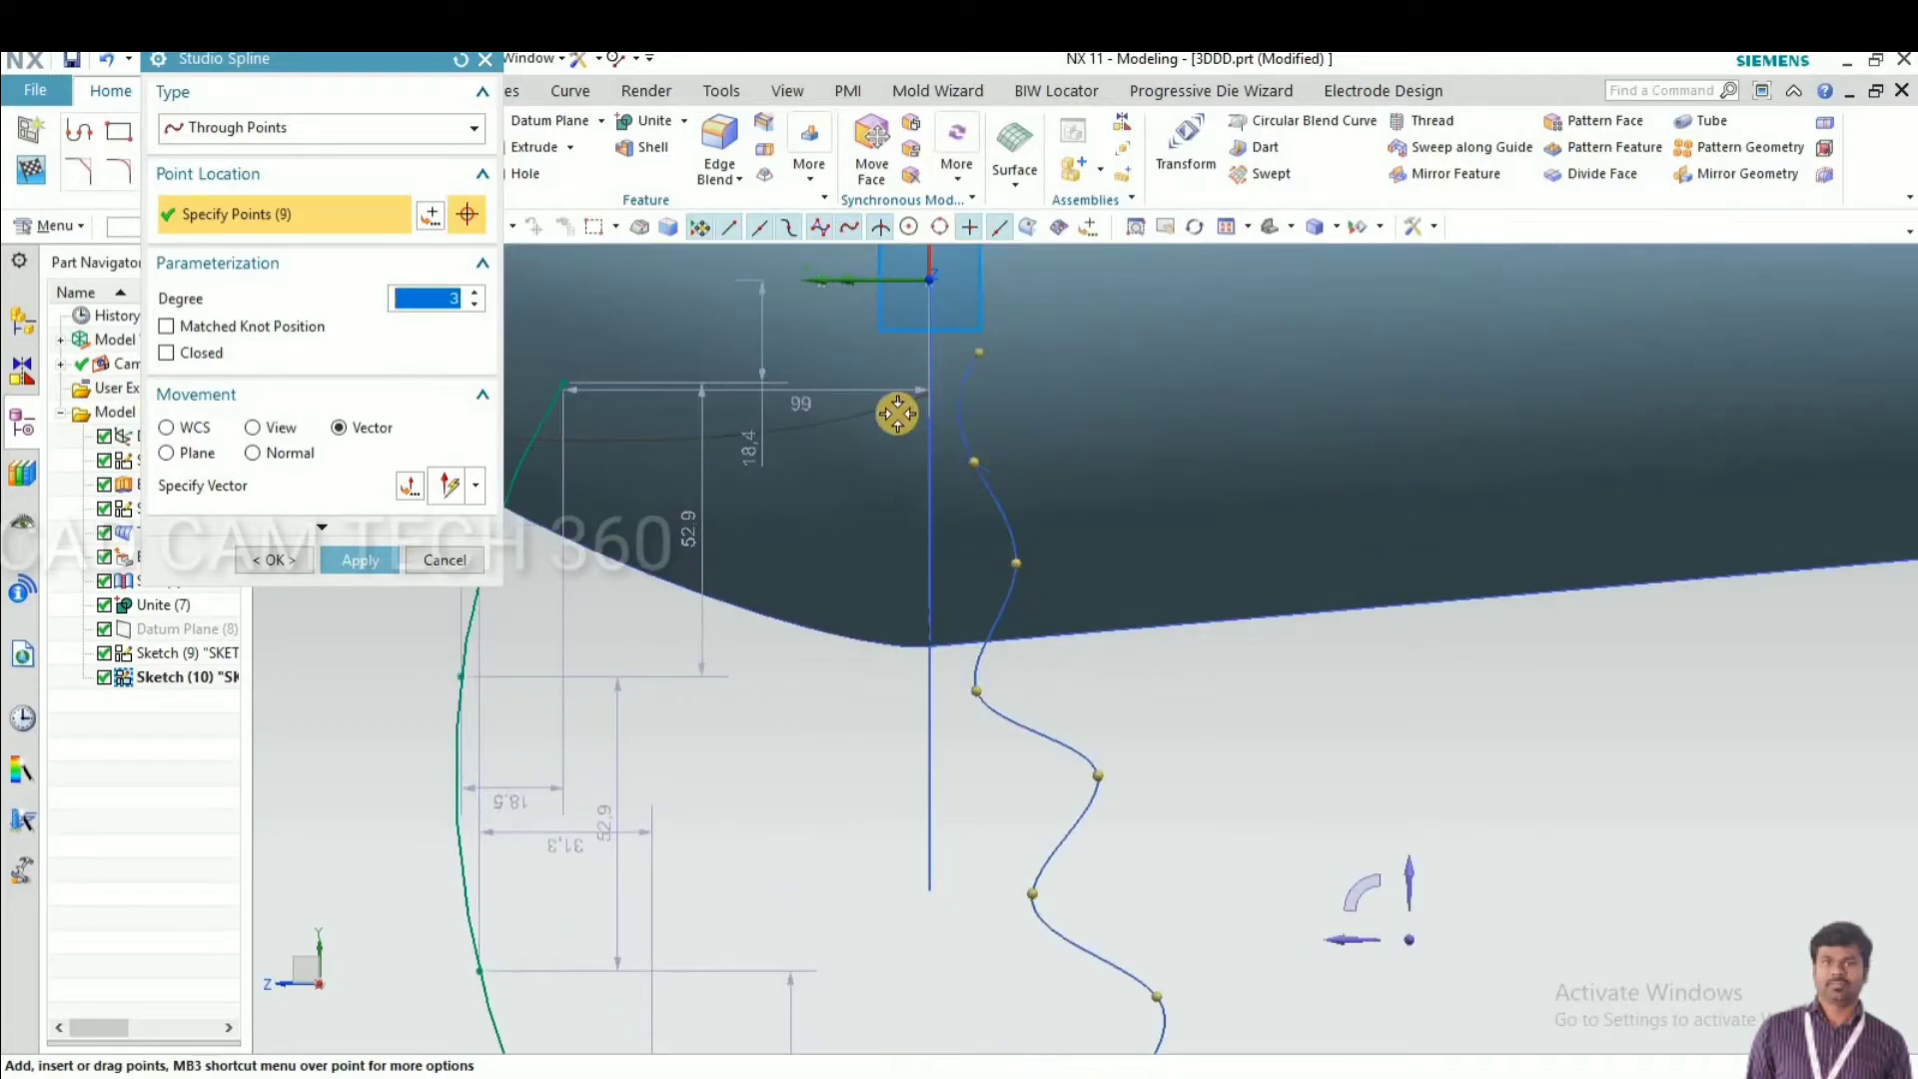
scroll(898, 414, down, 5)
click(272, 557)
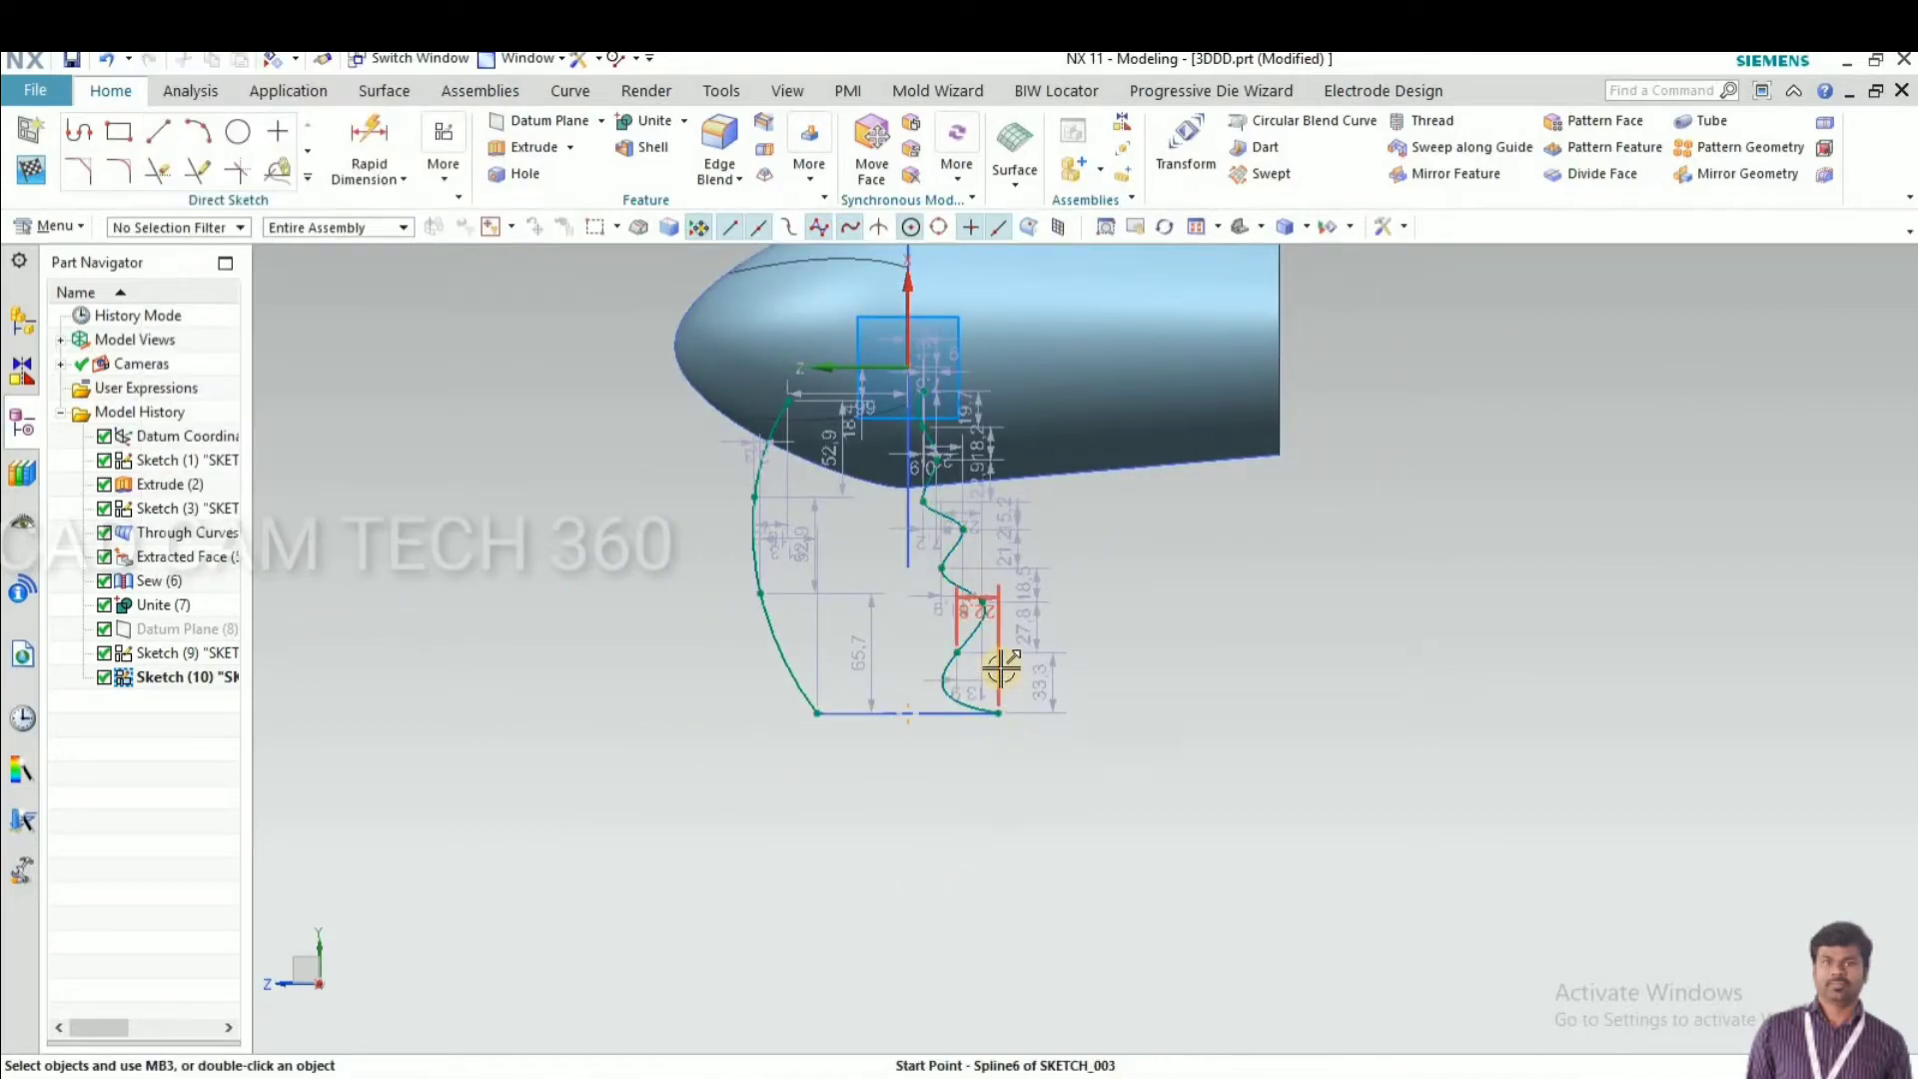
Reshape the four-point spline into a gentle S-curve by shifting its interior points and moving its upper end closer to the body's axis
scroll(774, 655, down, 3)
drag(781, 654, 801, 650)
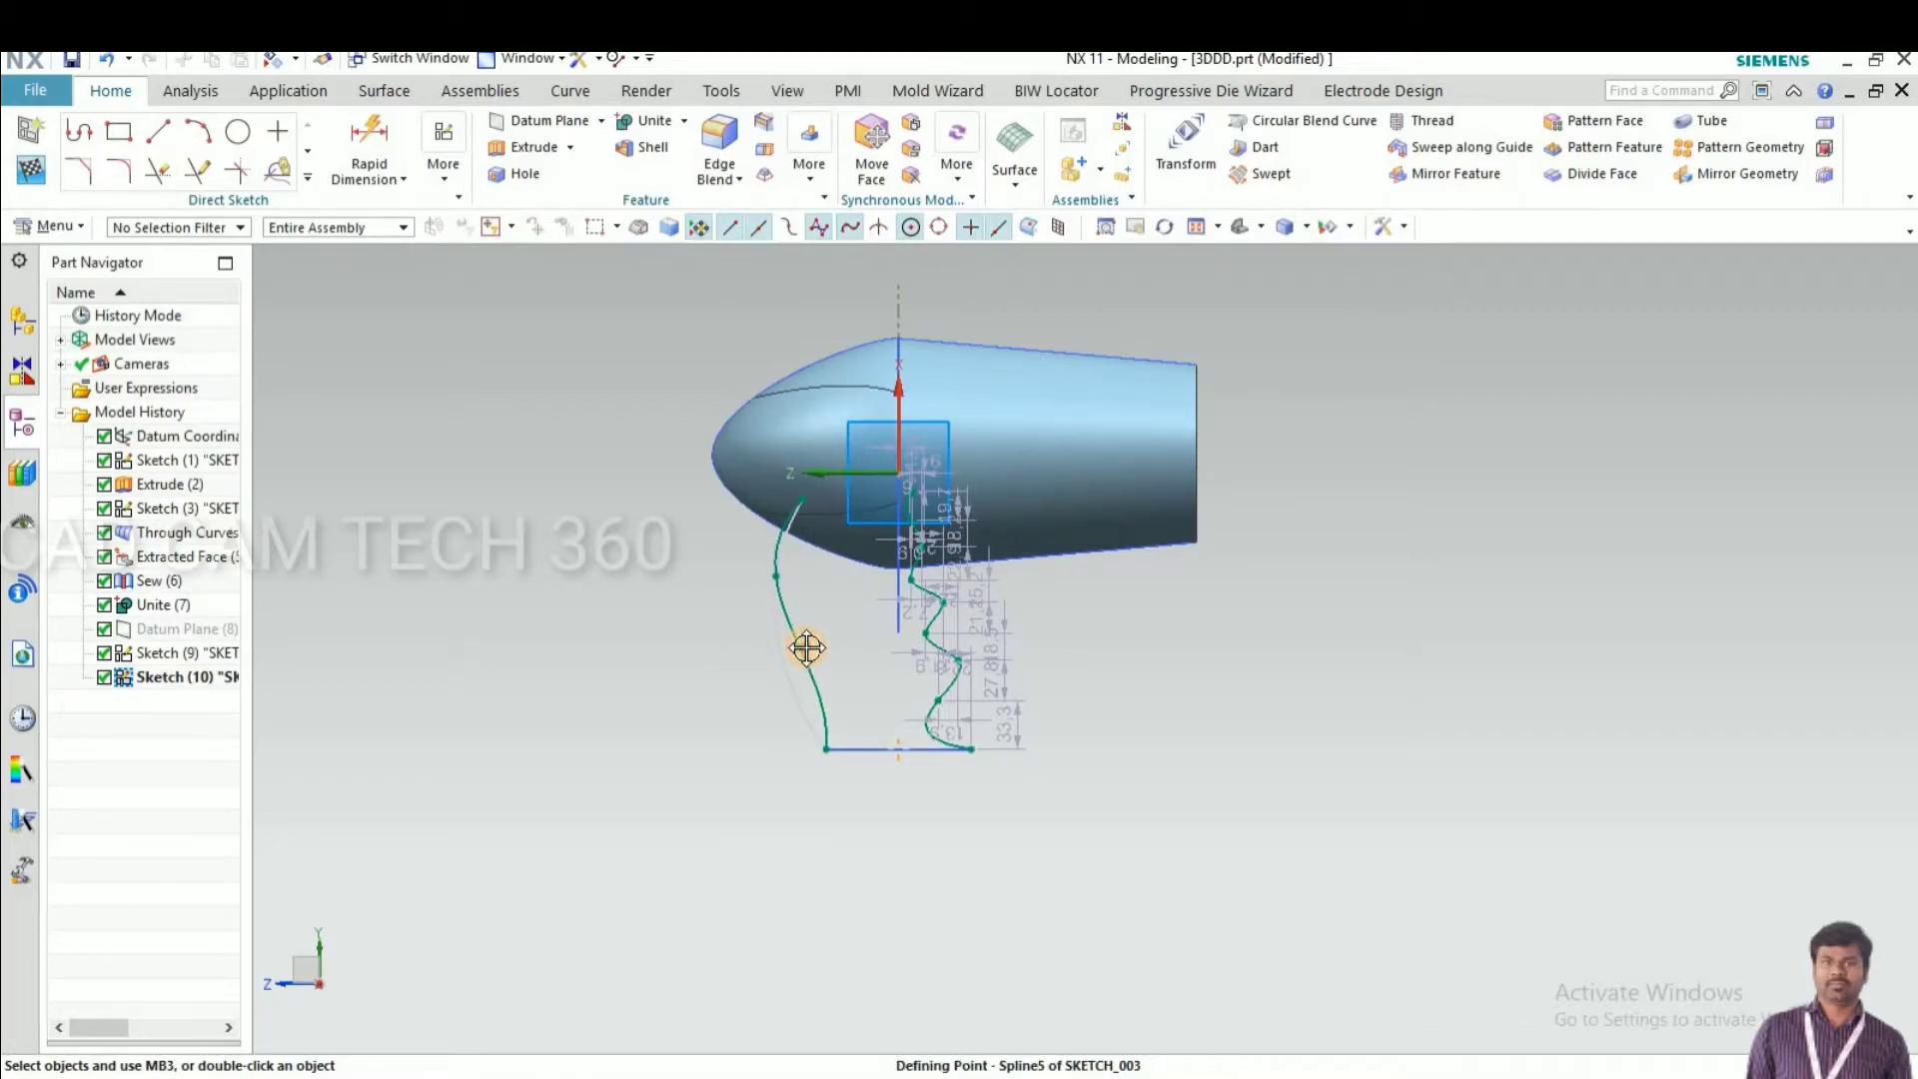
drag(815, 648, 779, 586)
scroll(775, 569, up, 2)
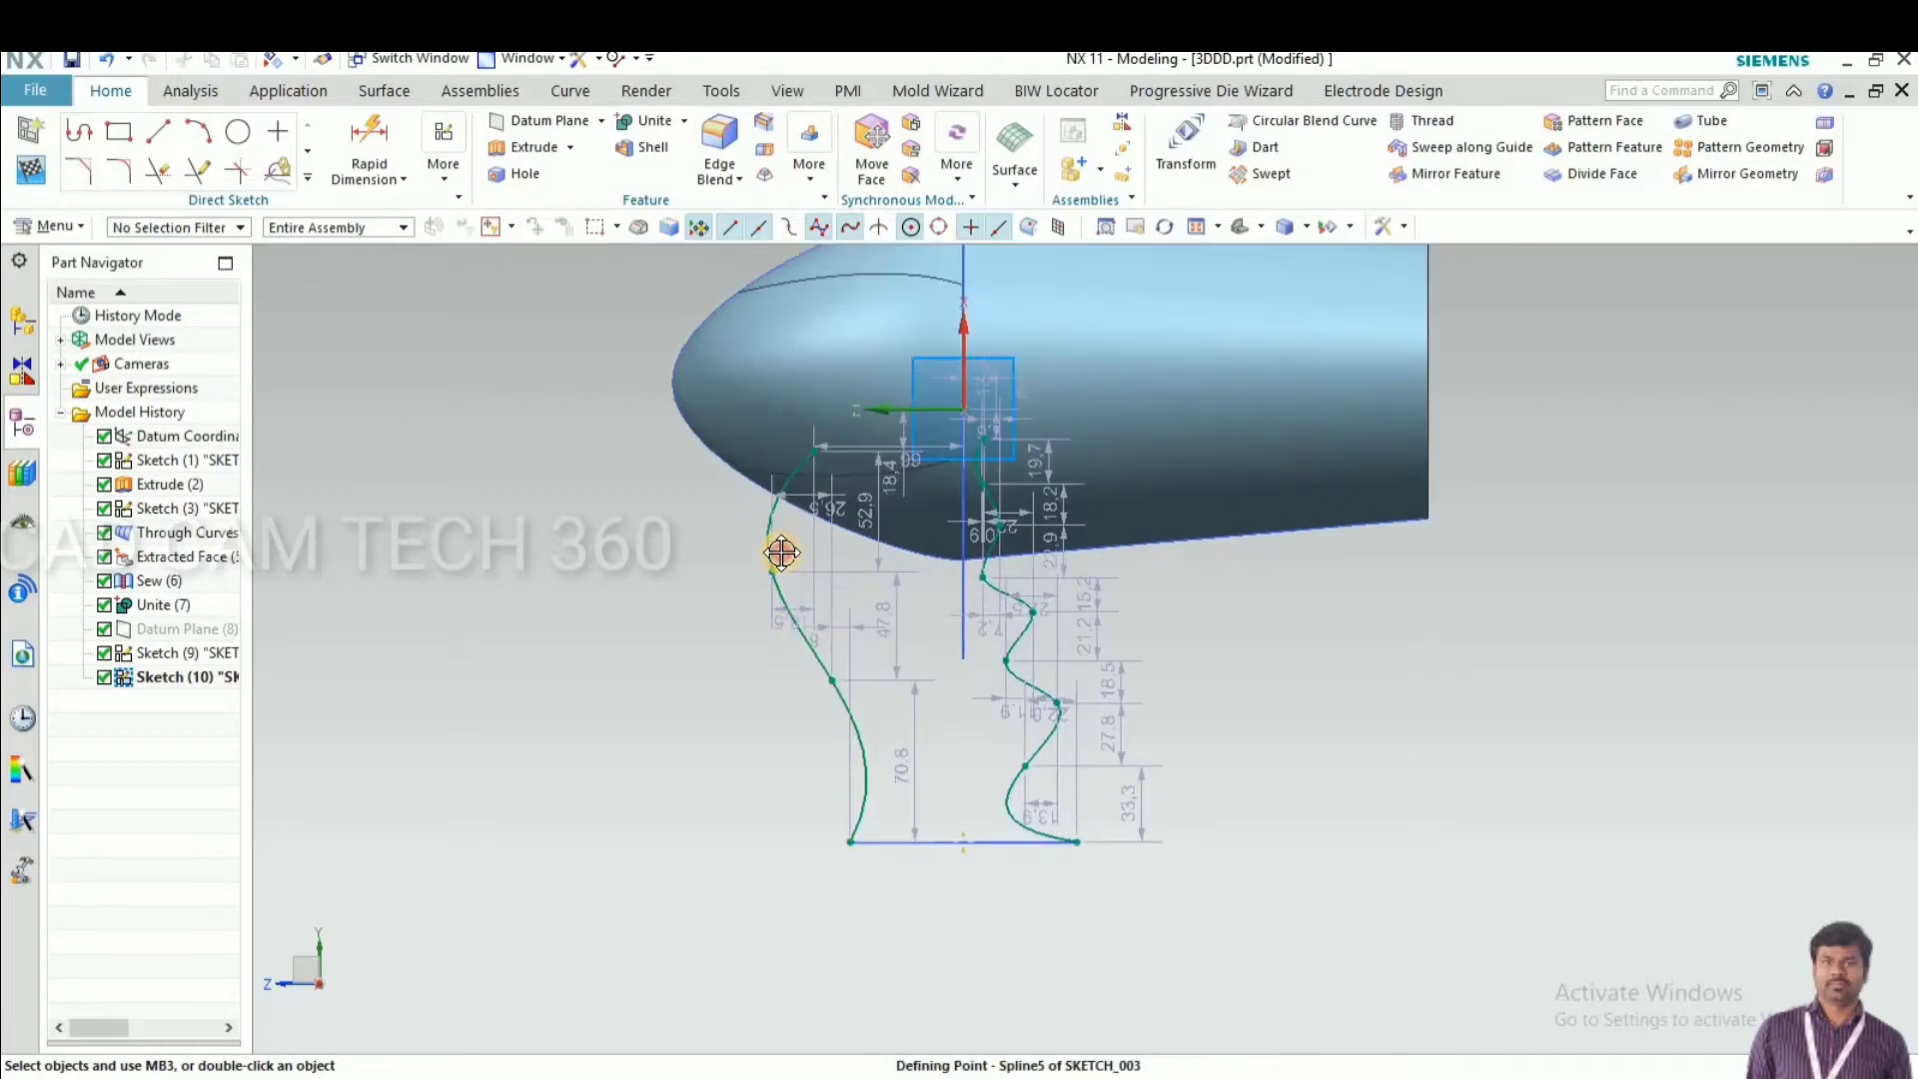
drag(822, 440, 835, 419)
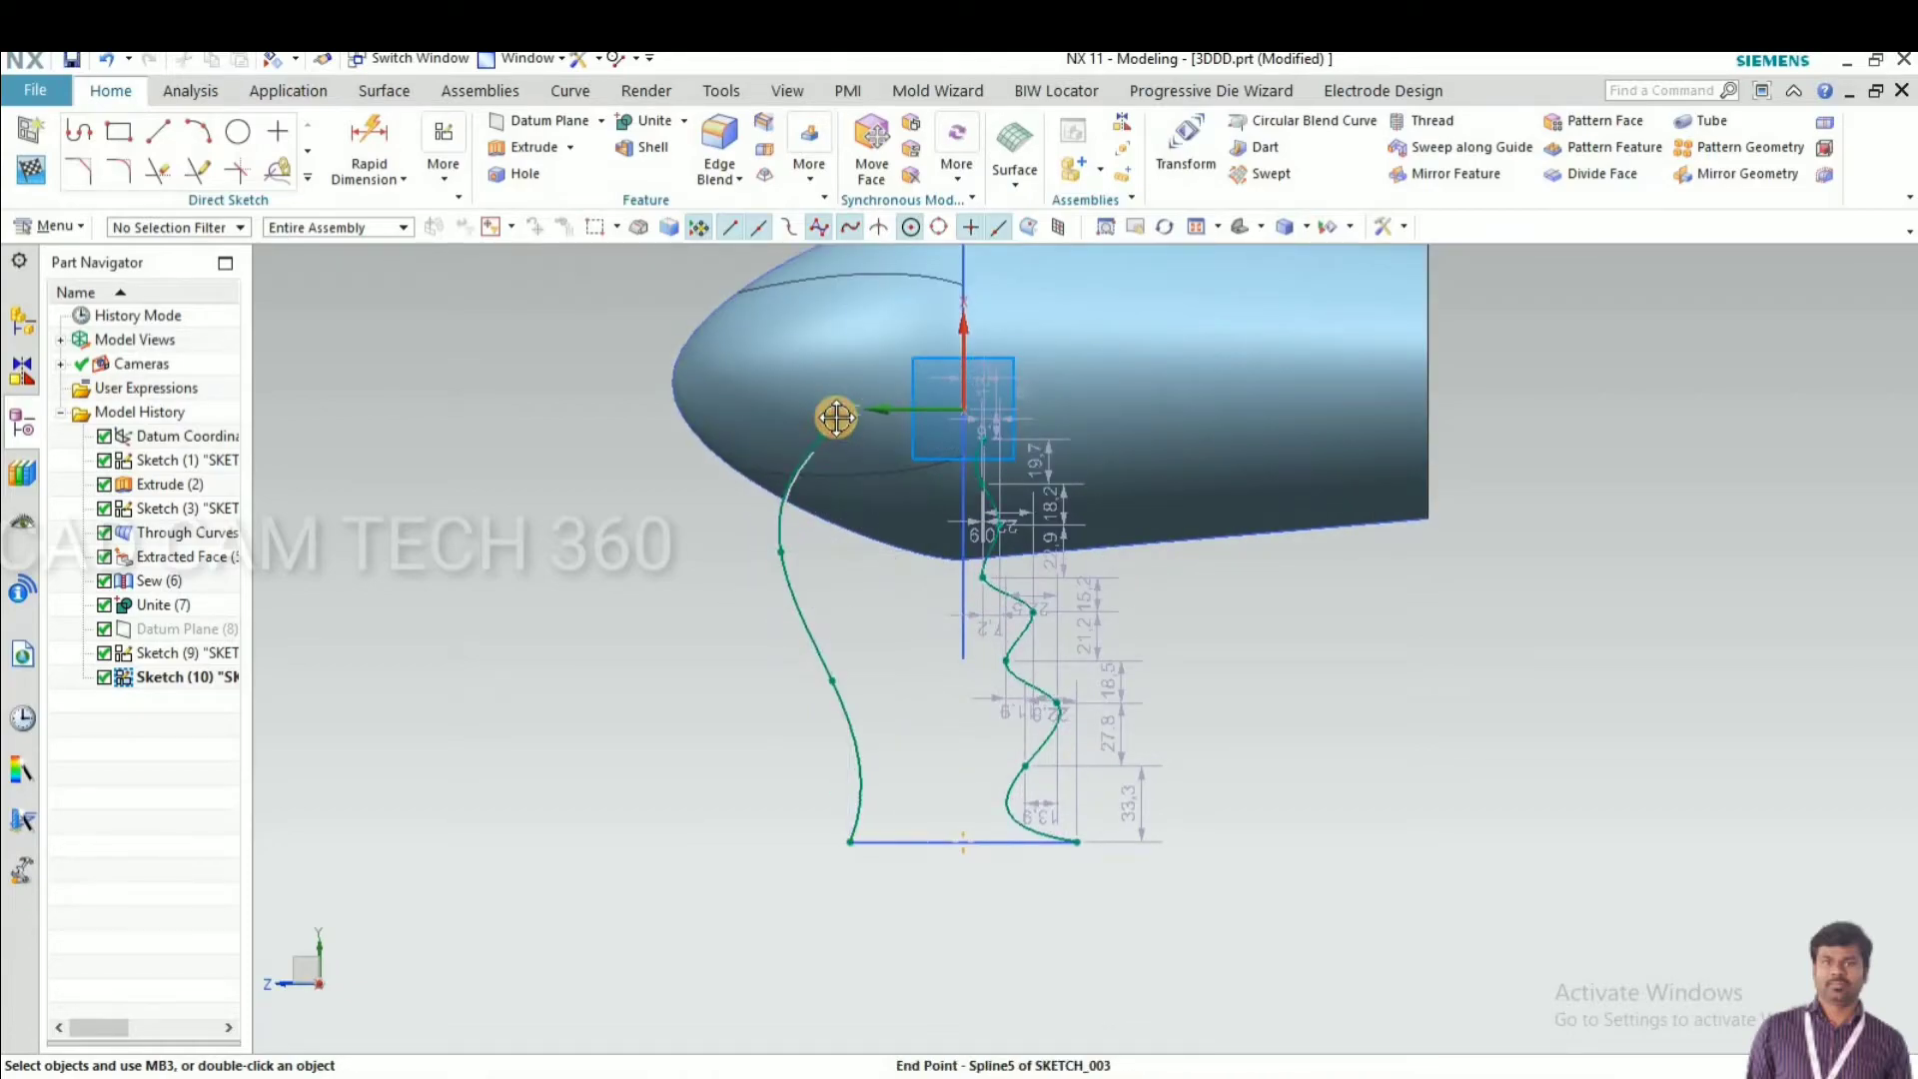
scroll(985, 664, up, 3)
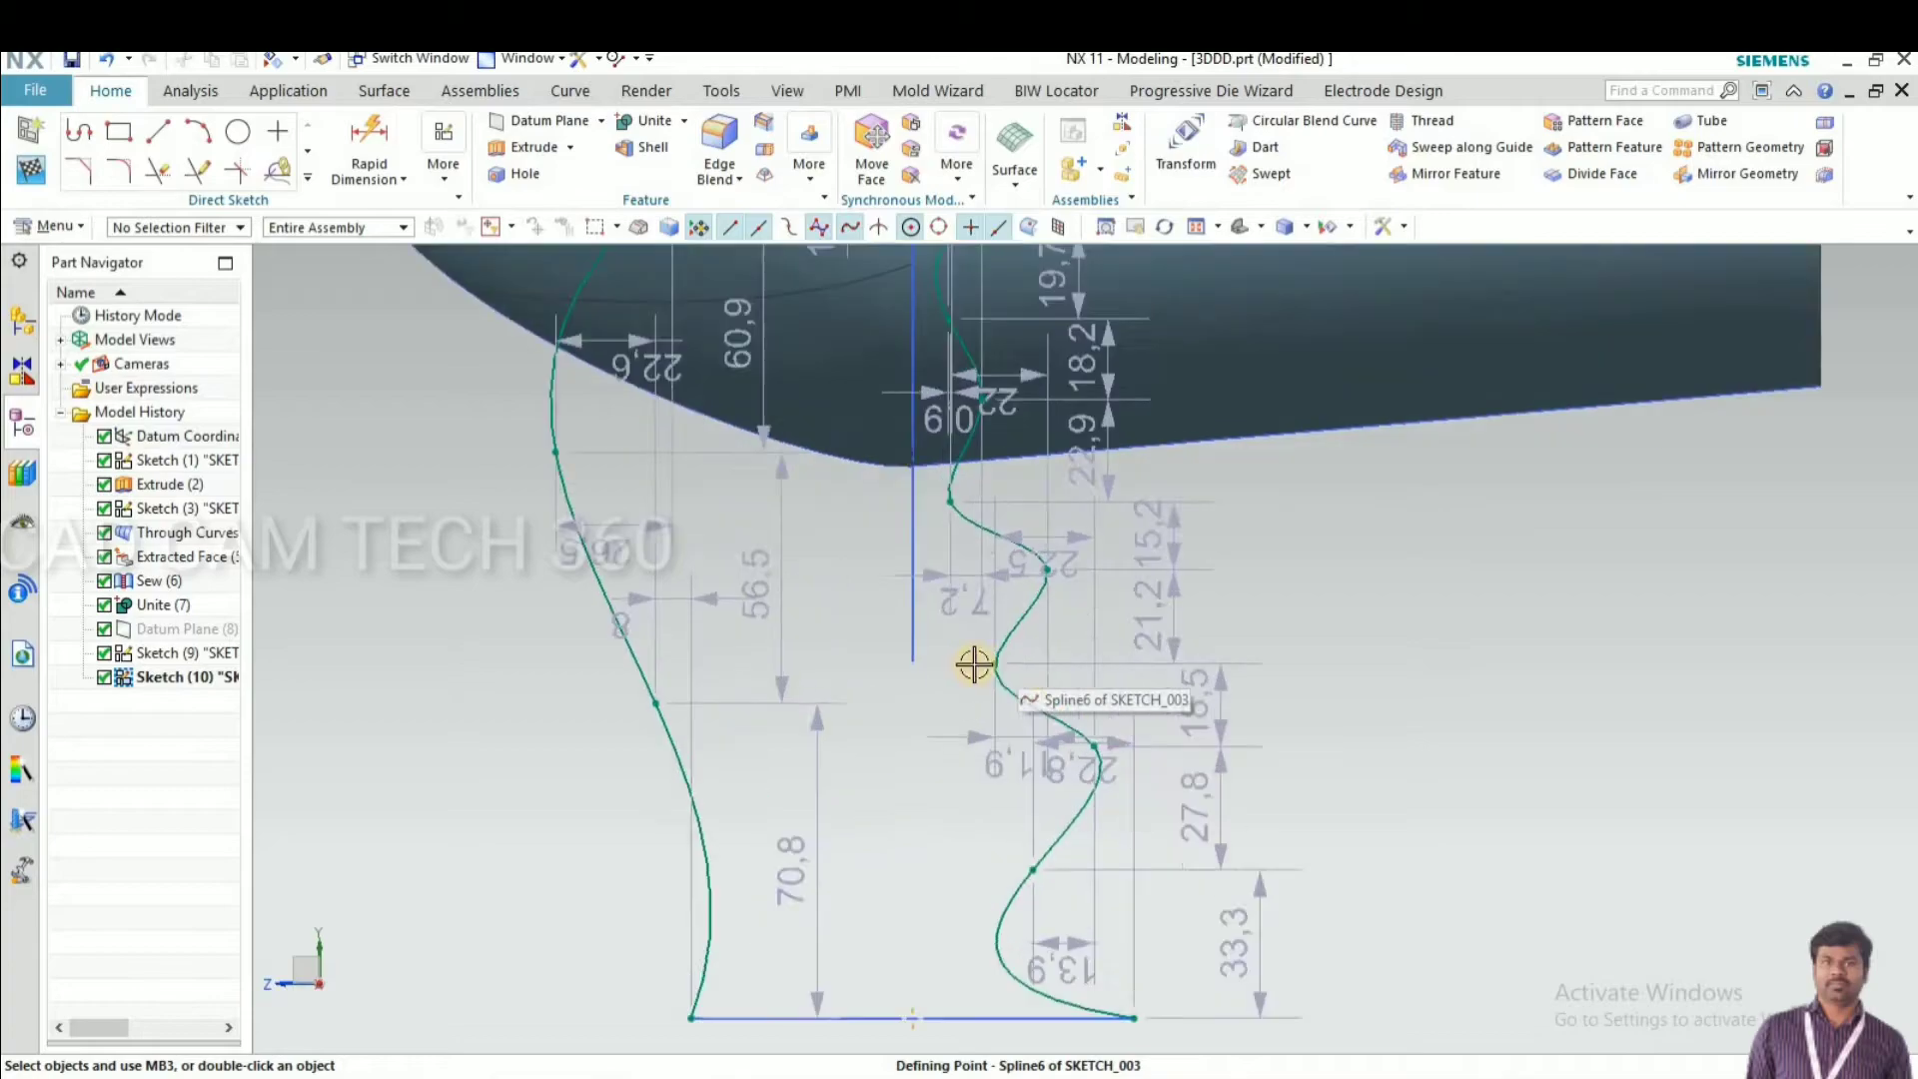
Flatten the waves of the nine-point spline by moving its middle points inward, and finish the sketch
scroll(1033, 739, down, 3)
drag(1027, 709, 1013, 711)
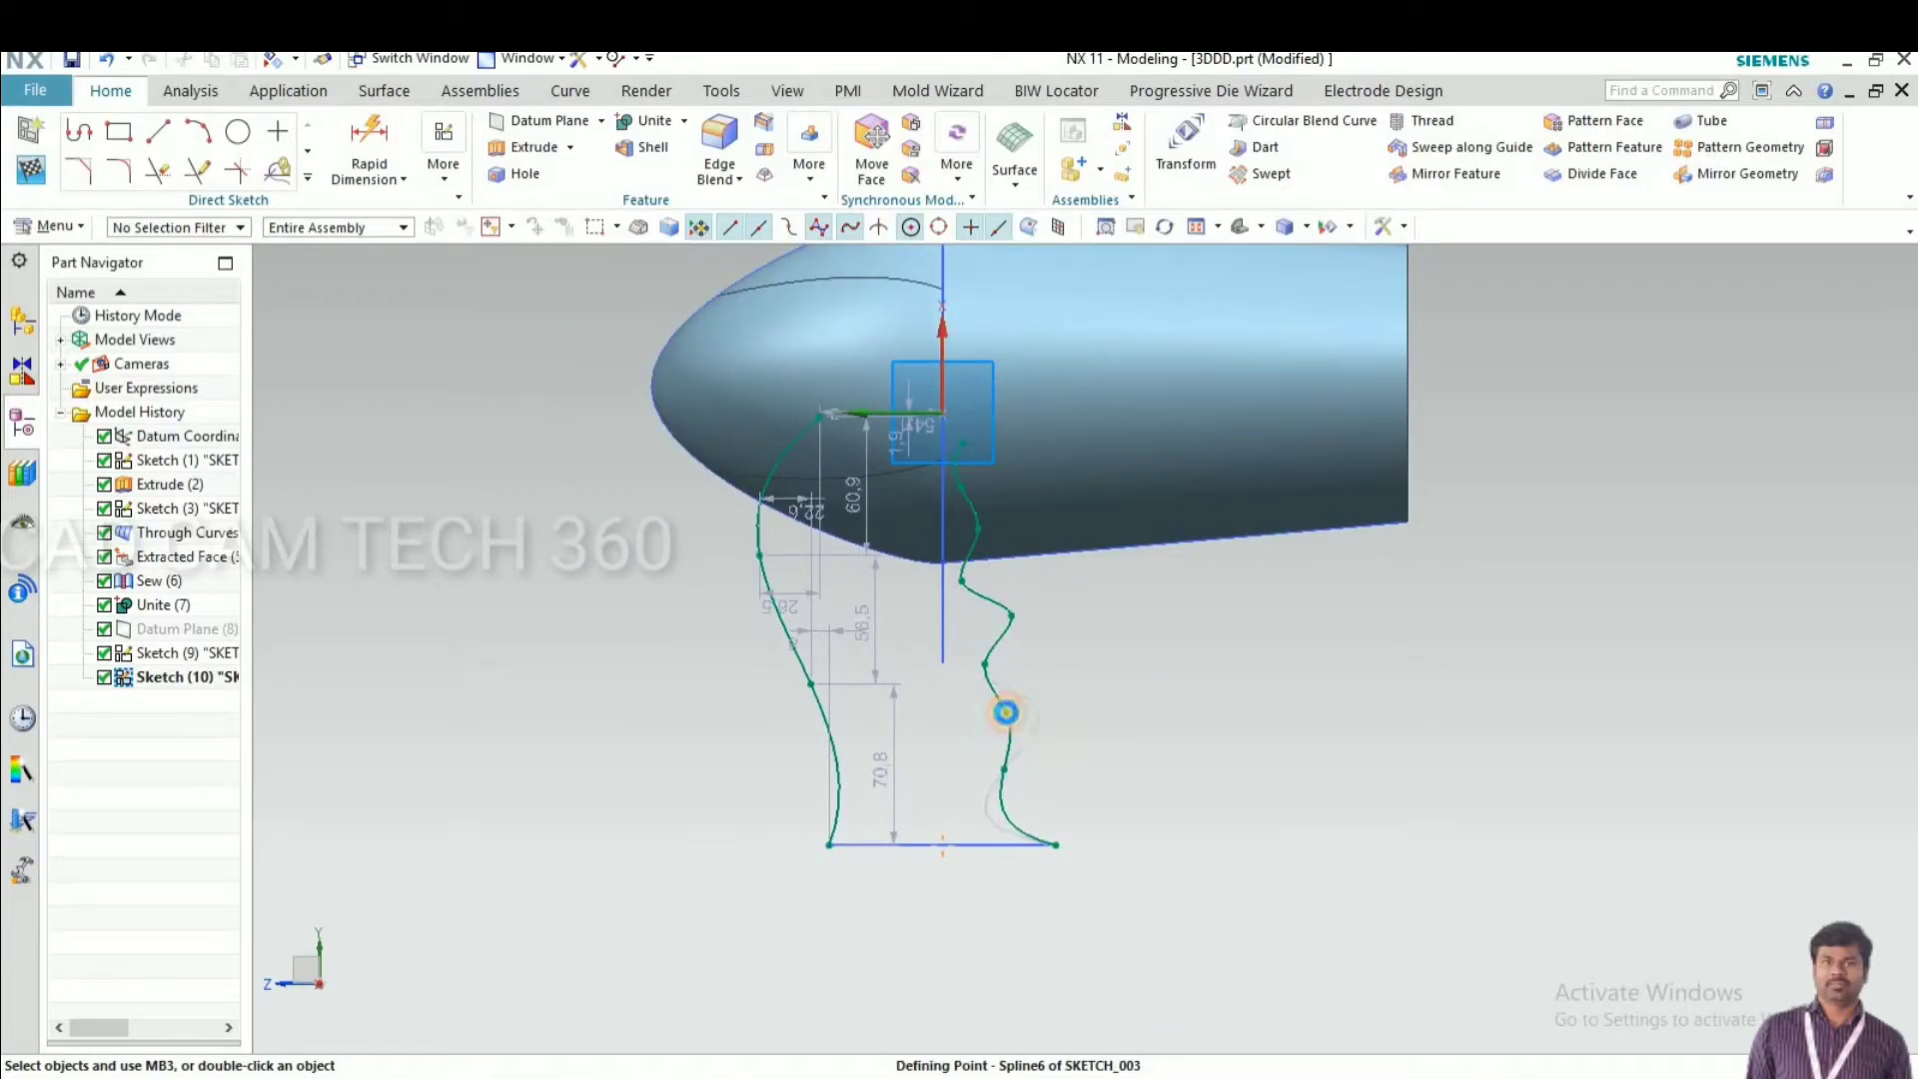
drag(1006, 621, 994, 617)
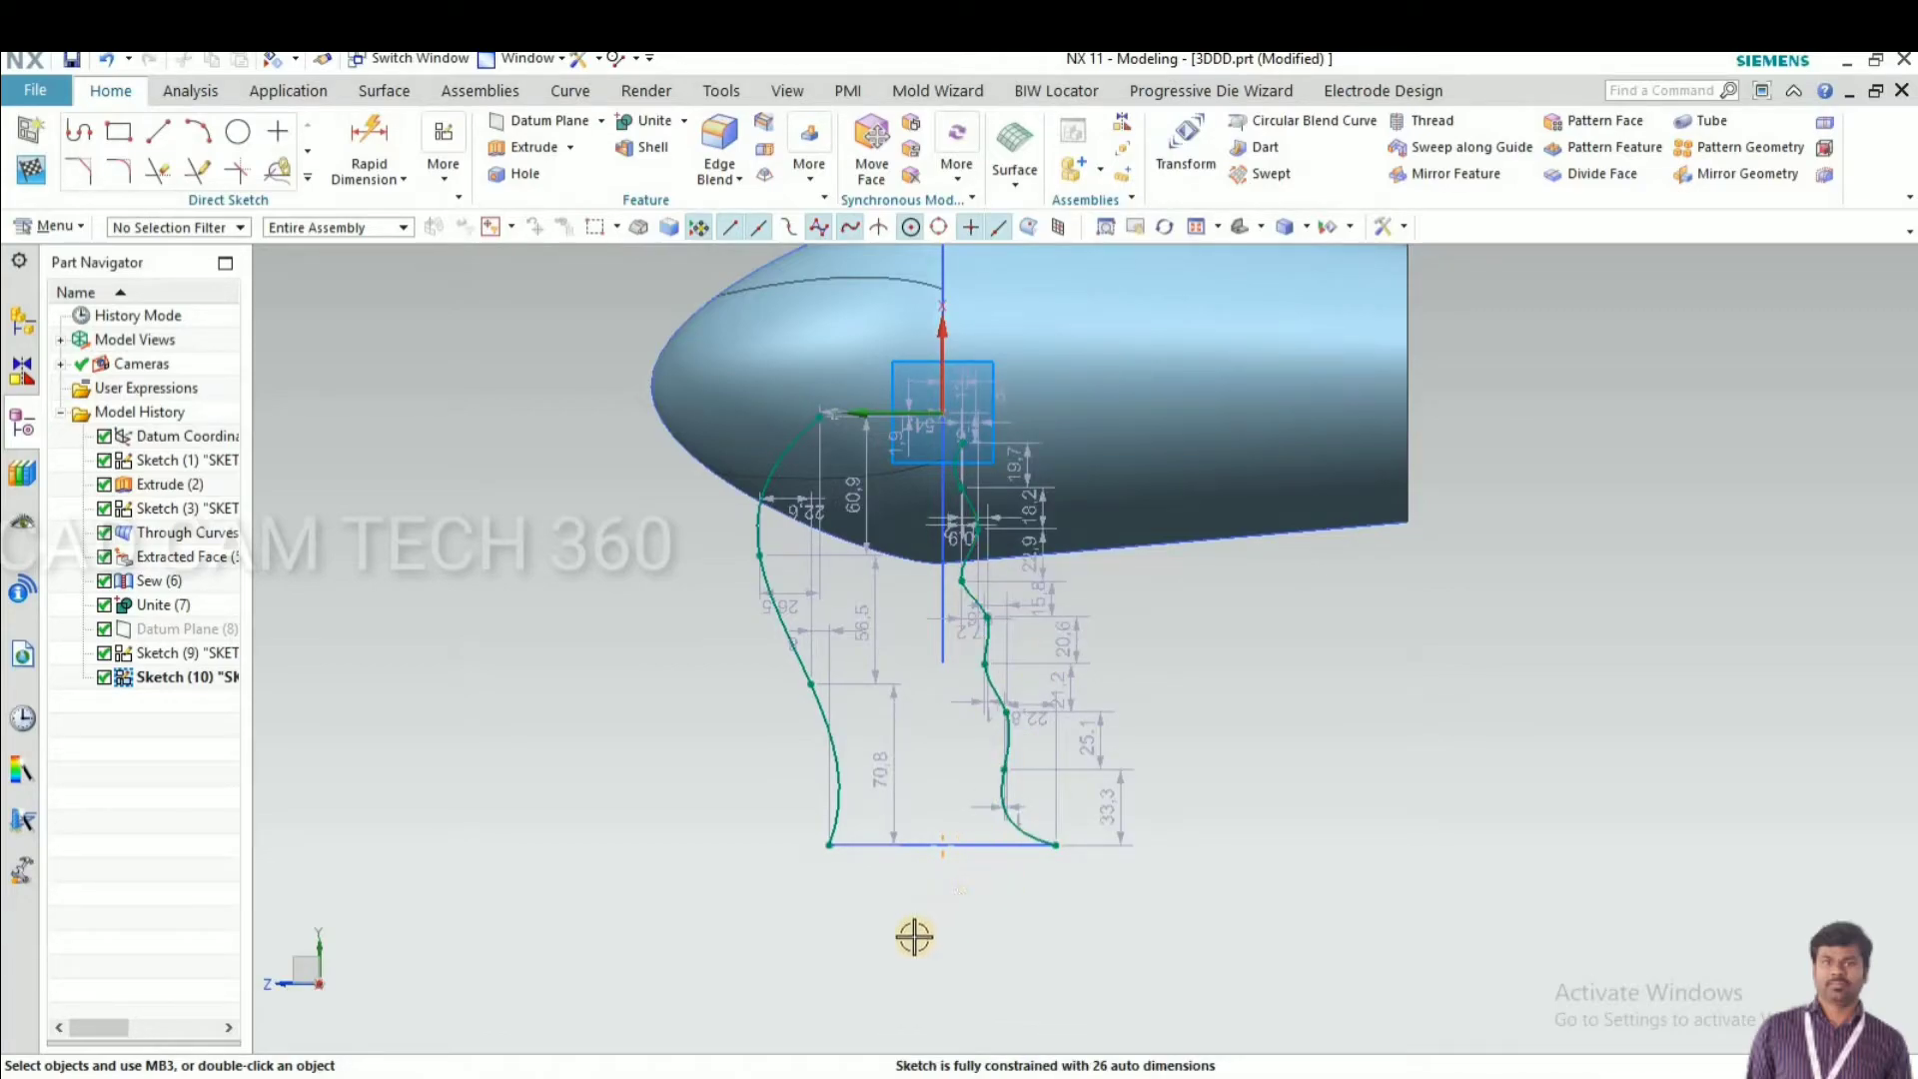
key(ctrl+q)
Reopen the side-profile sketch, smooth the lowest waves of the nine-point spline by moving its points, and finish the sketch
mouse_move(719, 784)
middle_down()
mouse_move(723, 830)
mouse_move(805, 805)
mouse_move(781, 839)
mouse_move(753, 809)
mouse_move(829, 775)
mouse_move(890, 655)
middle_up()
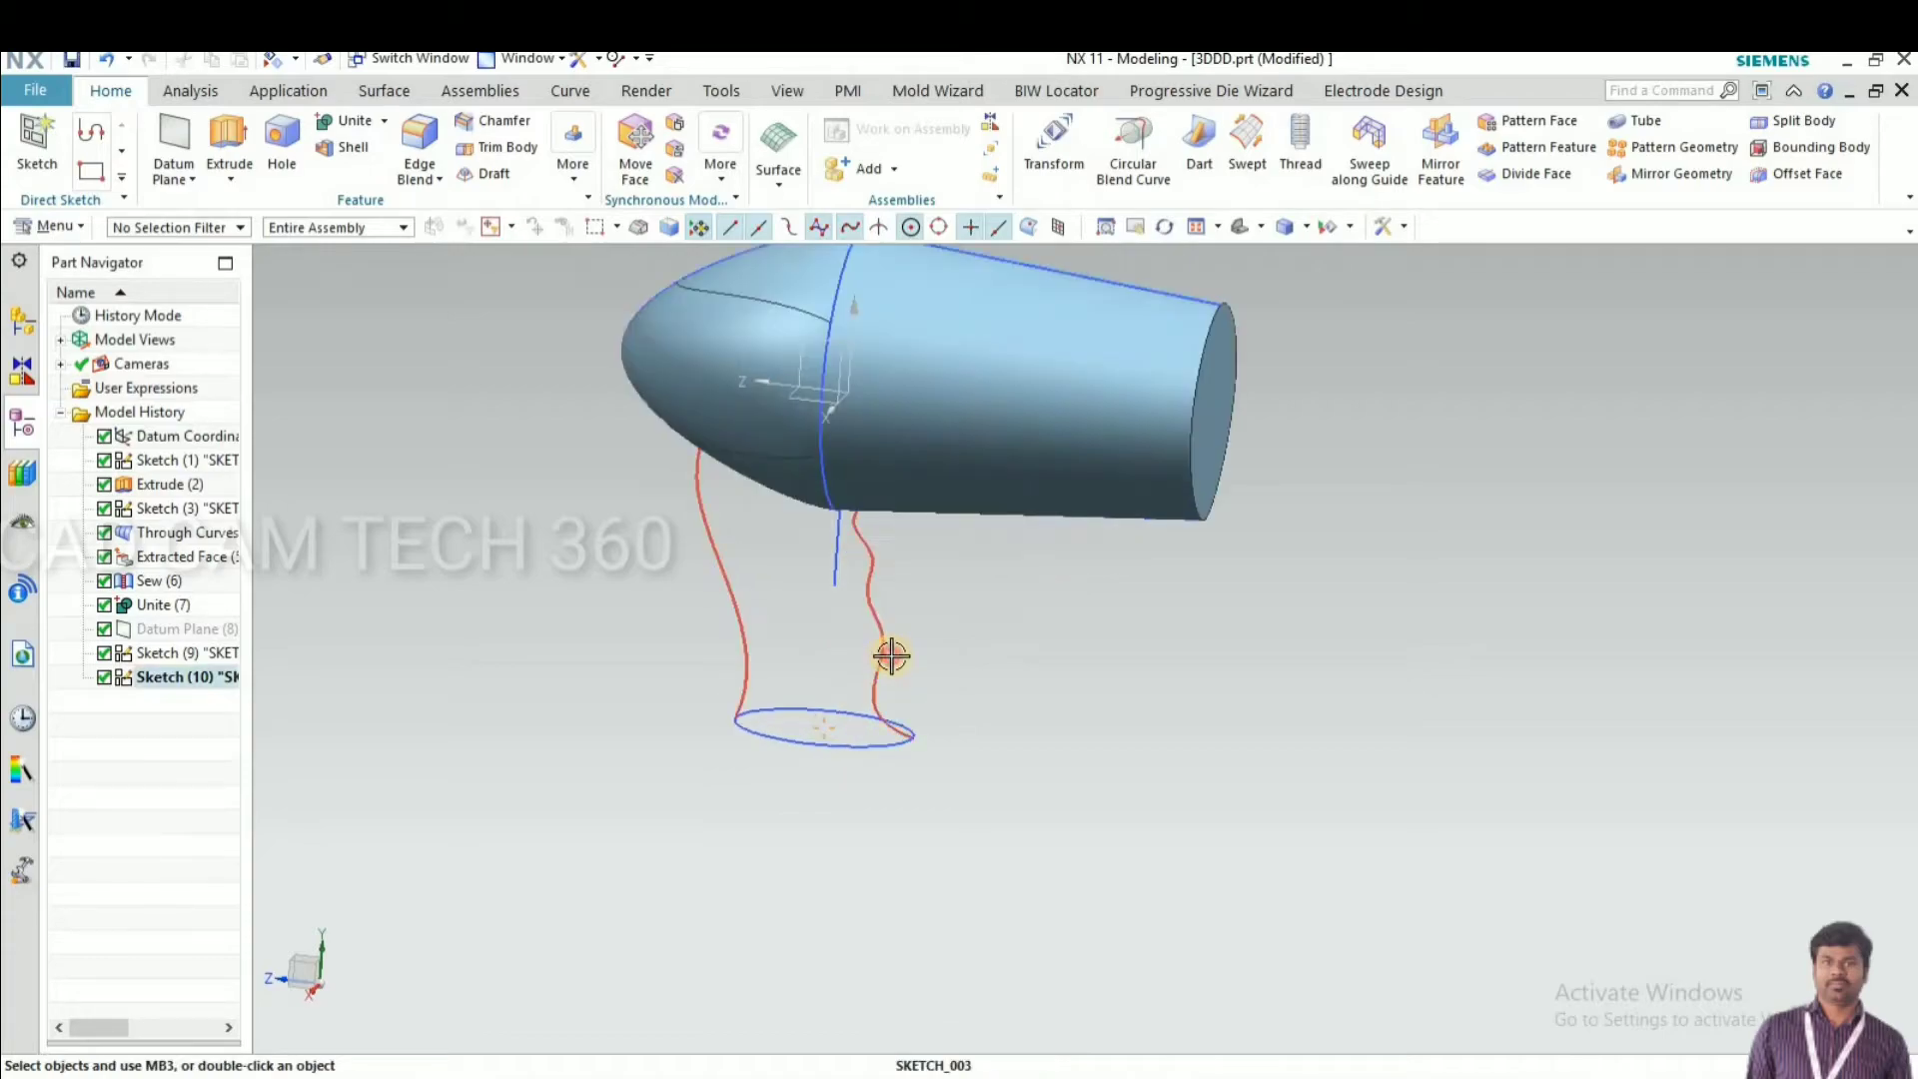
double_click(890, 656)
scroll(772, 831, up, 3)
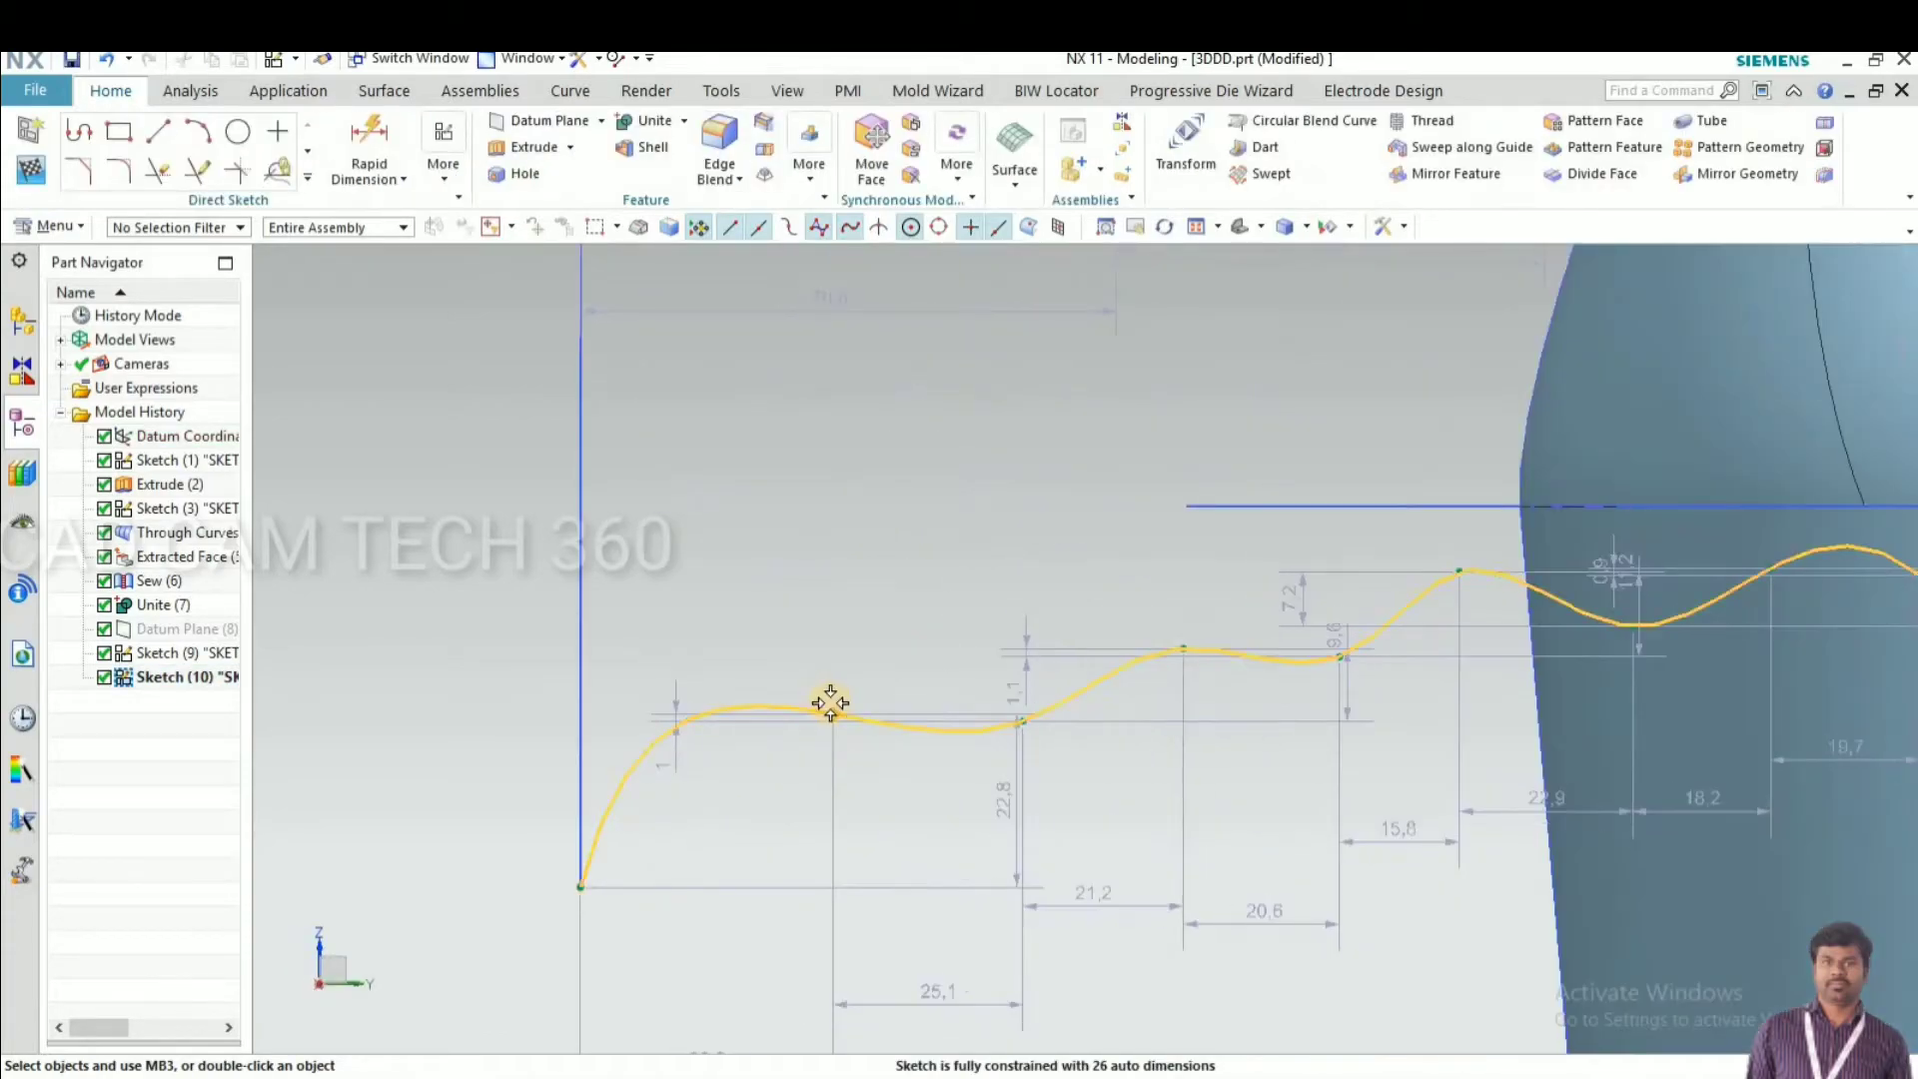
drag(718, 718, 706, 770)
drag(1023, 723, 1005, 745)
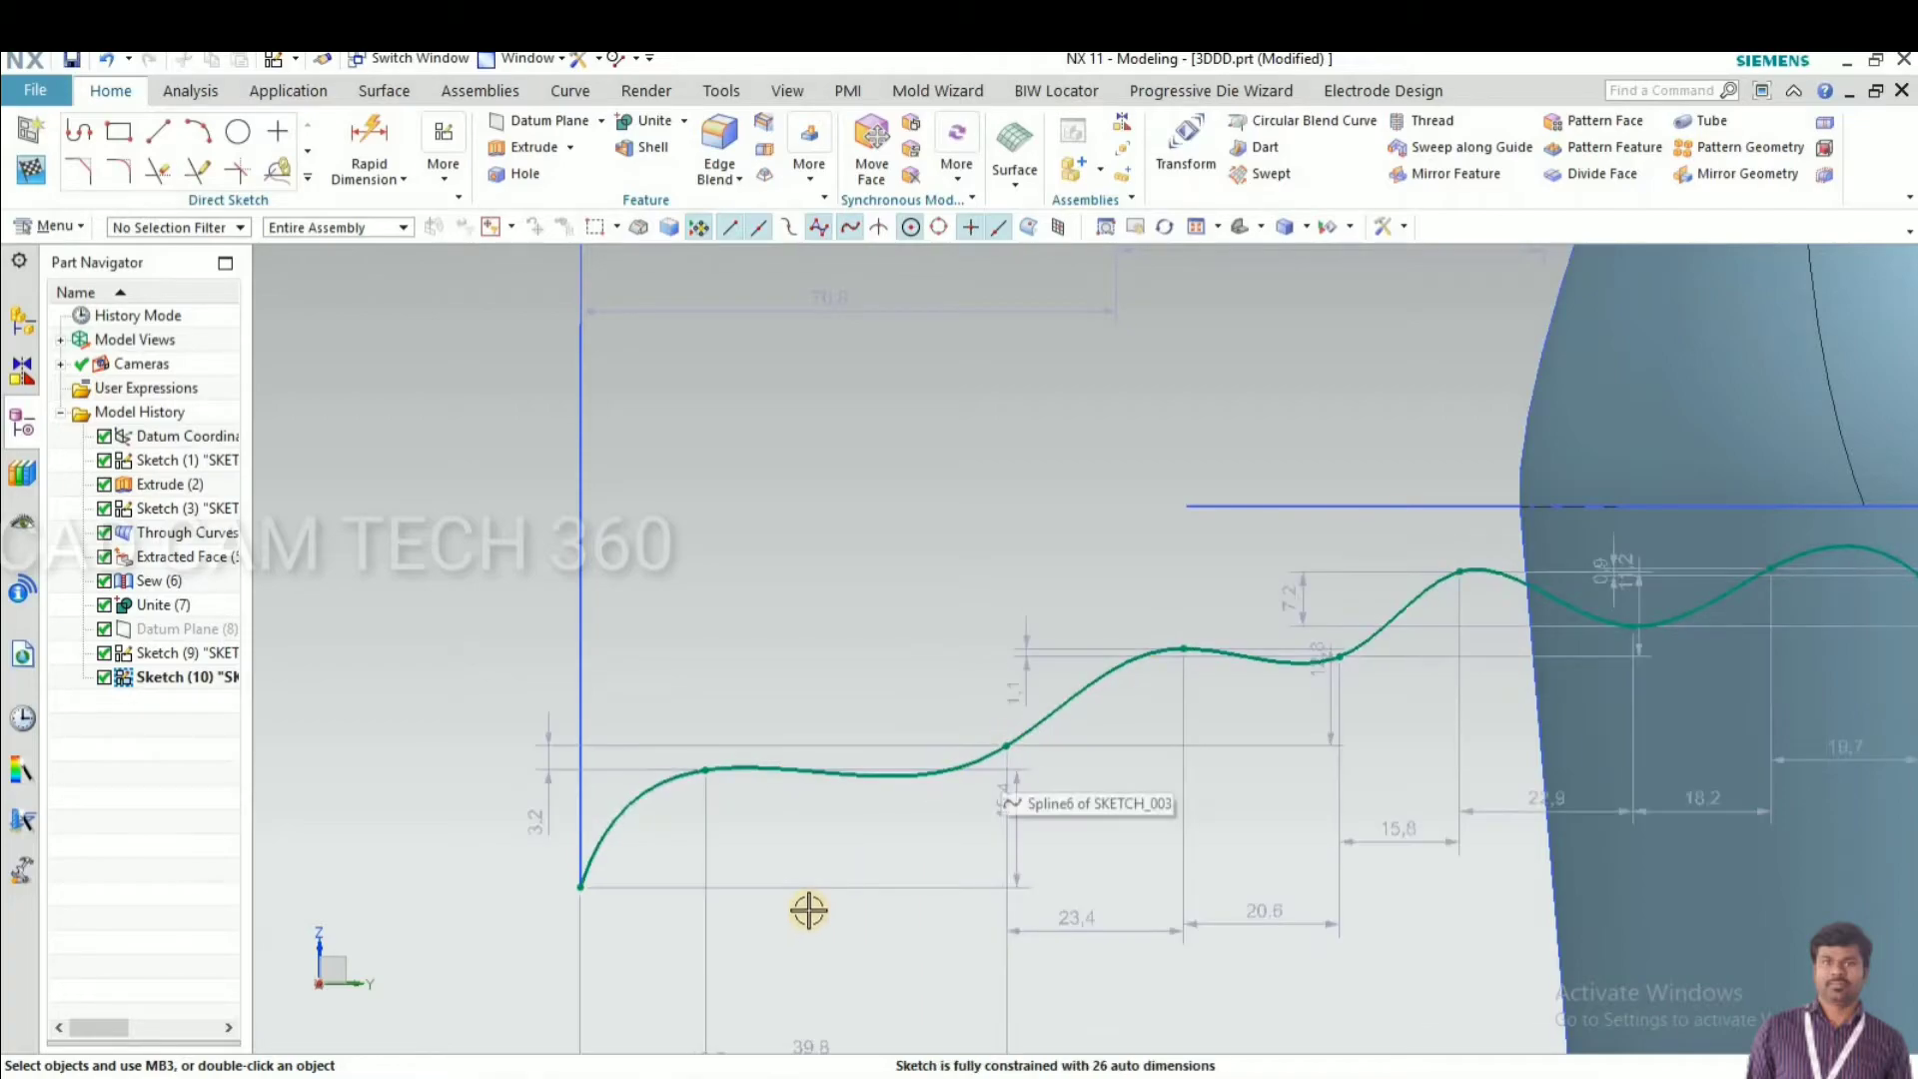
key(ctrl+q)
Create a Swept body from the ellipse section, using the smooth spline and the wavy spline as two separate guides
mouse_move(1027, 800)
middle_down()
mouse_move(843, 788)
mouse_move(852, 749)
mouse_move(908, 770)
mouse_move(625, 625)
mouse_move(663, 792)
mouse_move(690, 784)
middle_up()
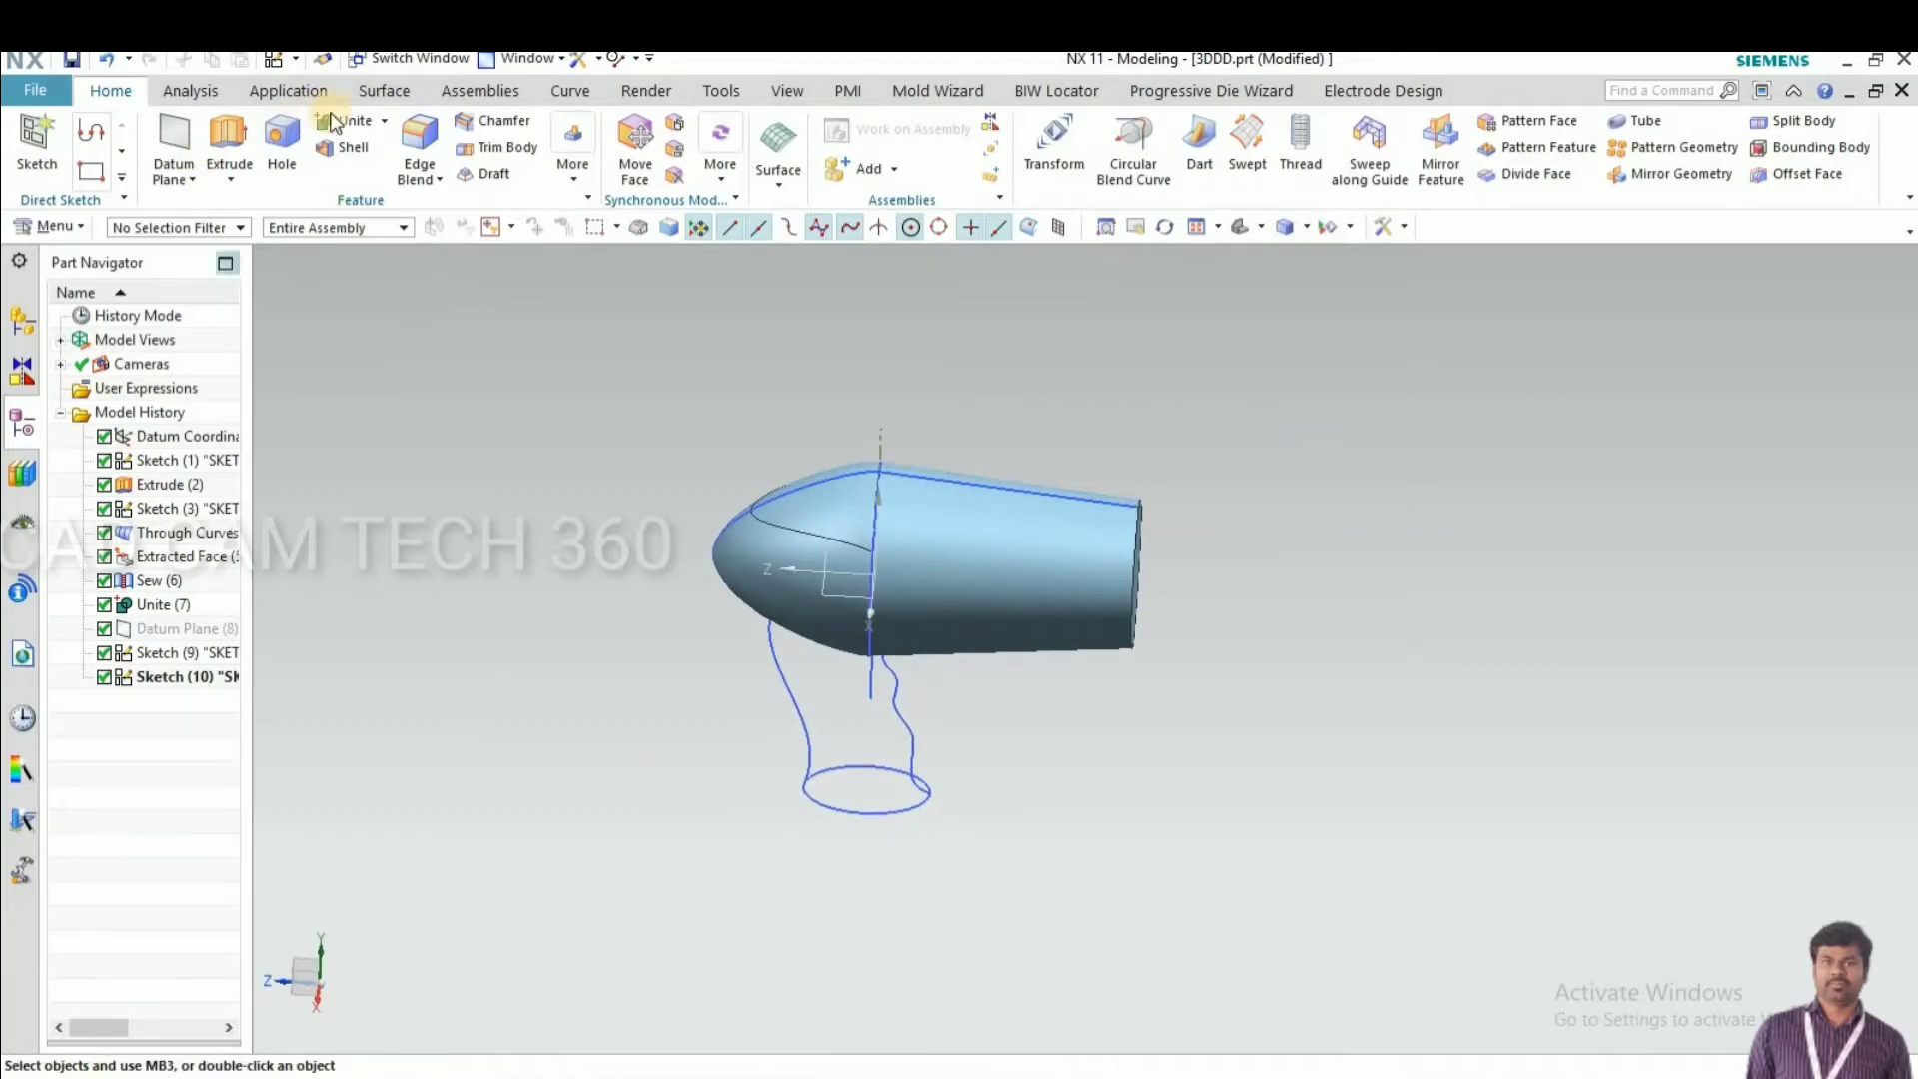
click(384, 94)
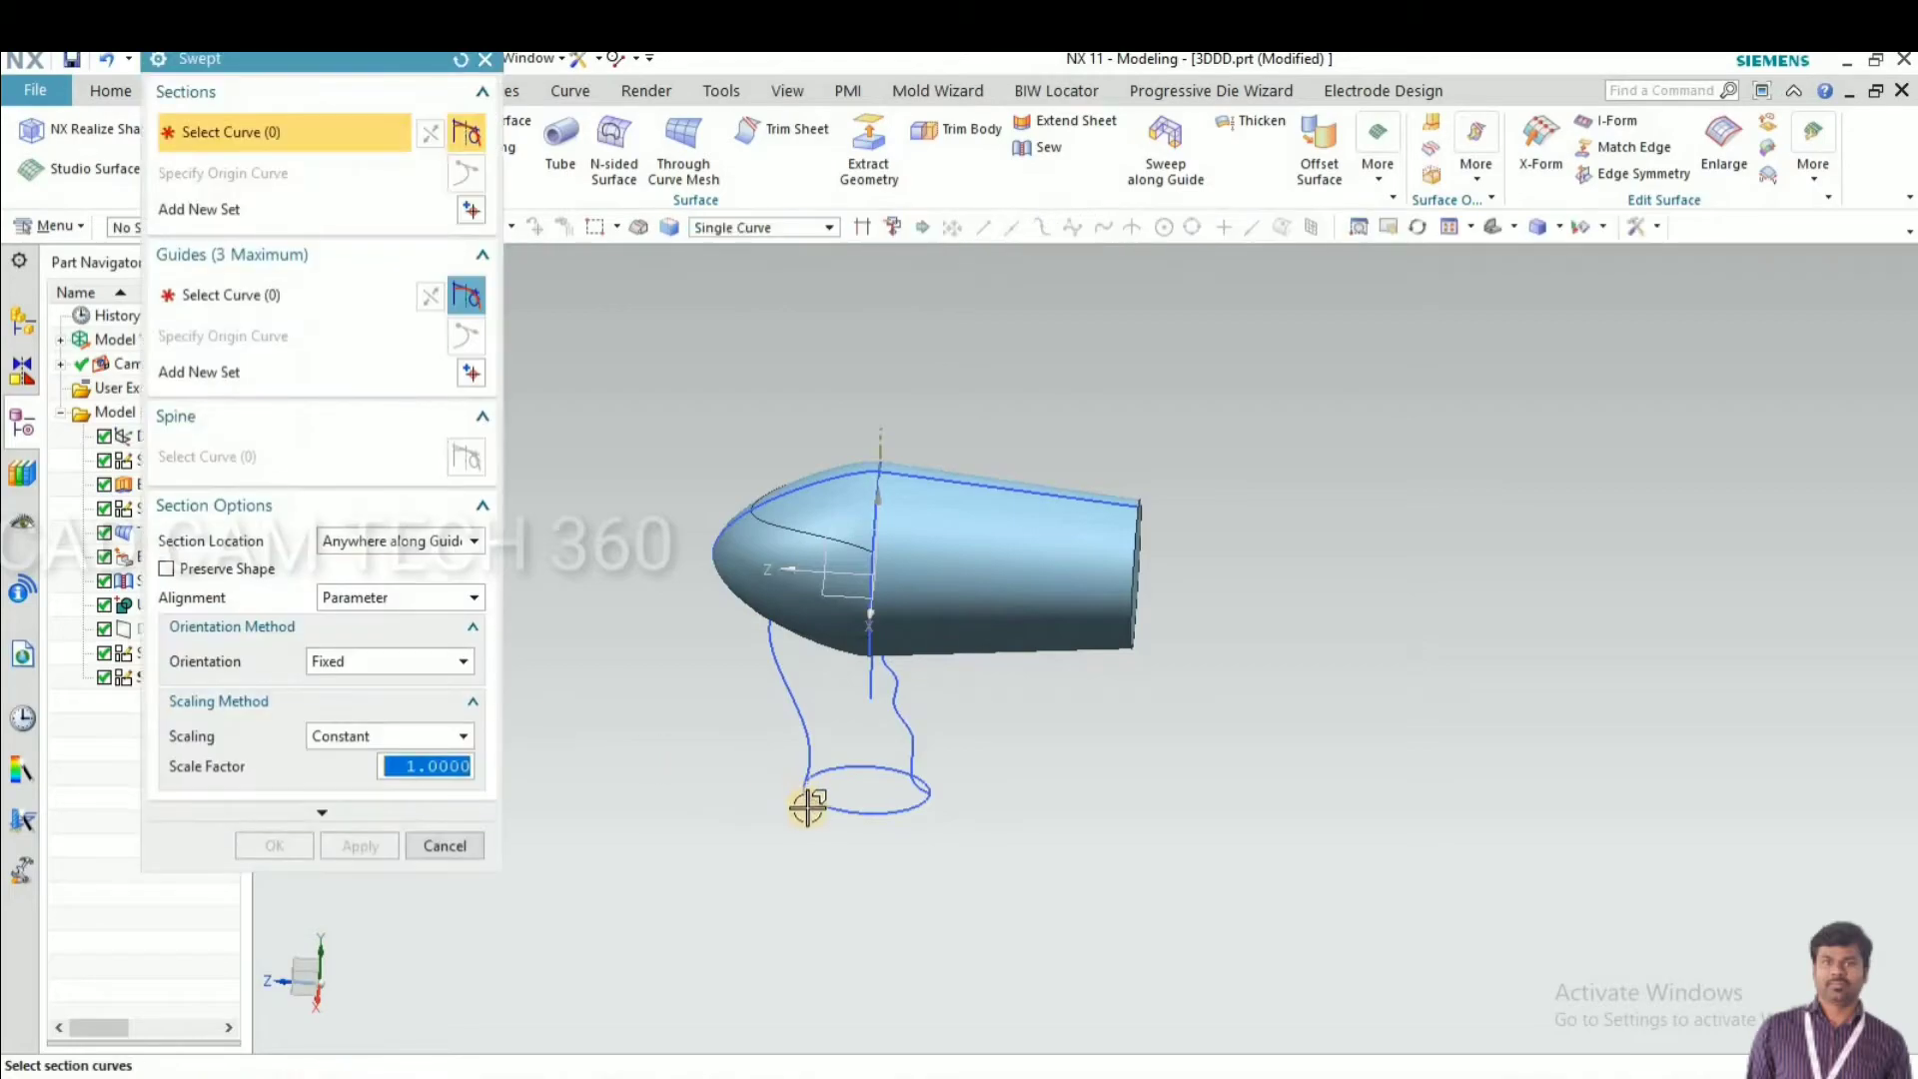
scroll(788, 800, down, 3)
click(799, 774)
middle_click(689, 761)
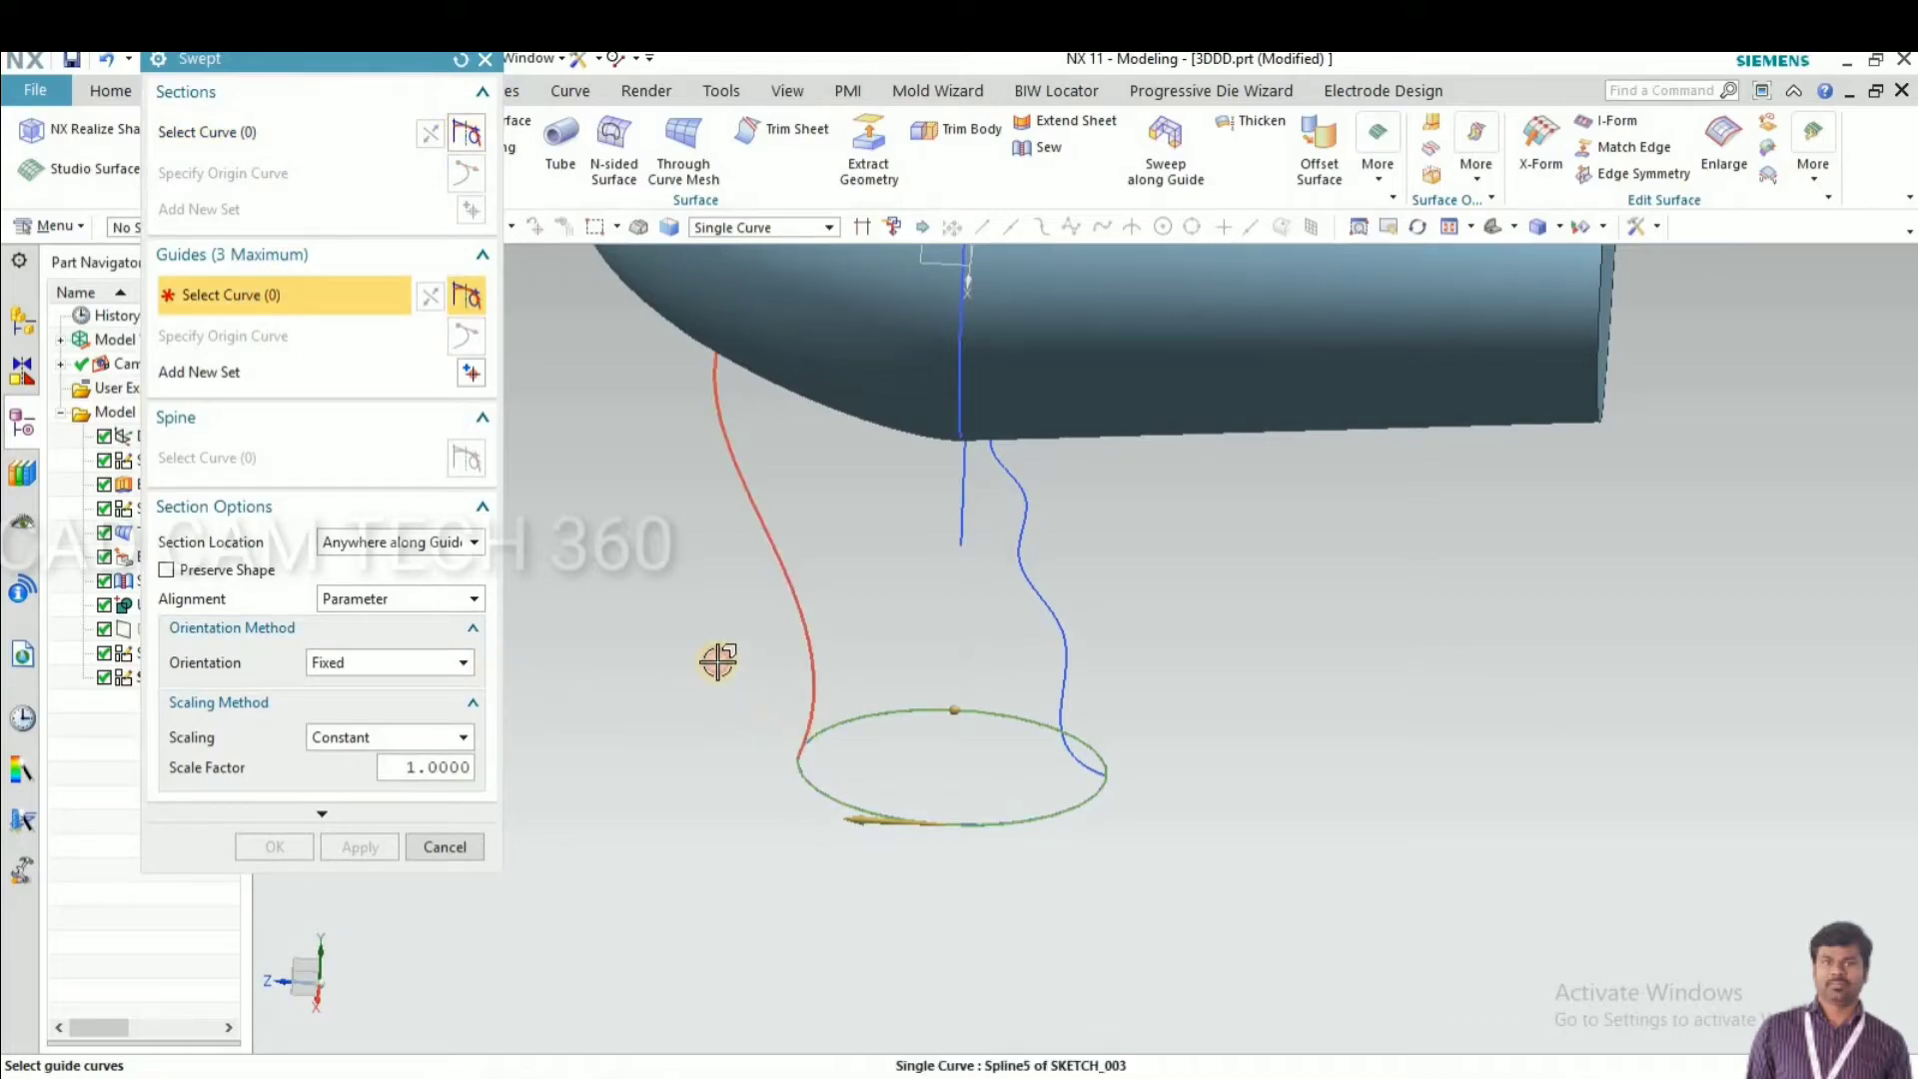
click(810, 684)
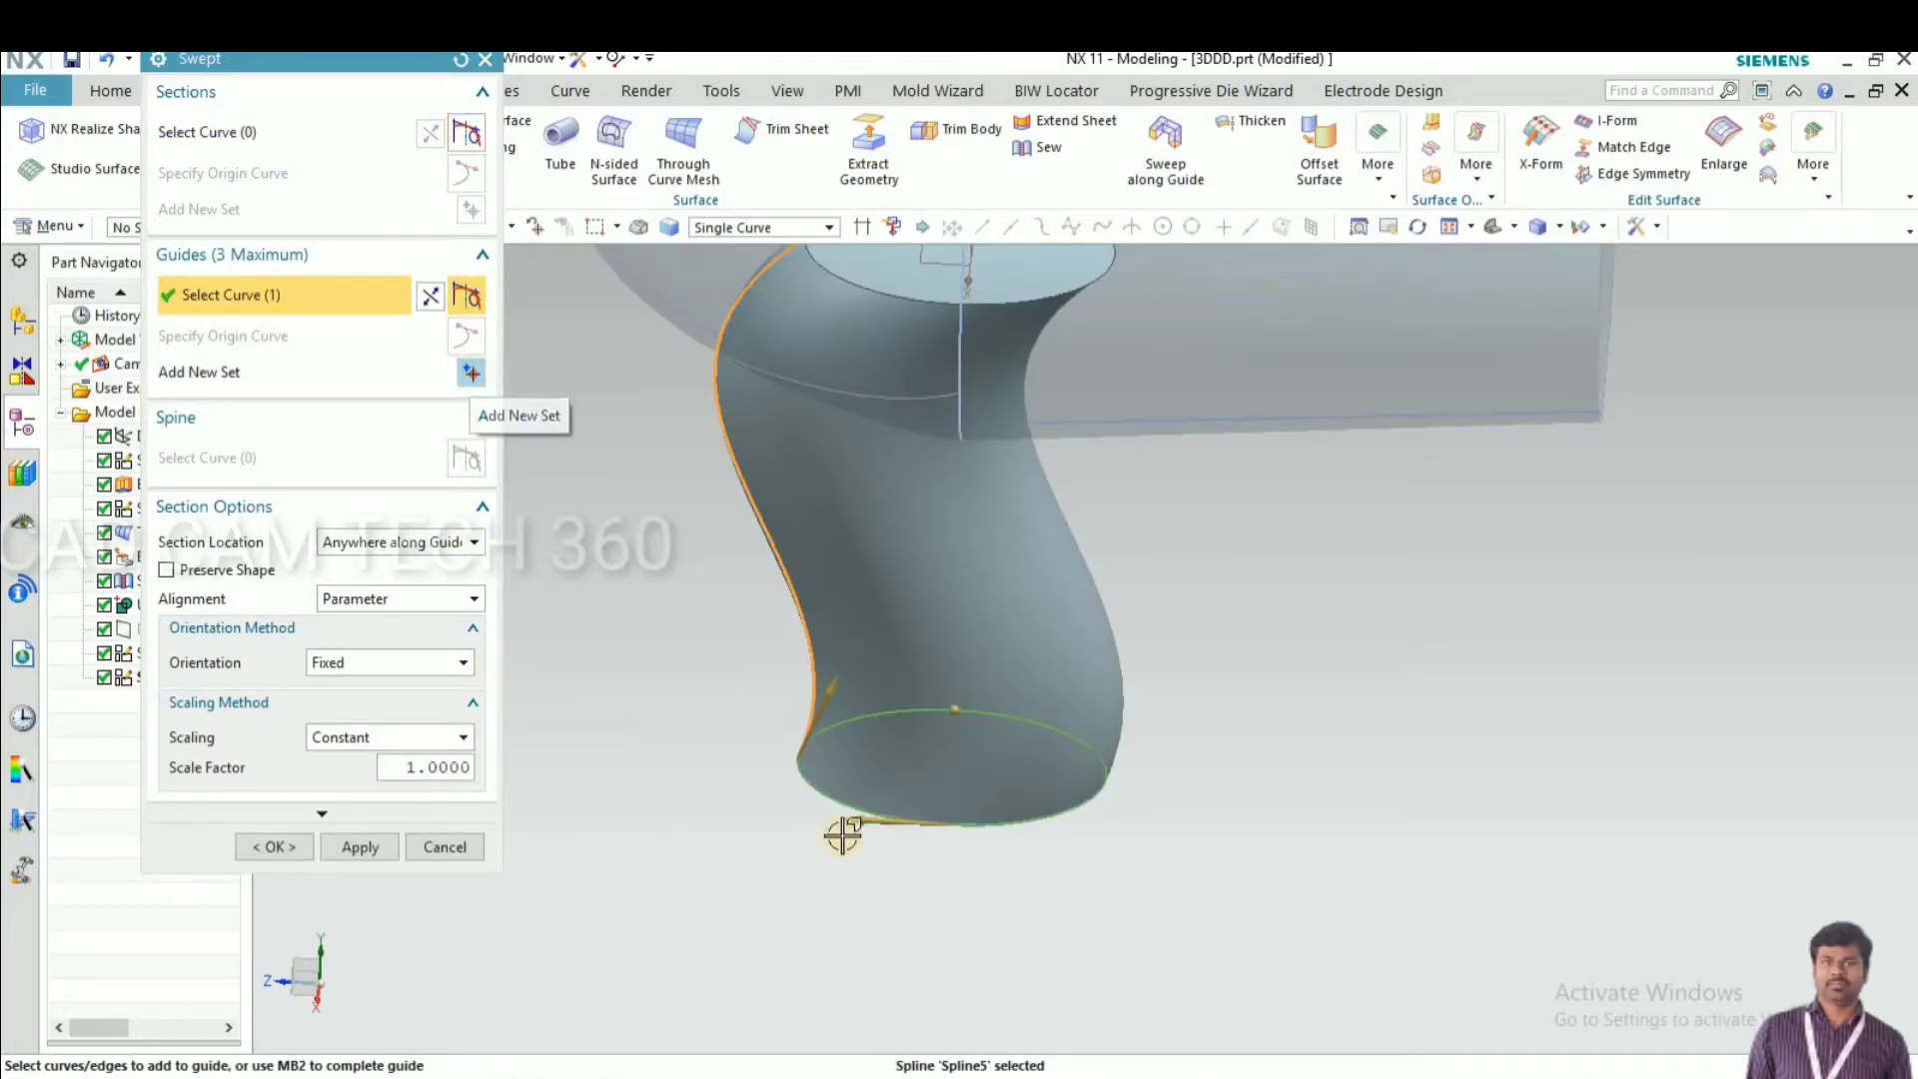
middle_click(676, 819)
middle_drag(1051, 651, 1178, 672)
click(1187, 676)
mouse_move(779, 746)
middle_down()
mouse_move(873, 775)
mouse_move(883, 745)
mouse_move(864, 745)
middle_up()
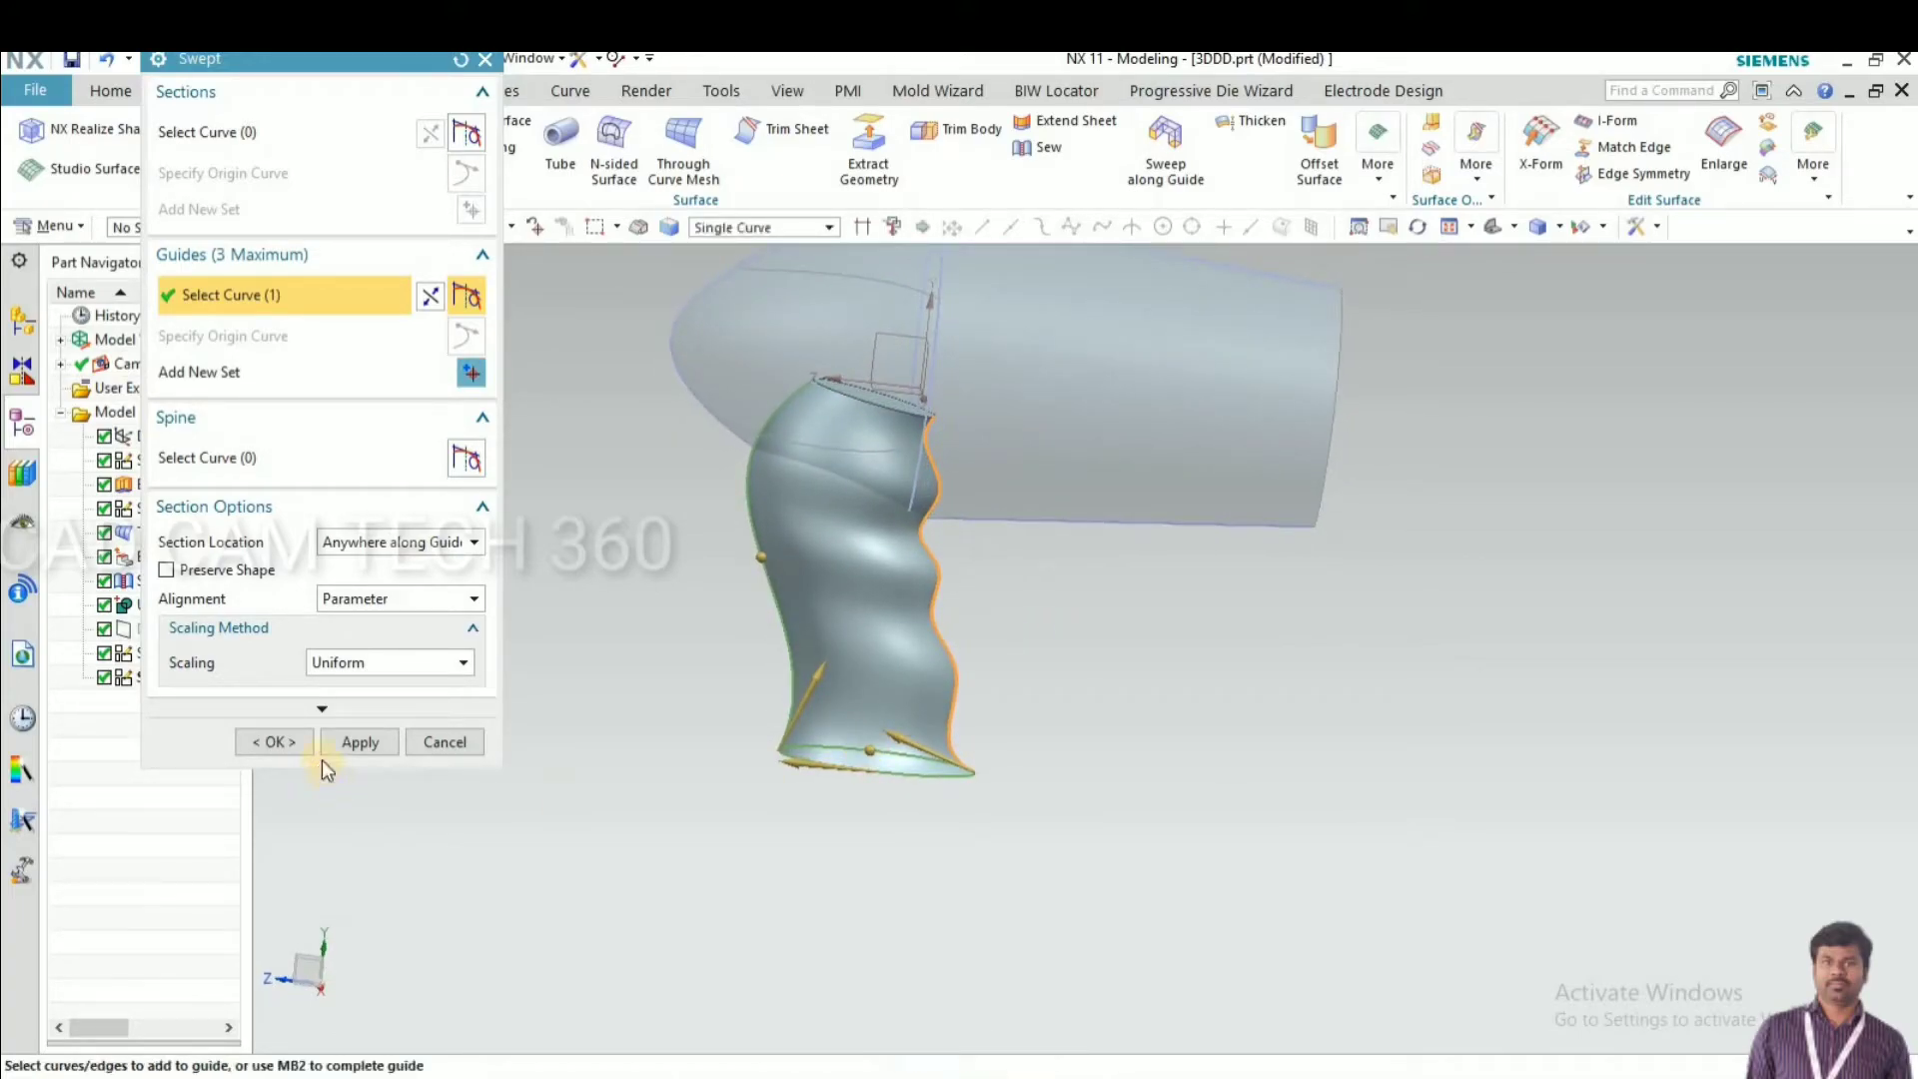
click(274, 741)
Unite the swept handle with the domed main body
middle_drag(612, 728, 376, 244)
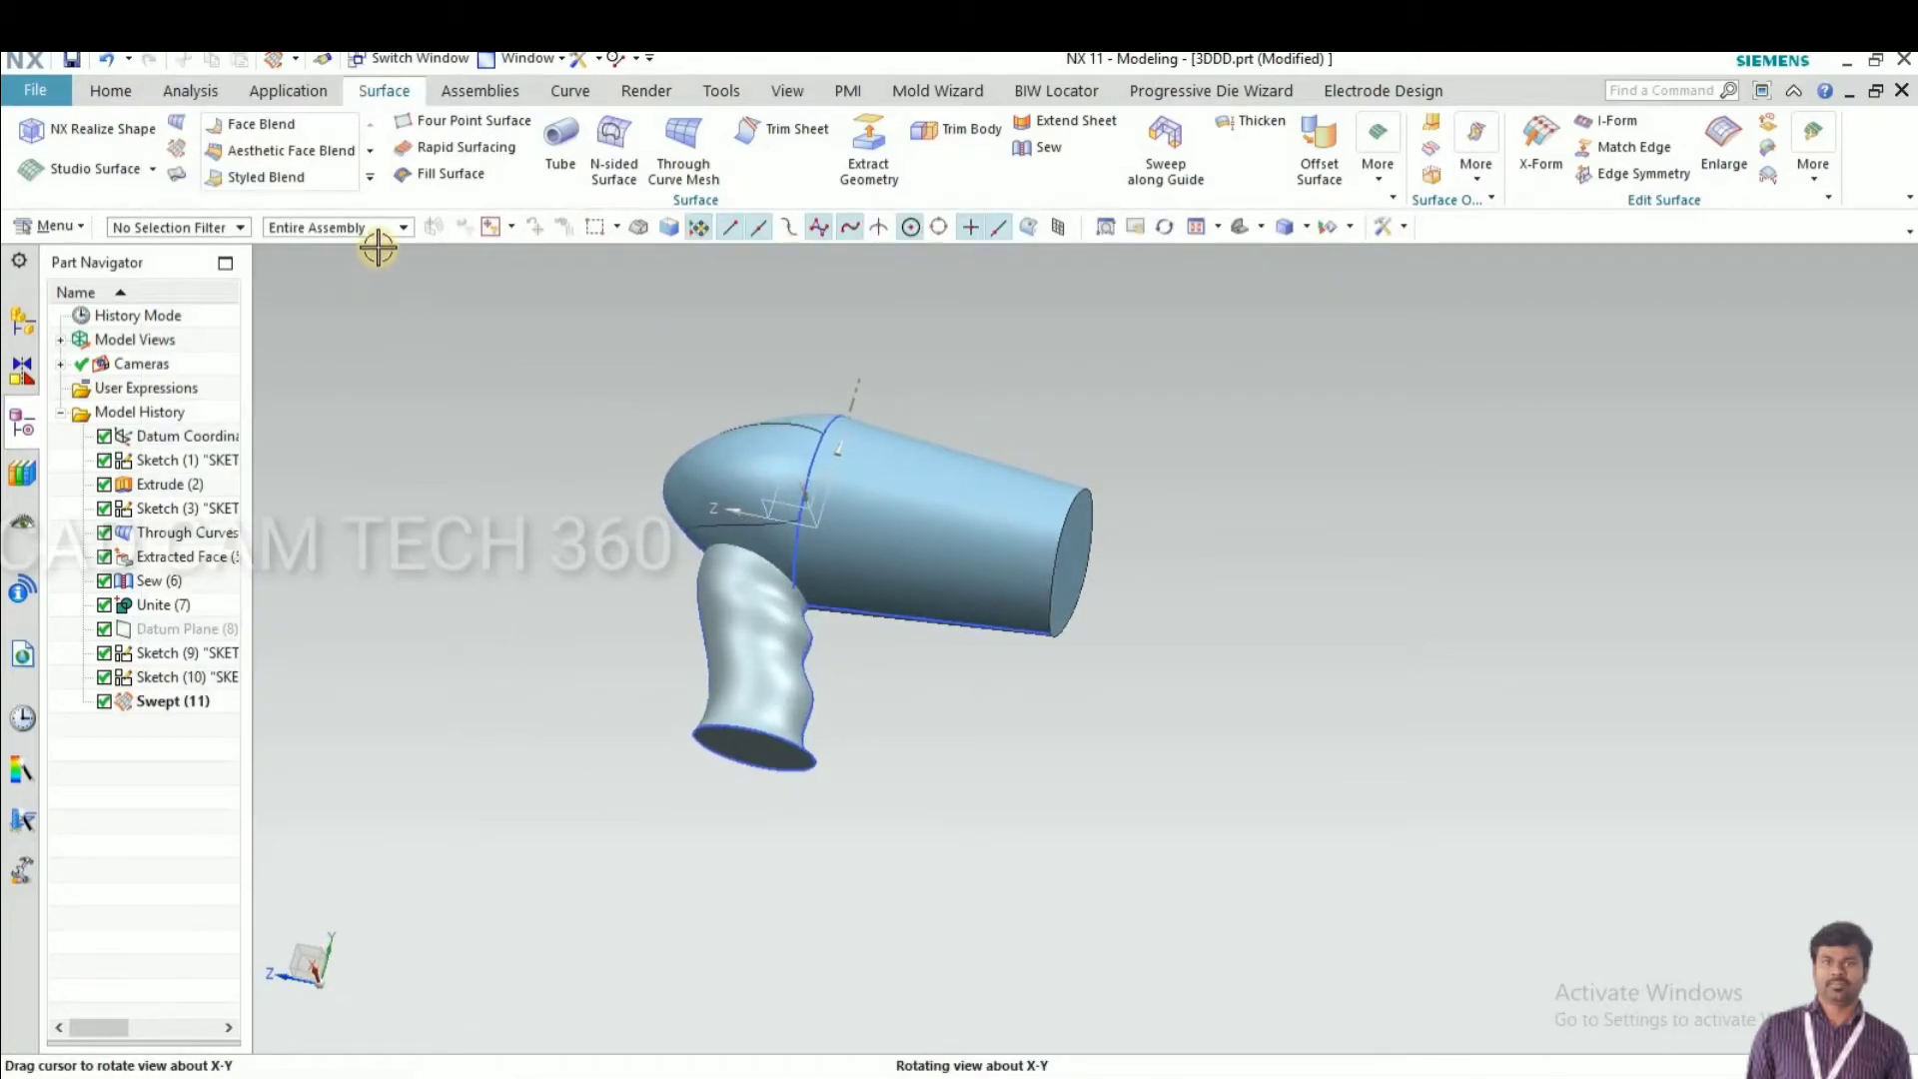
click(117, 92)
click(350, 121)
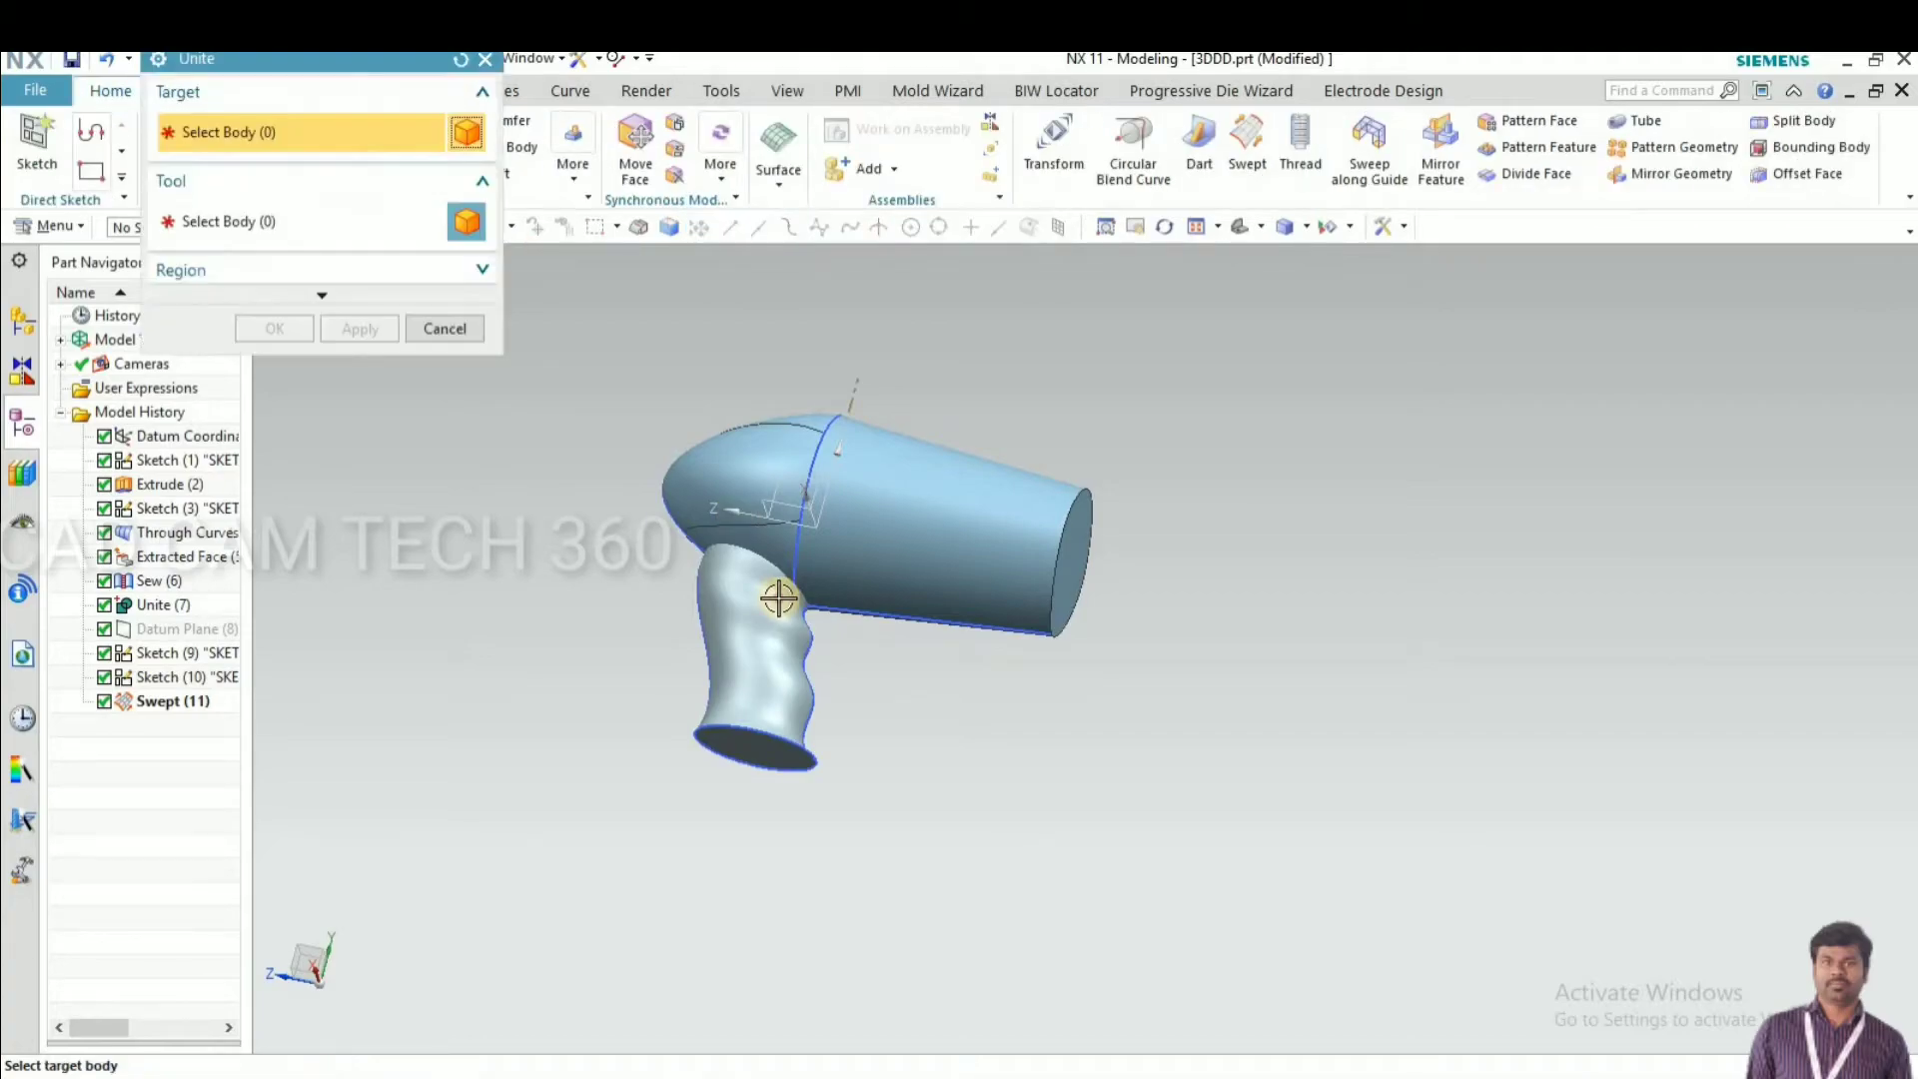
click(762, 479)
click(774, 429)
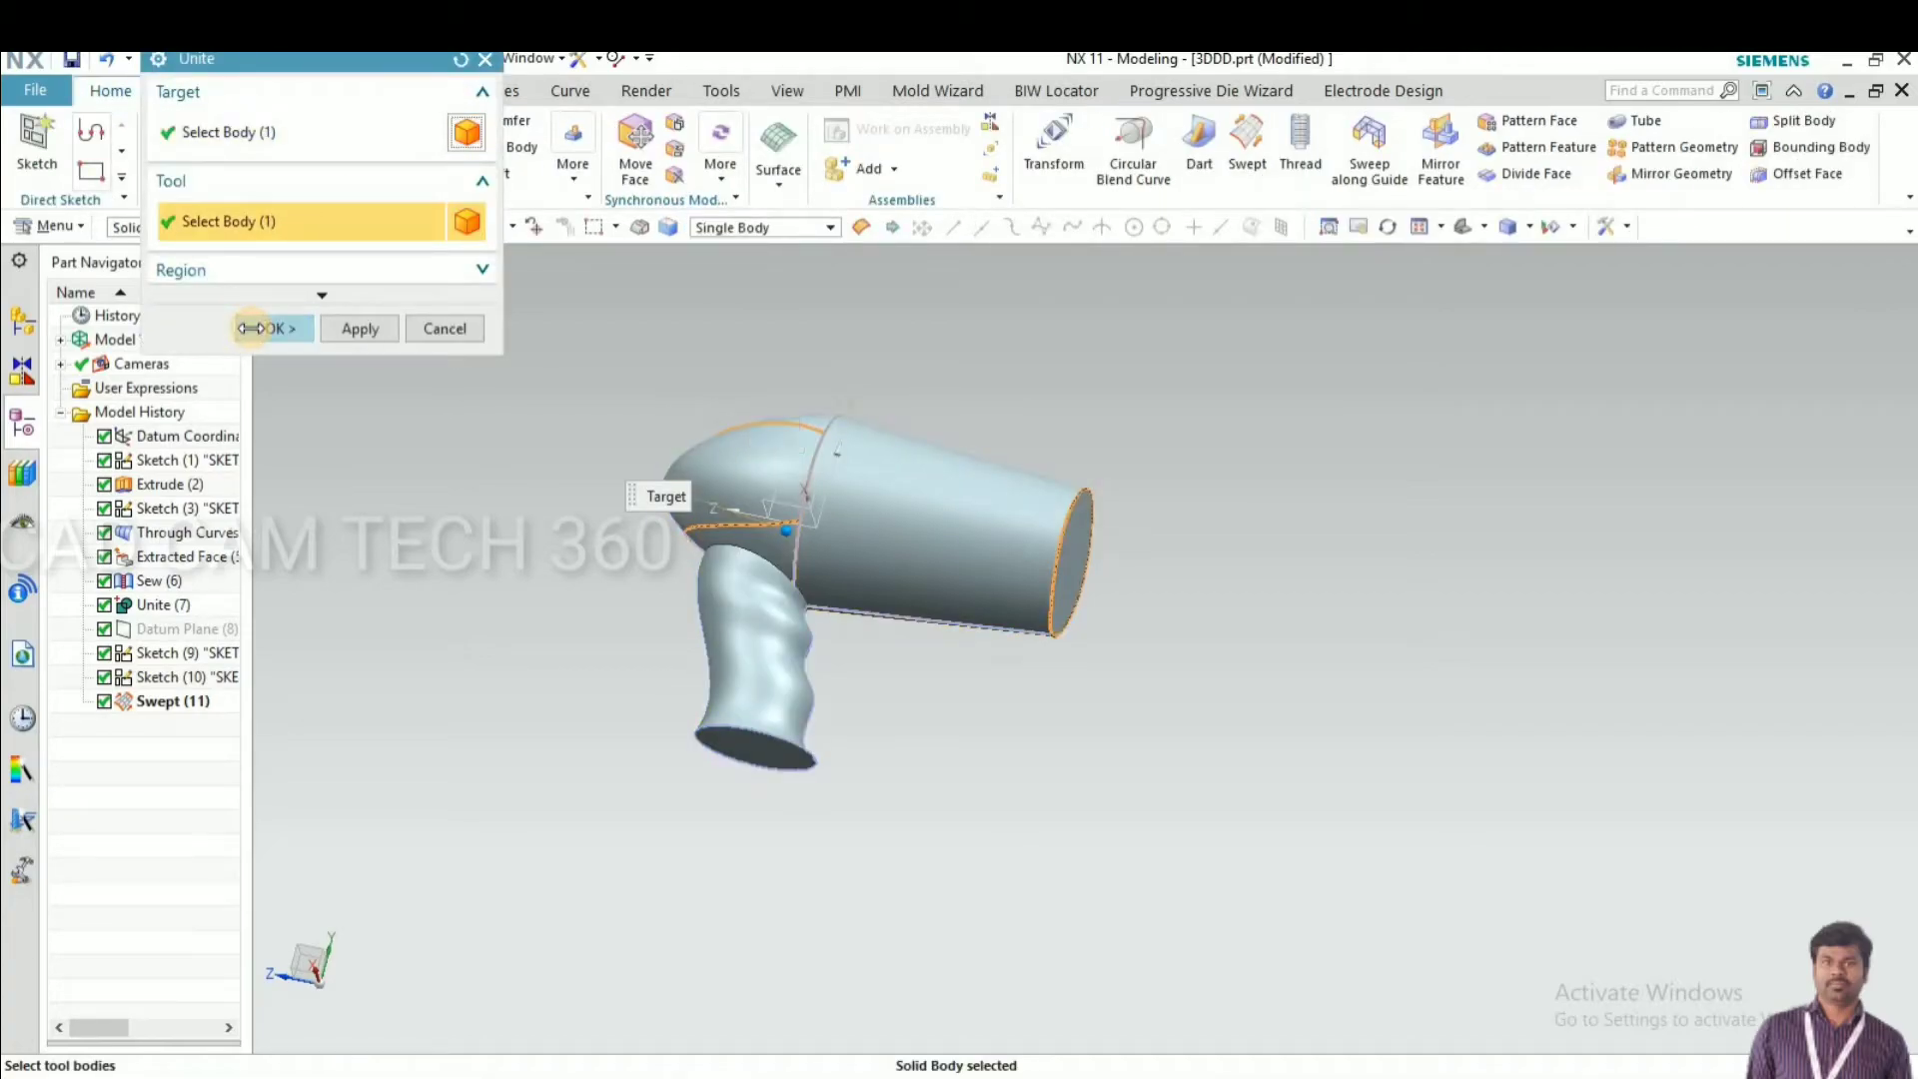
click(251, 328)
Extrude the ellipse at the handle's base 16 mm away from the body along the reversed YC direction, with no Boolean
mouse_move(556, 633)
middle_down()
mouse_move(531, 643)
mouse_move(542, 626)
middle_up()
key(x)
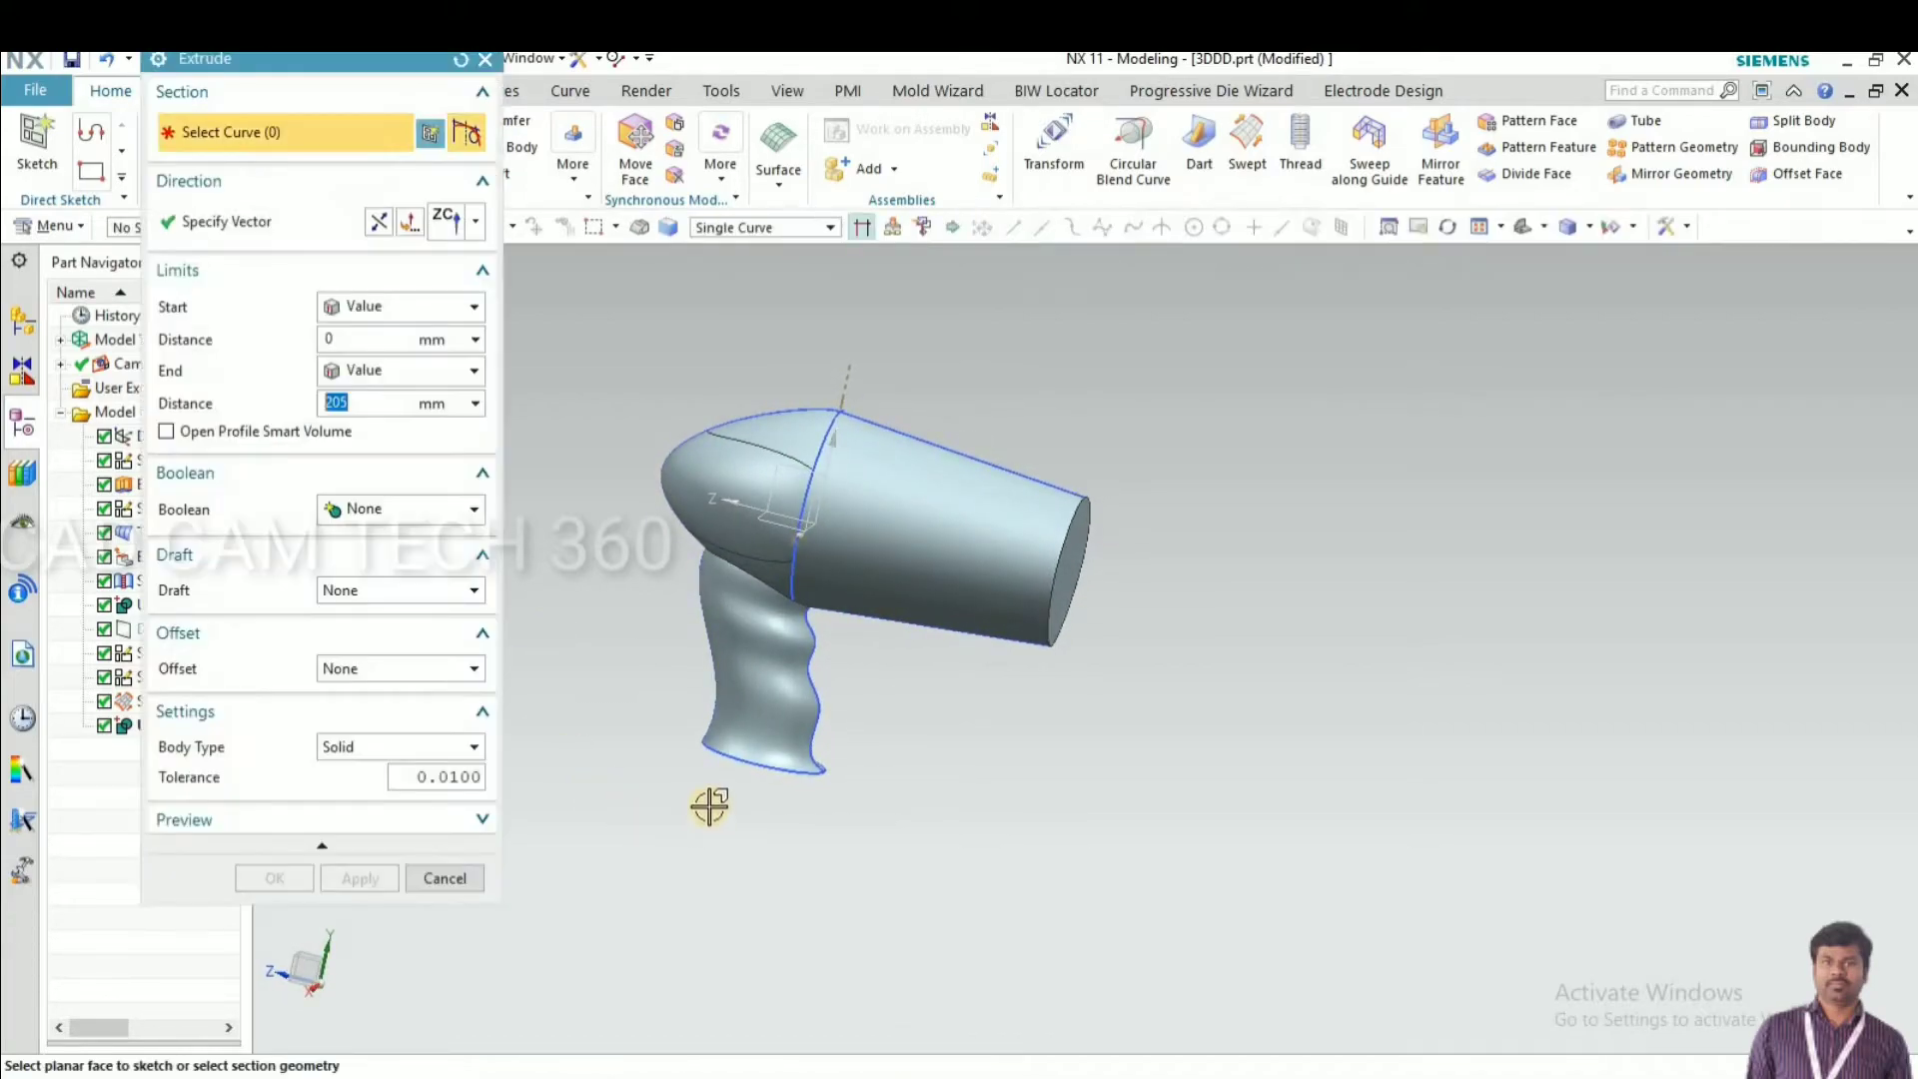
scroll(706, 789, up, 3)
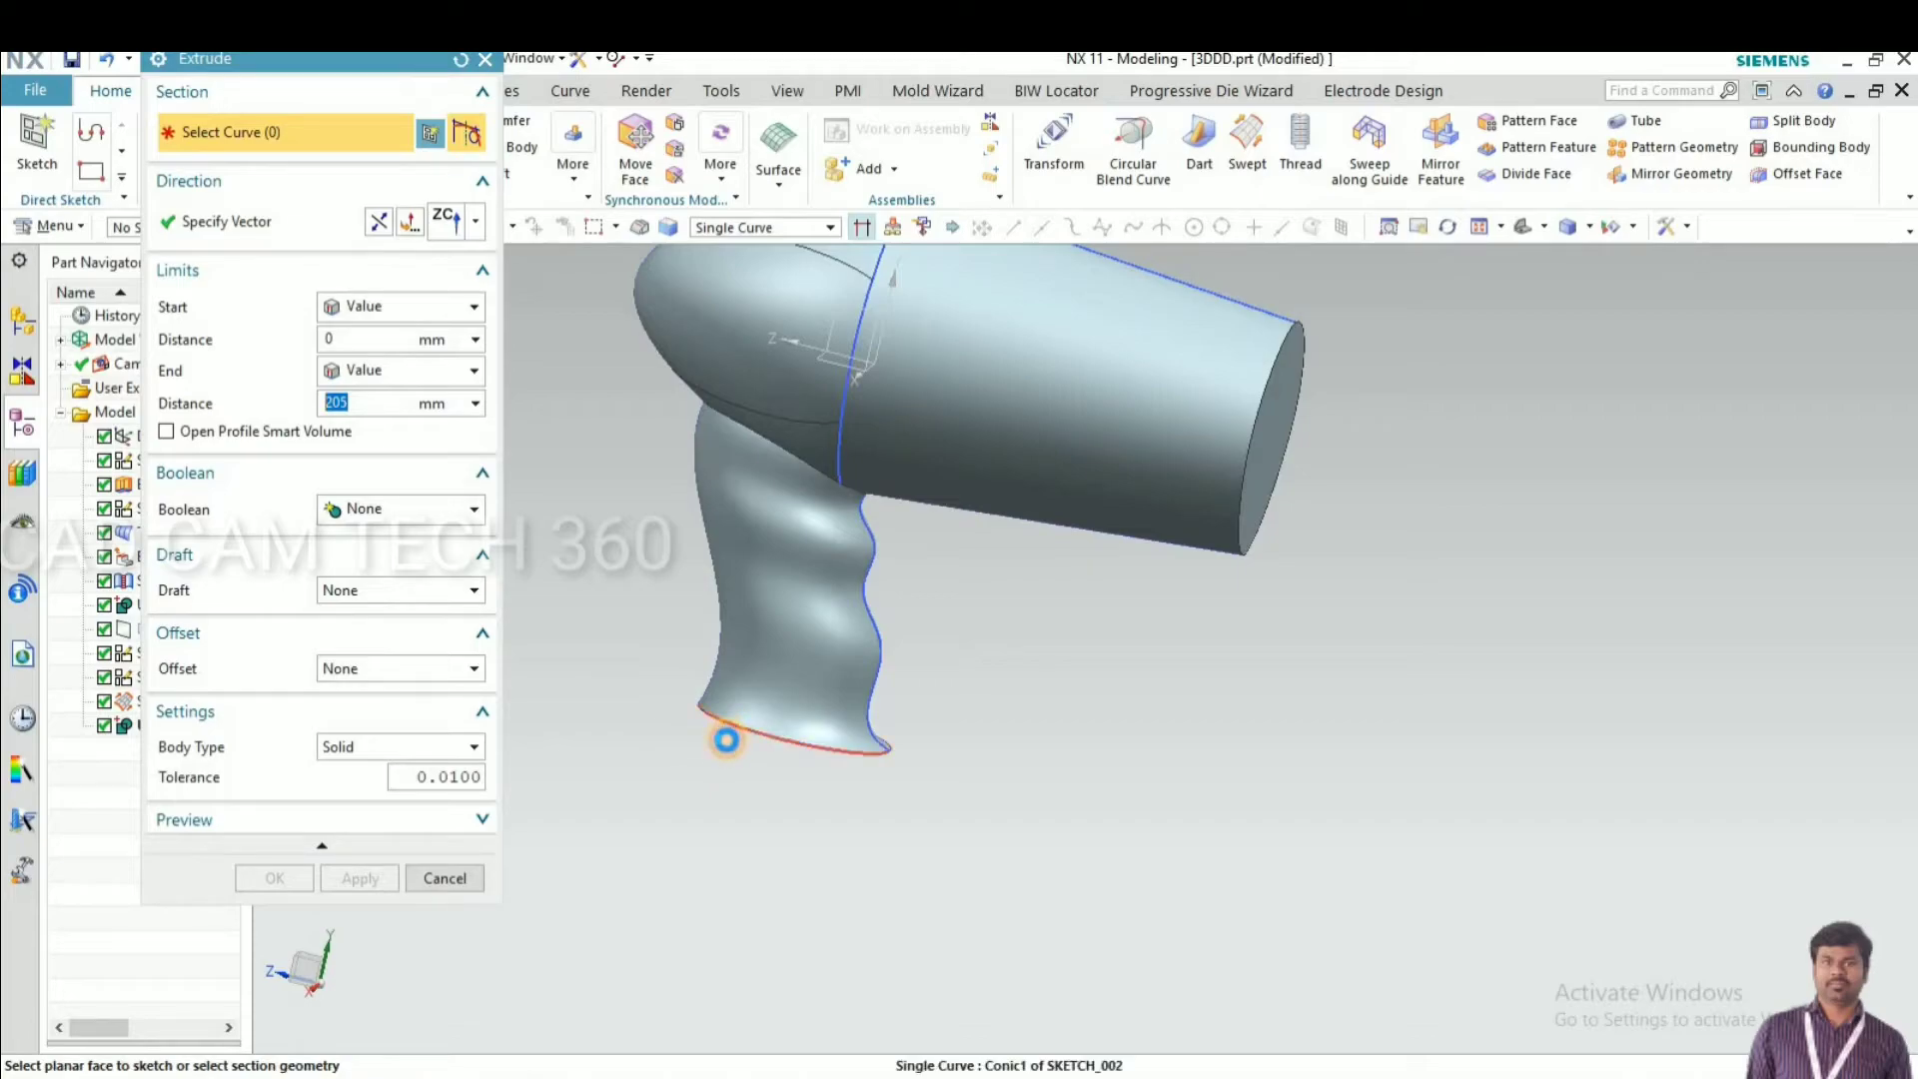
click(727, 739)
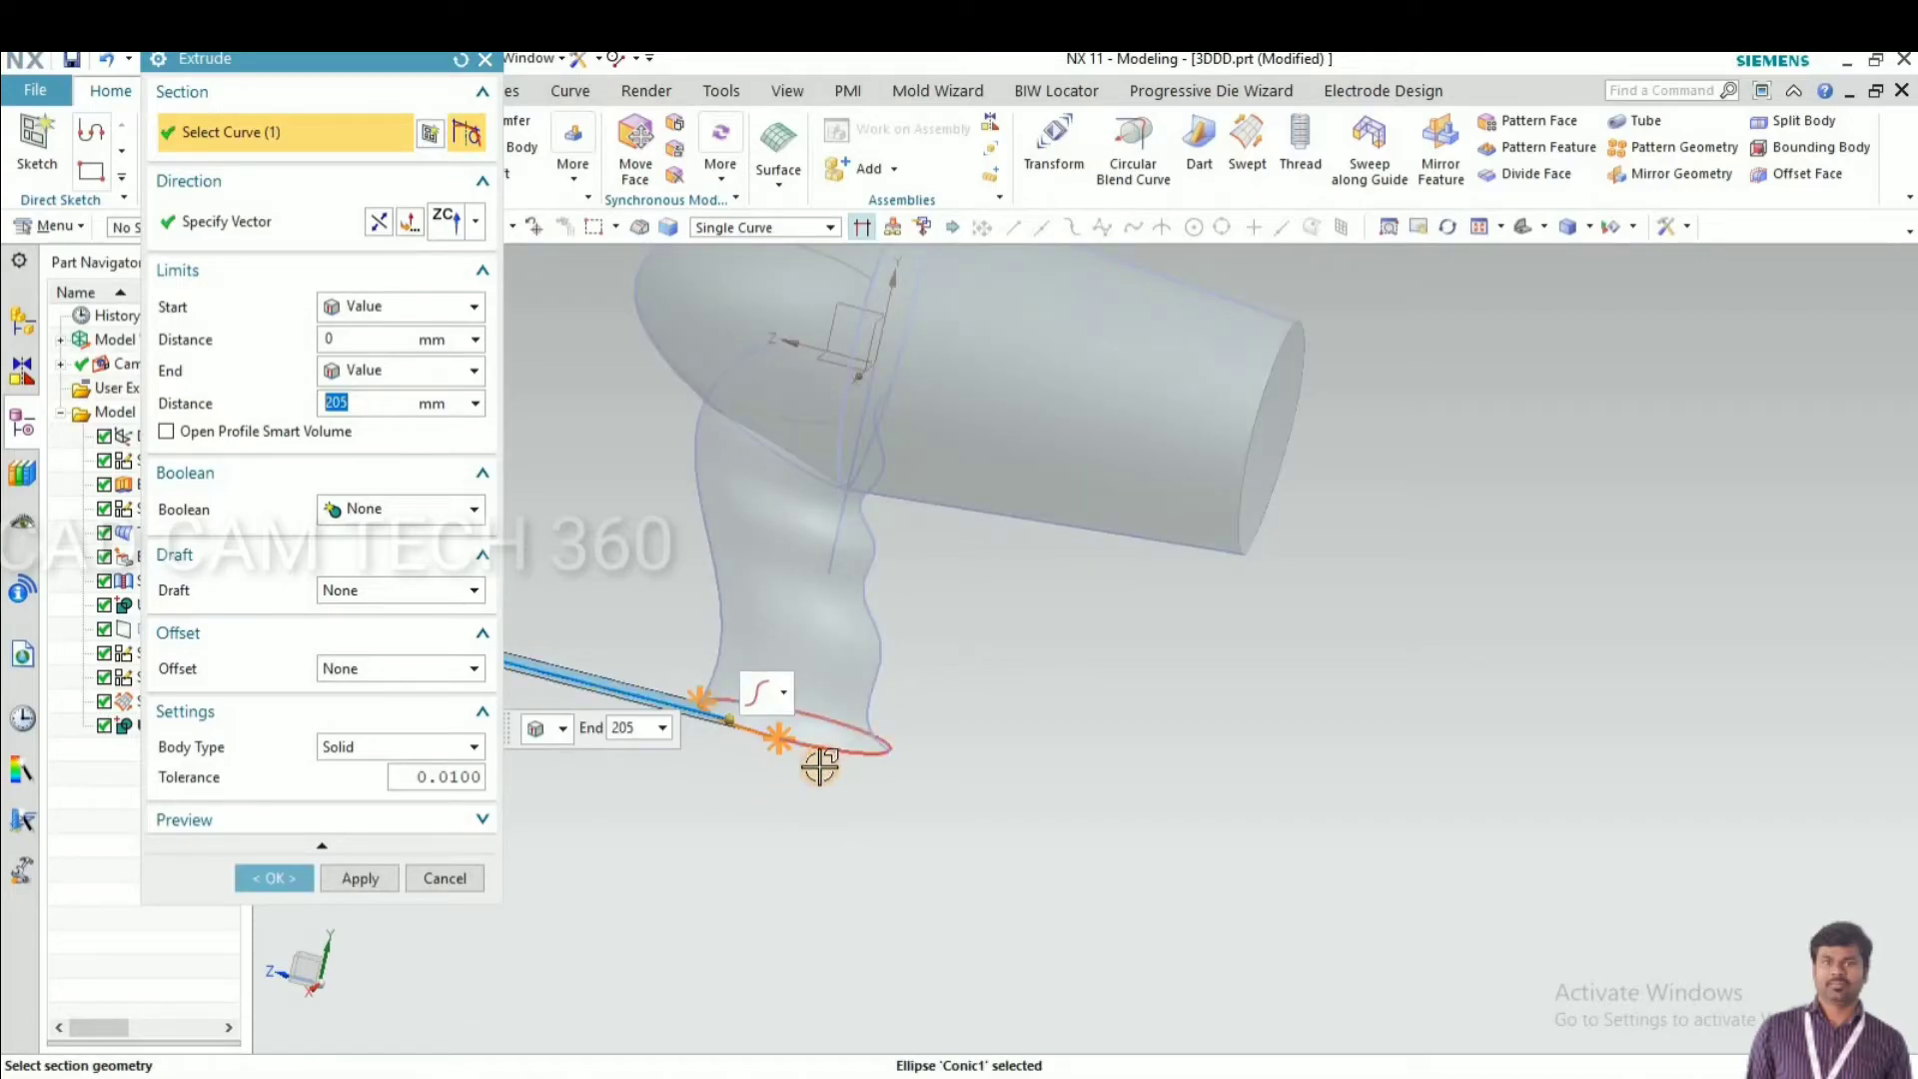
click(357, 877)
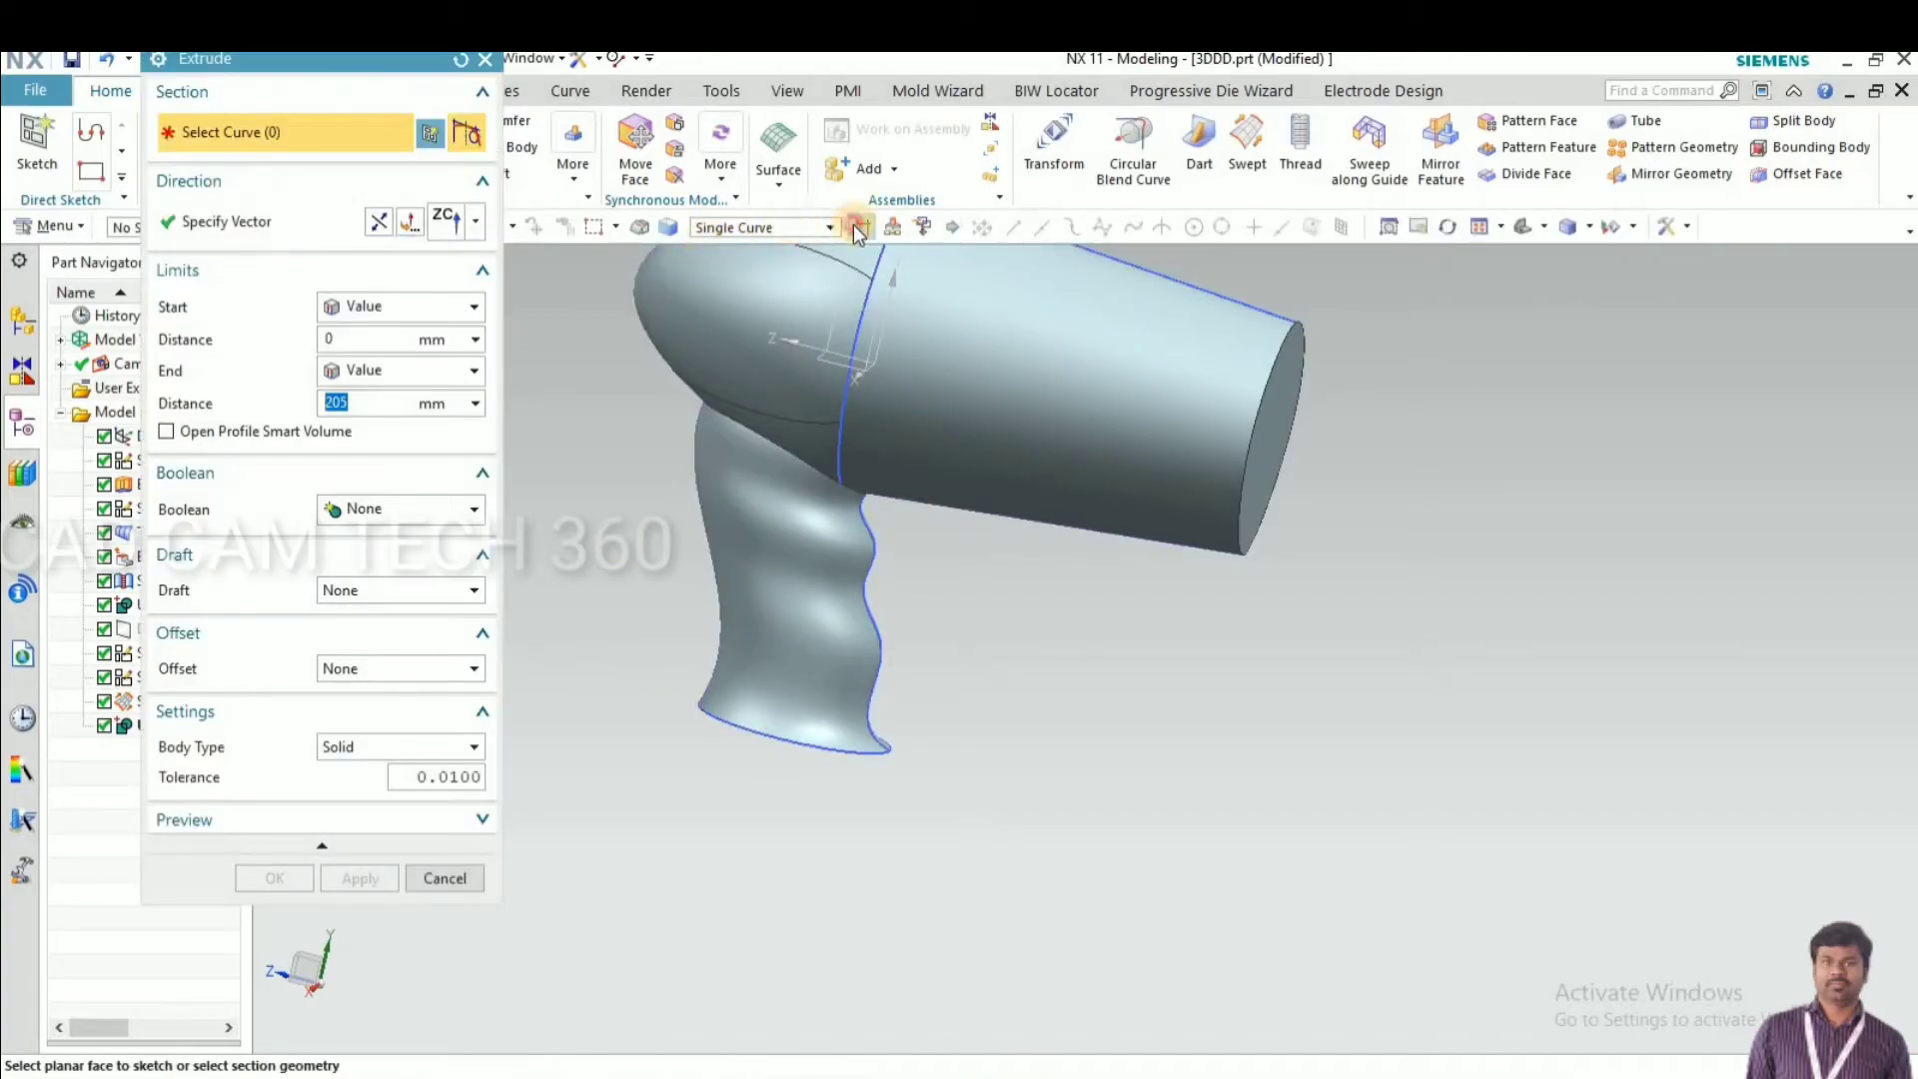
click(731, 737)
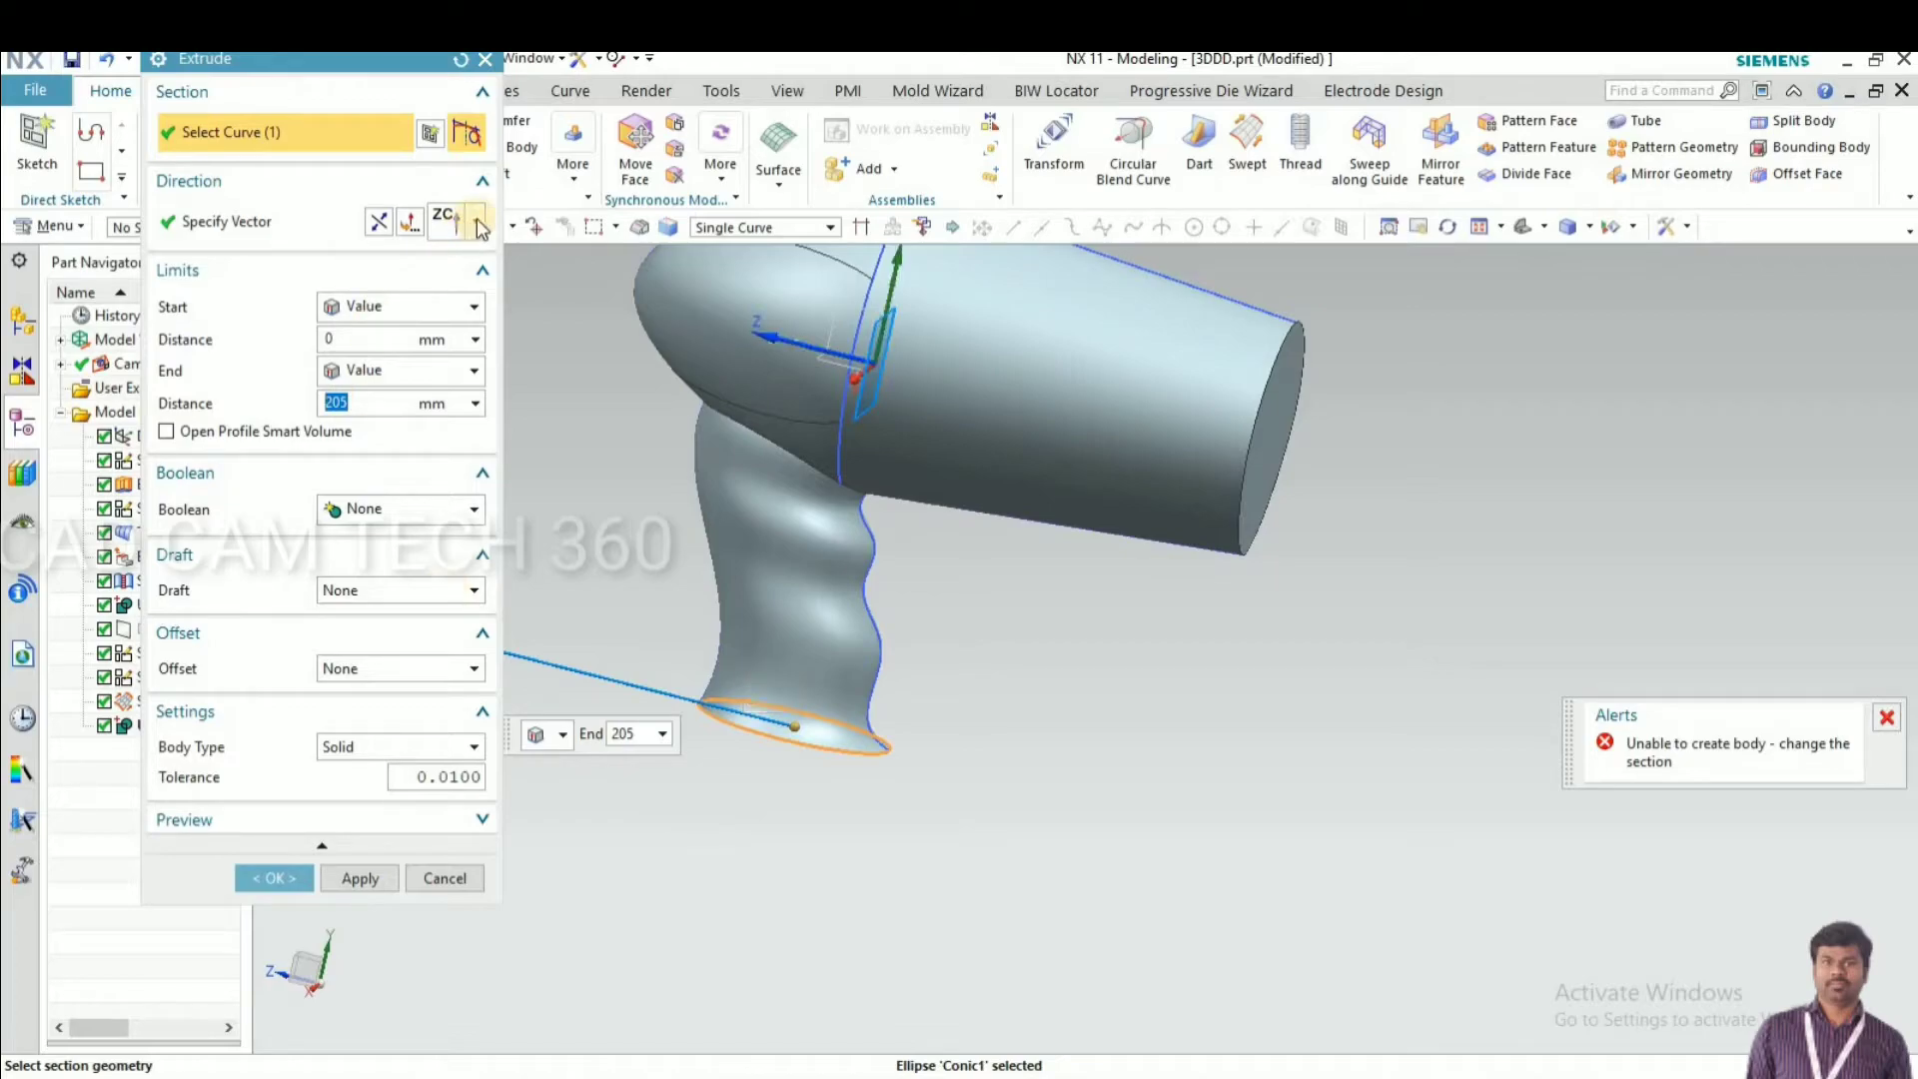
click(475, 220)
click(445, 490)
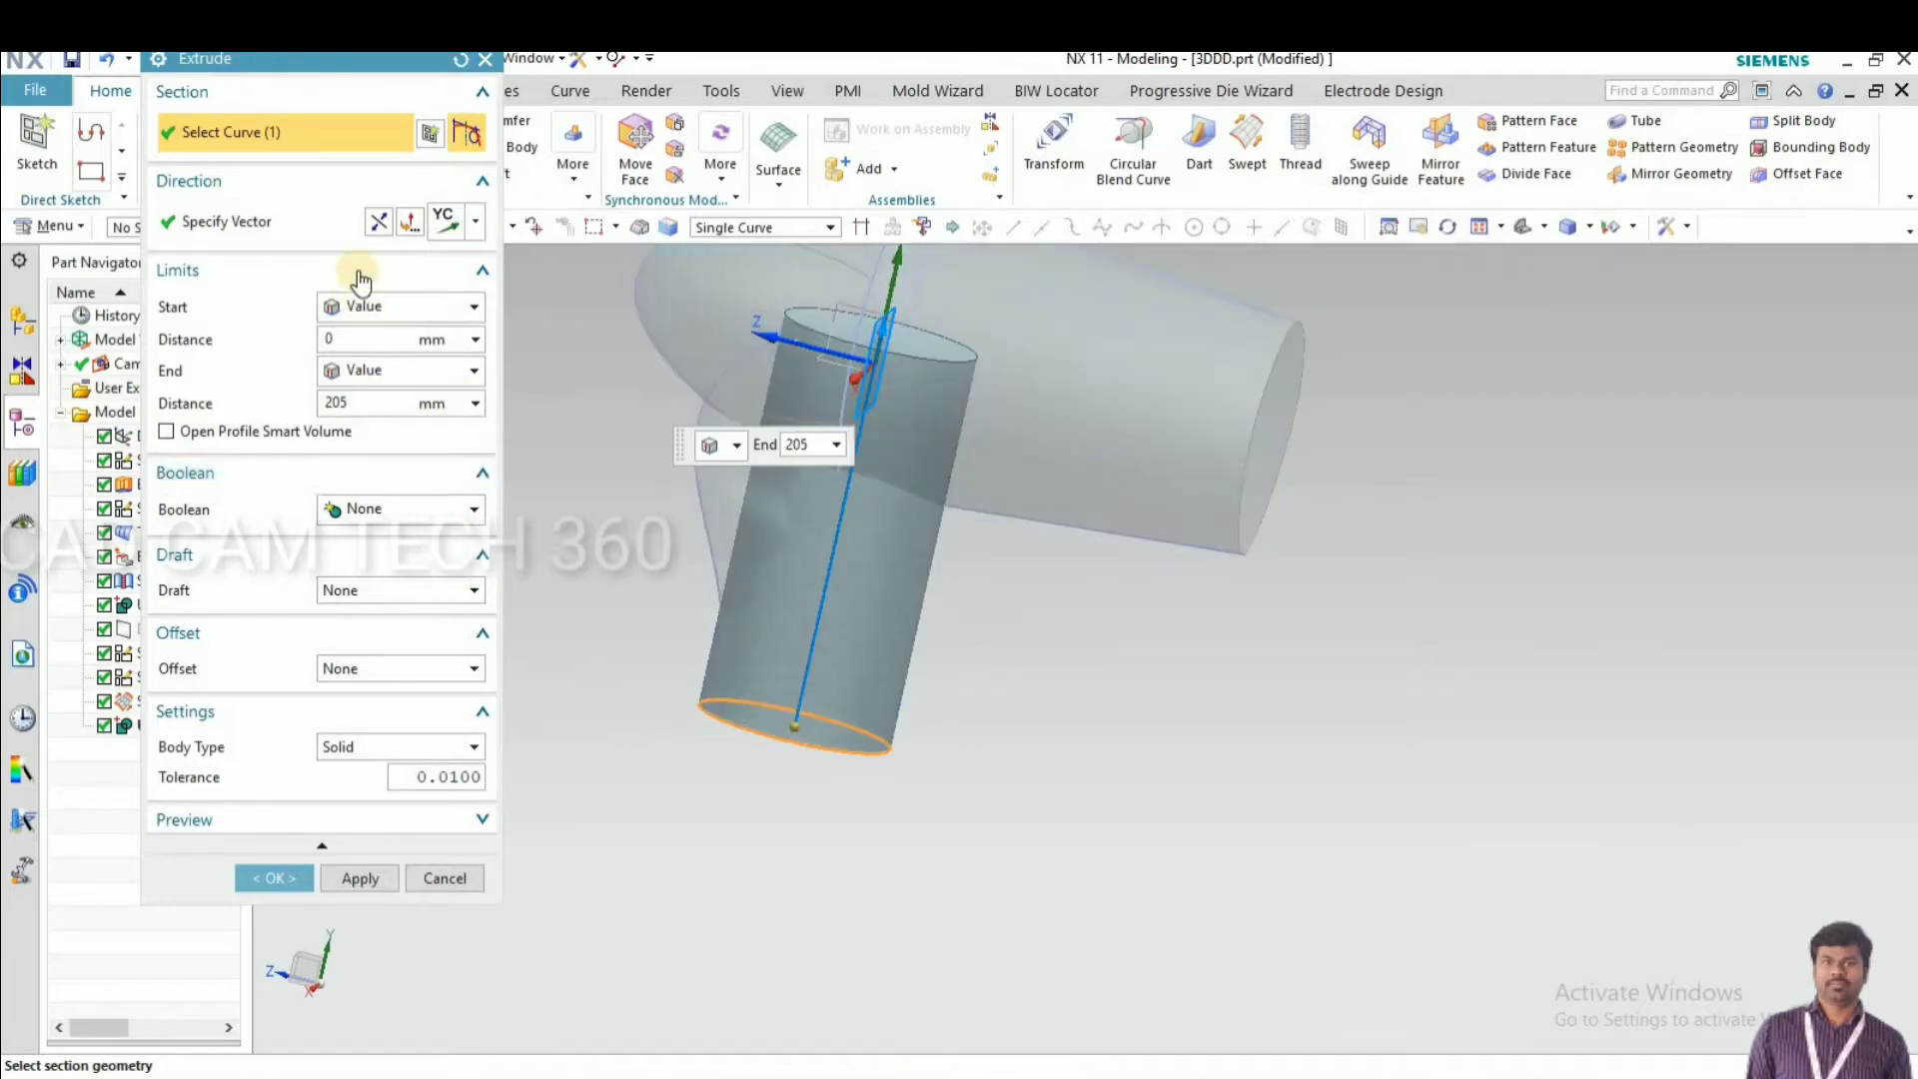
scroll(678, 854, down, 3)
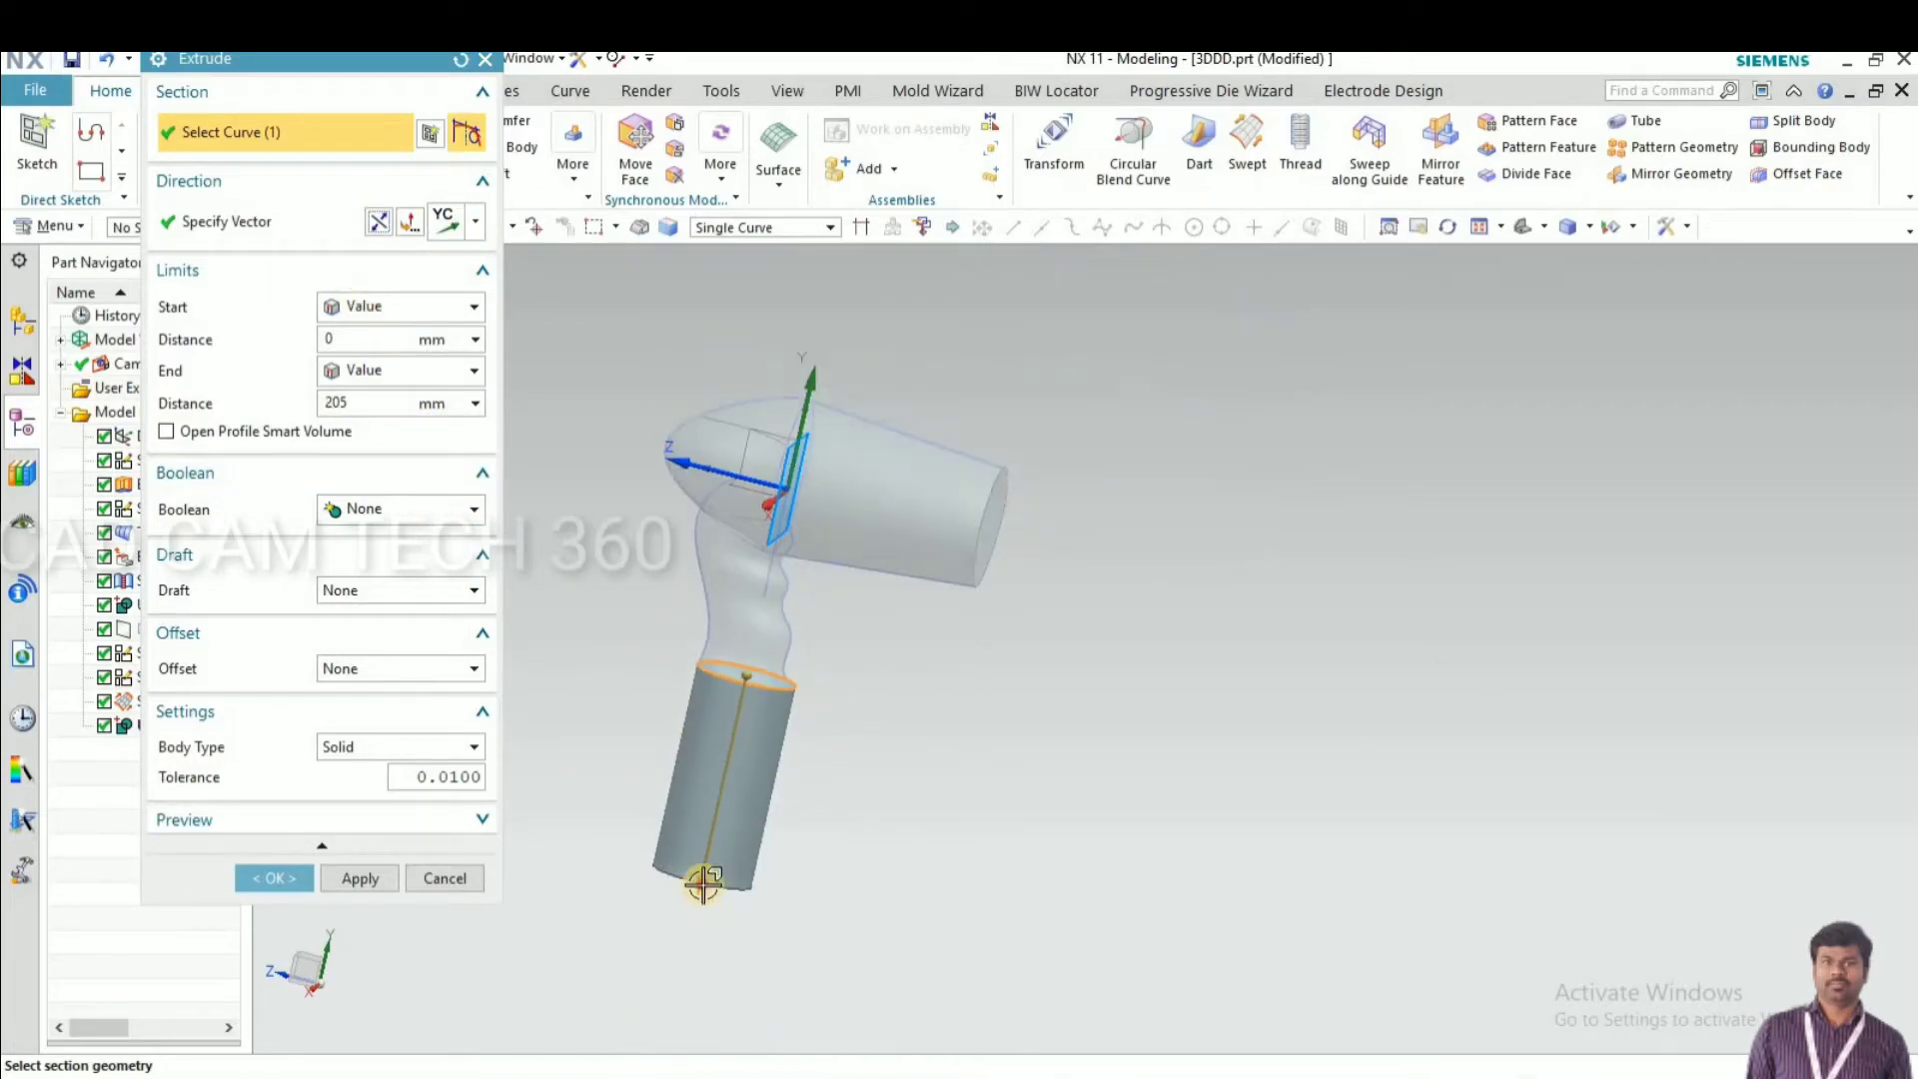
drag(726, 722, 697, 716)
scroll(697, 716, up, 6)
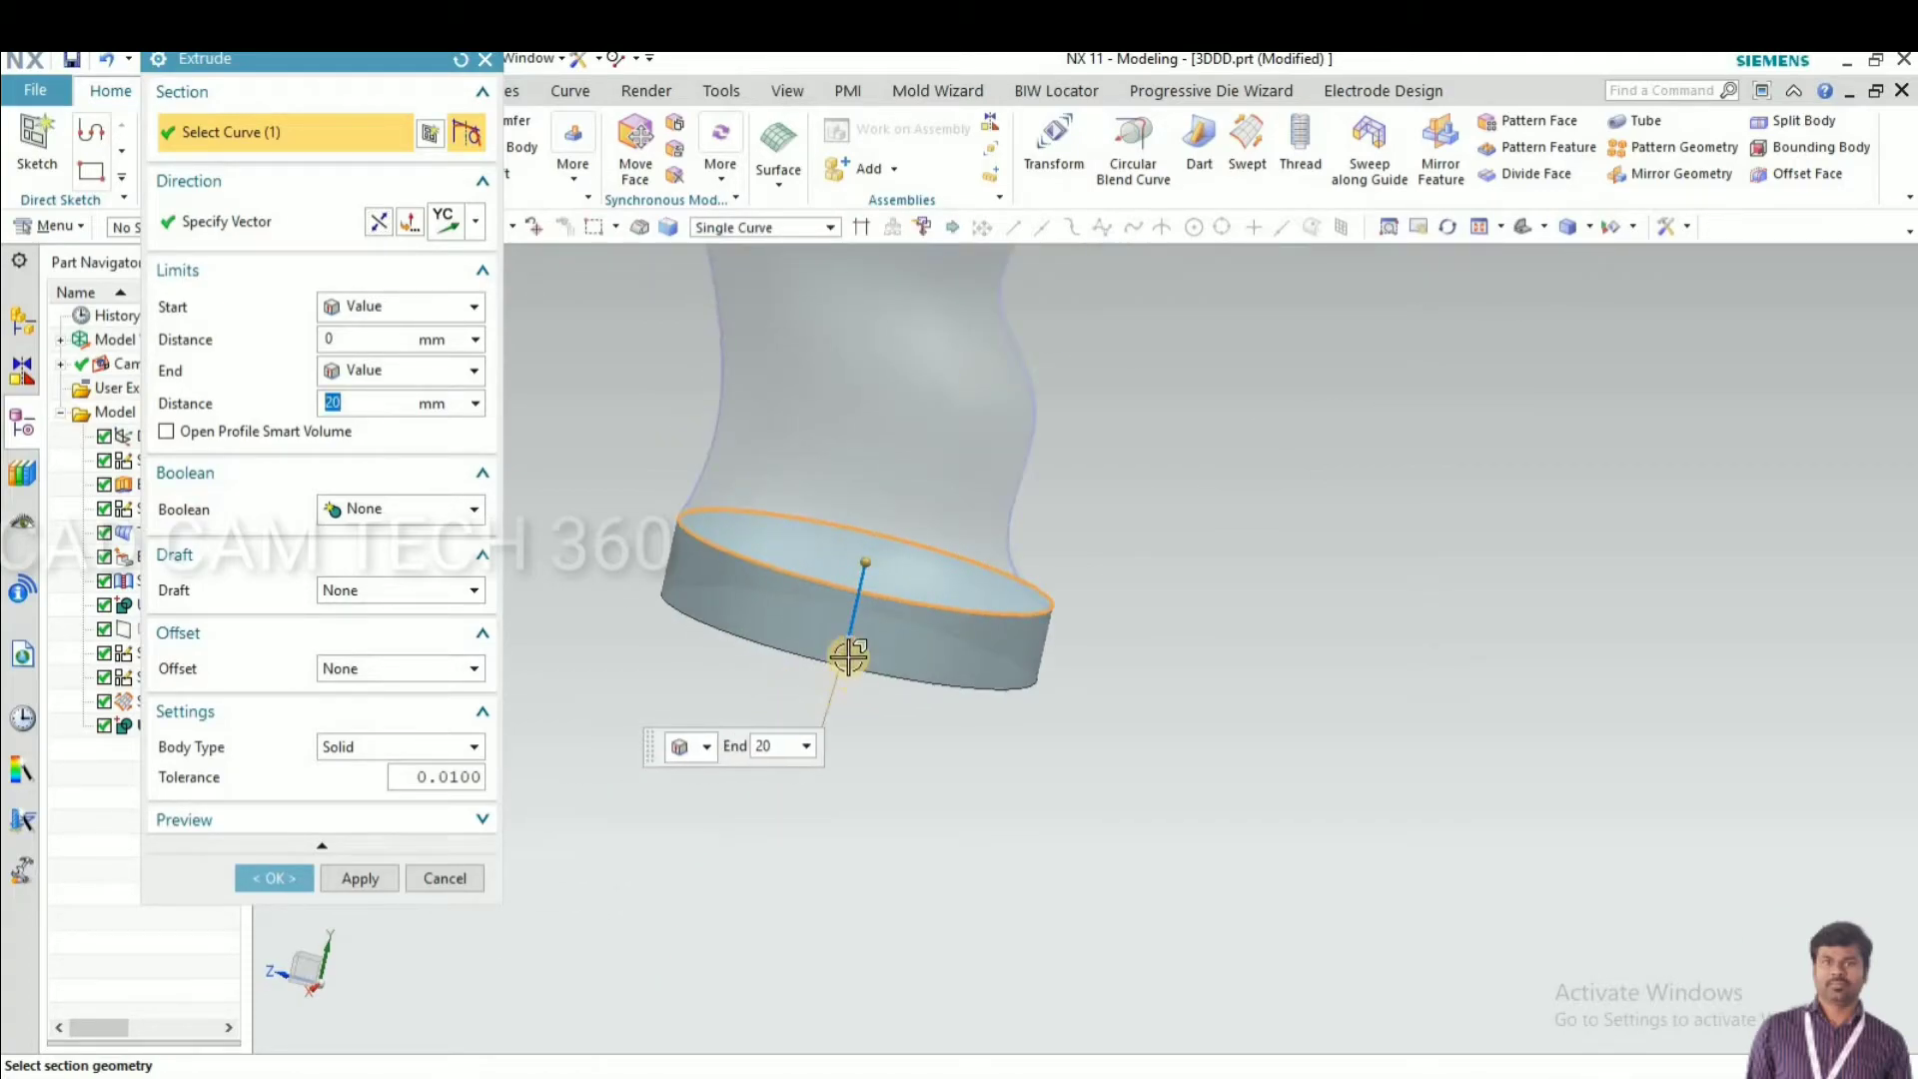
drag(842, 639, 841, 626)
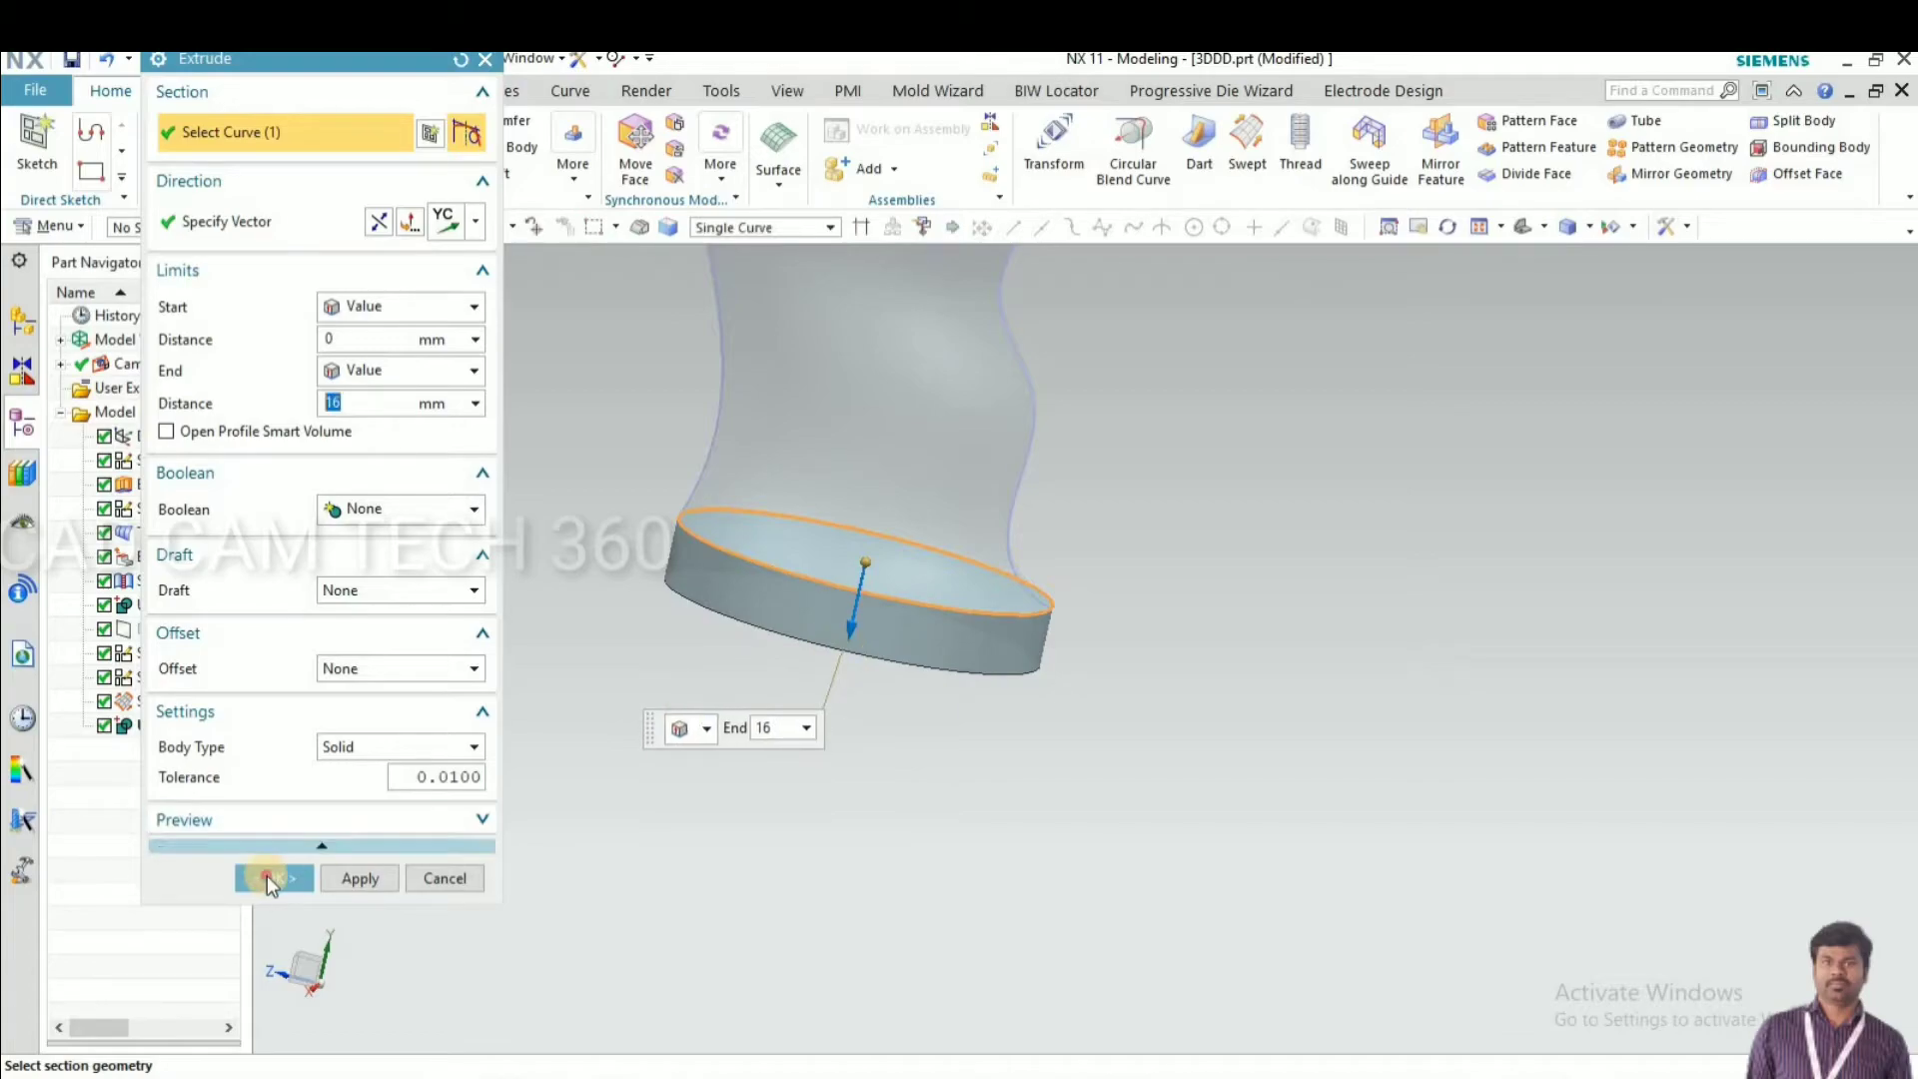
middle_click(677, 789)
Unite the elliptical base extrusion with the handle body
scroll(693, 809, down, 3)
middle_drag(749, 856, 783, 783)
scroll(783, 783, up, 2)
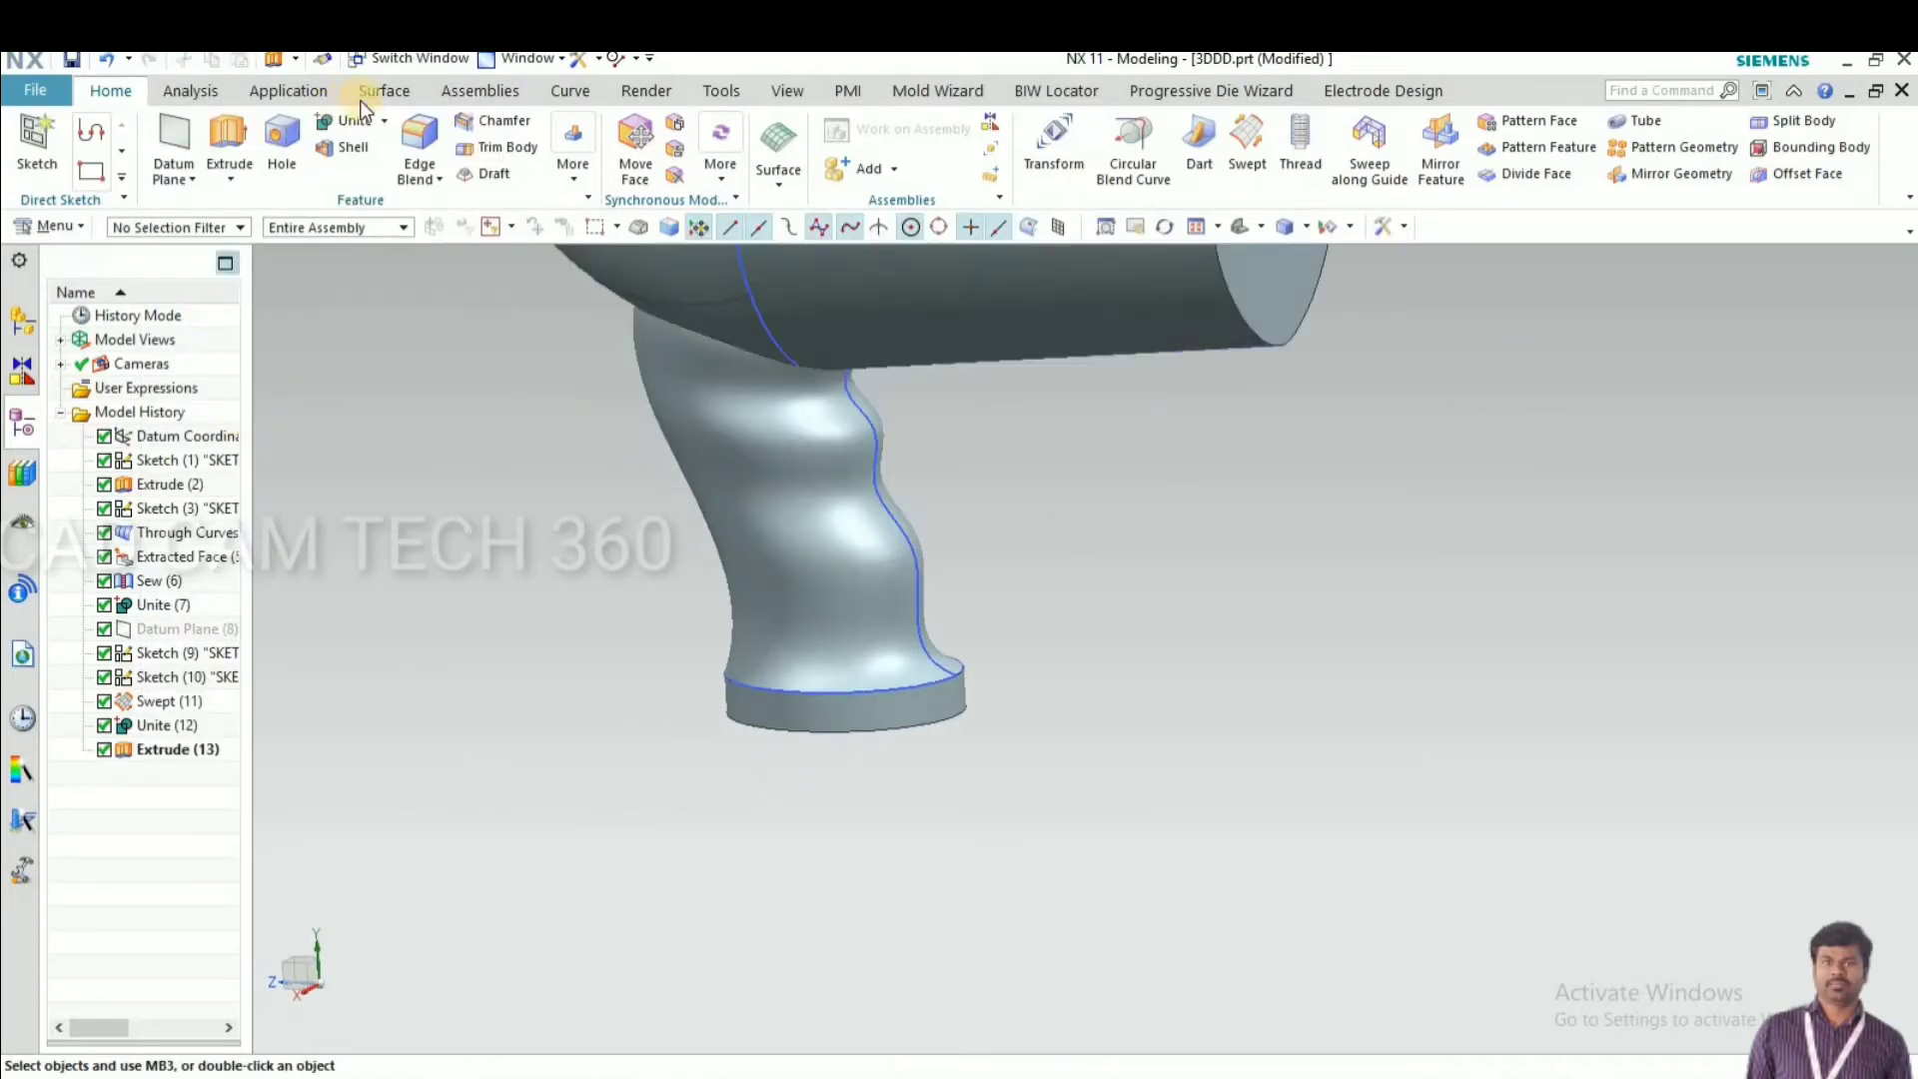
click(351, 121)
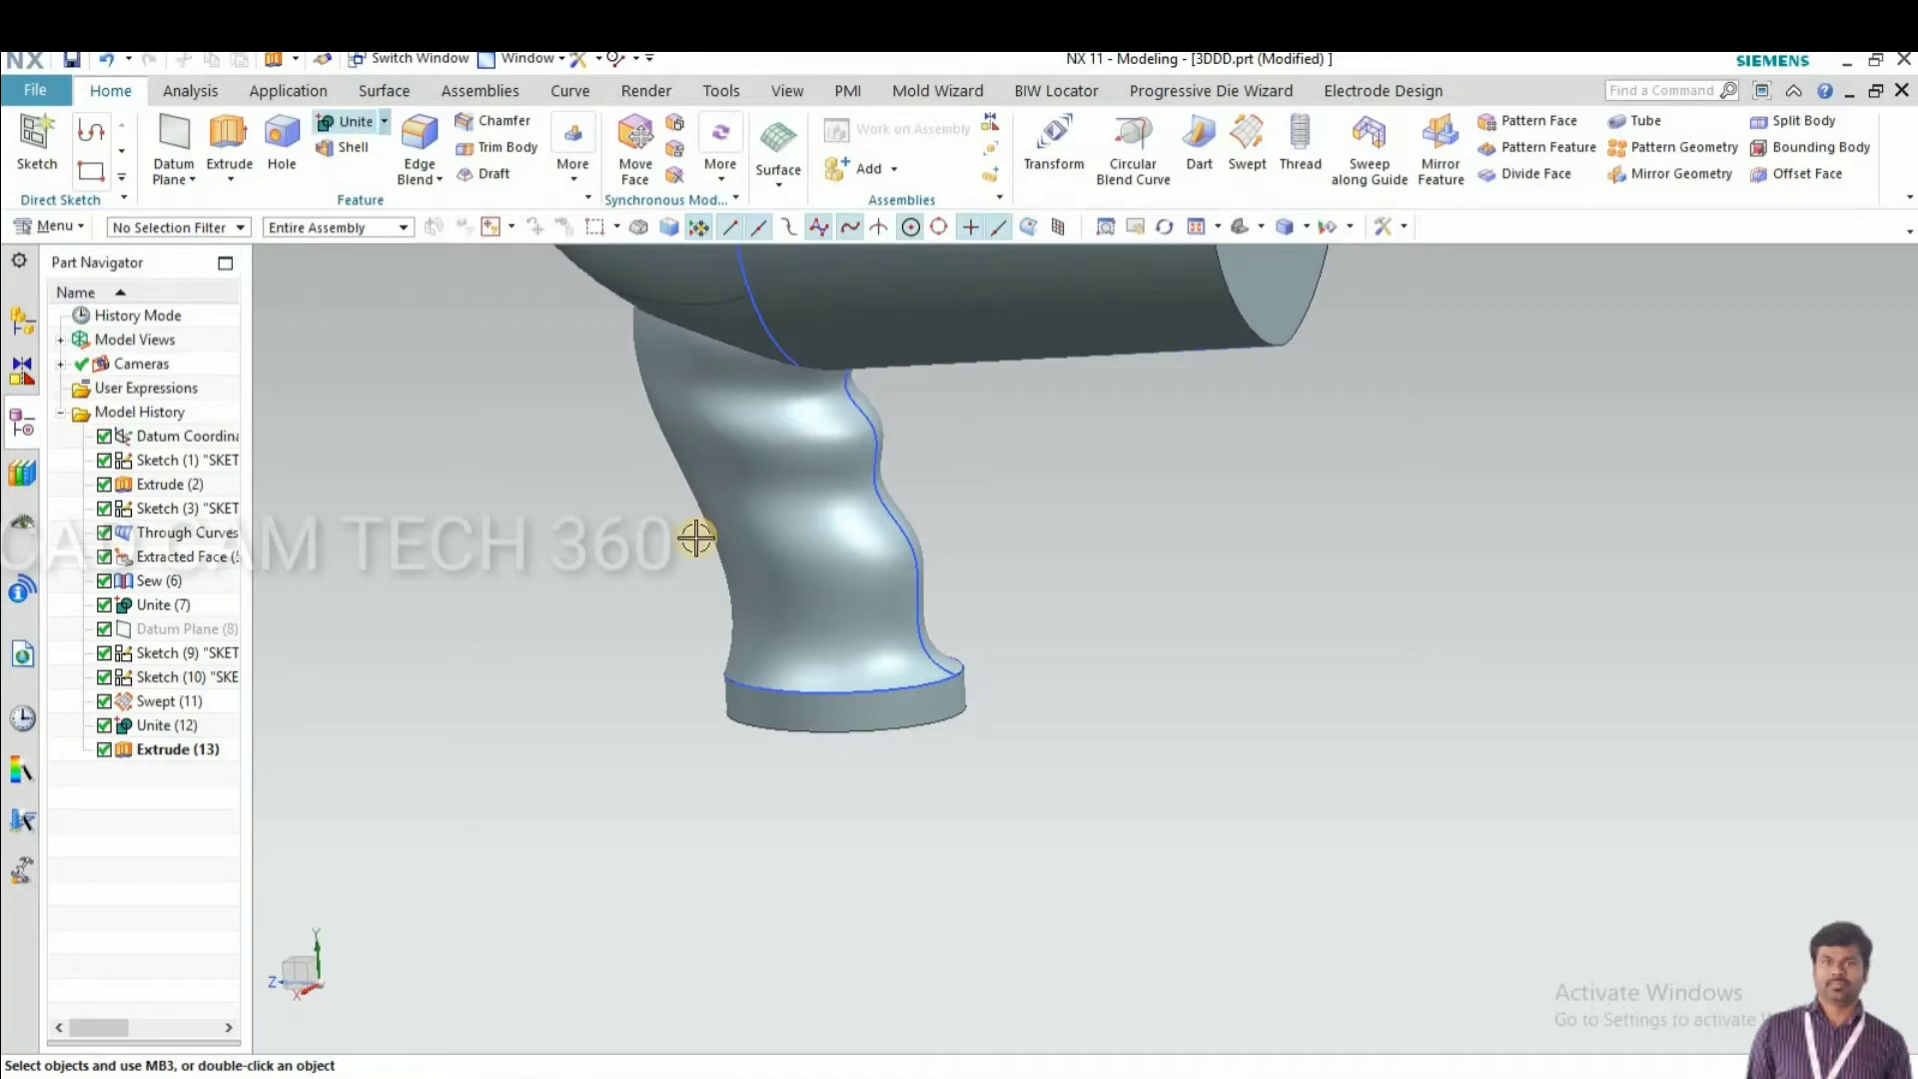
click(781, 653)
click(792, 714)
click(276, 329)
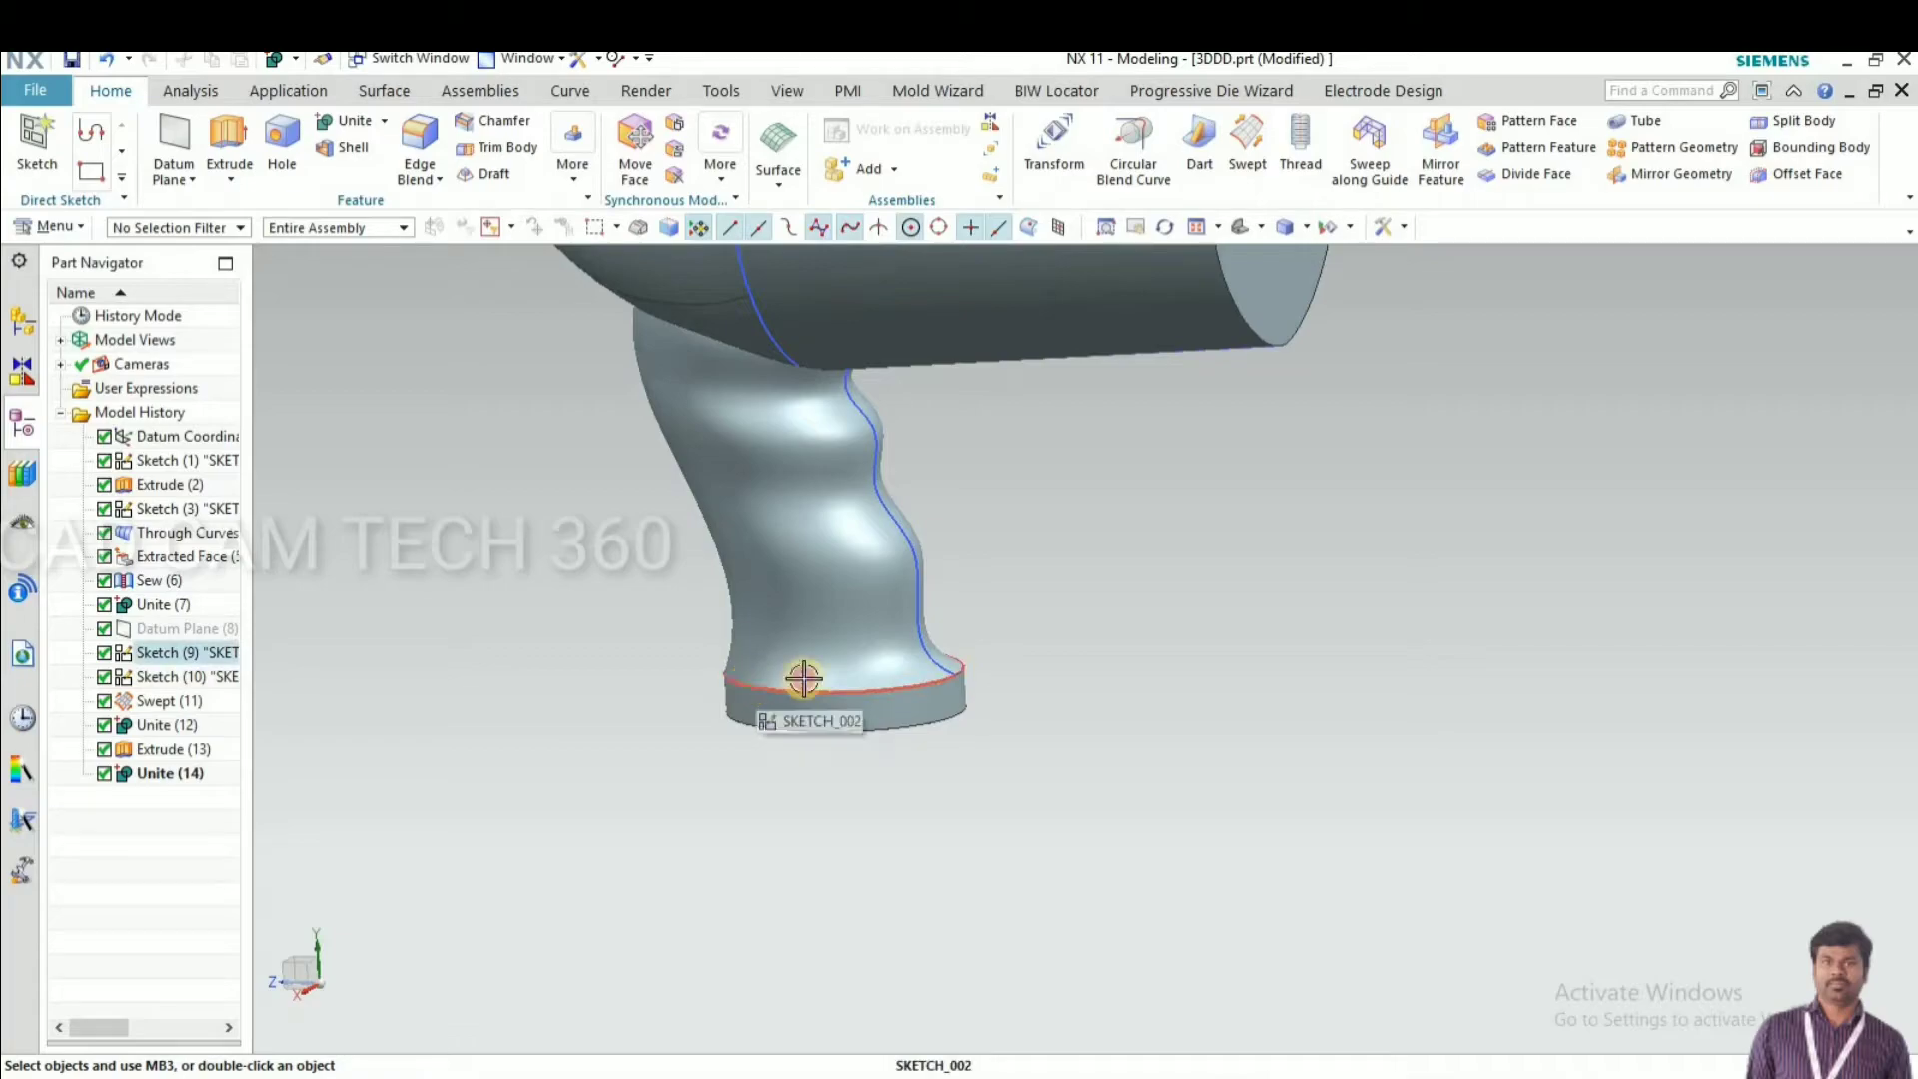
Hide the handle and main-body sketches whose curves still show on the solid
click(897, 525)
click(758, 318)
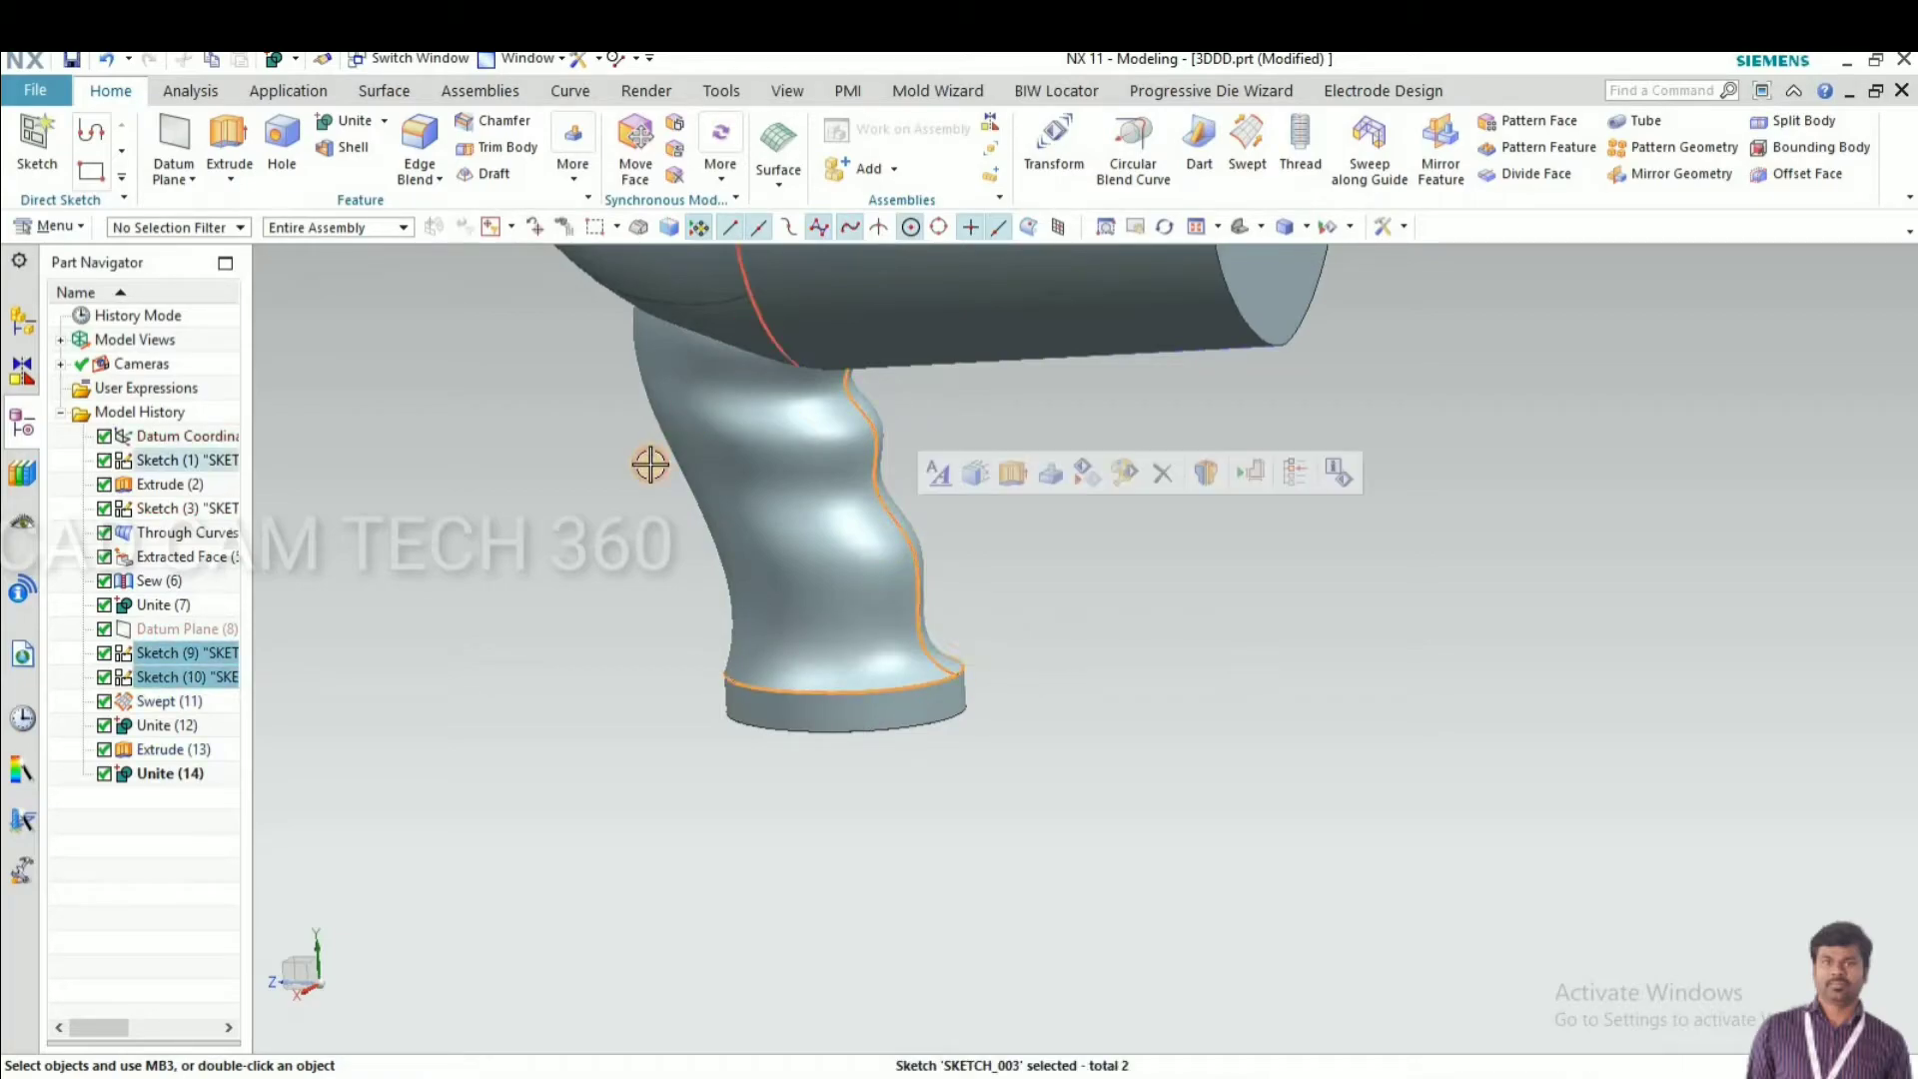
key(ctrl+b)
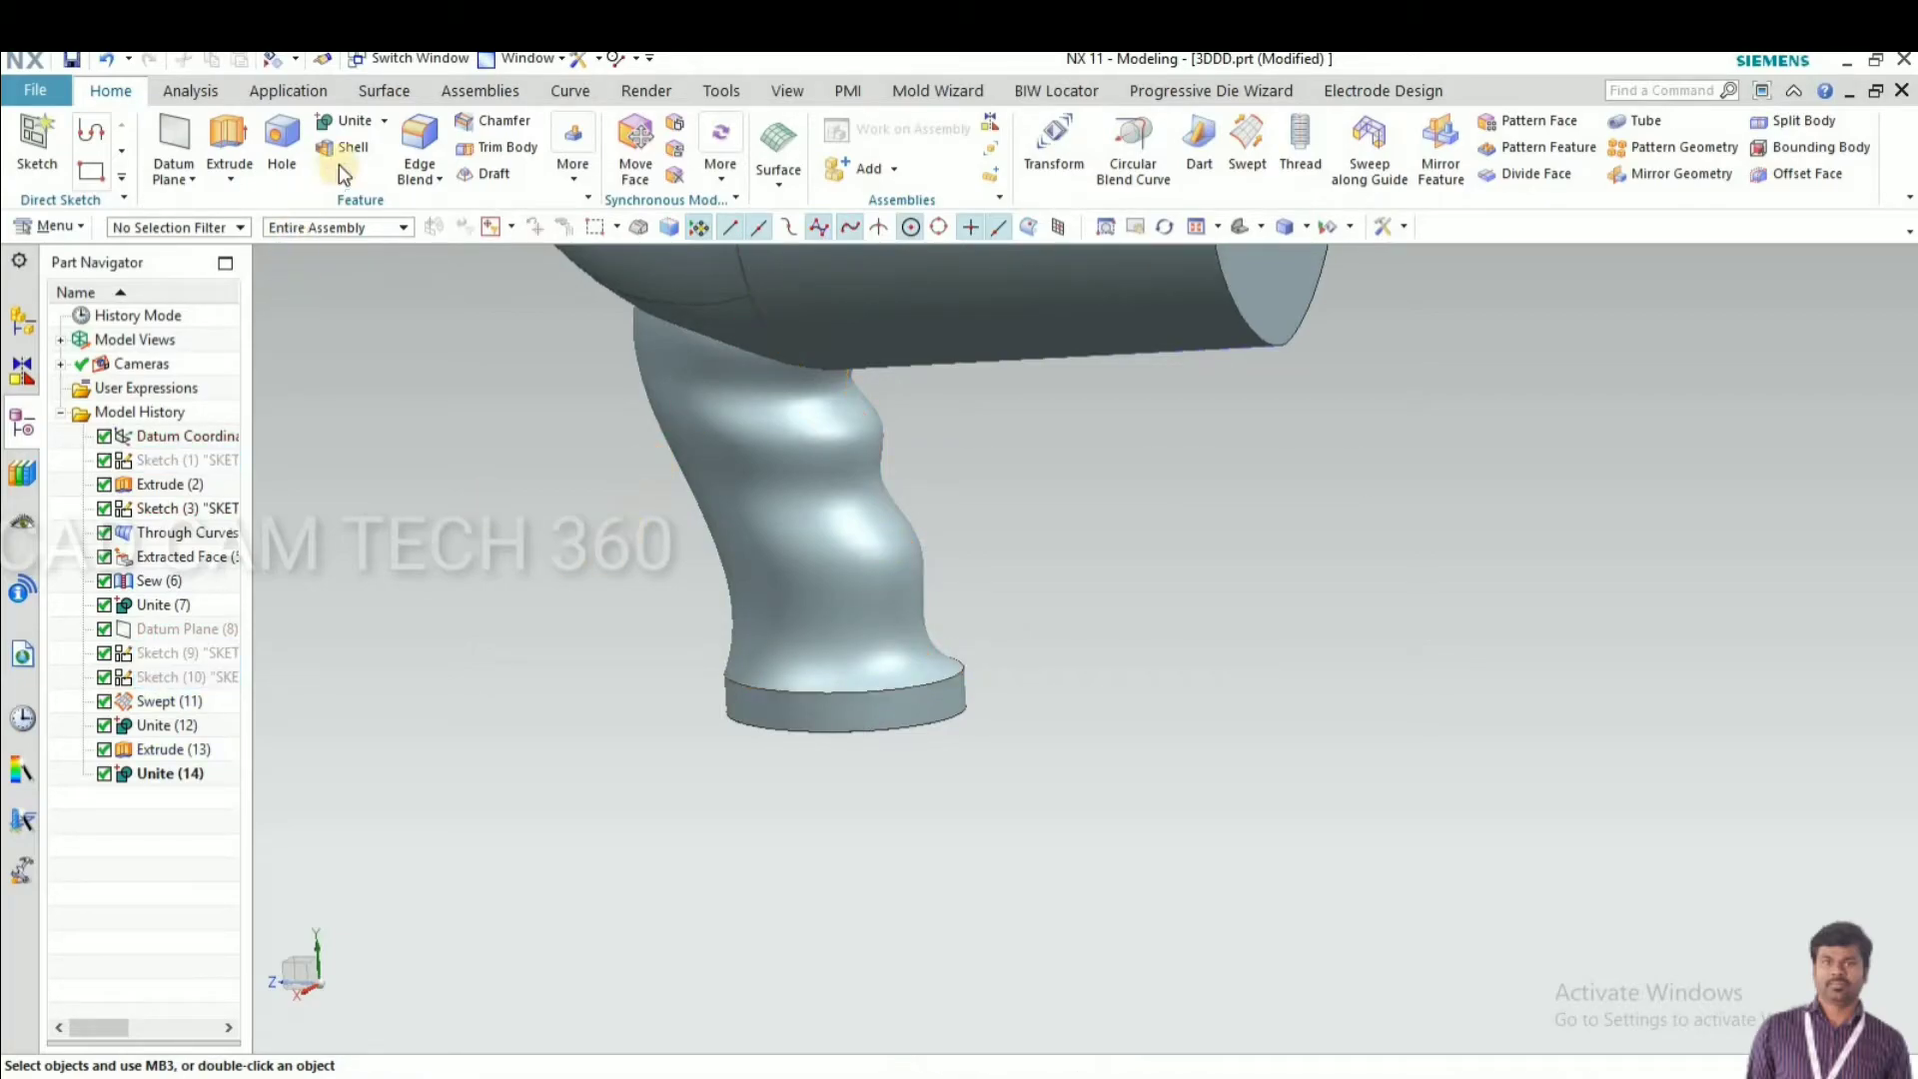
Blend the upper and lower rim edges of the elliptical base with a 6 mm radius
click(420, 140)
scroll(879, 685, up, 3)
click(878, 683)
click(740, 742)
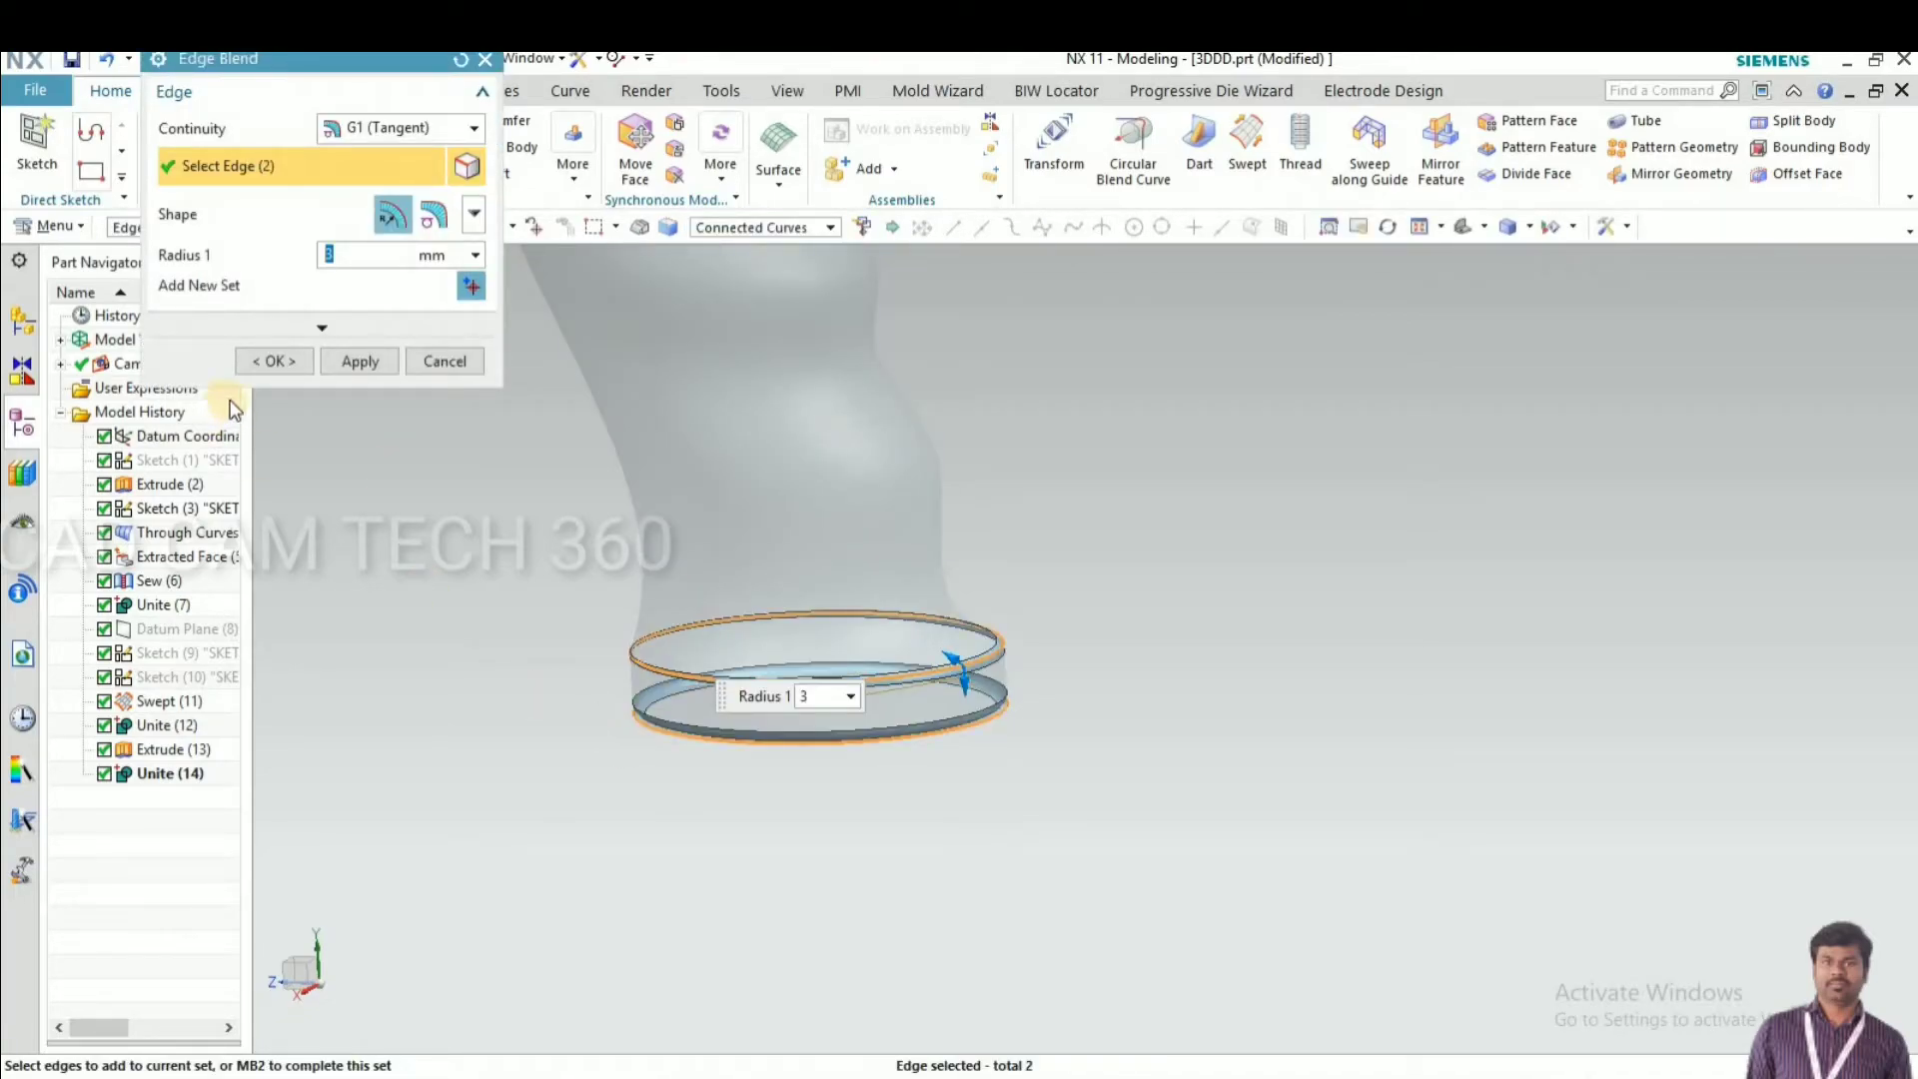
scroll(968, 686, up, 2)
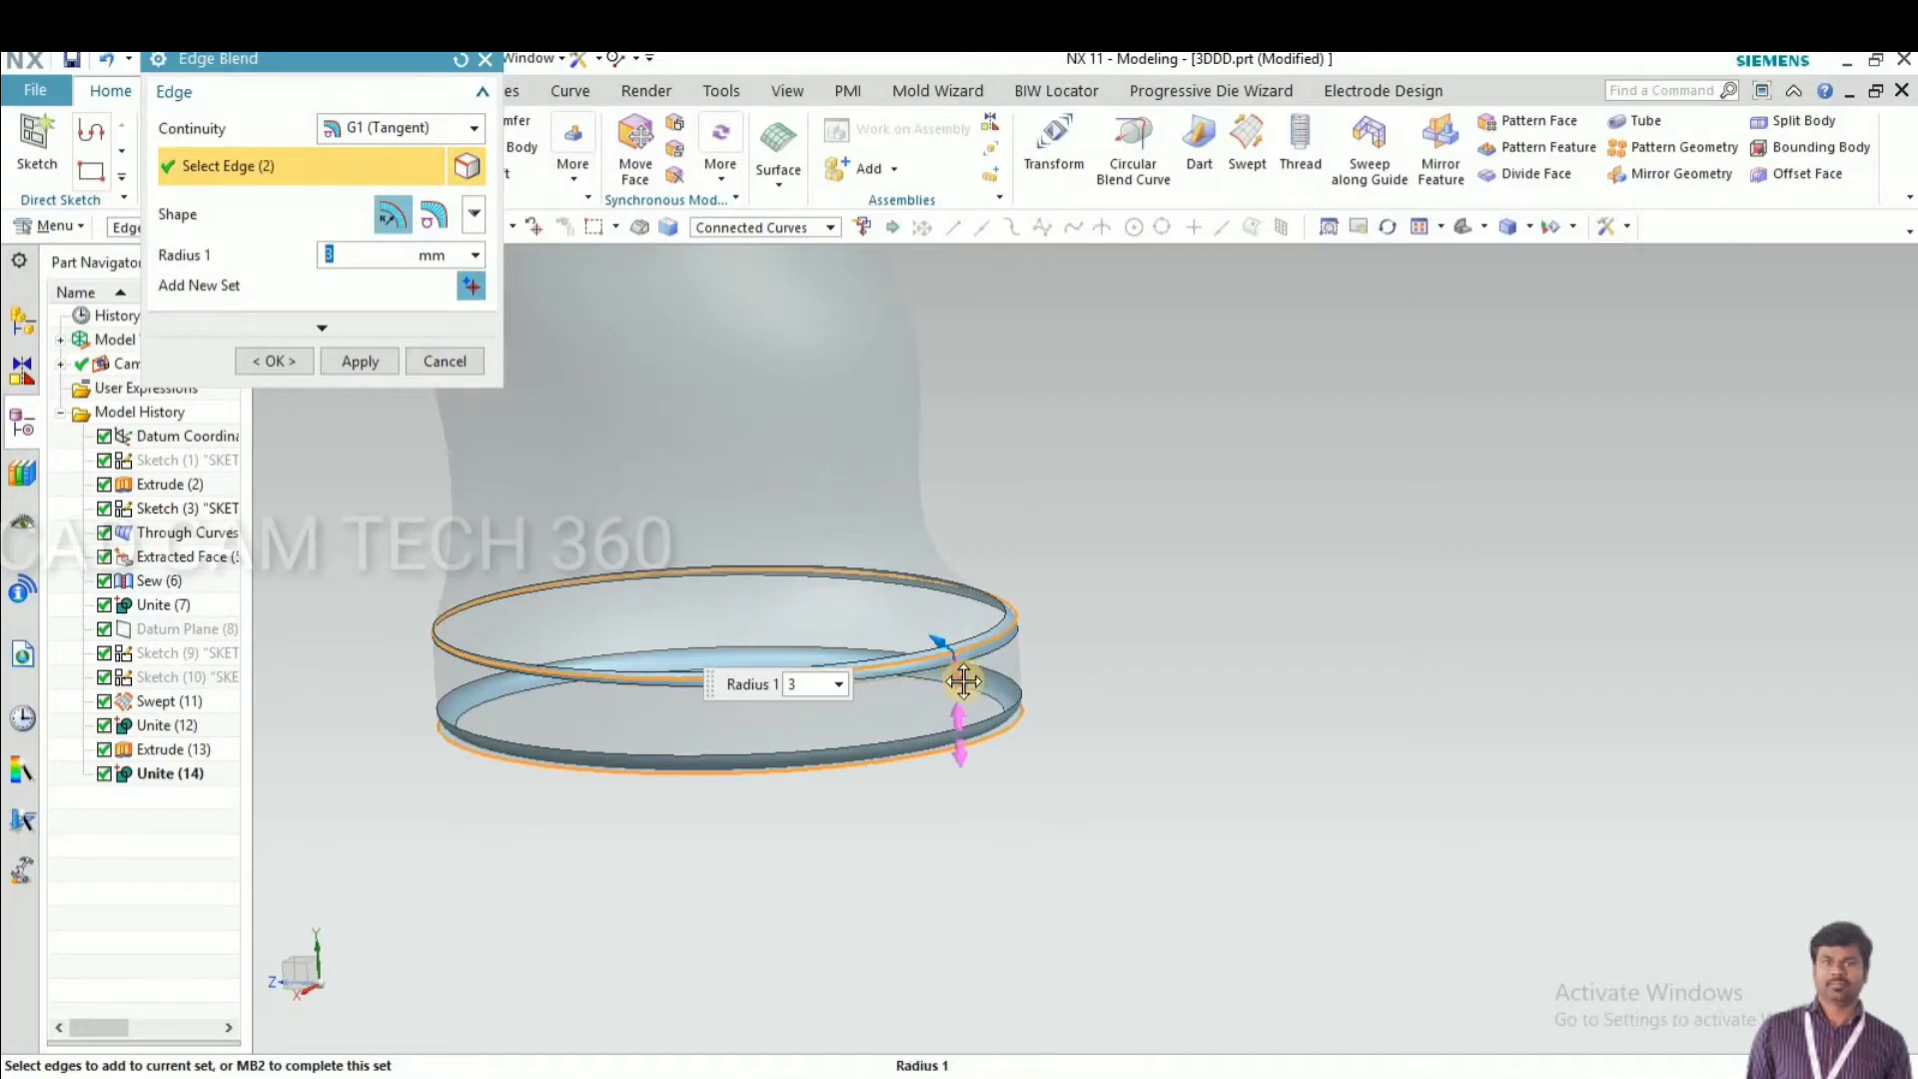
text(6)
key(Return)
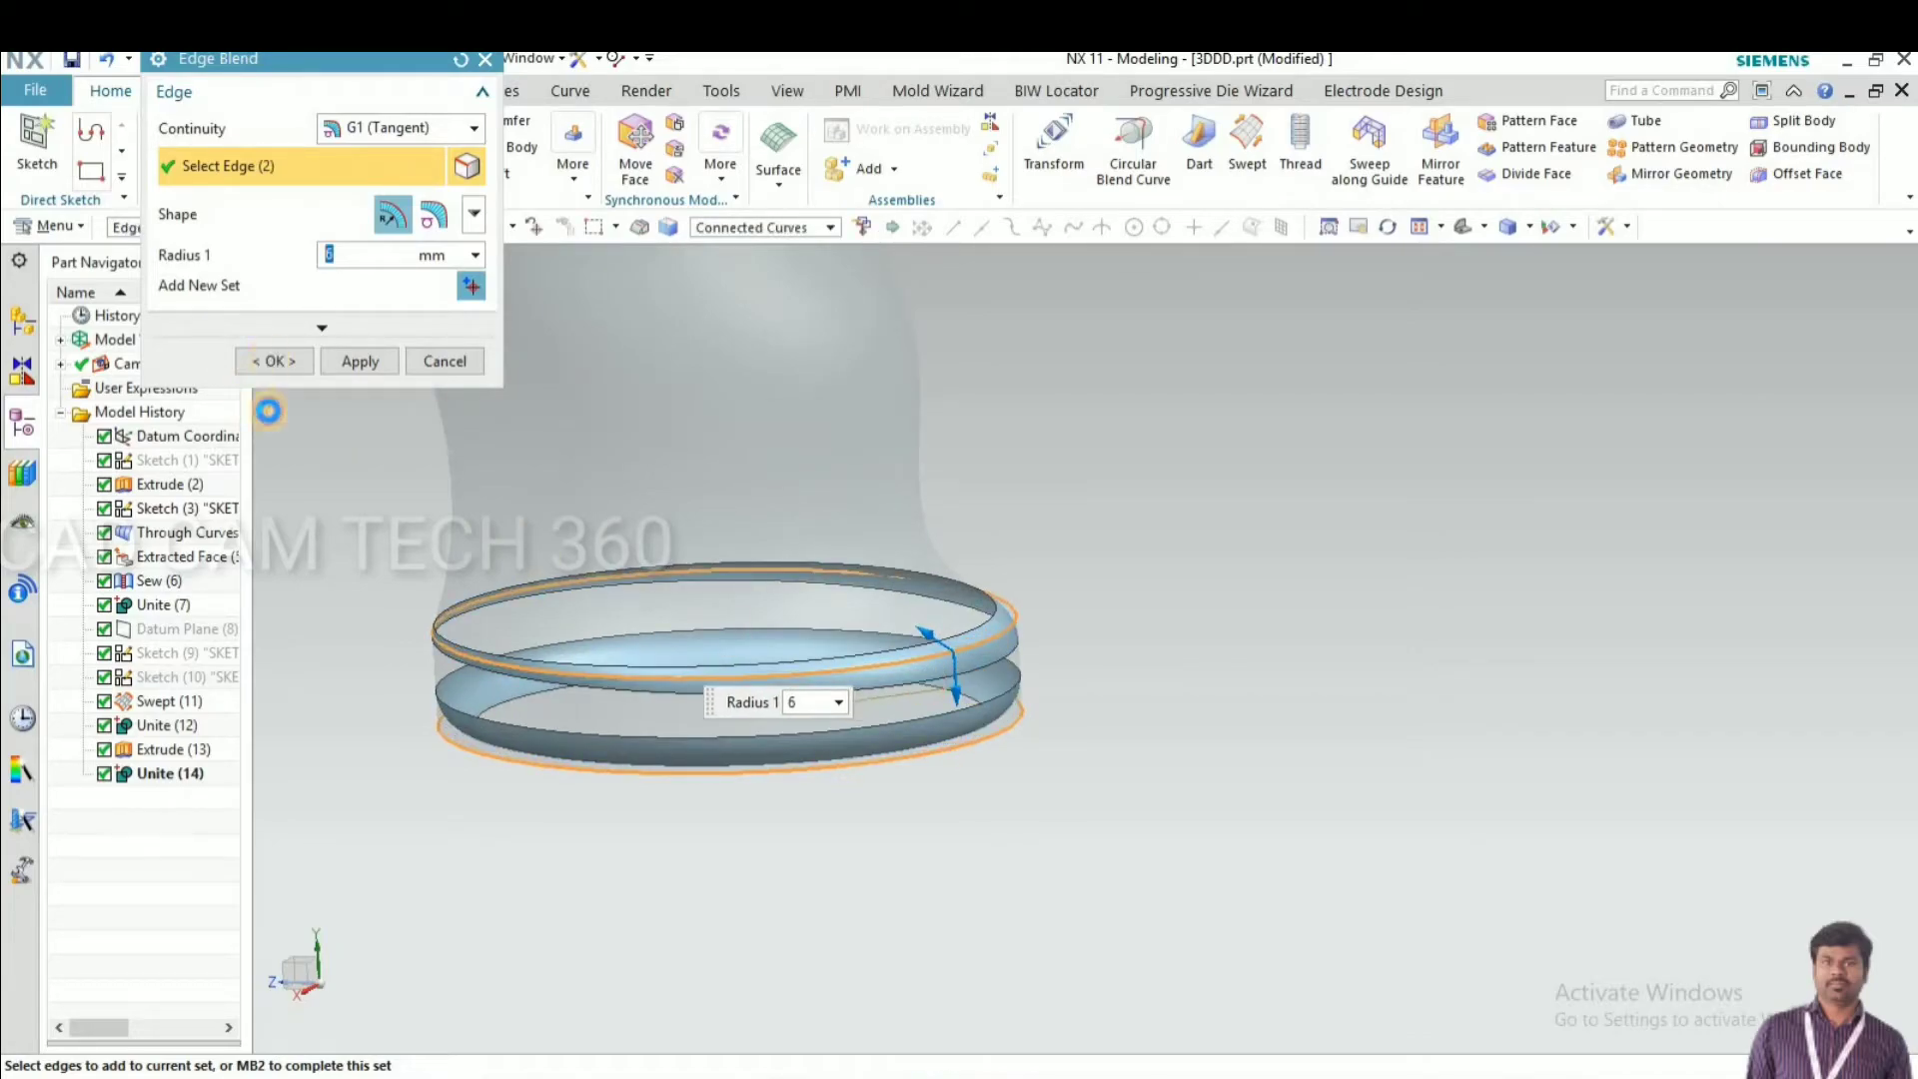
click(270, 361)
Start an edge blend and select the four edges around the junction between the handle and the main body
scroll(813, 698, down, 5)
middle_drag(612, 741, 650, 706)
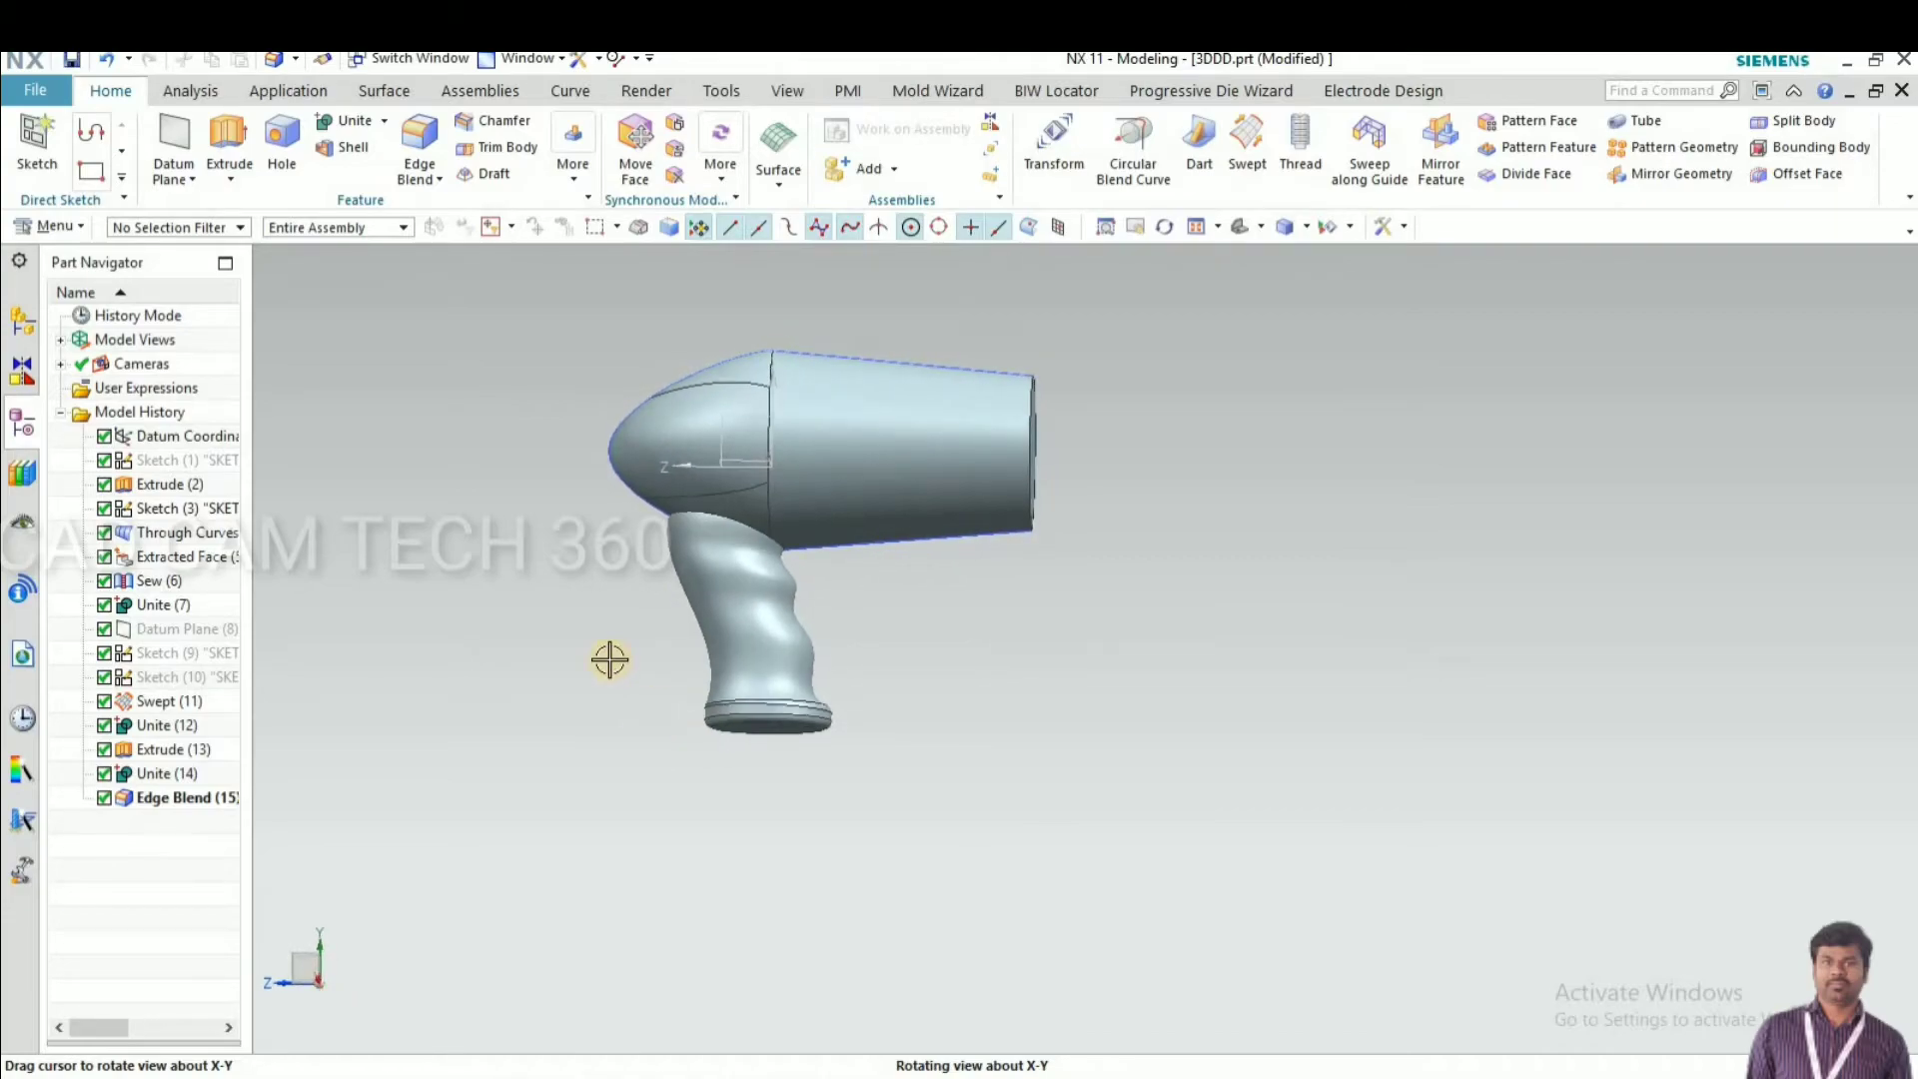
click(420, 150)
scroll(736, 481, up, 4)
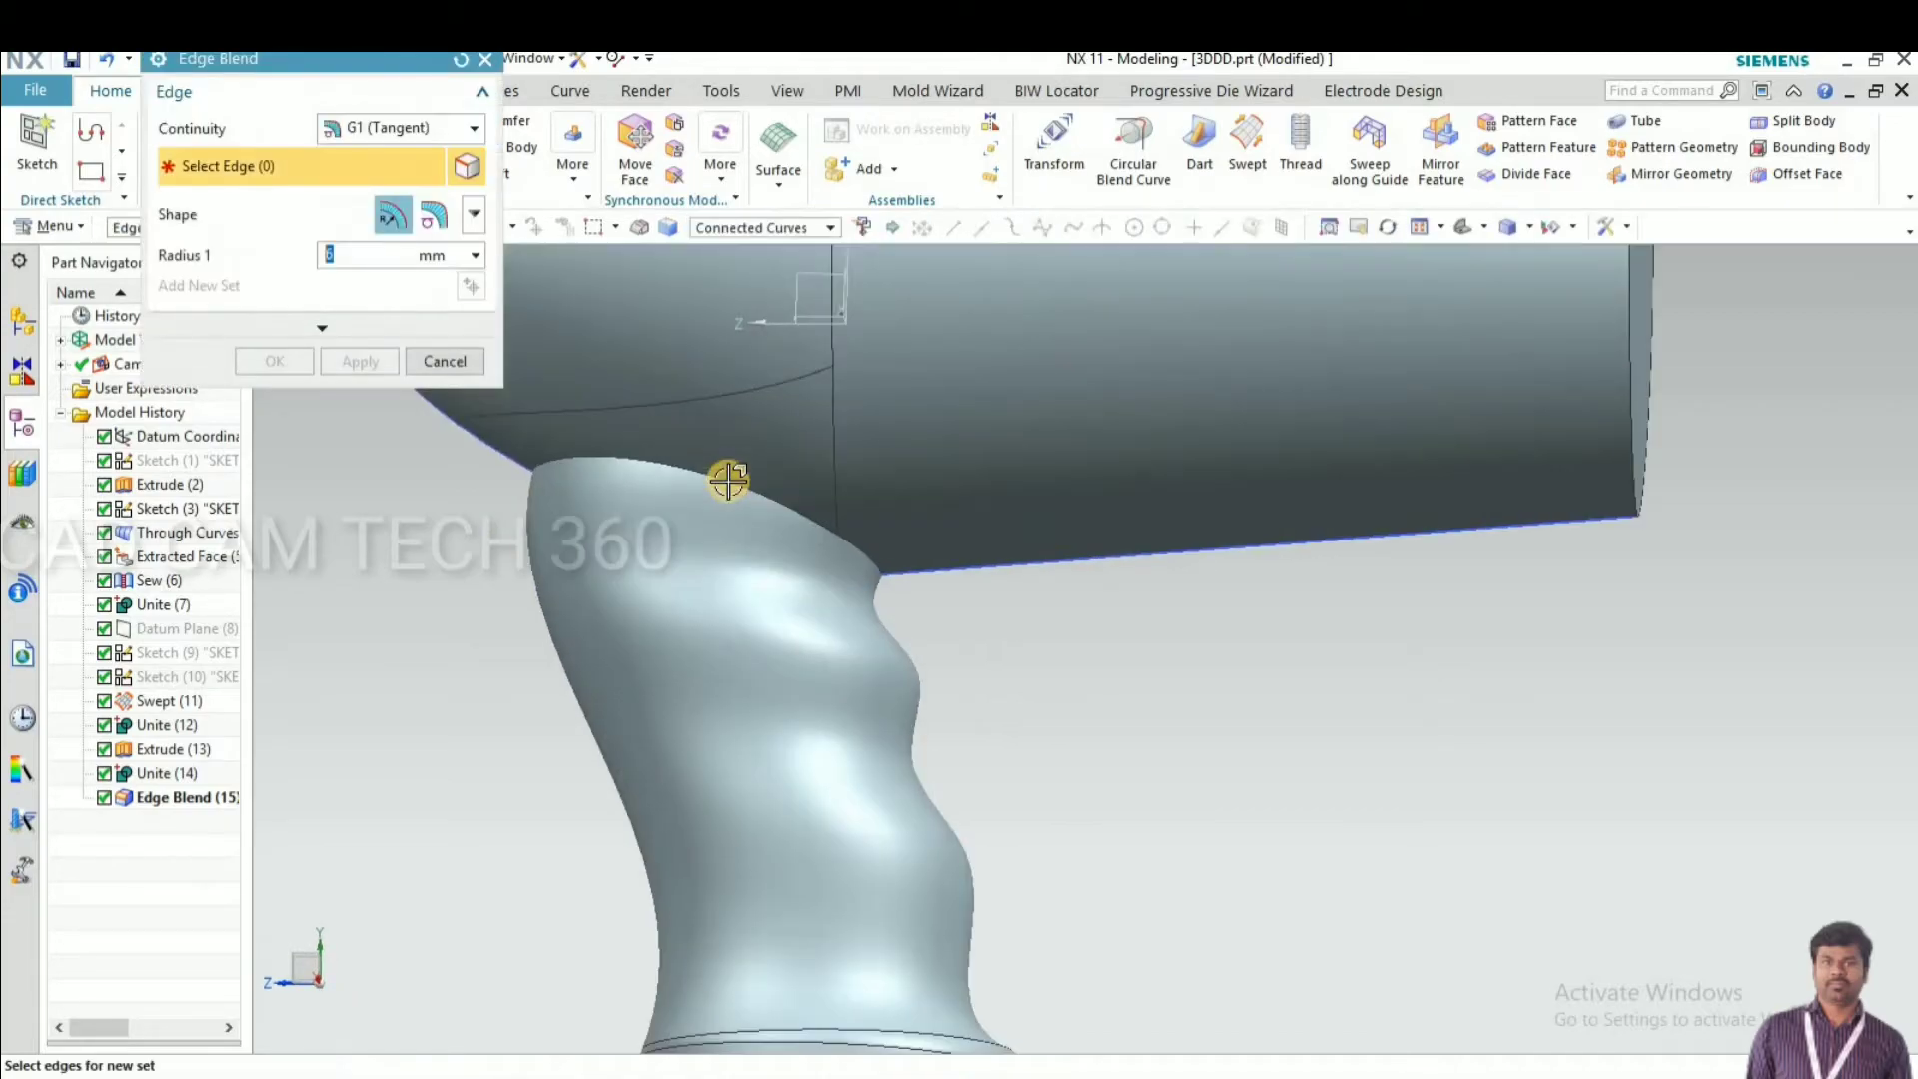
click(728, 478)
click(856, 559)
scroll(699, 654, down, 3)
middle_drag(770, 663, 1121, 479)
scroll(1149, 459, up, 3)
scroll(1138, 410, up, 3)
click(968, 470)
scroll(689, 603, down, 2)
scroll(689, 603, down, 3)
middle_drag(663, 642, 715, 650)
click(670, 666)
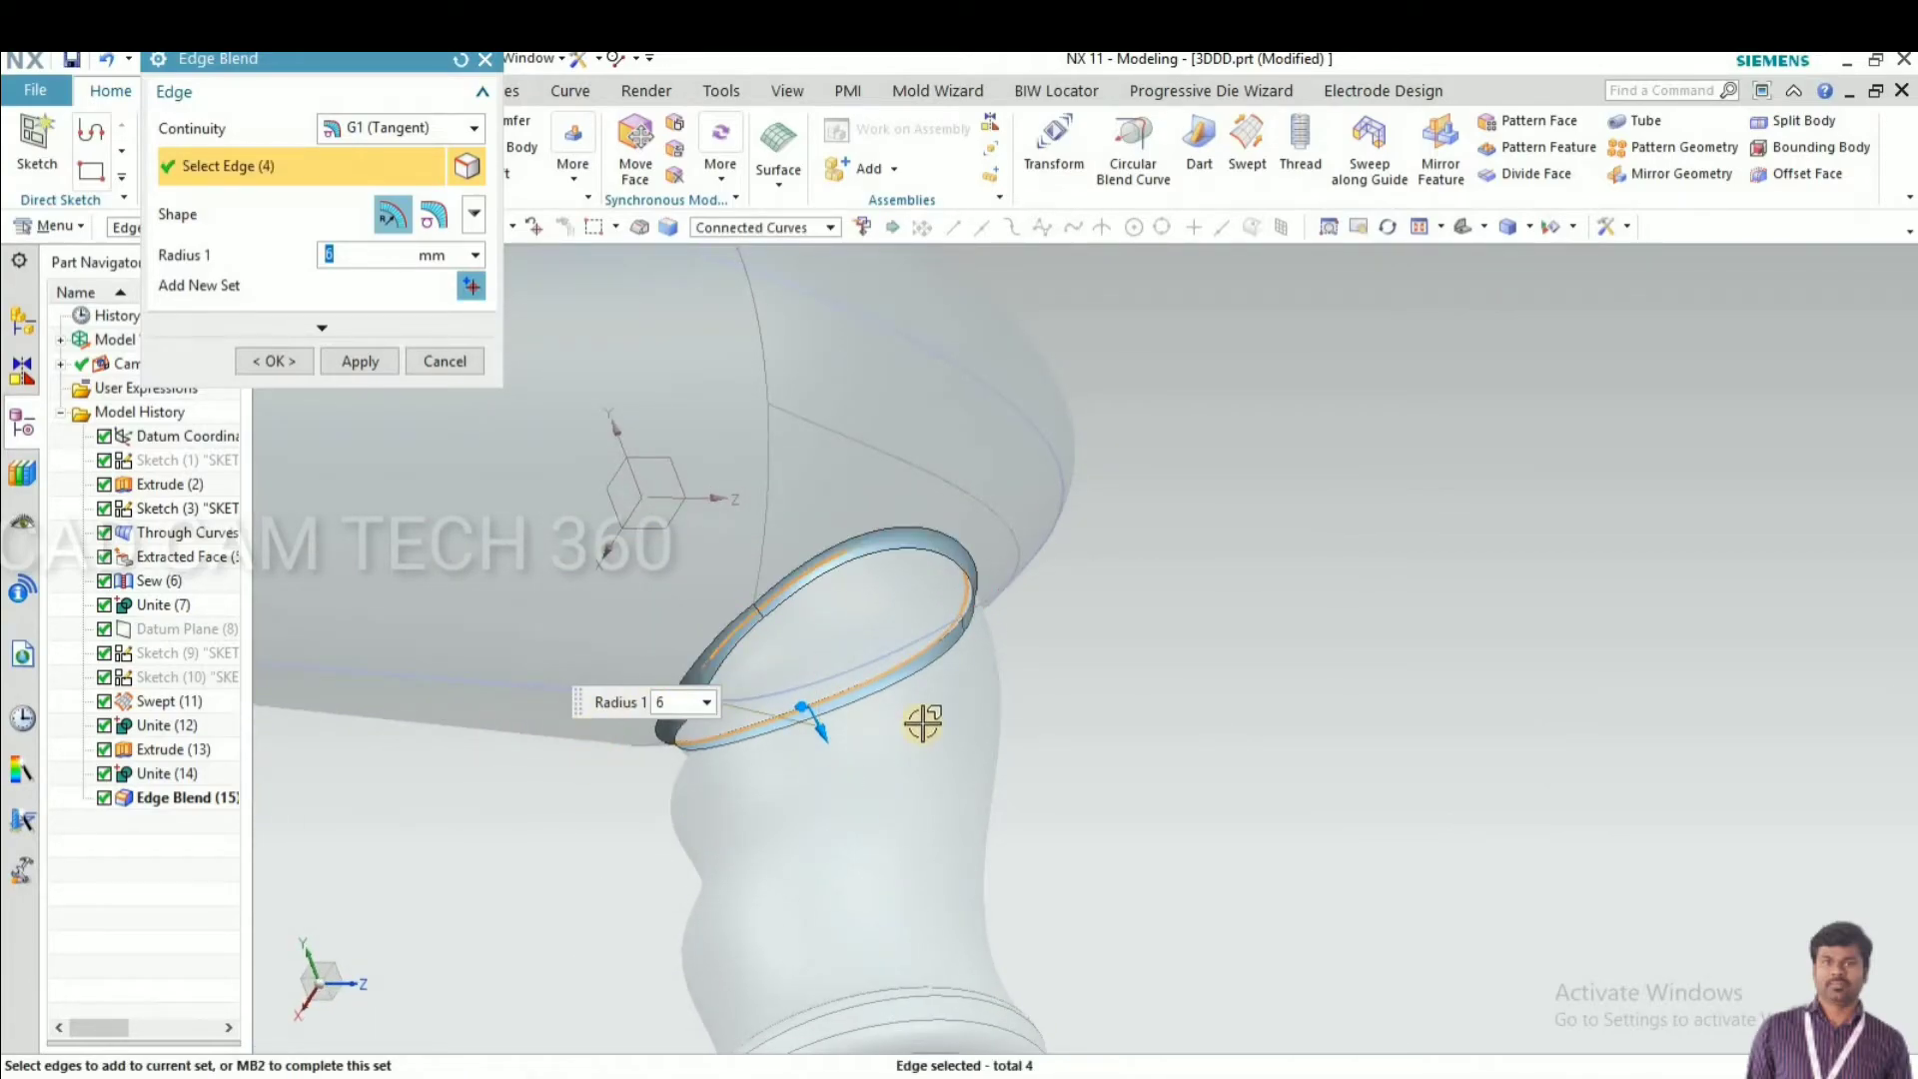
Set the handle junction's blend radius to 5 mm and create the blend
middle_drag(956, 666, 570, 569)
scroll(596, 548, up, 2)
mouse_move(609, 530)
mouse_down()
mouse_move(610, 514)
mouse_move(616, 550)
mouse_move(595, 566)
mouse_up()
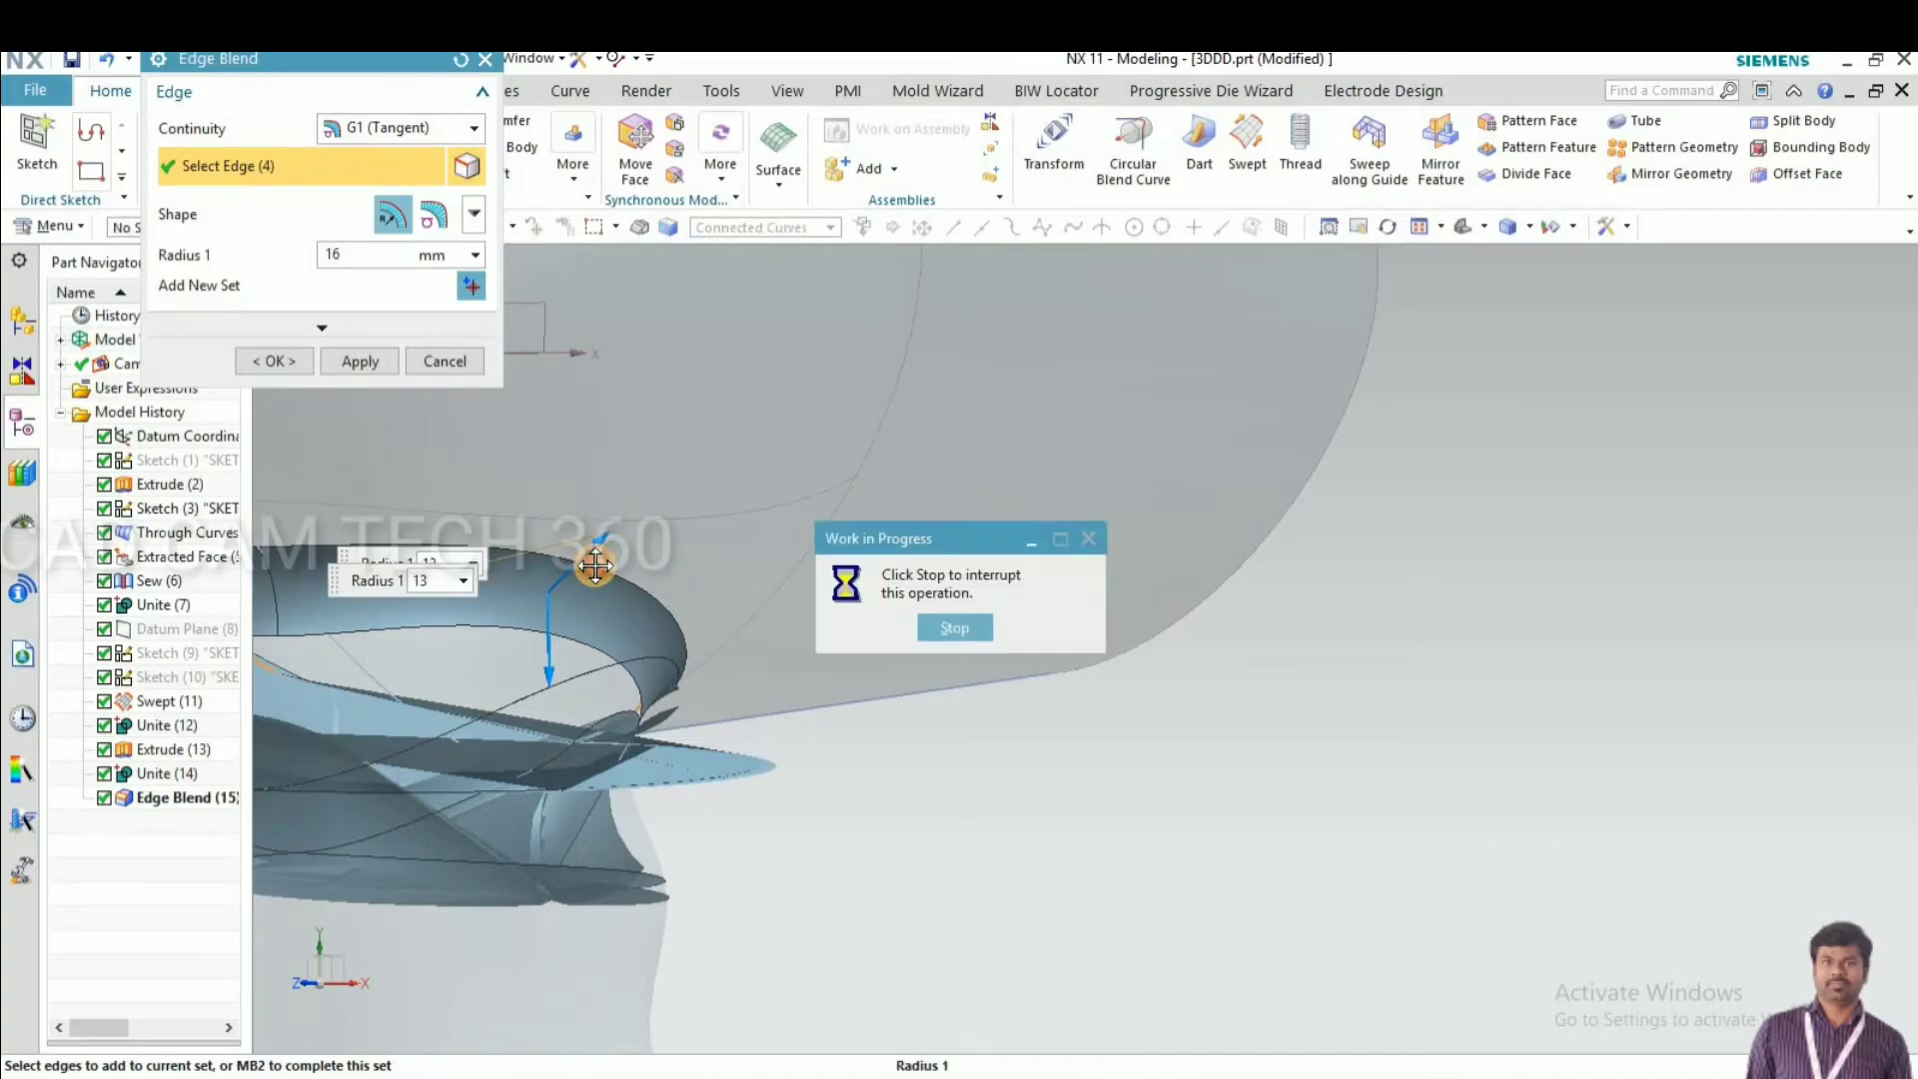
mouse_move(602, 539)
mouse_down()
mouse_move(571, 566)
mouse_move(609, 574)
mouse_up()
scroll(633, 762, down, 3)
middle_drag(633, 762, 494, 650)
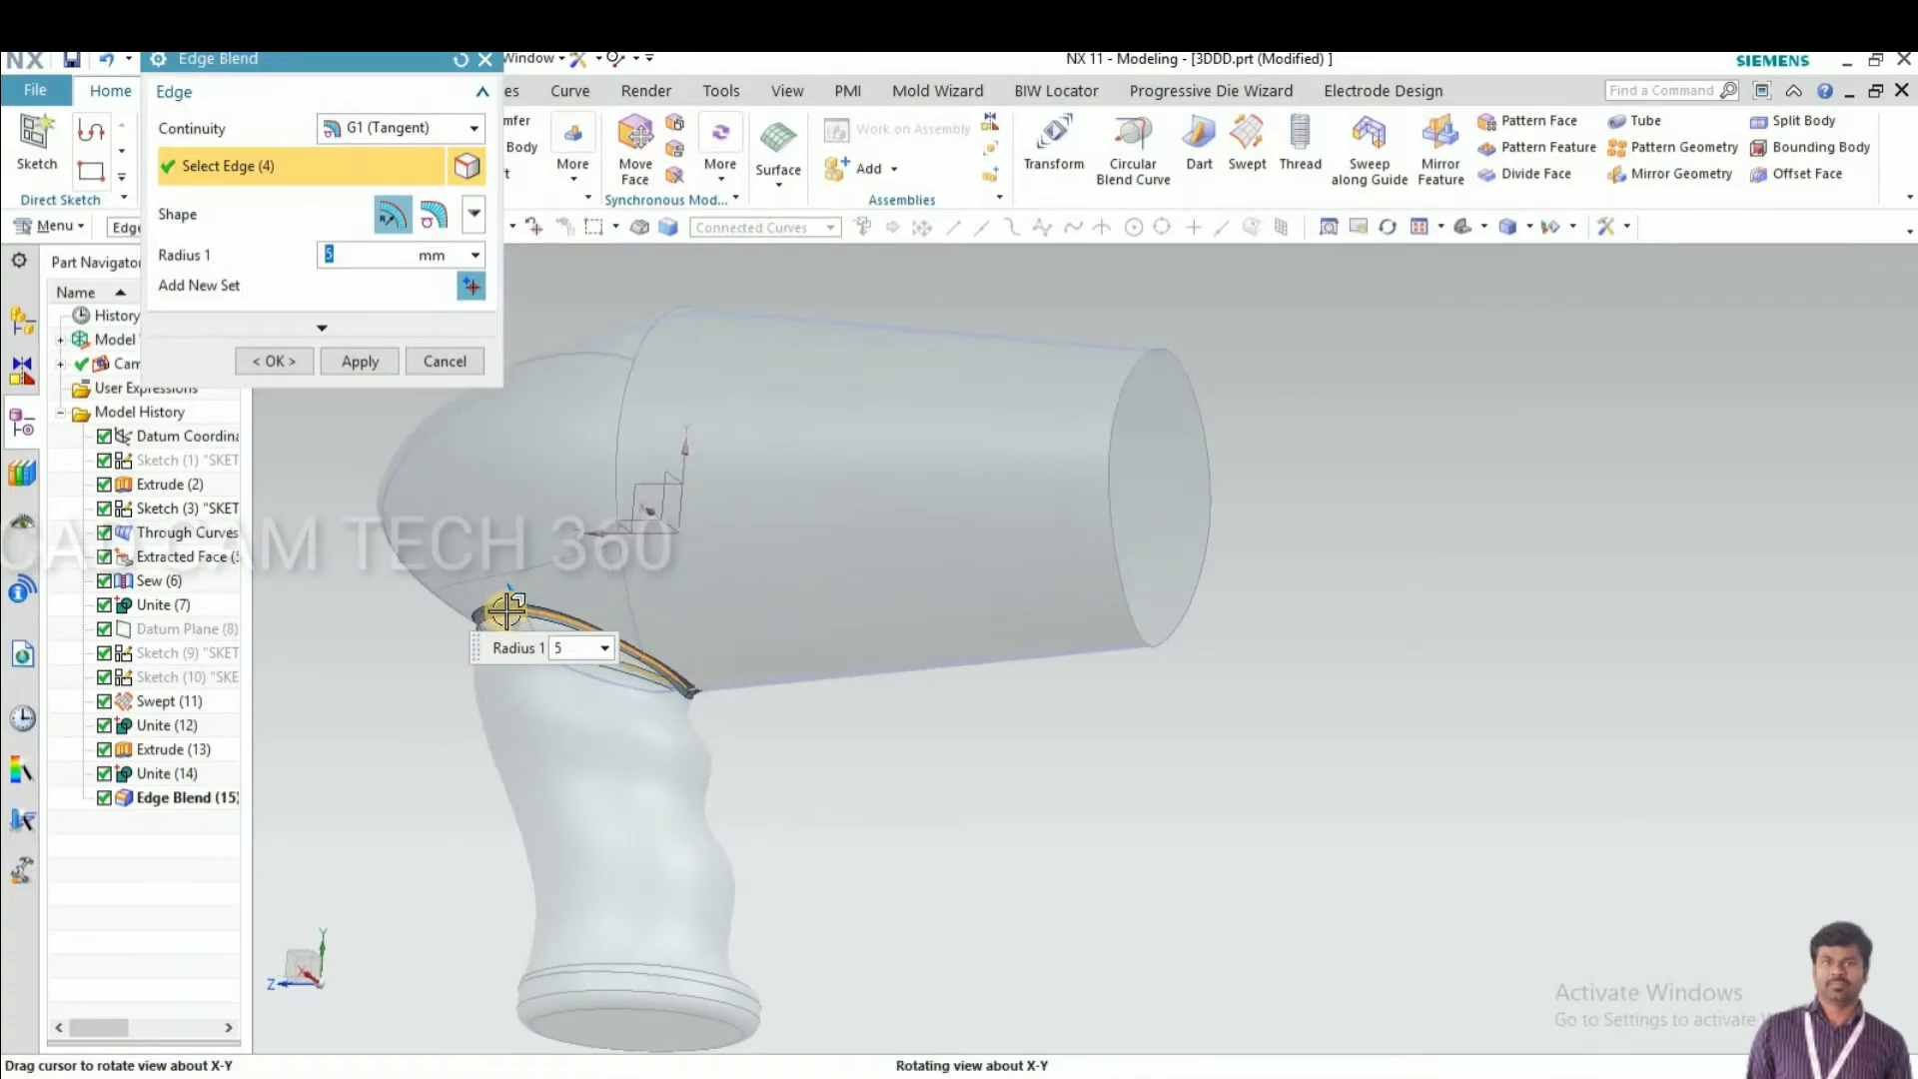
scroll(506, 599, up, 6)
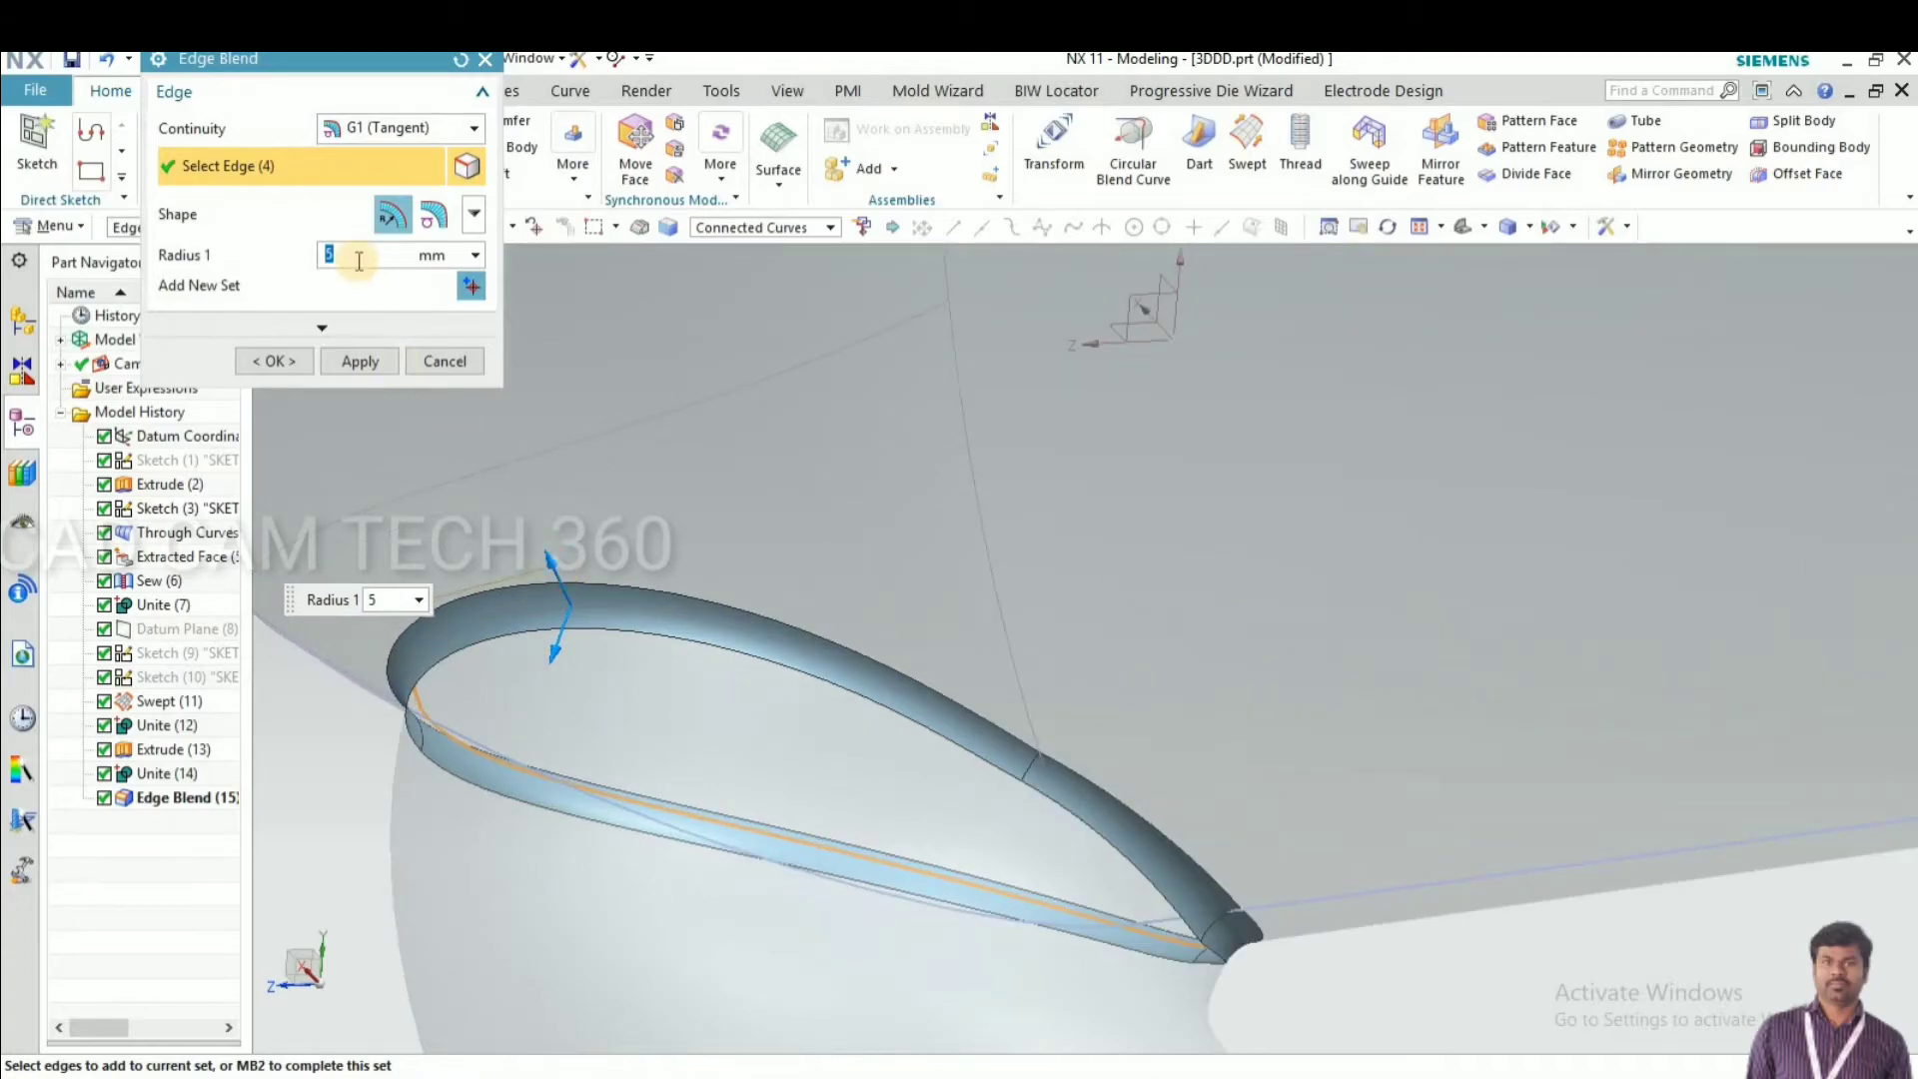
click(265, 357)
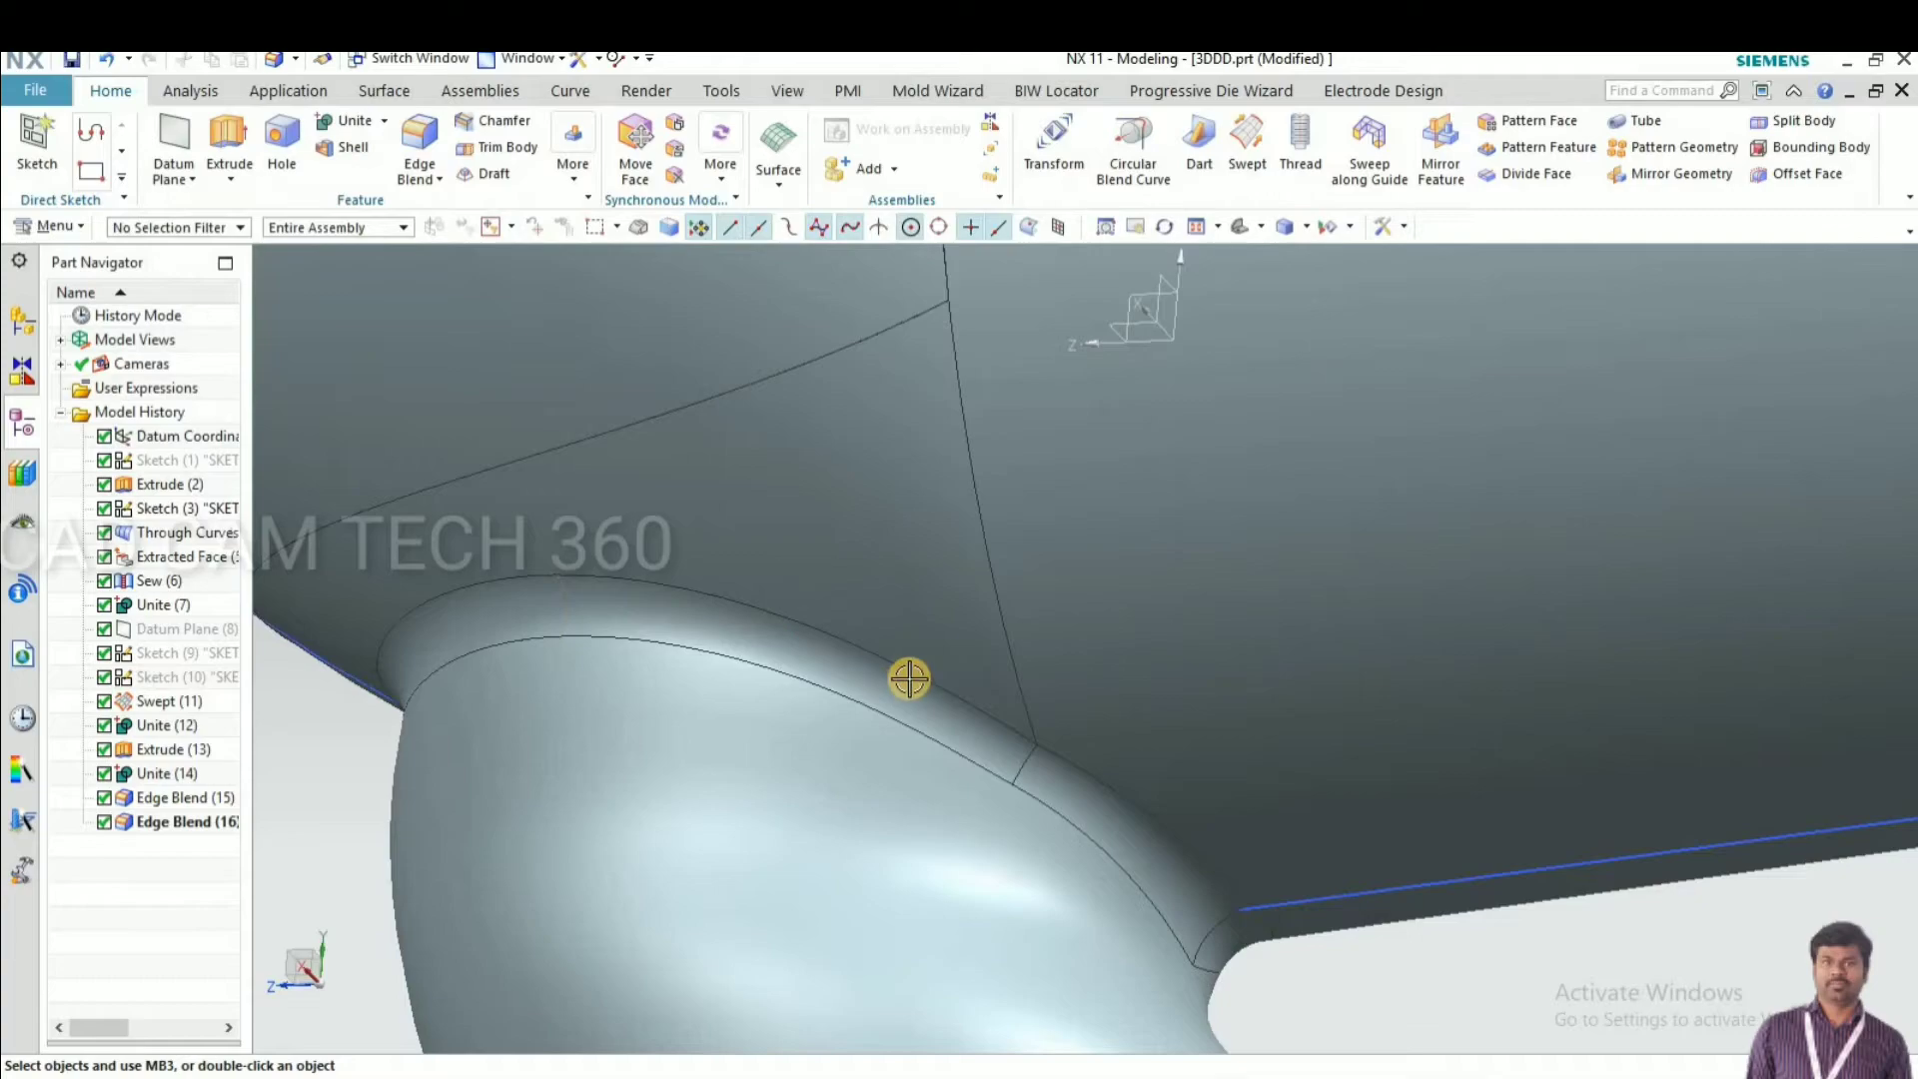
Edit the blend between the handle and the main body to a 10 mm radius
scroll(881, 668, down, 4)
middle_drag(805, 634, 828, 581)
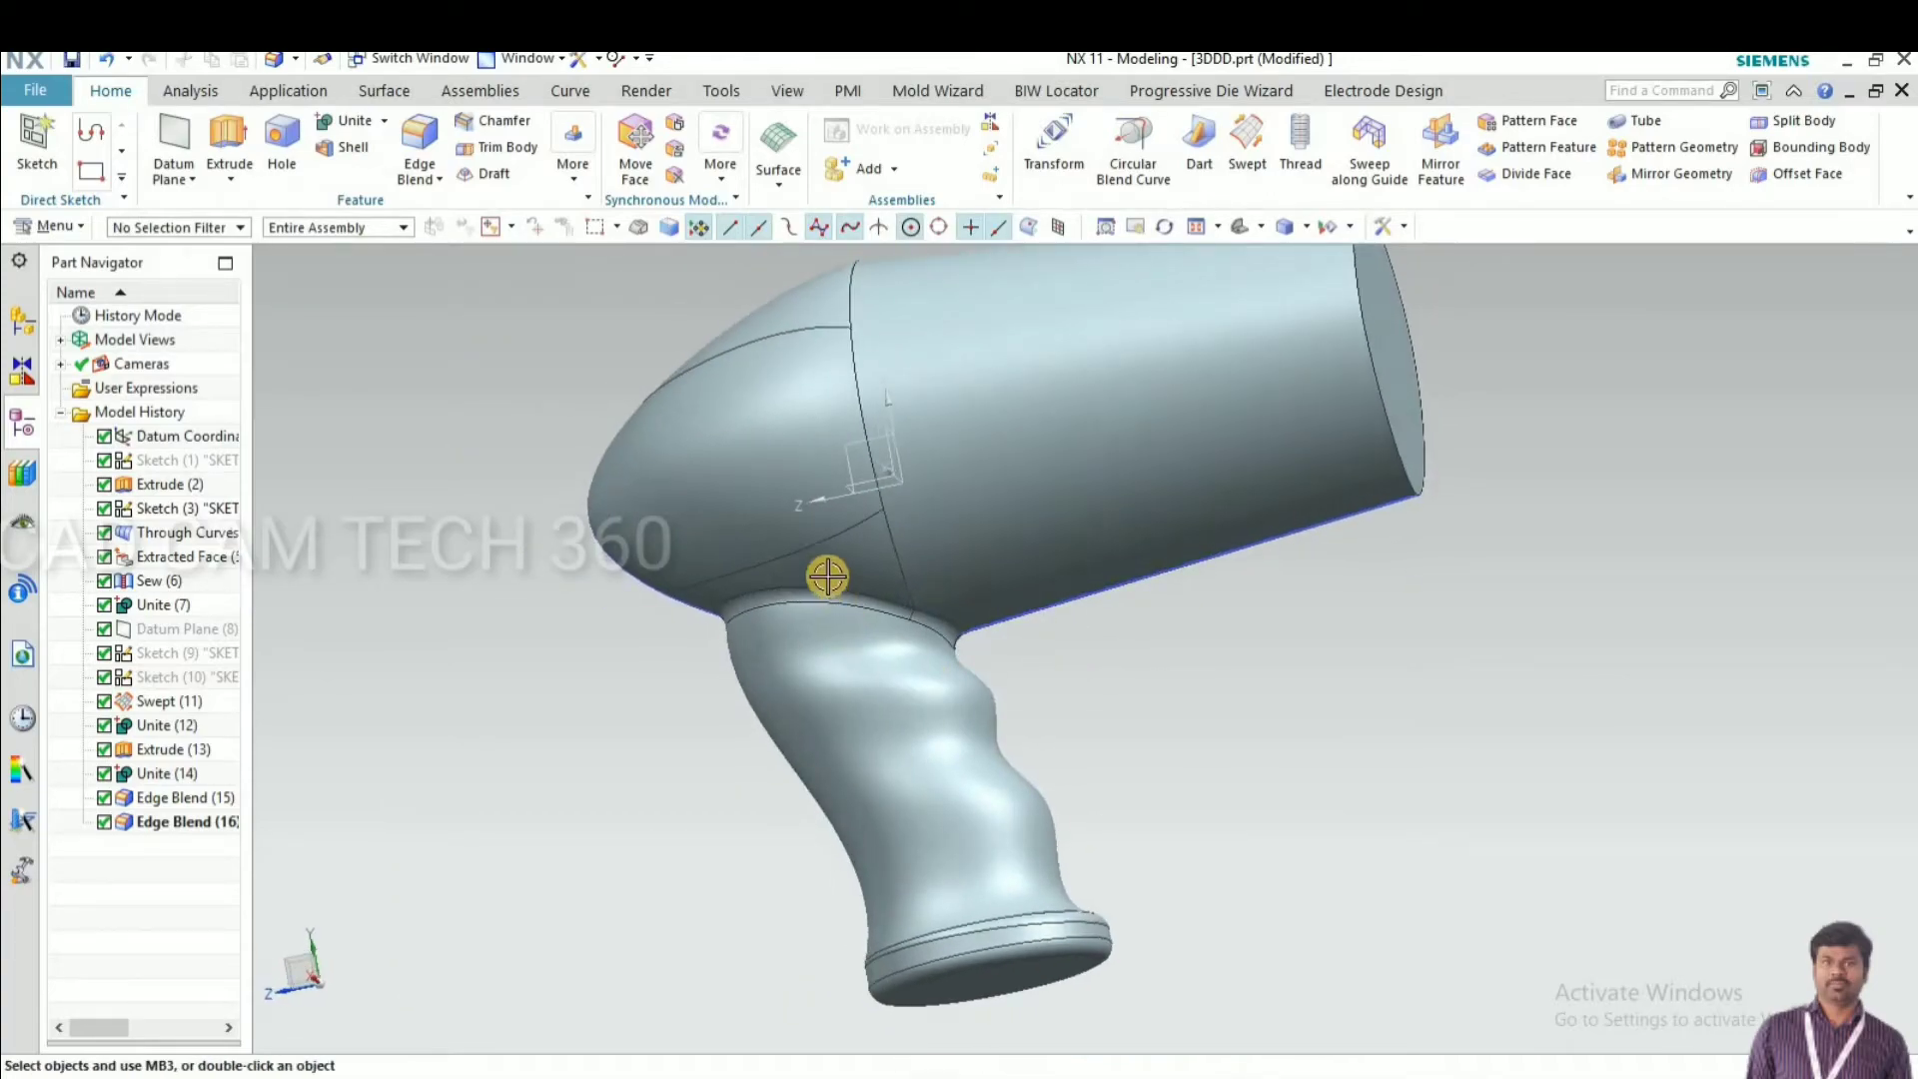
scroll(828, 580, up, 4)
double_click(824, 564)
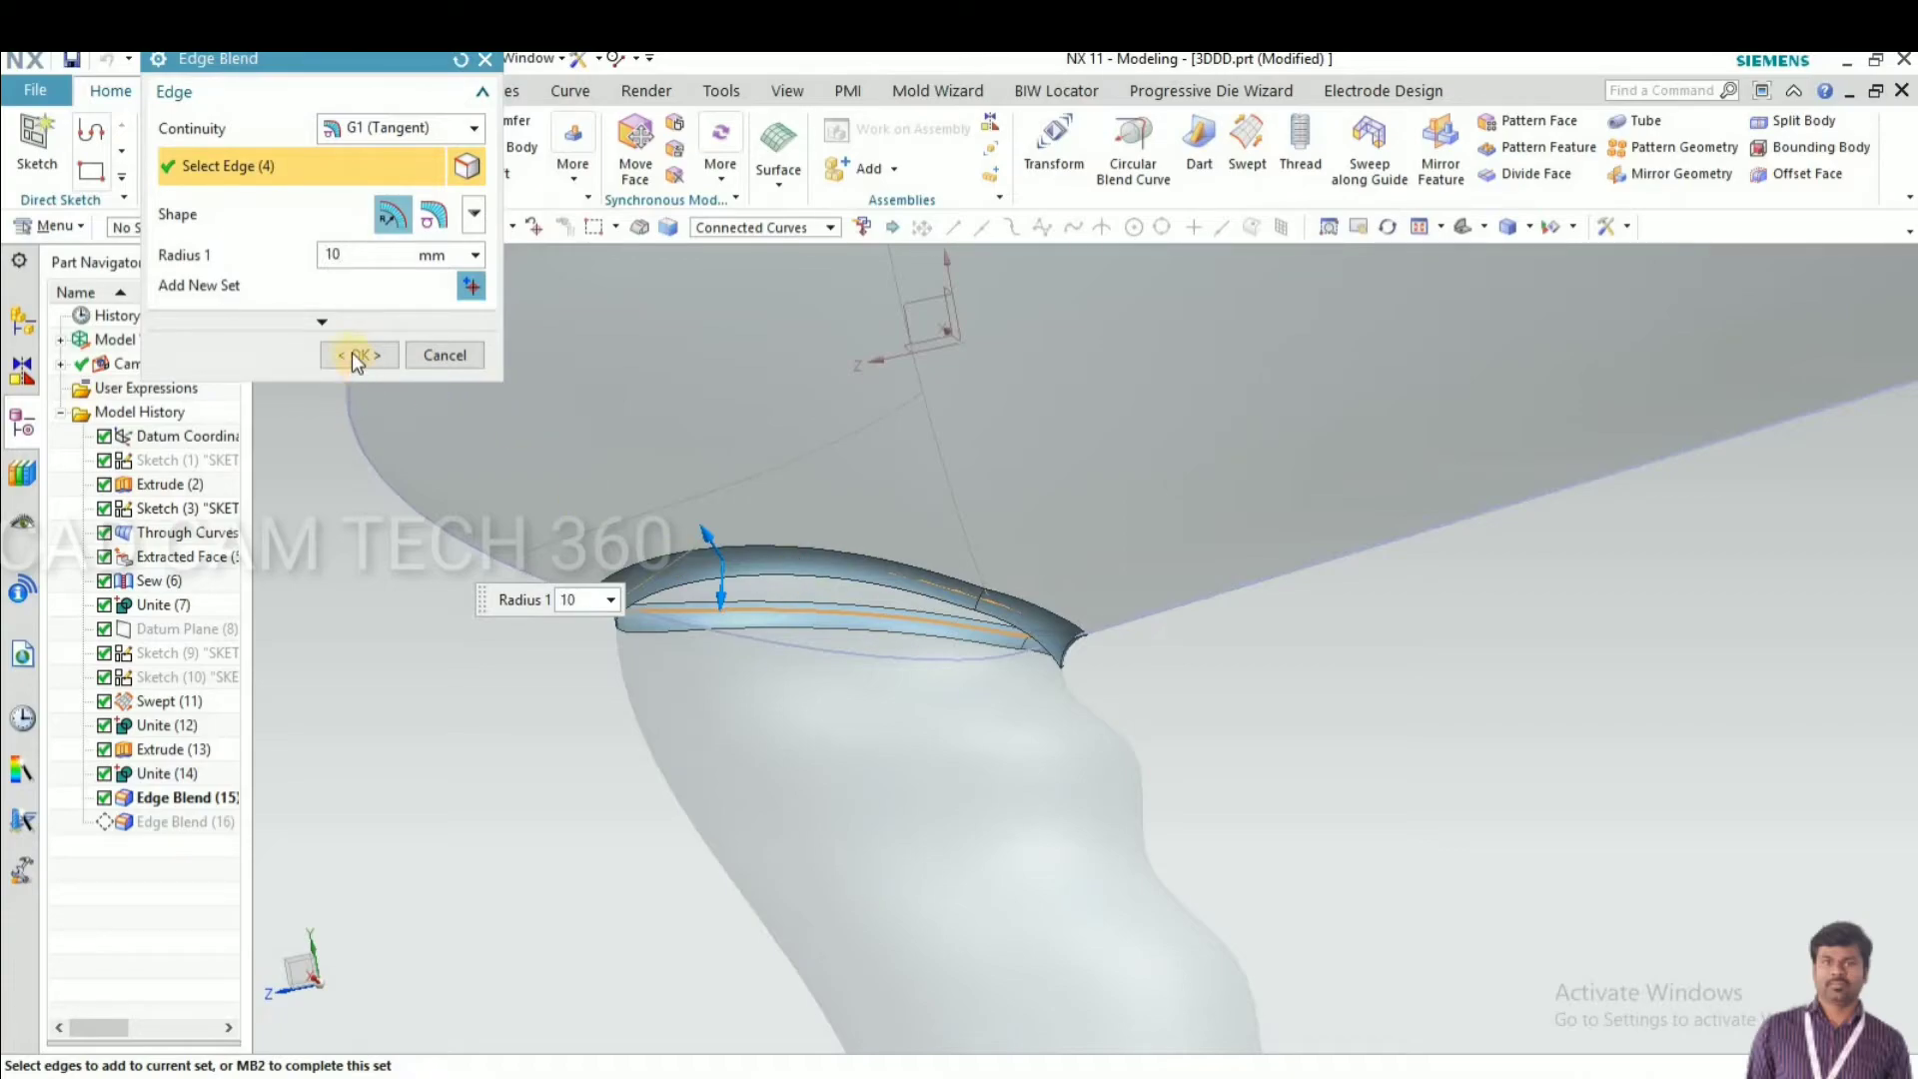
middle_click(455, 686)
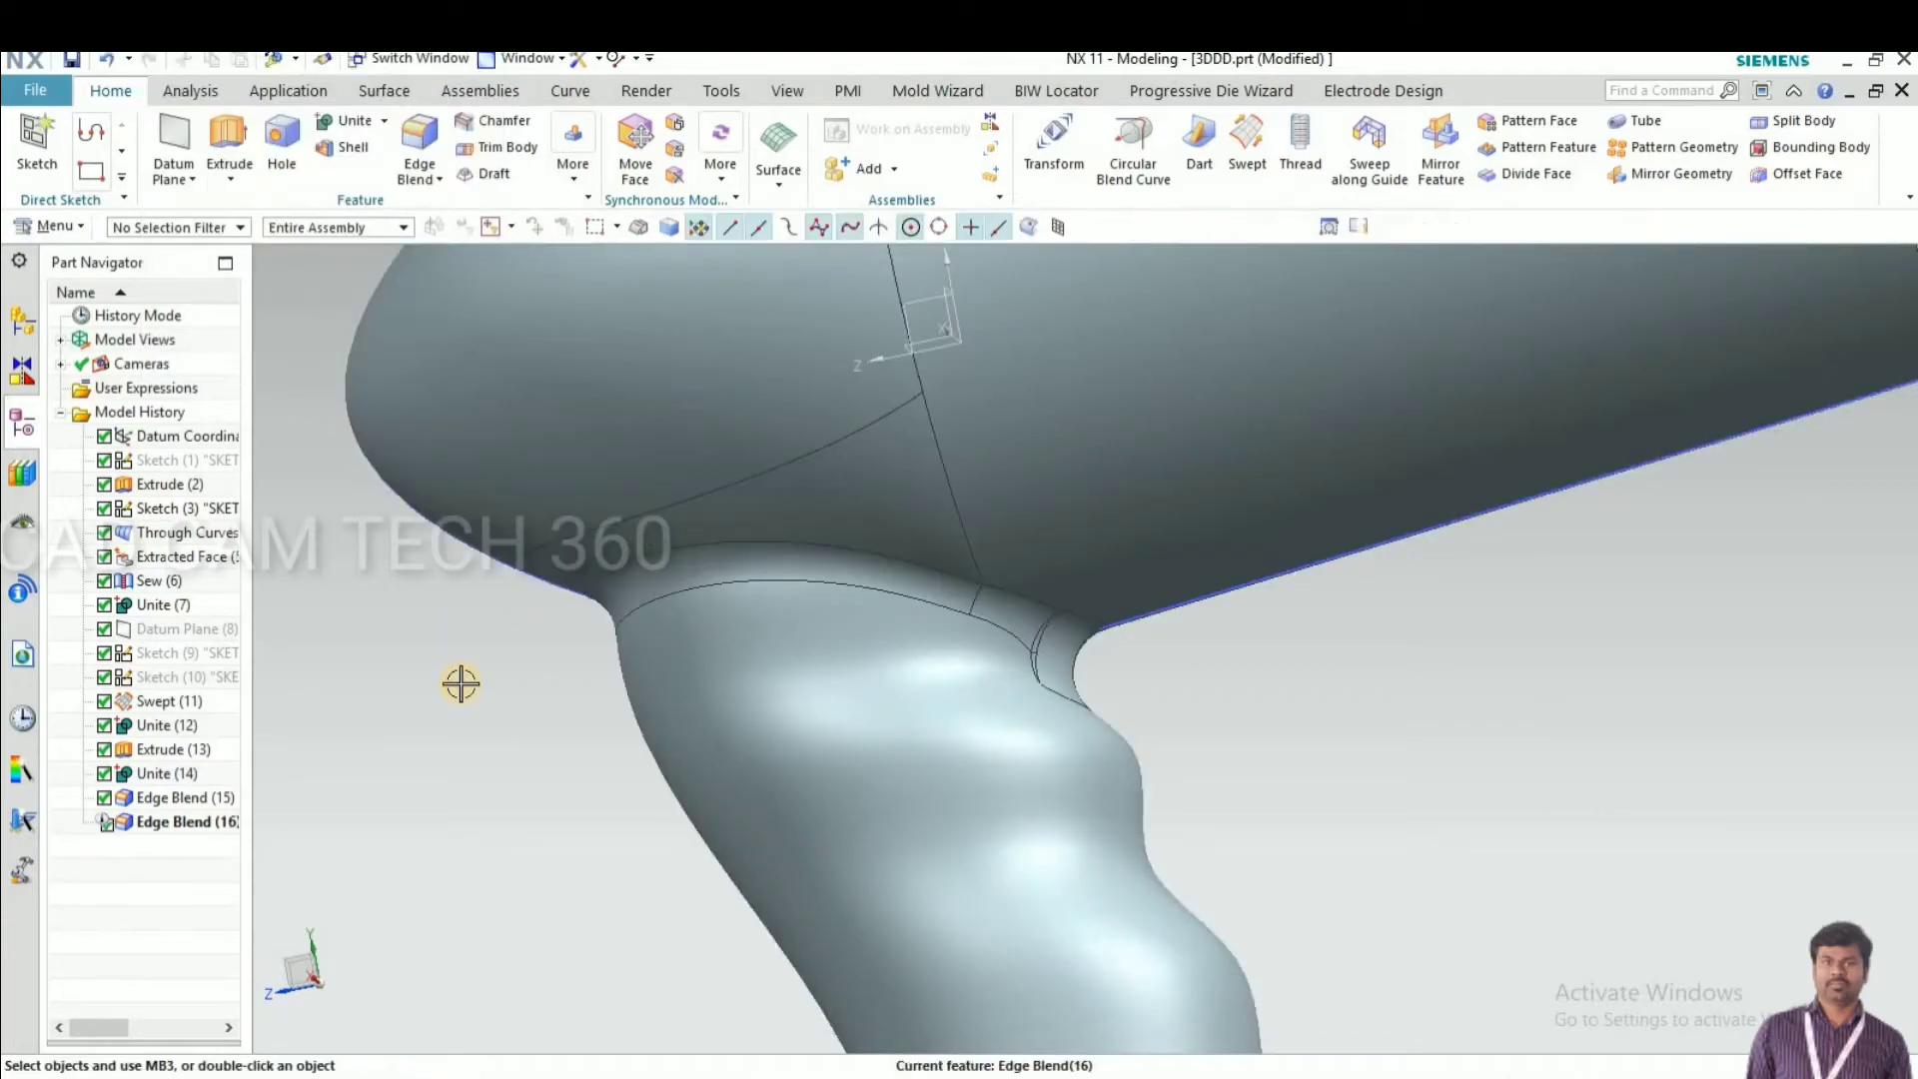
Create a sketch on the XY plane of the datum coordinate system
scroll(879, 648, down, 5)
mouse_move(1058, 740)
middle_down()
mouse_move(950, 783)
mouse_move(938, 753)
mouse_move(1135, 762)
mouse_move(1085, 732)
mouse_move(1100, 753)
mouse_move(1074, 761)
middle_up()
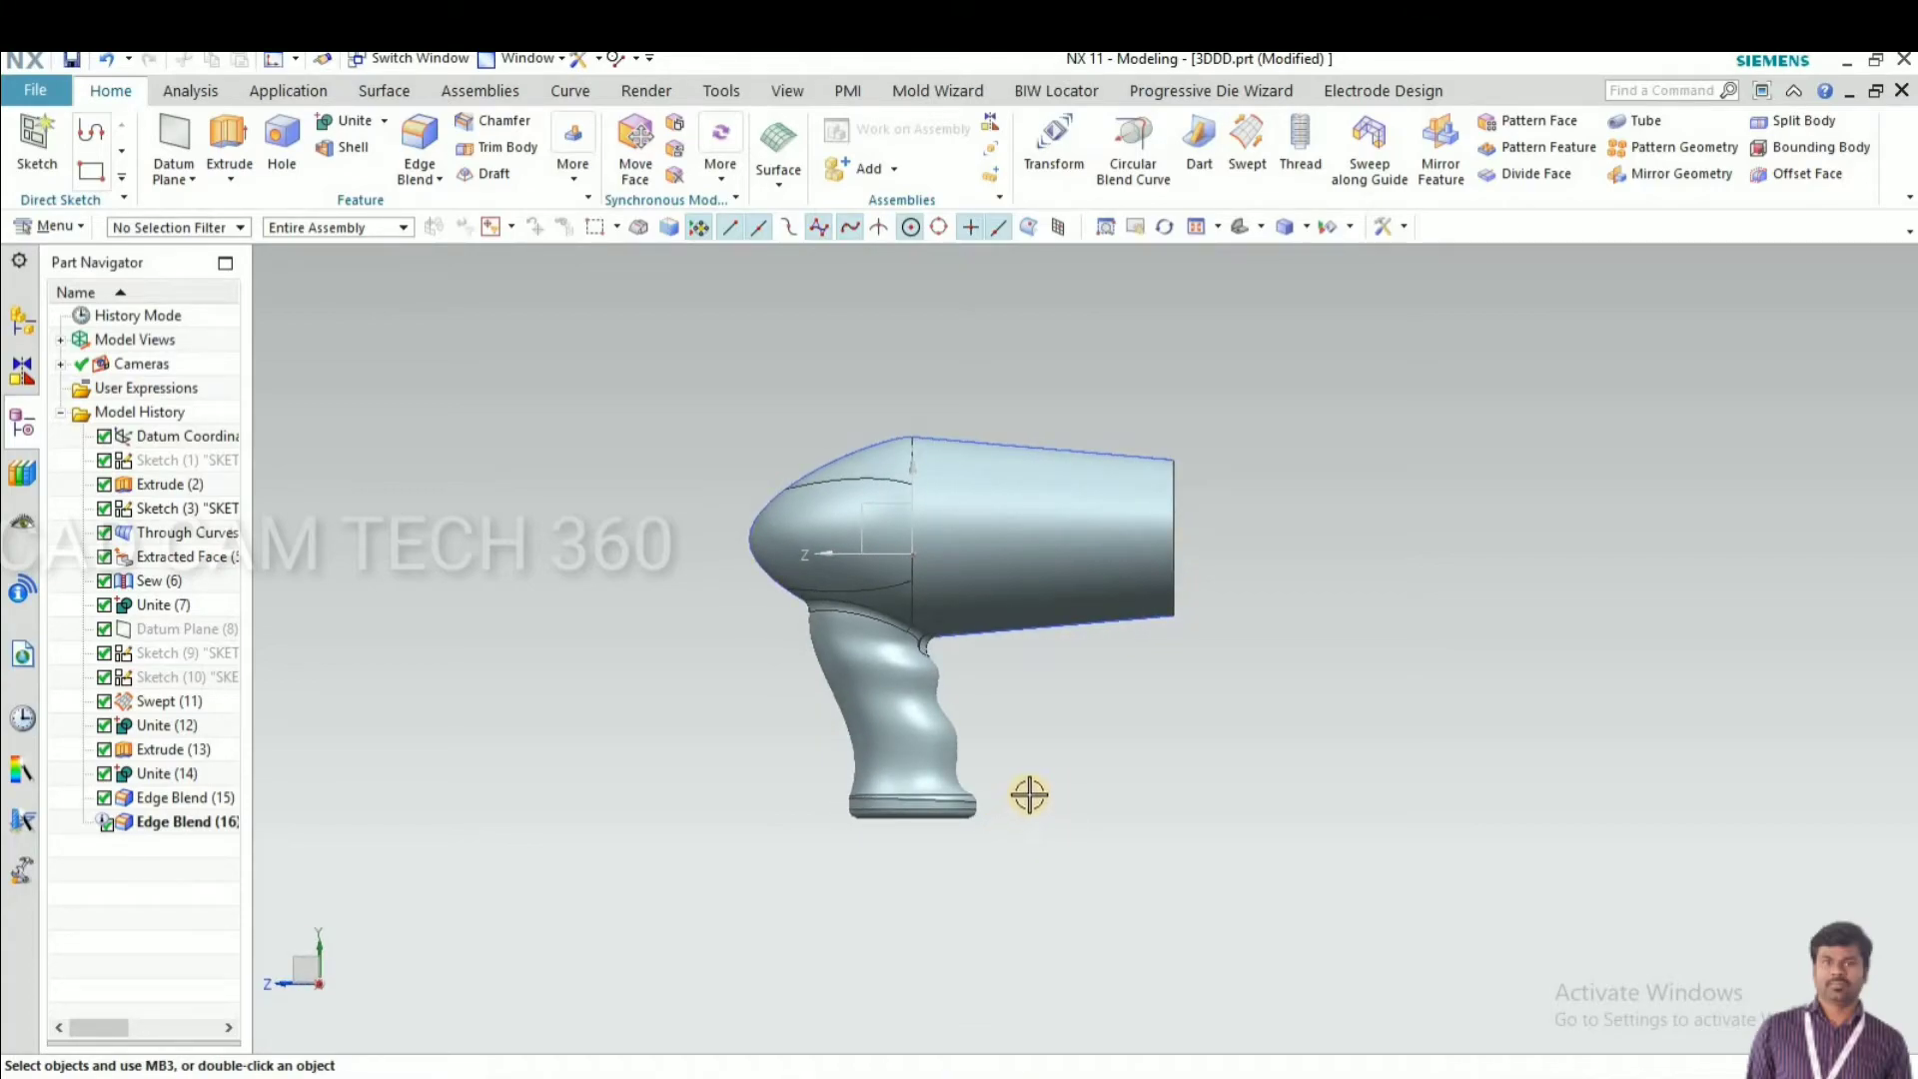
middle_drag(1075, 752, 1126, 852)
key(ctrl+alt+t)
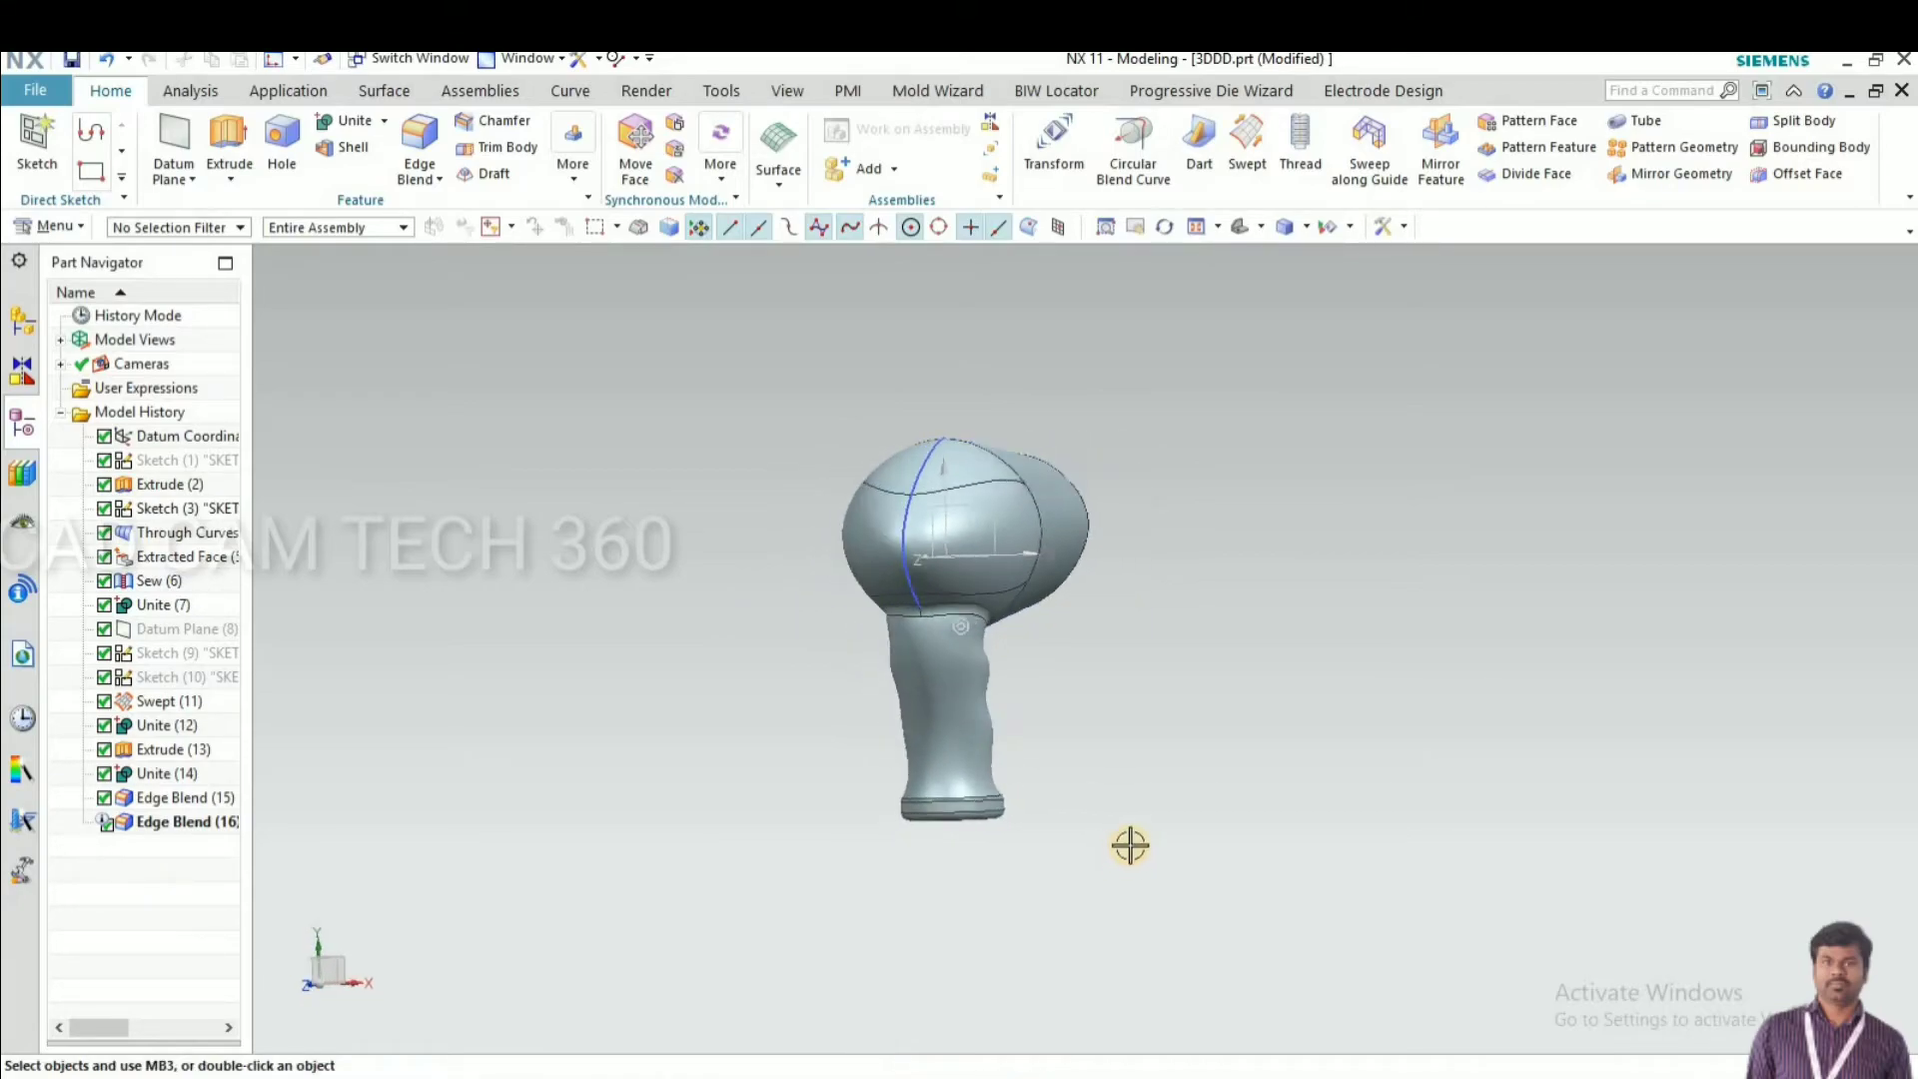
click(36, 144)
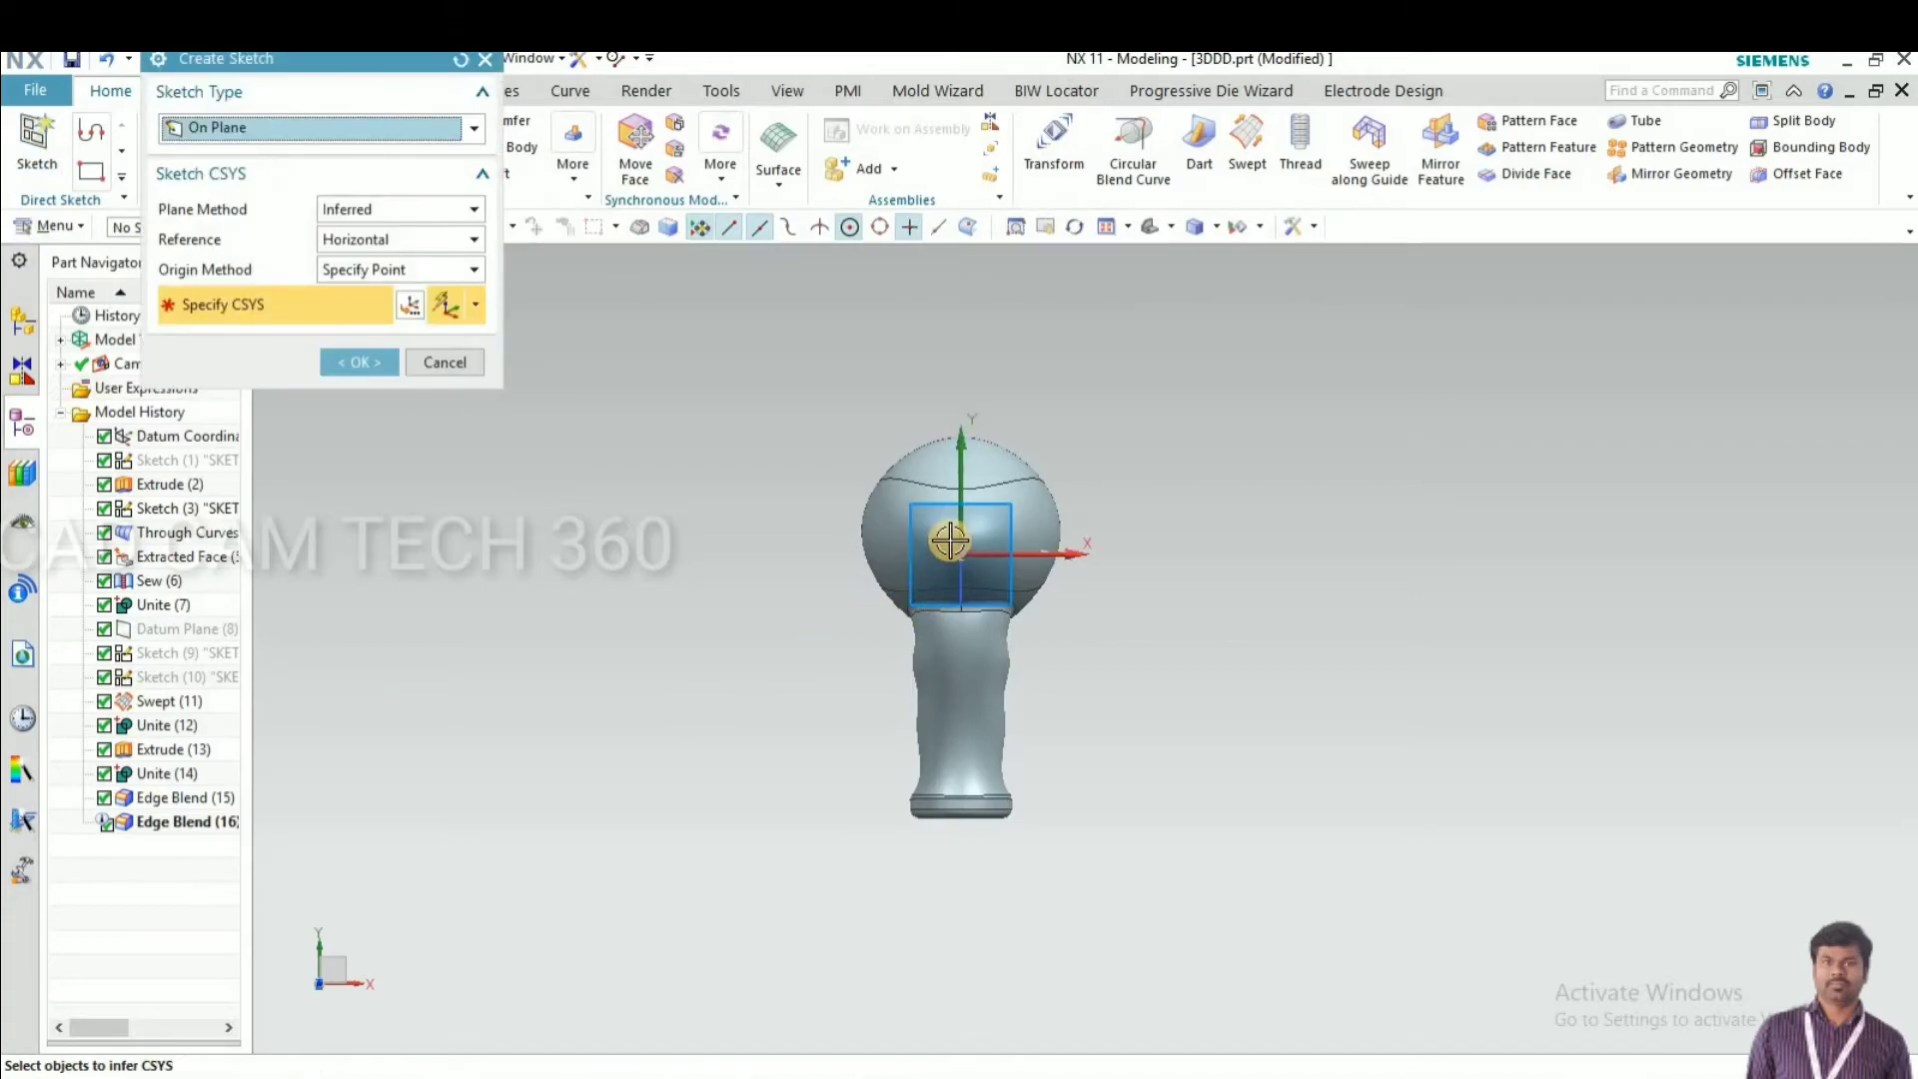
click(981, 508)
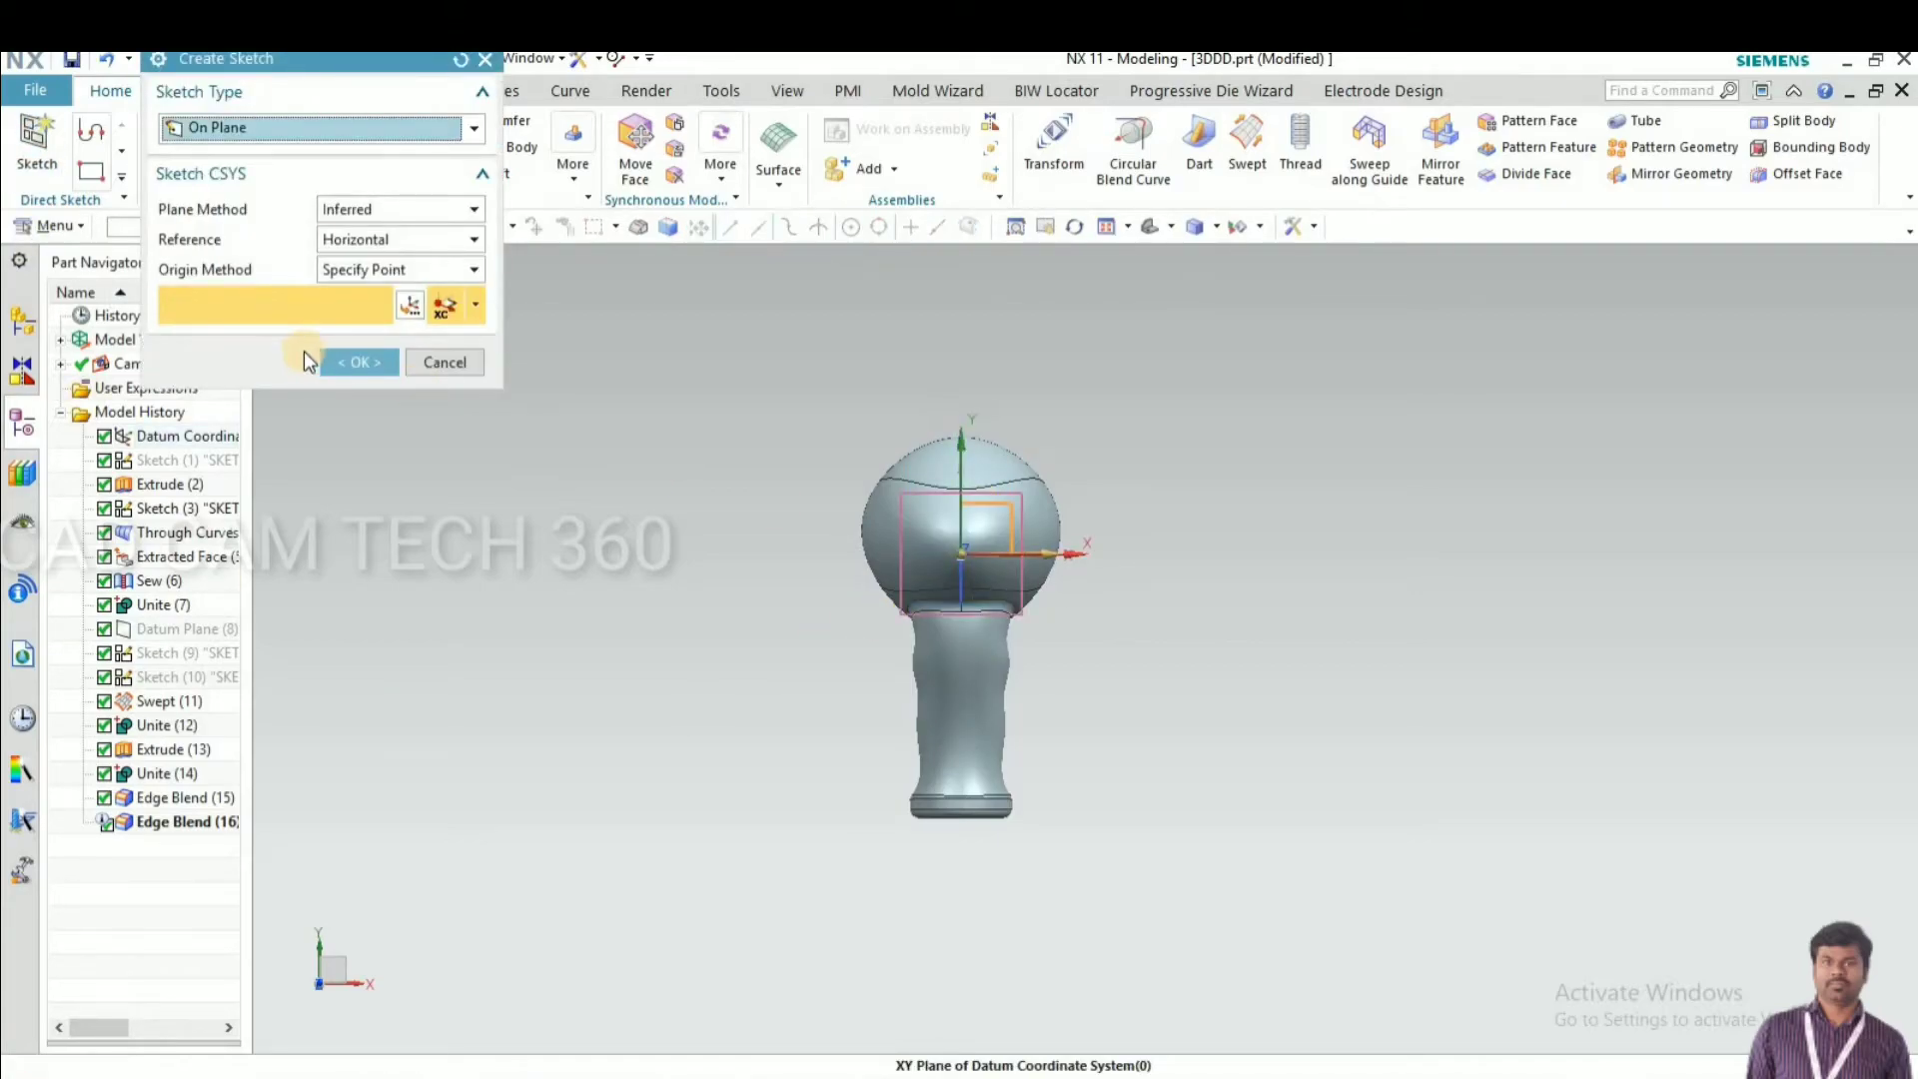
click(338, 363)
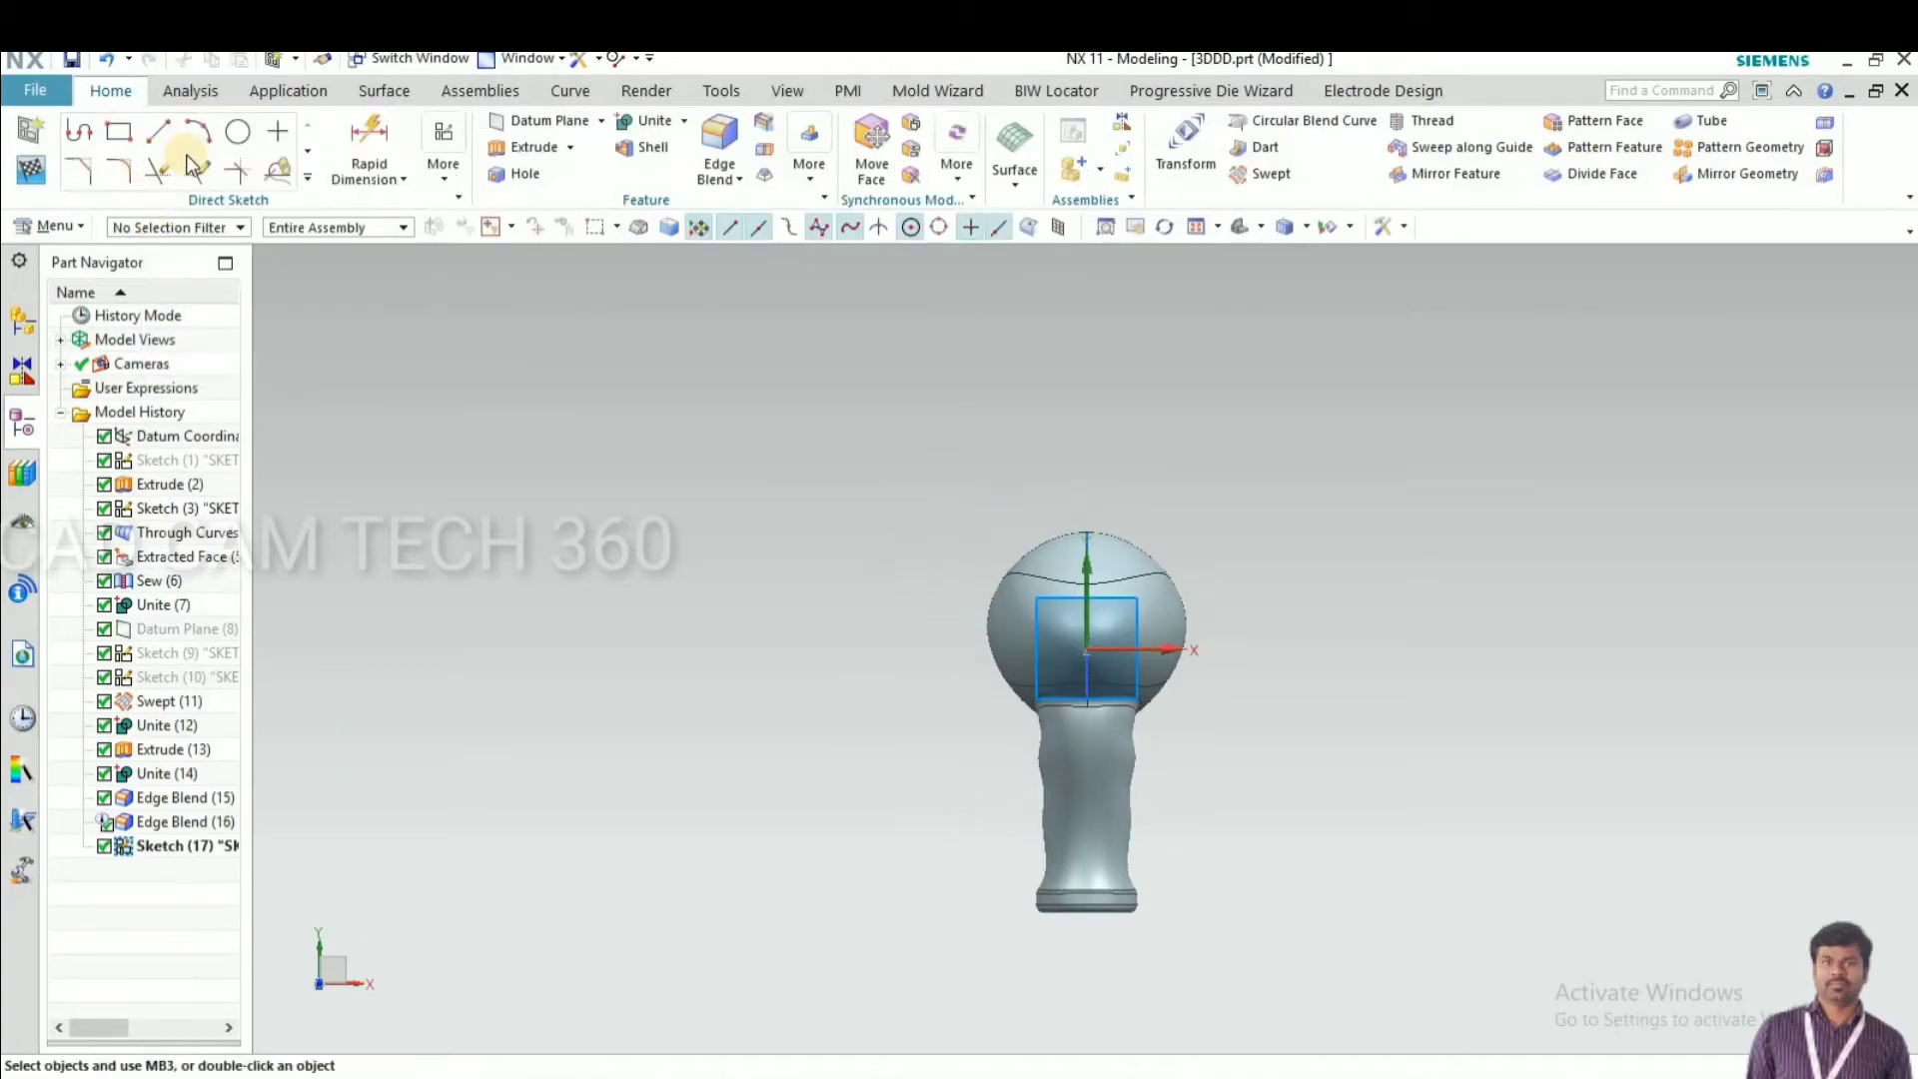
Sketch a circle about 129 mm in diameter beside the domed body, on the negative X side
click(234, 133)
scroll(899, 655, up, 3)
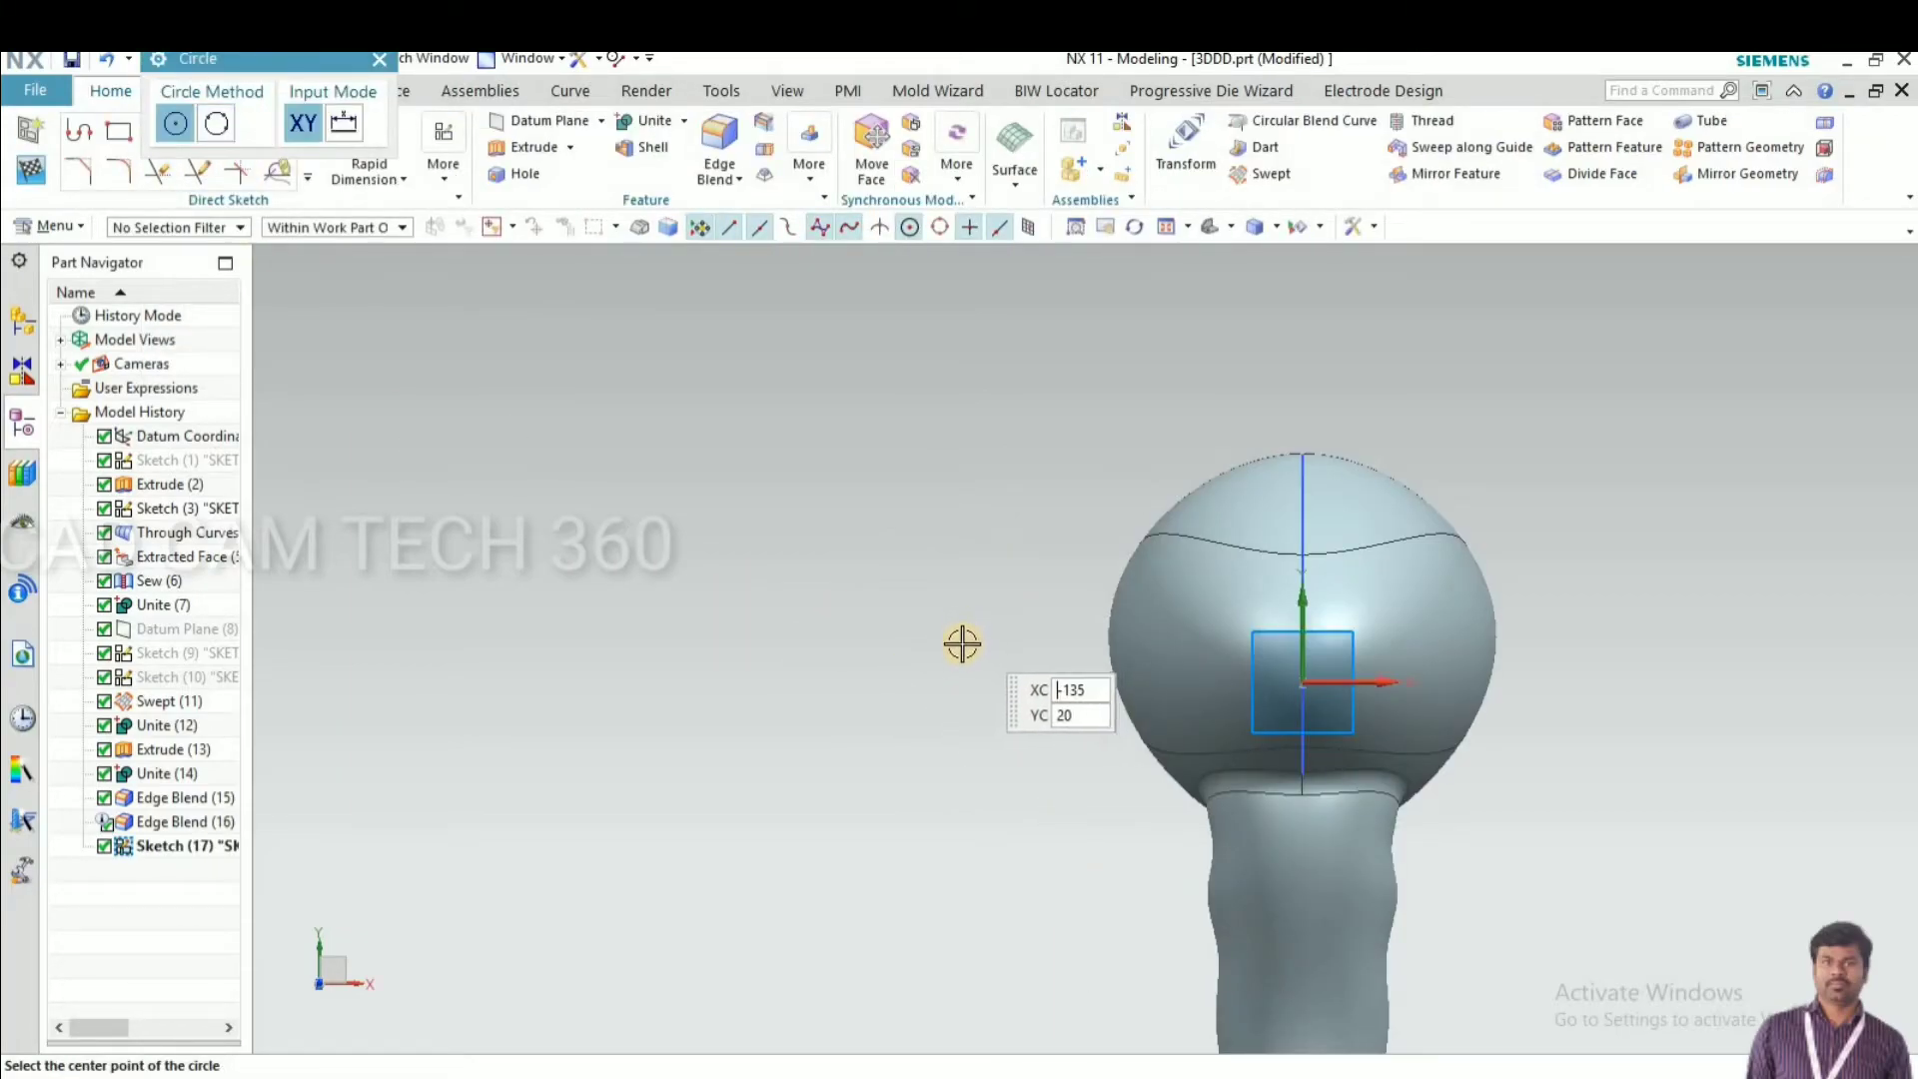
click(961, 644)
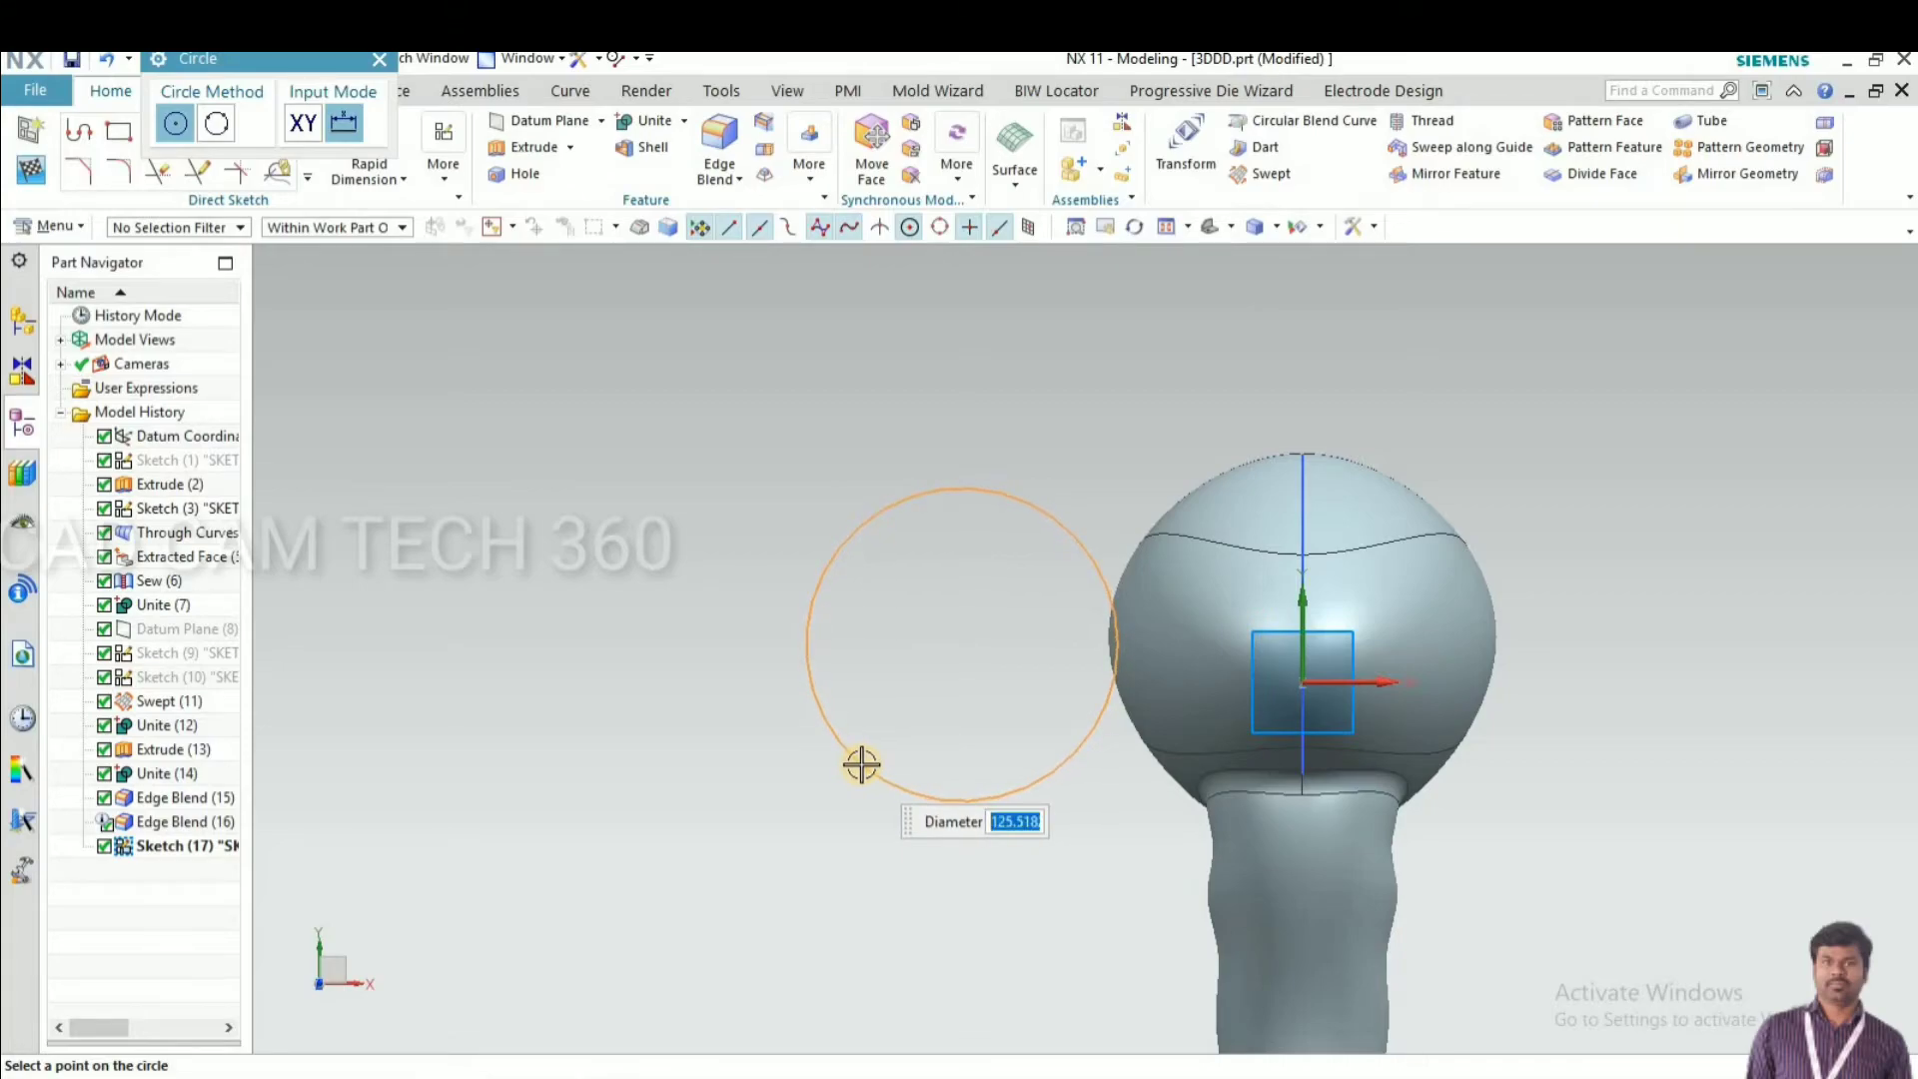
click(845, 768)
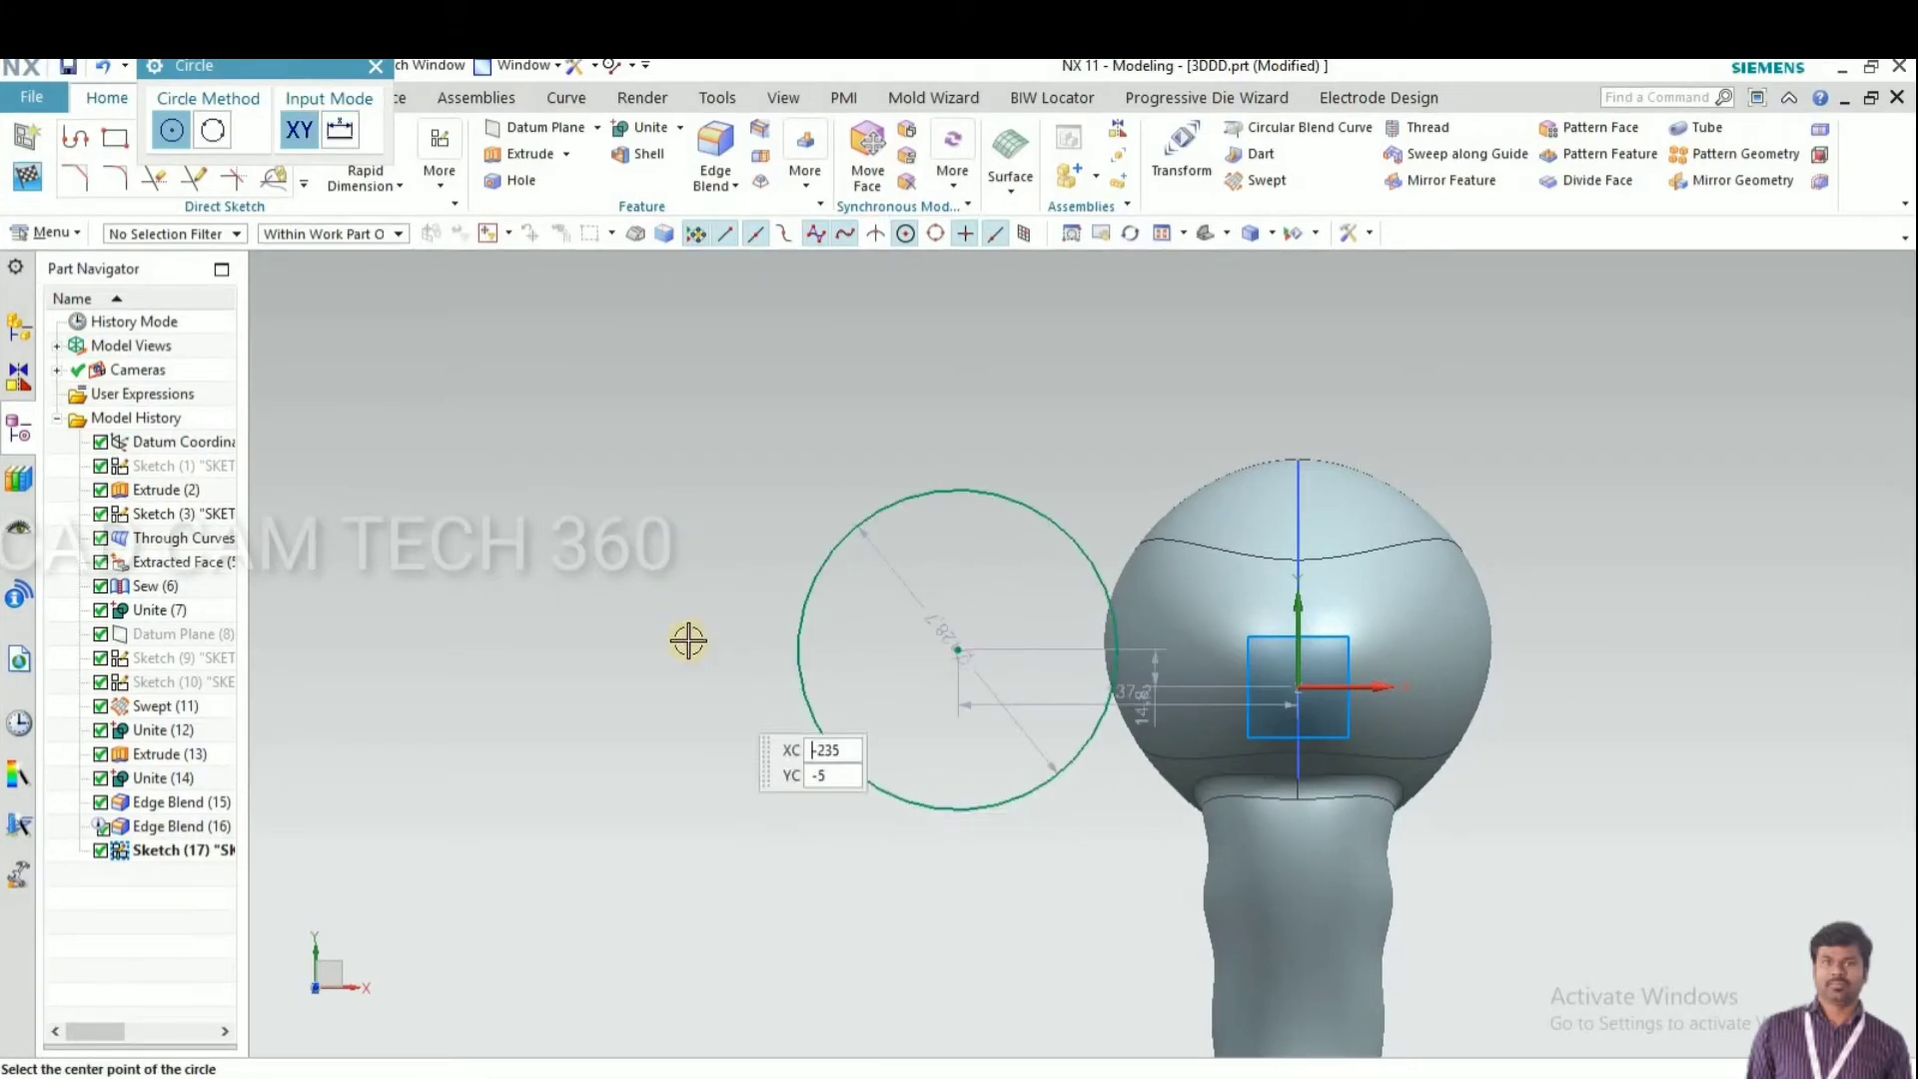
scroll(674, 591, down, 1)
key(Escape)
scroll(698, 492, down, 1)
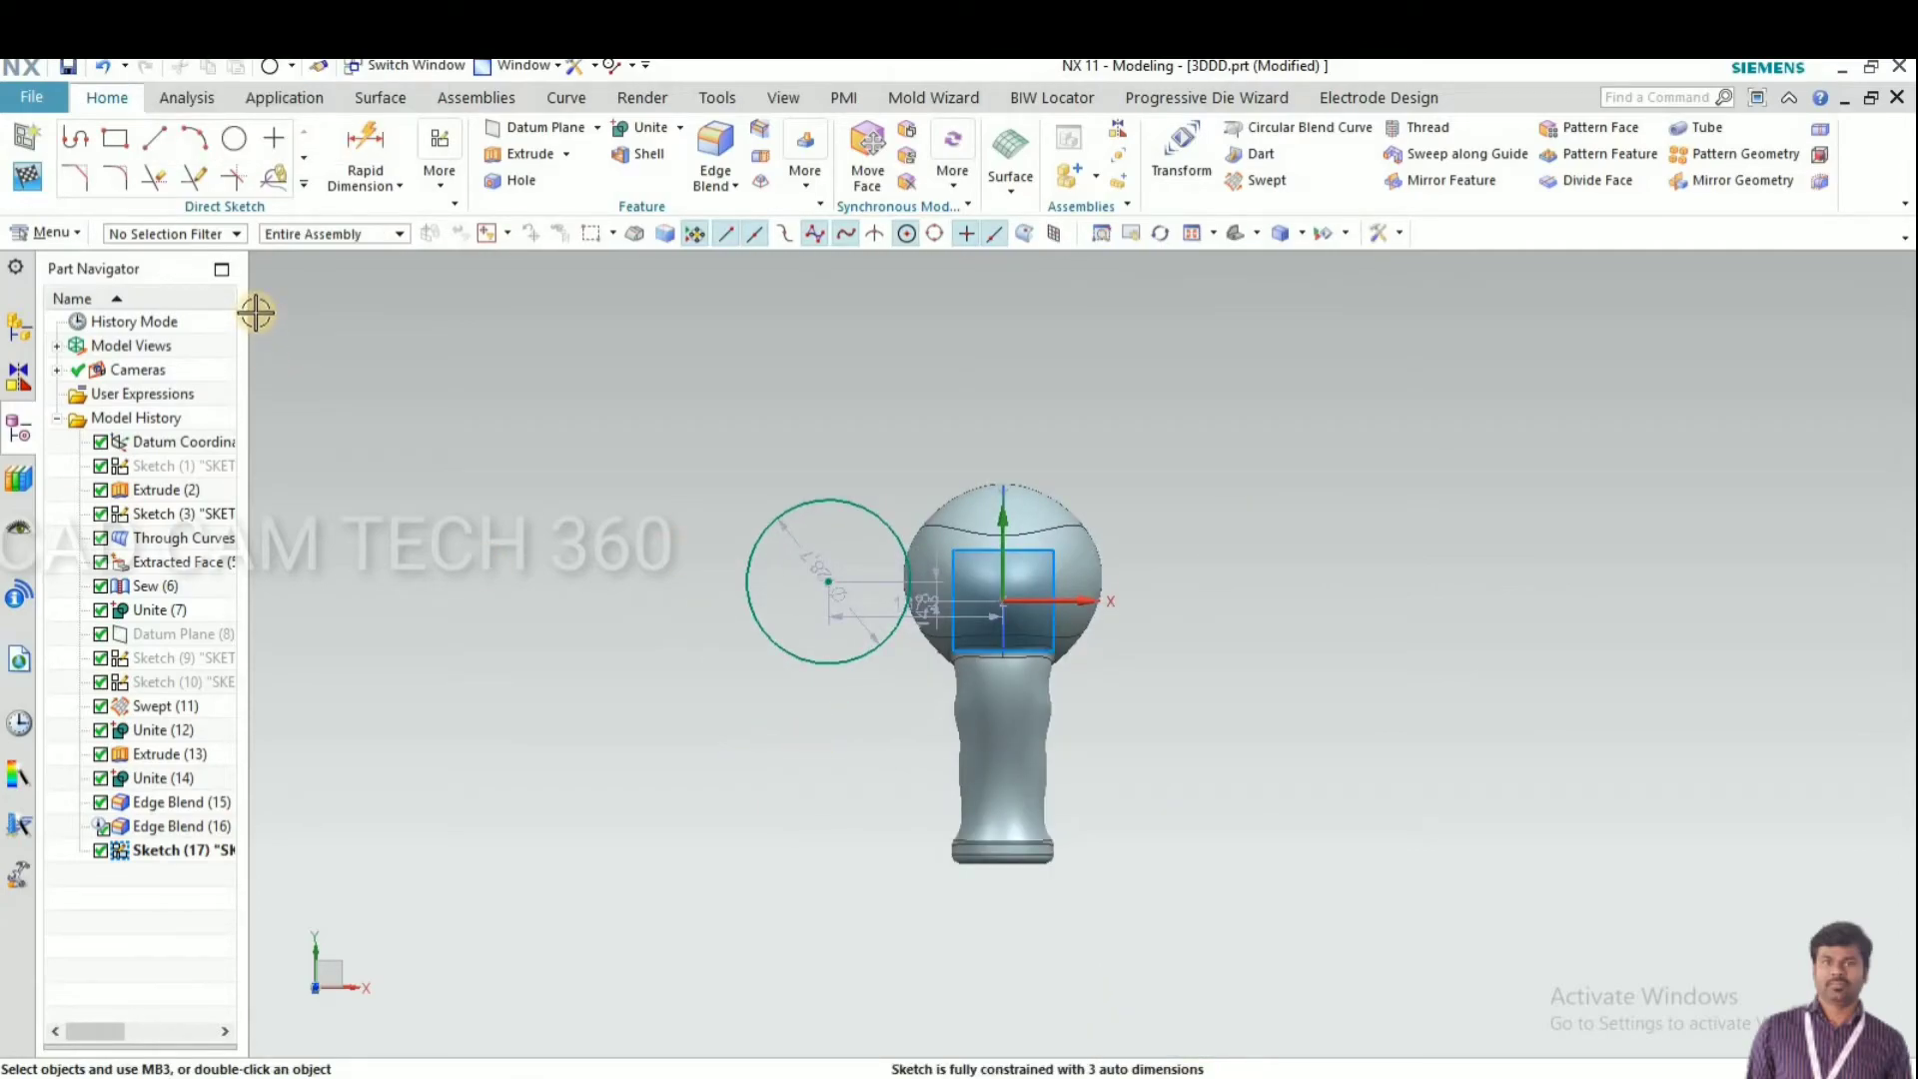
Mirror the circle about the datum's vertical centreline onto the opposite side of the body
click(307, 181)
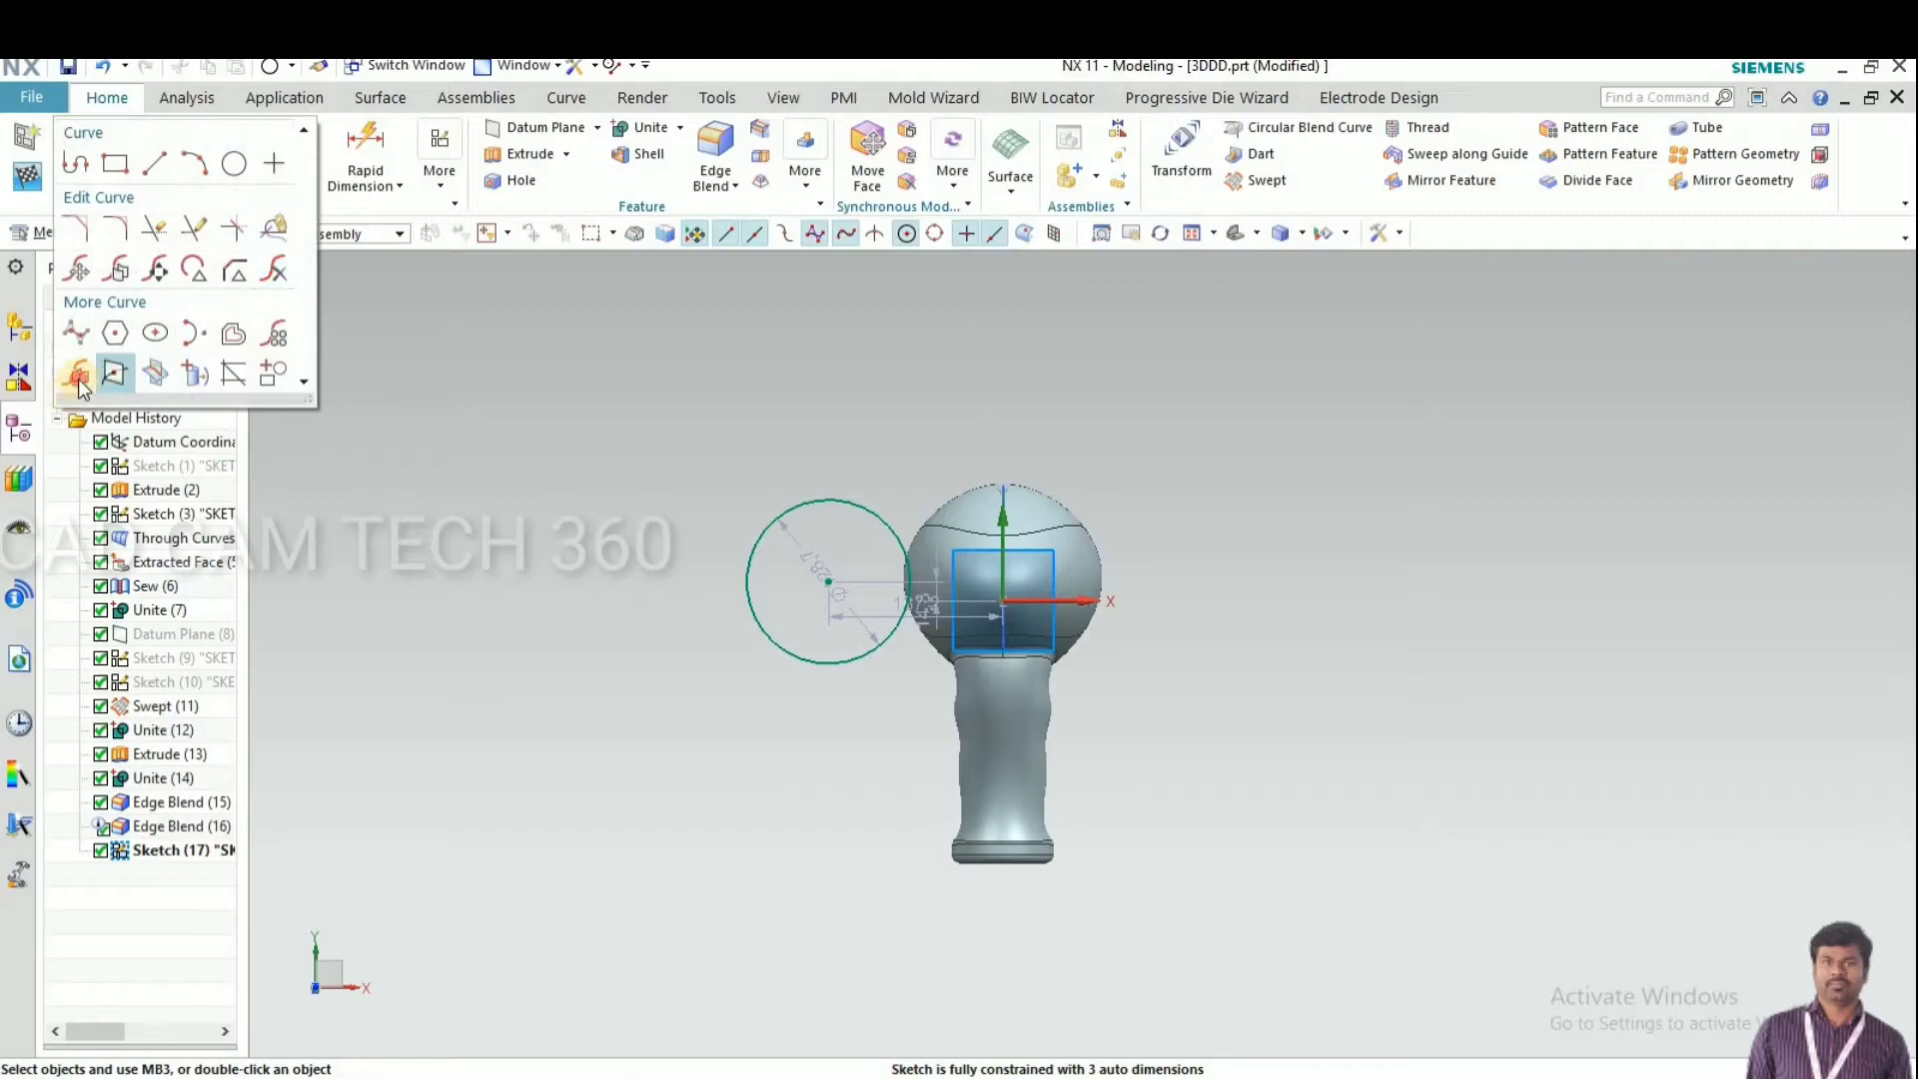
click(775, 523)
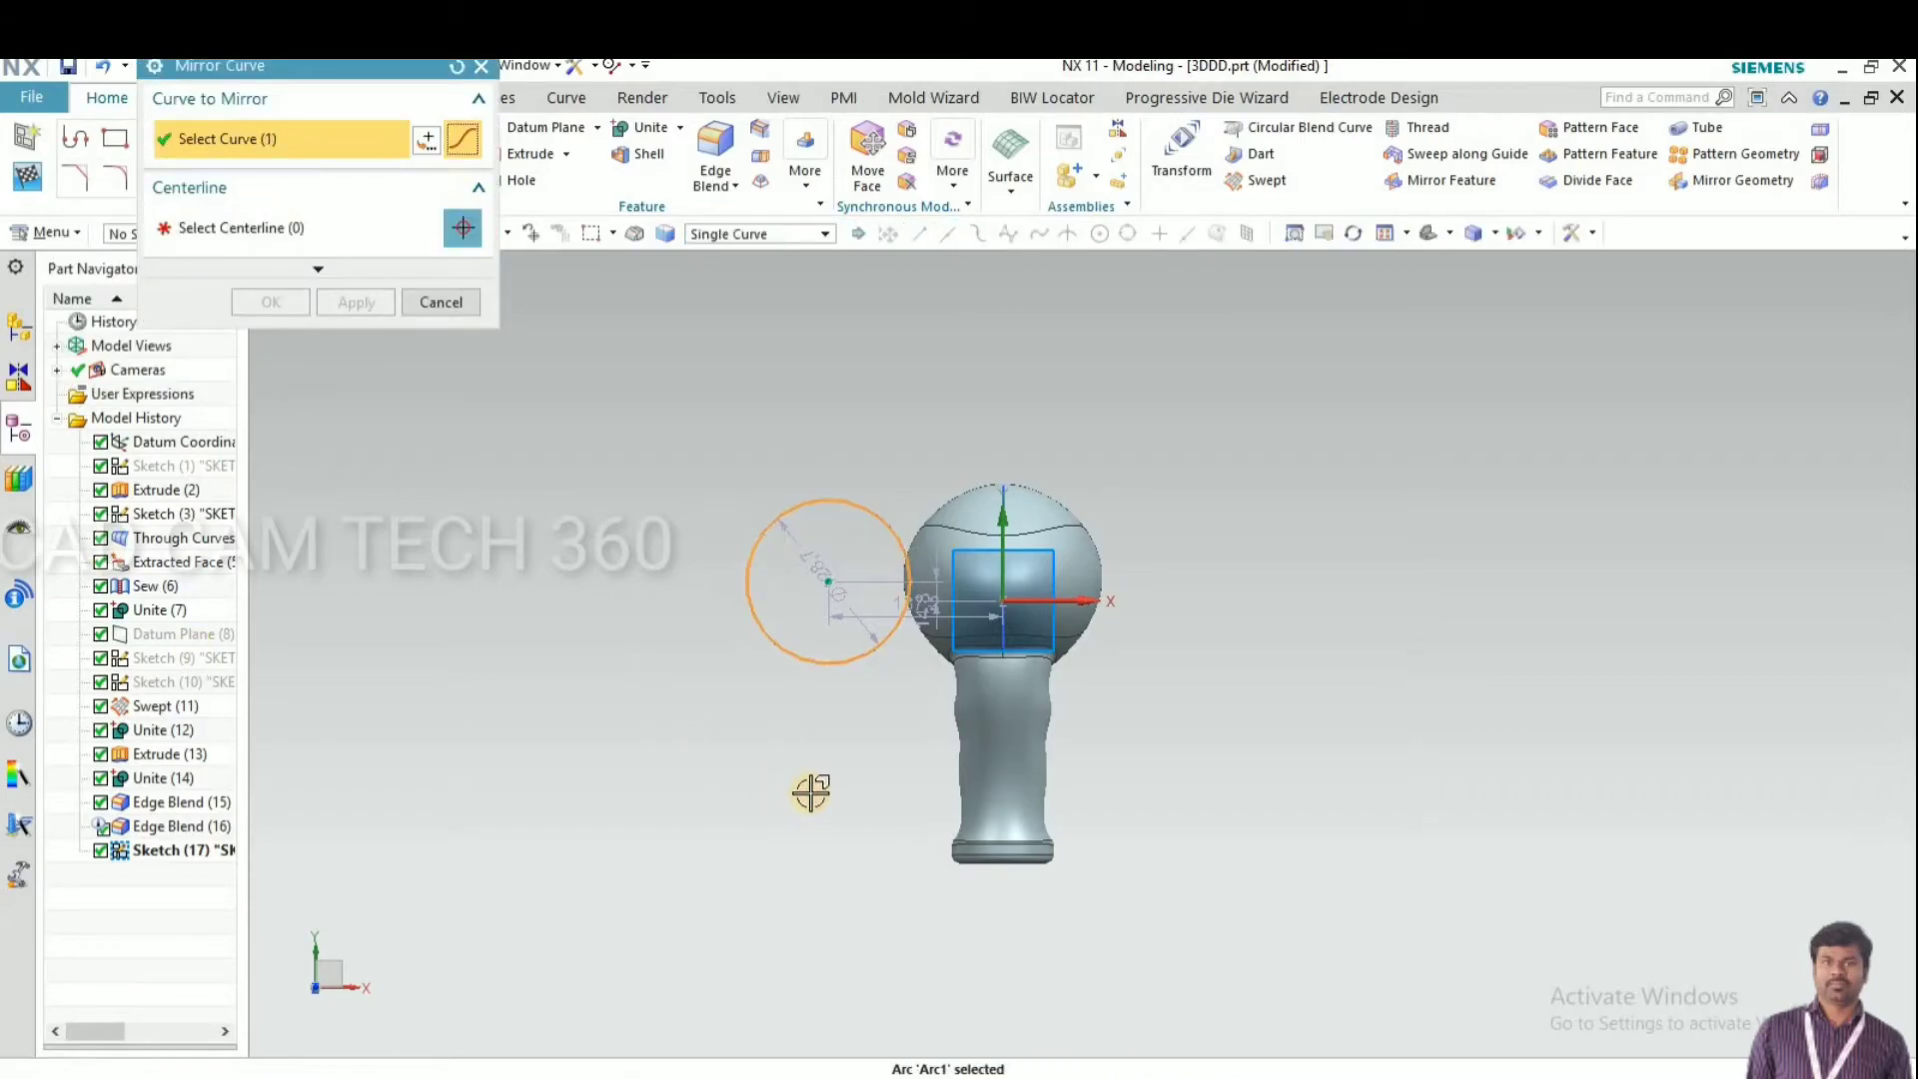
middle_click(880, 748)
middle_drag(826, 754, 877, 630)
scroll(899, 644, up, 3)
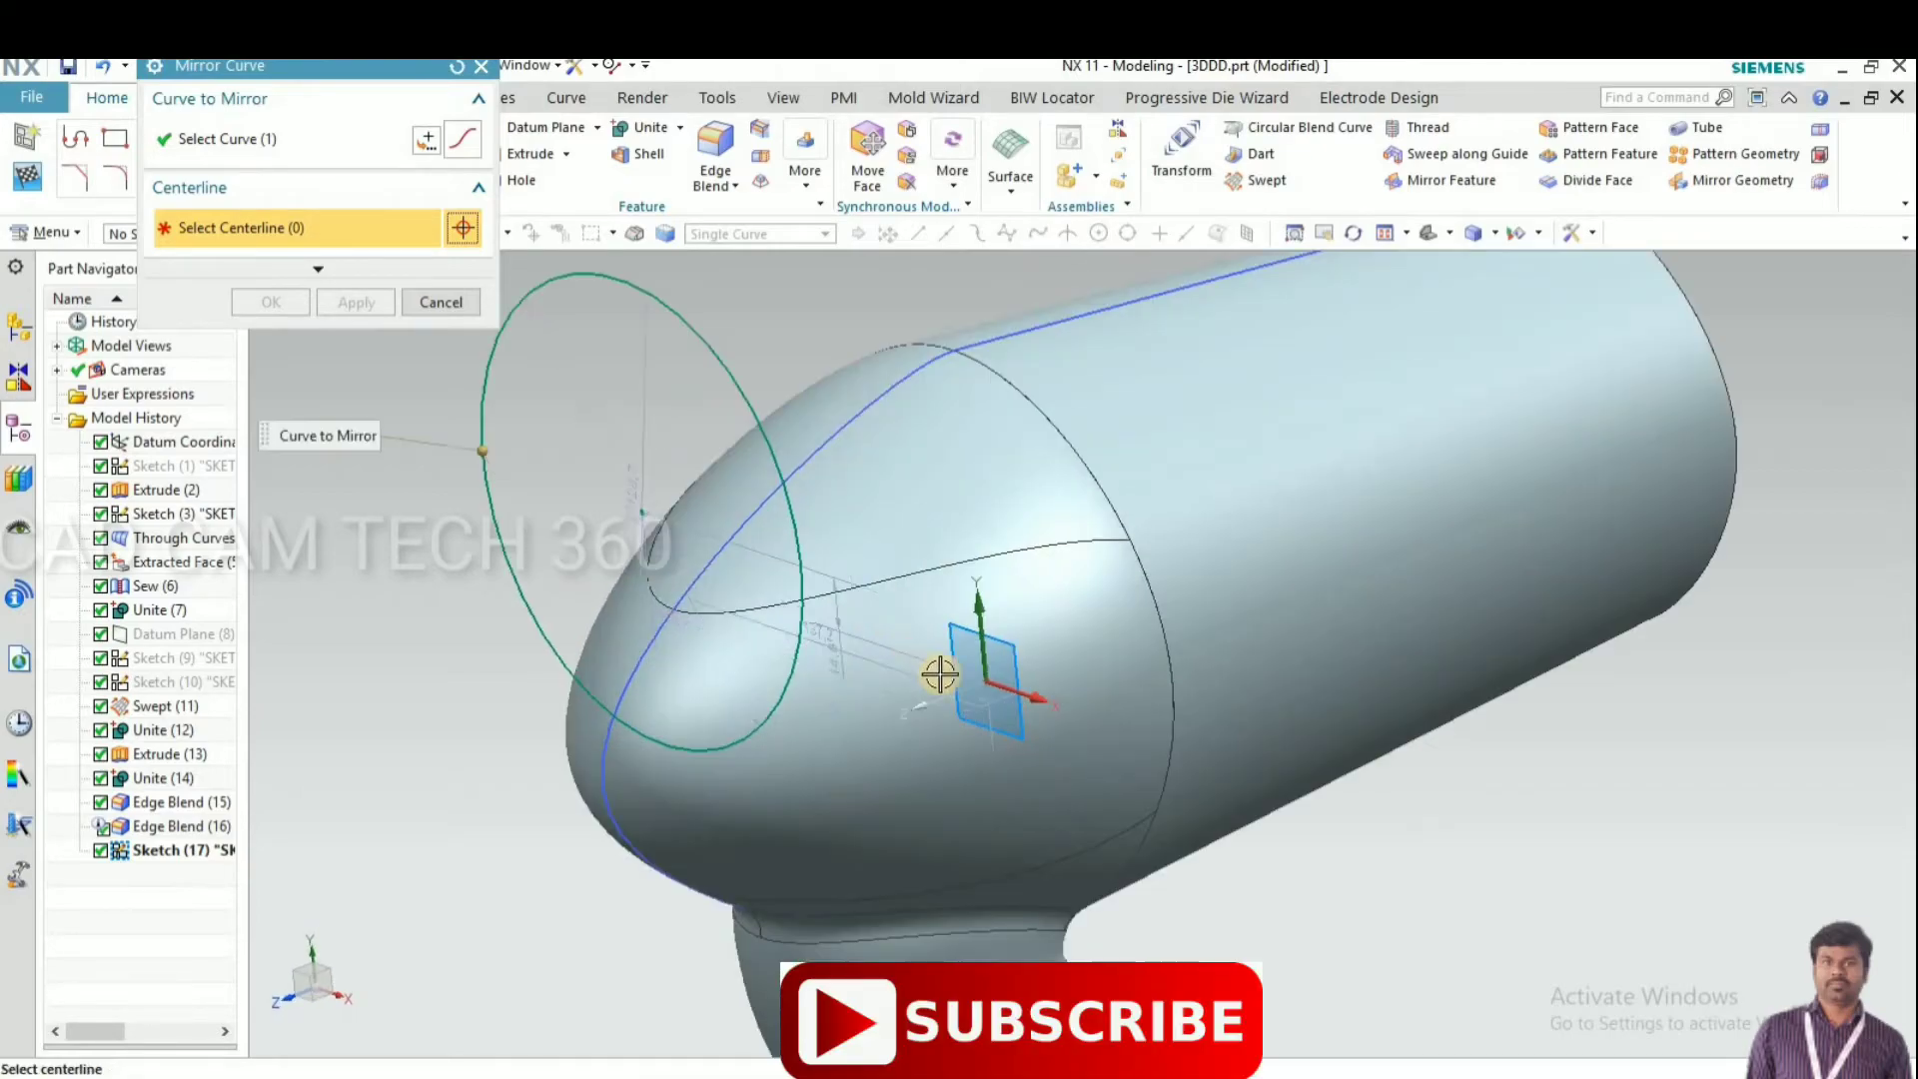
click(946, 673)
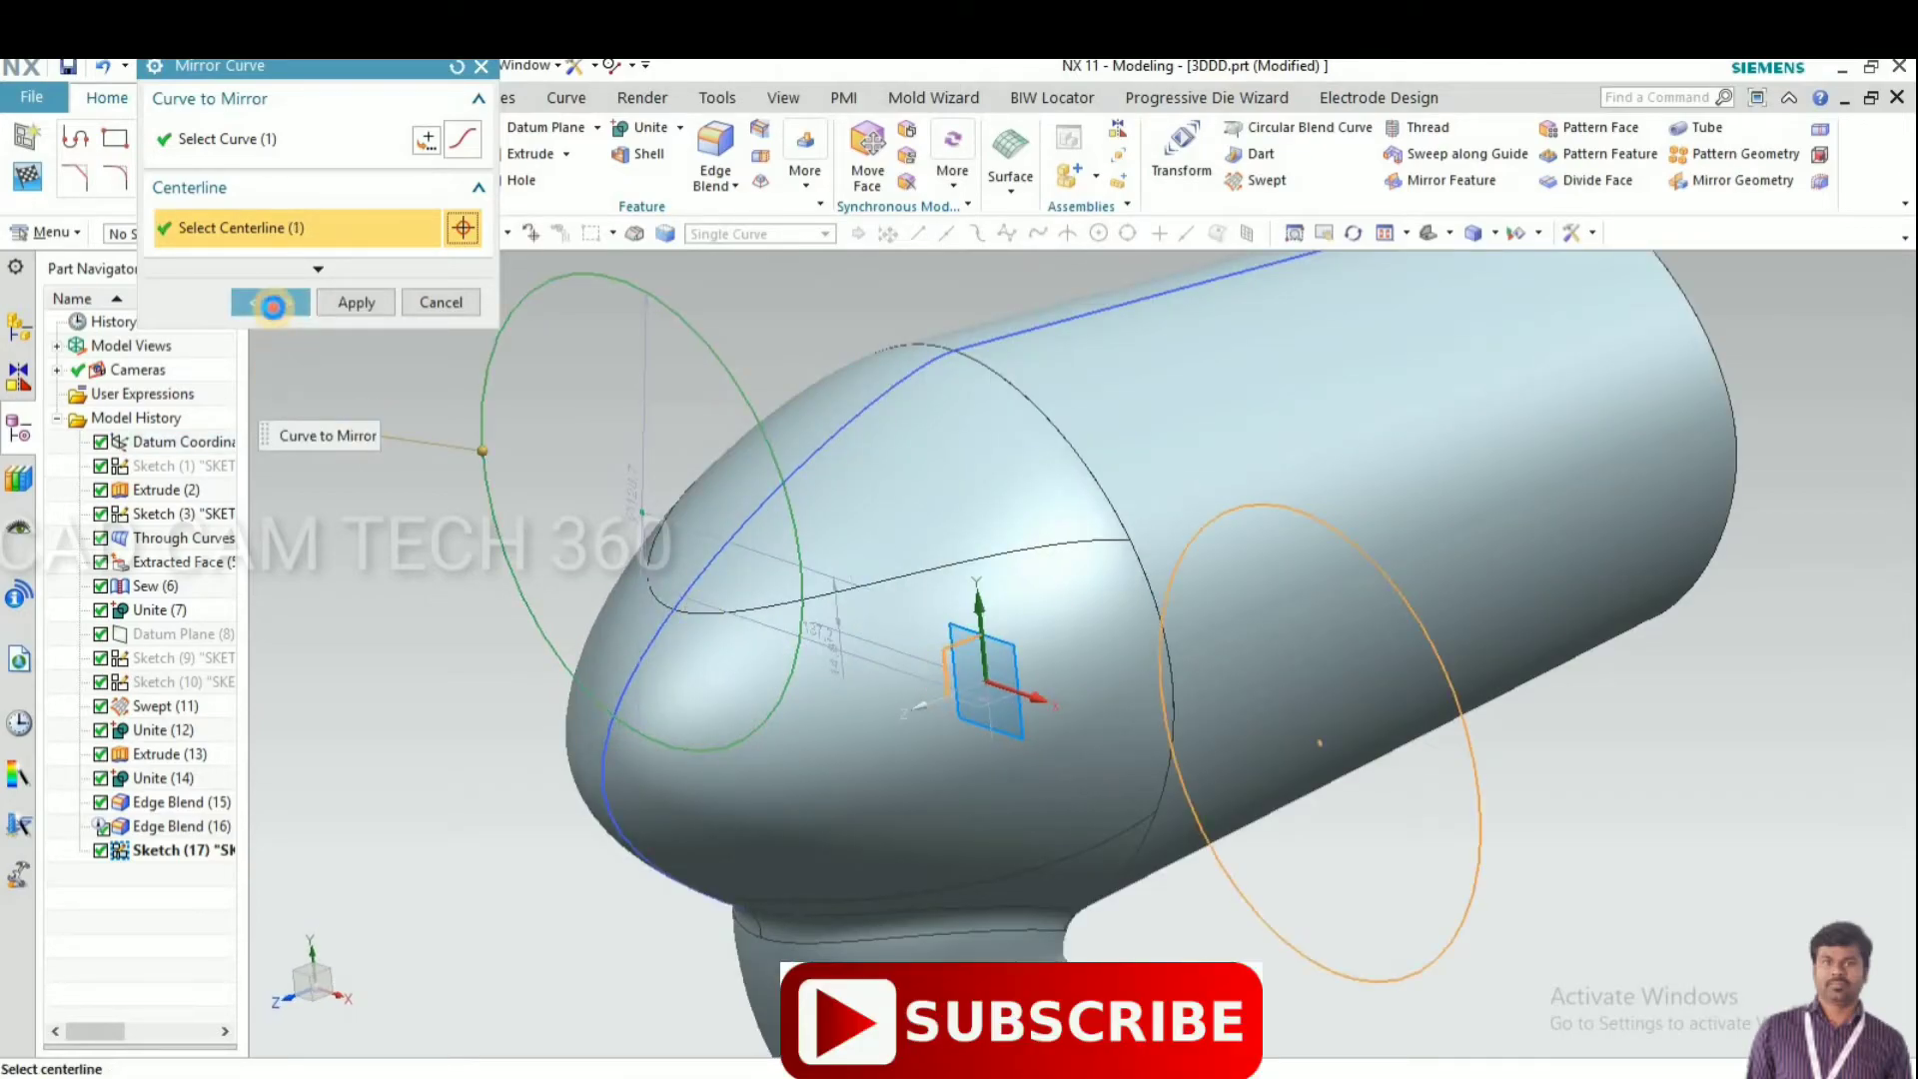
click(271, 302)
Extrude the original circle on the negative X side along ZC, with Sheet as the body type
scroll(702, 693, down, 3)
middle_drag(700, 697, 726, 714)
key(x)
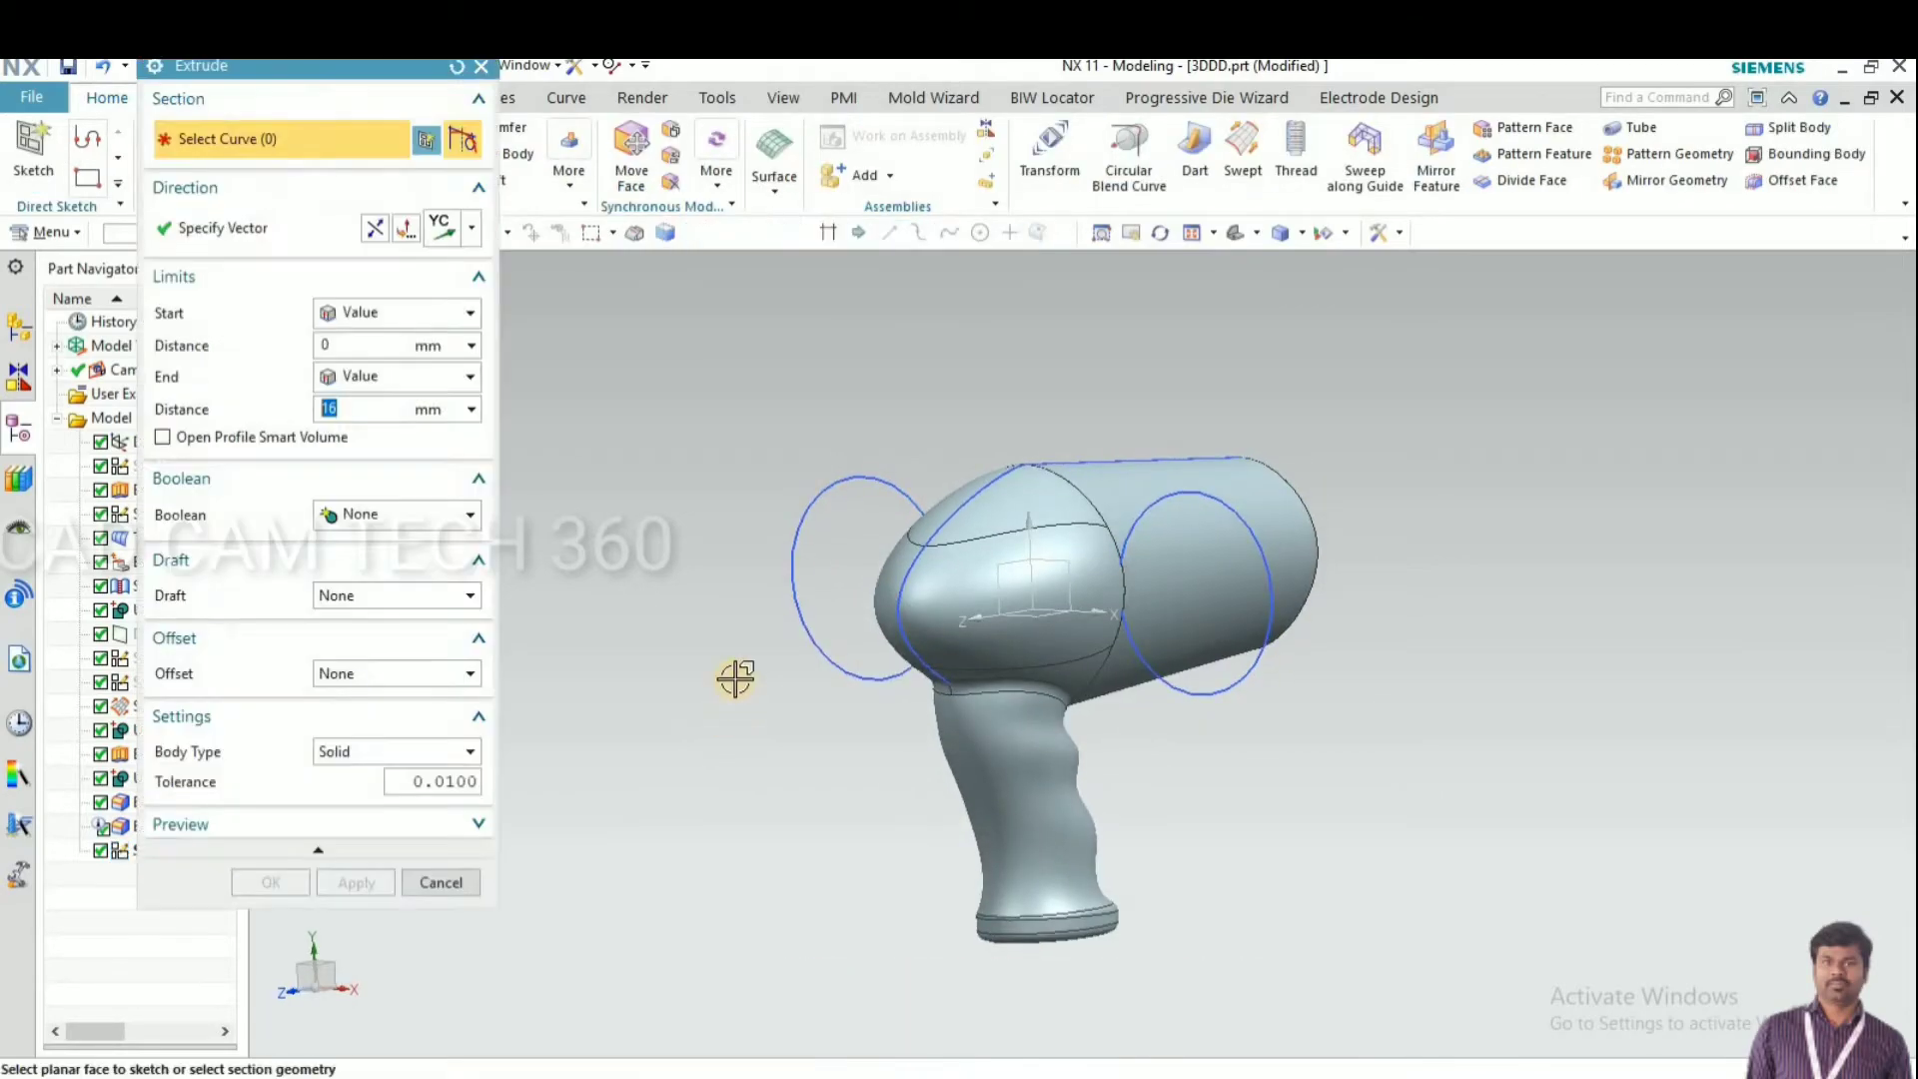
click(791, 625)
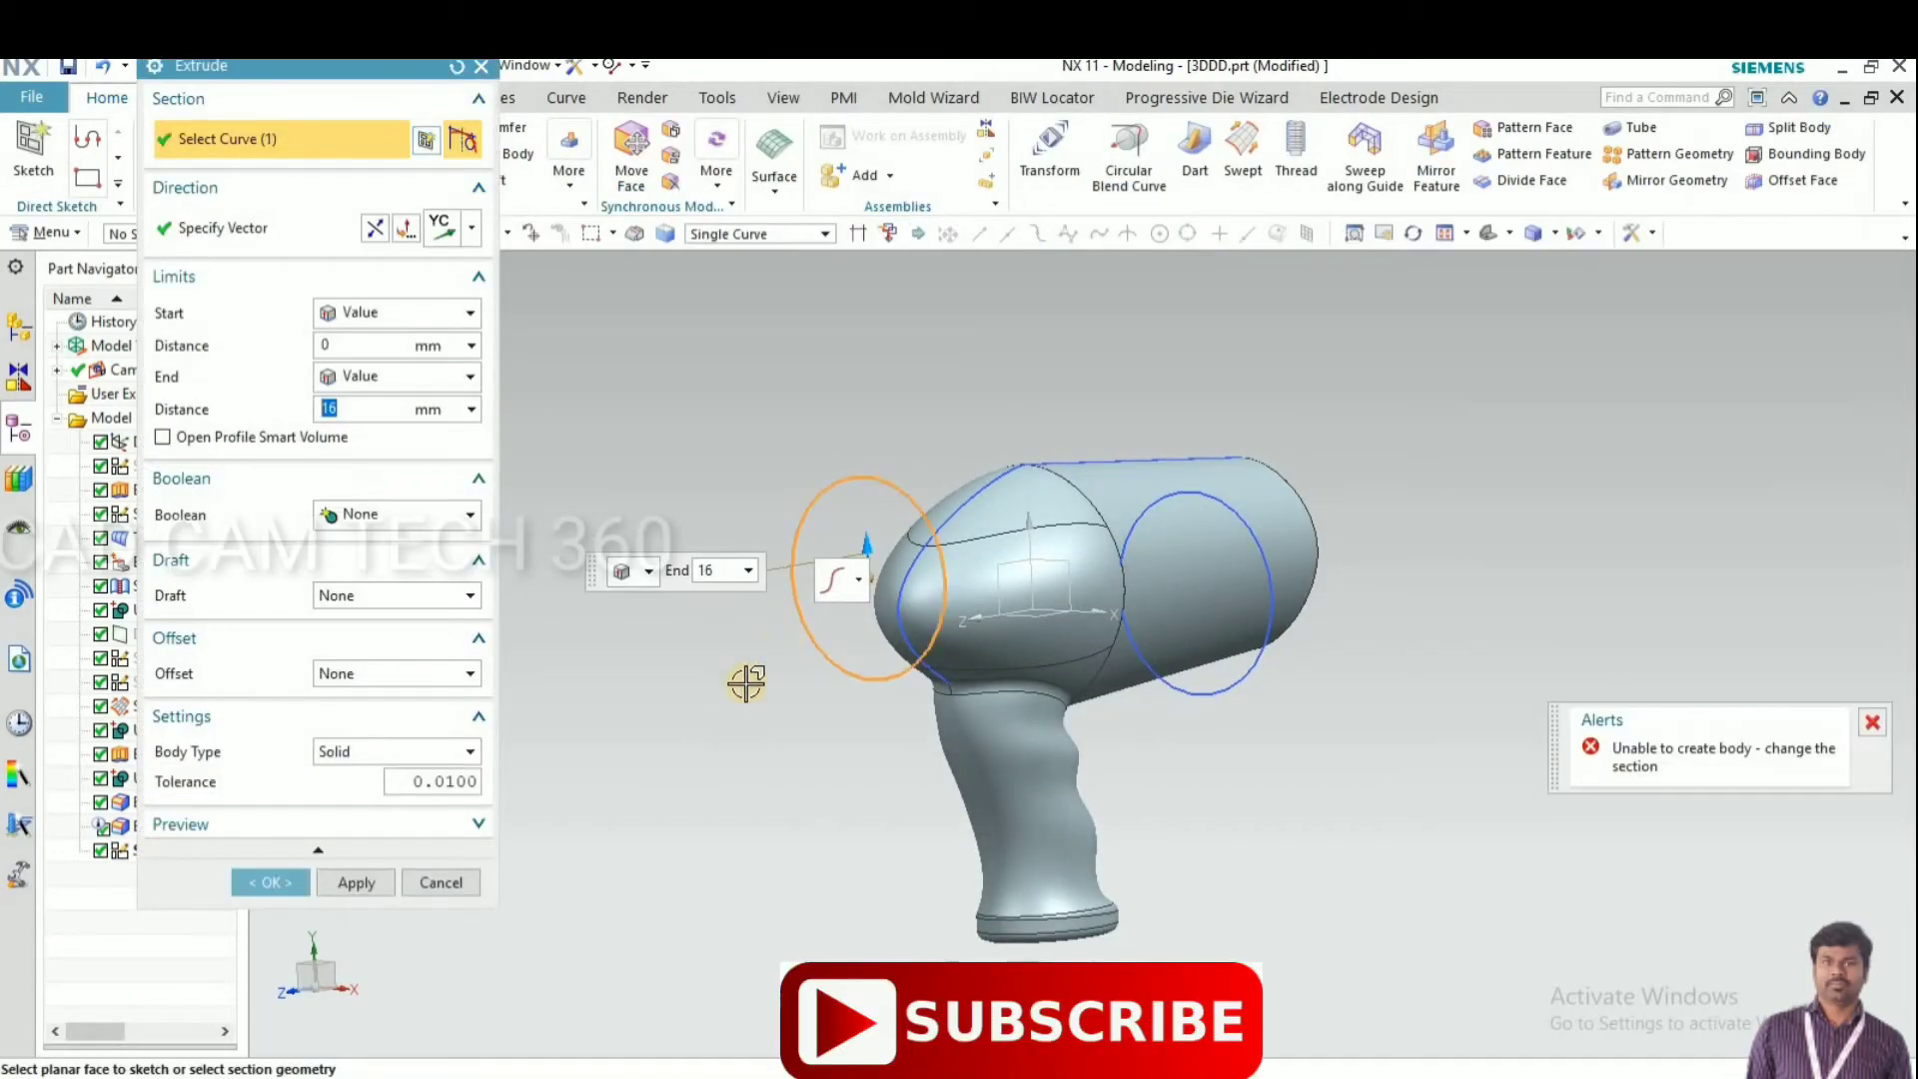
click(471, 229)
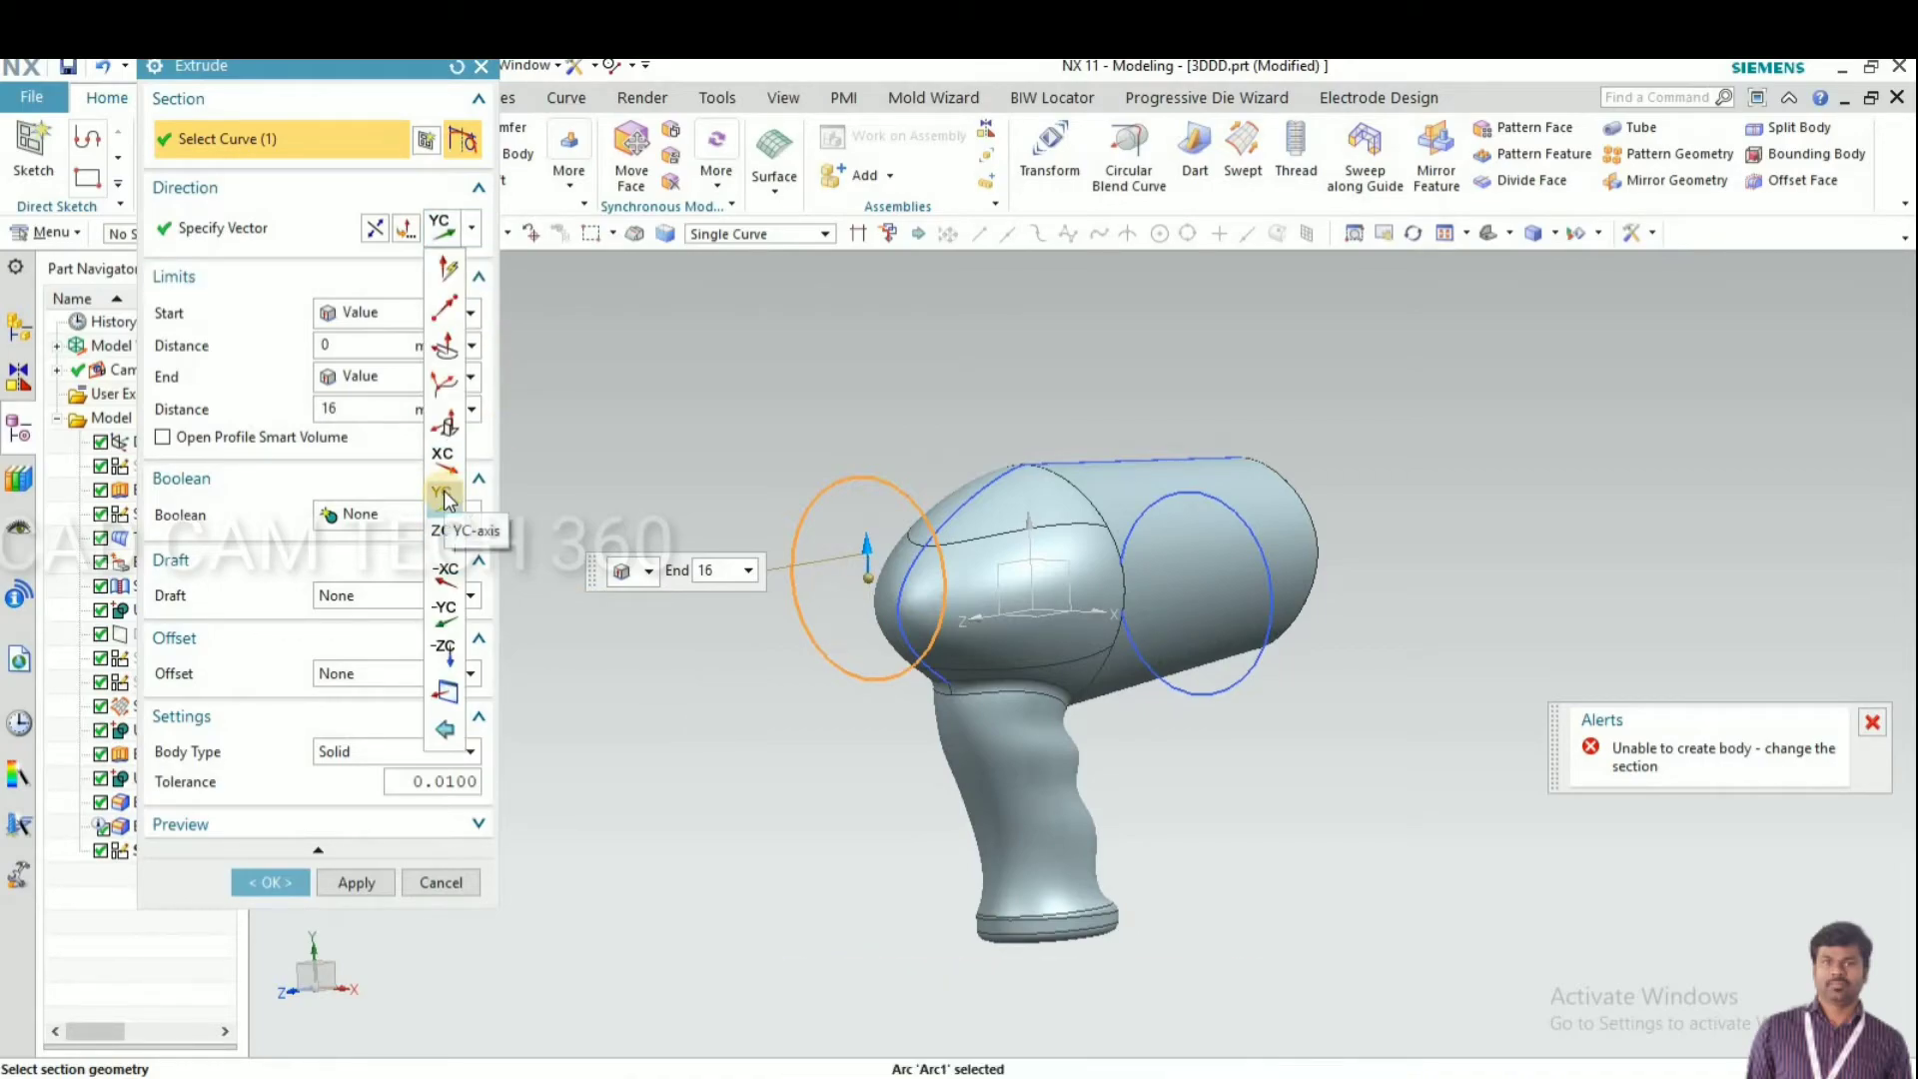
click(443, 535)
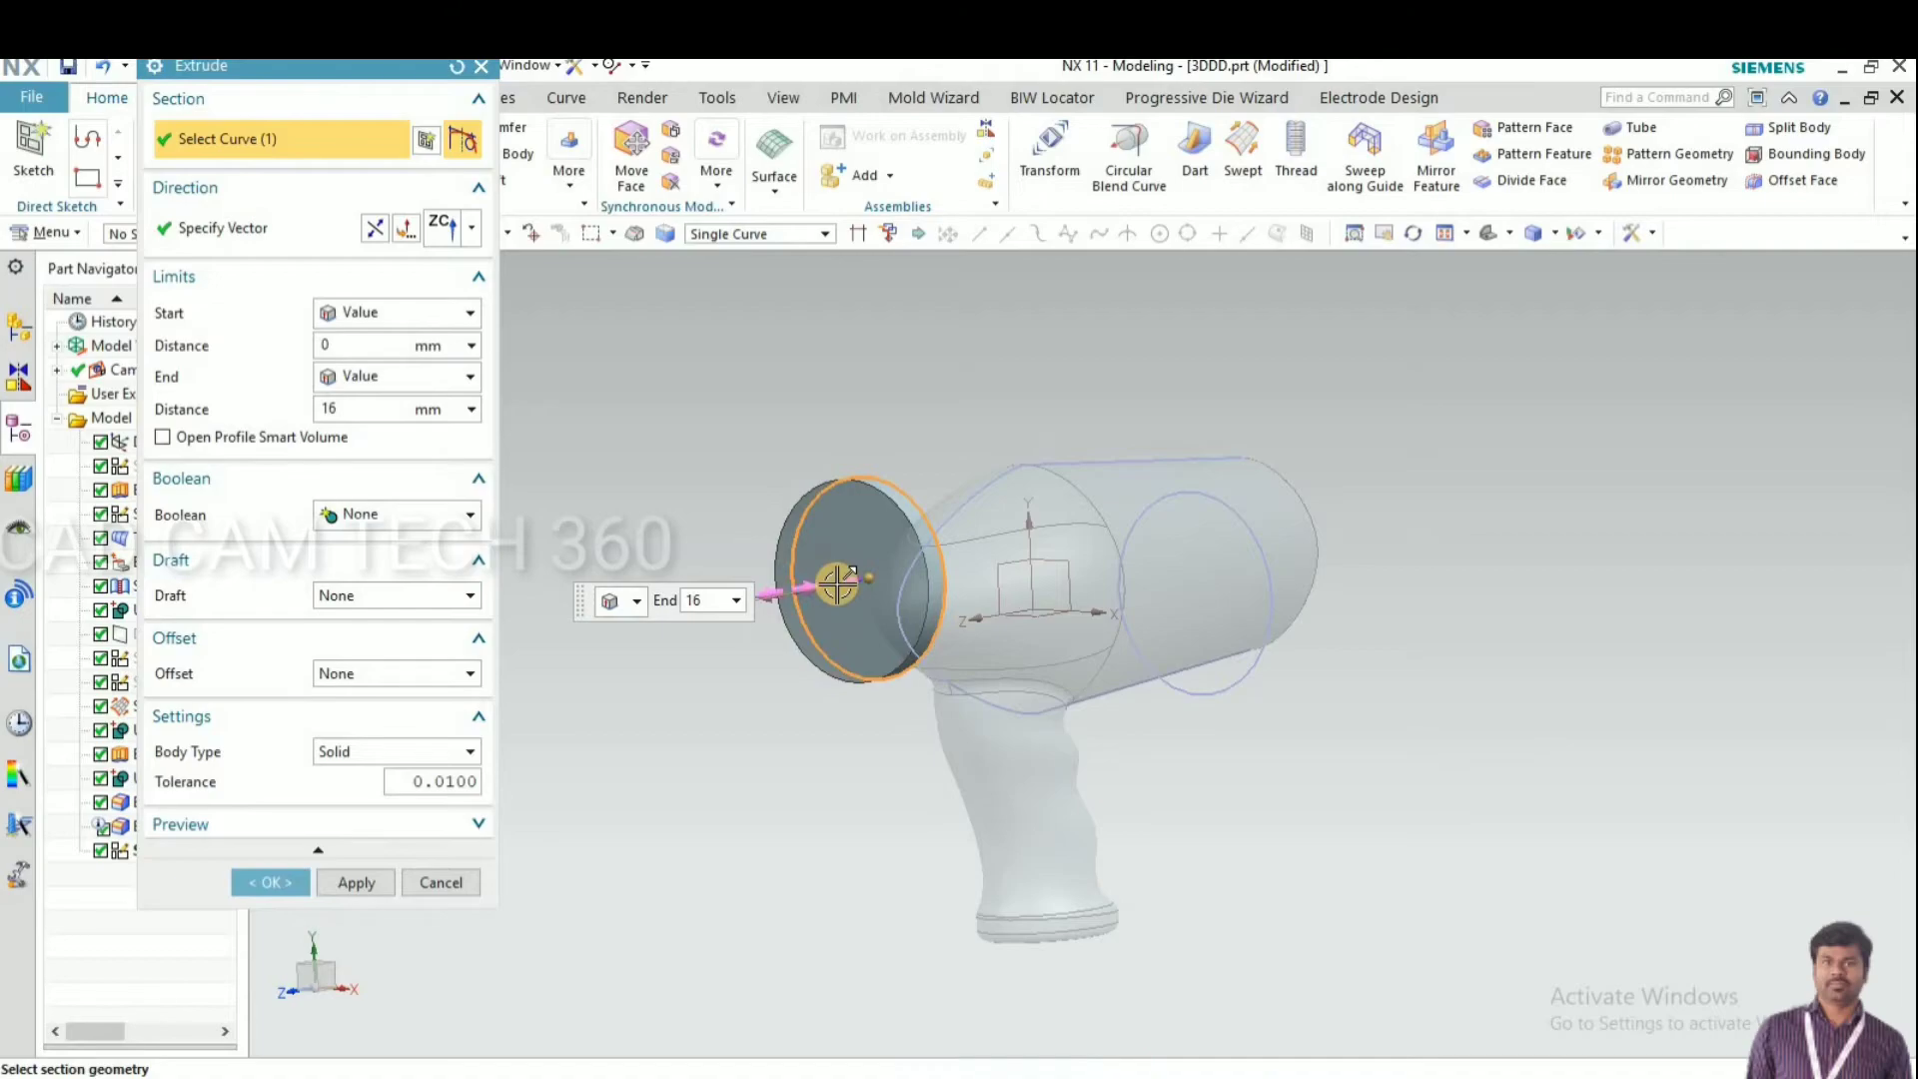
click(376, 750)
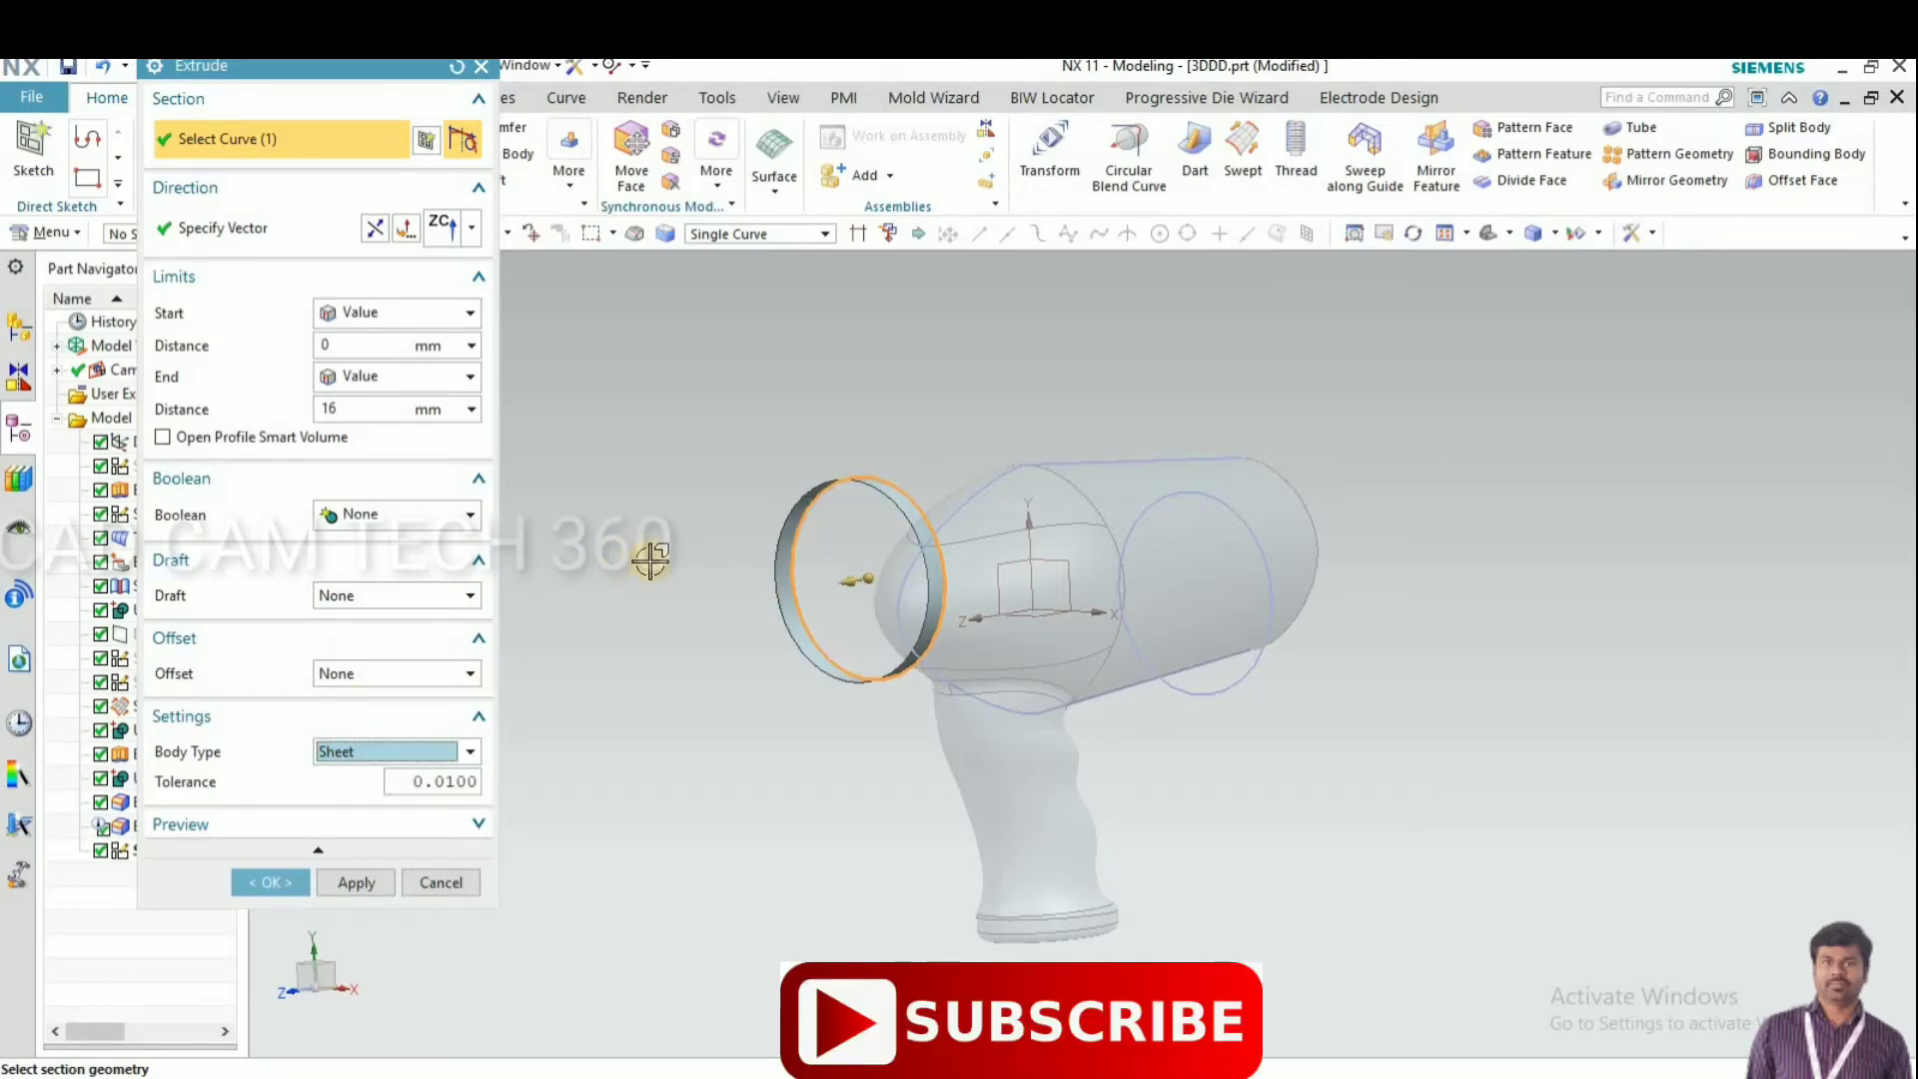
Draft the extruded circle from its start limit and set the extrusion limits from -90 to 155 mm
middle_drag(676, 663, 380, 604)
click(380, 597)
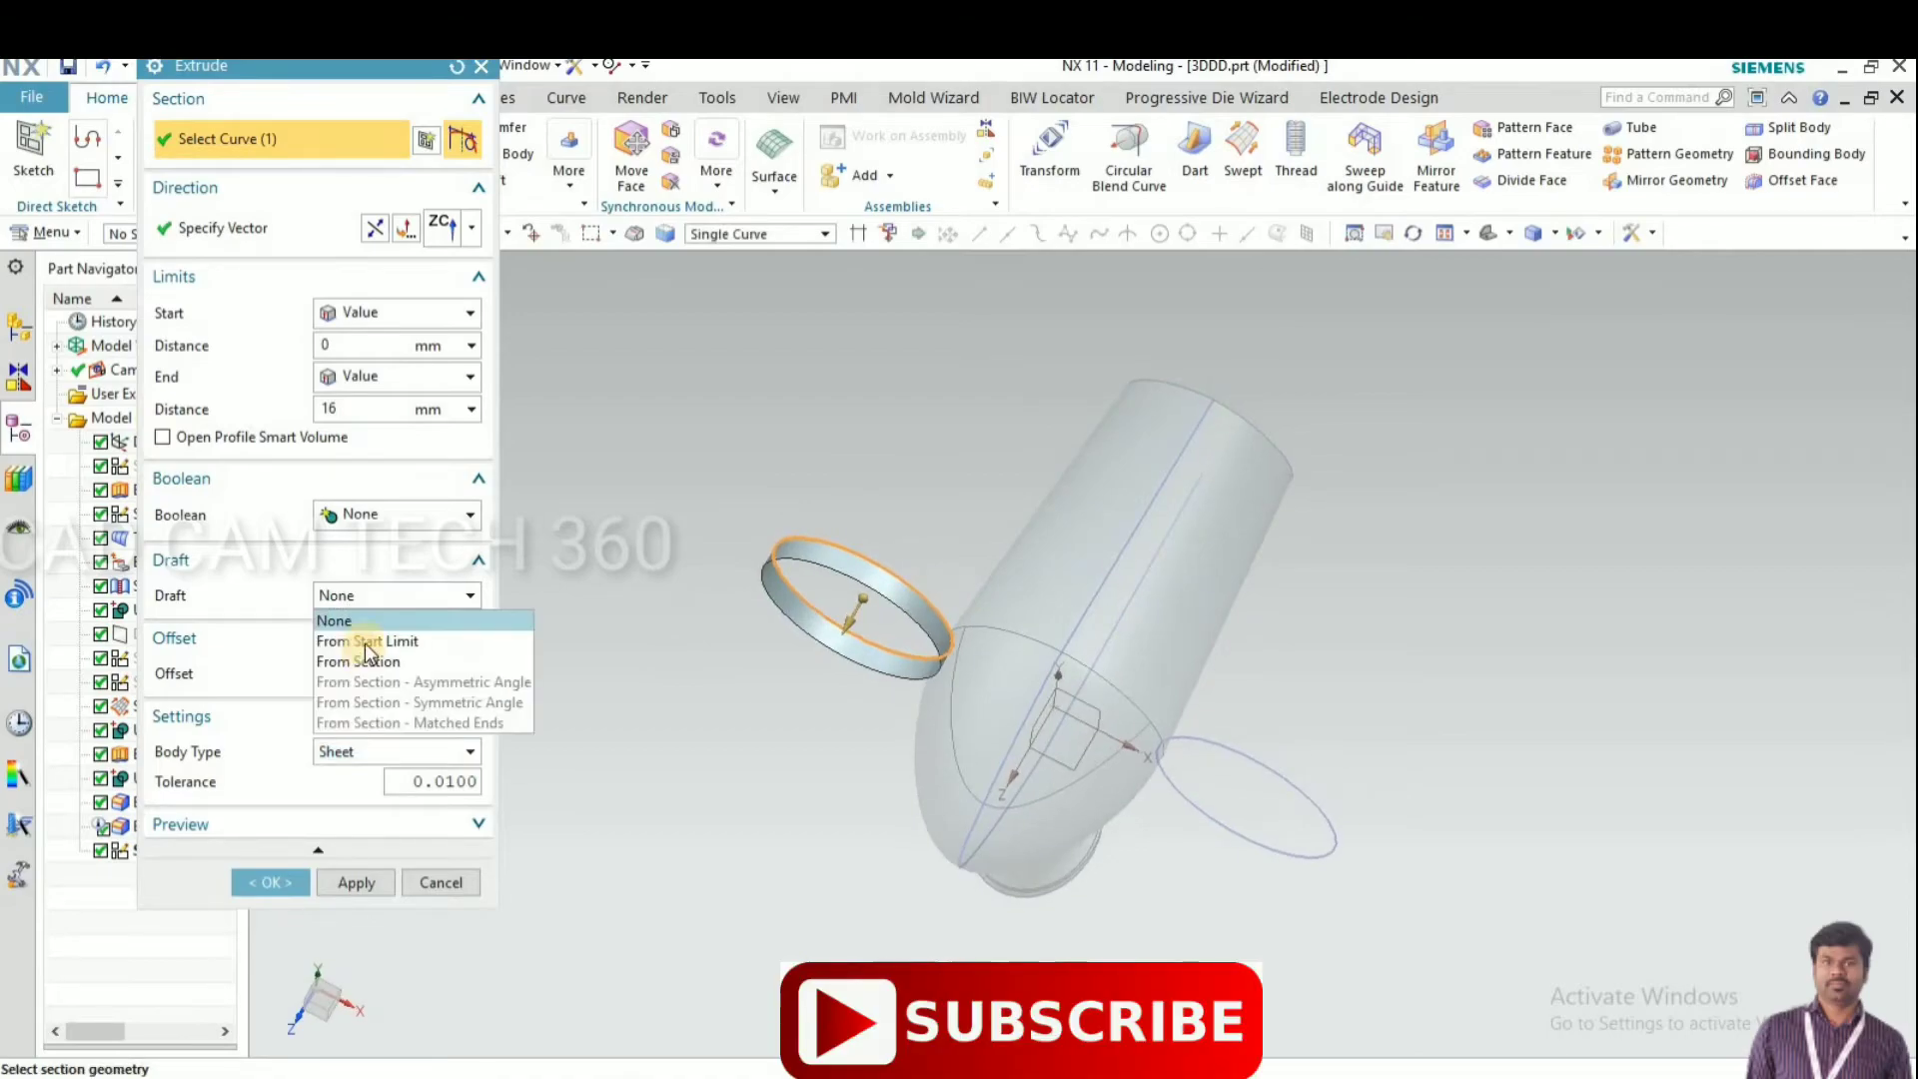
click(373, 638)
drag(817, 713, 770, 822)
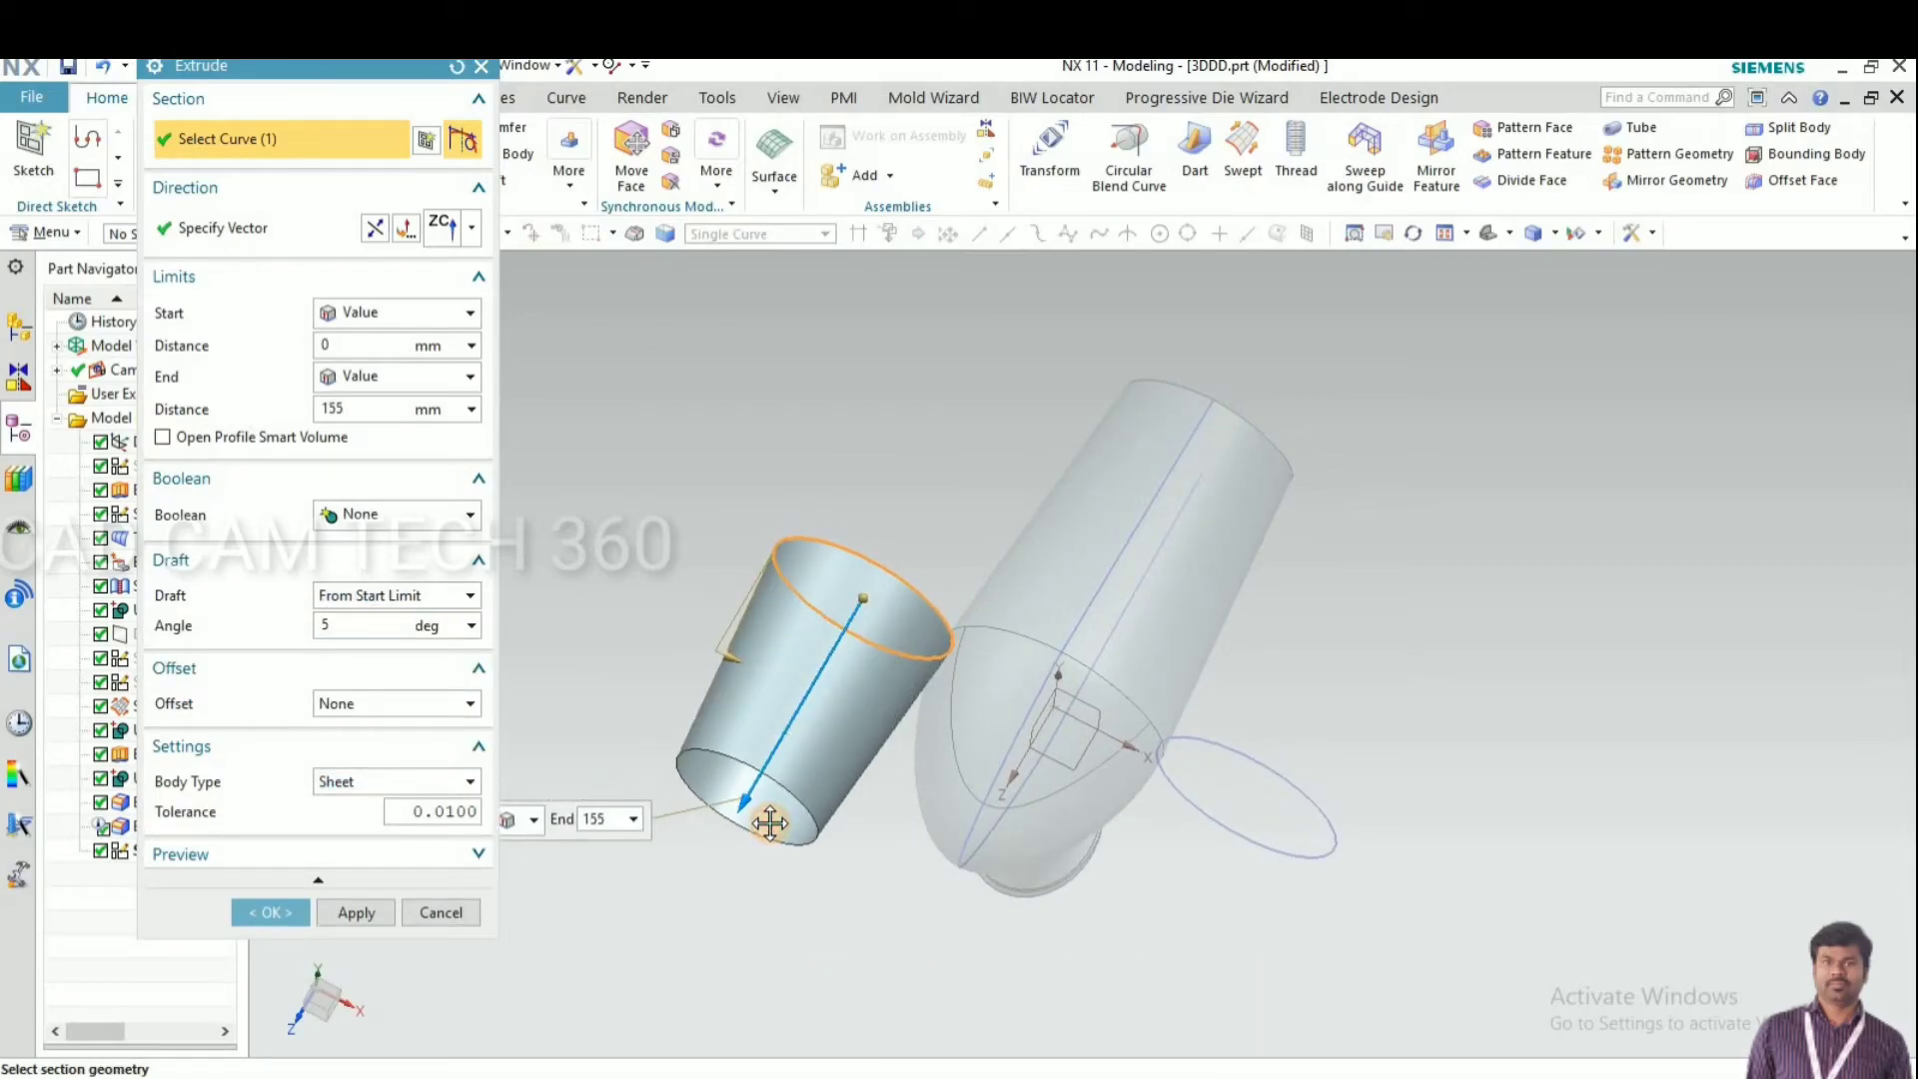
drag(859, 600, 931, 484)
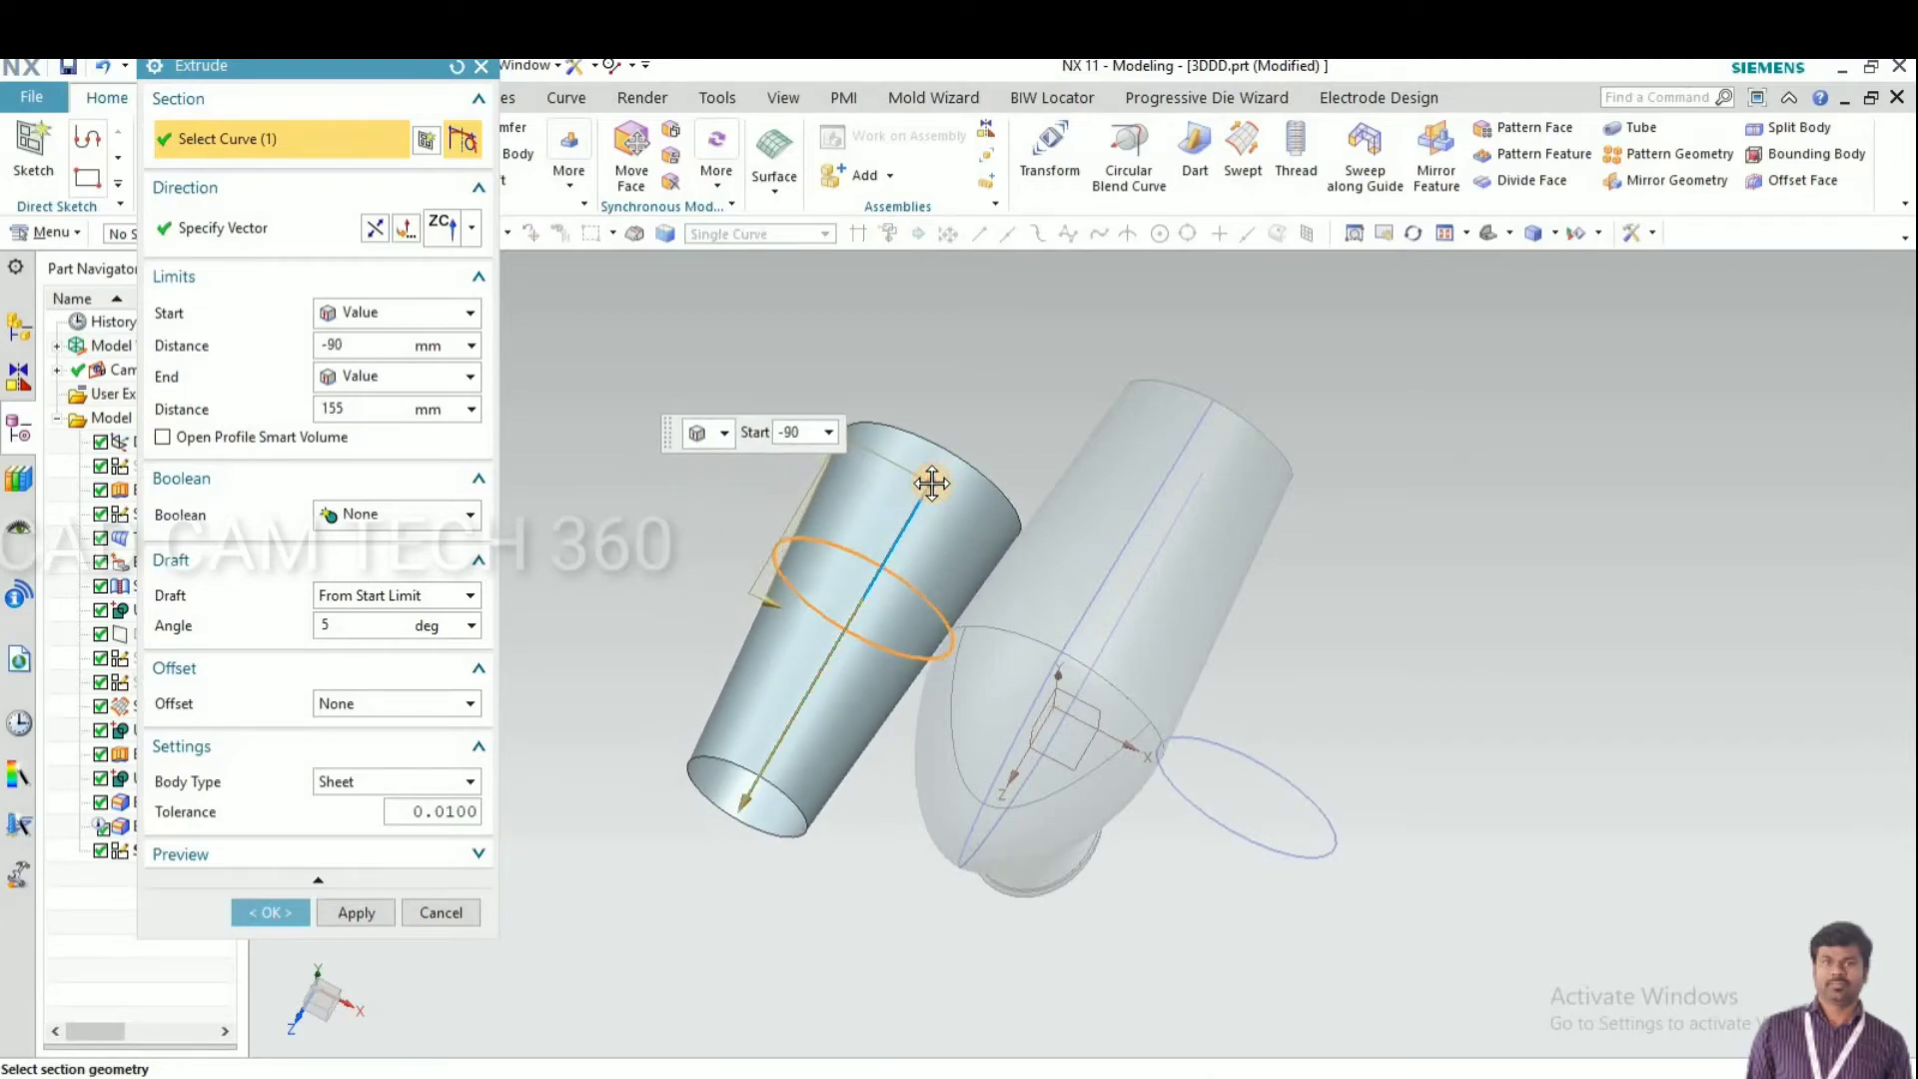
Set the sheet's draft angle to -6 degrees and finish the extrusion
middle_drag(852, 650, 904, 548)
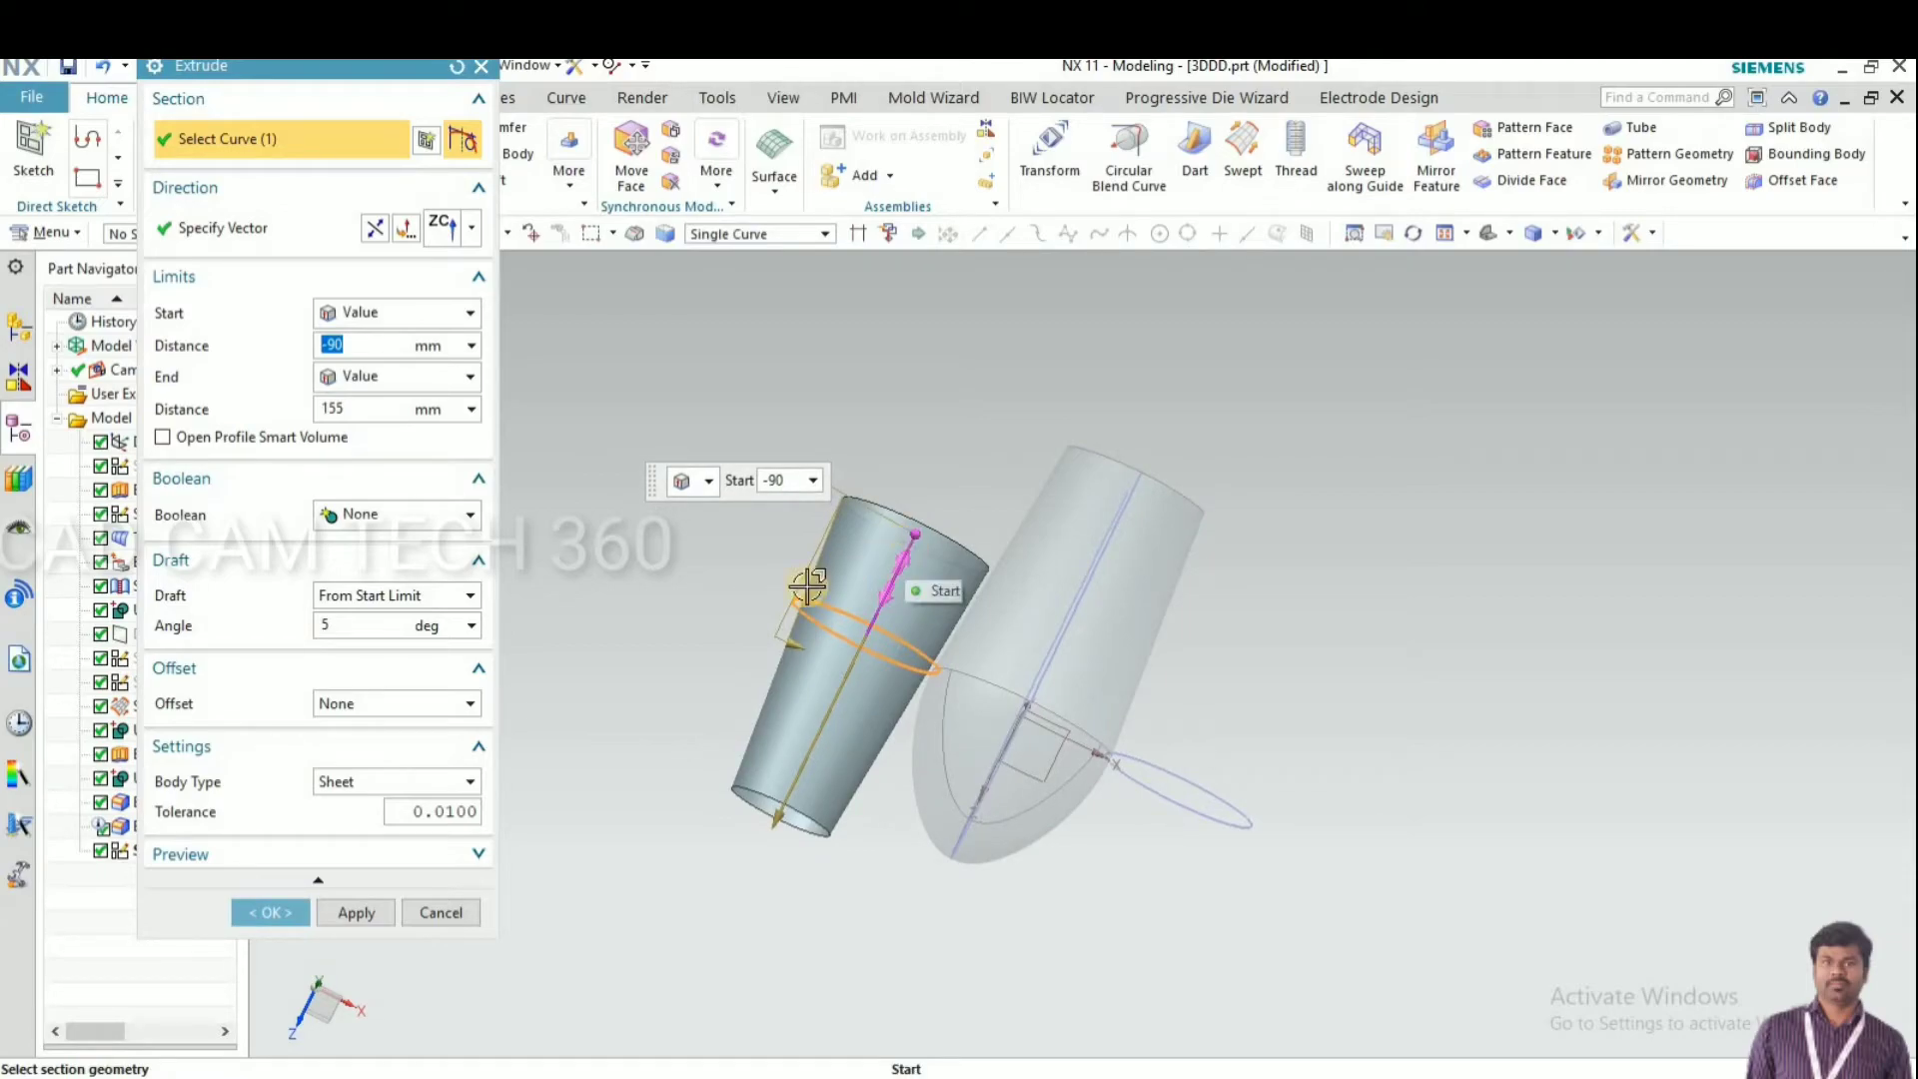
drag(789, 647, 765, 629)
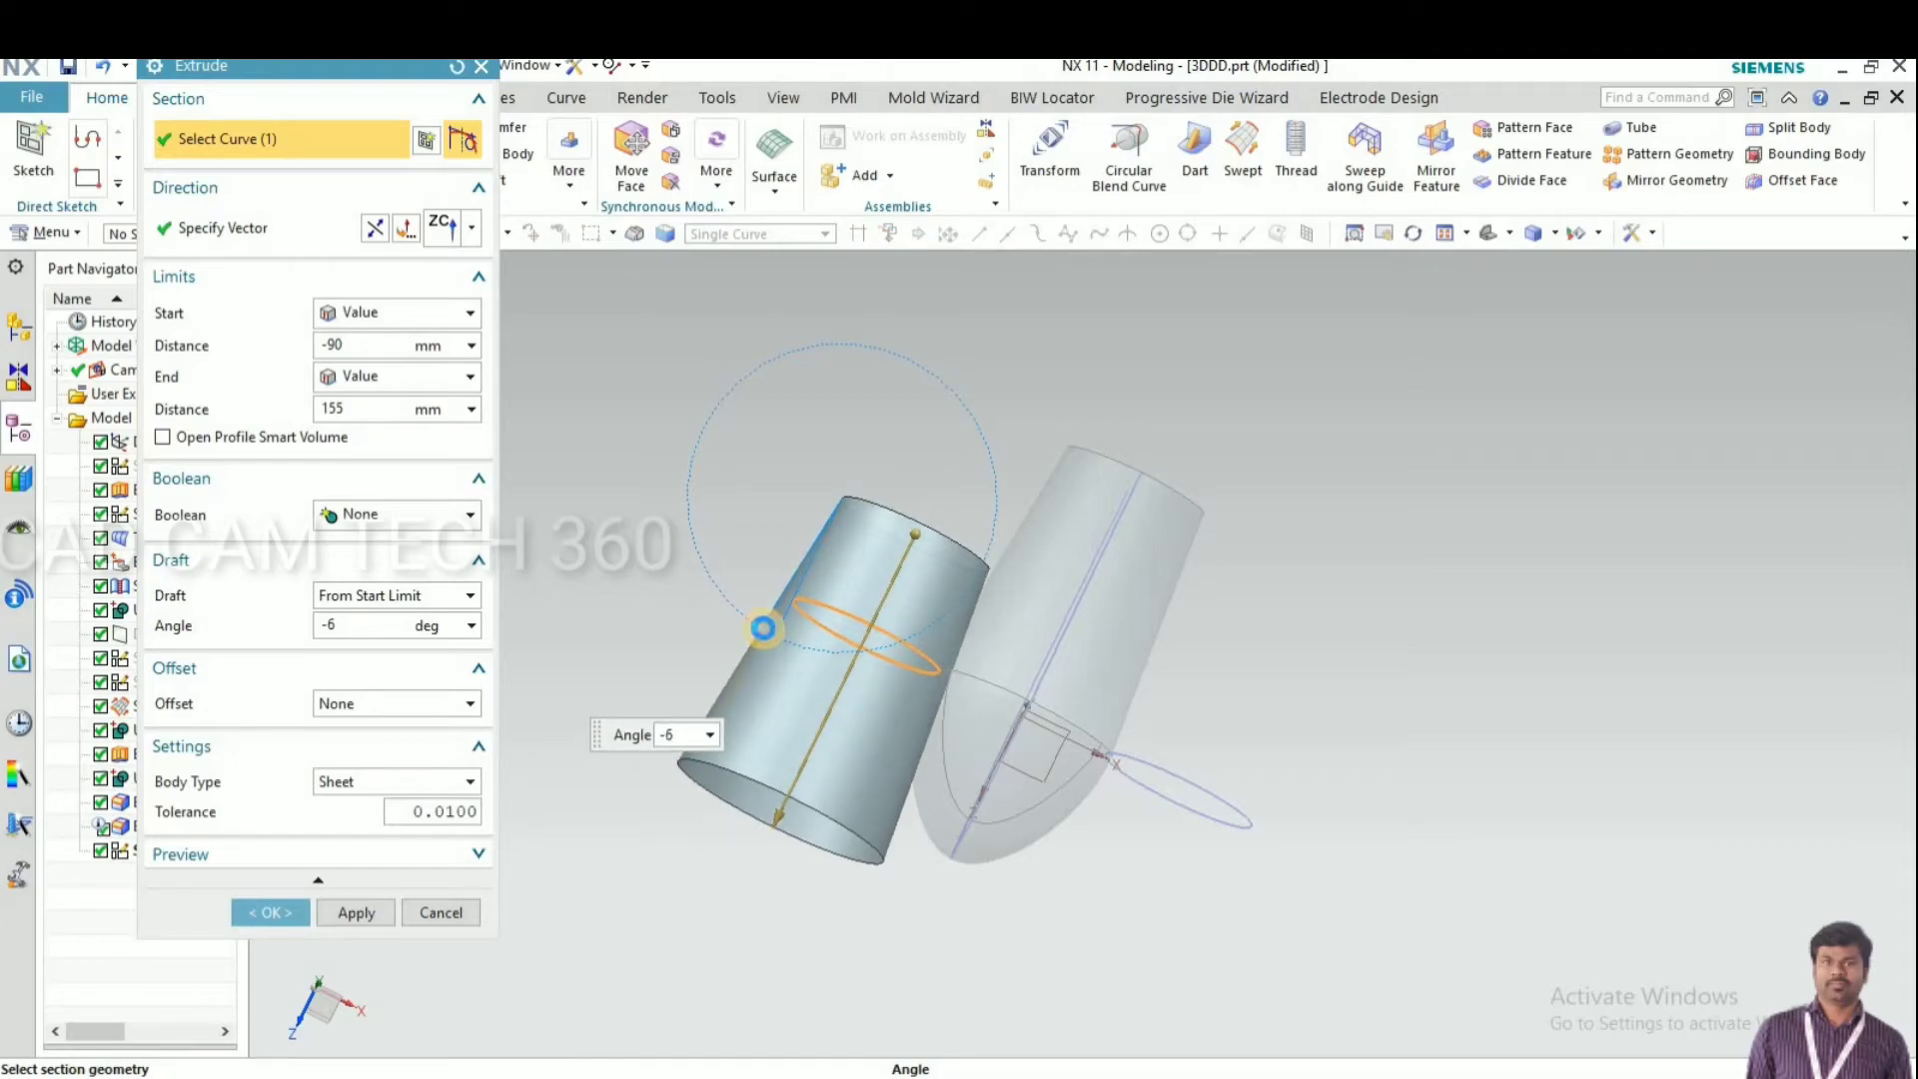
middle_drag(799, 744, 620, 851)
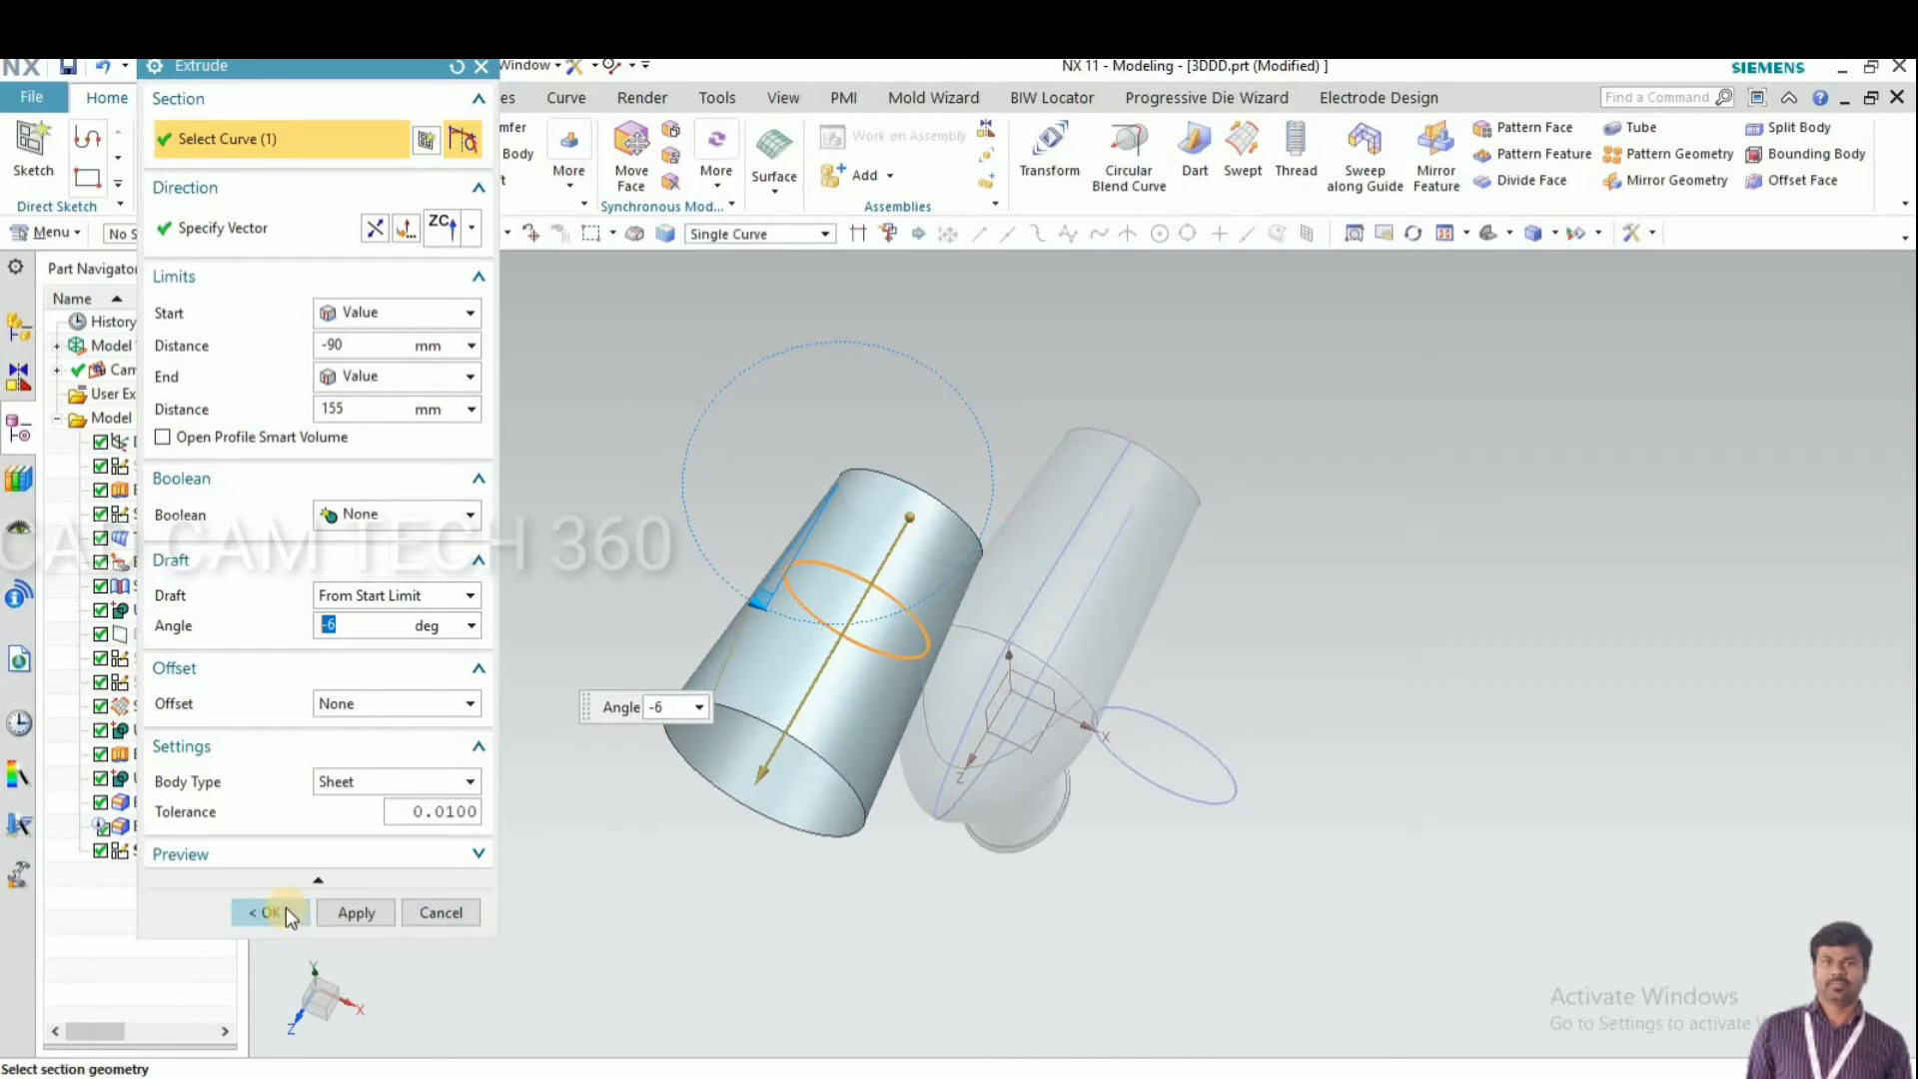
click(286, 909)
Mirror the drafted sheet extrusion as a feature about the YZ plane of the datum coordinate system
middle_drag(588, 811, 780, 600)
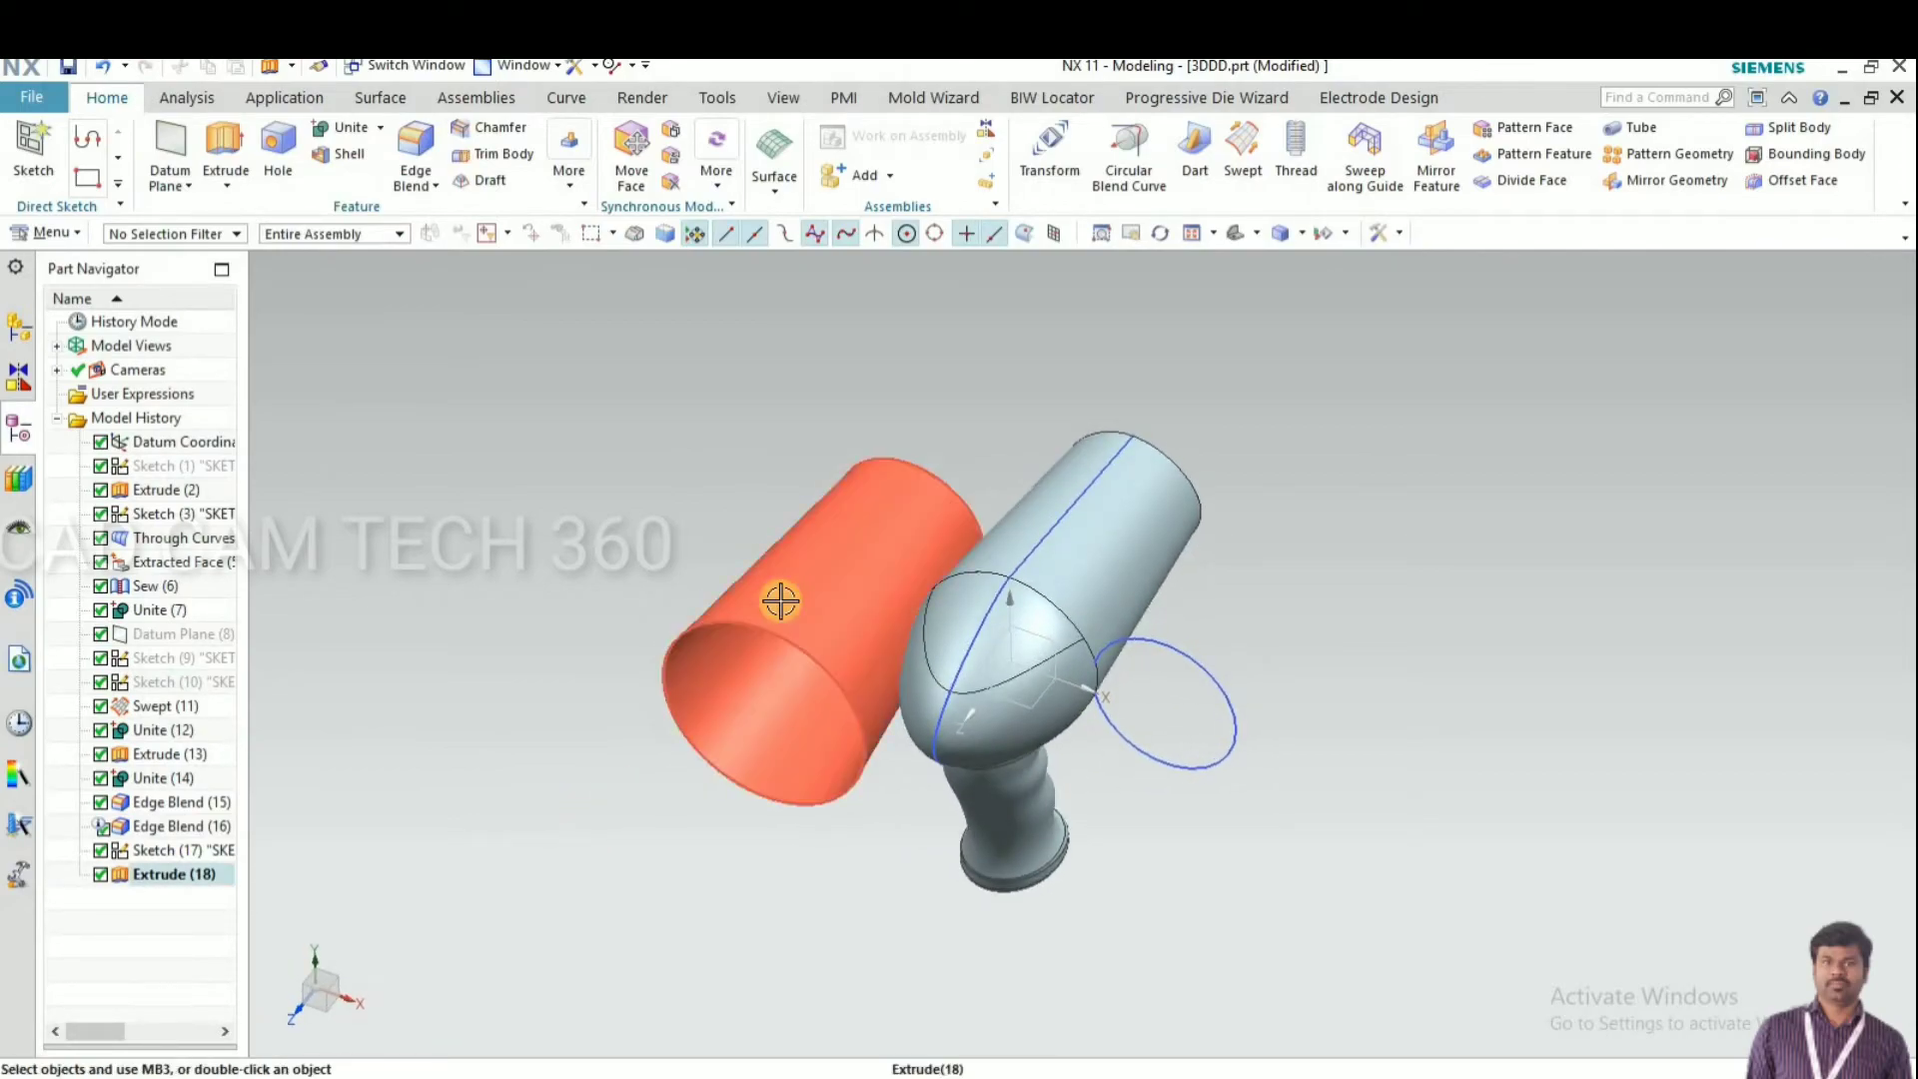
click(780, 601)
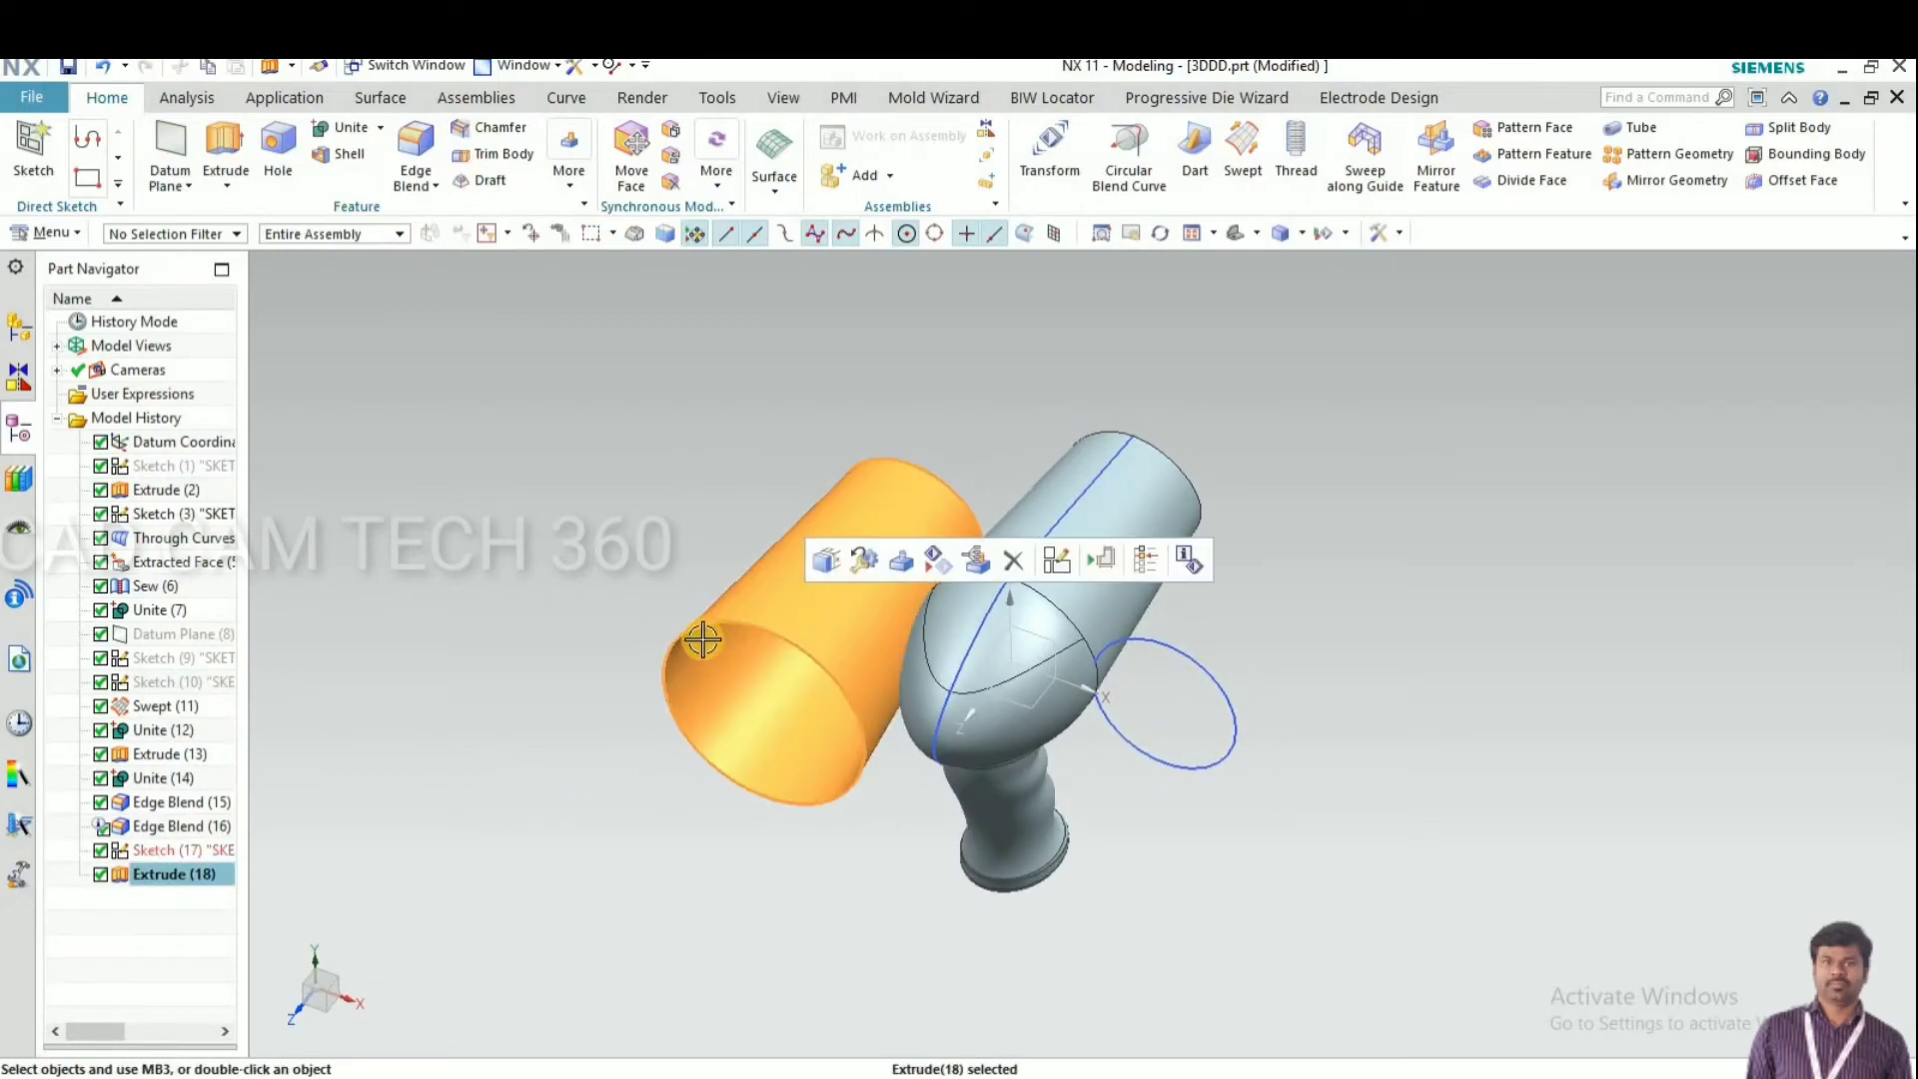
click(54, 234)
mouse_move(94, 352)
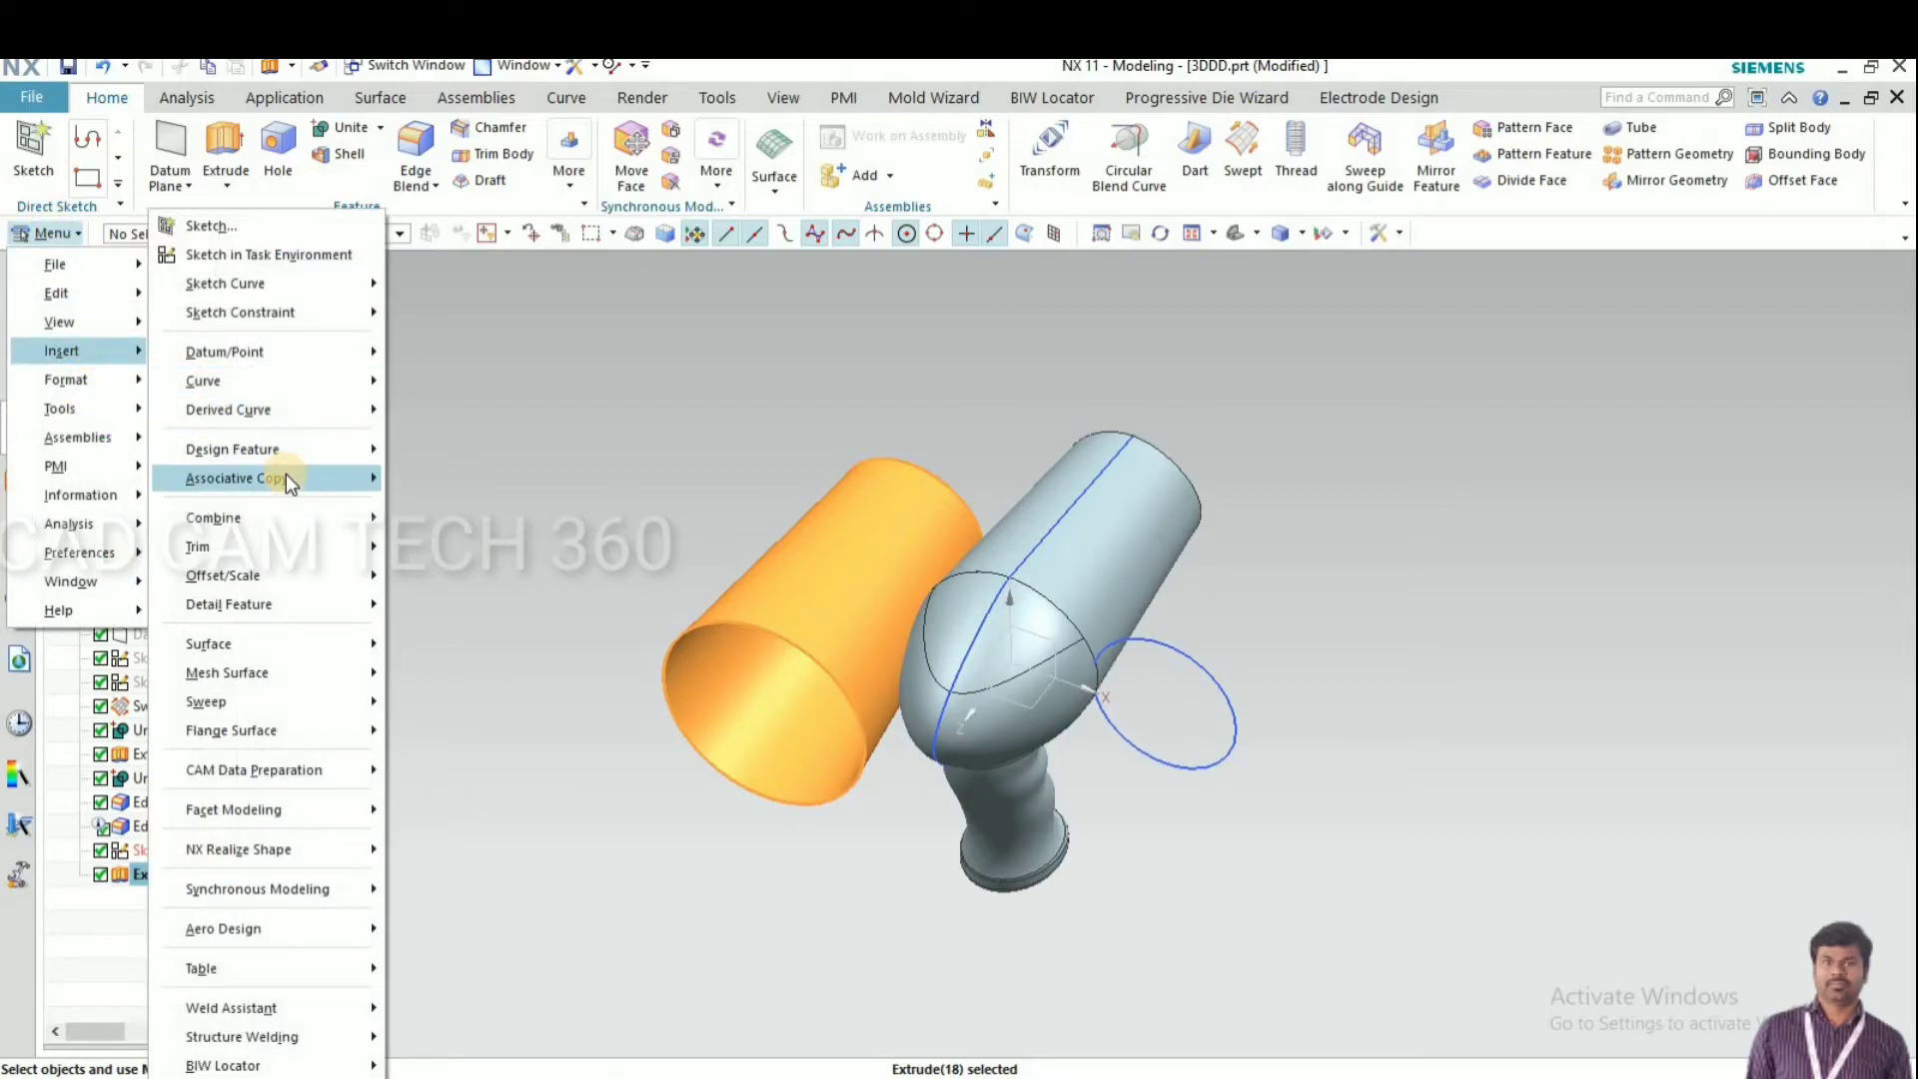
mouse_move(286, 474)
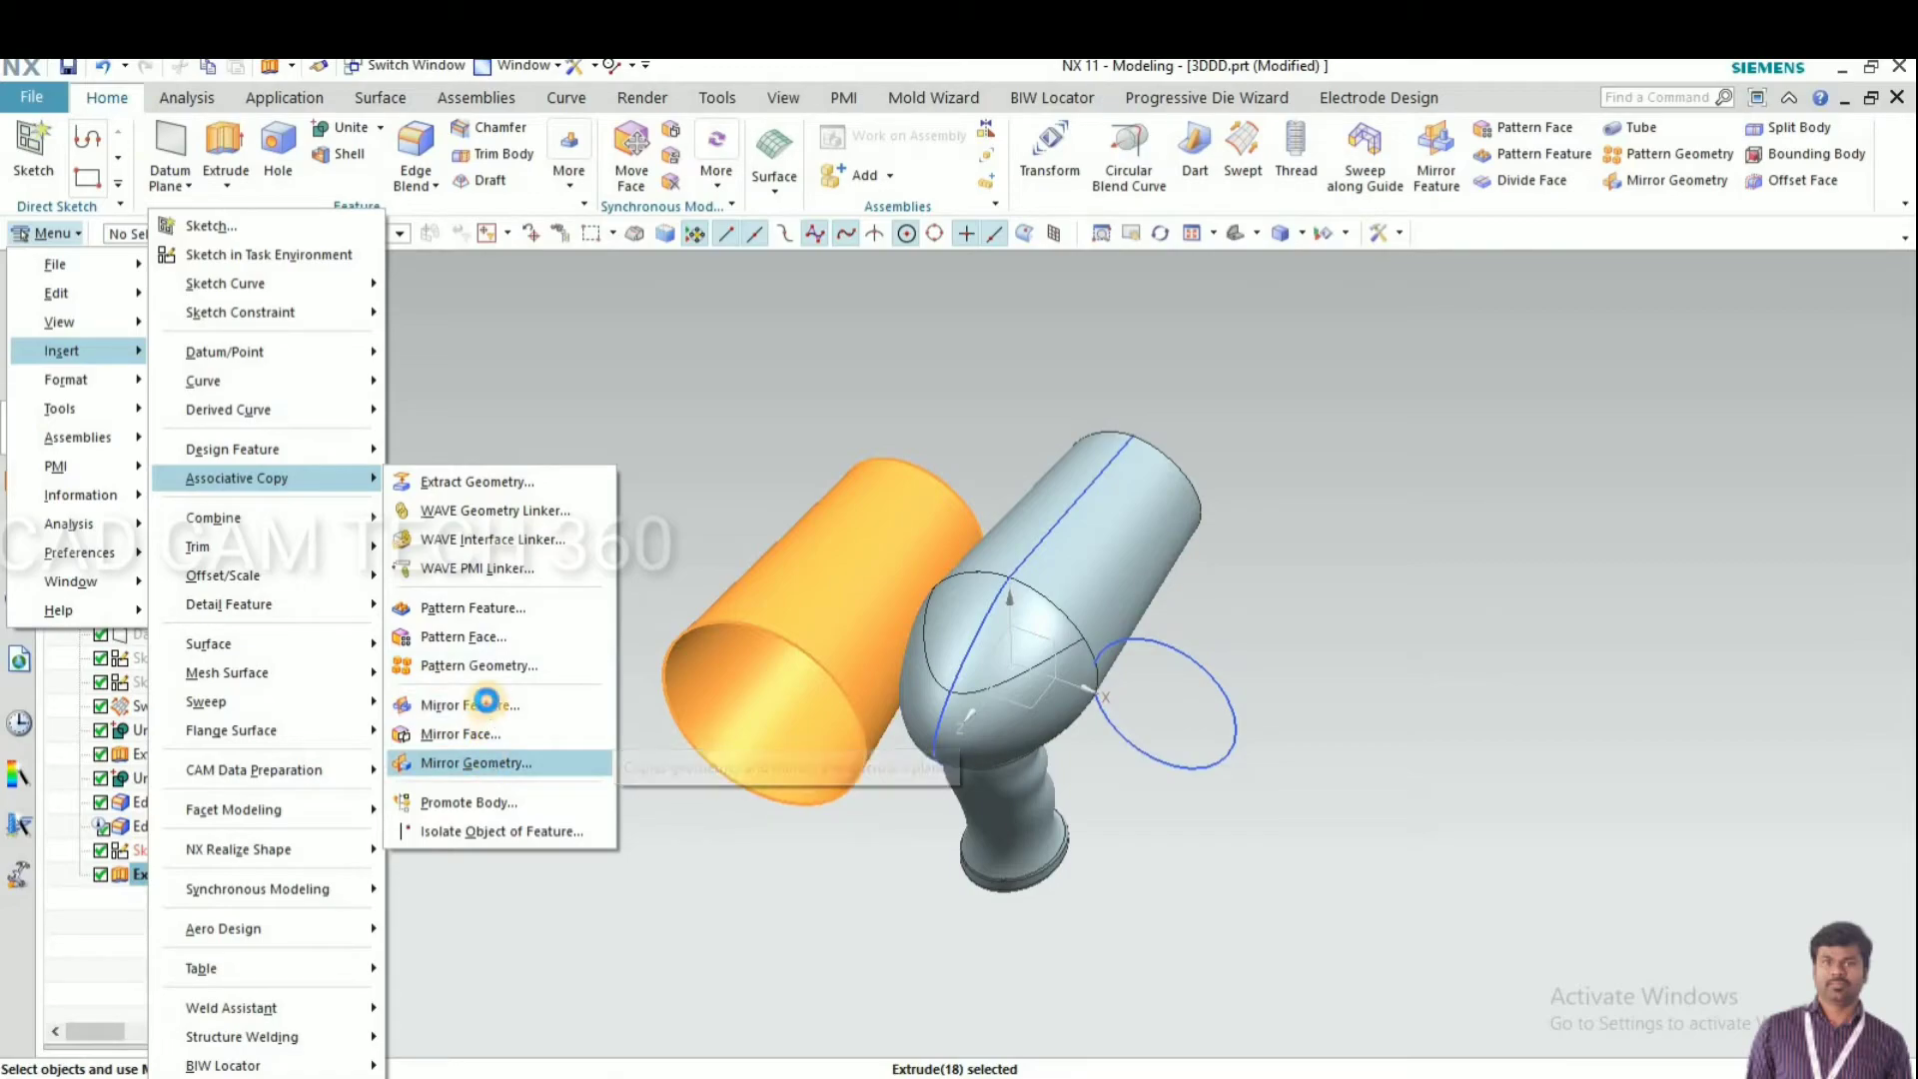
click(477, 705)
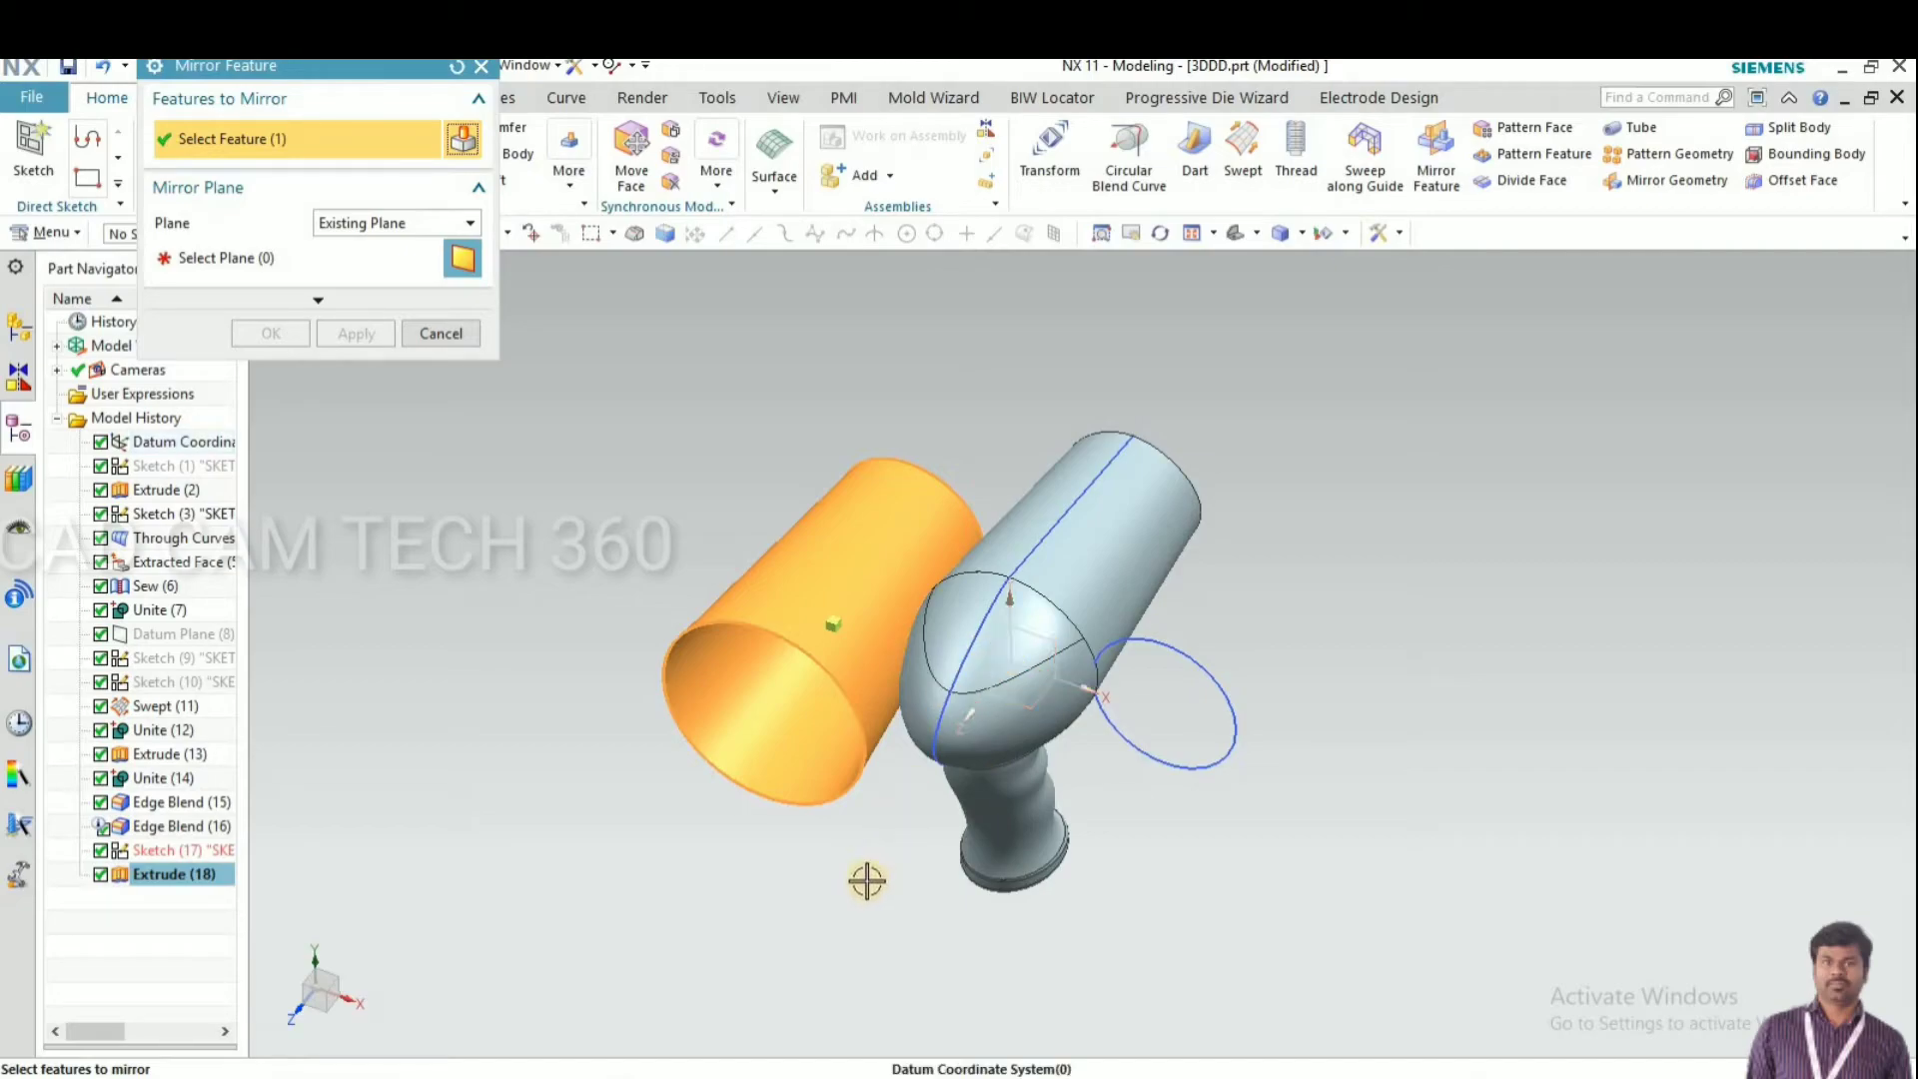
middle_click(969, 675)
click(899, 662)
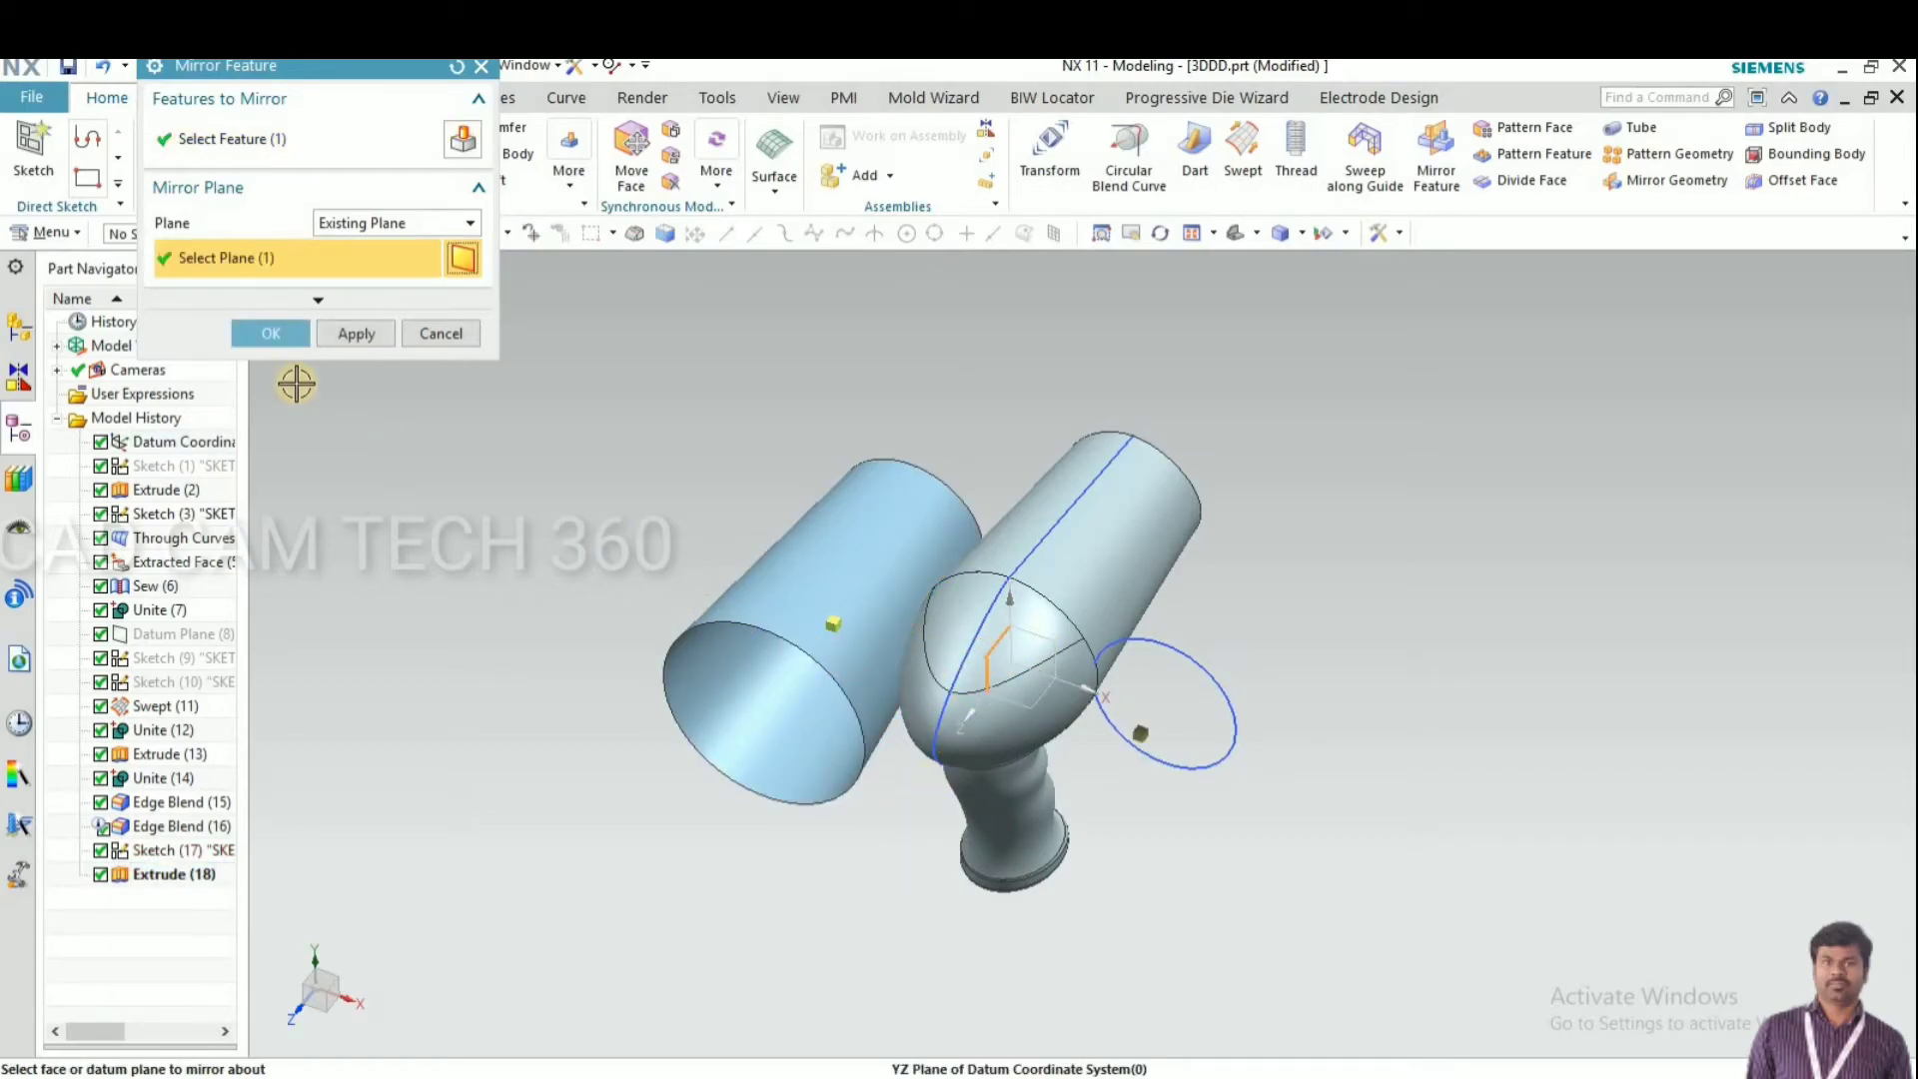
click(270, 333)
Split the hair-dryer solid body with the Split Body command, using both conical sheet faces as the tool
middle_drag(606, 640, 452, 254)
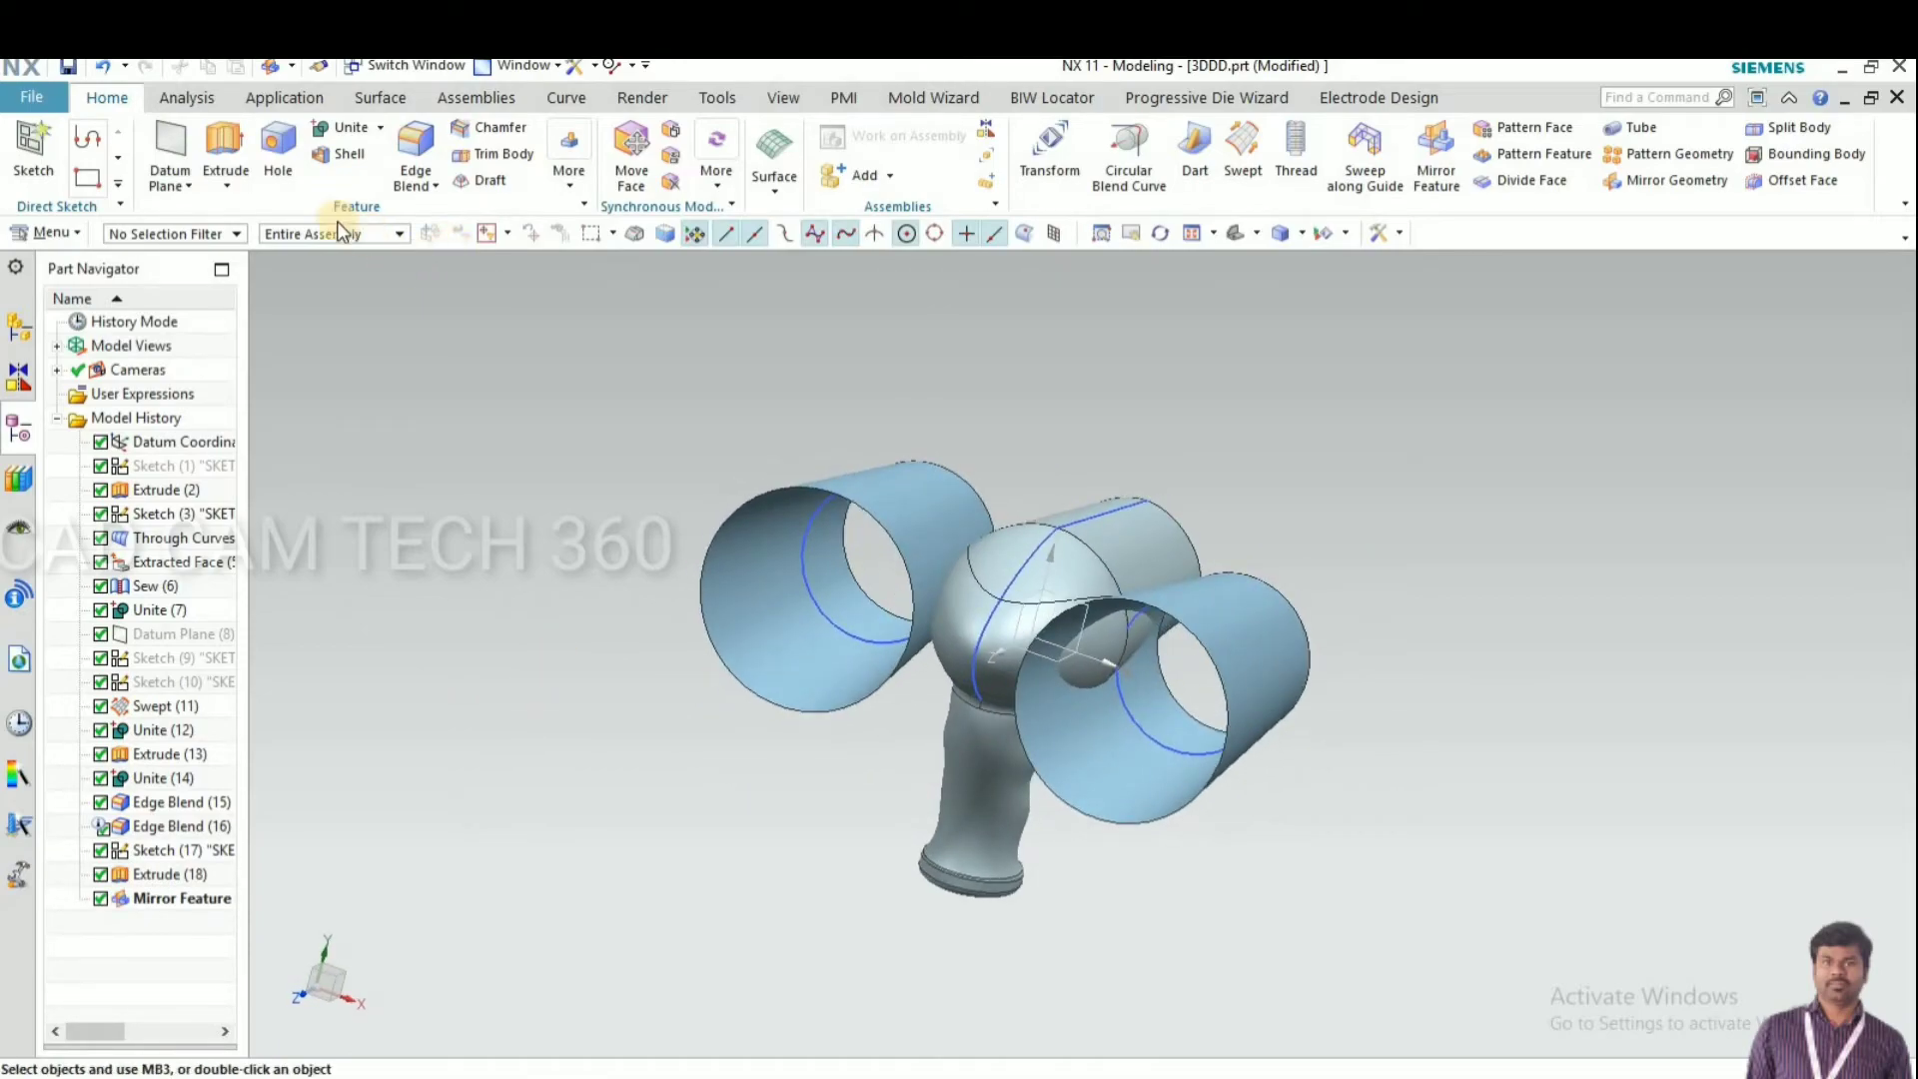
click(380, 97)
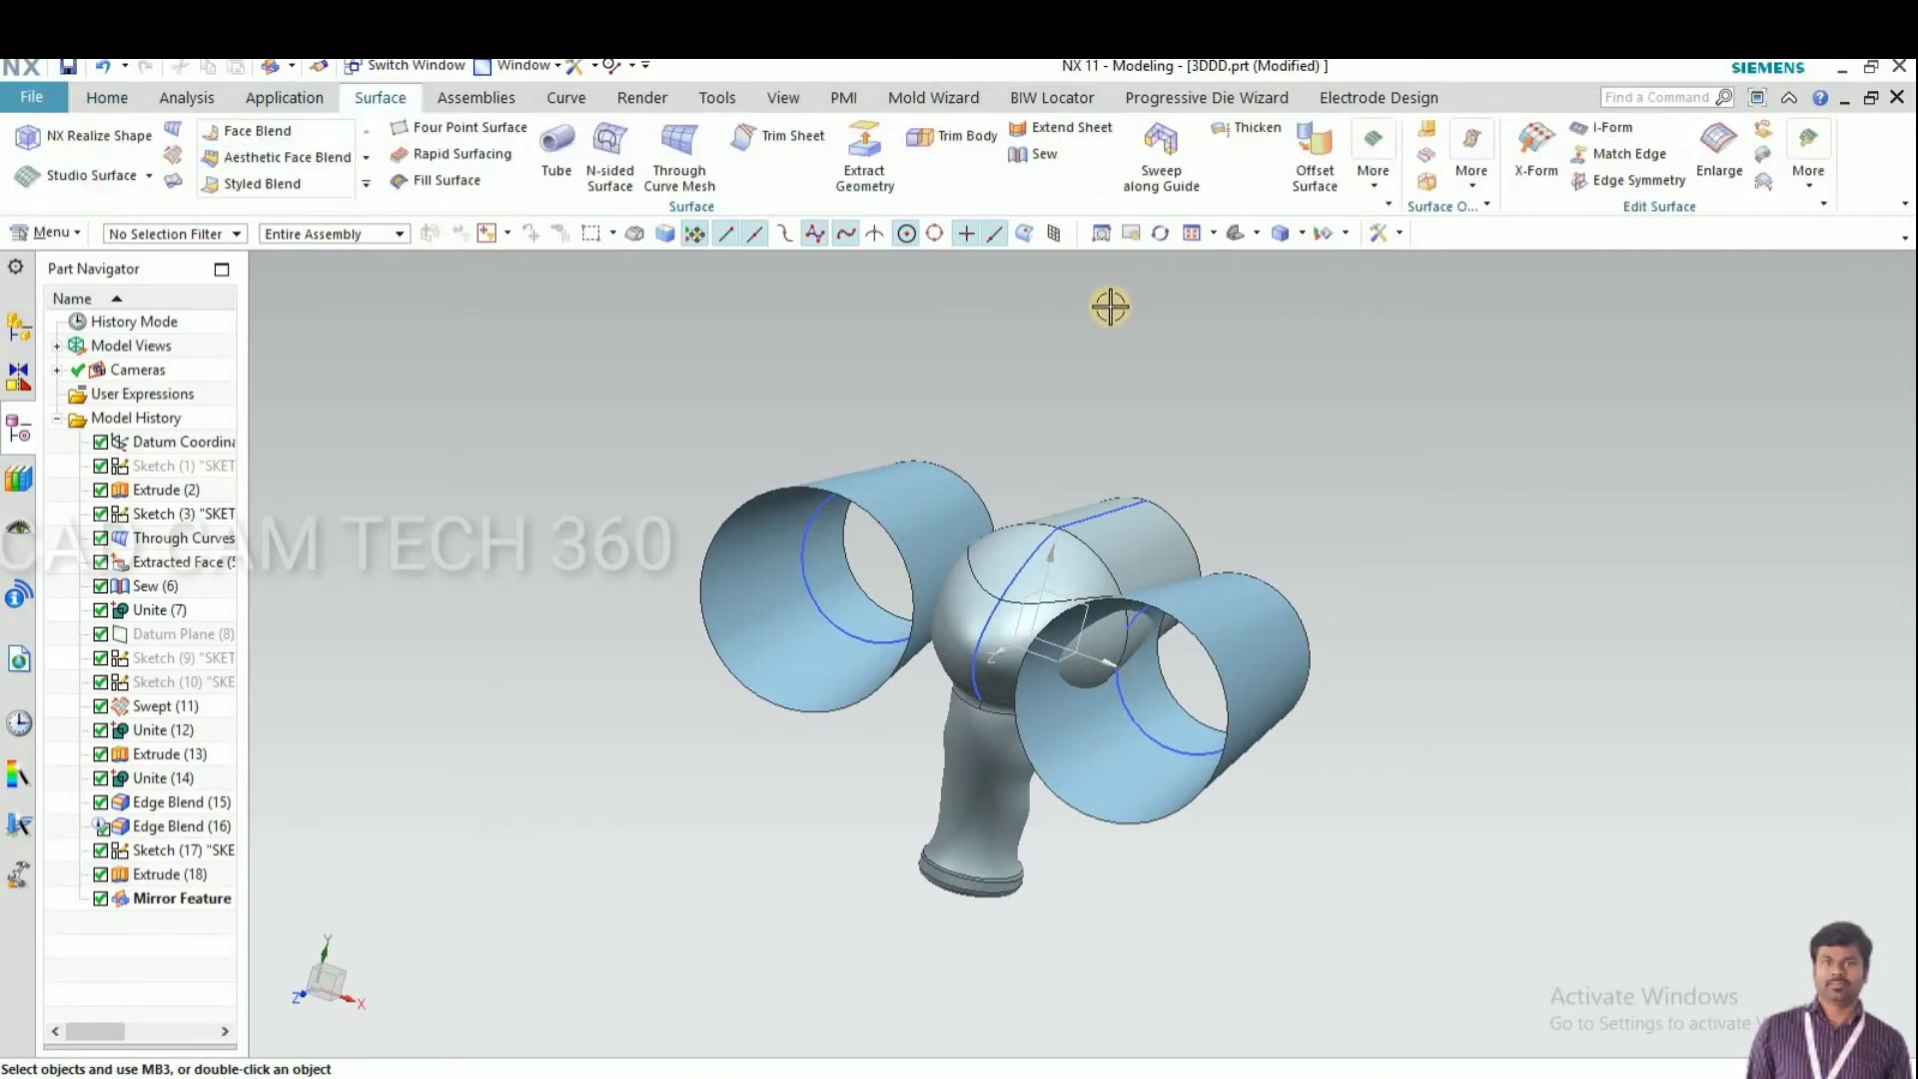
click(1375, 193)
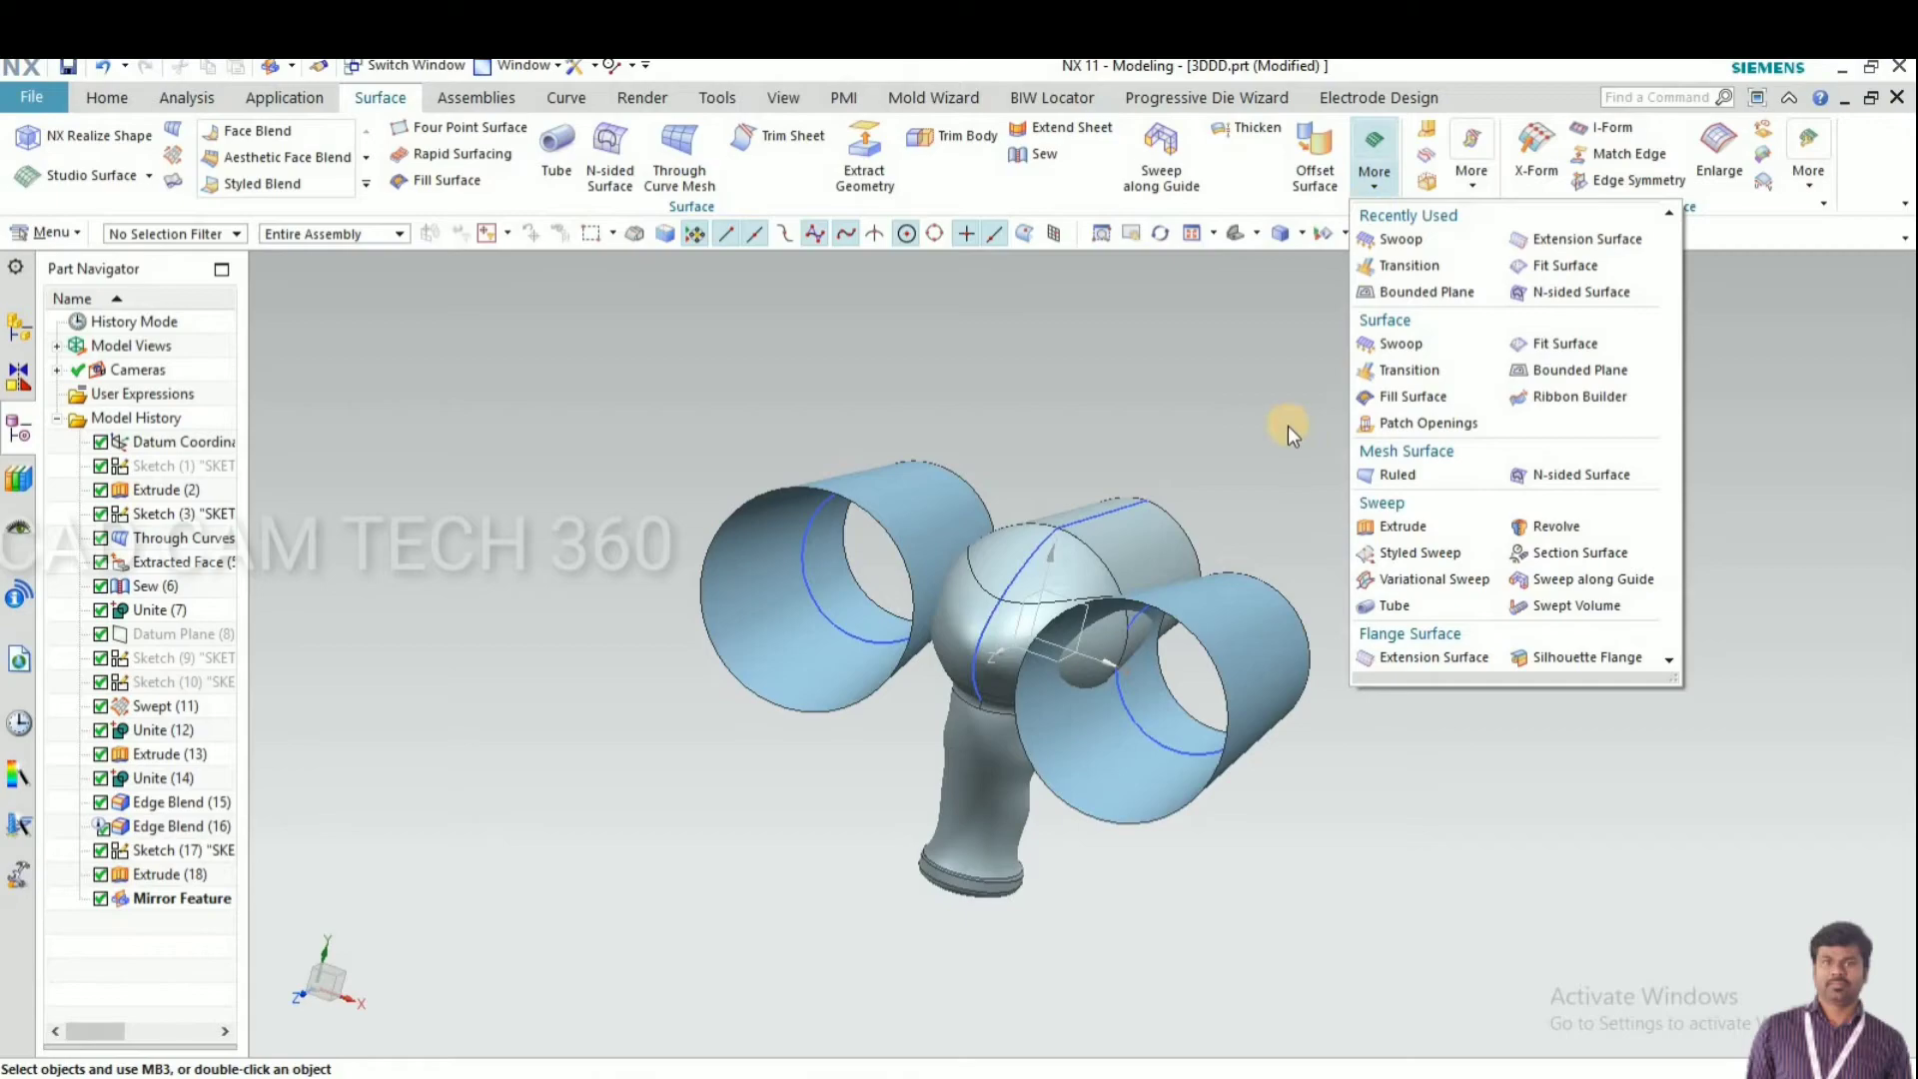
click(1642, 93)
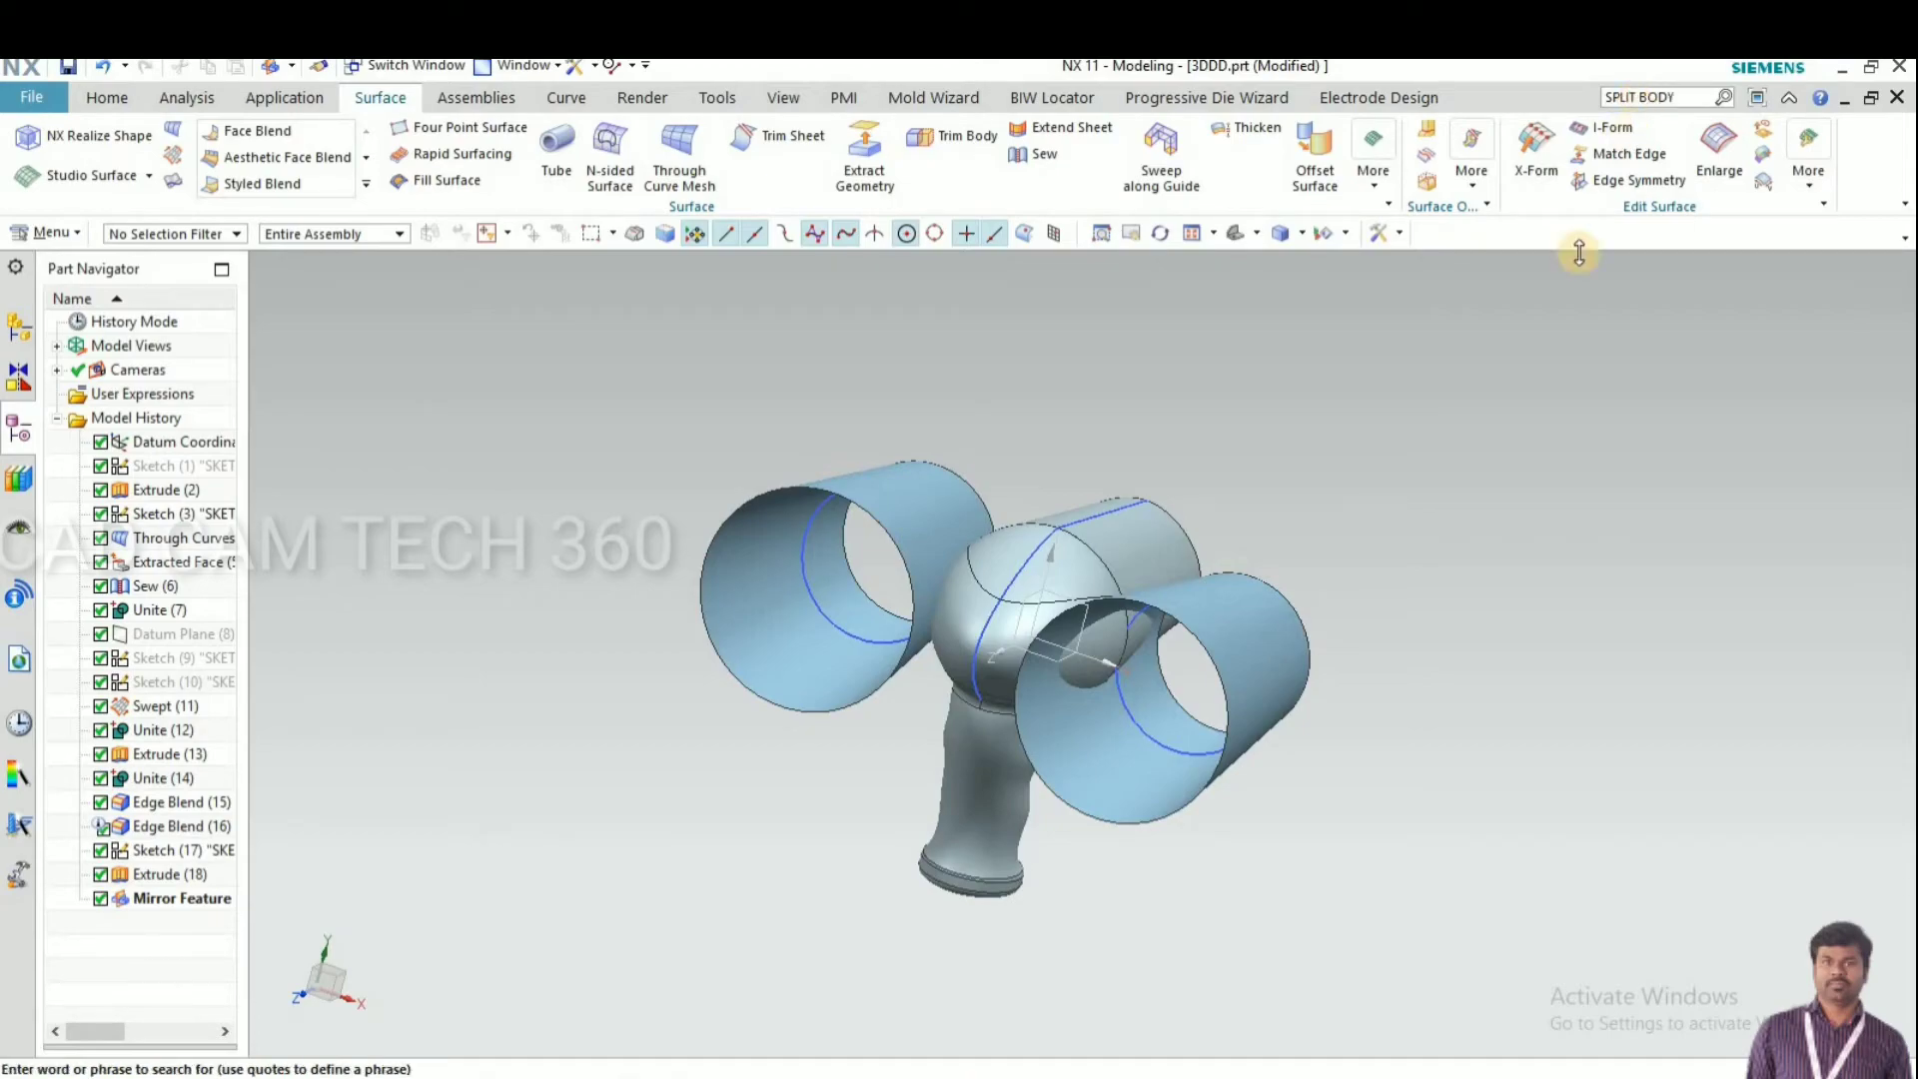
key(Return)
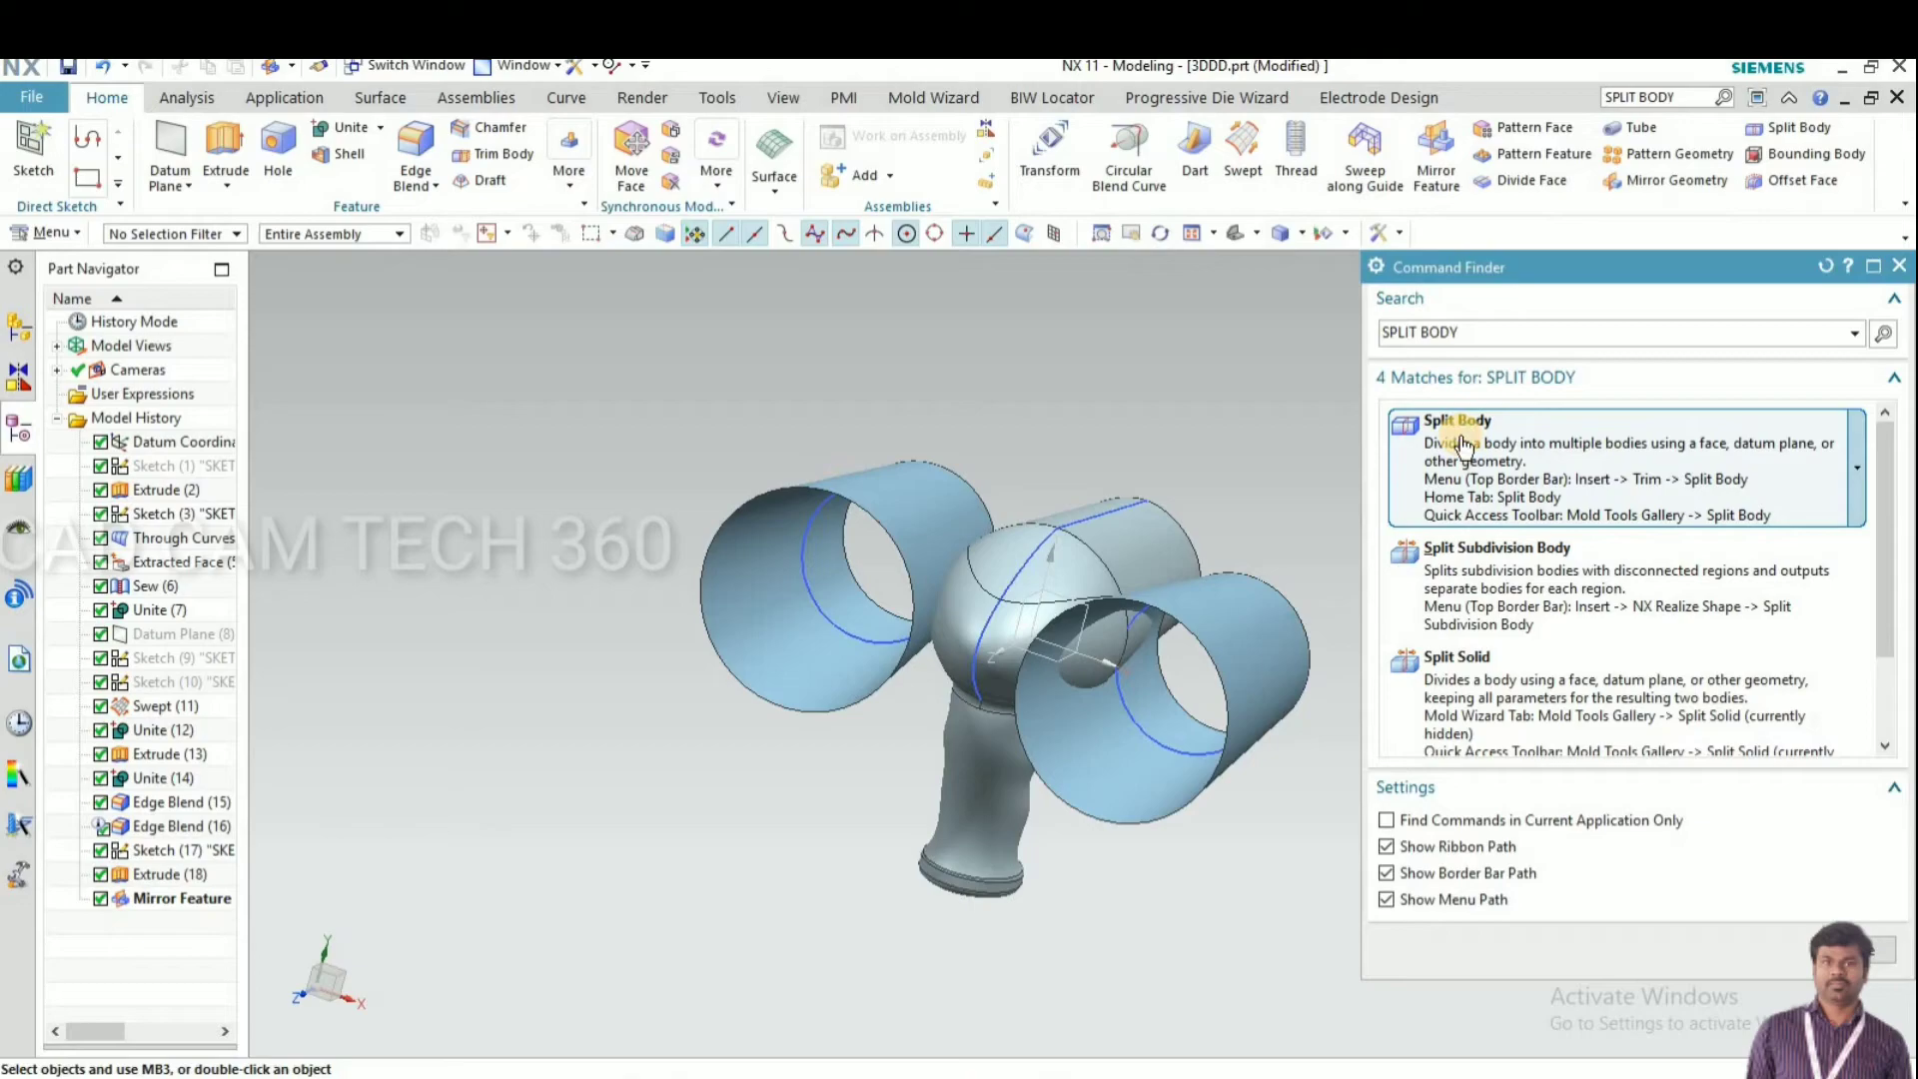
click(1463, 444)
click(856, 690)
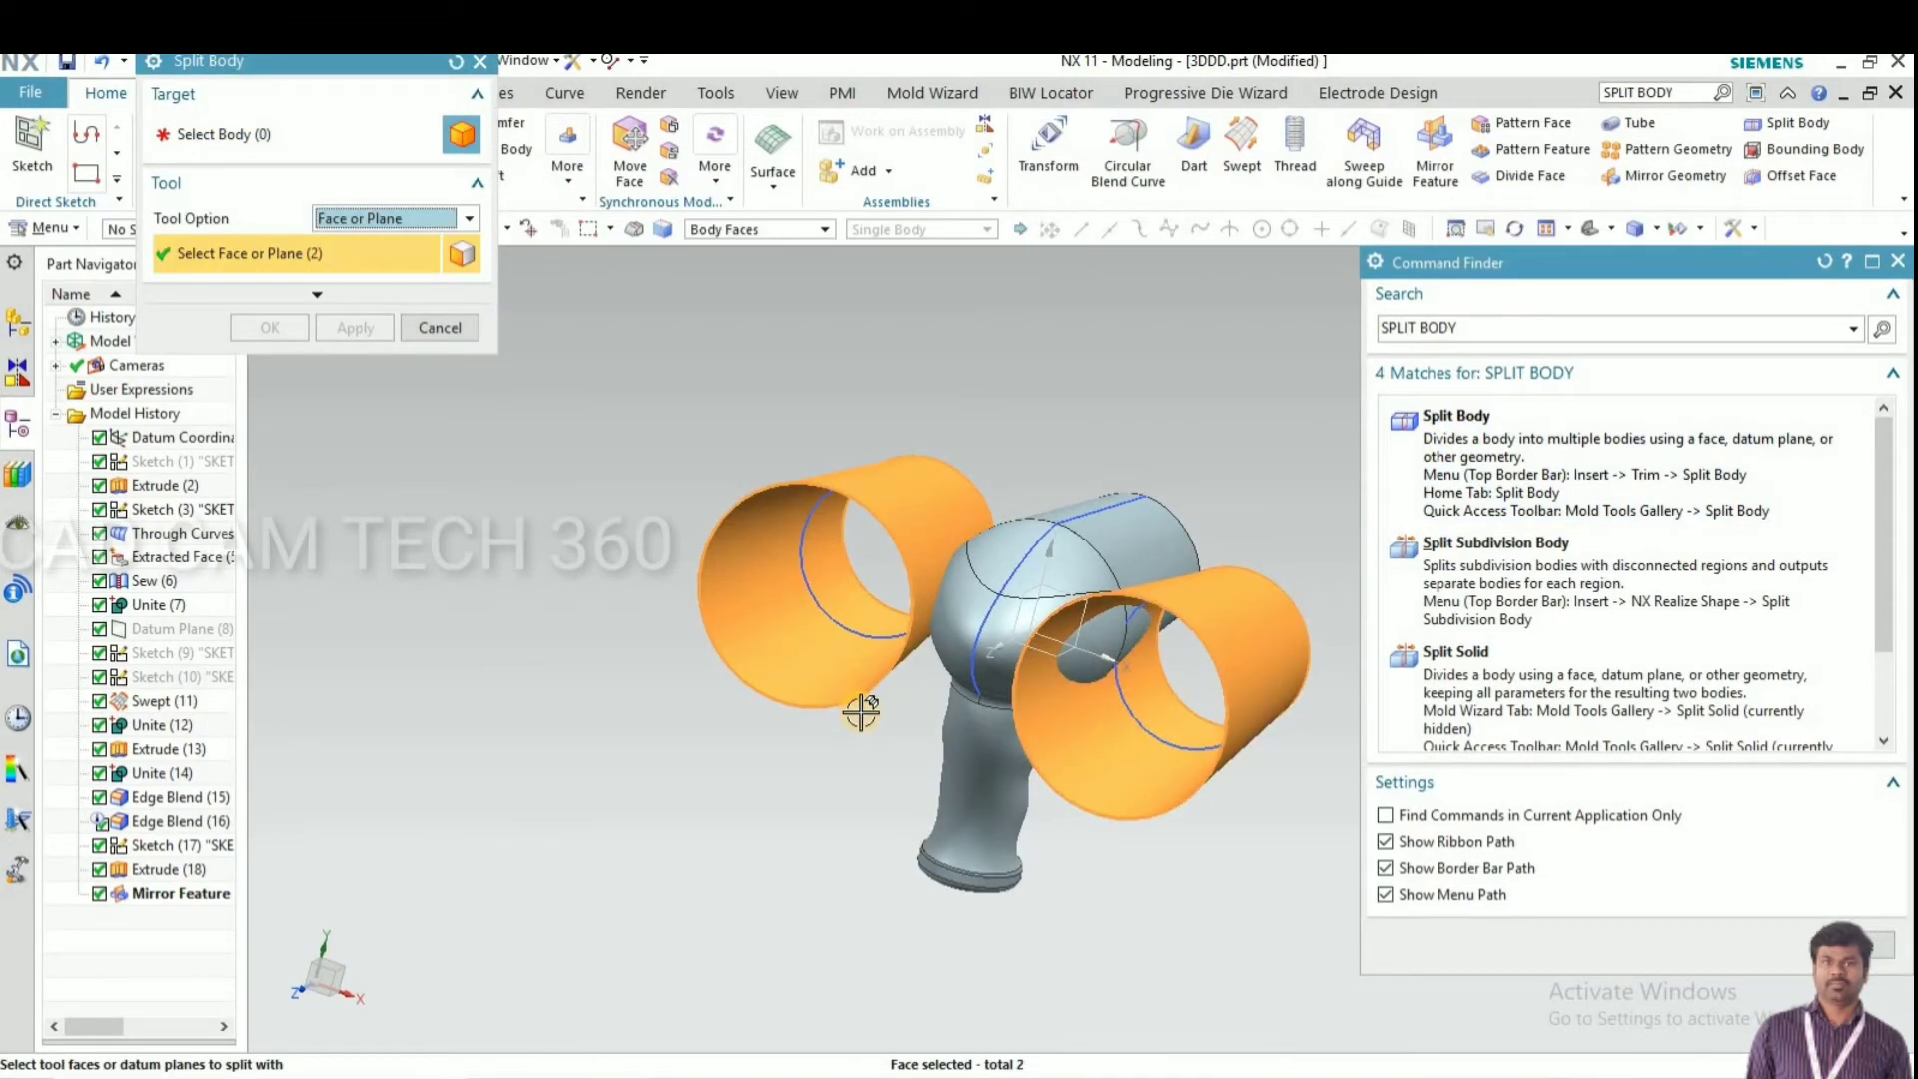
middle_click(989, 605)
click(989, 609)
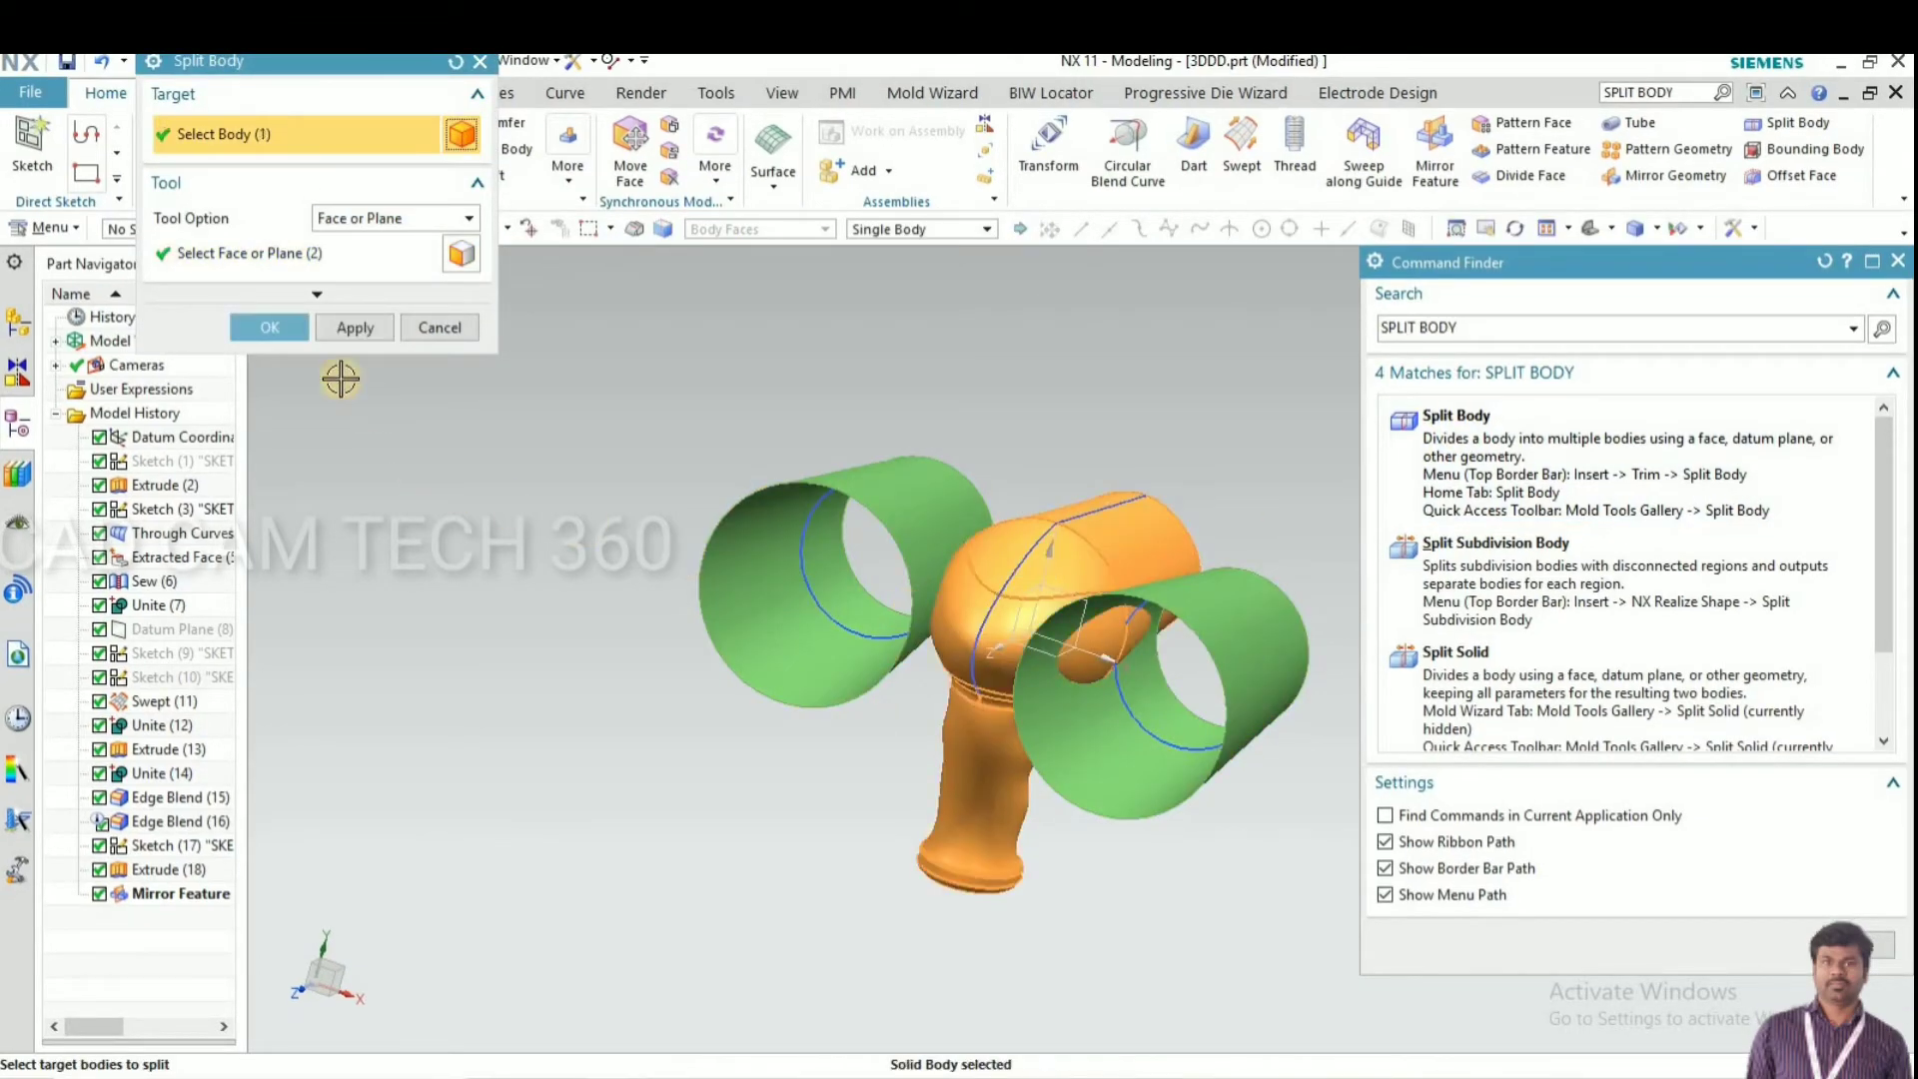
click(246, 325)
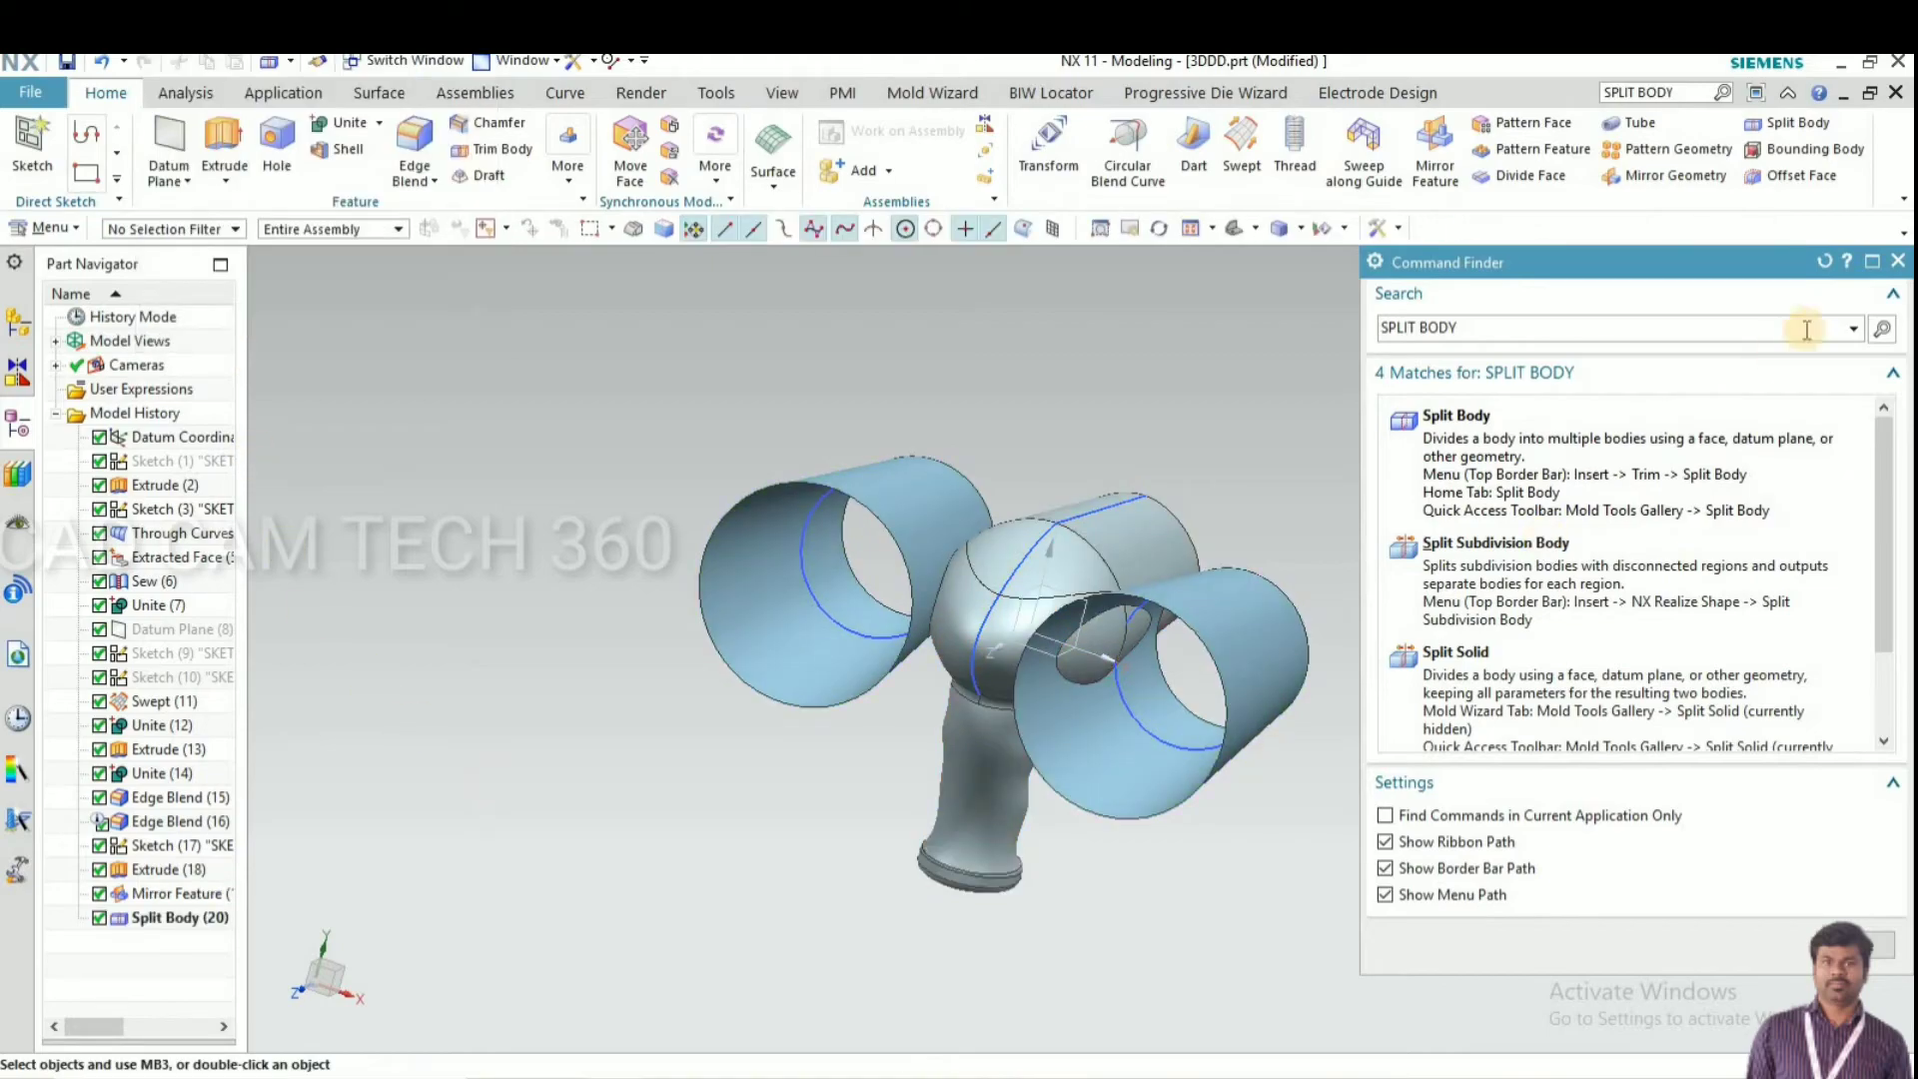
click(1896, 261)
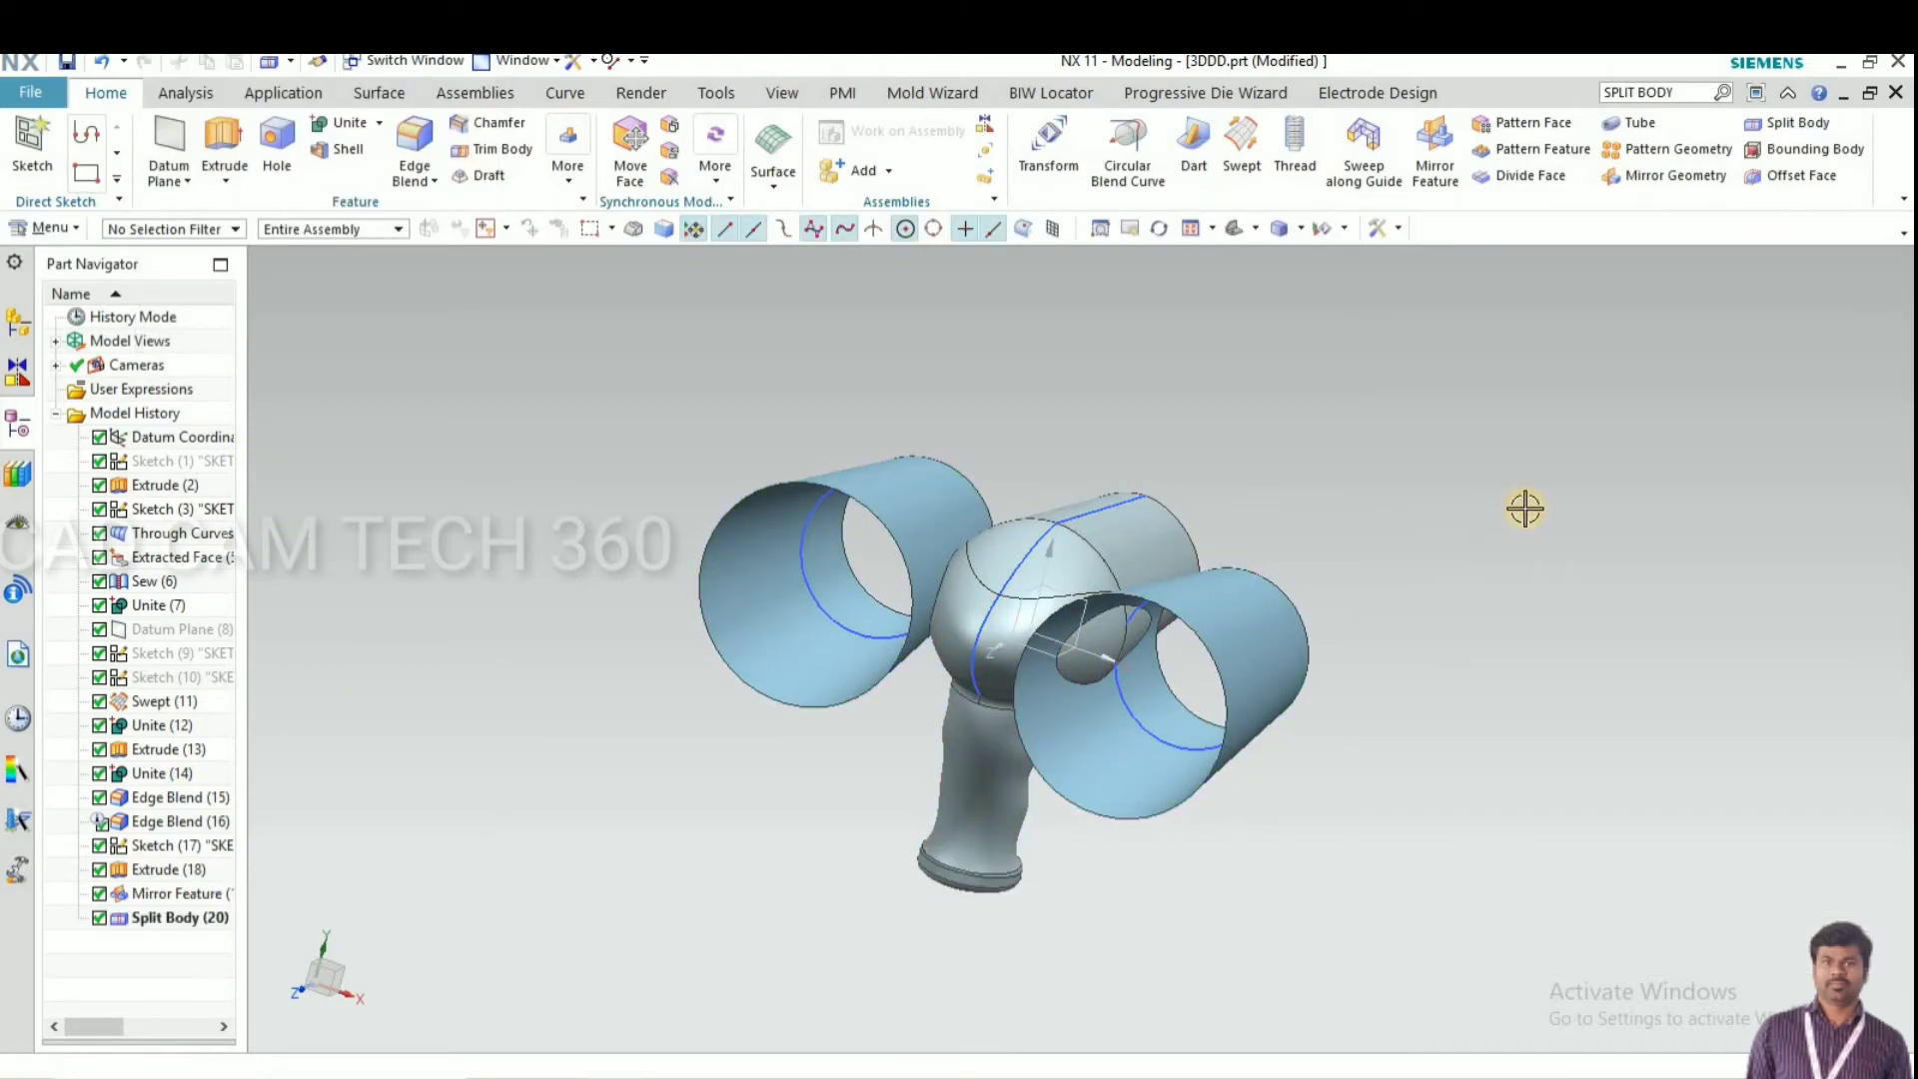
Hide the two conical sheets and the two solid pieces split off from the sides of the body
key(ctrl+b)
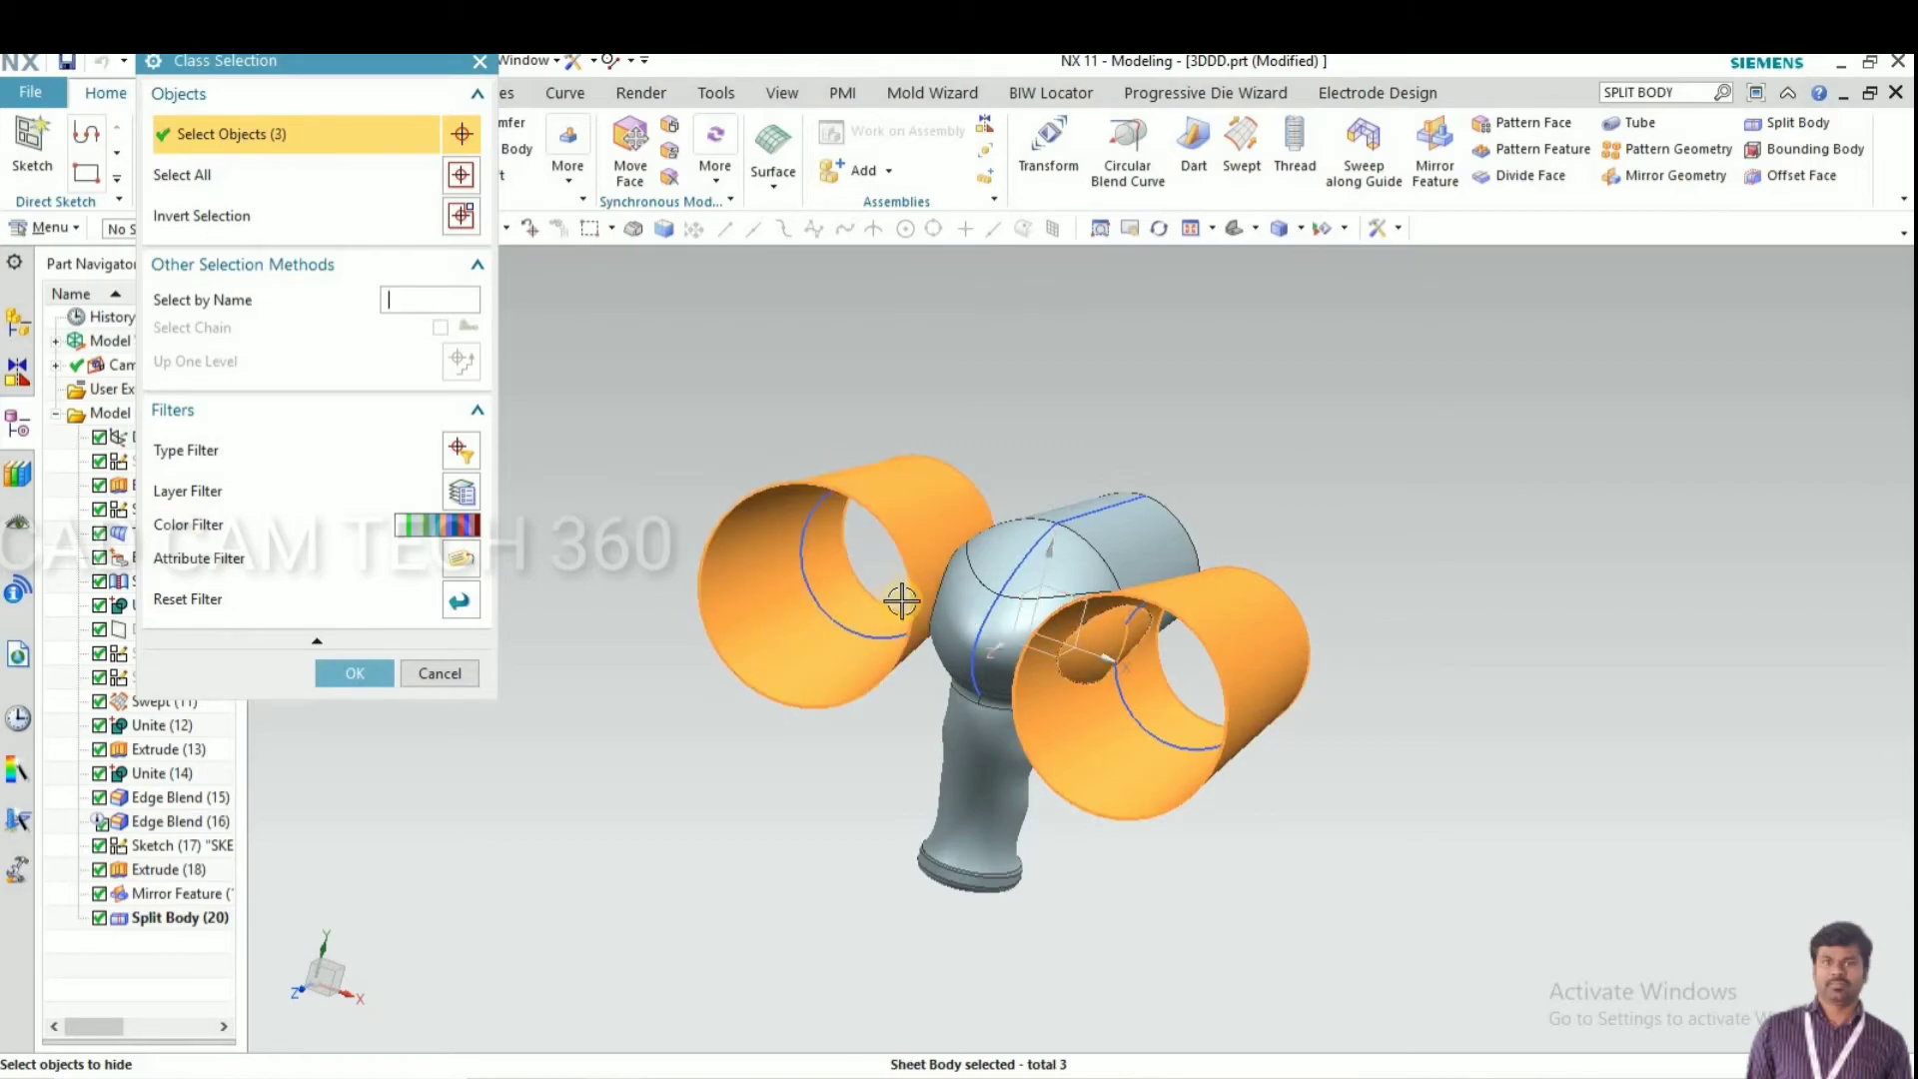
middle_drag(901, 601, 1024, 597)
click(352, 673)
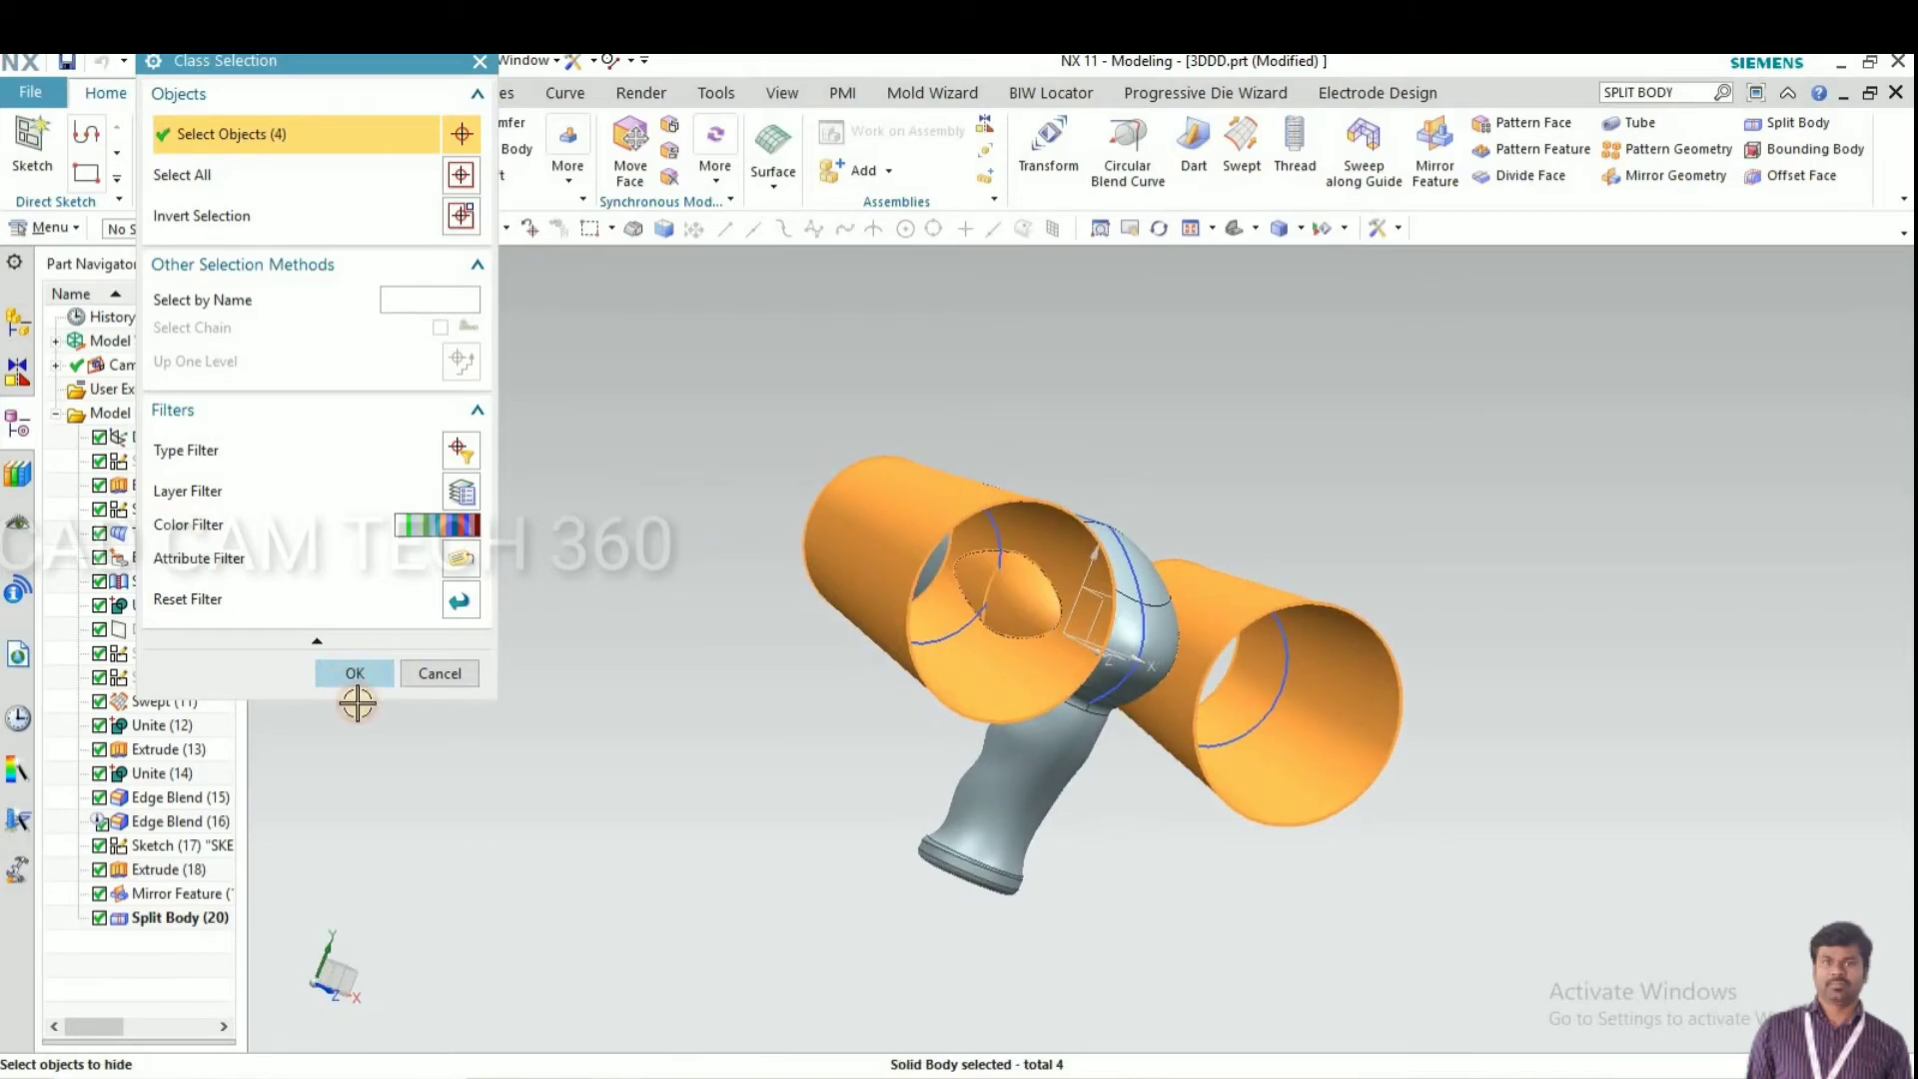
Create a sketch on the YZ plane of the datum coordinate system
middle_drag(792, 706, 596, 700)
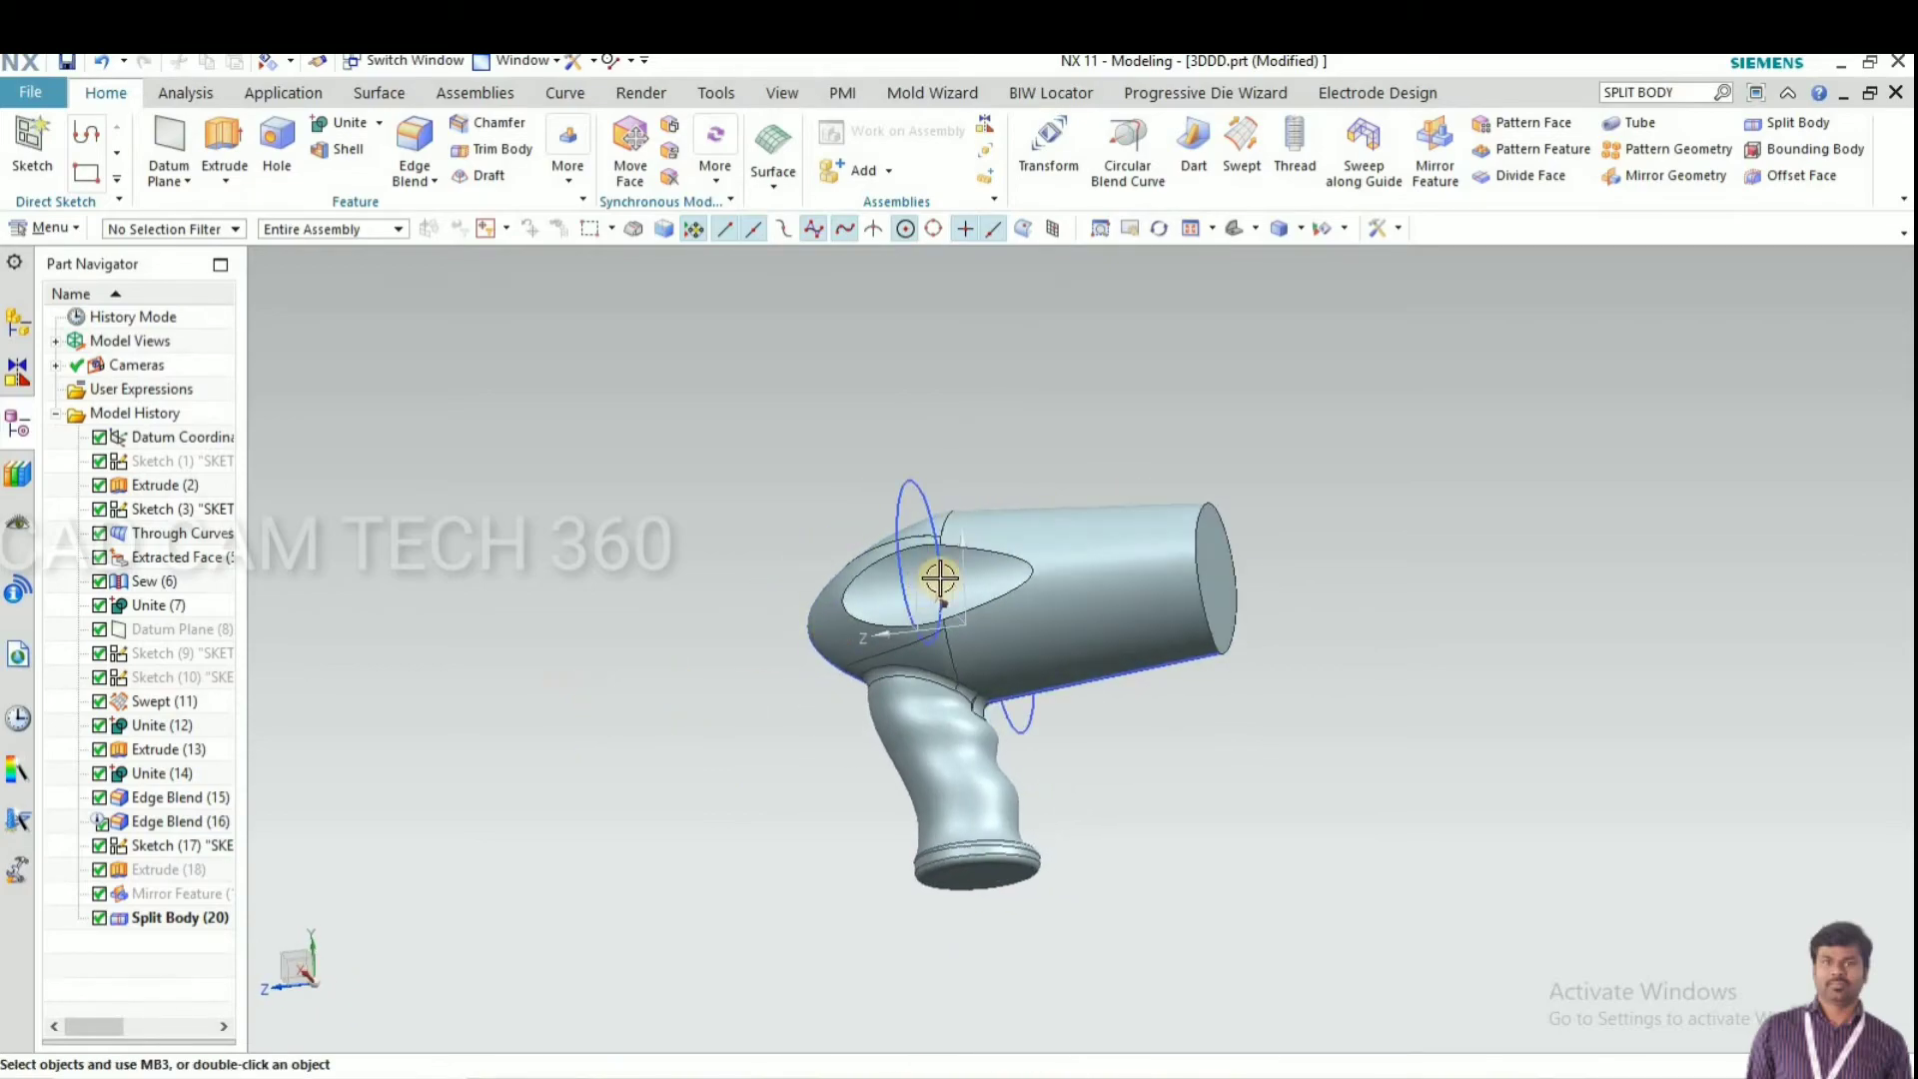
scroll(940, 579, up, 5)
scroll(698, 565, down, 4)
mouse_move(713, 600)
middle_down()
mouse_move(936, 591)
mouse_move(924, 572)
mouse_move(796, 596)
mouse_move(818, 596)
mouse_move(809, 569)
mouse_move(805, 599)
mouse_move(792, 583)
mouse_move(770, 599)
mouse_move(364, 475)
middle_up()
click(30, 144)
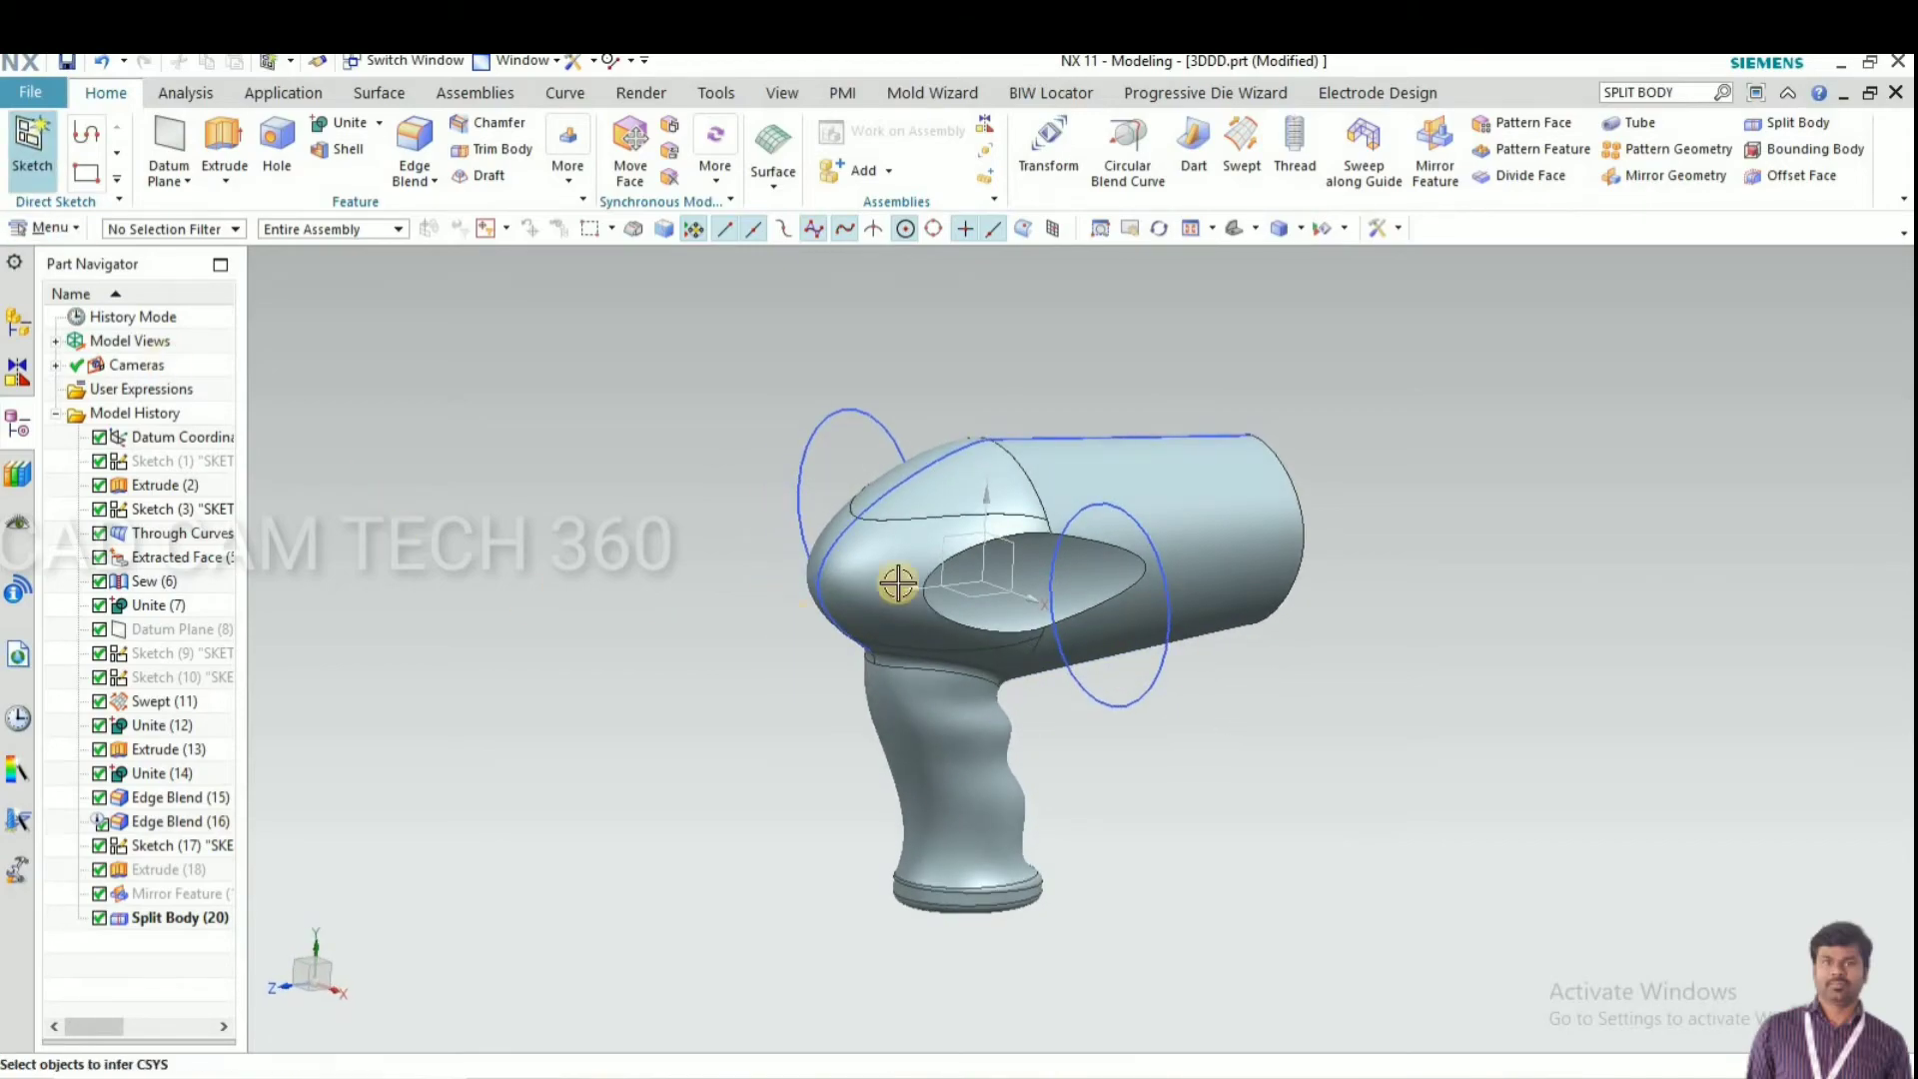
click(956, 540)
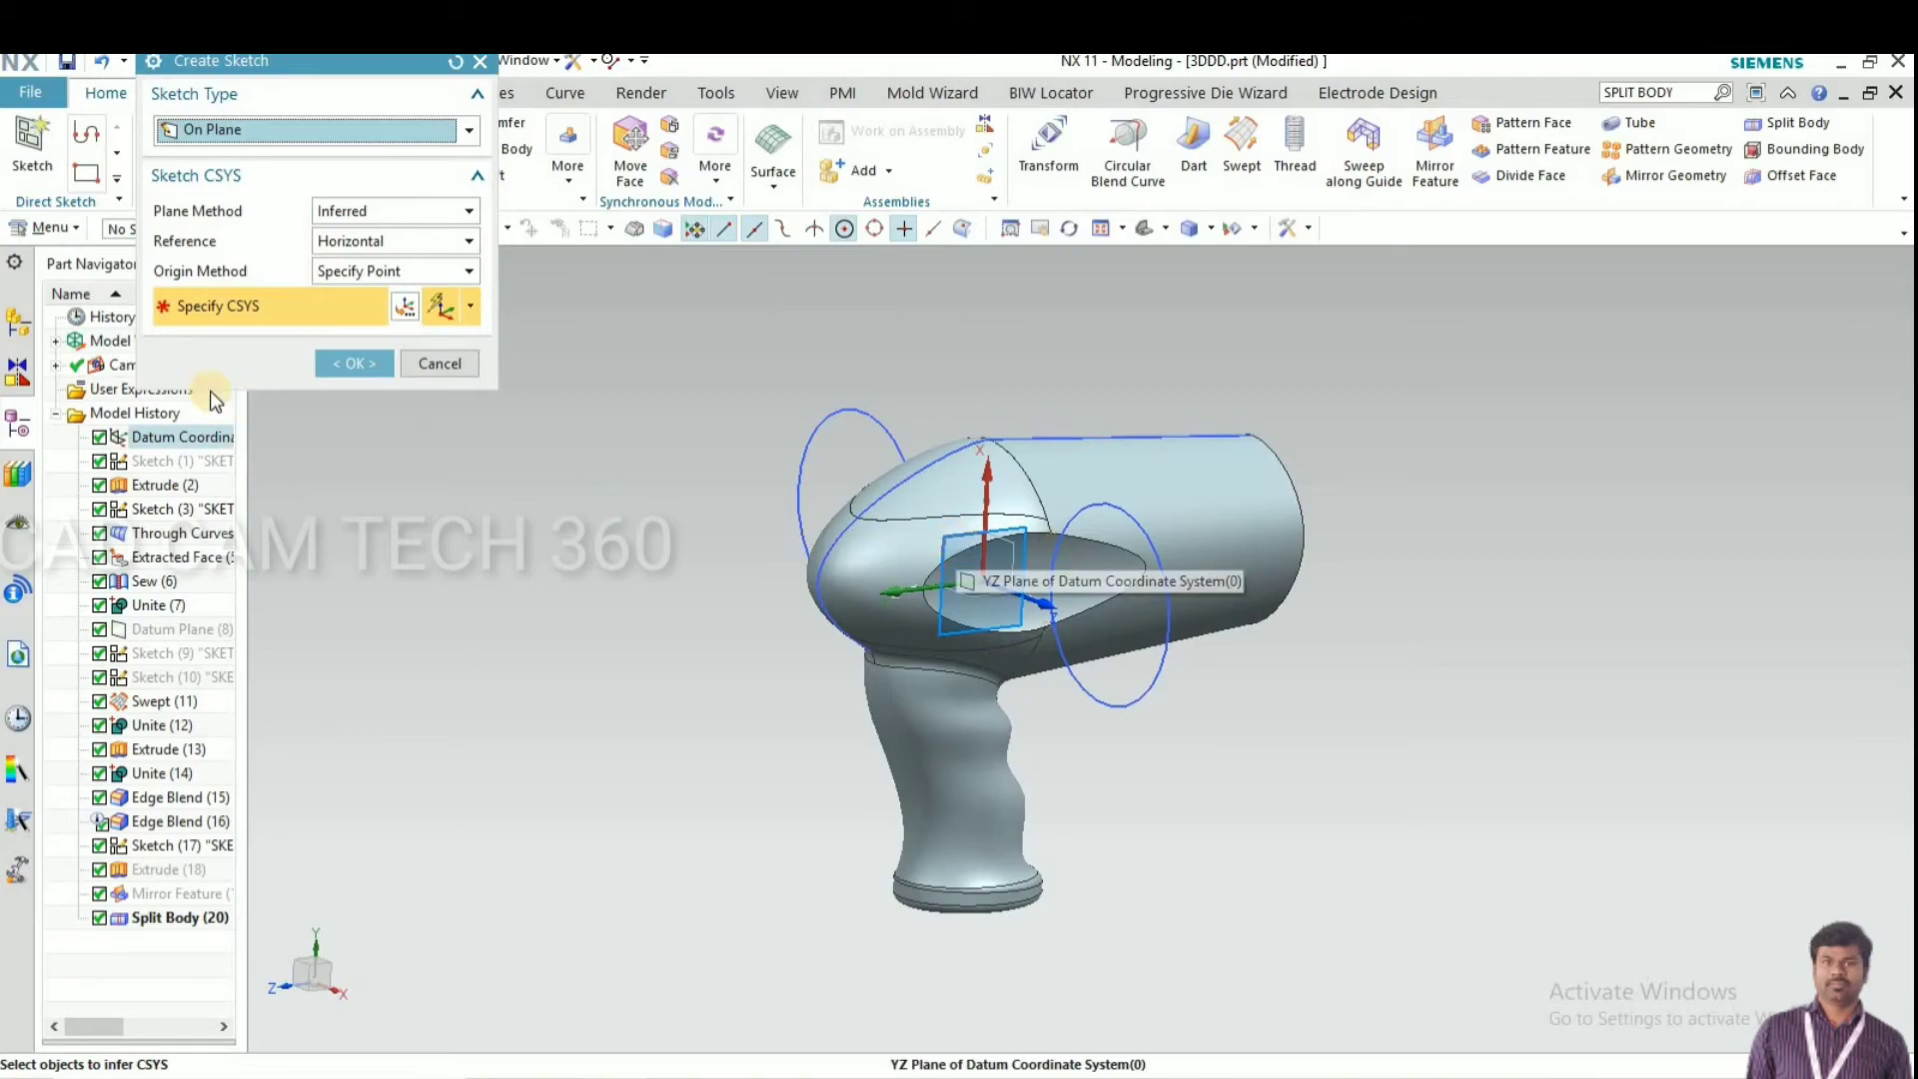
click(347, 363)
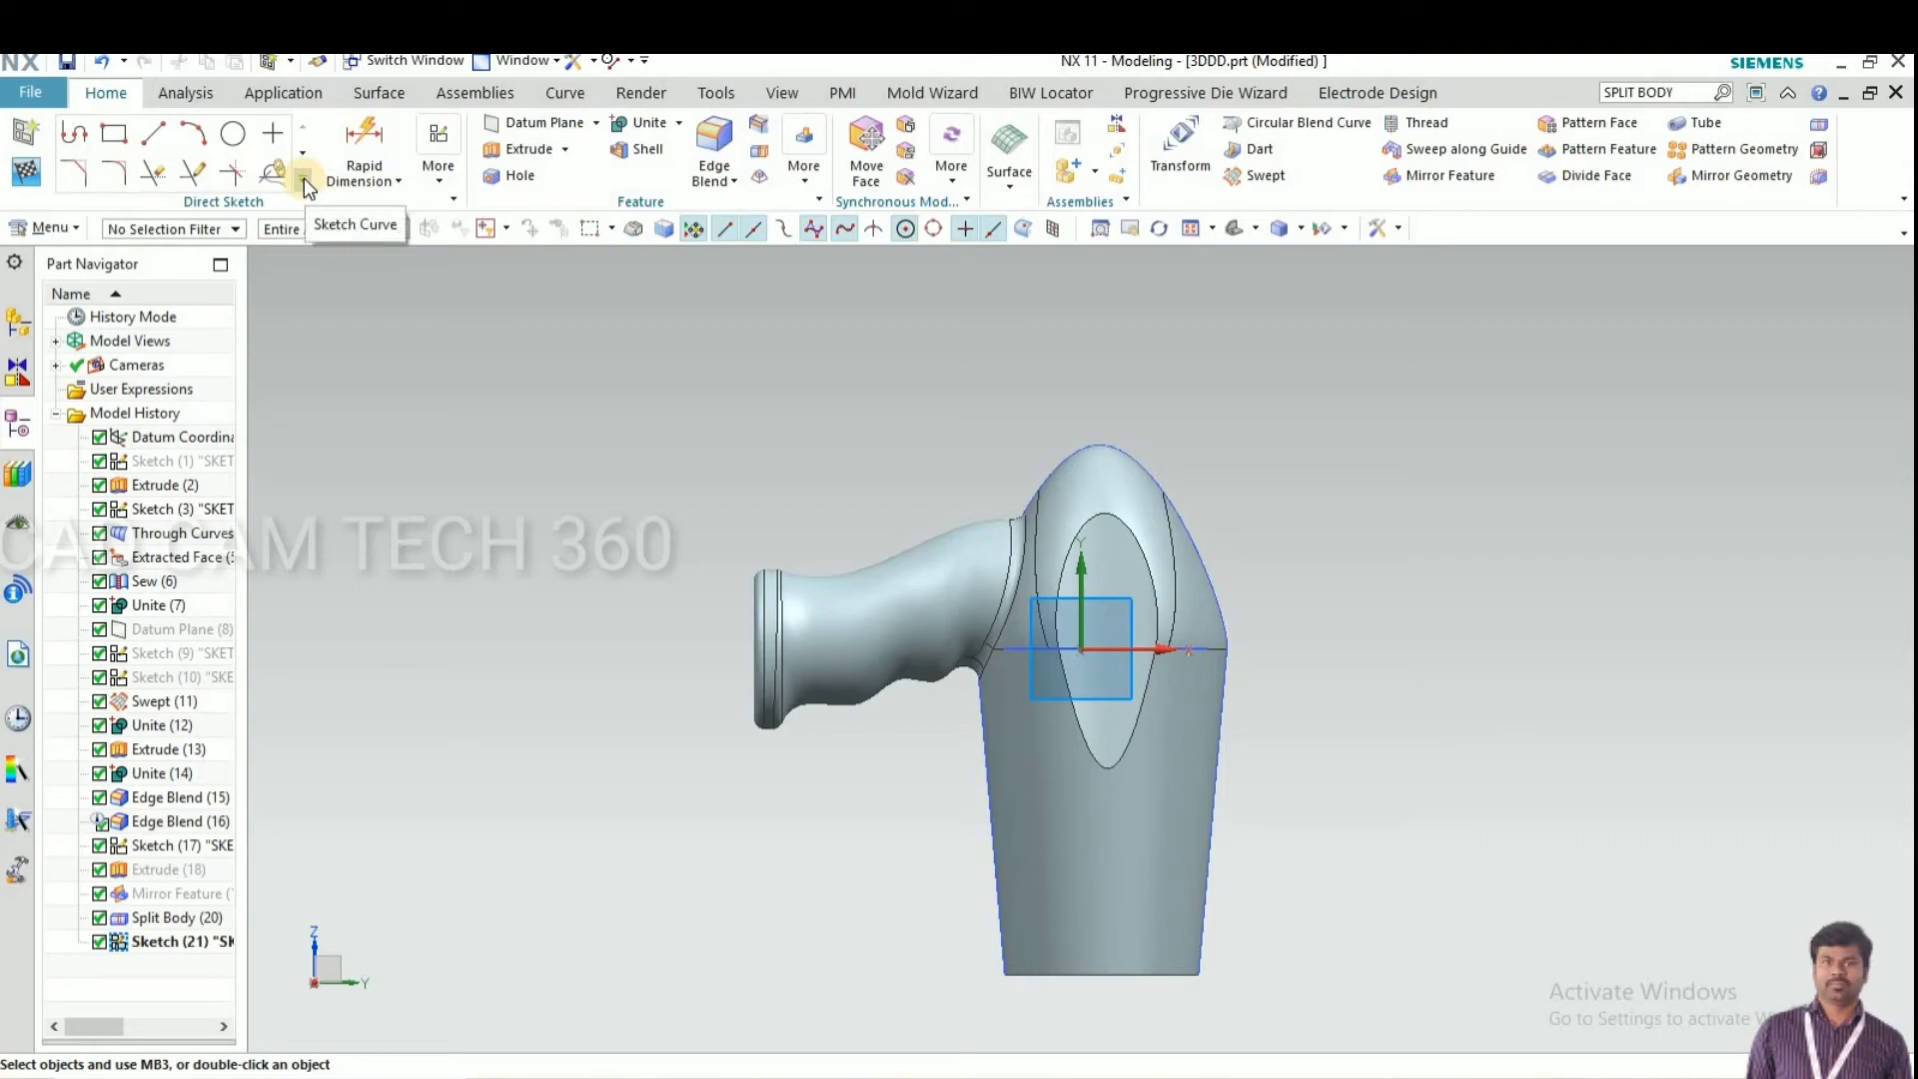
Offset the two edges of the oval side recess inward by 10 mm in the sketch
click(304, 178)
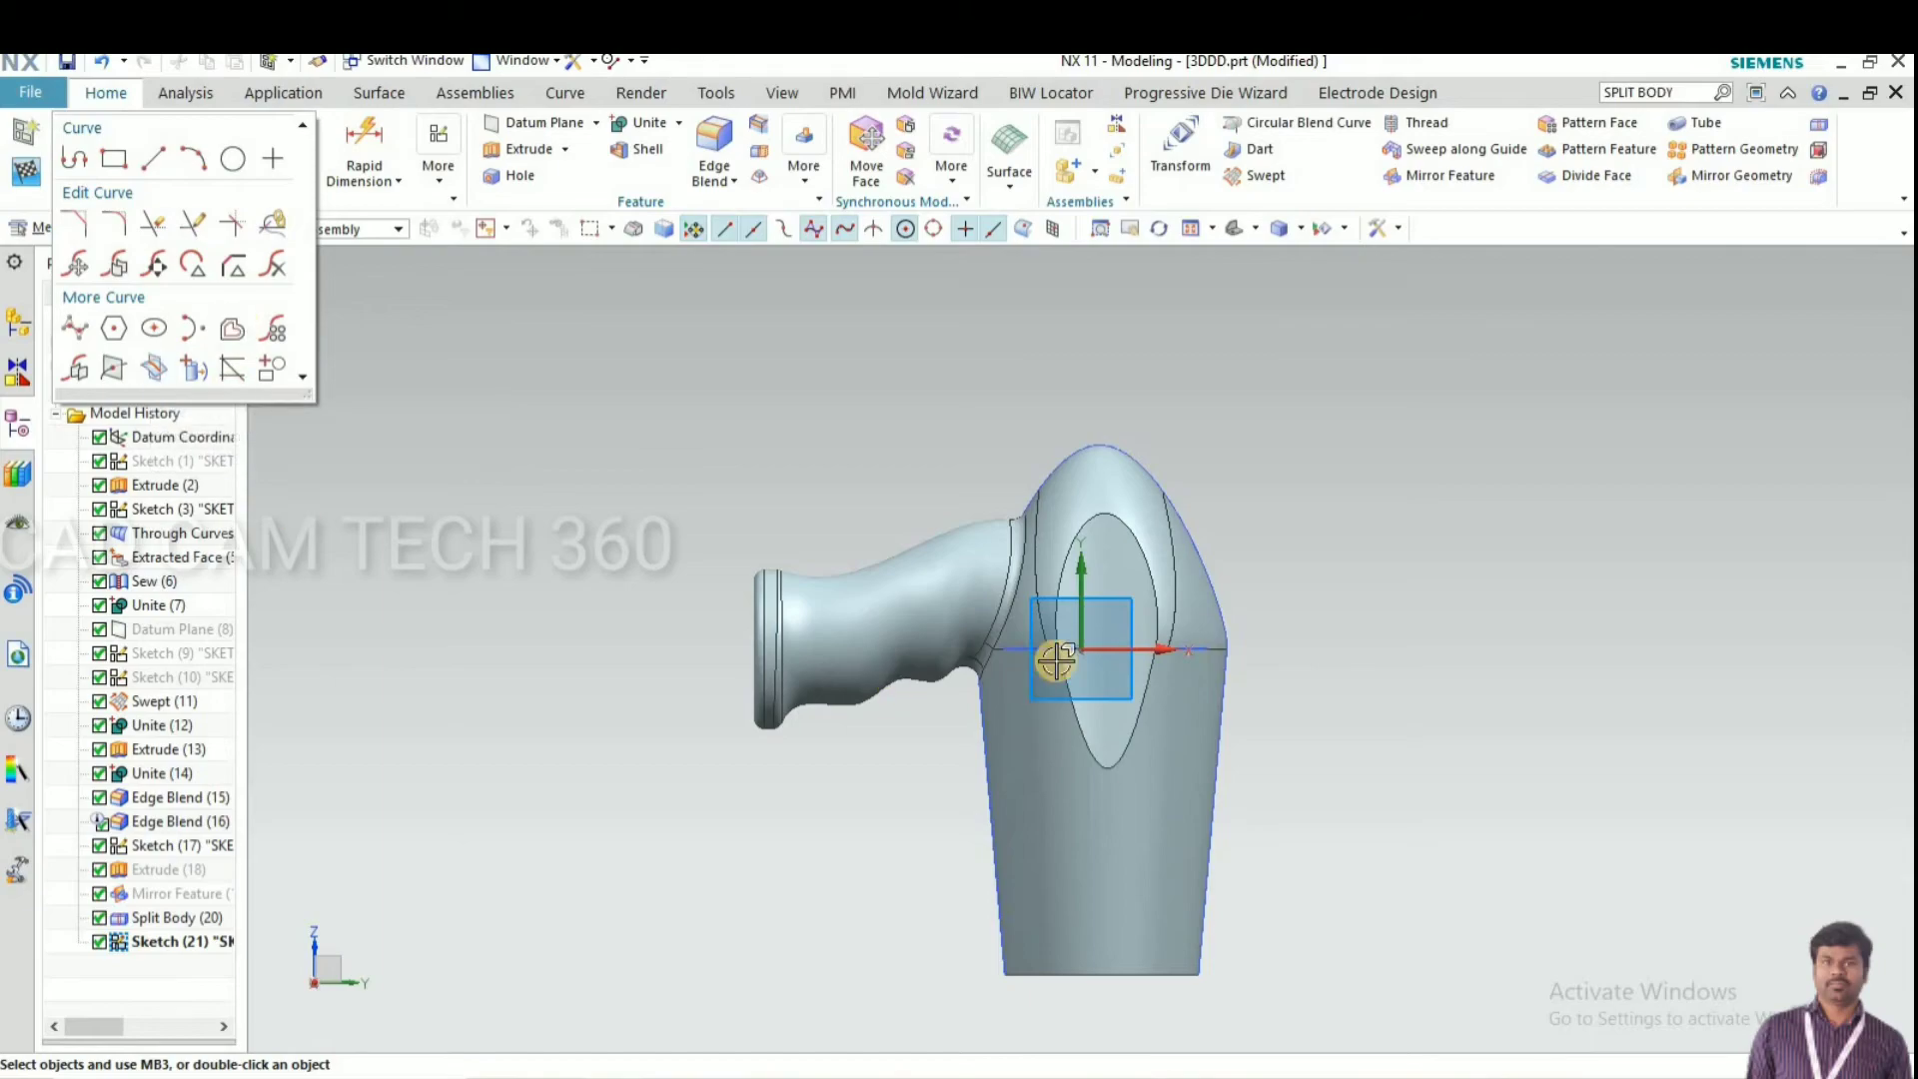
click(152, 367)
scroll(1123, 555, up, 3)
click(1121, 666)
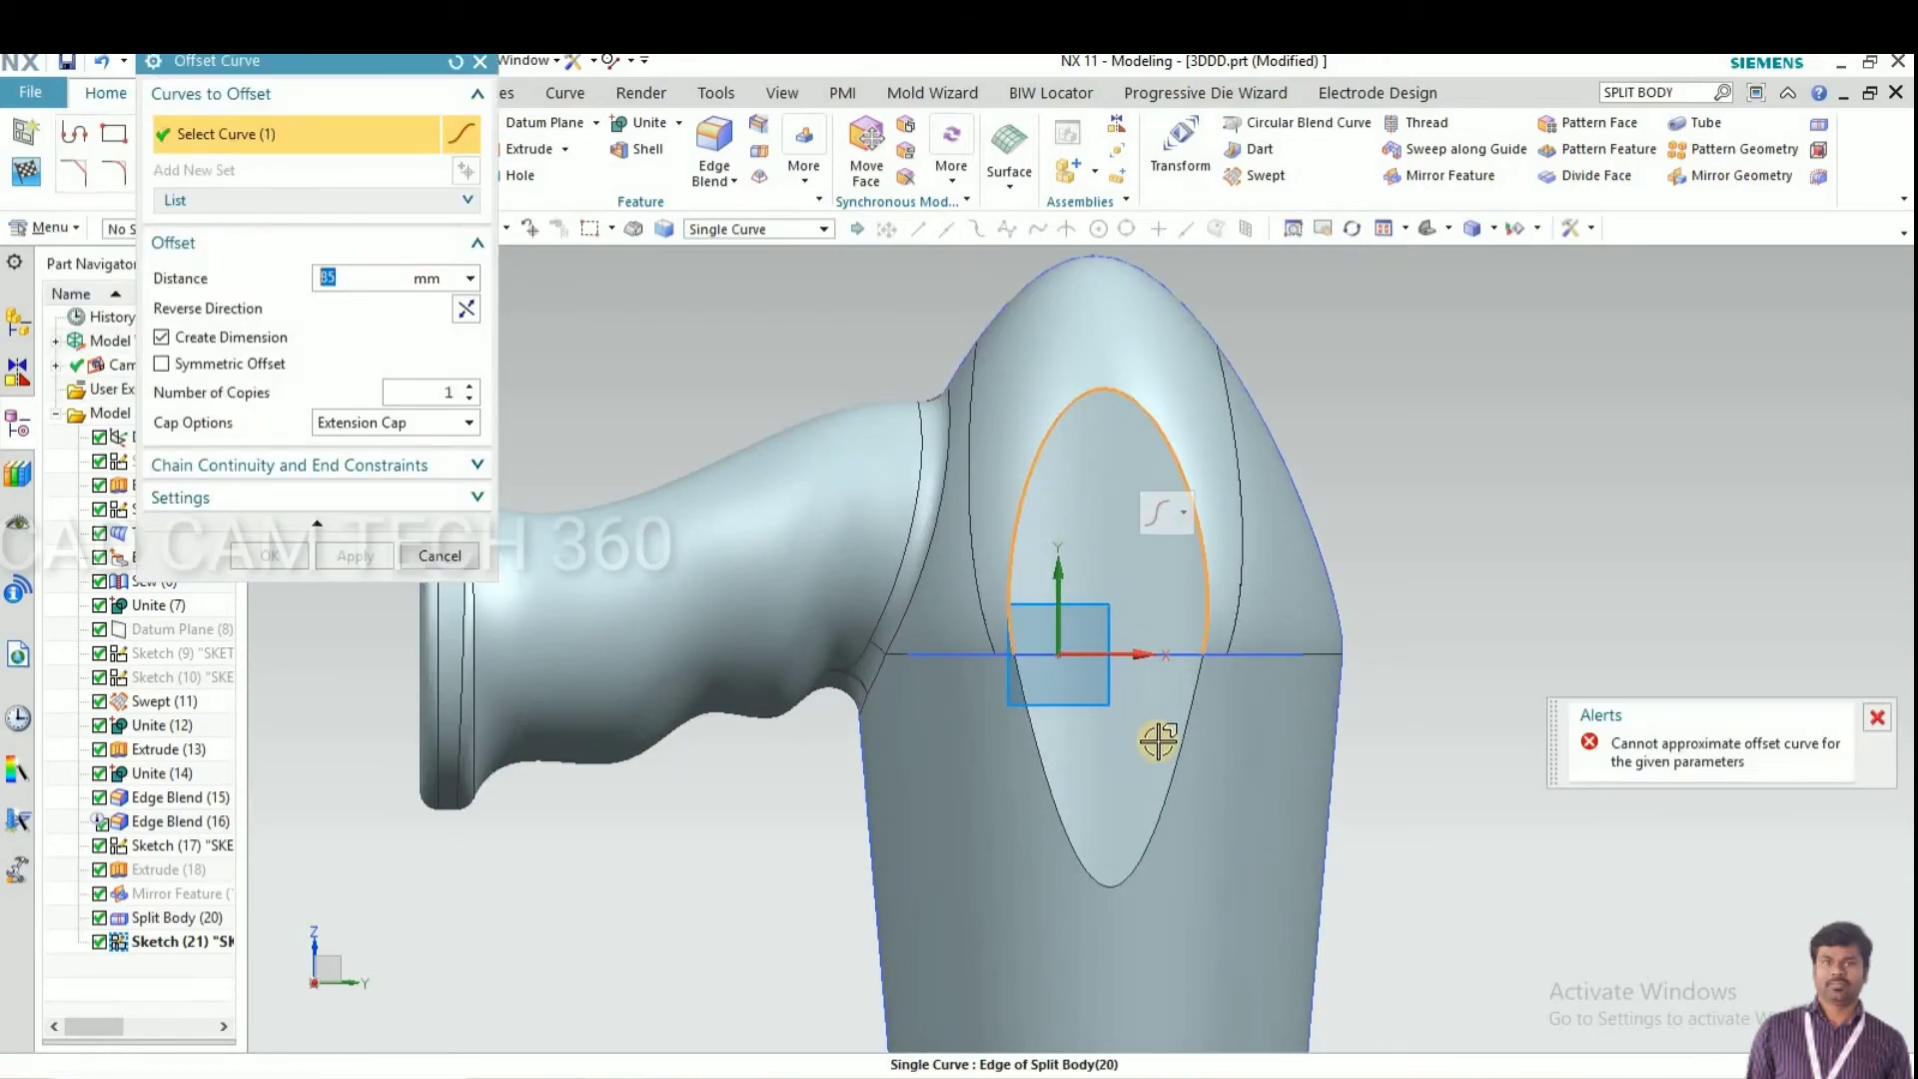
click(1166, 751)
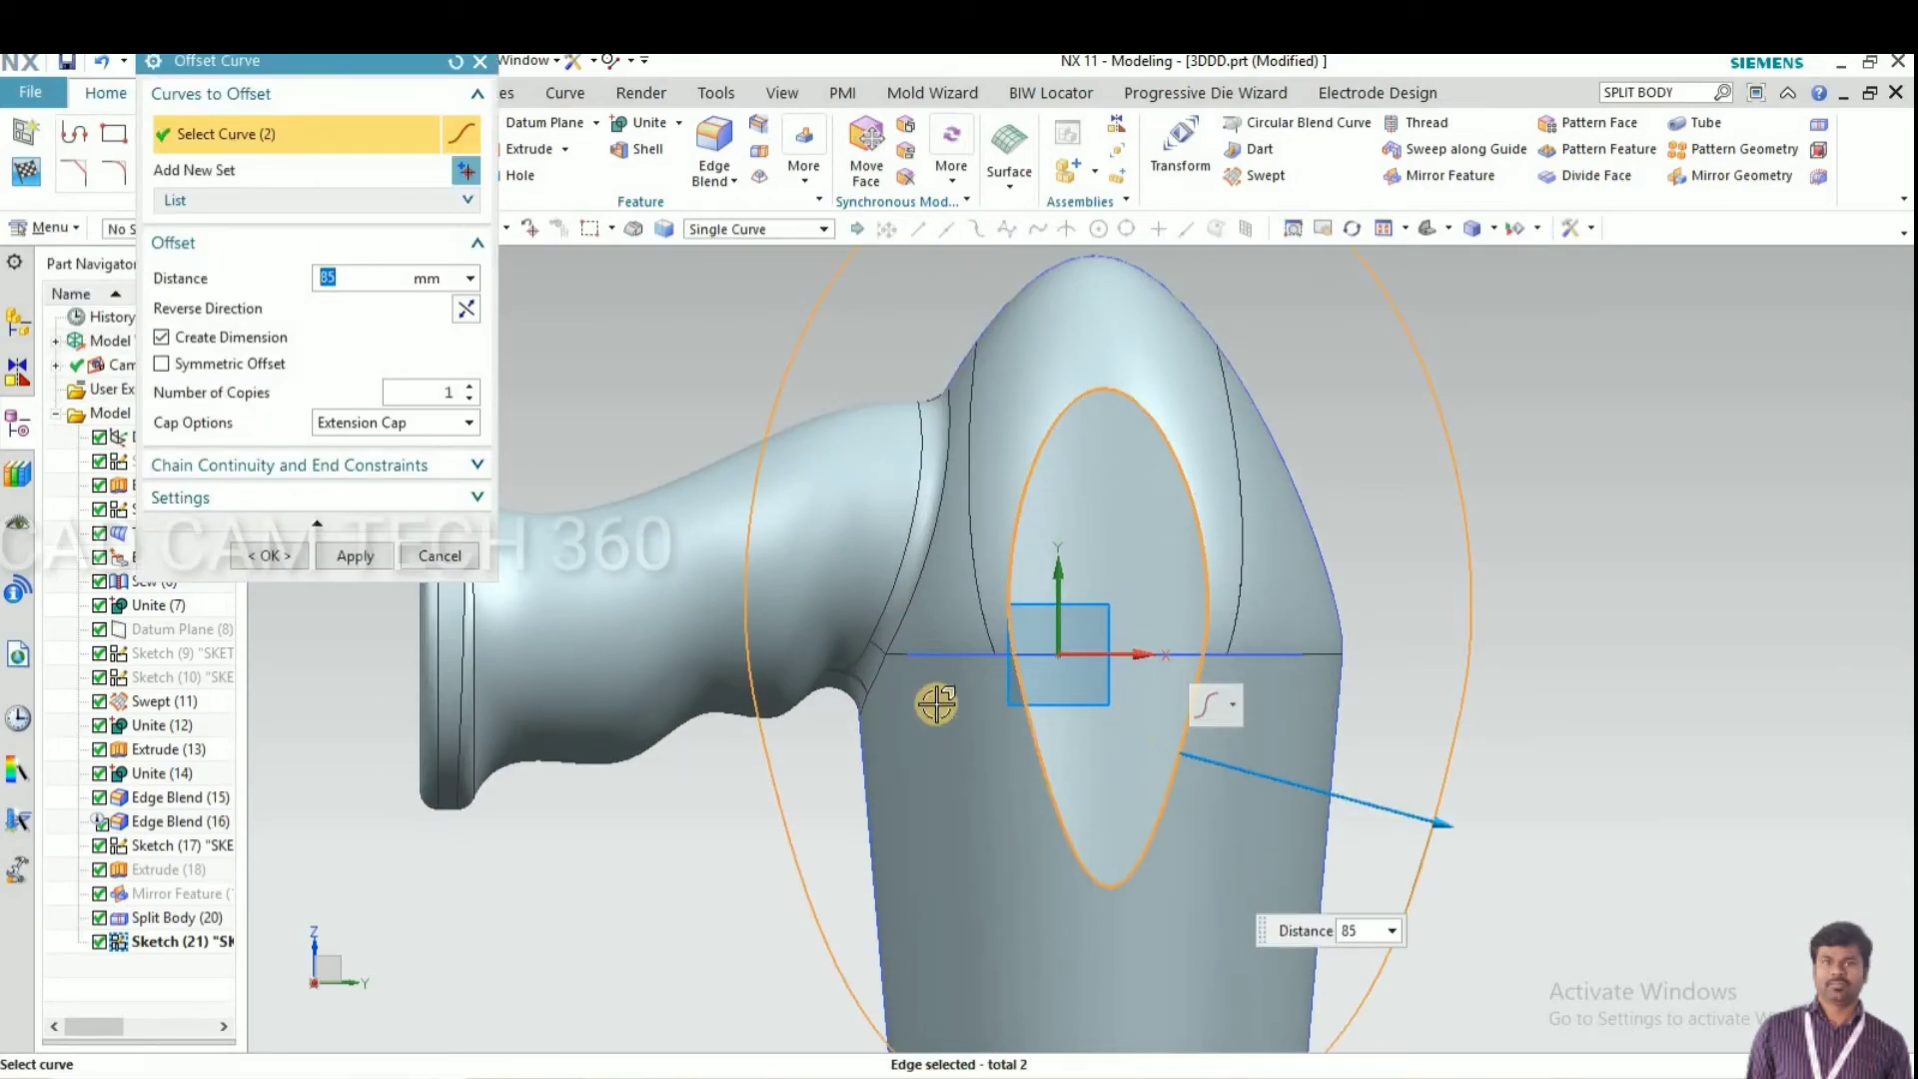
drag(1222, 728, 1174, 678)
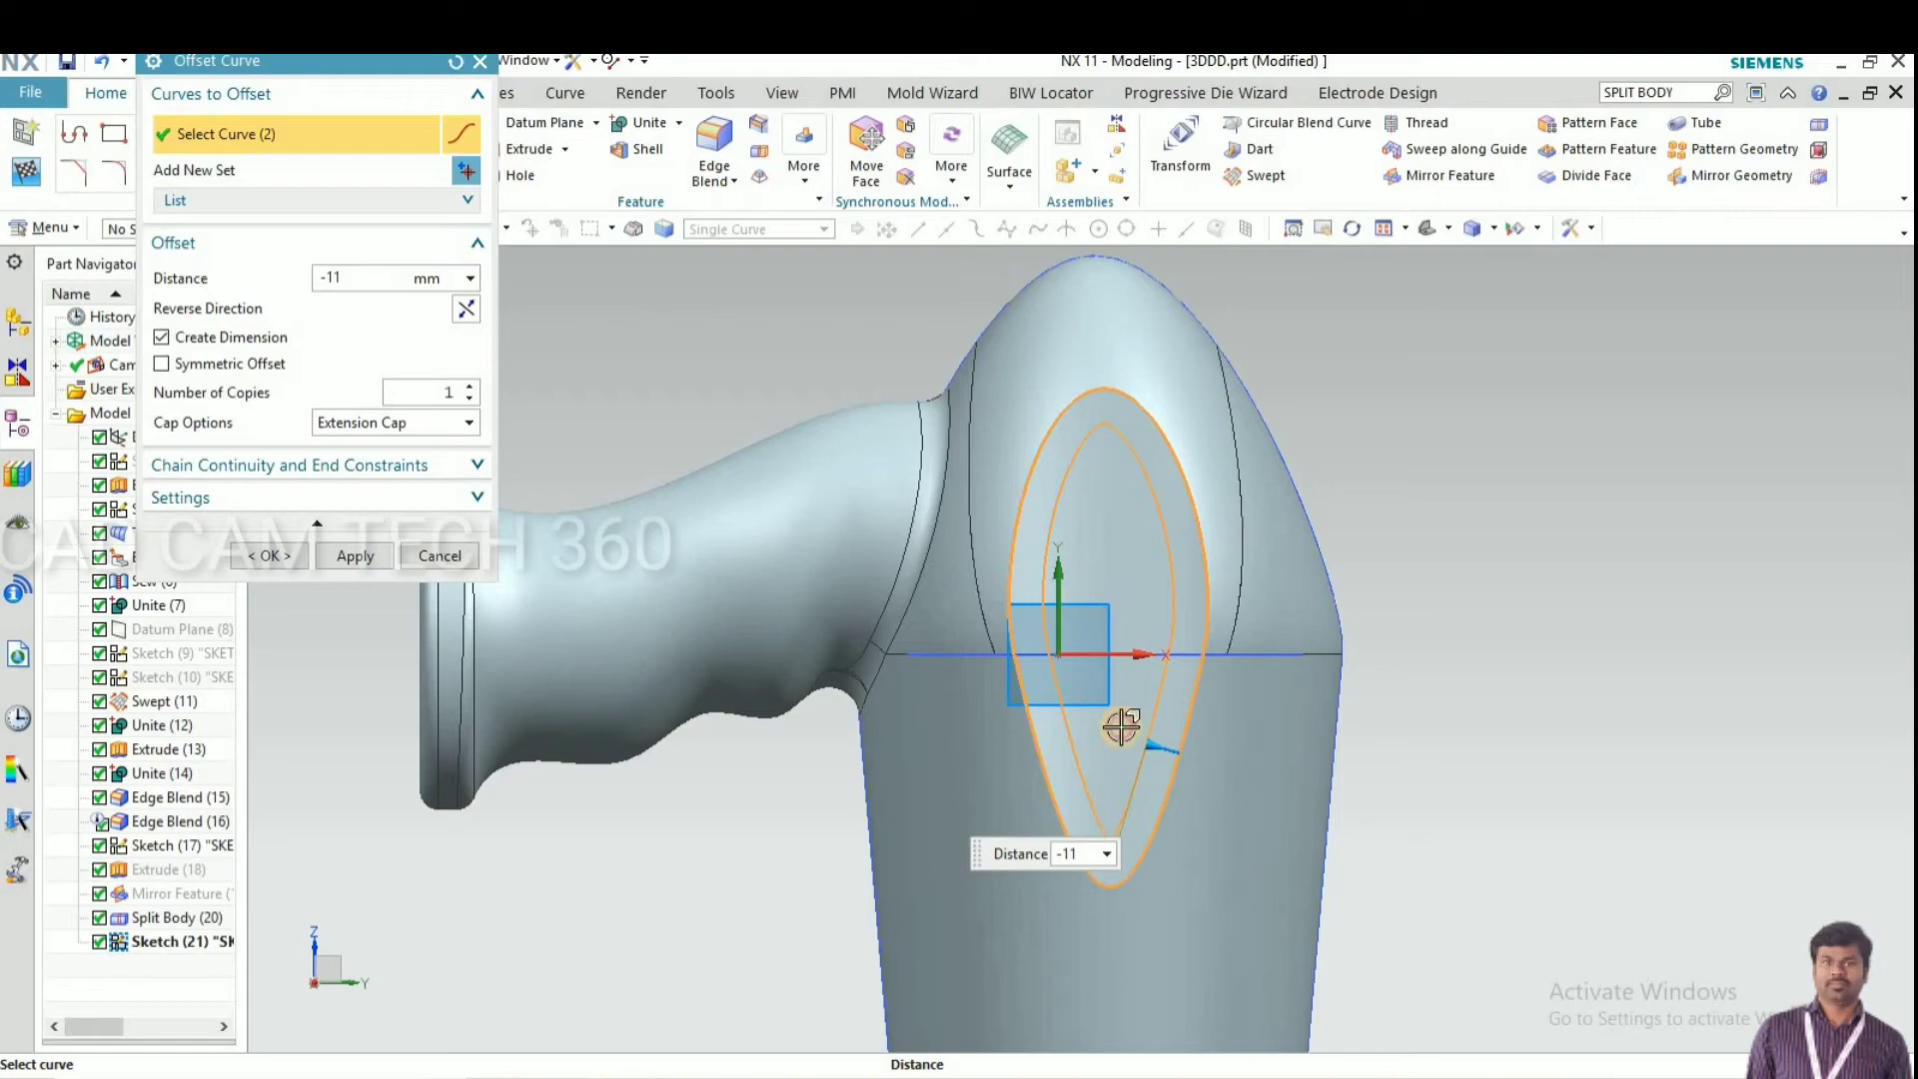
click(269, 555)
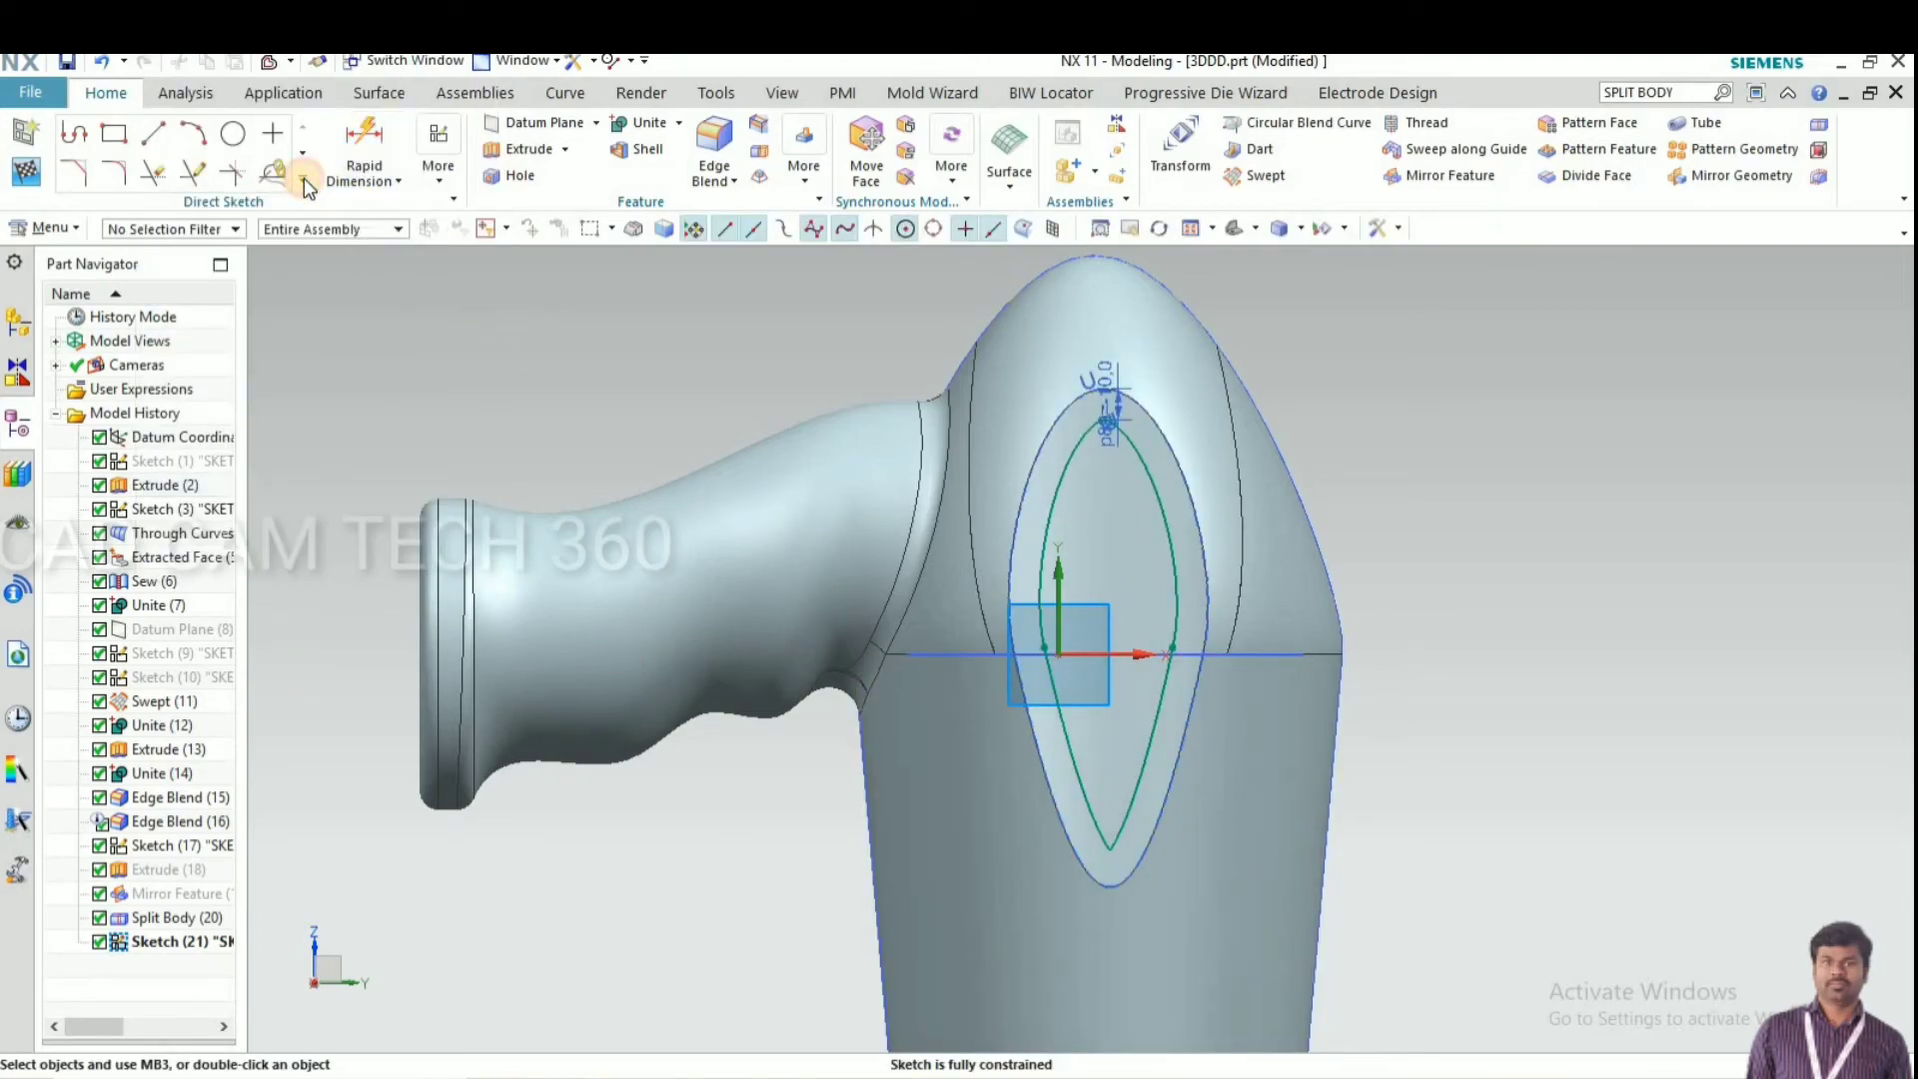
click(304, 179)
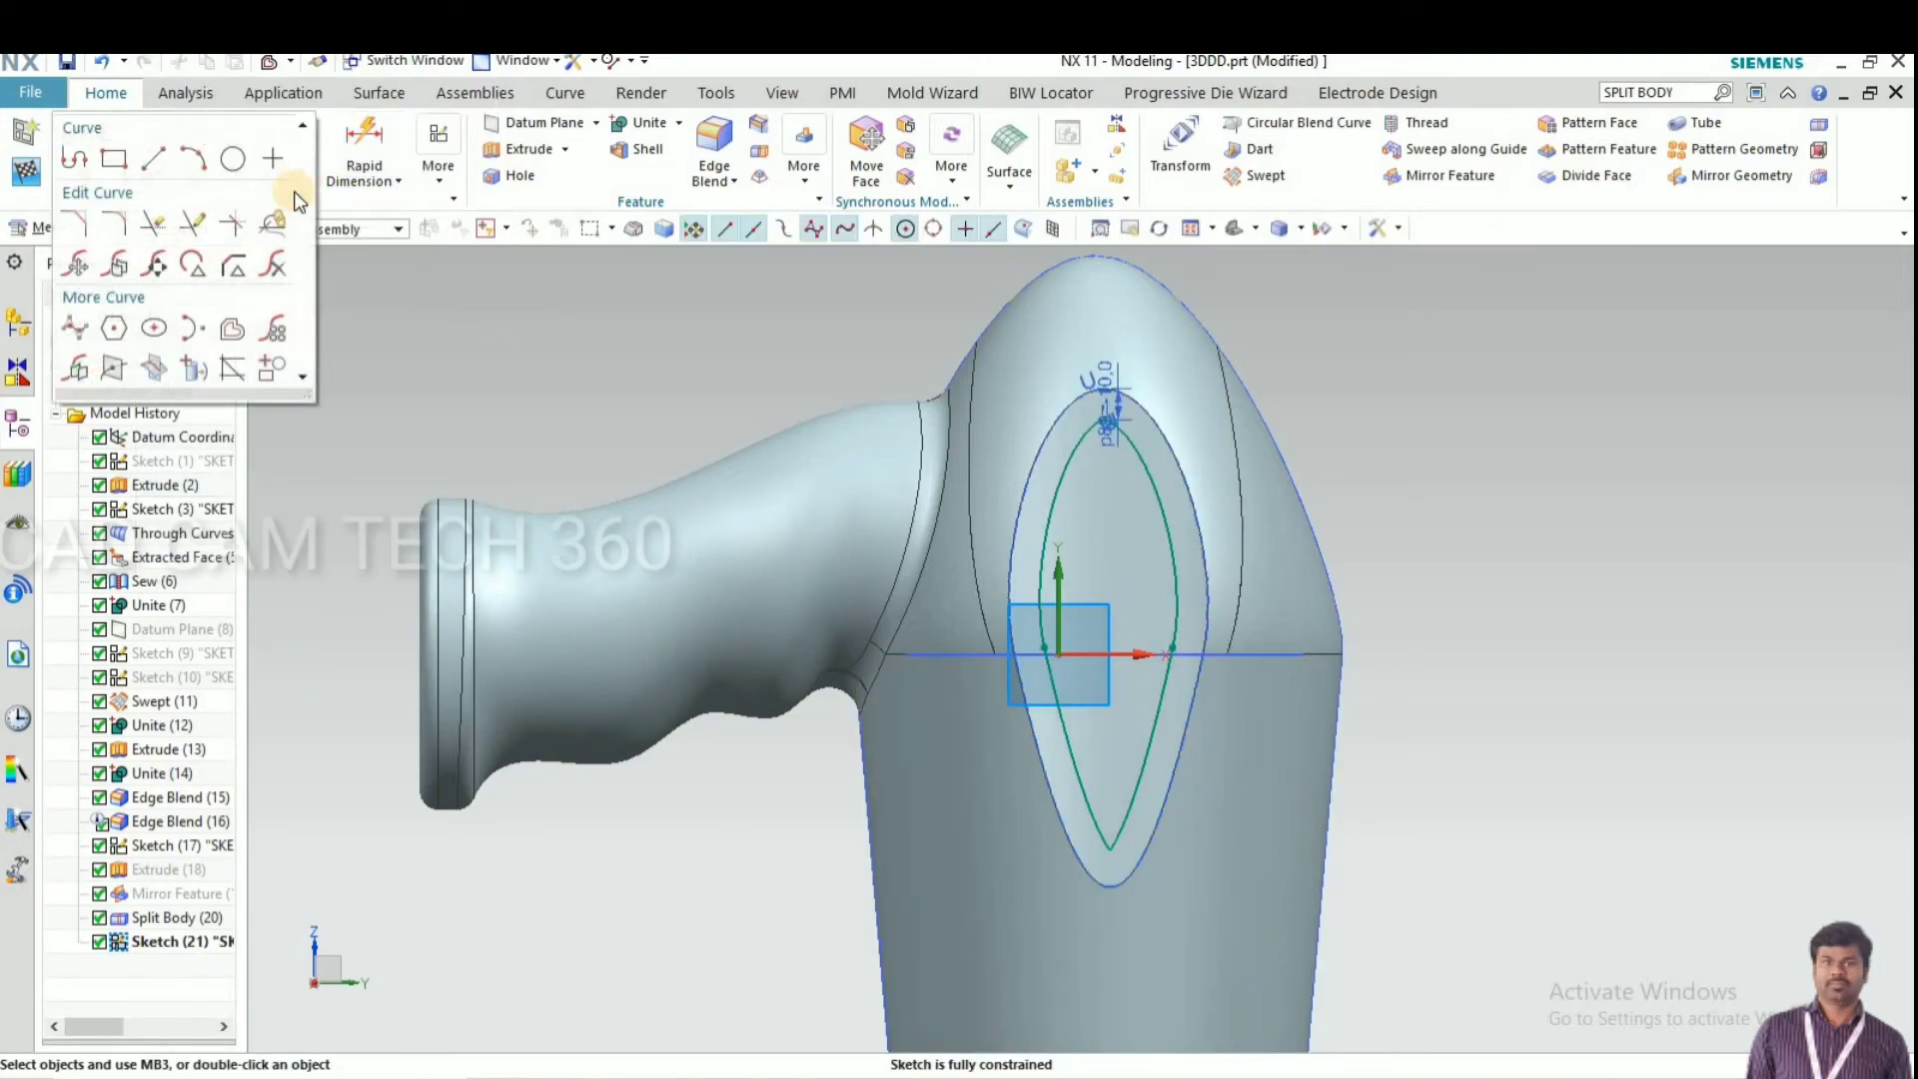
click(116, 221)
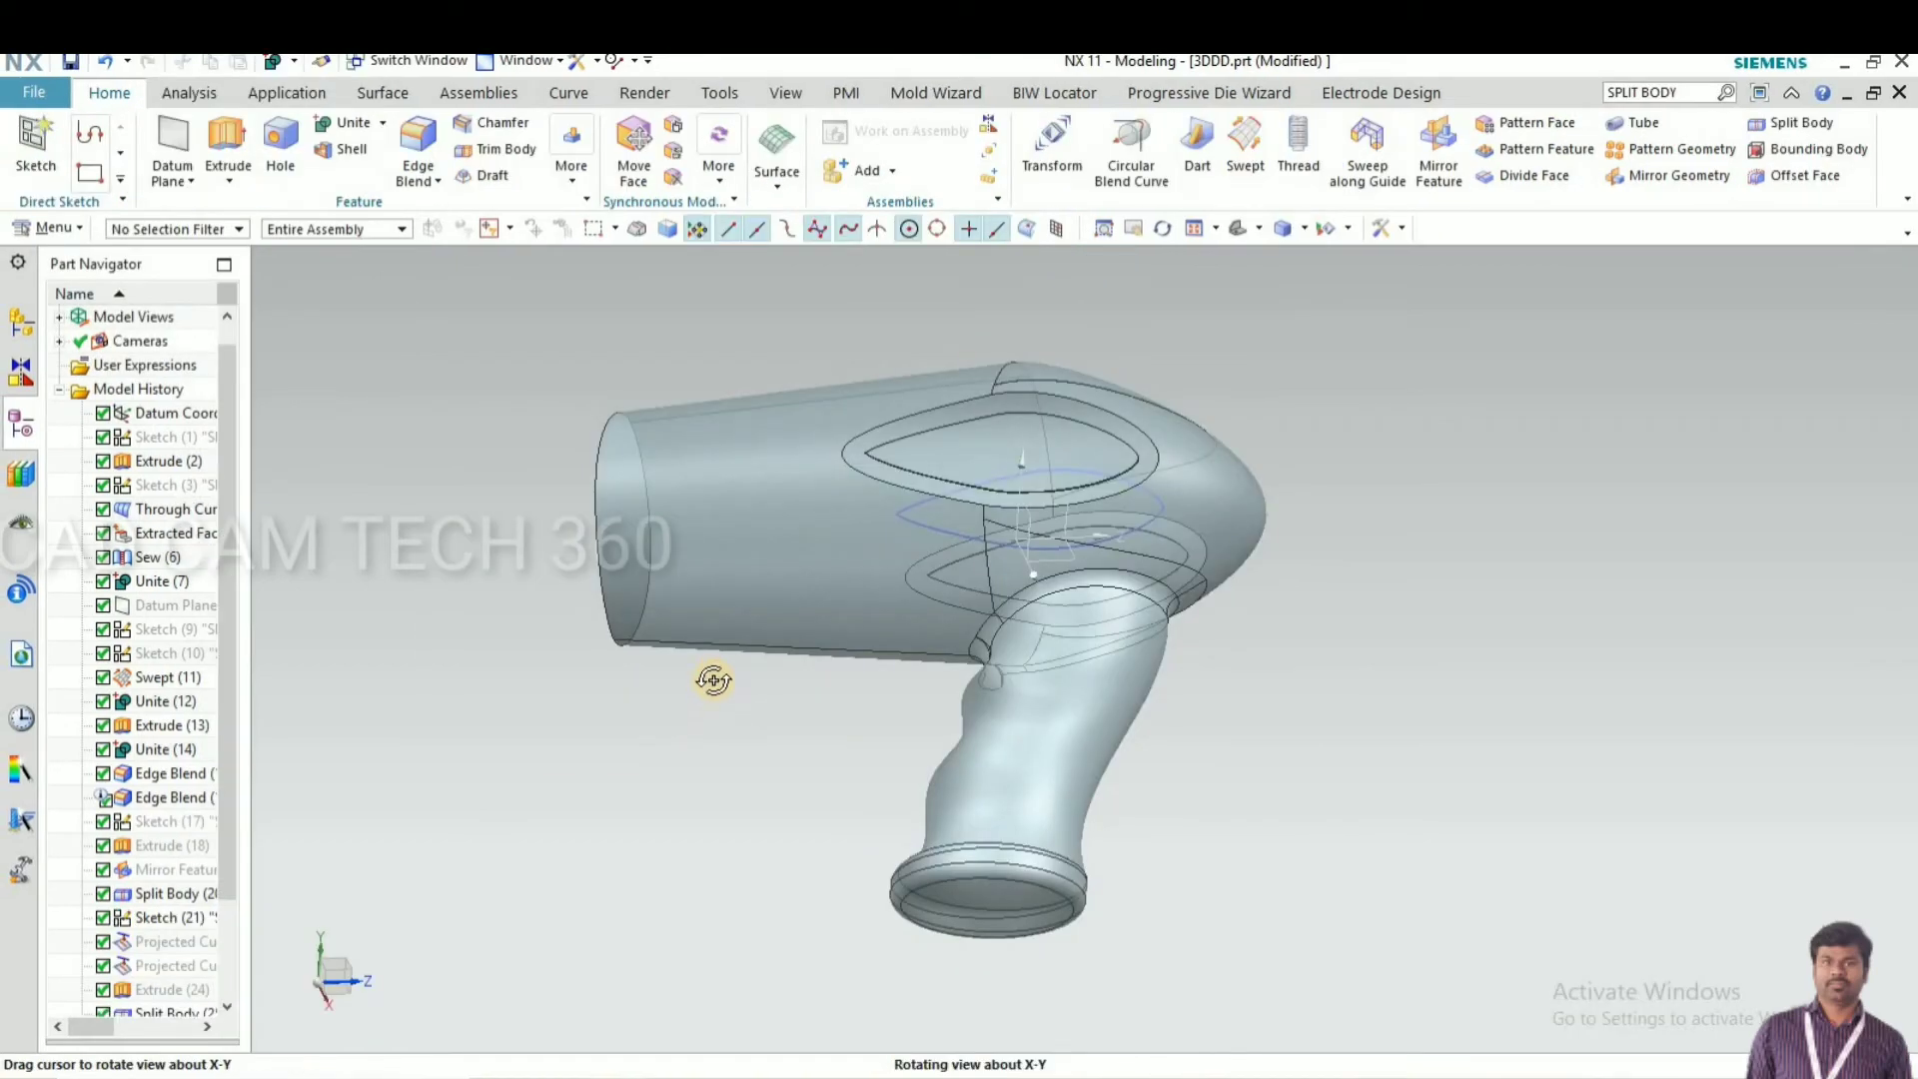
middle_drag(713, 680, 736, 518)
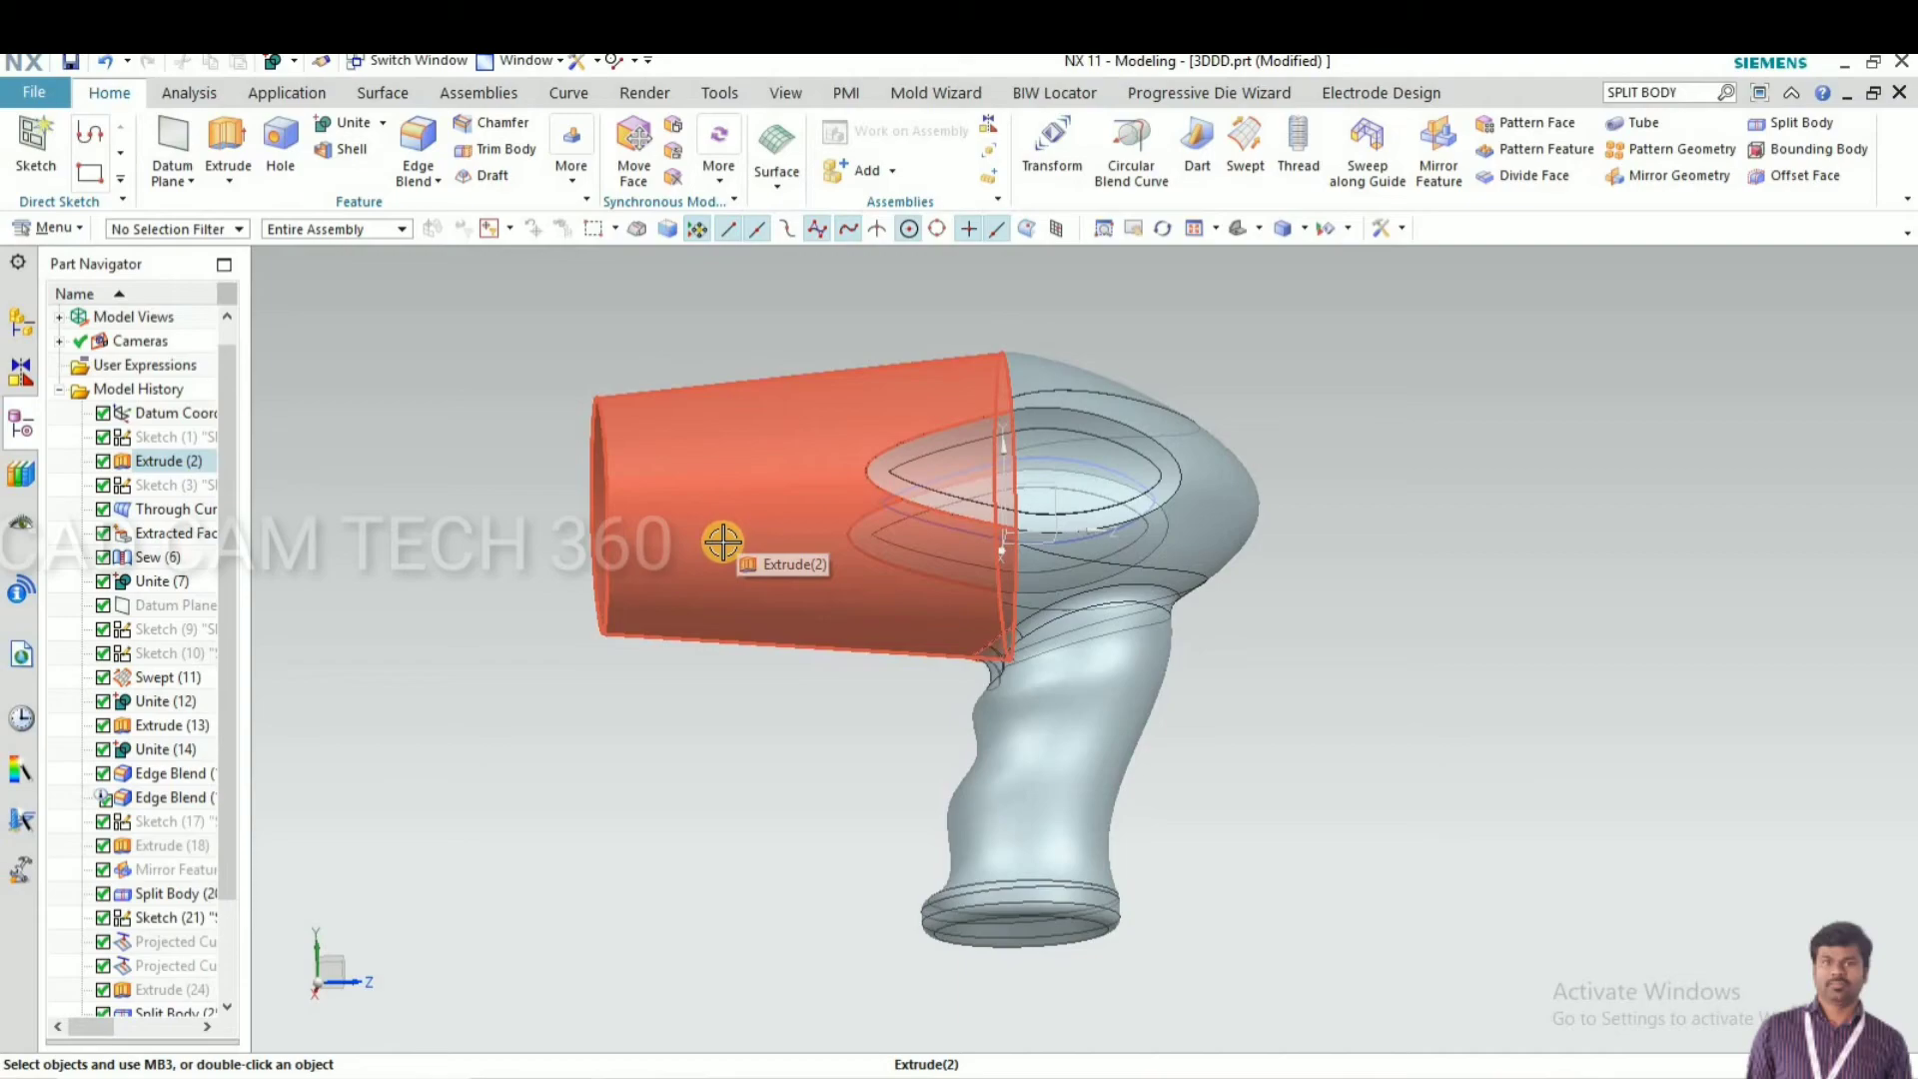
Set the shaded-display translucency of the hair-dryer body to 0
key(ctrl+j)
click(723, 542)
click(354, 665)
drag(282, 398, 154, 409)
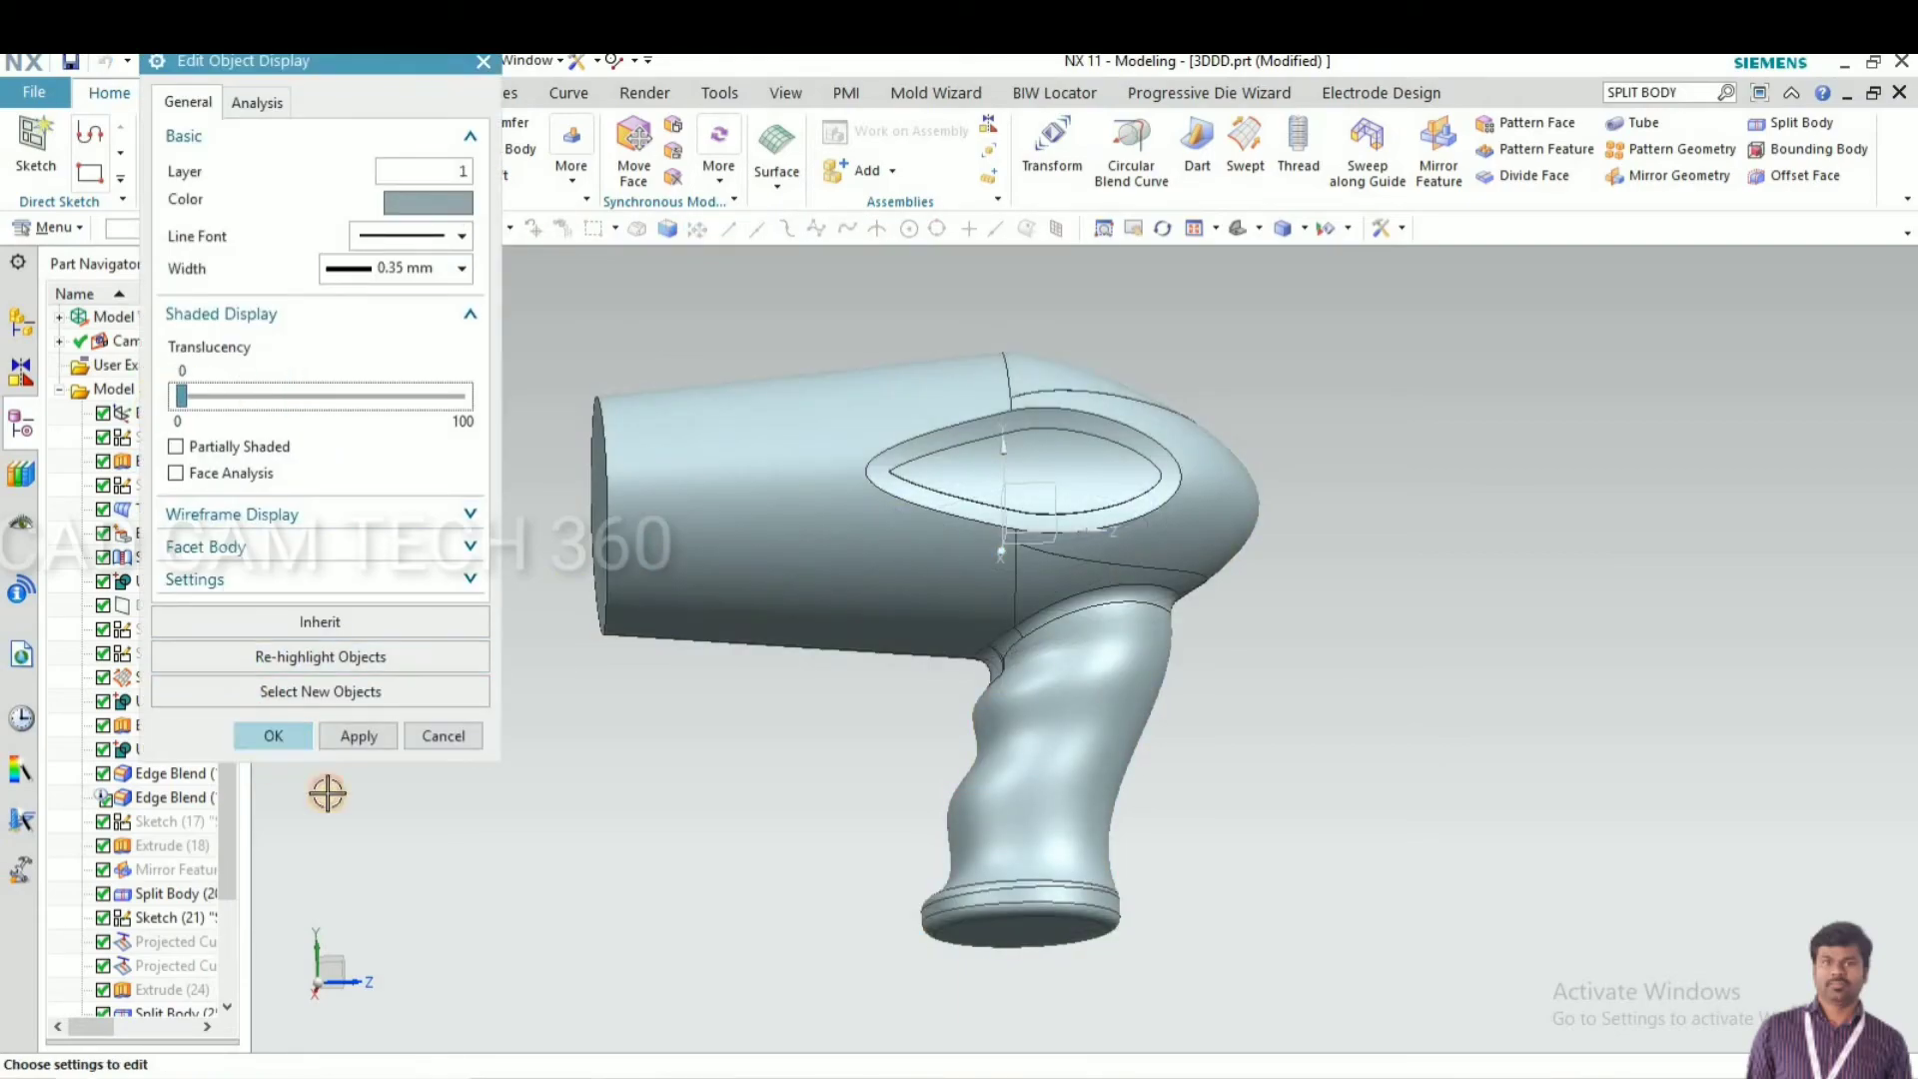
middle_click(328, 793)
Shell the hair-dryer body with the Remove Faces, then Shell type, piercing the flat round end face of the nozzle
middle_drag(813, 770, 317, 156)
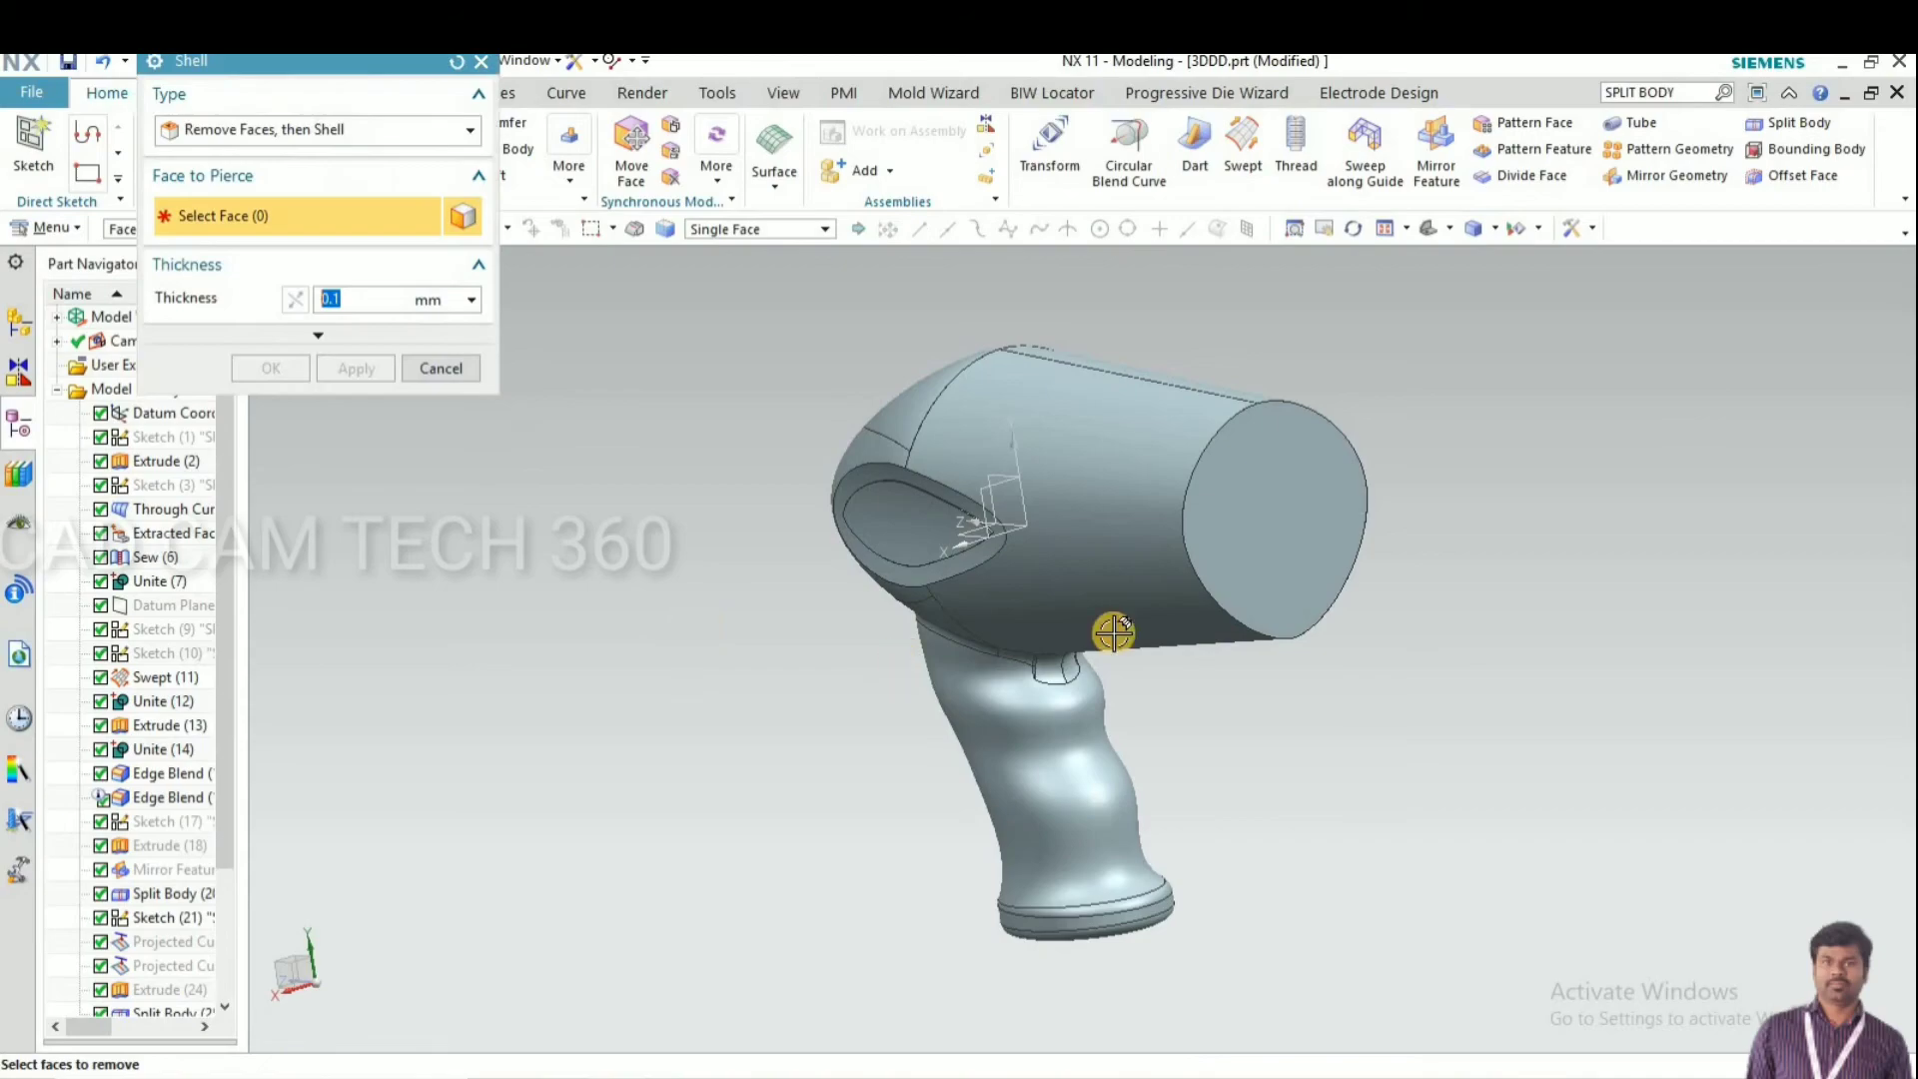
click(1244, 508)
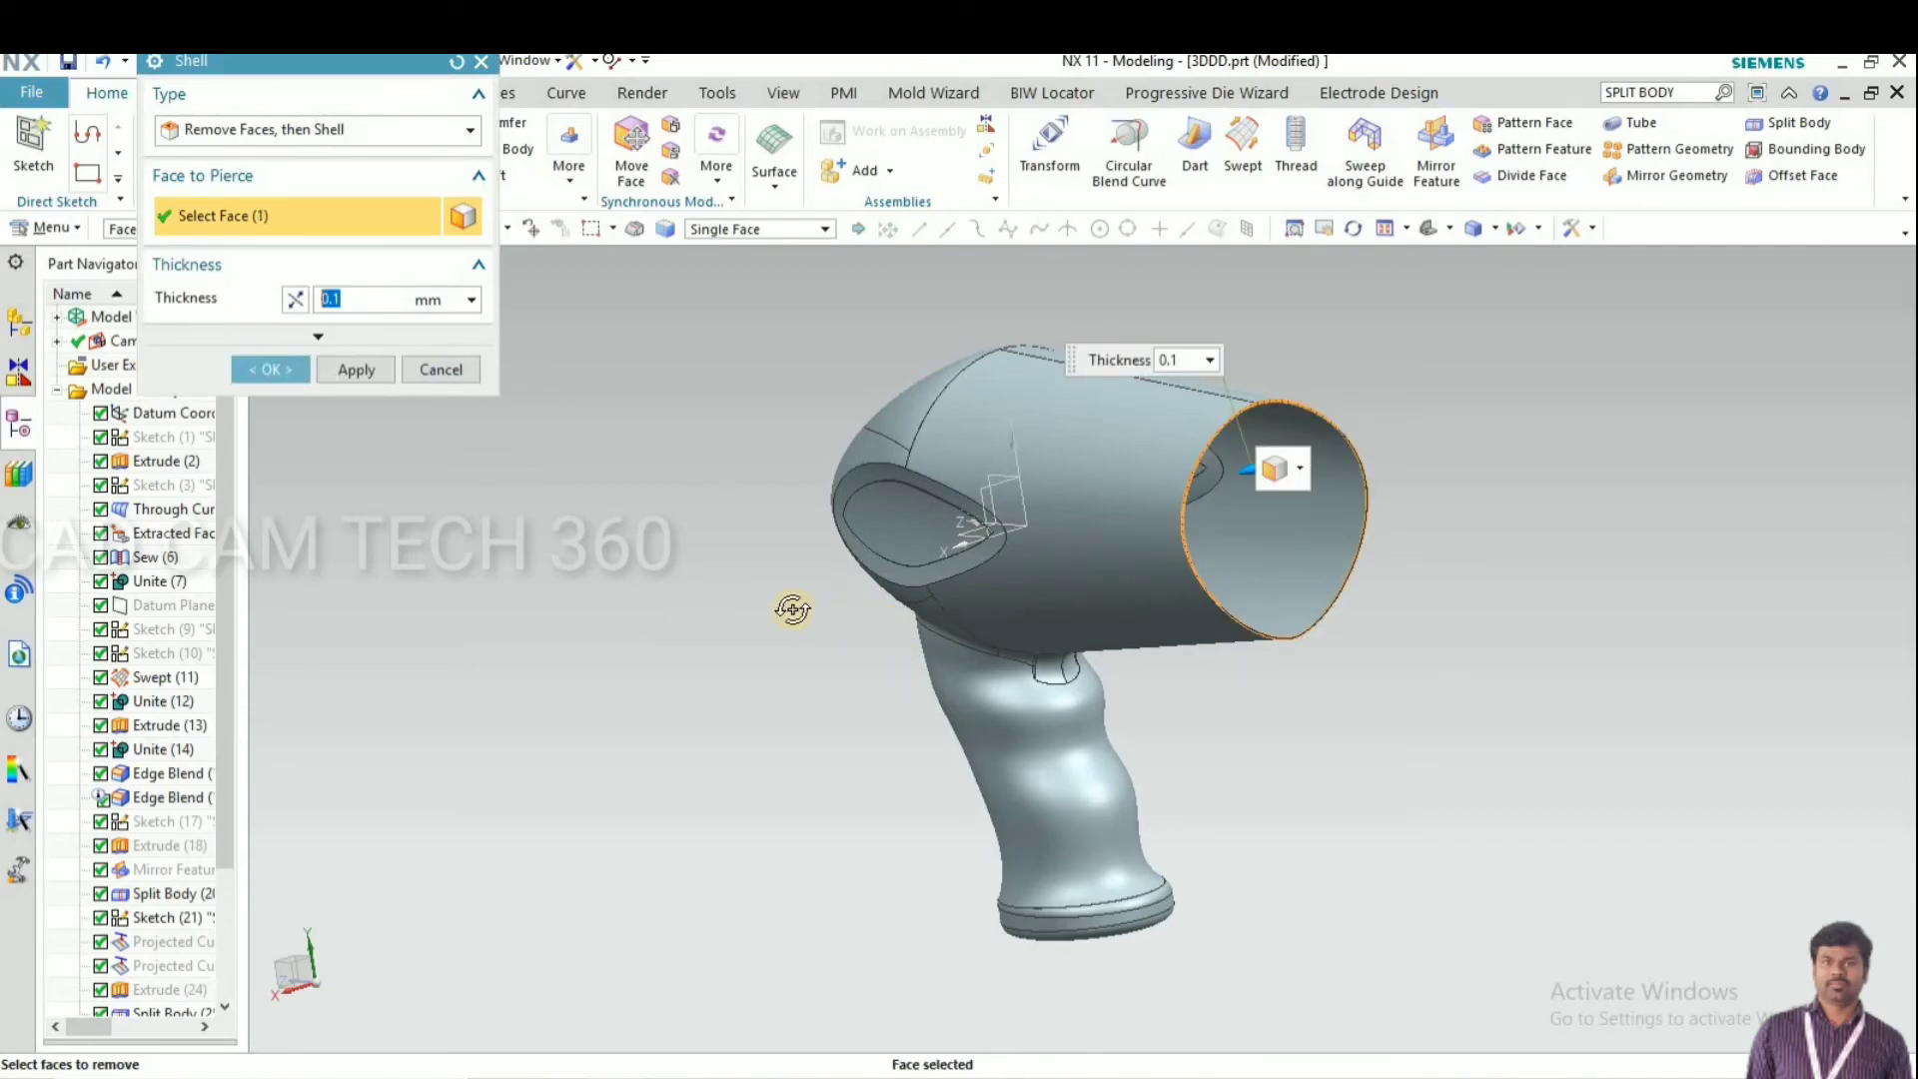
middle_drag(756, 615, 399, 419)
click(271, 369)
middle_drag(642, 565, 869, 599)
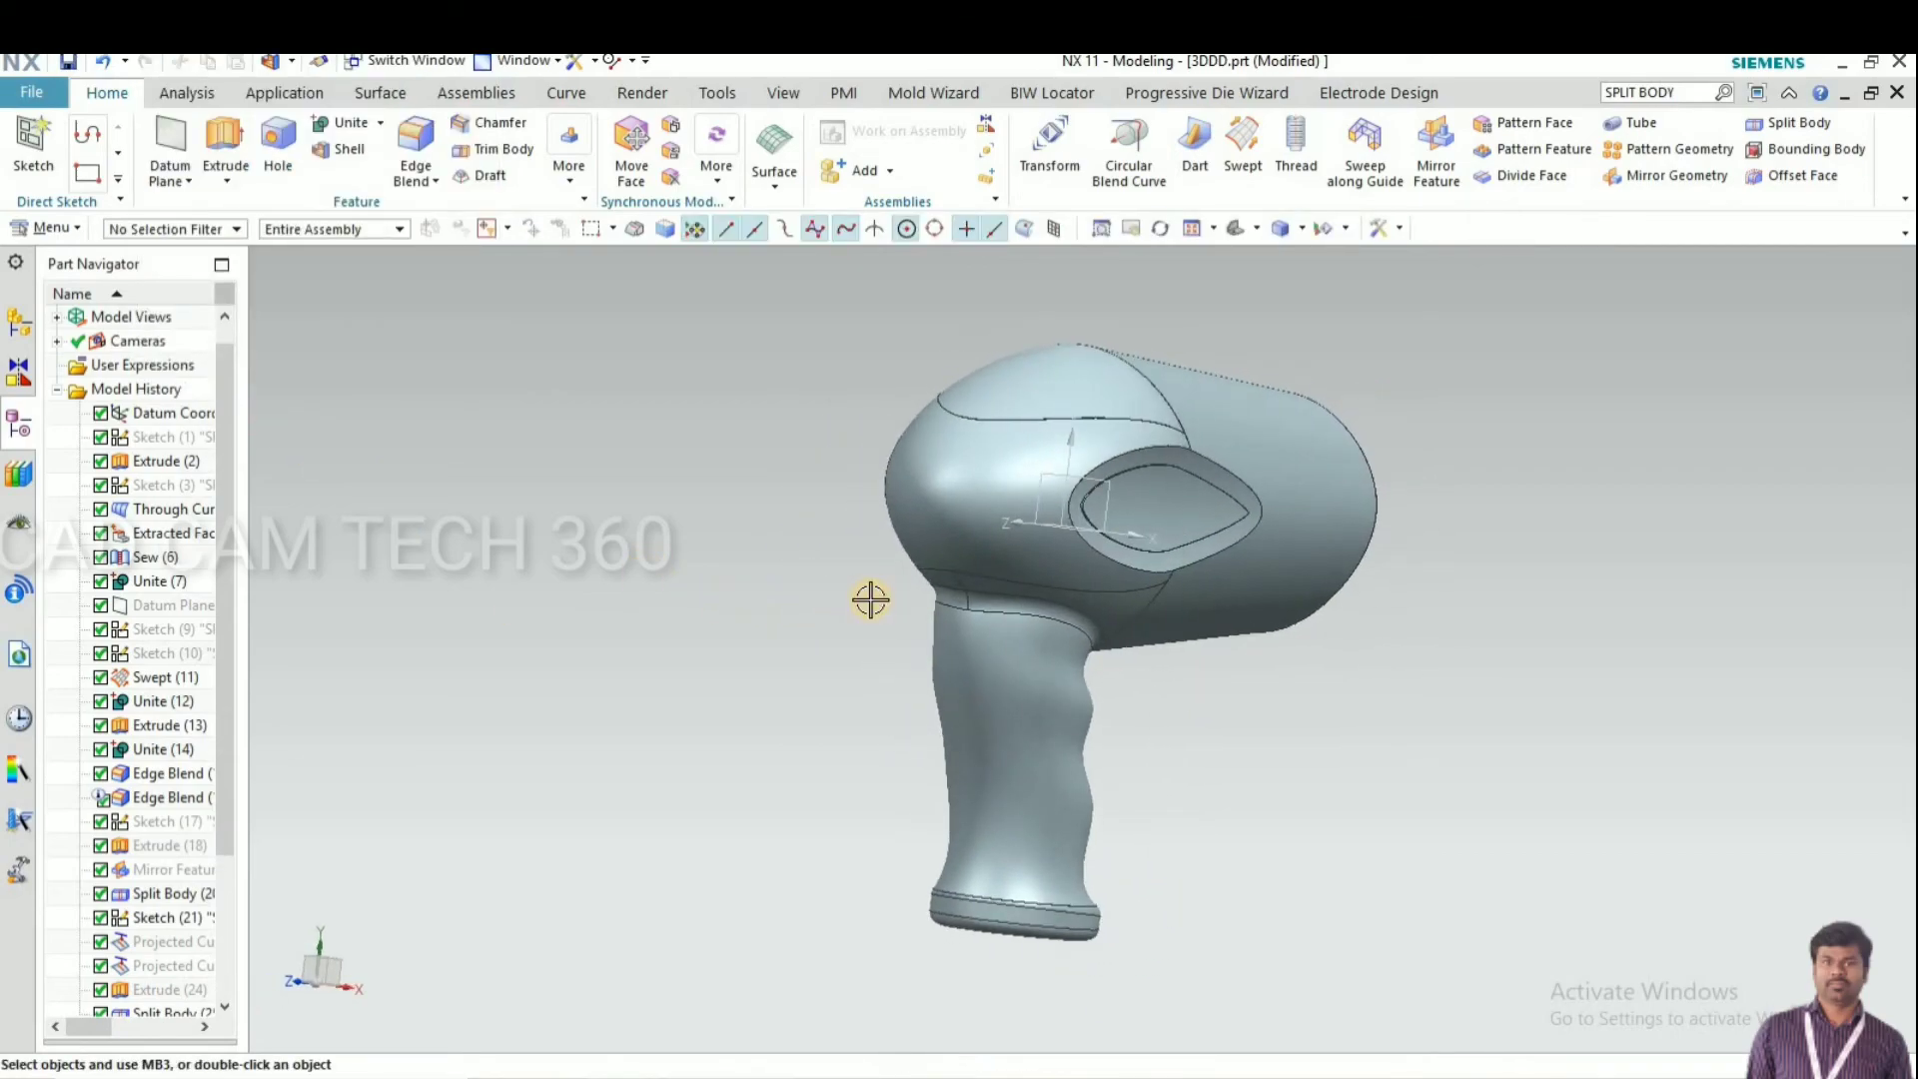
Create a sketch on the XY plane of the datum coordinate system, viewed from the rounded end of the body
key(ctrl+alt+f)
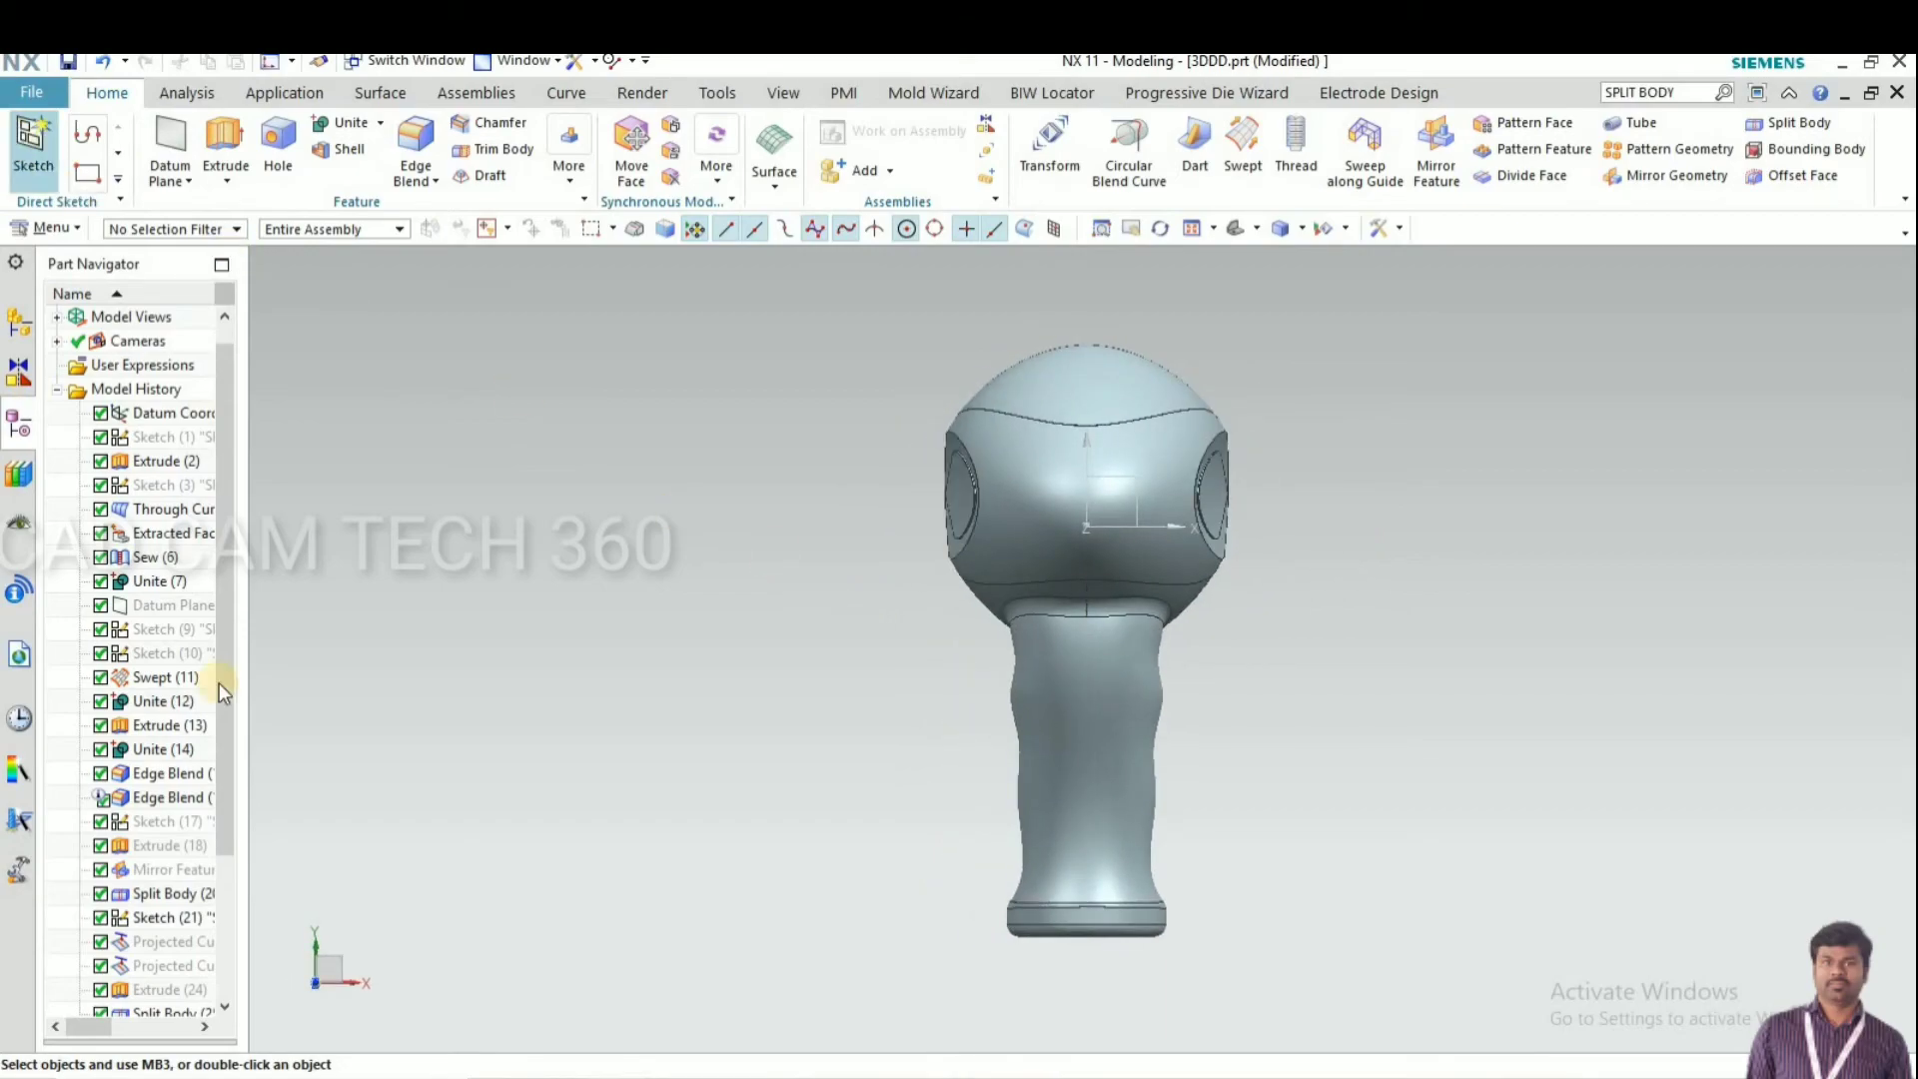
key(s)
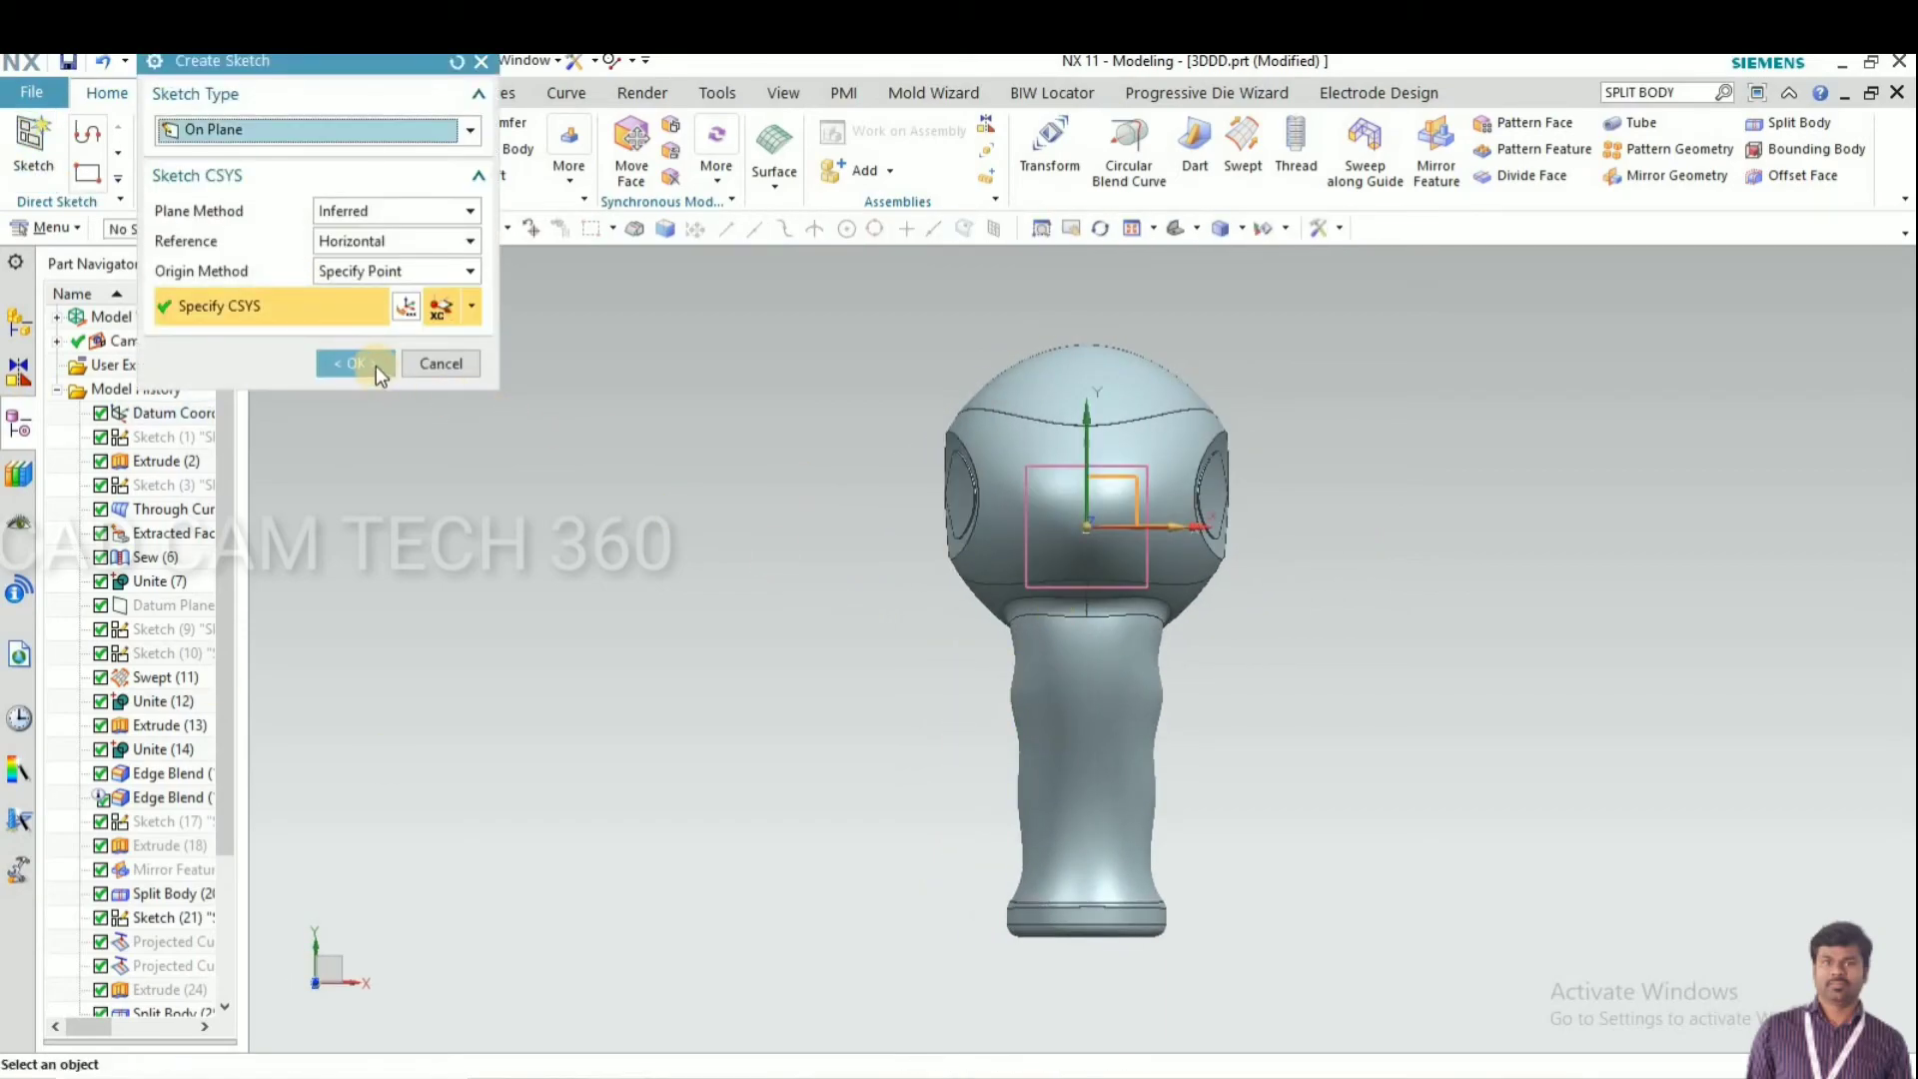
click(373, 363)
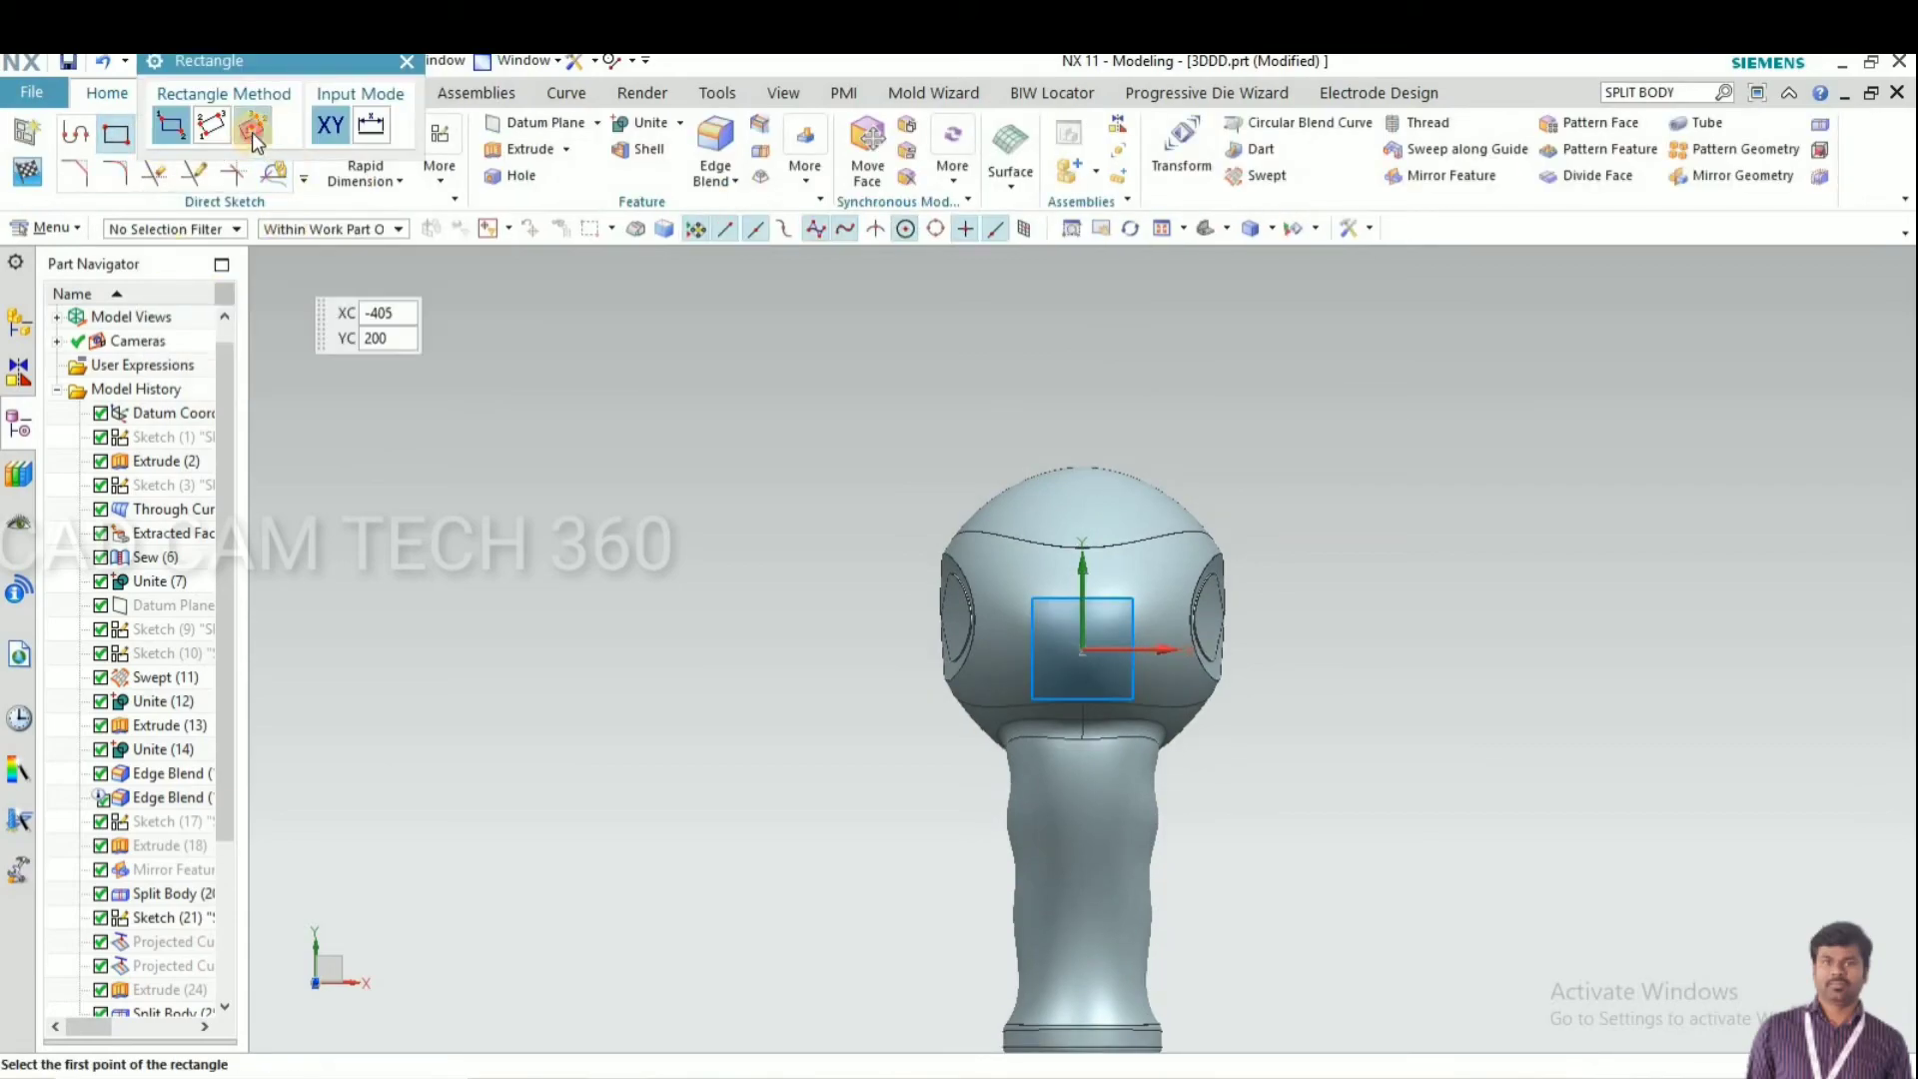
Start a from-center rectangle at the sketch origin, extending vertically with a width of about 58 mm
click(253, 125)
scroll(1111, 640, up, 3)
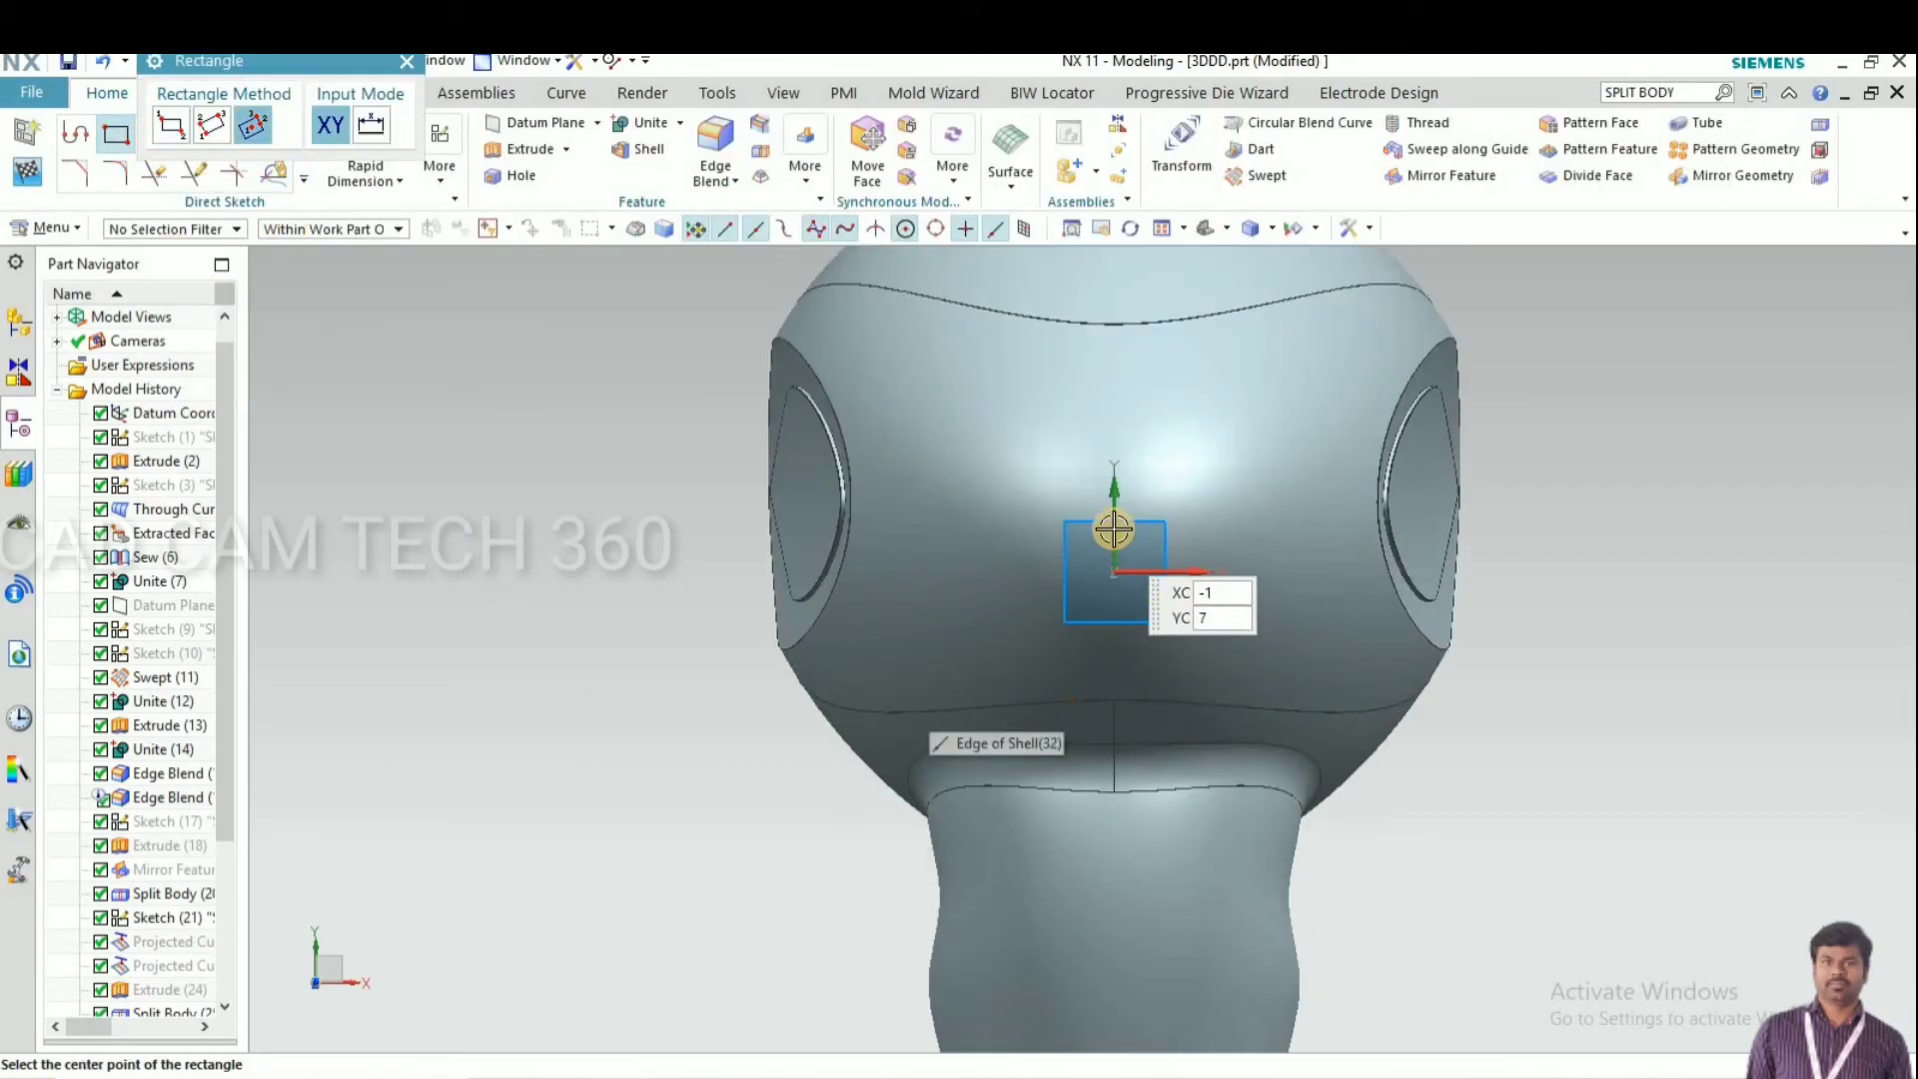
click(1114, 574)
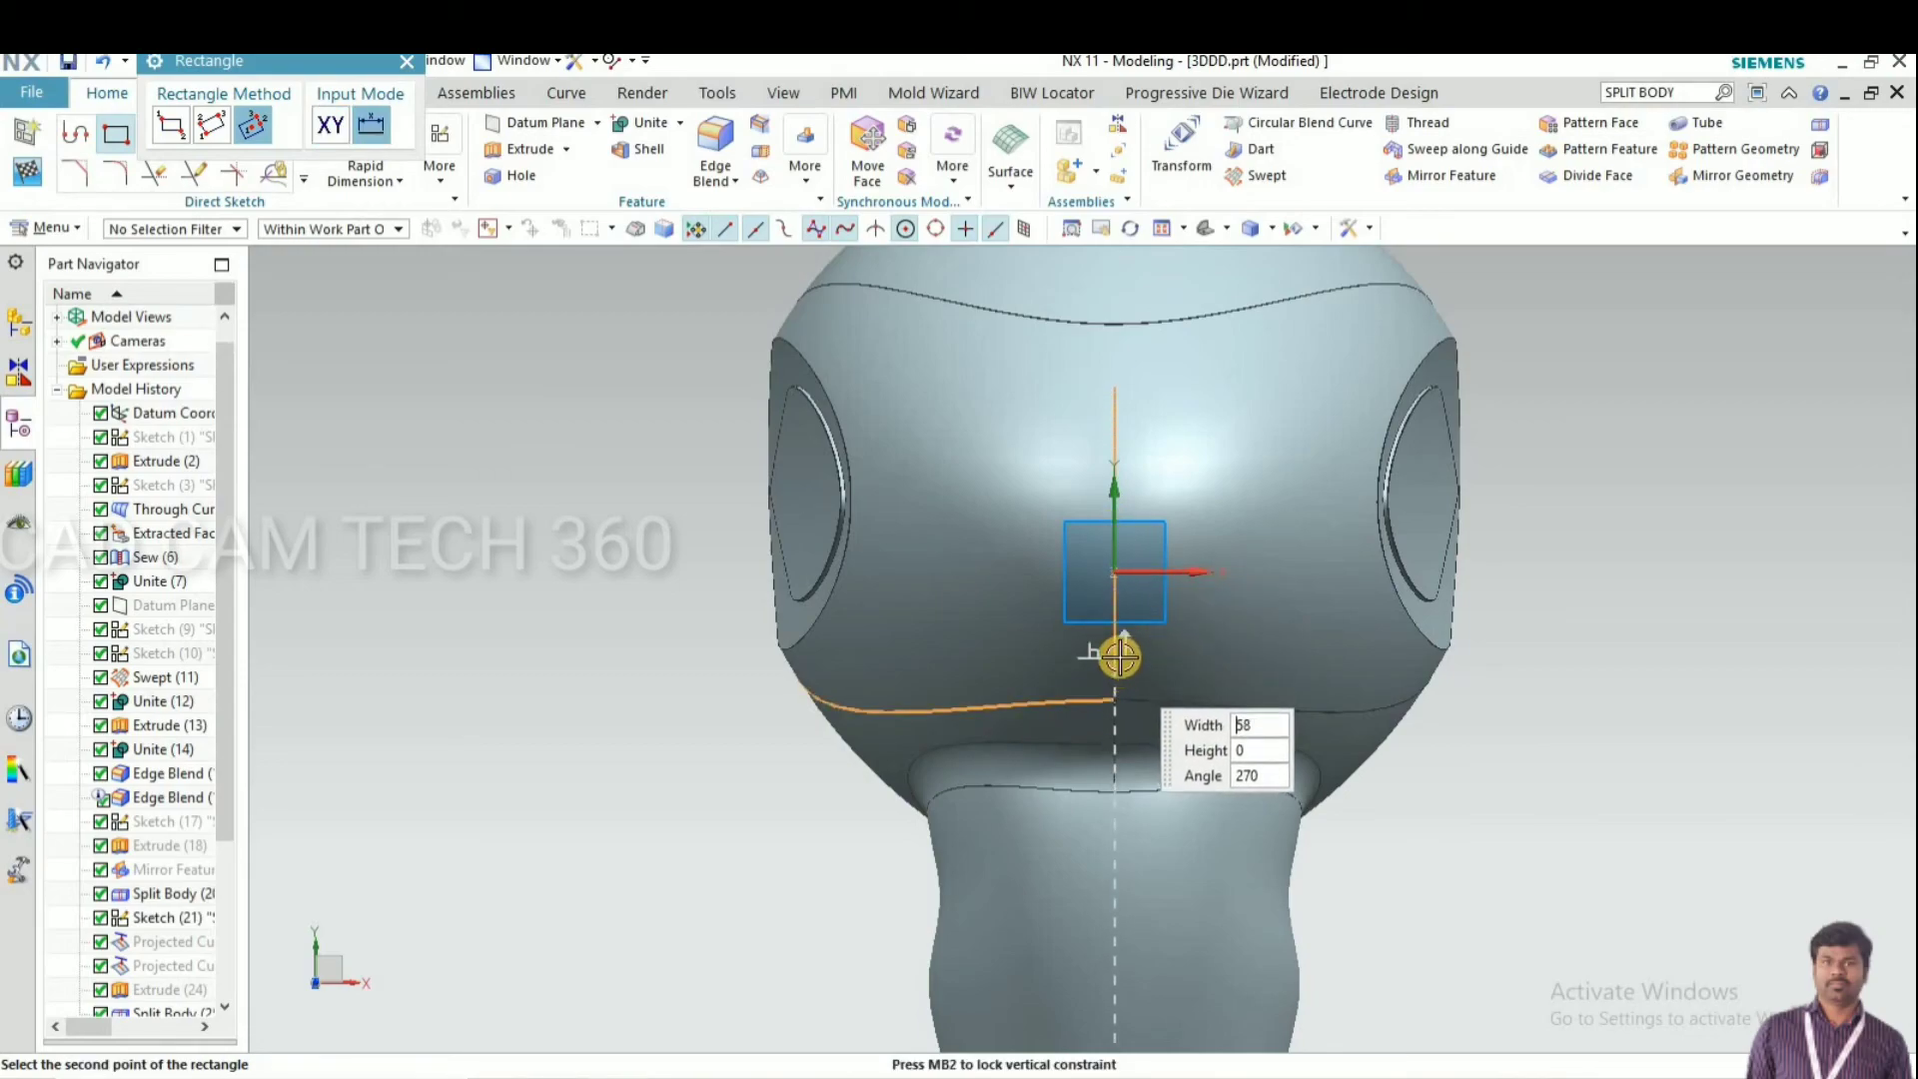
click(1118, 656)
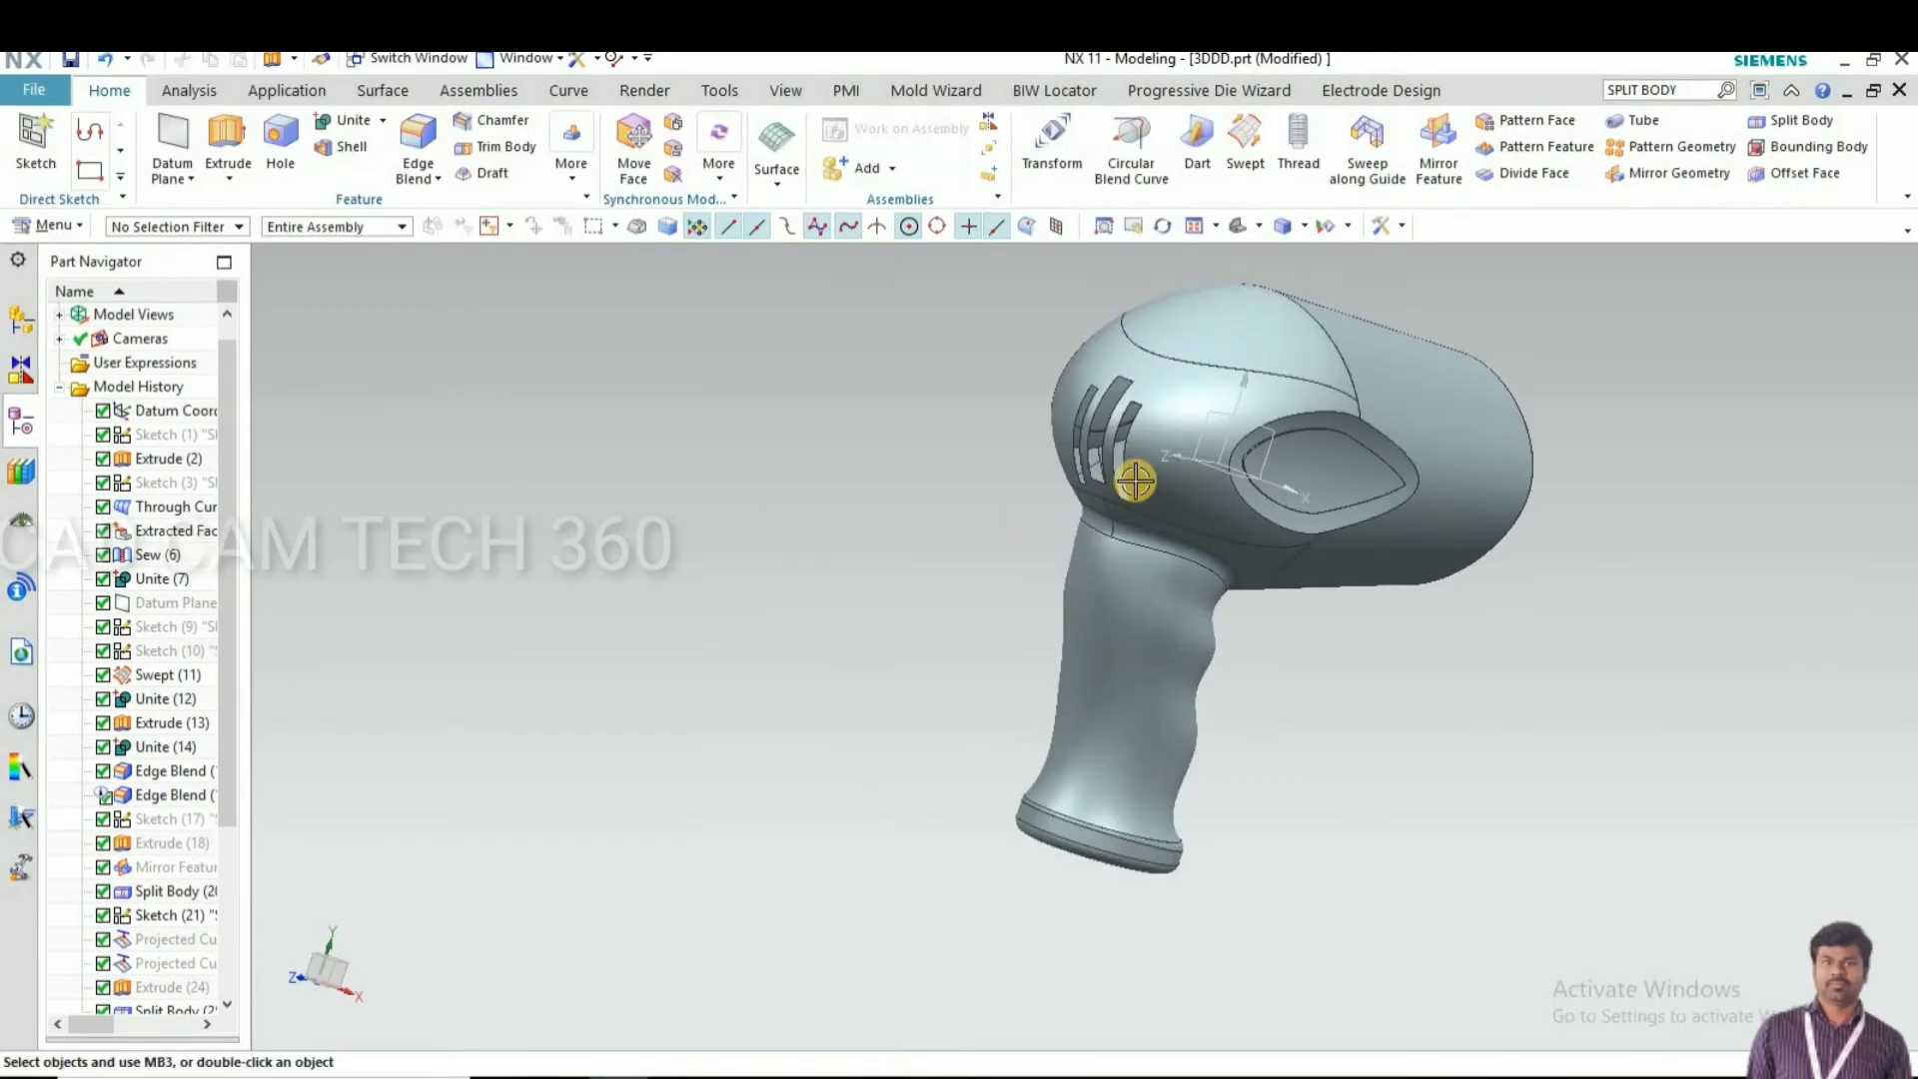
Hide the vent-slot sketch and the remaining oval recess sketch at the rounded end of the dryer
scroll(1148, 455, up, 3)
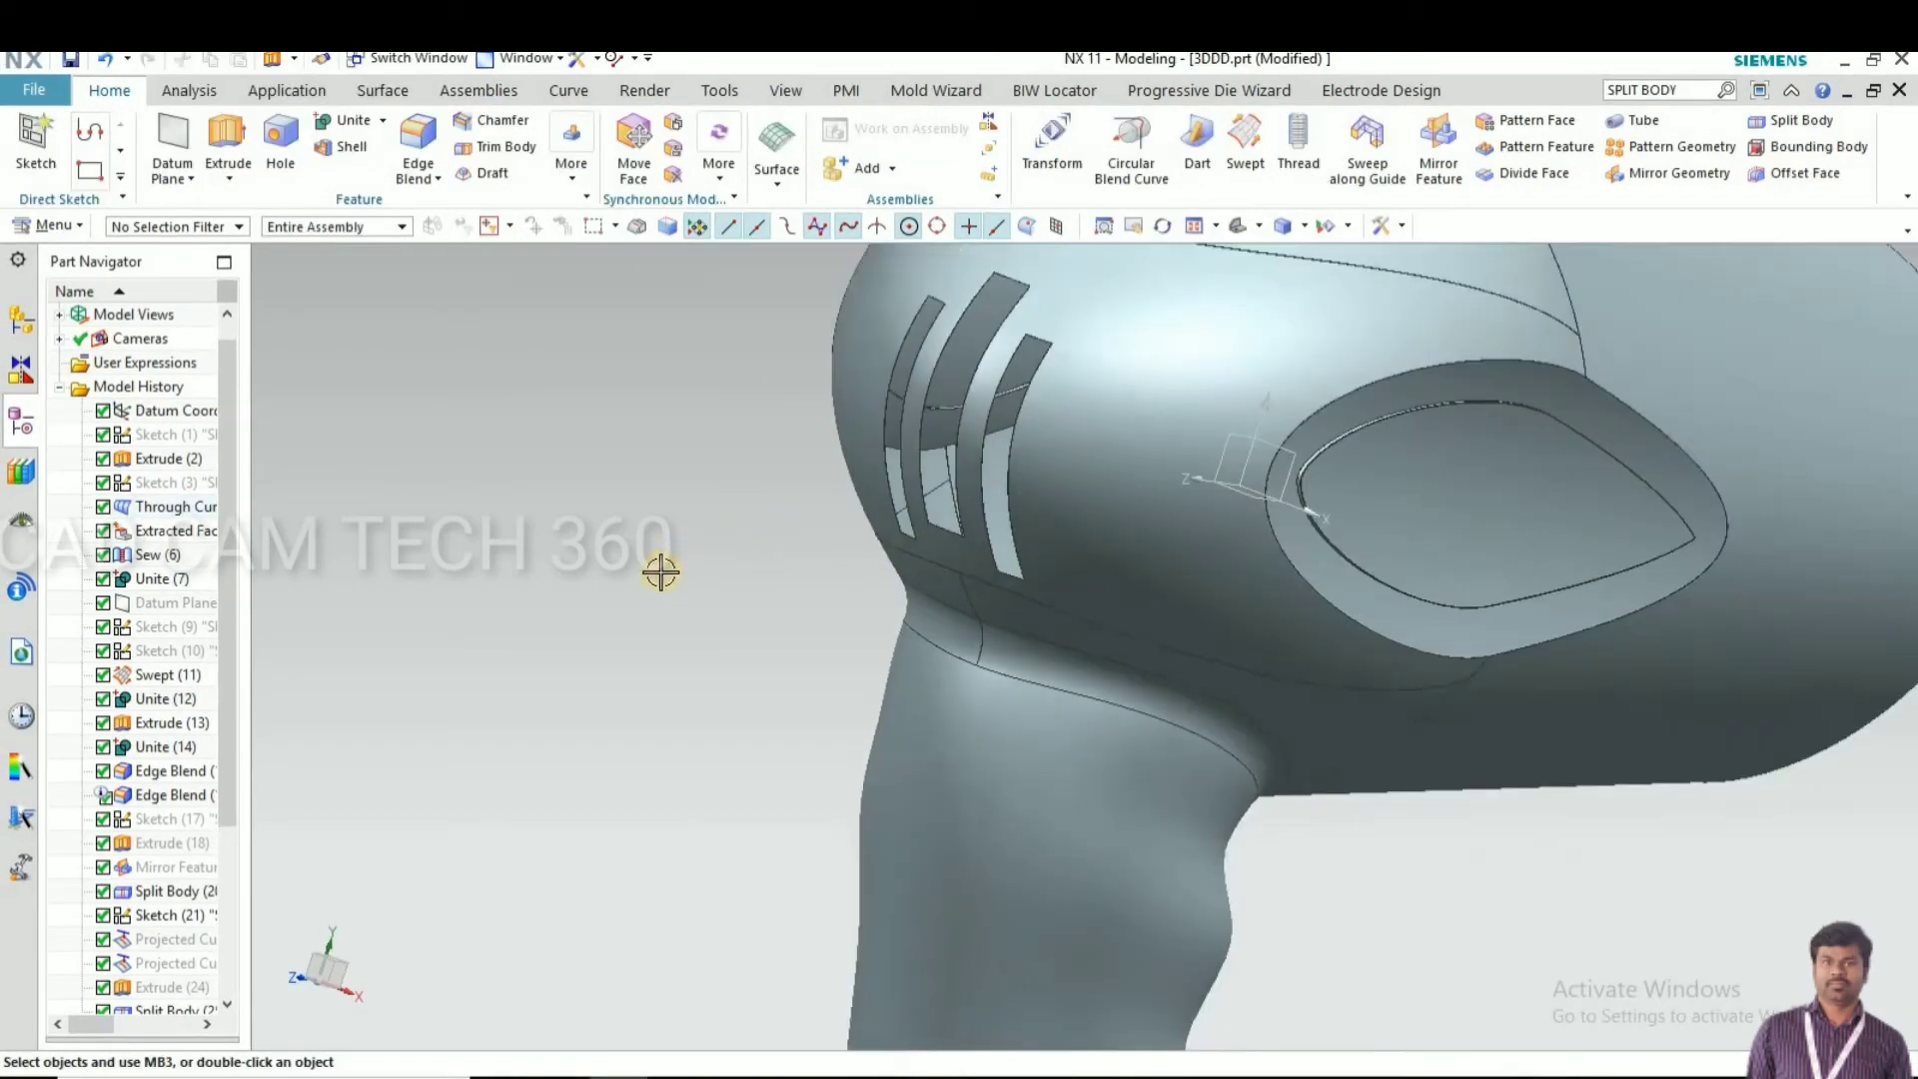
scroll(713, 574, down, 2)
middle_drag(713, 574, 993, 432)
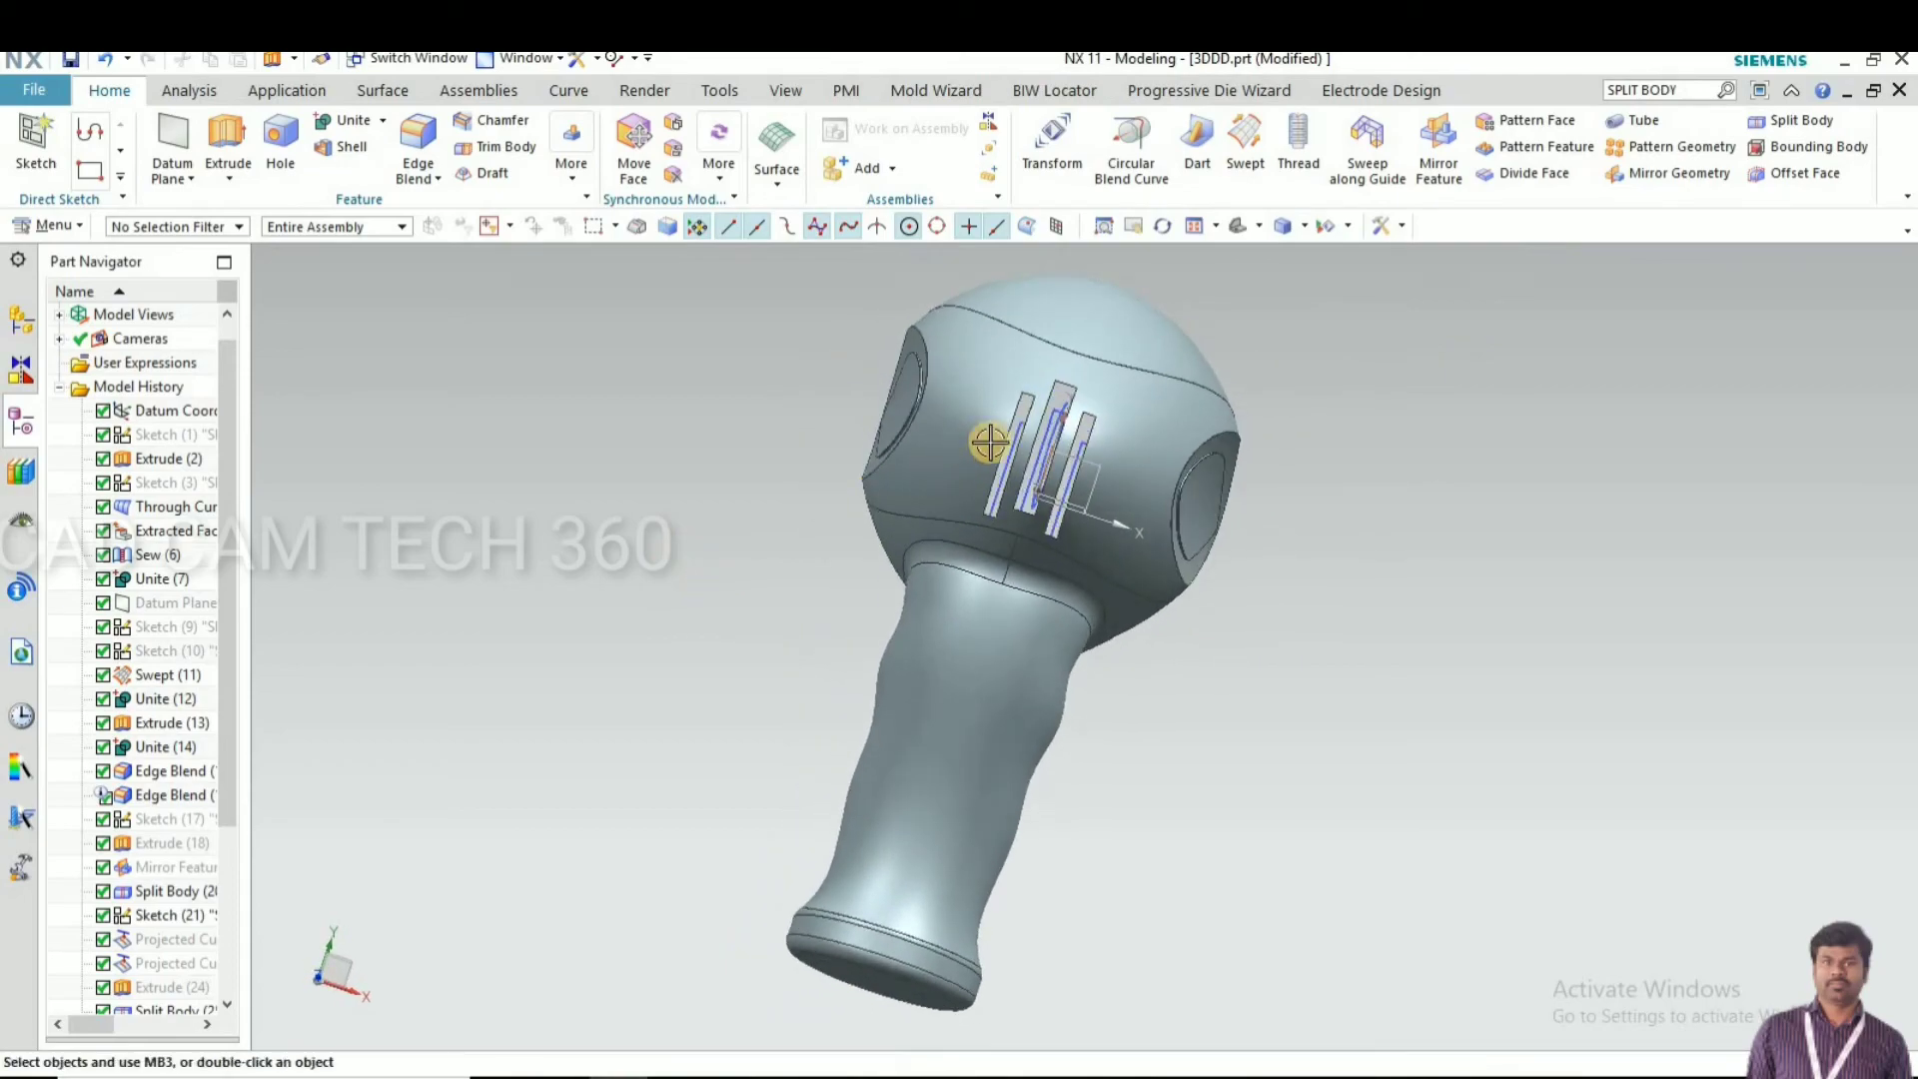
scroll(1055, 435, up, 3)
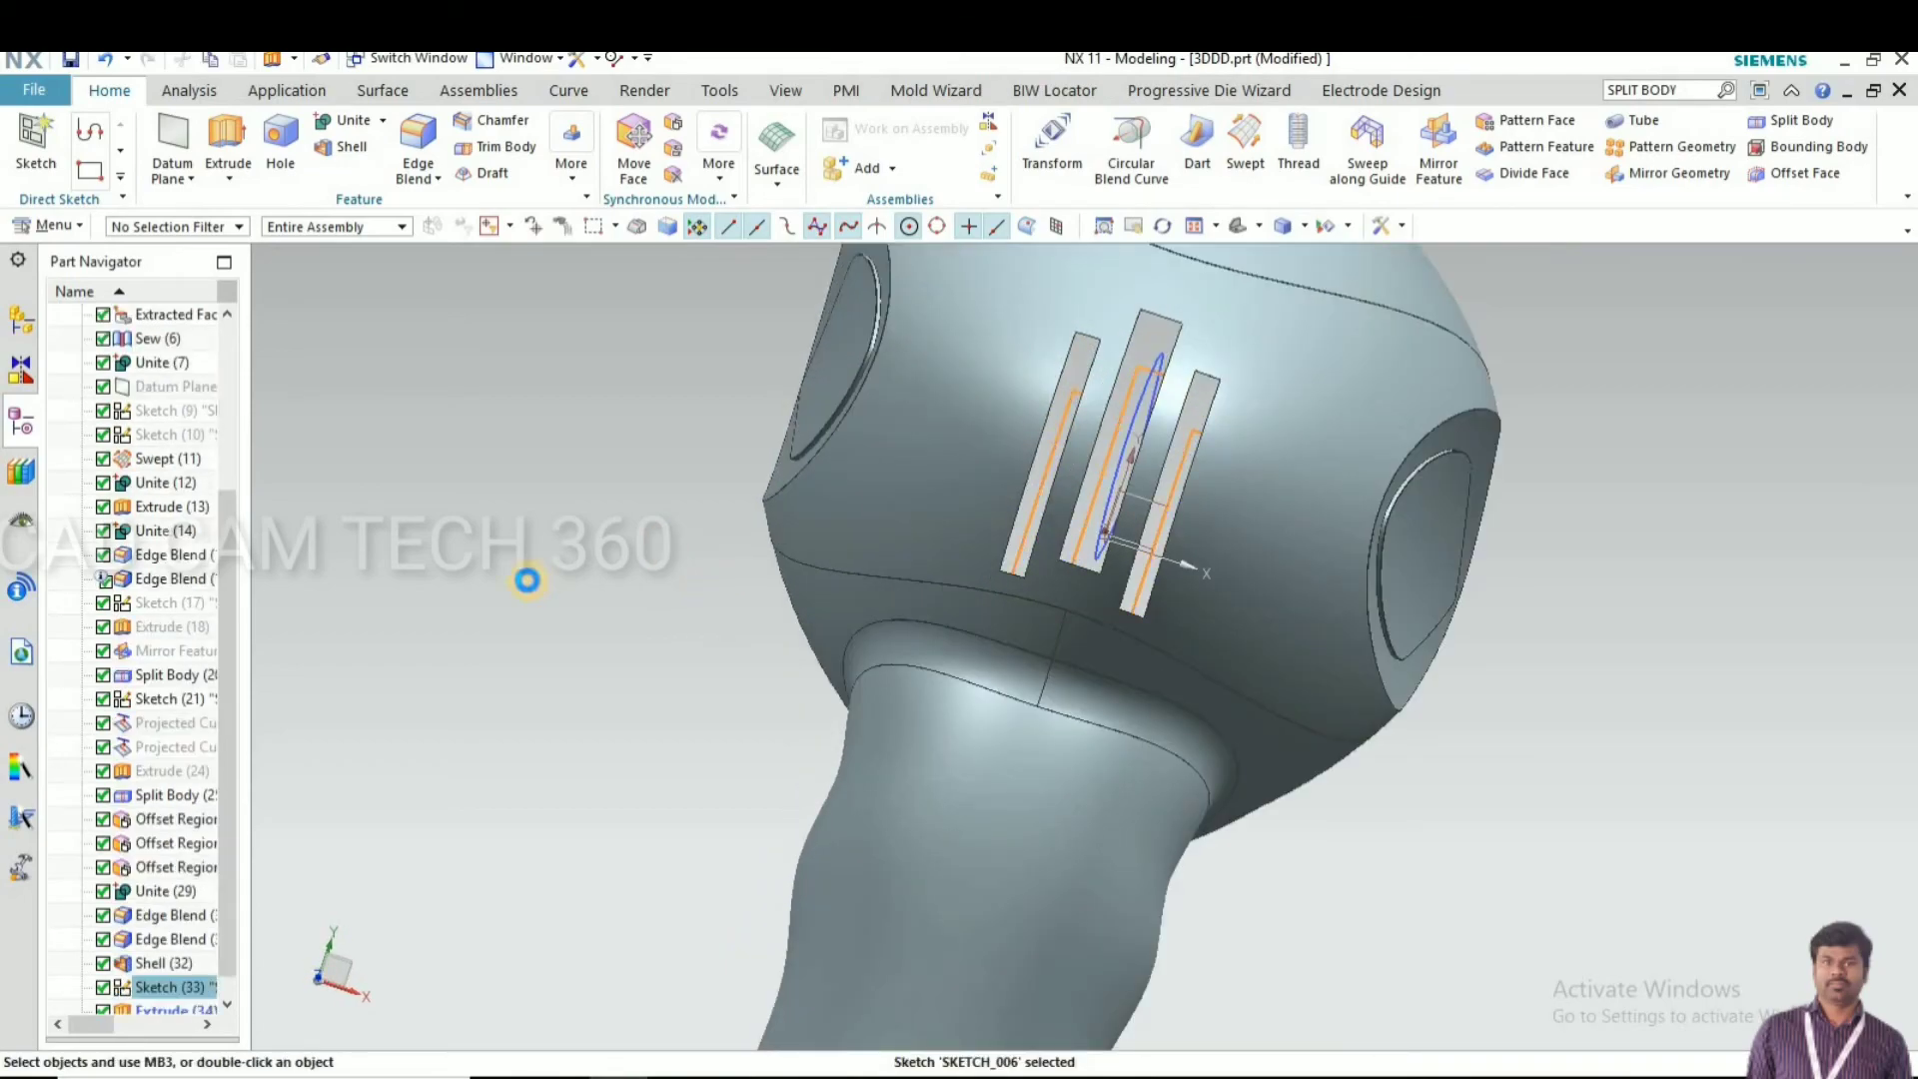
scroll(676, 488, down, 3)
scroll(759, 499, up, 5)
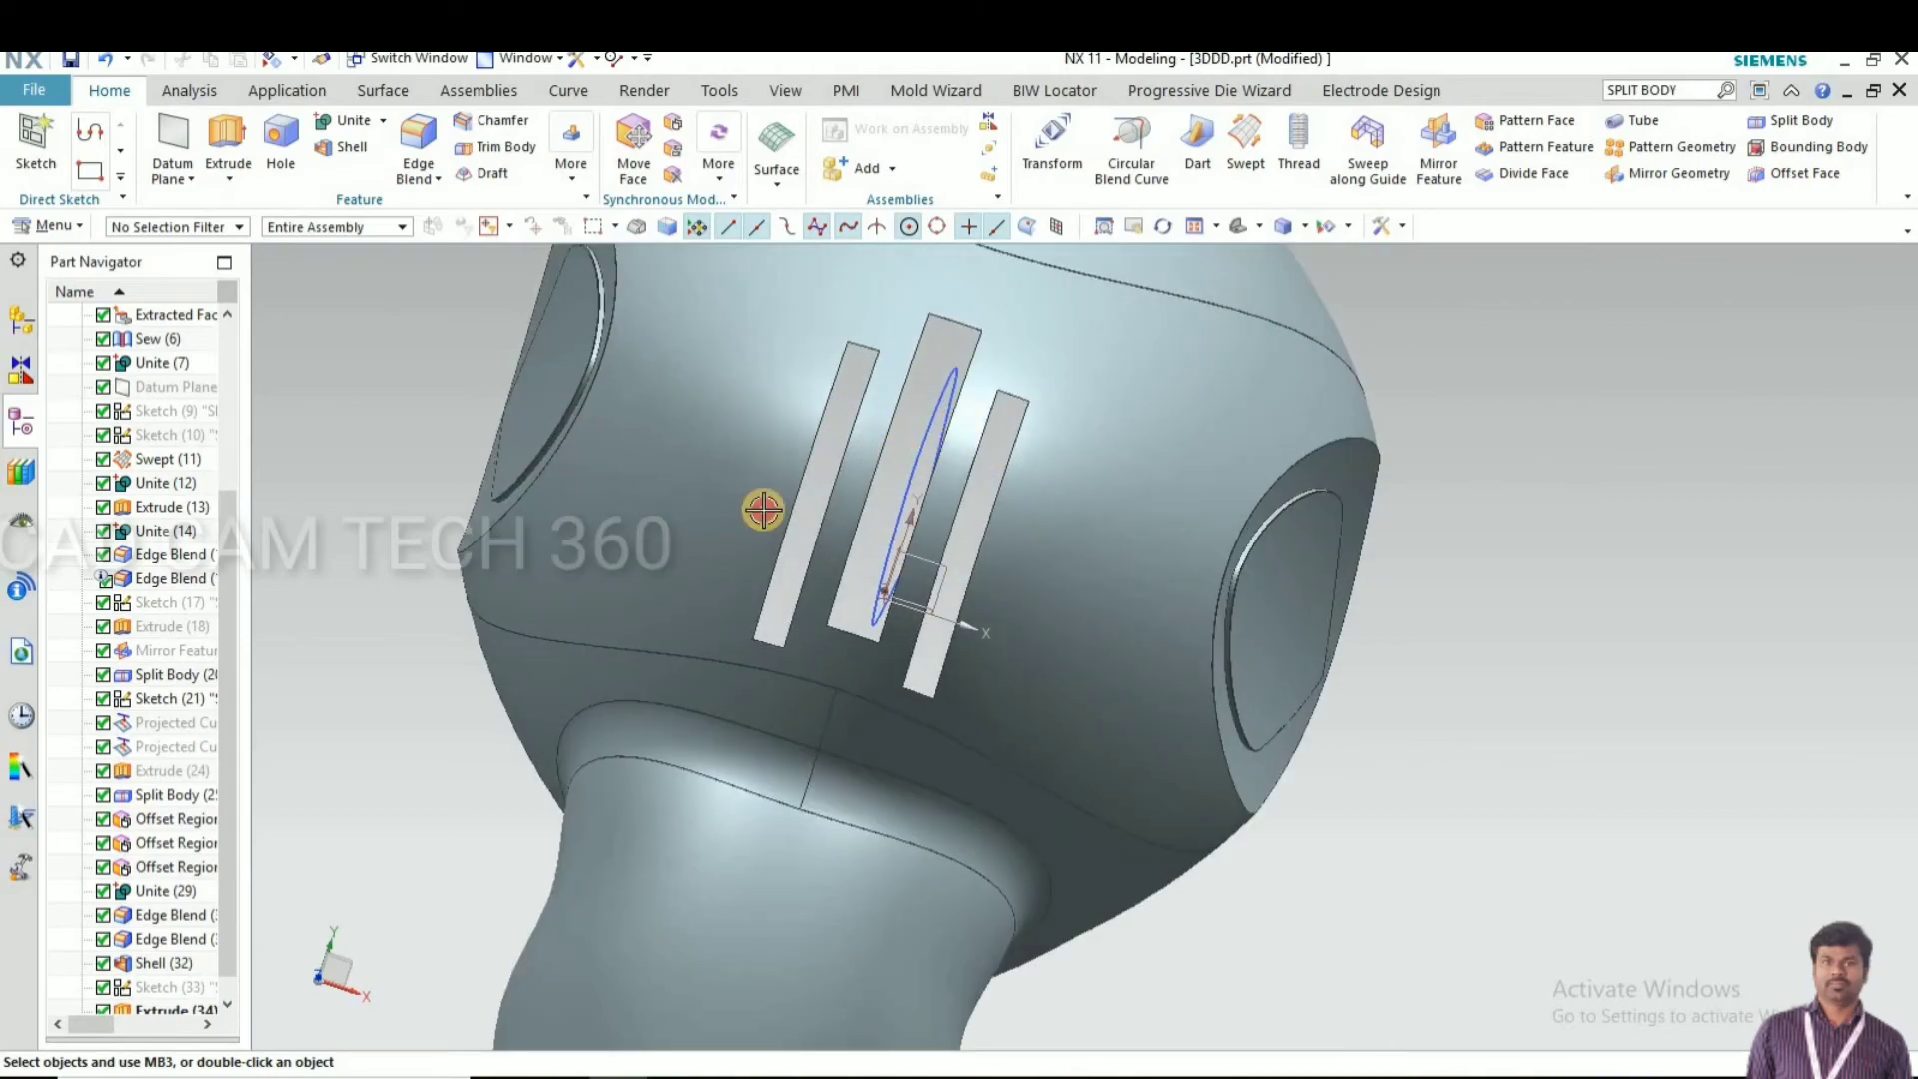
click(722, 518)
key(Escape)
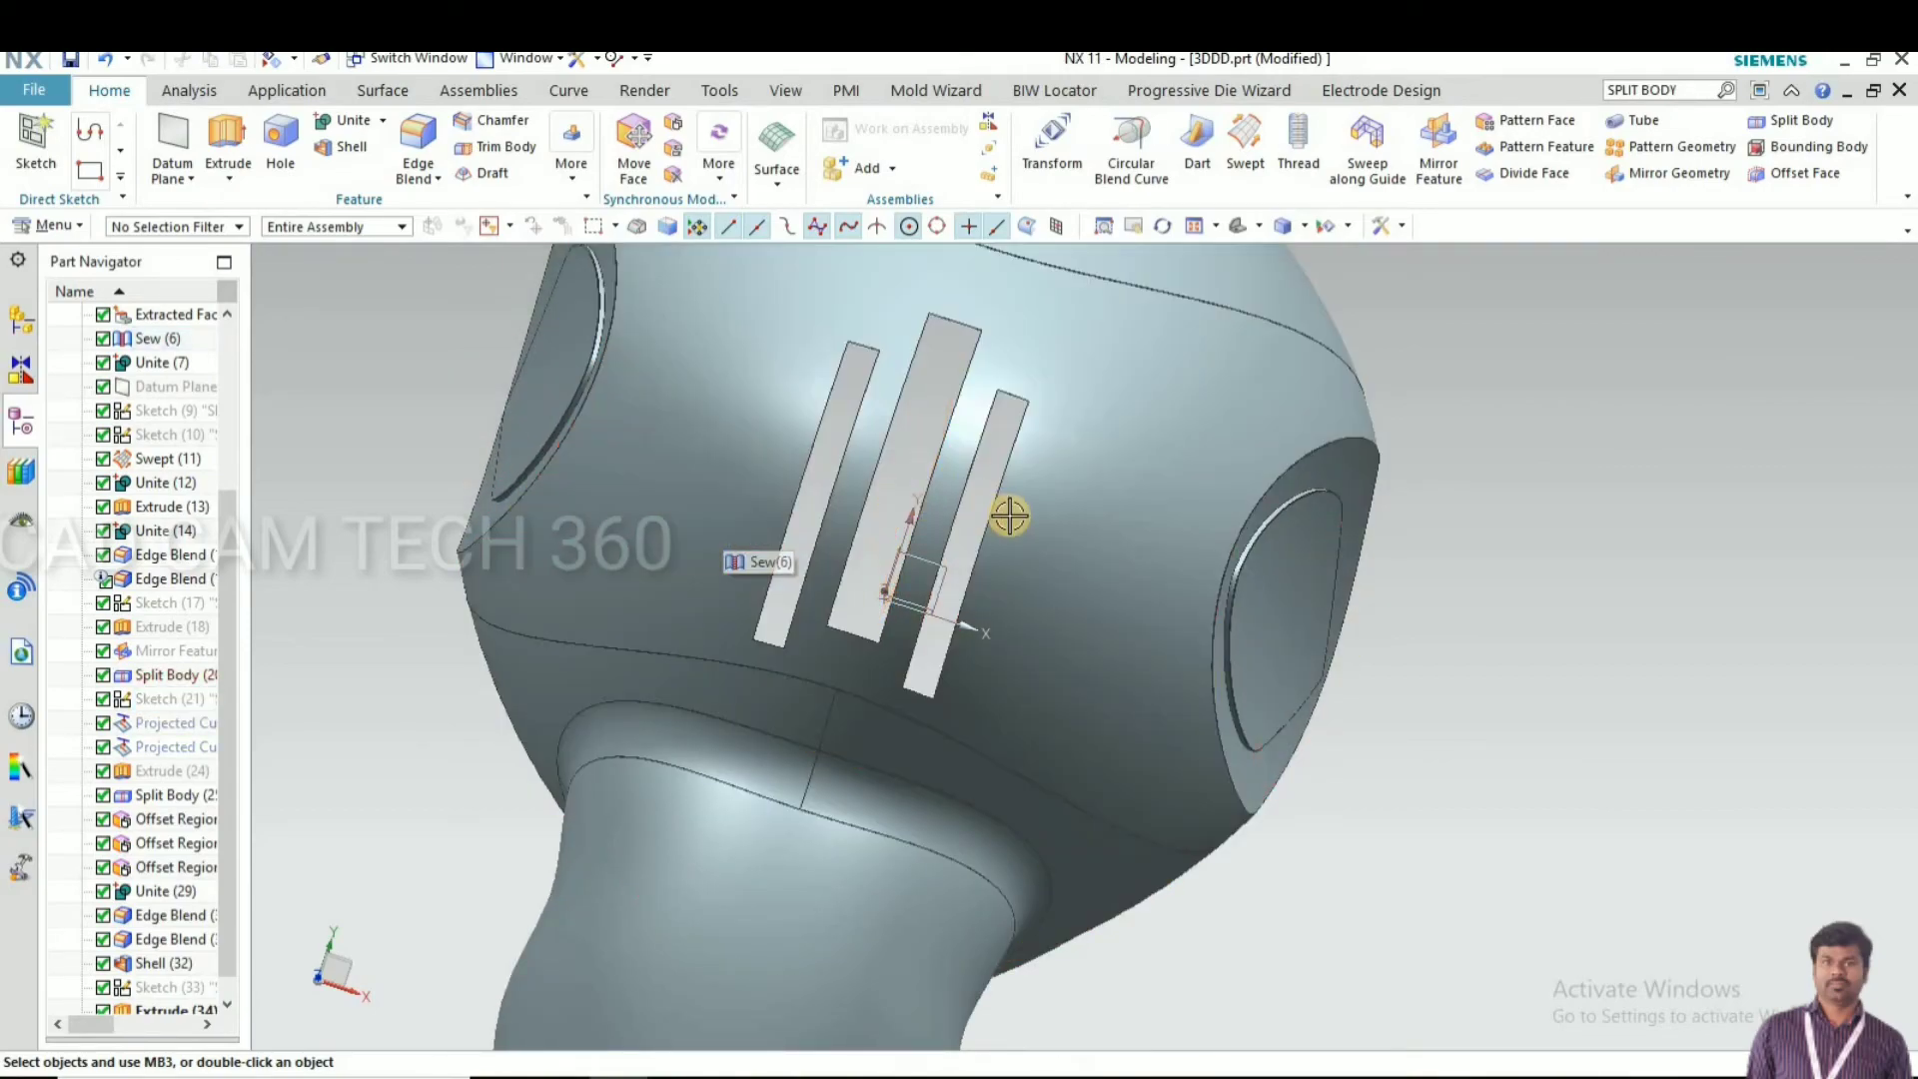
Hide the datum coordinate system so that only the dryer body is displayed
scroll(1099, 600, down, 3)
middle_drag(1186, 693, 1022, 654)
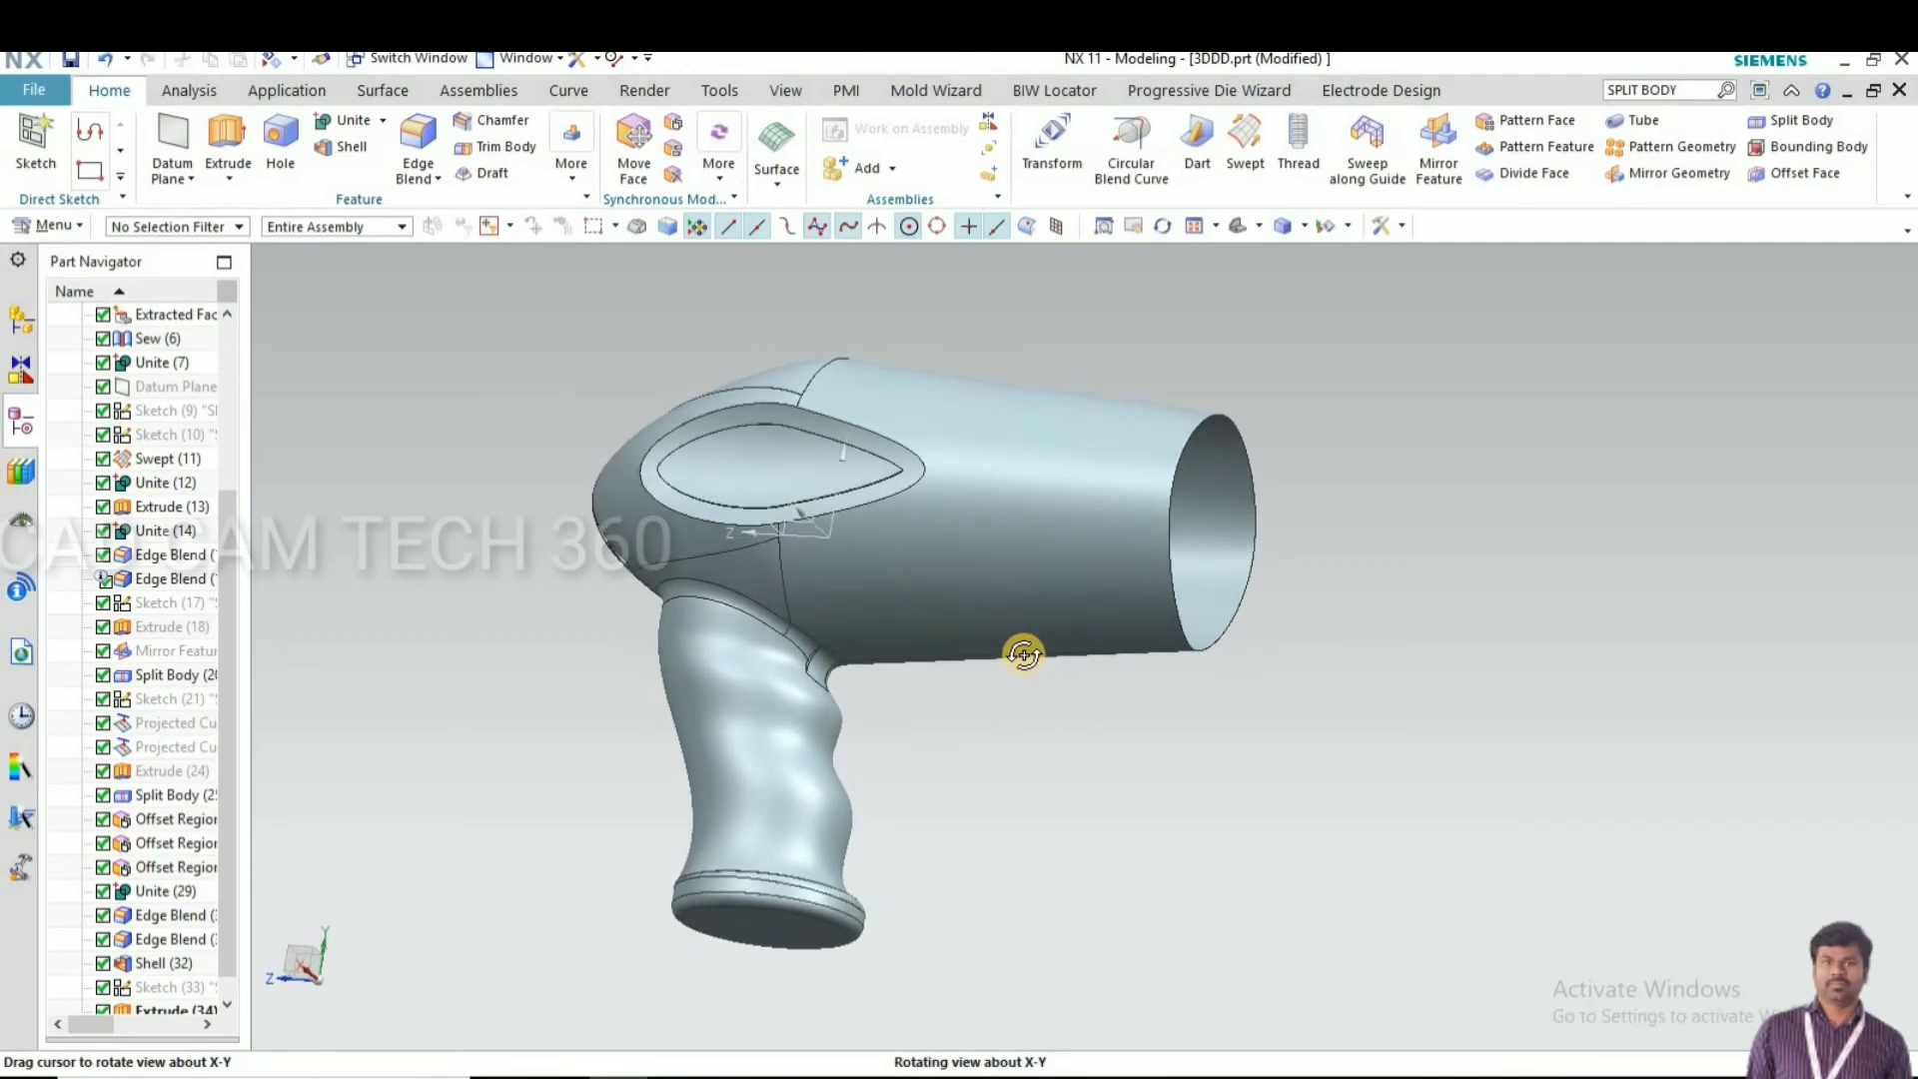
click(788, 531)
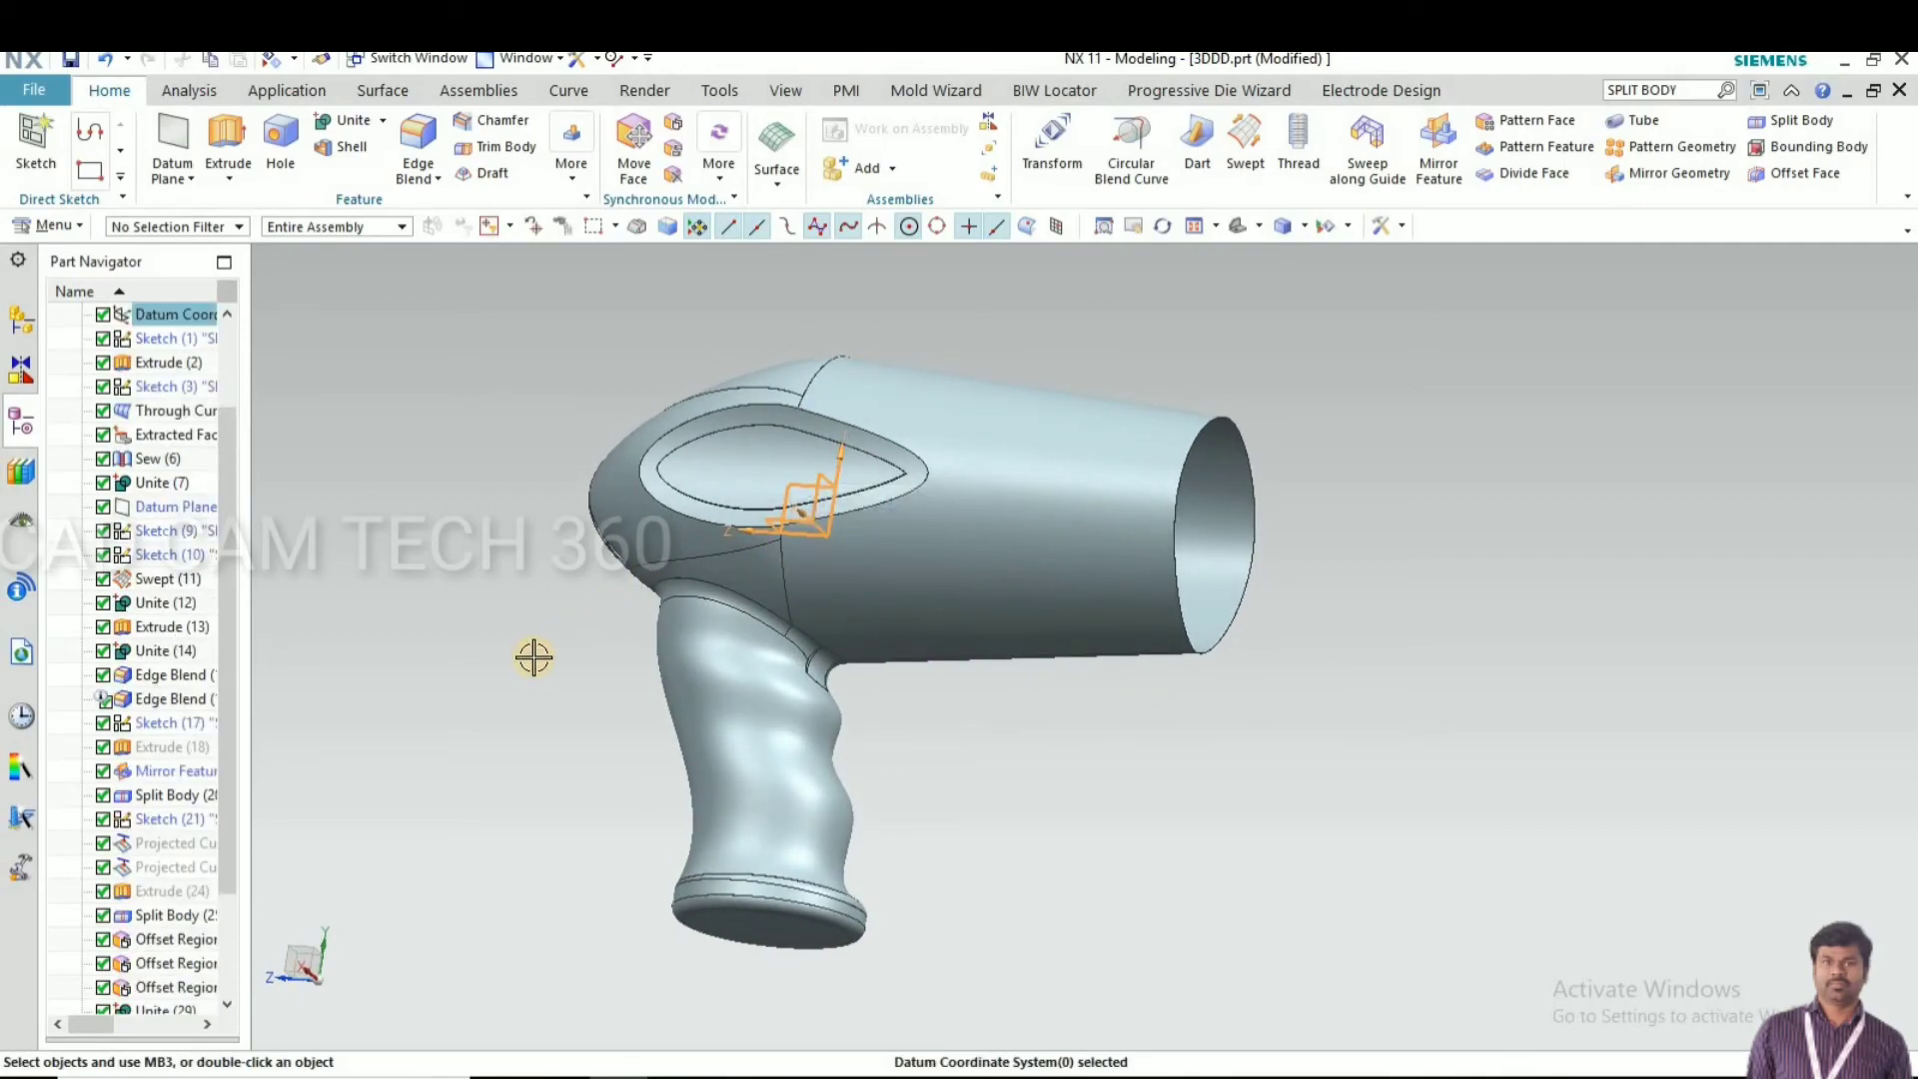
key(ctrl+b)
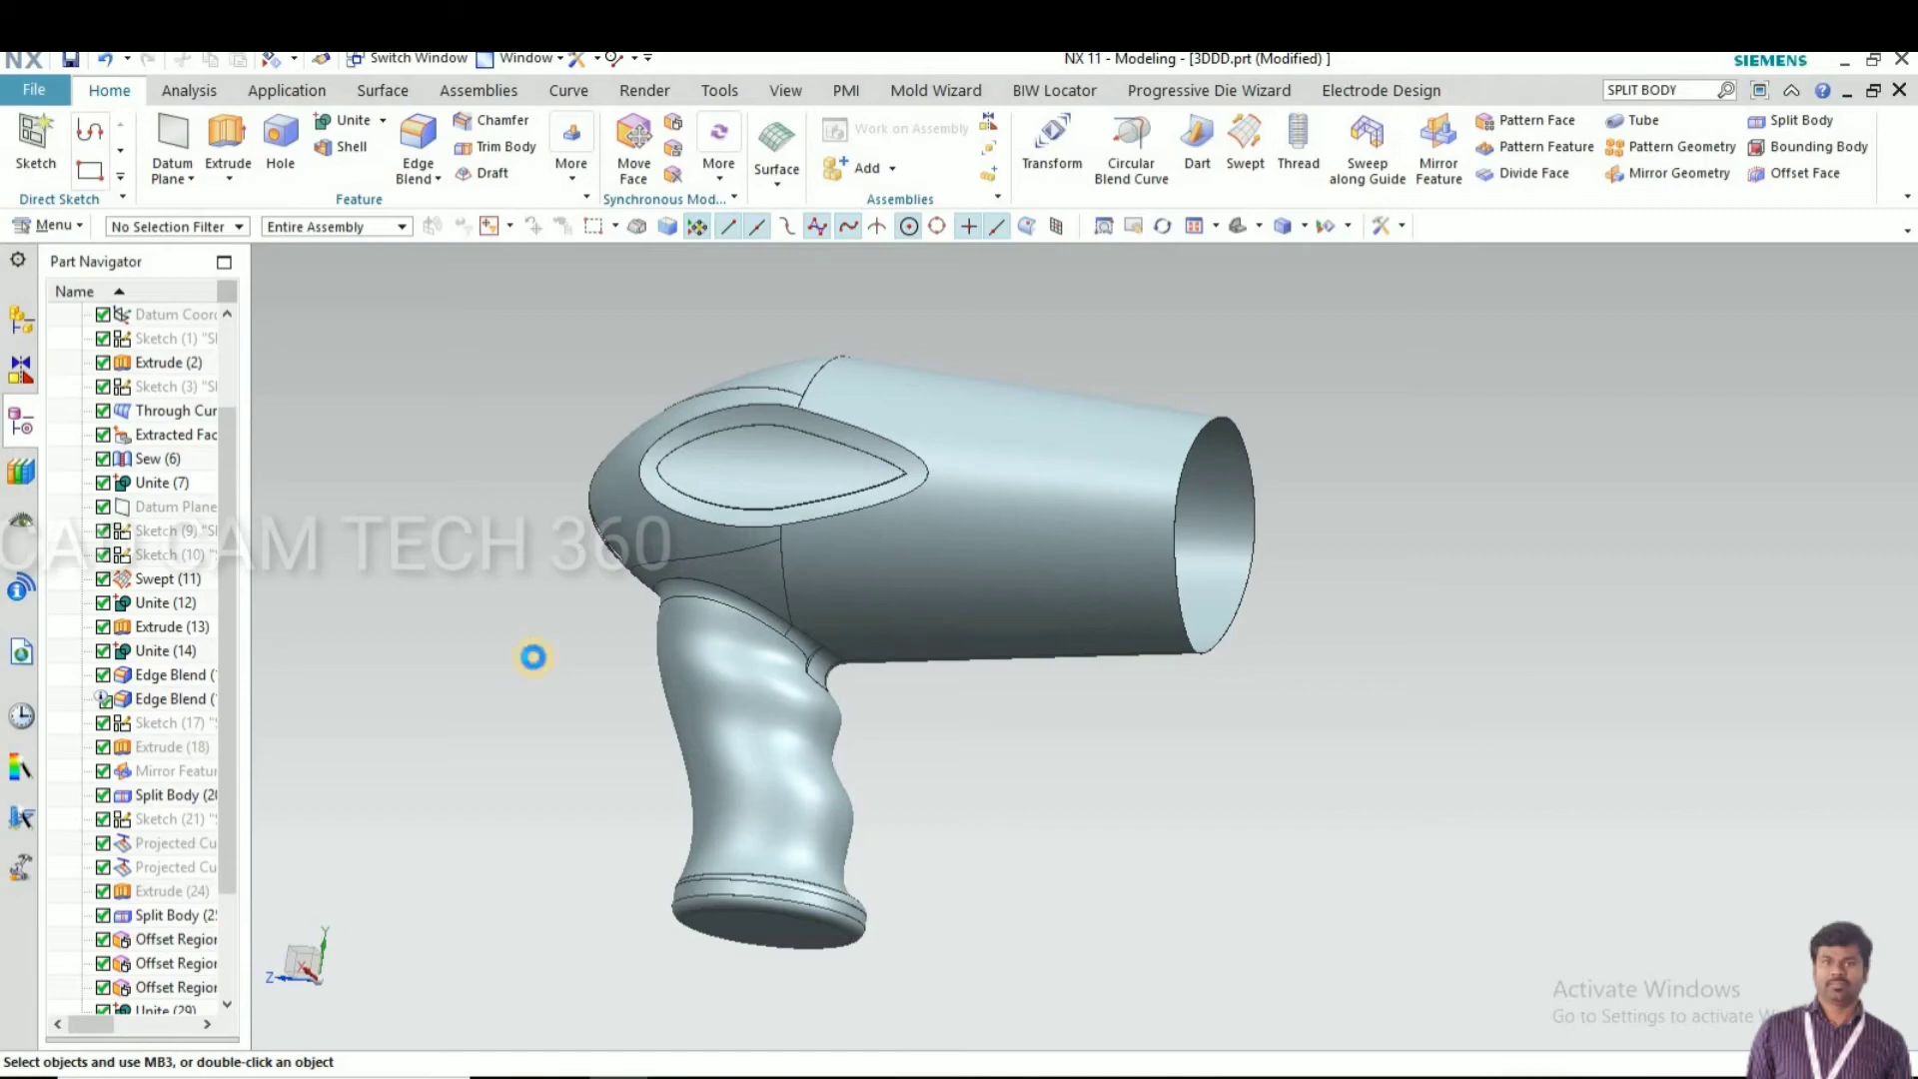
Change the display color of the hair-dryer solid body to dark gray
key(ctrl+b)
click(1055, 426)
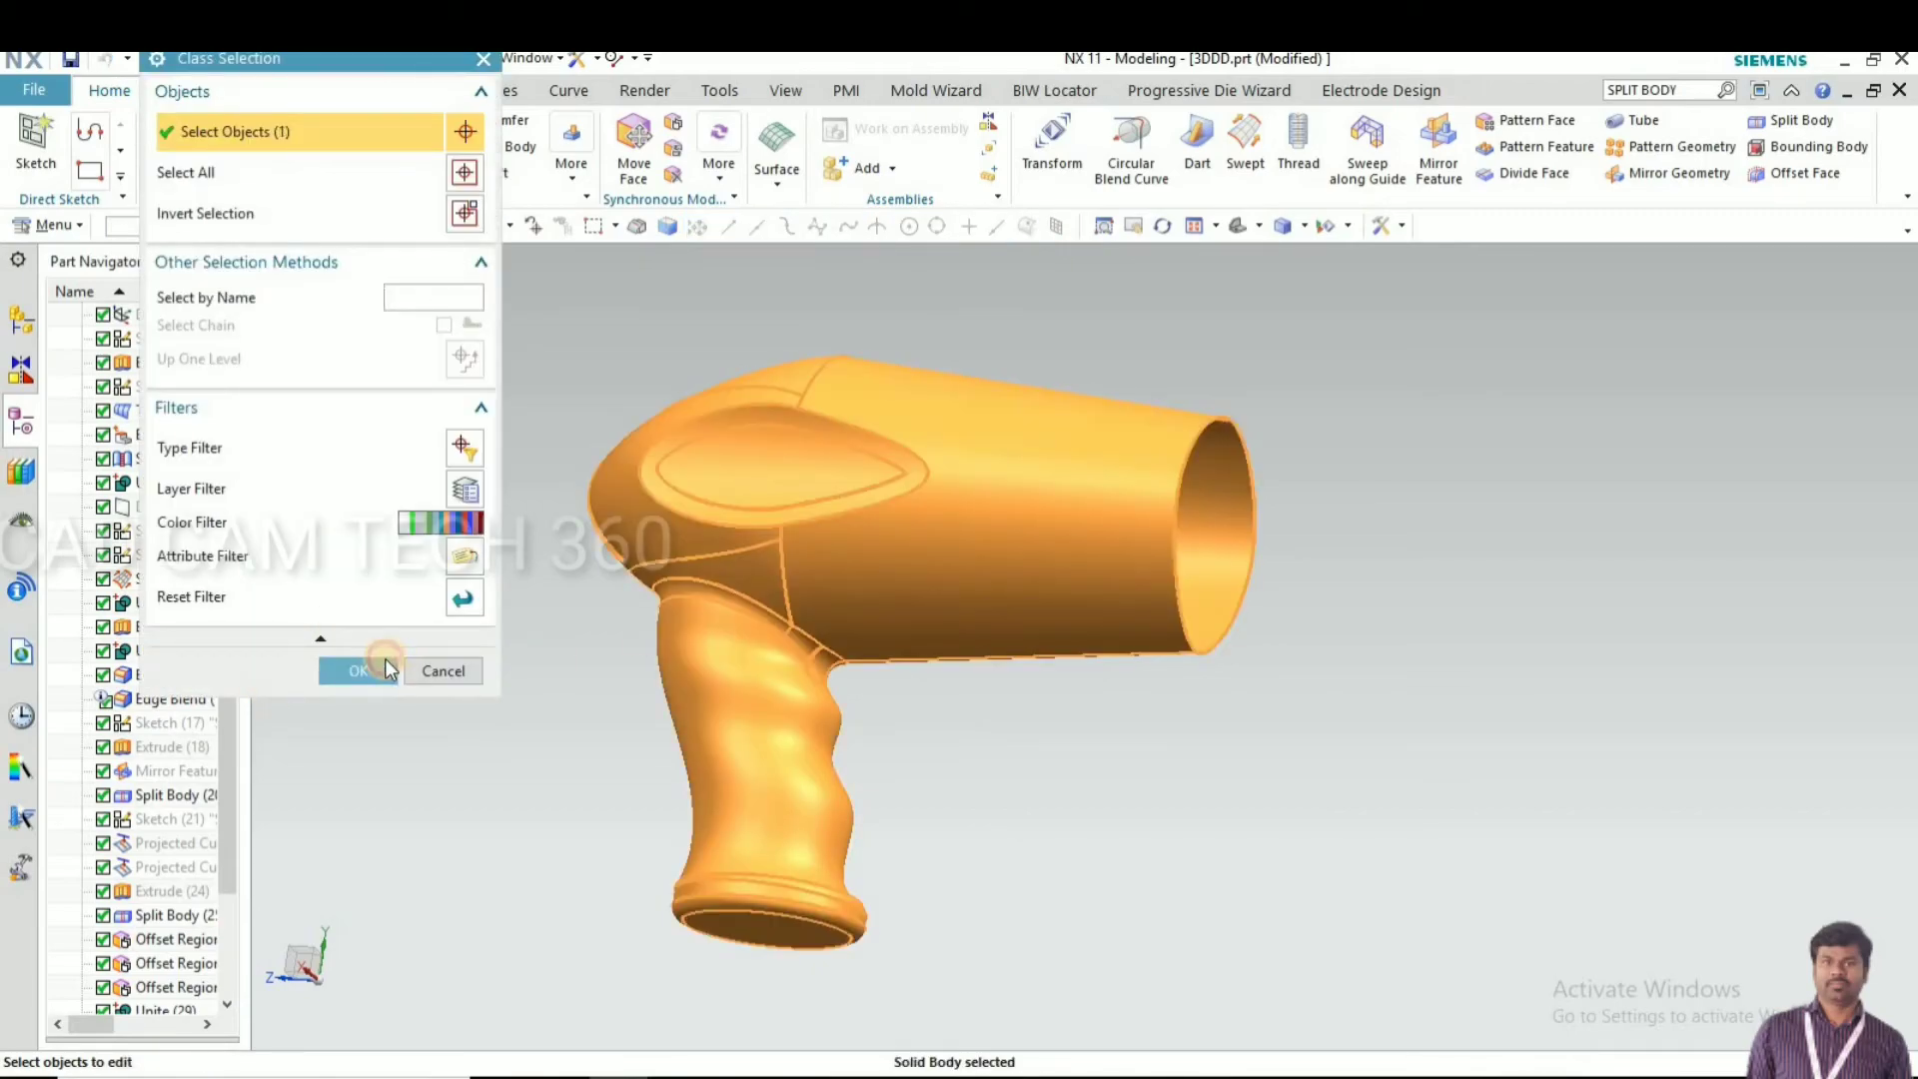
click(385, 668)
click(441, 204)
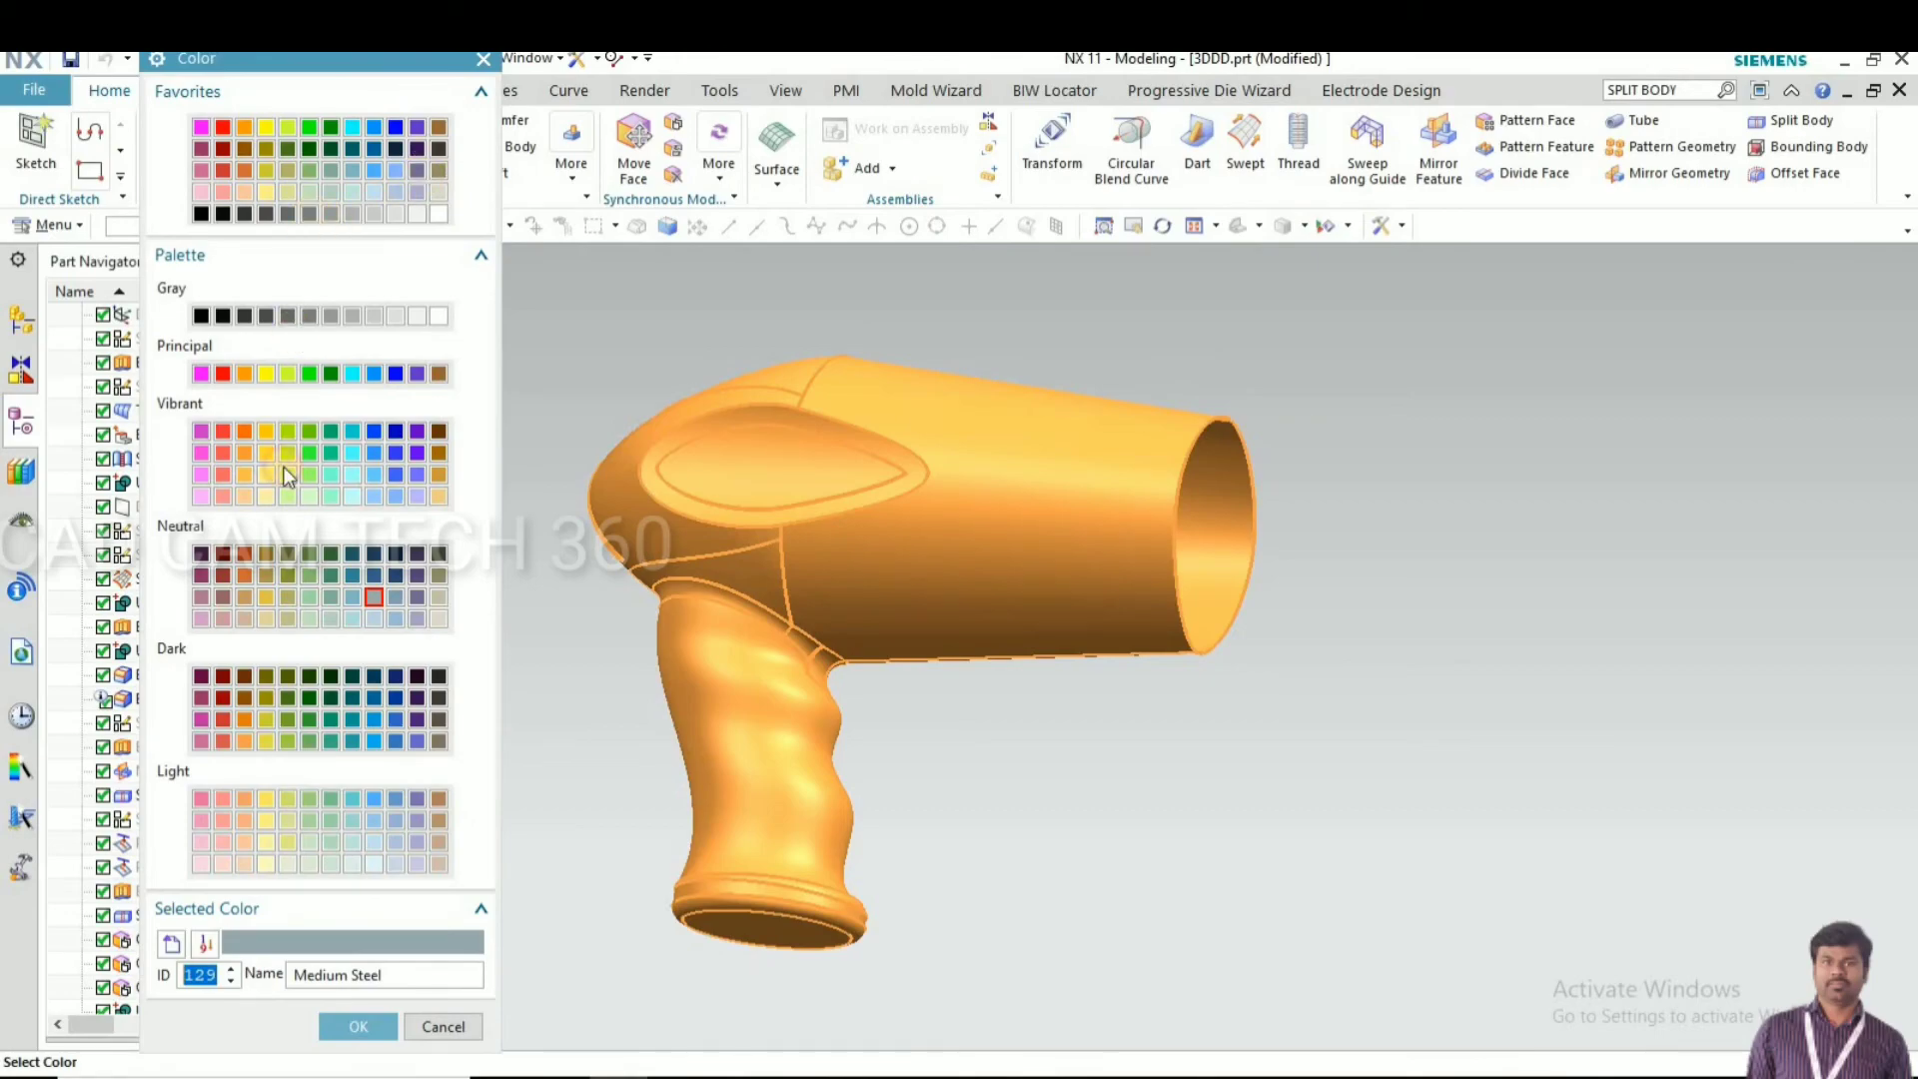
text(159)
click(343, 971)
key(Return)
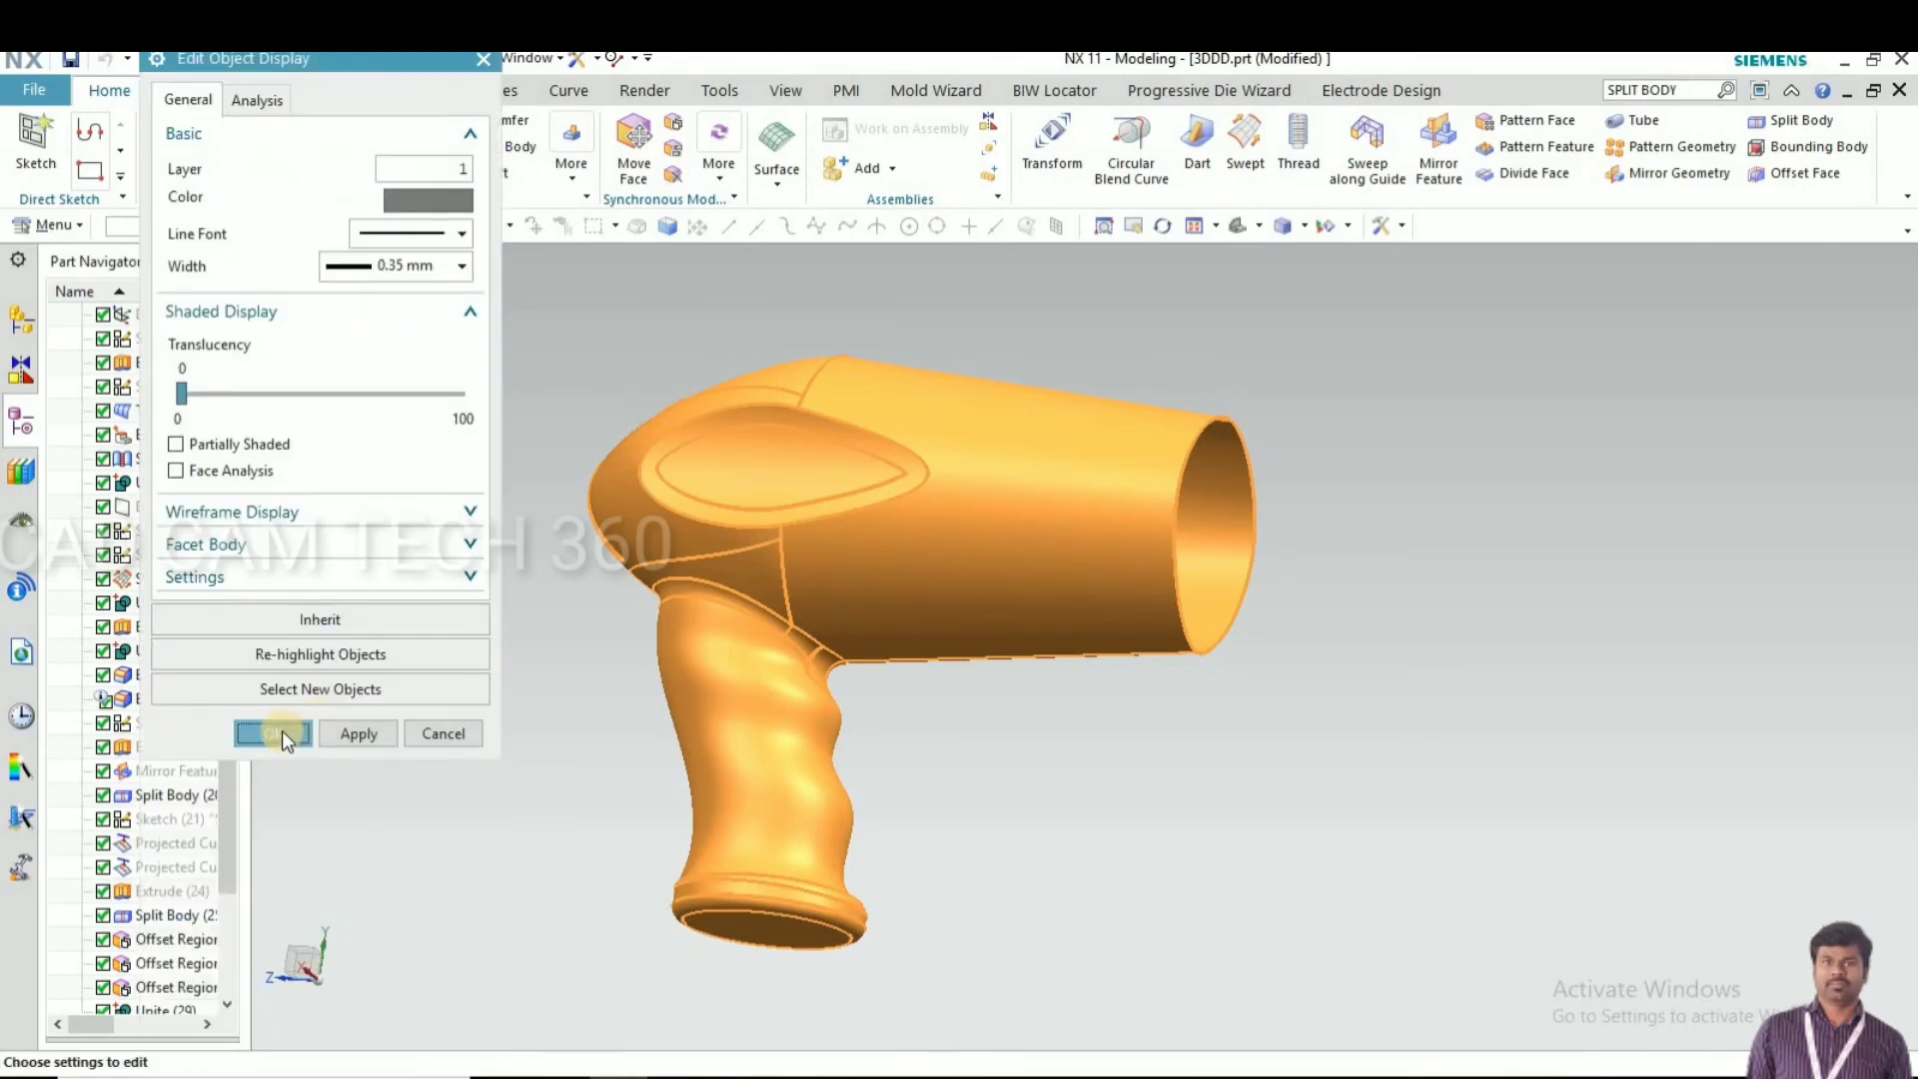
click(273, 733)
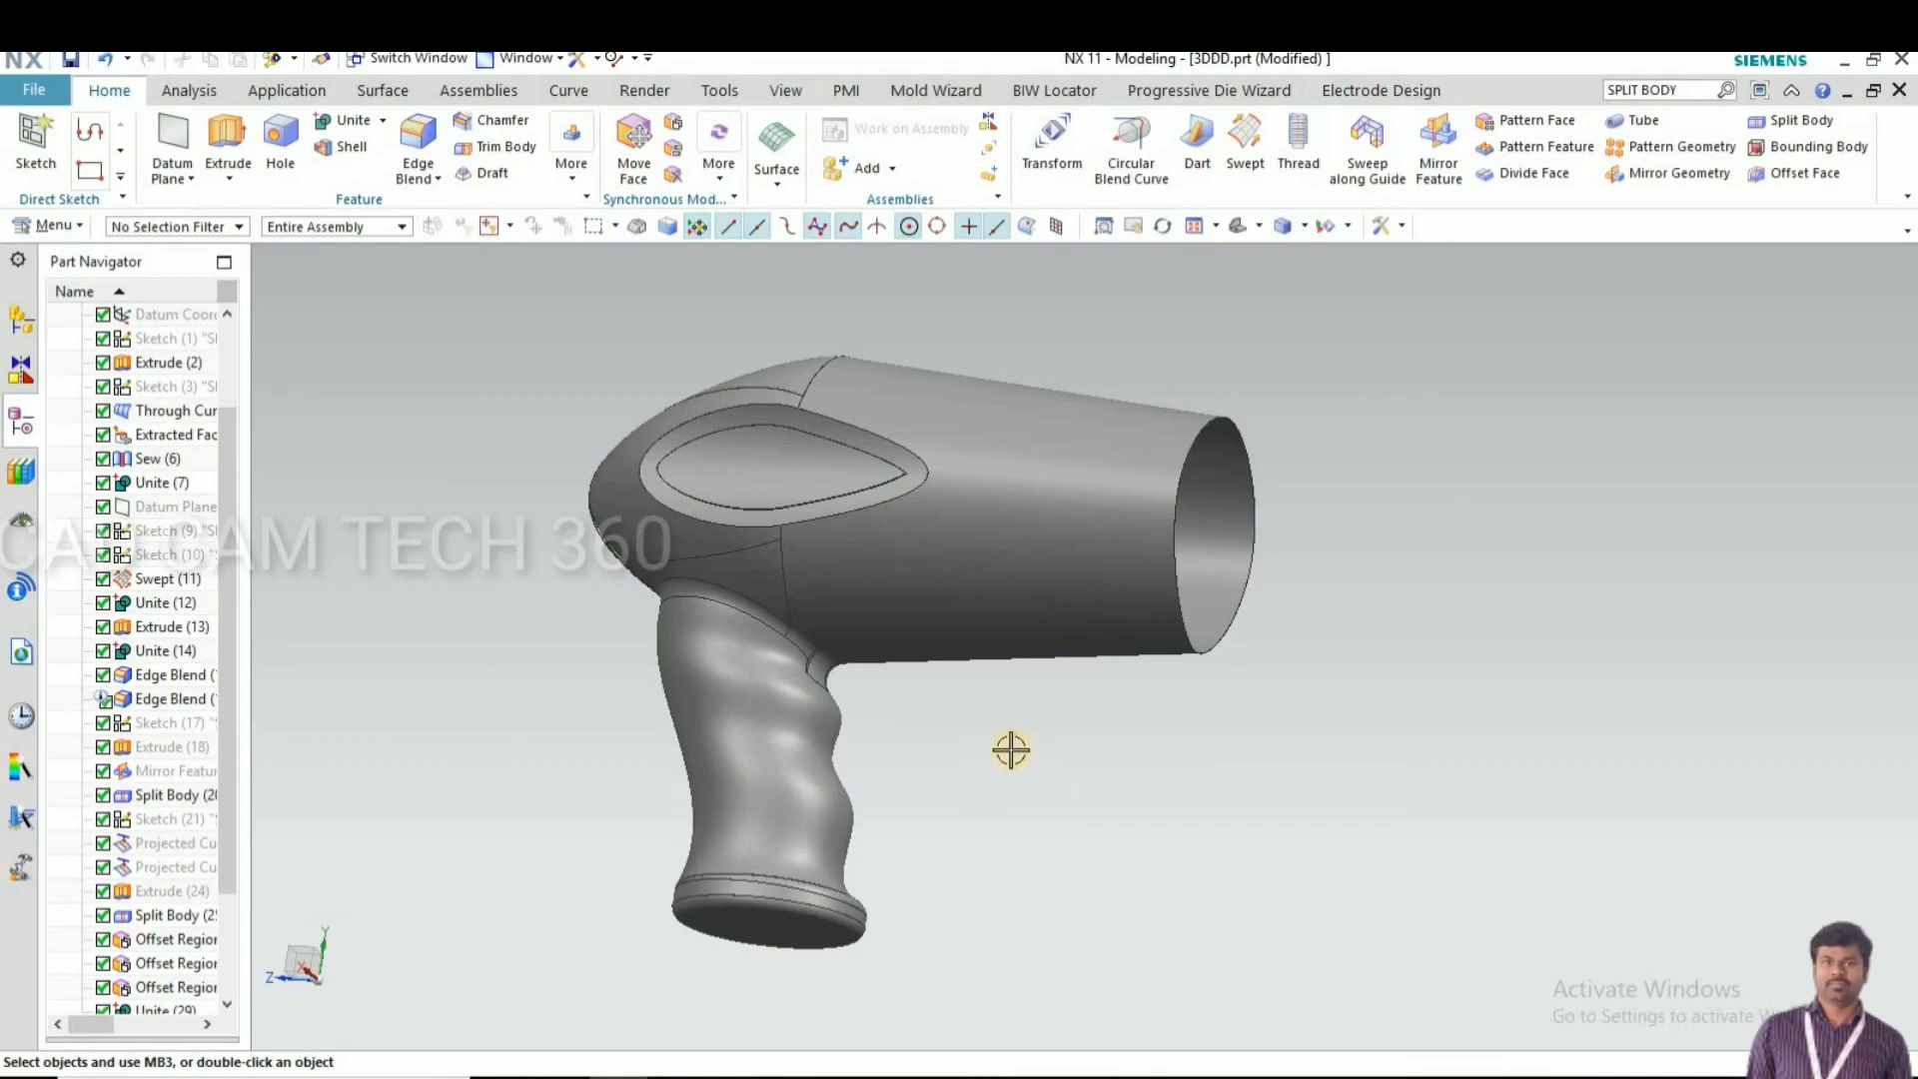
Section the dryer body with a single plane normal to the X axis, offset to about -3.59 mm
middle_drag(1027, 796, 912, 805)
scroll(732, 701, up, 5)
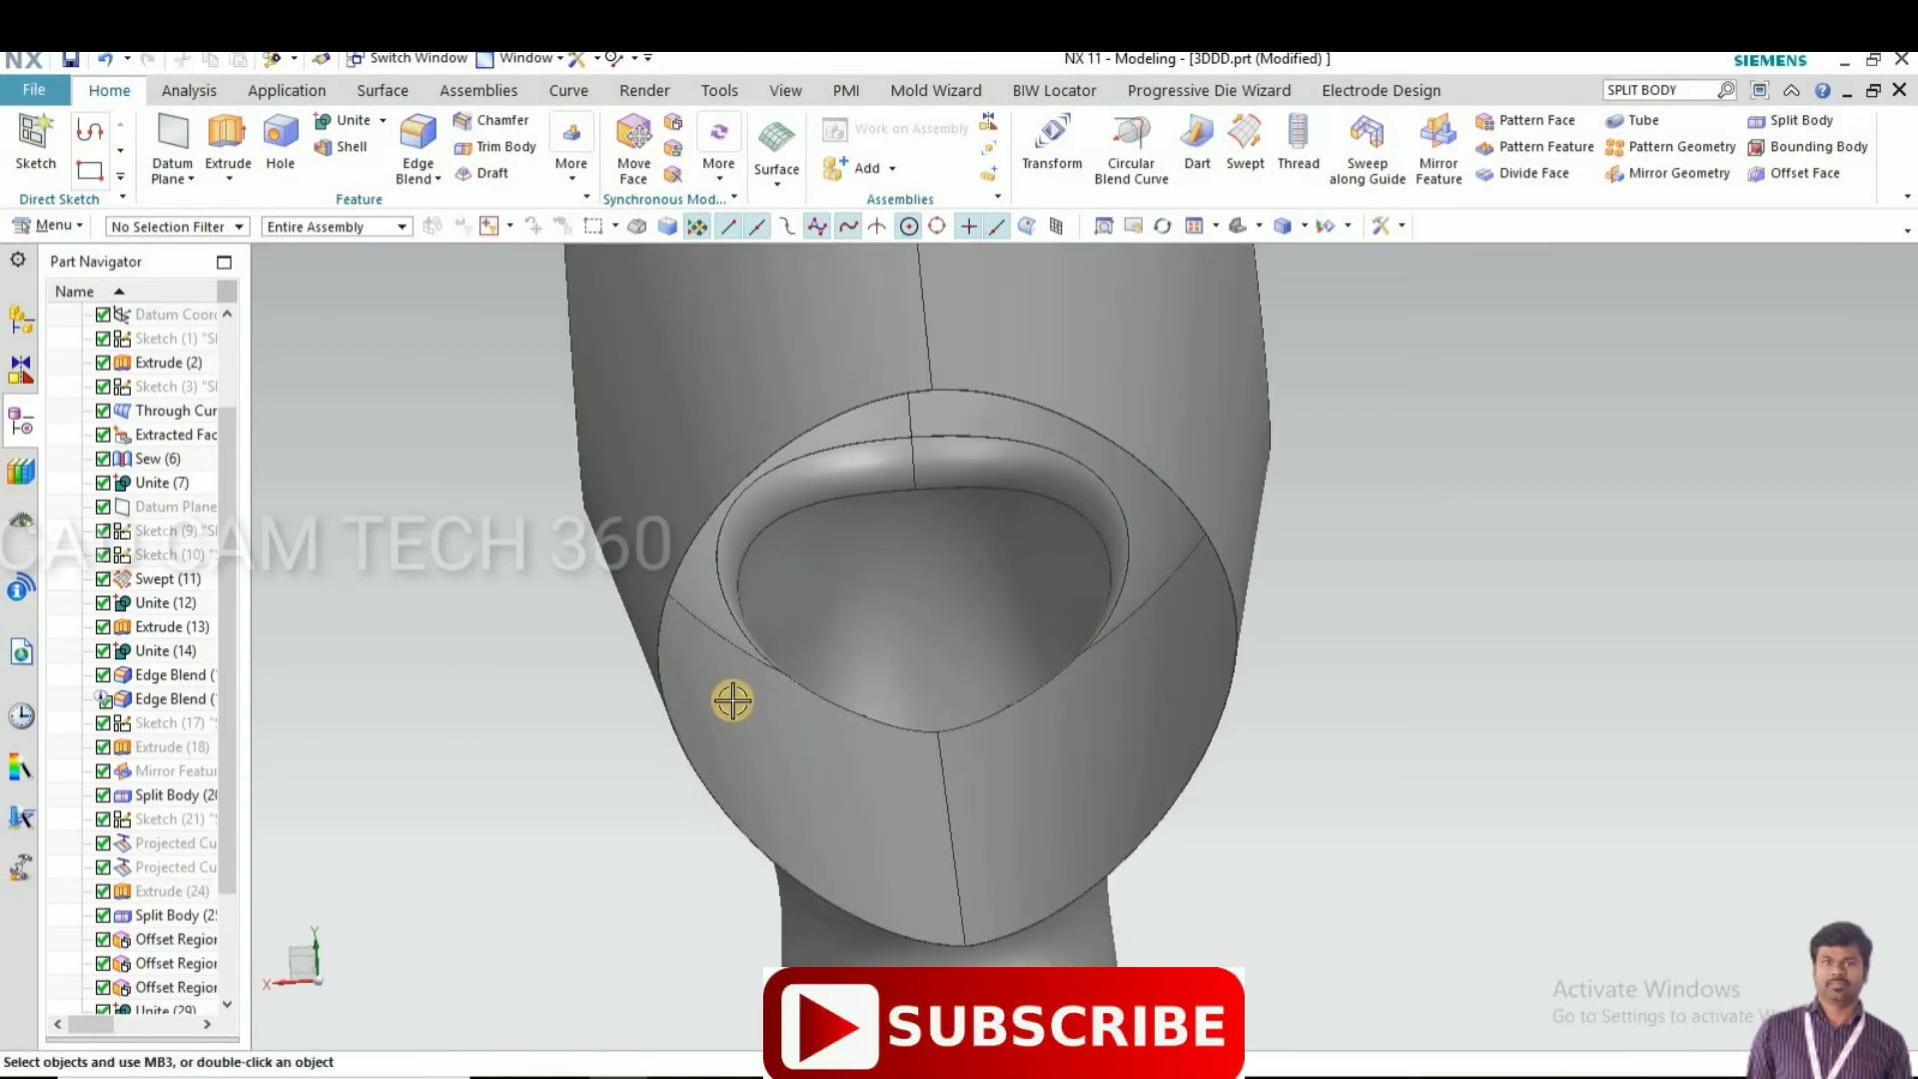
scroll(732, 701, down, 5)
middle_drag(865, 659, 800, 710)
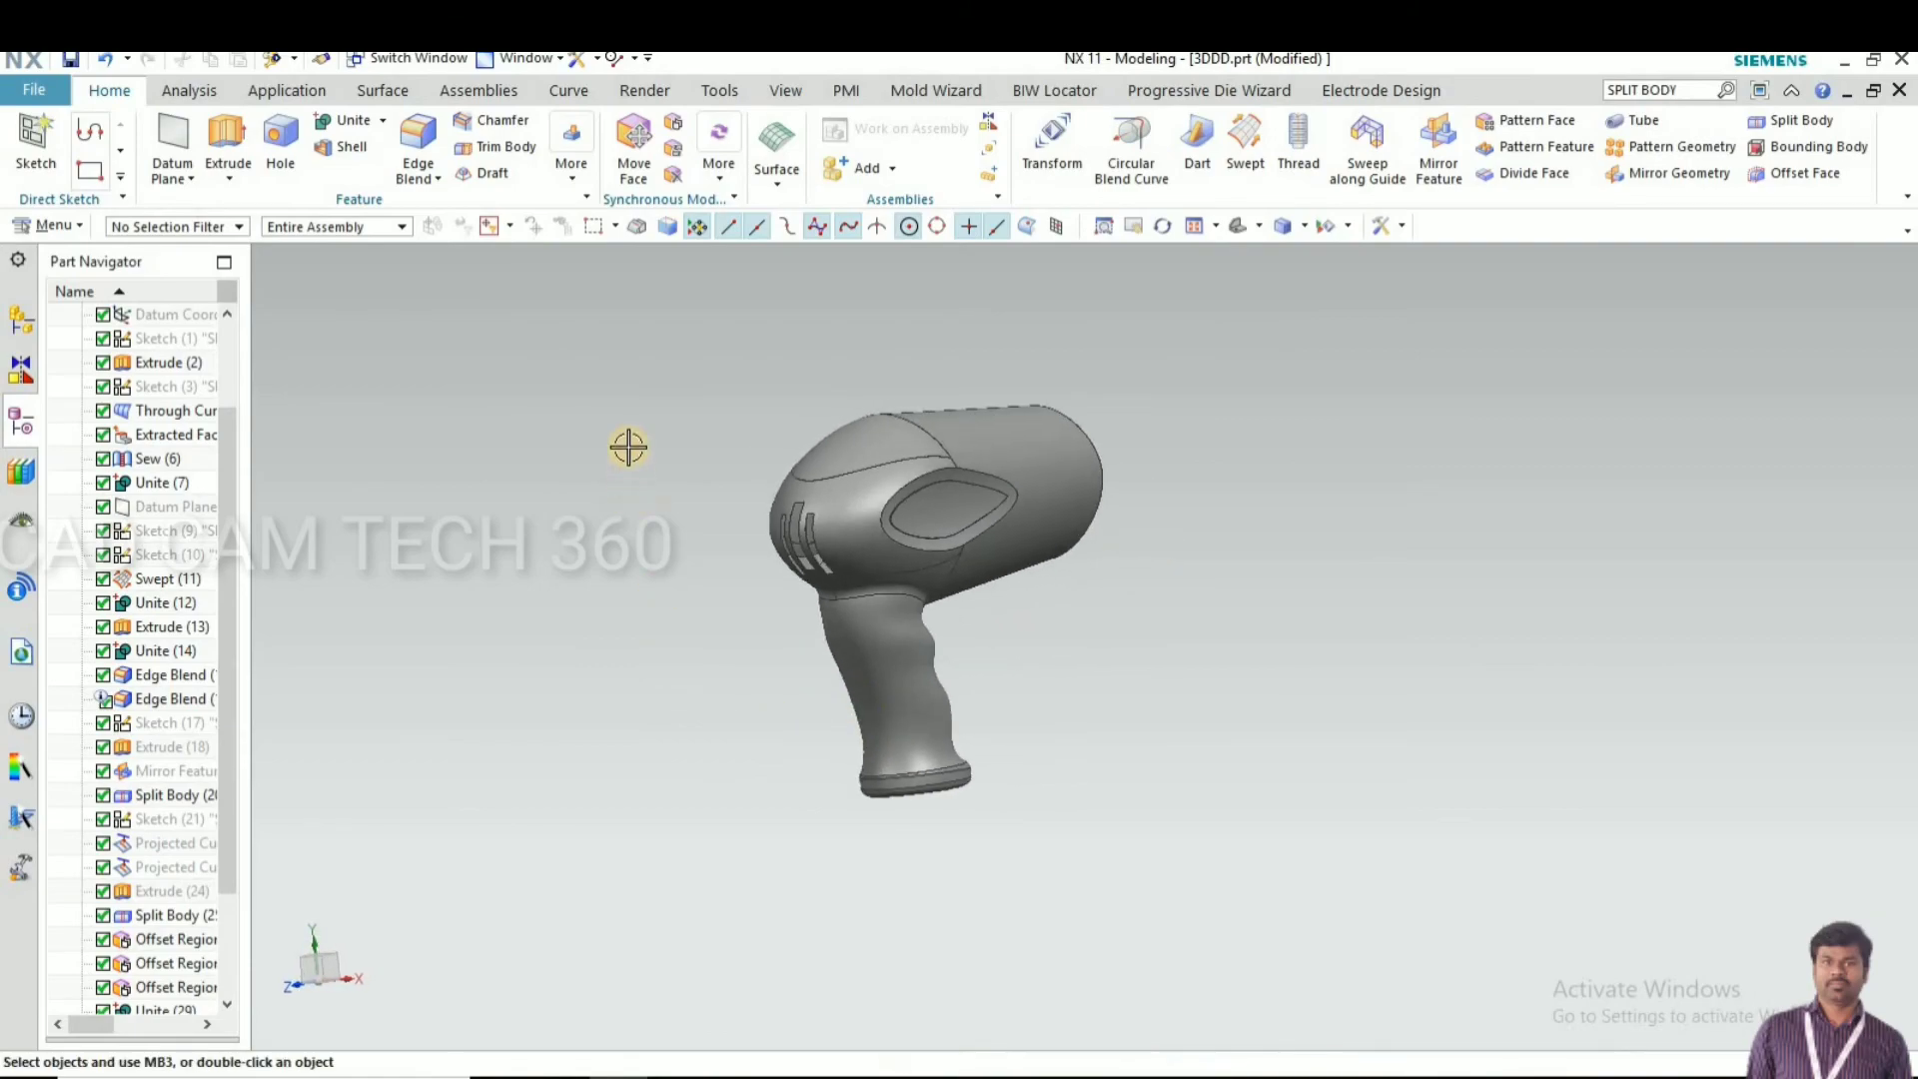
click(785, 90)
click(709, 149)
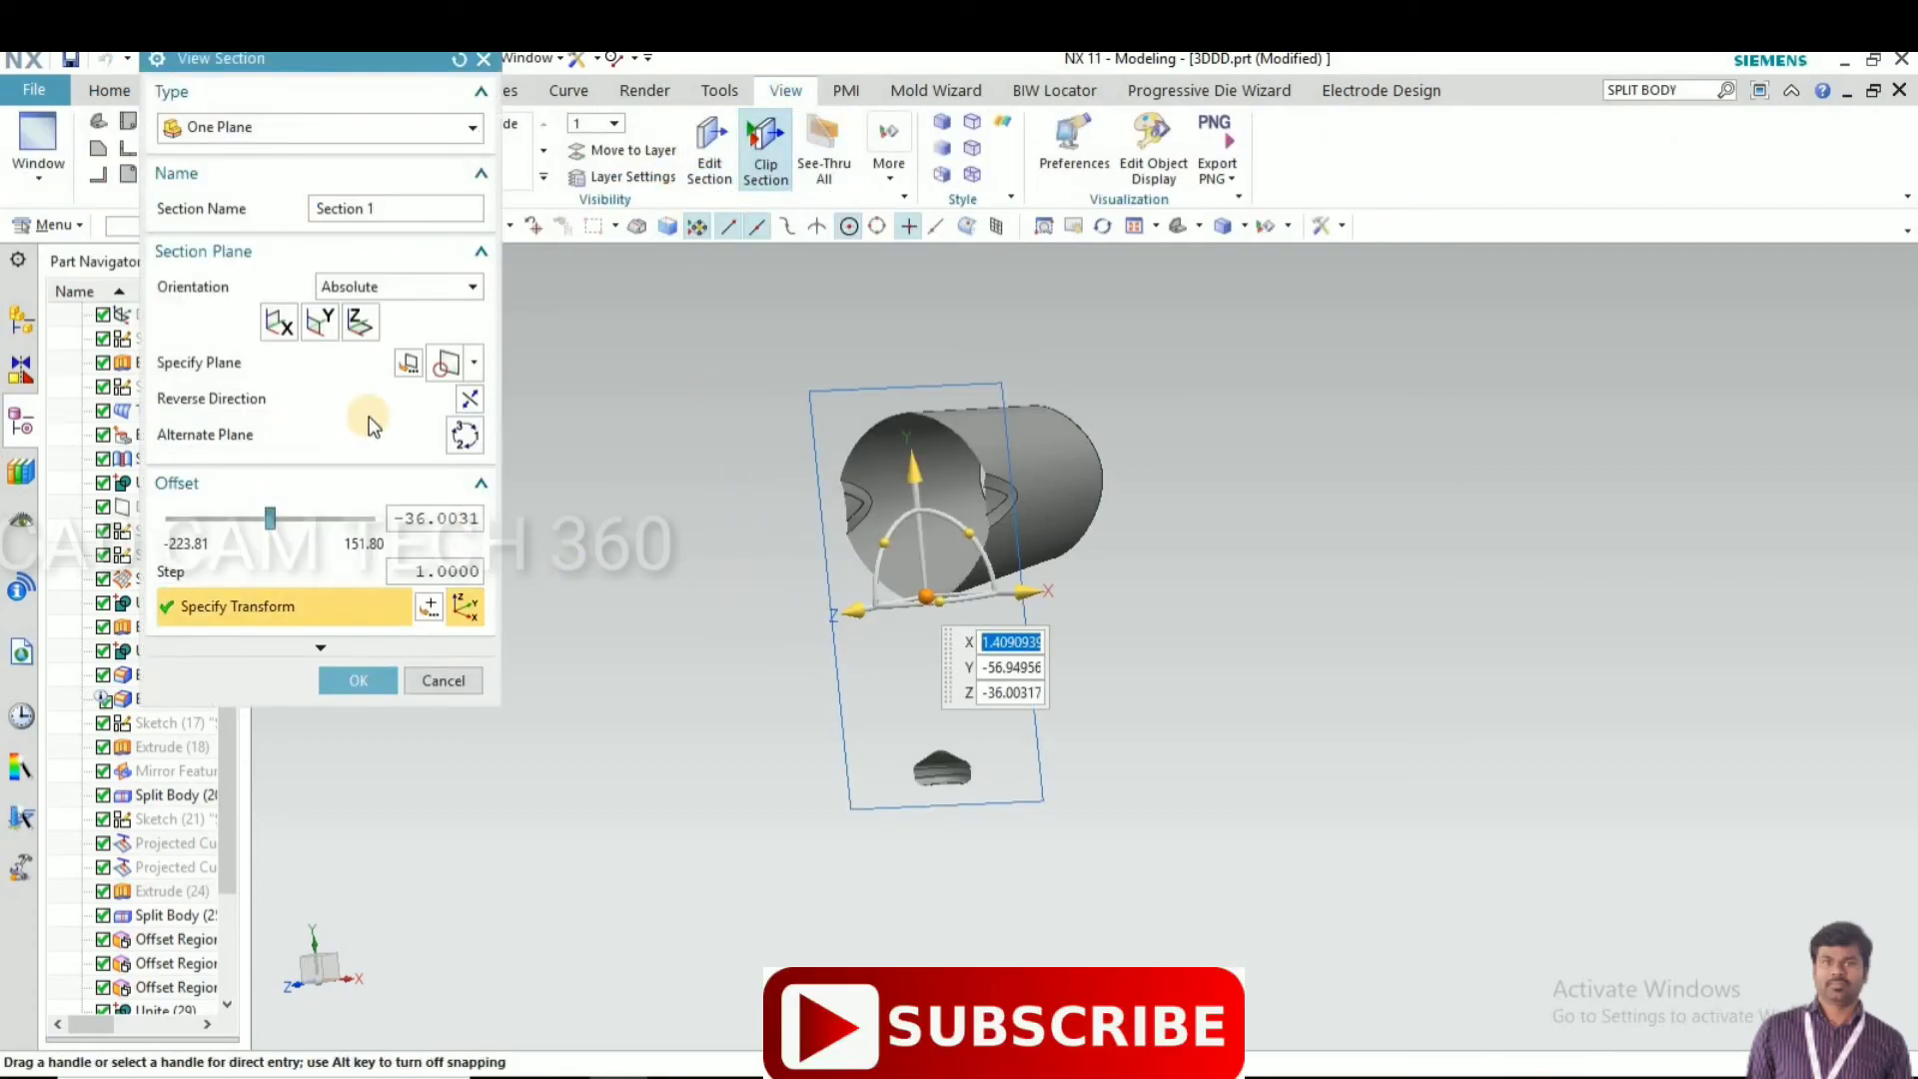
click(279, 320)
middle_drag(540, 560, 1012, 631)
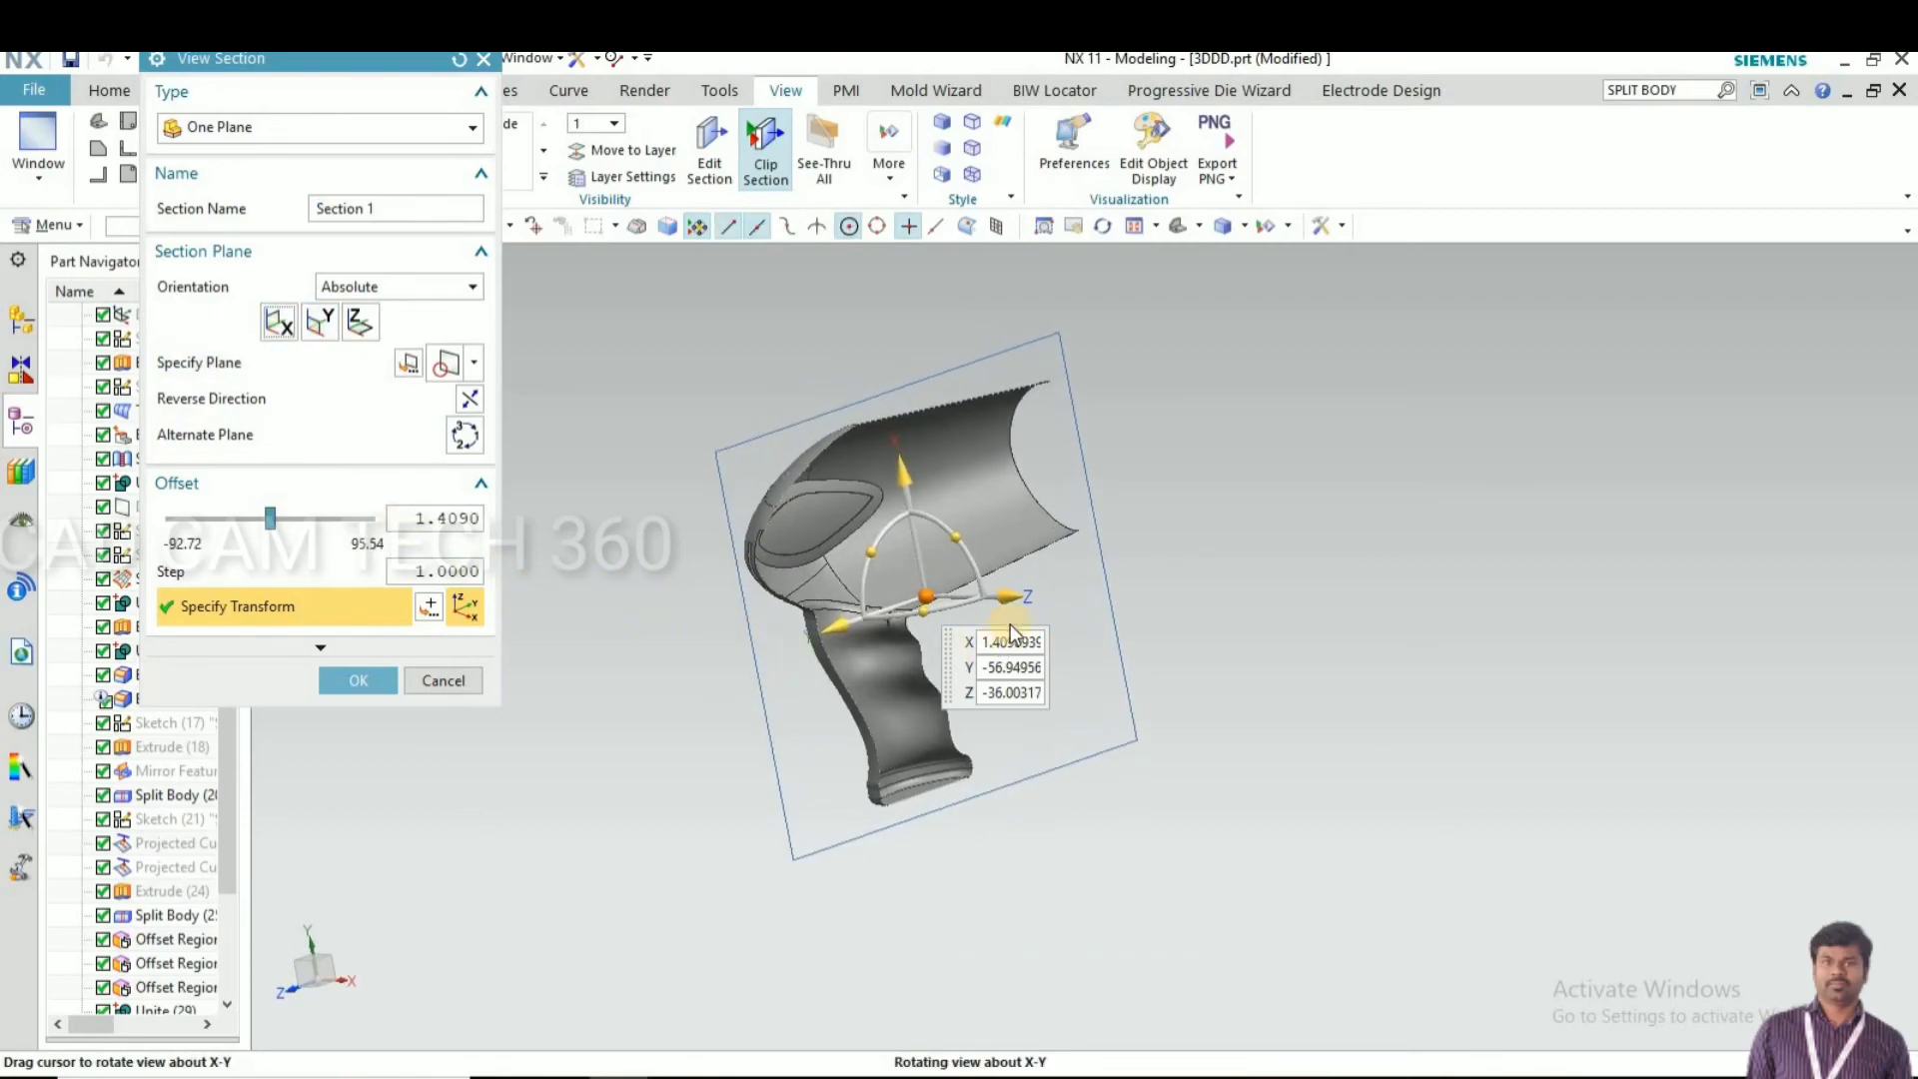
drag(1015, 595, 994, 596)
click(934, 597)
Examine the shelled wall along the handle, side recess and nozzle in the sectioned body
scroll(857, 664, up, 5)
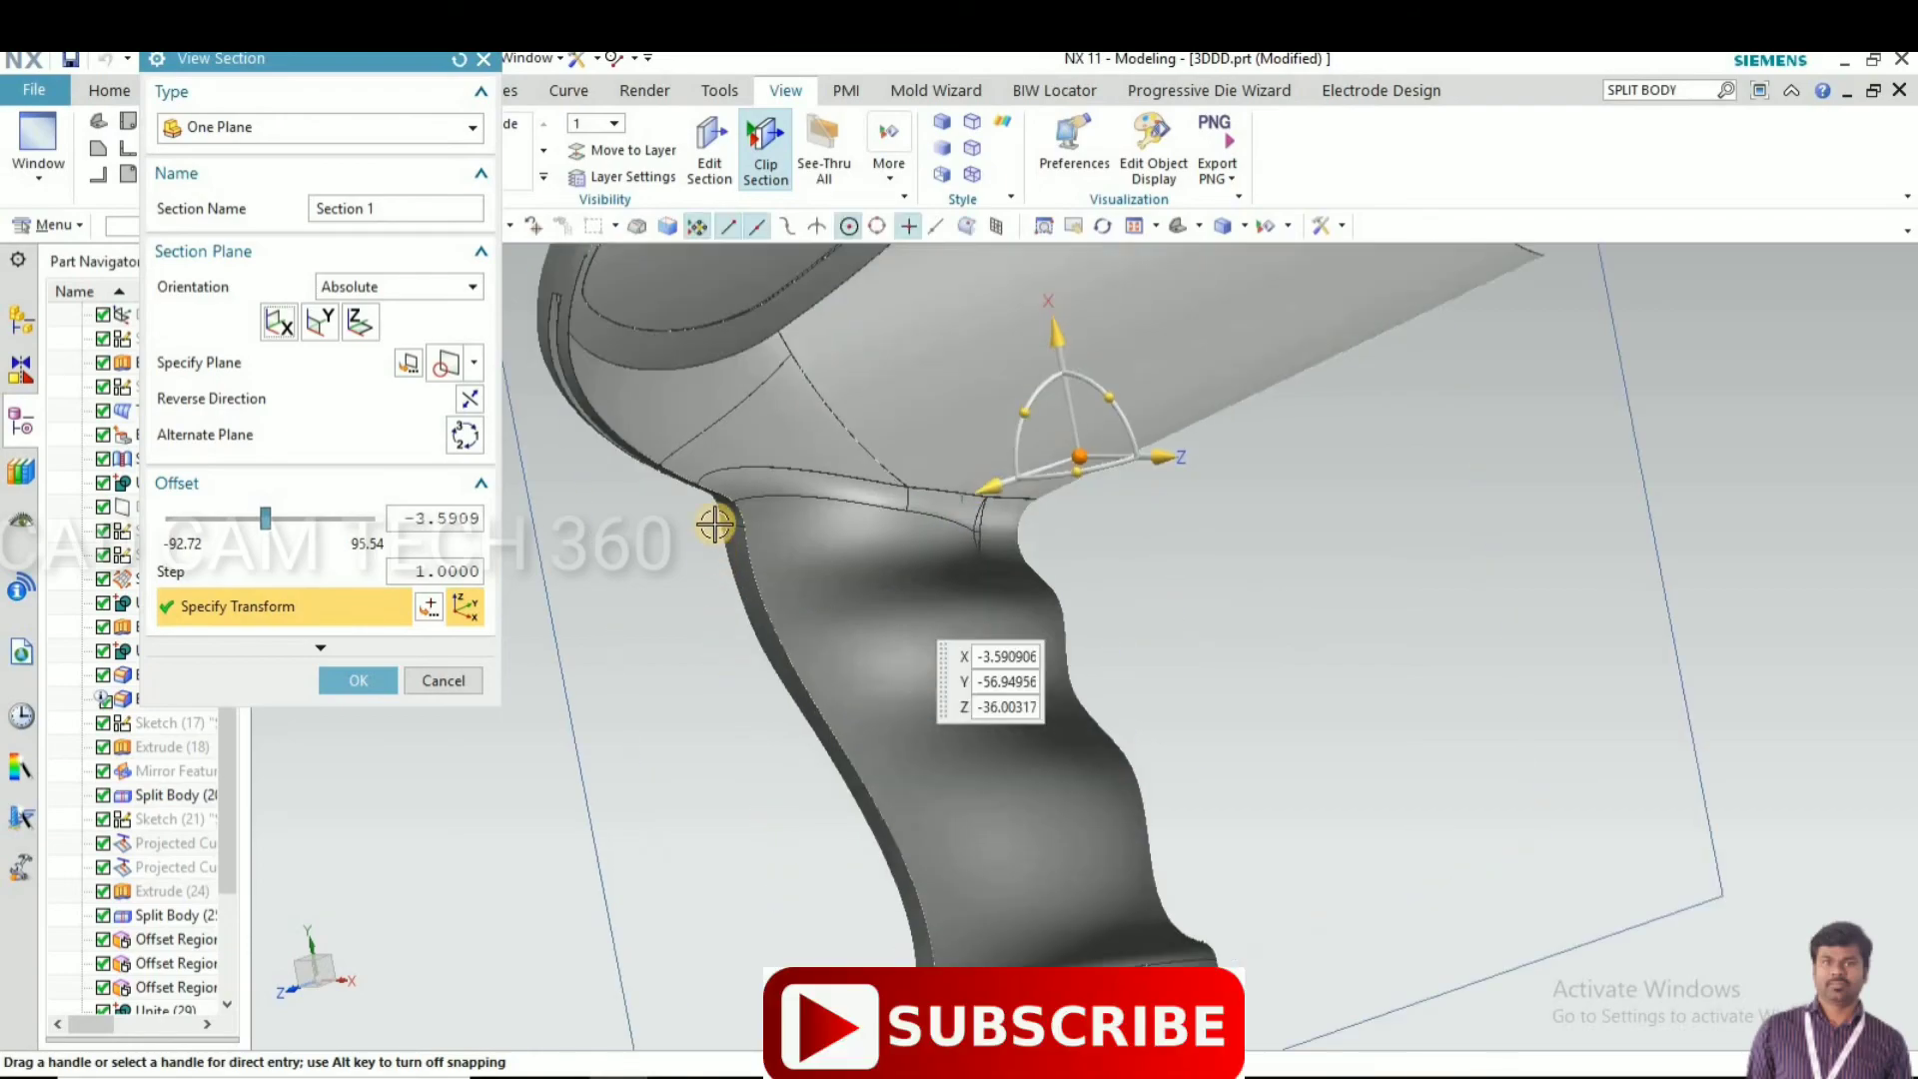
scroll(784, 498, up, 5)
scroll(917, 801, down, 4)
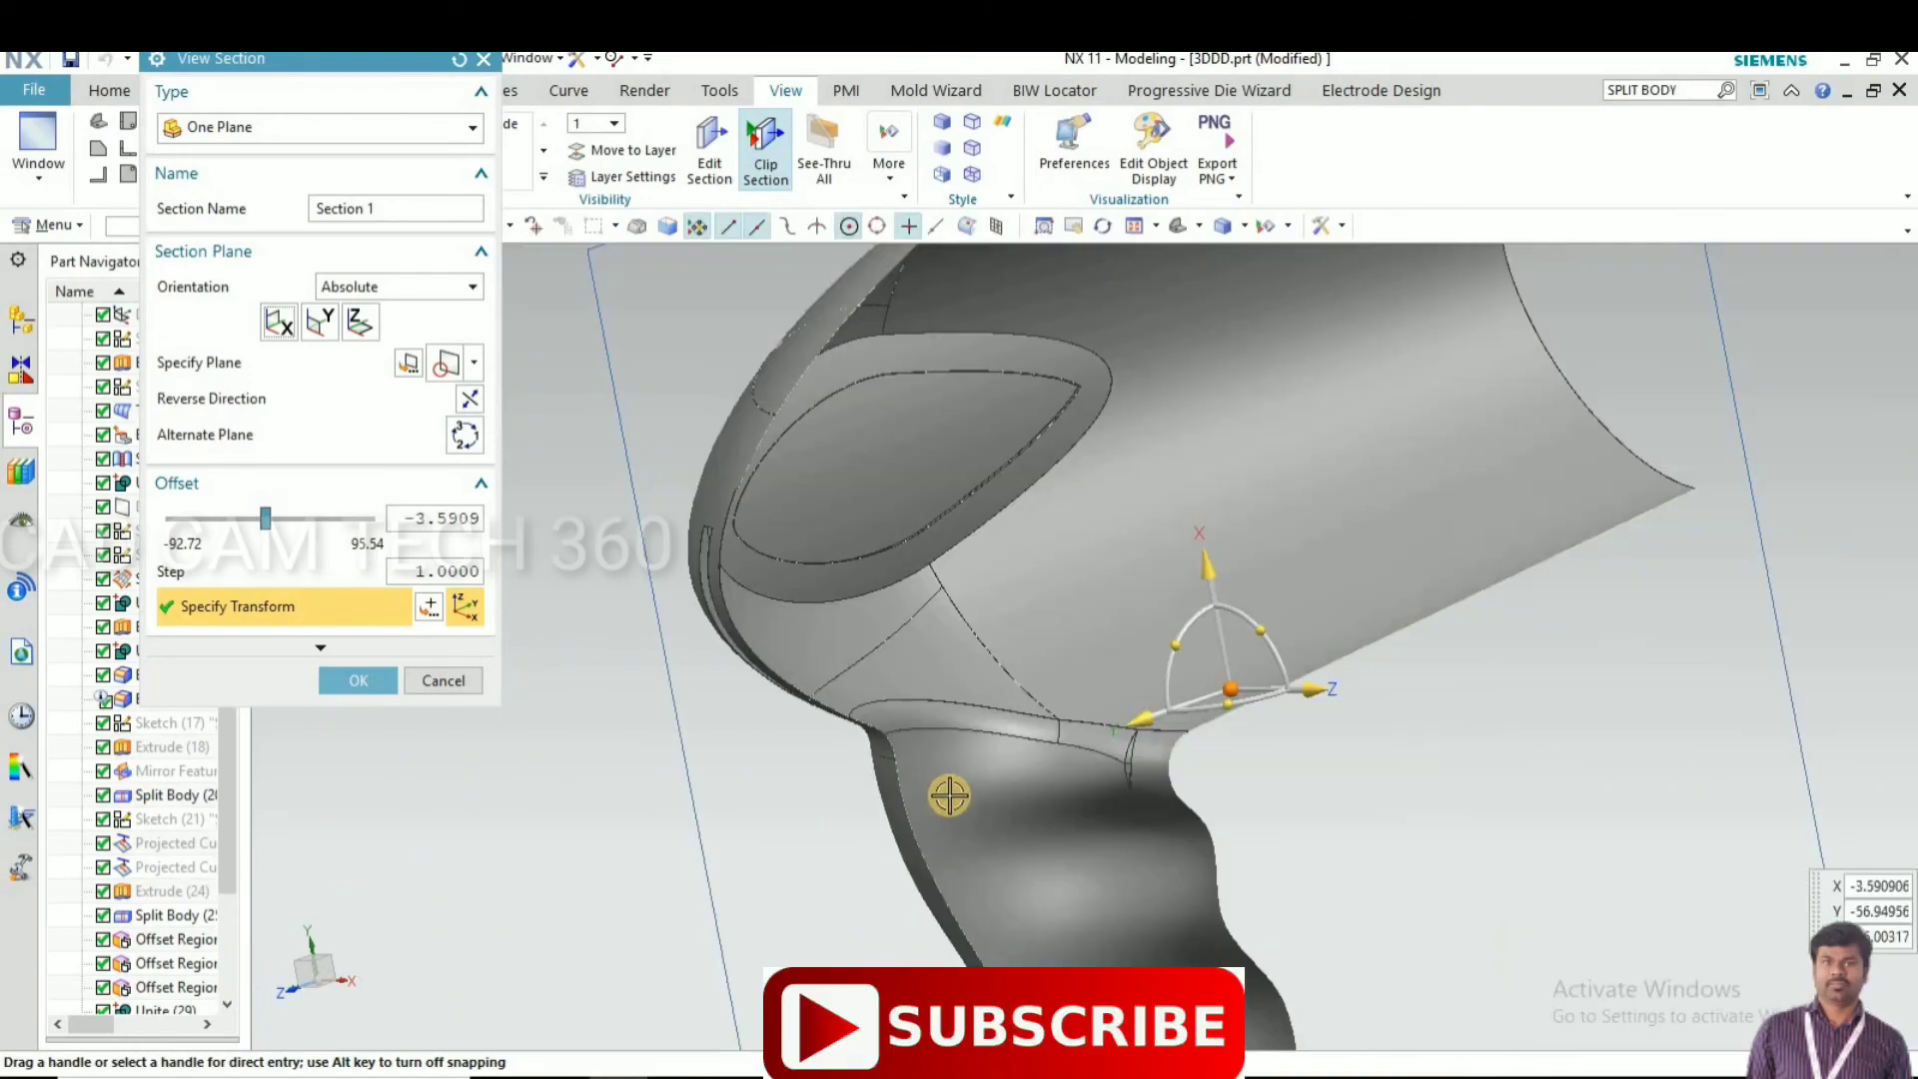
scroll(1262, 706, down, 5)
middle_drag(1318, 693, 1267, 683)
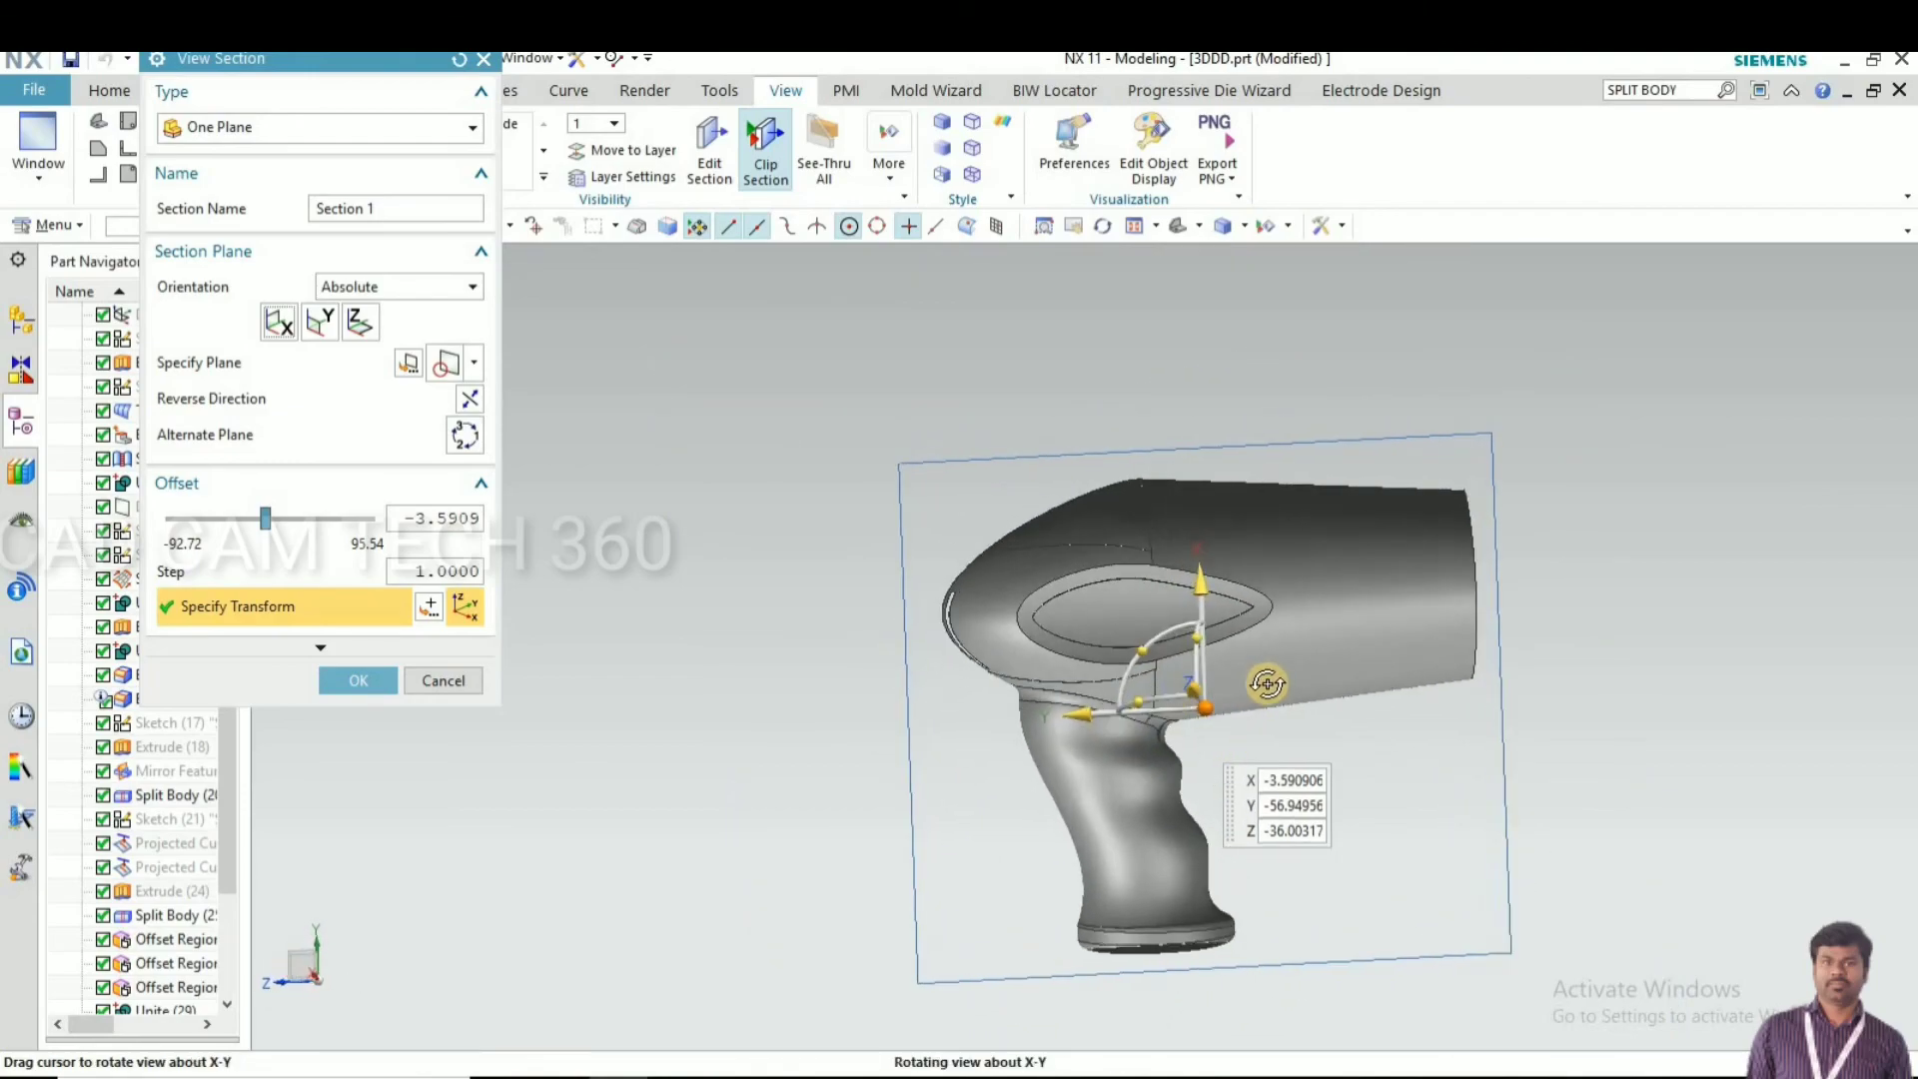
scroll(1099, 774, up, 2)
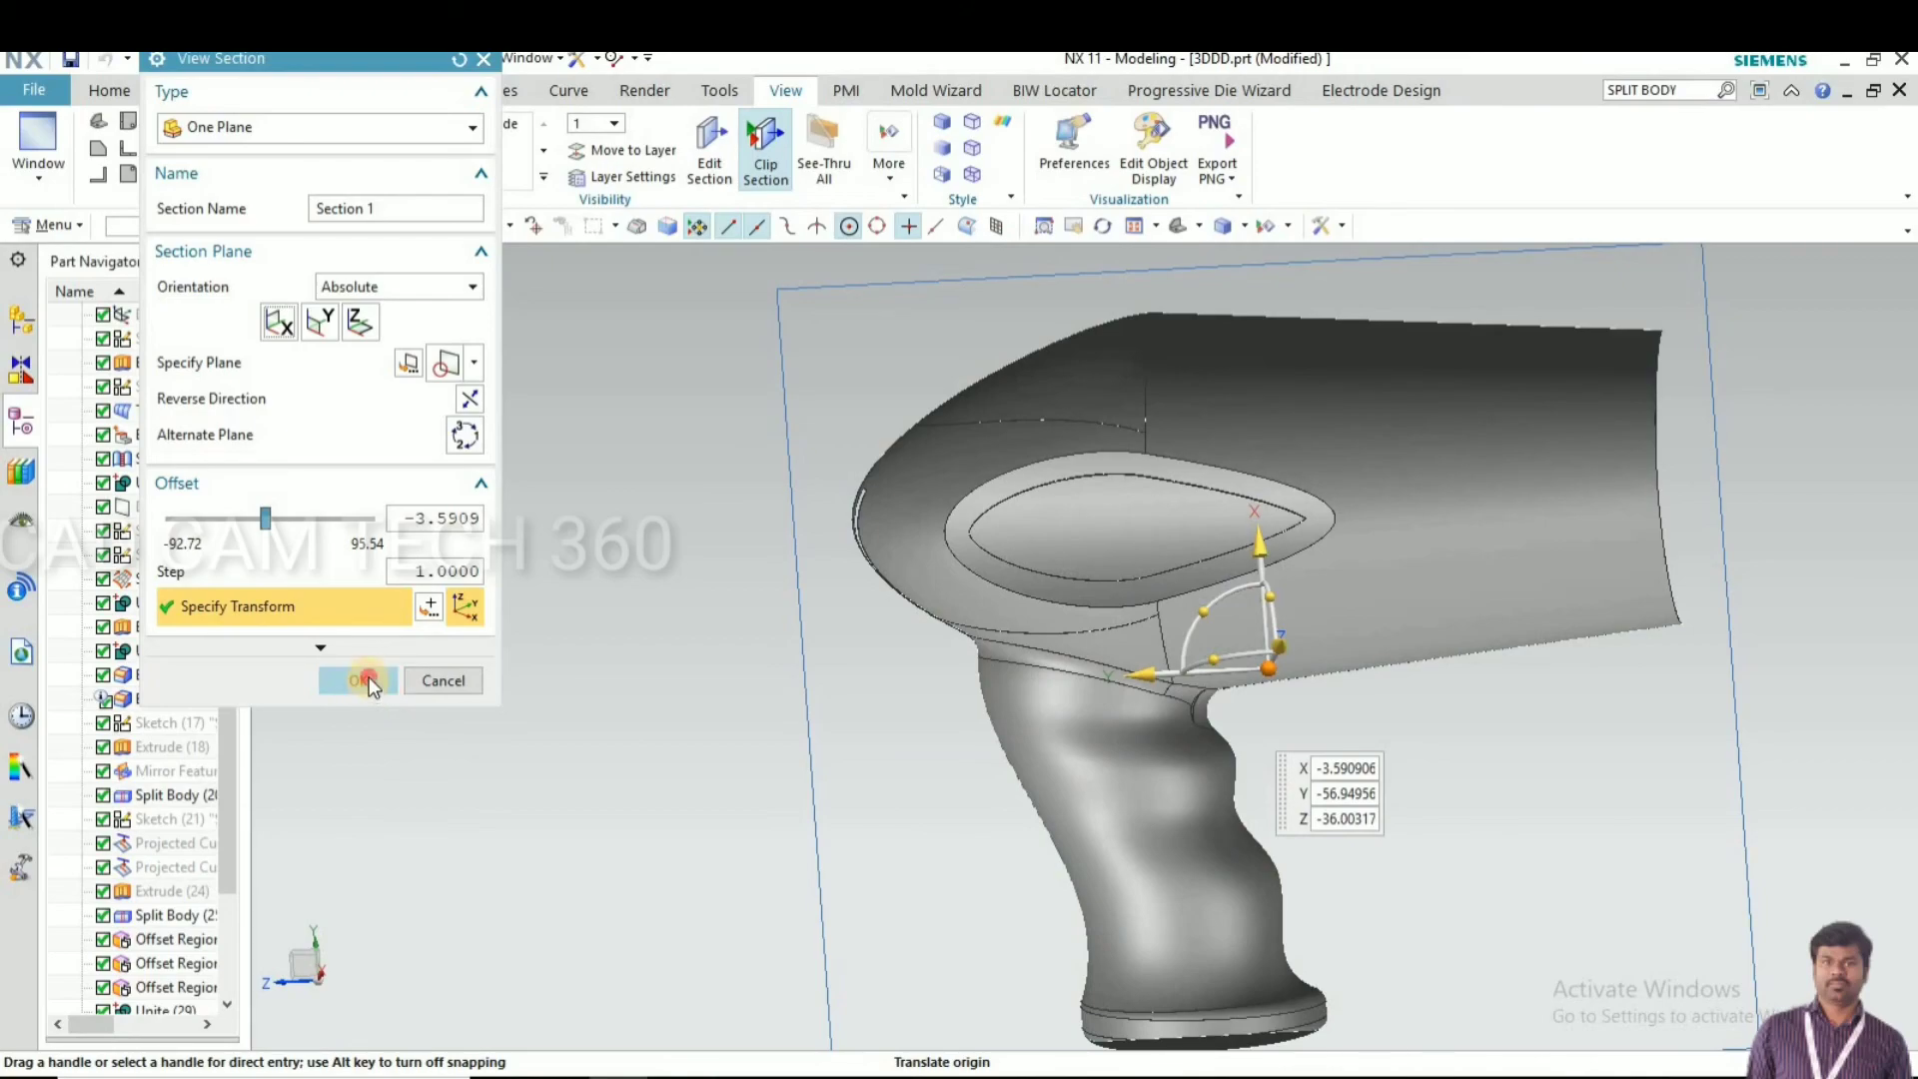
Close the section settings and turn off section clipping to show the whole dryer body
click(443, 680)
scroll(669, 669, down, 2)
middle_drag(719, 695, 604, 699)
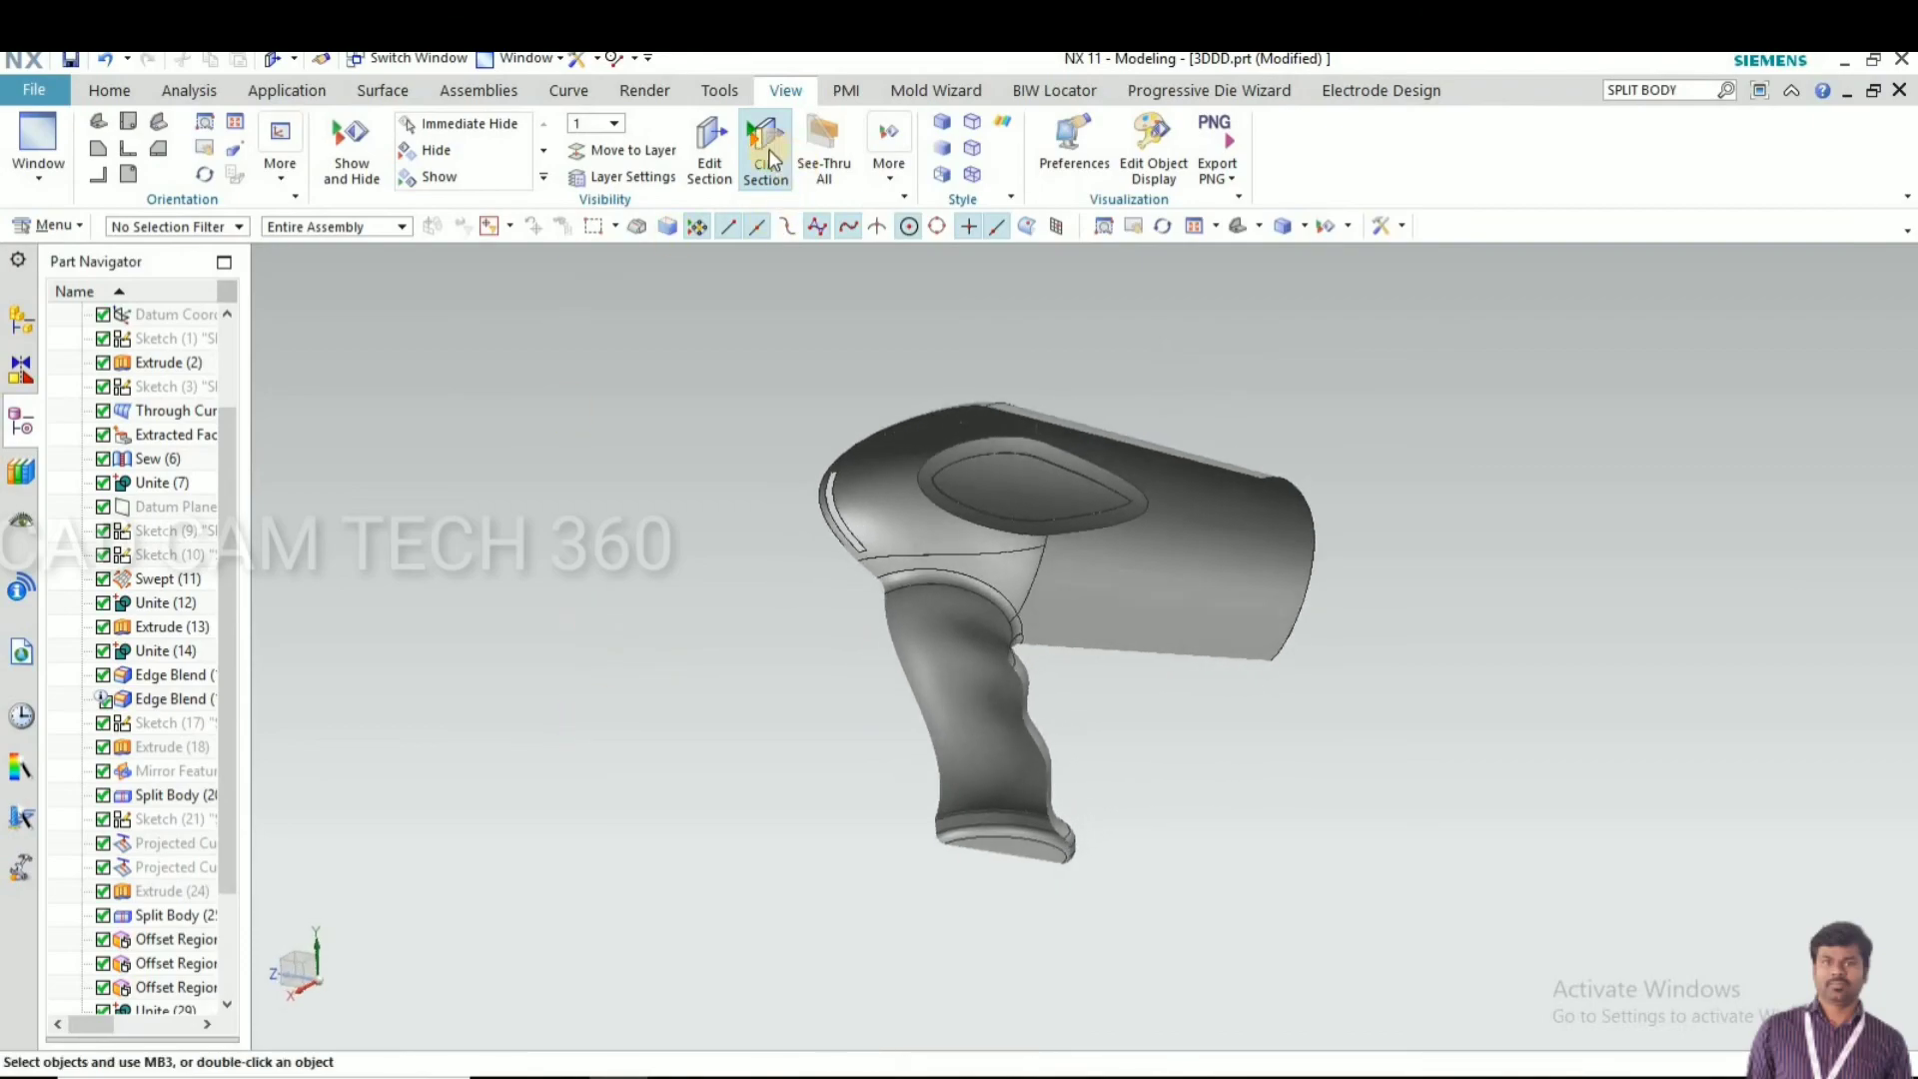
middle_drag(699, 560, 1262, 663)
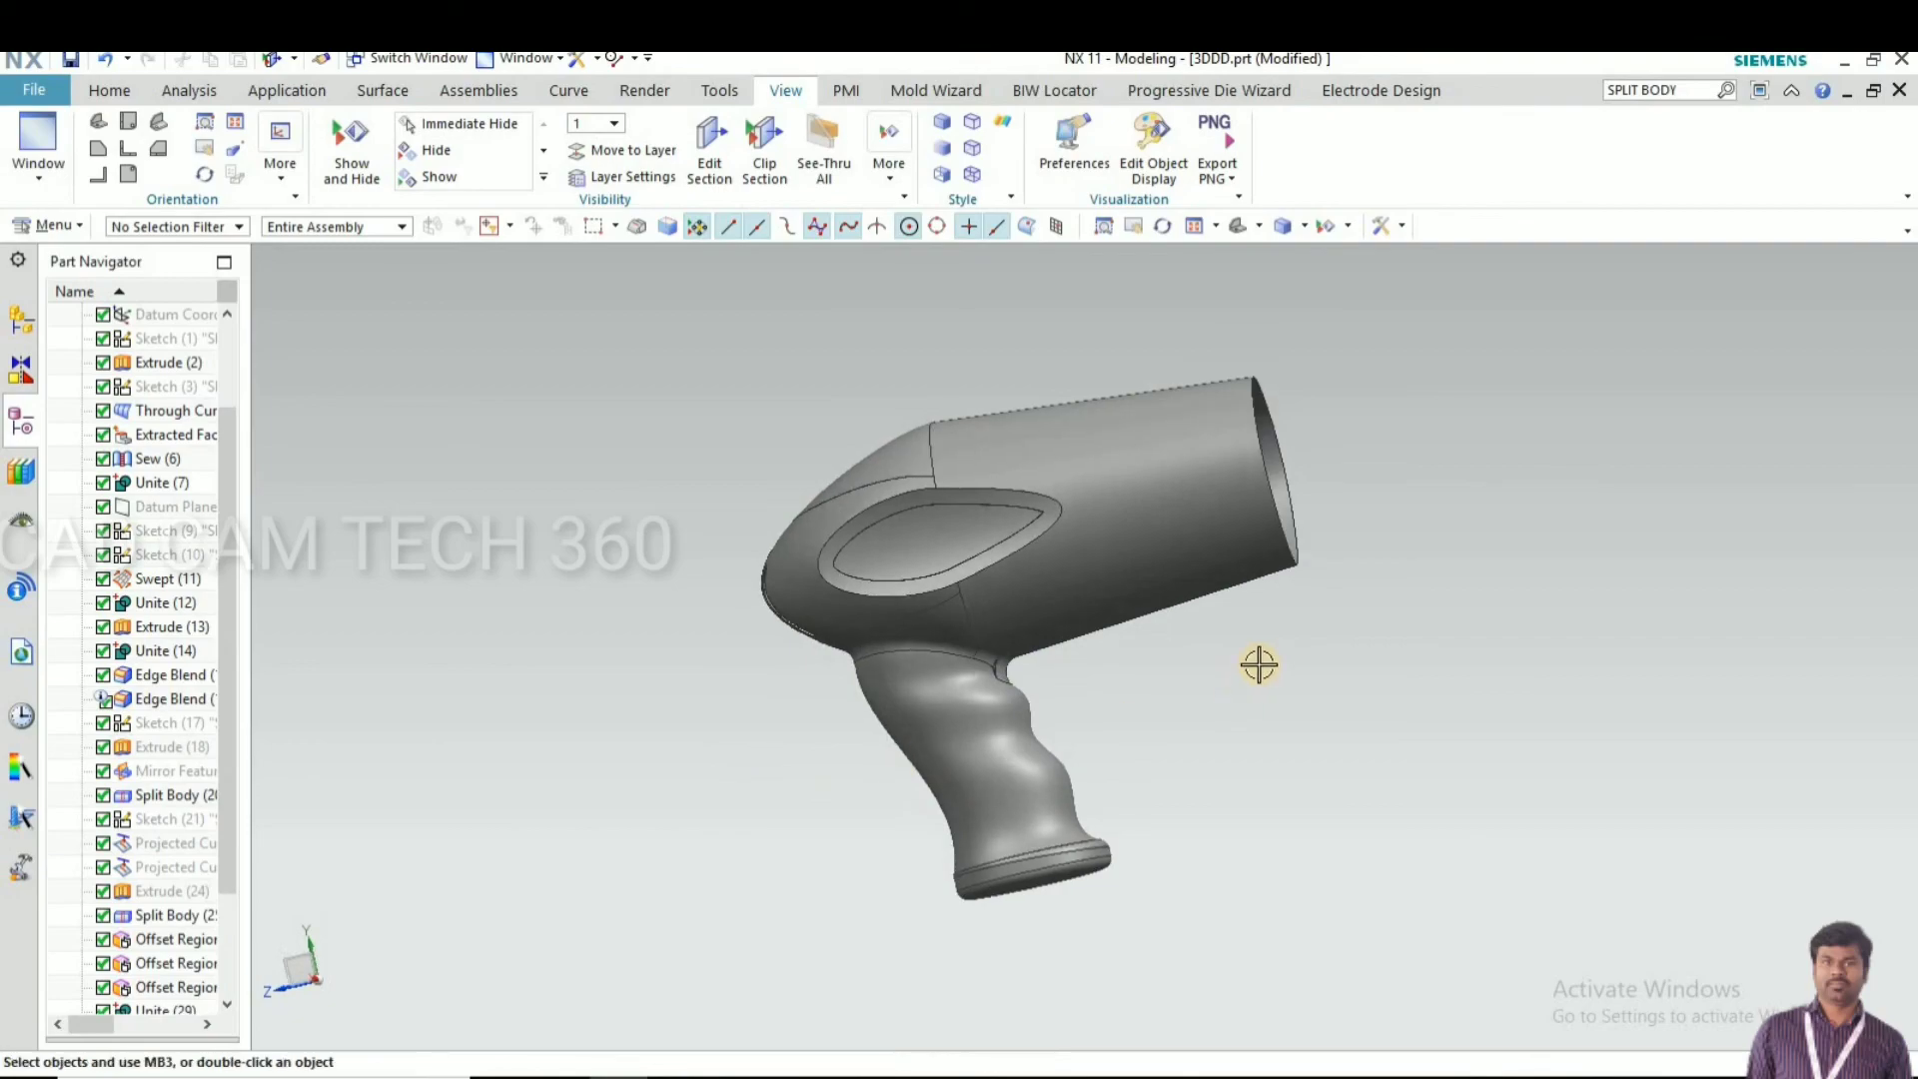
Switch the display to the True Shading render mode and view the dryer from the side
scroll(1259, 664, up, 1)
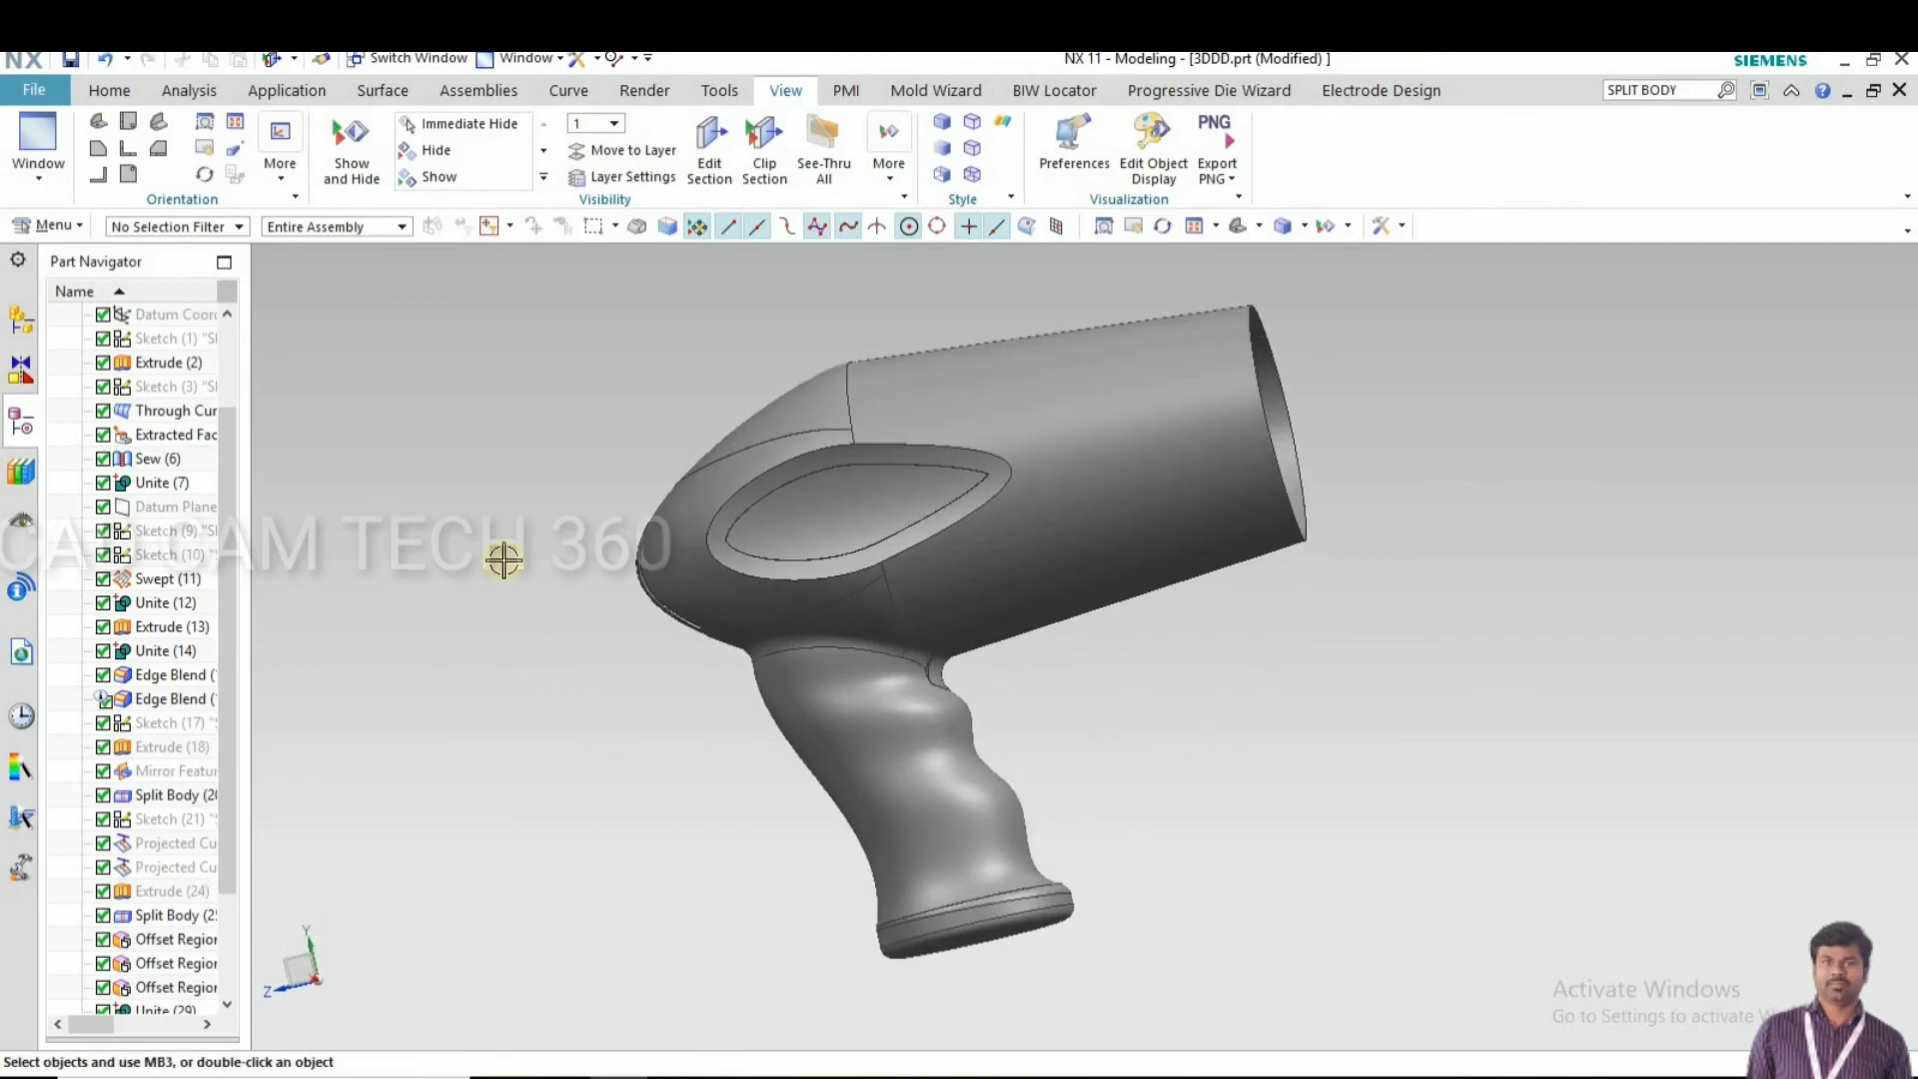
click(639, 92)
click(38, 150)
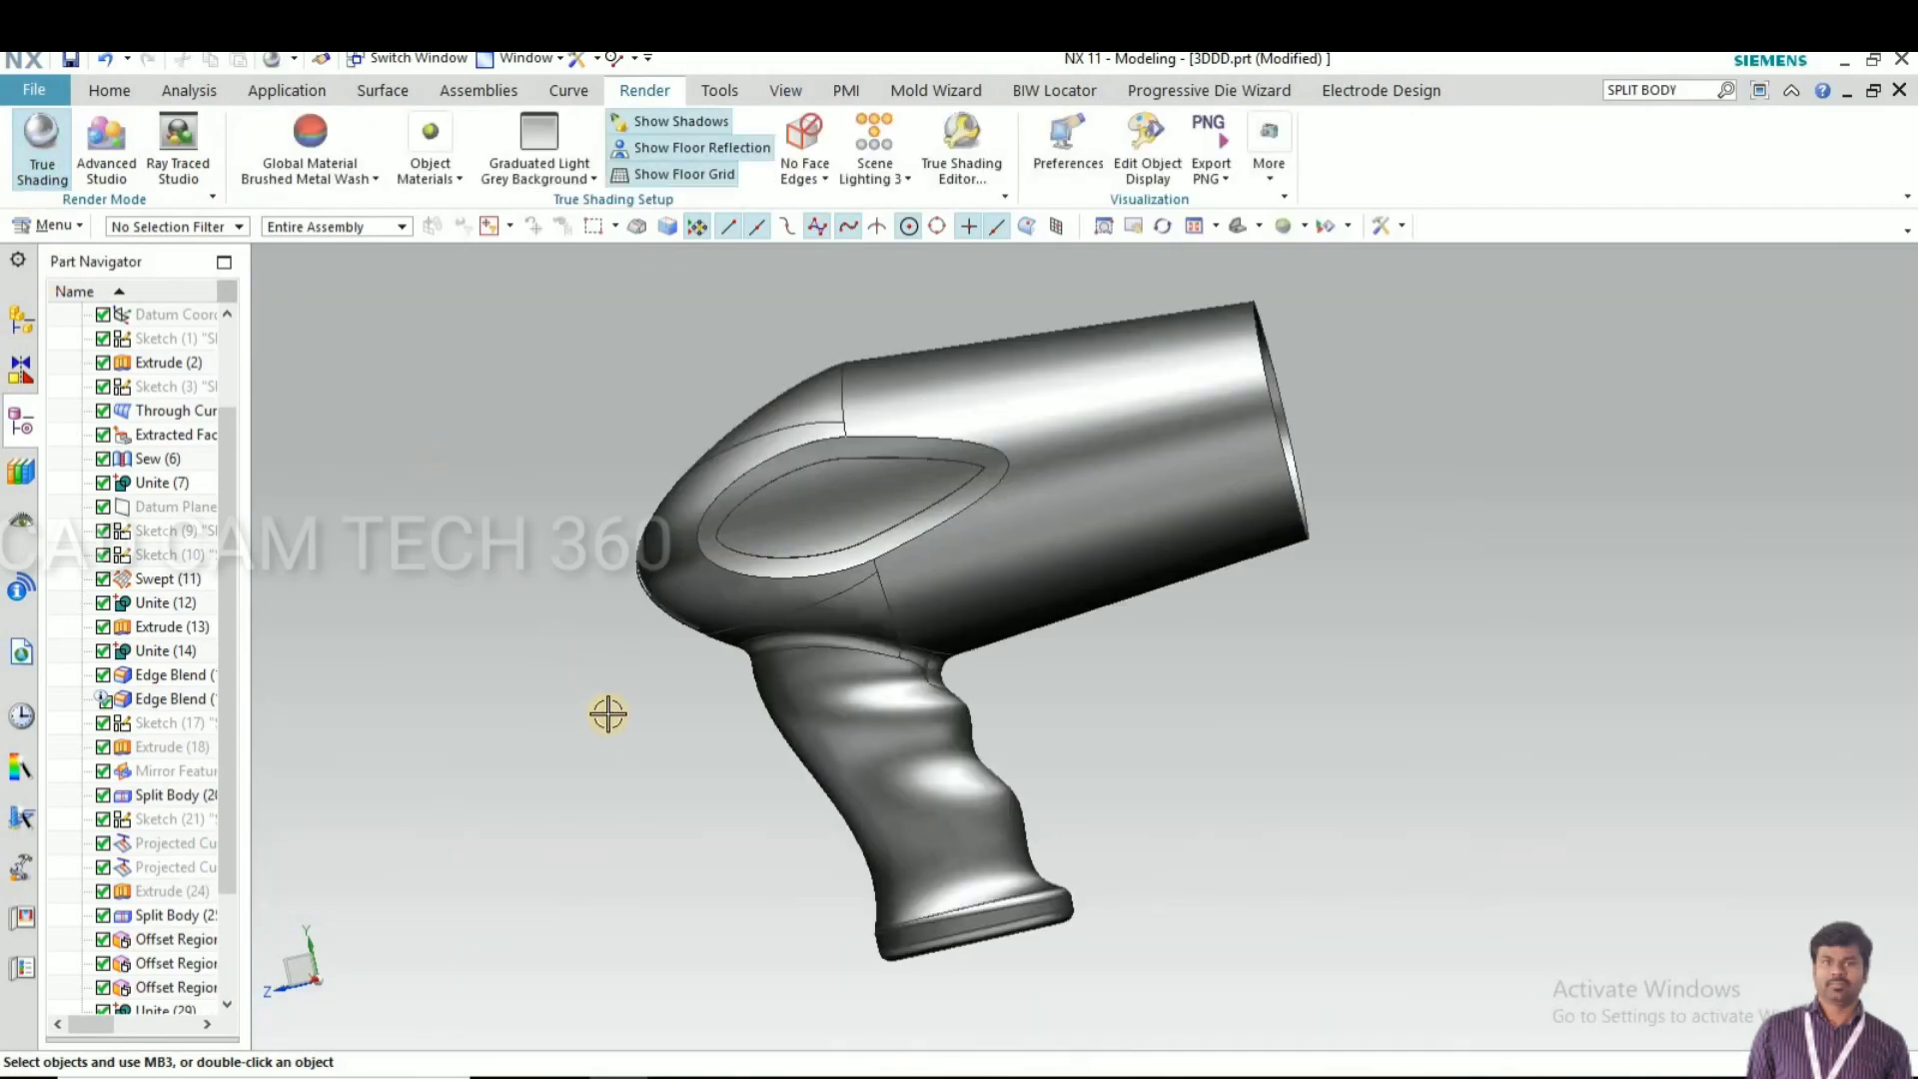
middle_drag(570, 747, 617, 766)
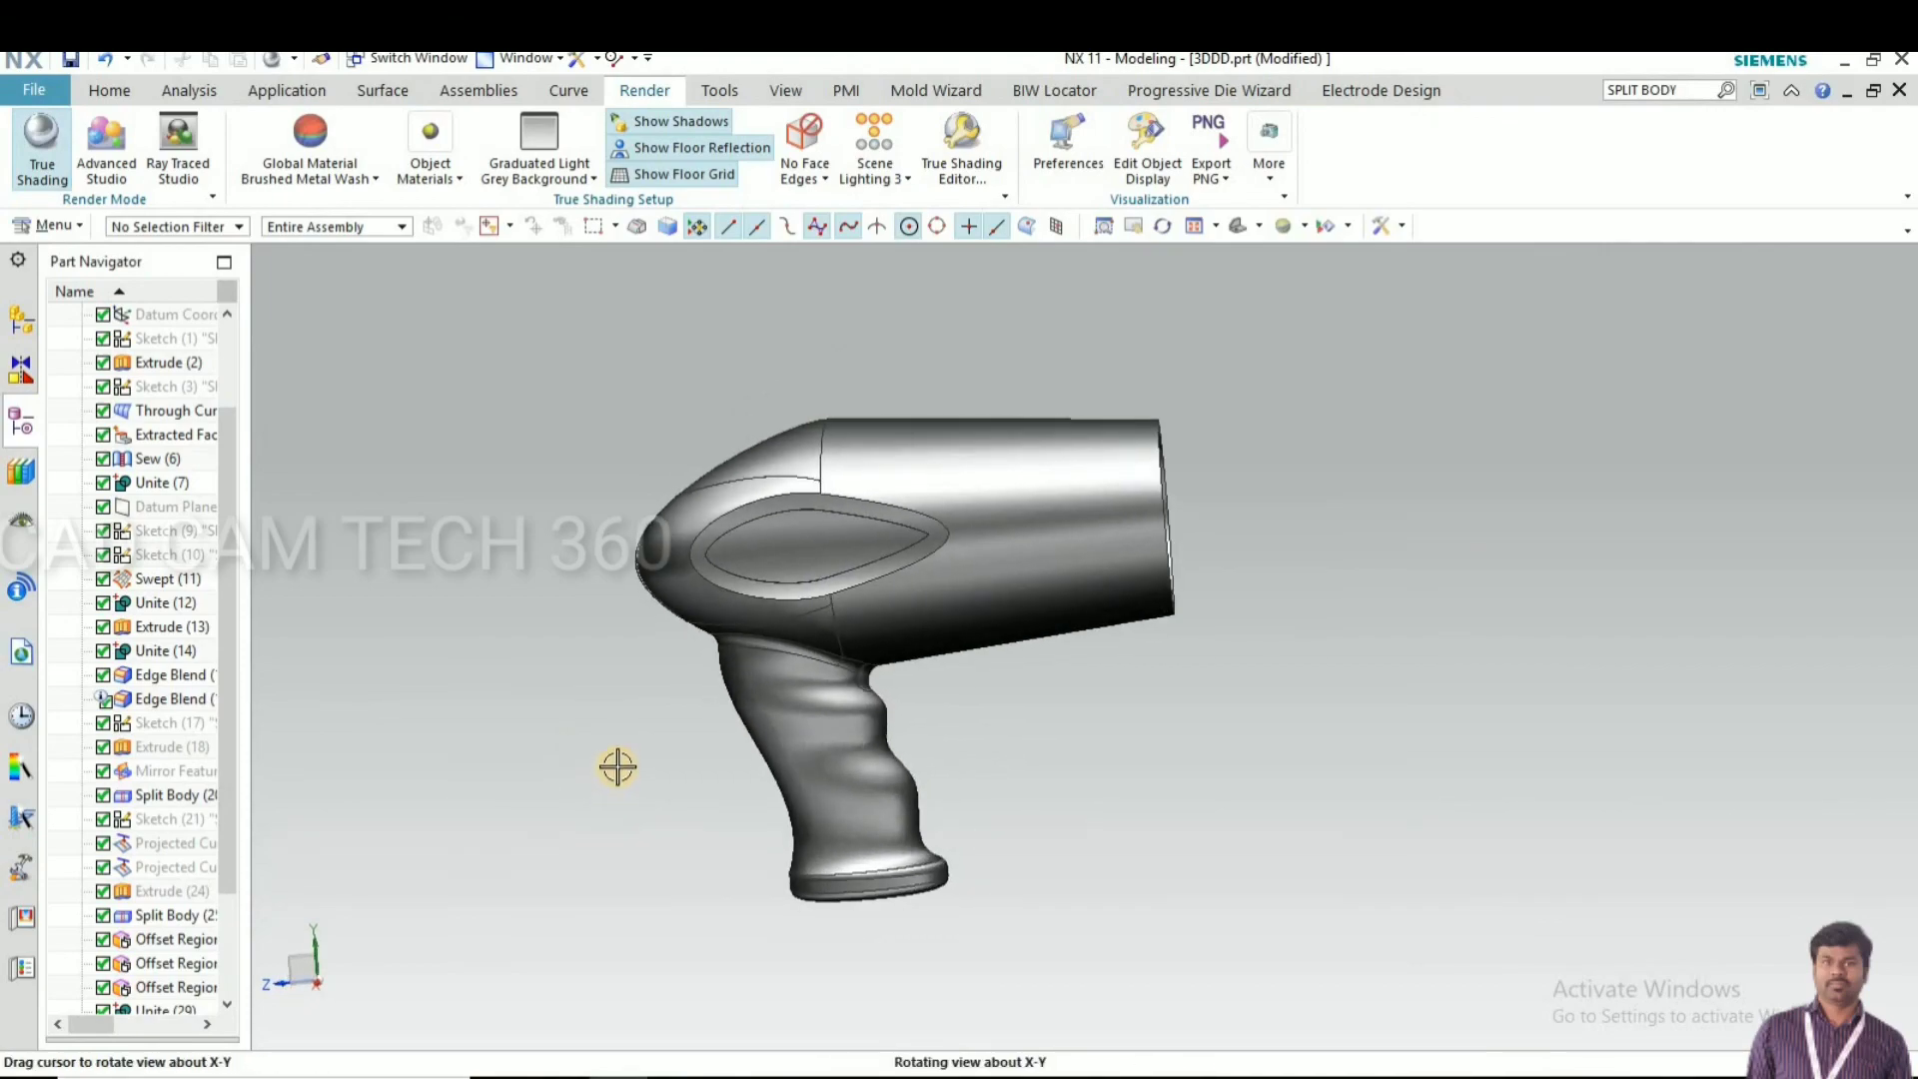
scroll(617, 765, up, 2)
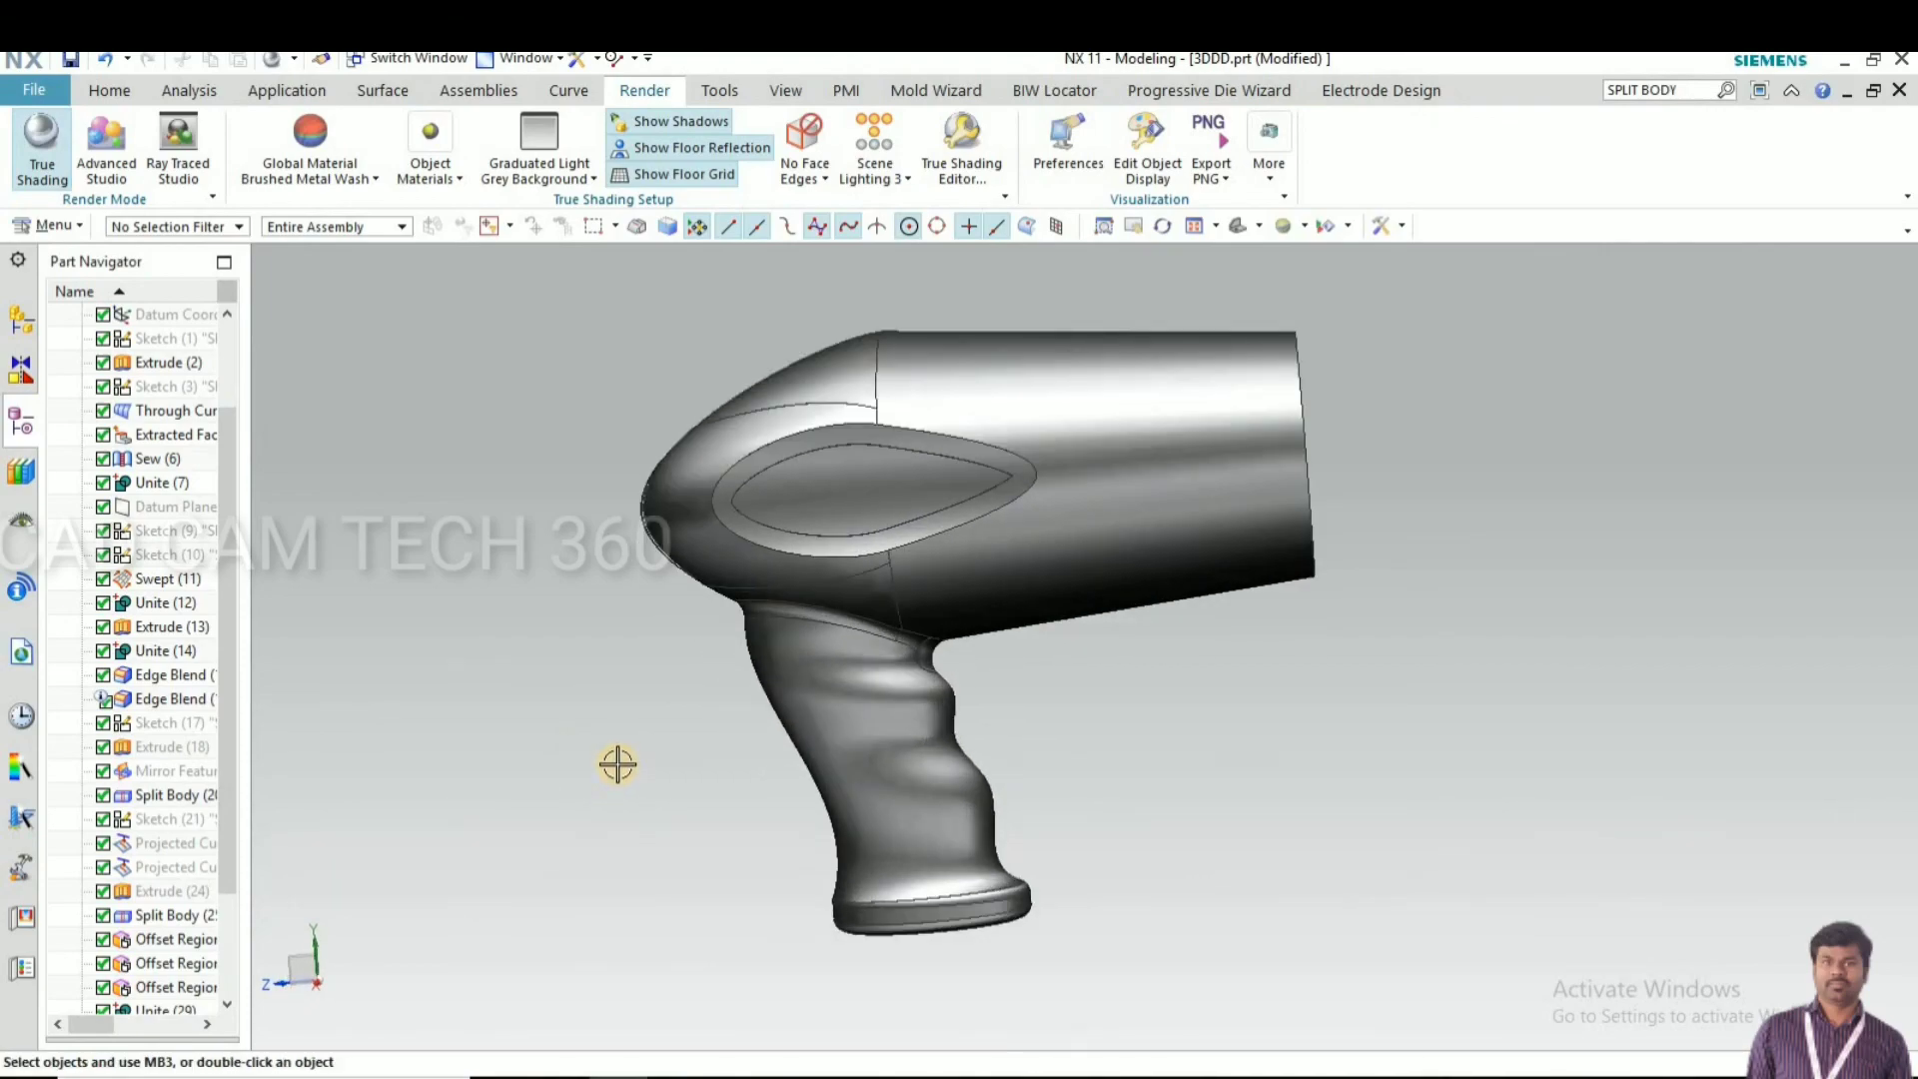